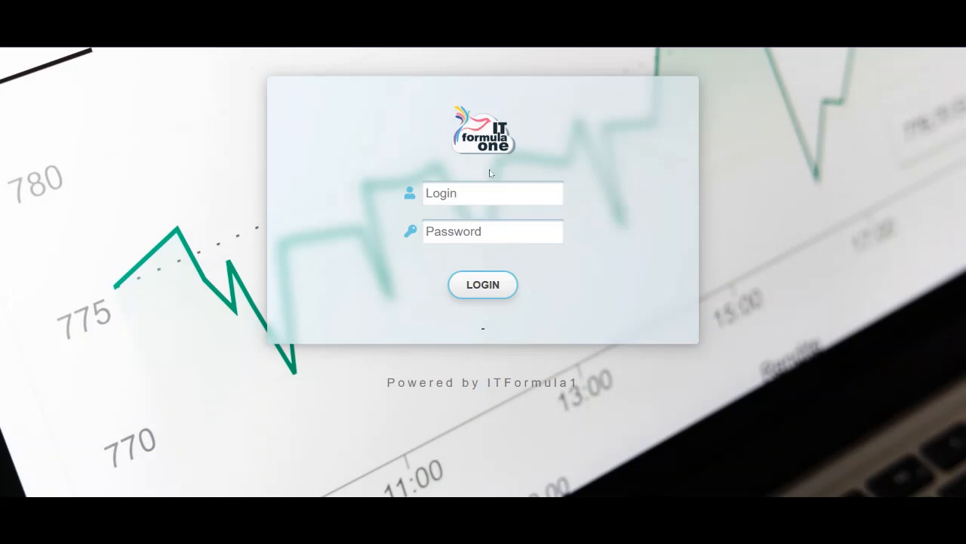
# Sign in with the saved 'it' administrator login, retrying after the token-expired warning, to reach the dashboard
pyautogui.write('i')
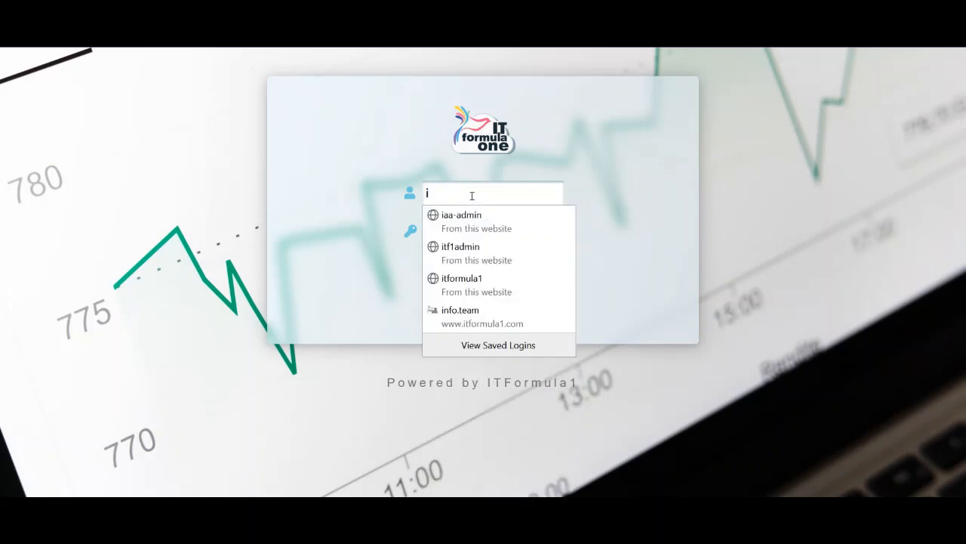
pyautogui.write('t')
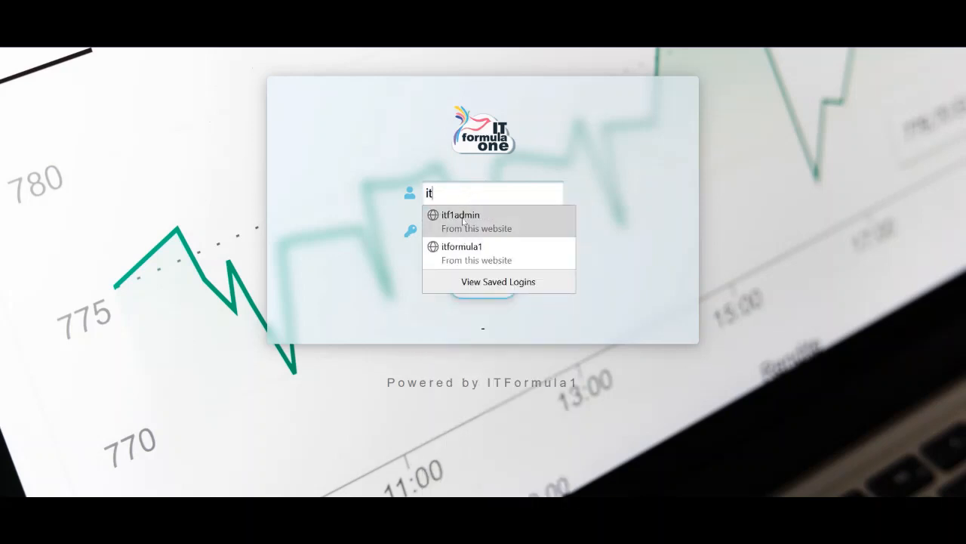
pyautogui.click(459, 221)
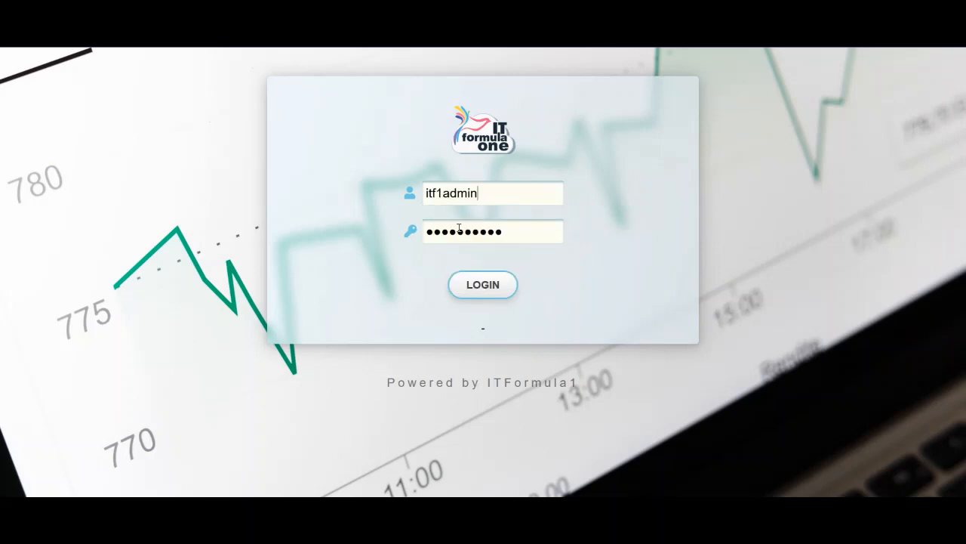
pyautogui.click(487, 286)
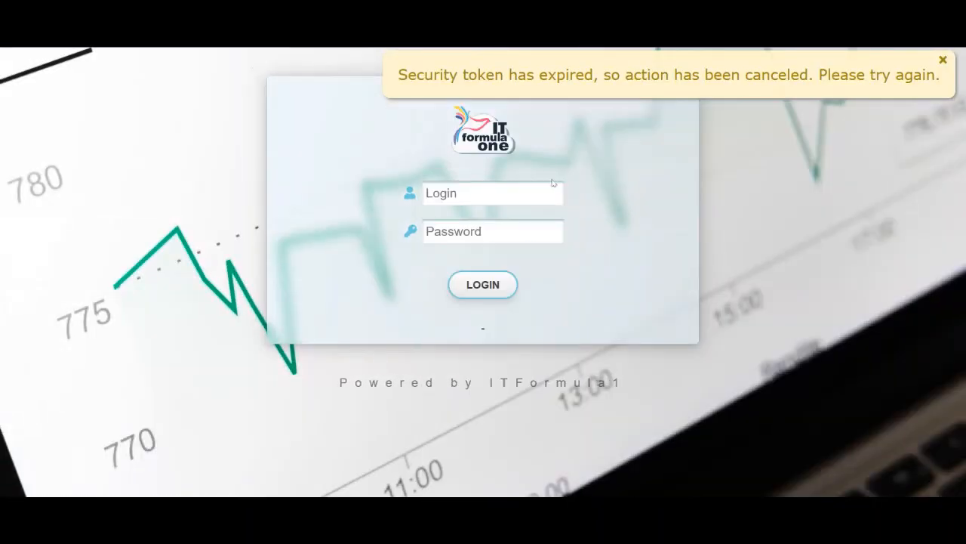
pyautogui.click(531, 185)
pyautogui.write('it')
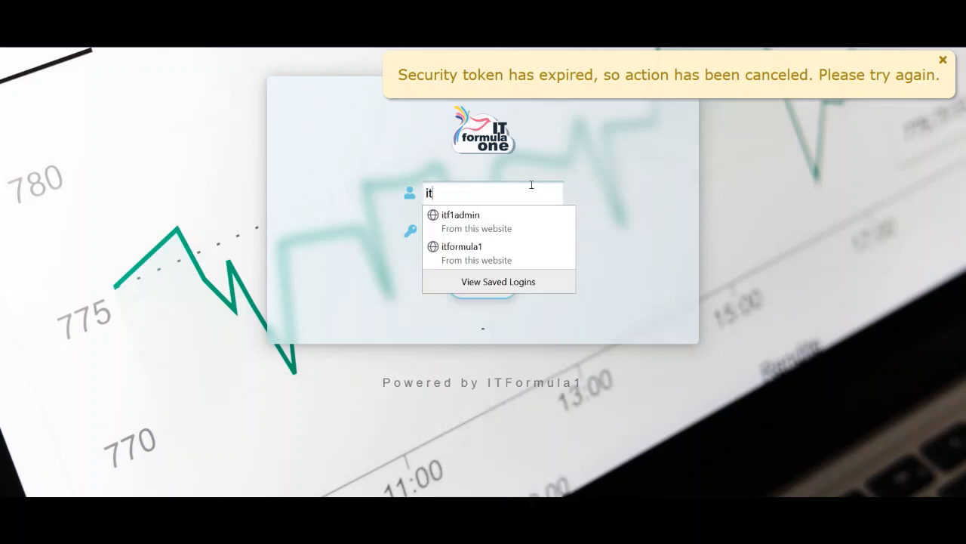
pyautogui.click(497, 215)
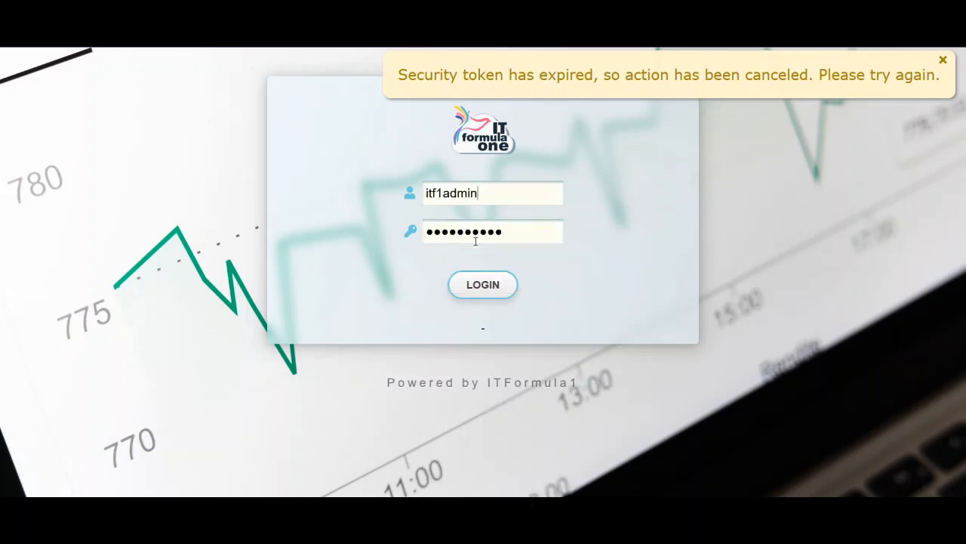
pyautogui.click(475, 292)
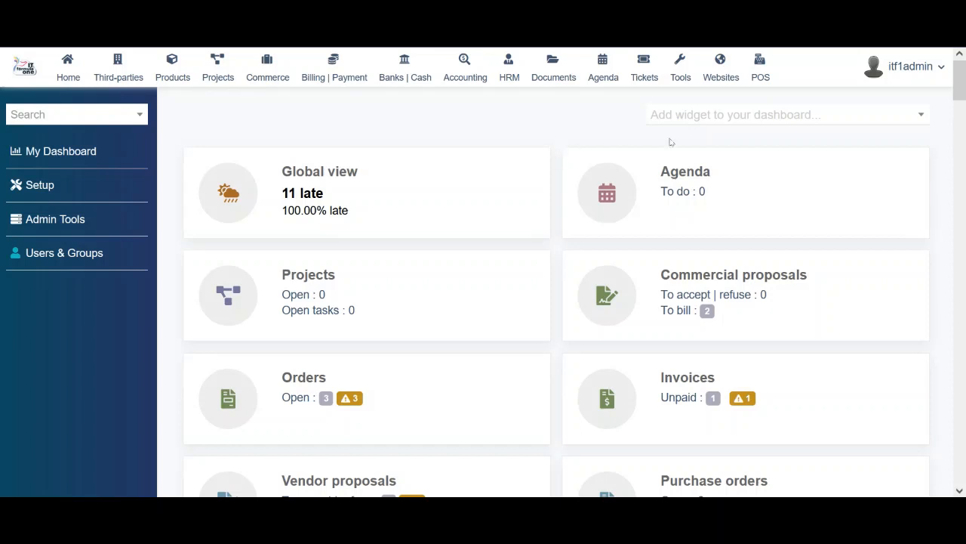
pyautogui.click(696, 117)
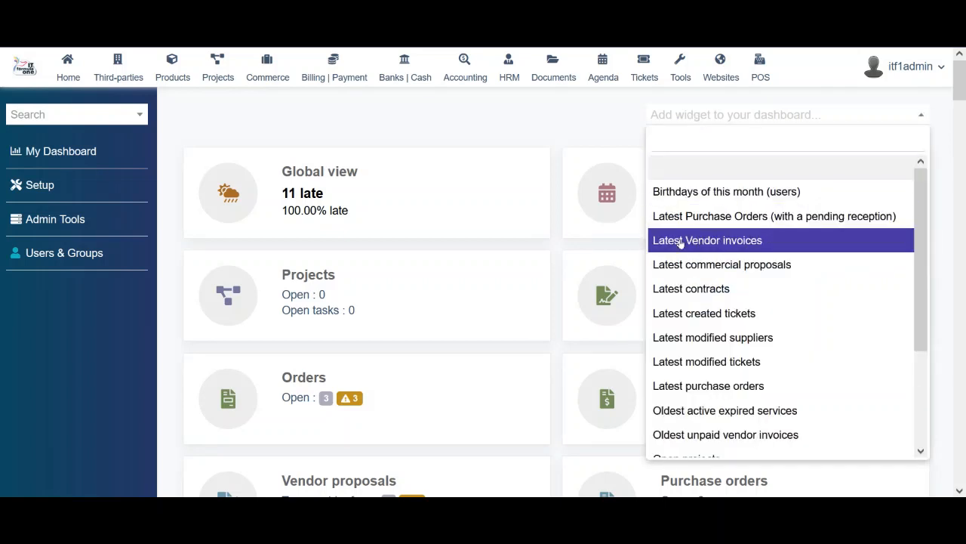
pyautogui.scroll(-1, 681, 307)
pyautogui.scroll(-3, 681, 307)
pyautogui.scroll(3, 681, 307)
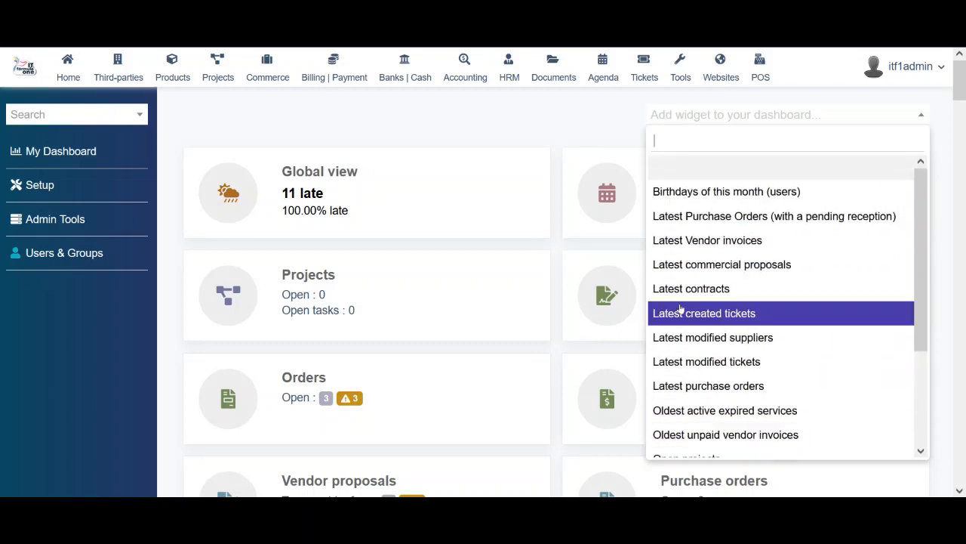
pyautogui.scroll(-3, 681, 307)
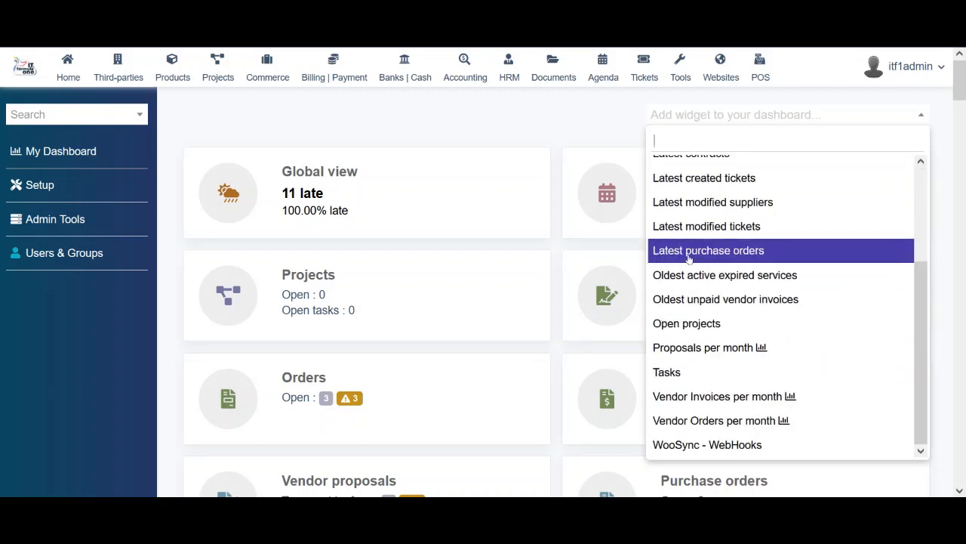
pyautogui.scroll(3, 685, 259)
pyautogui.click(599, 122)
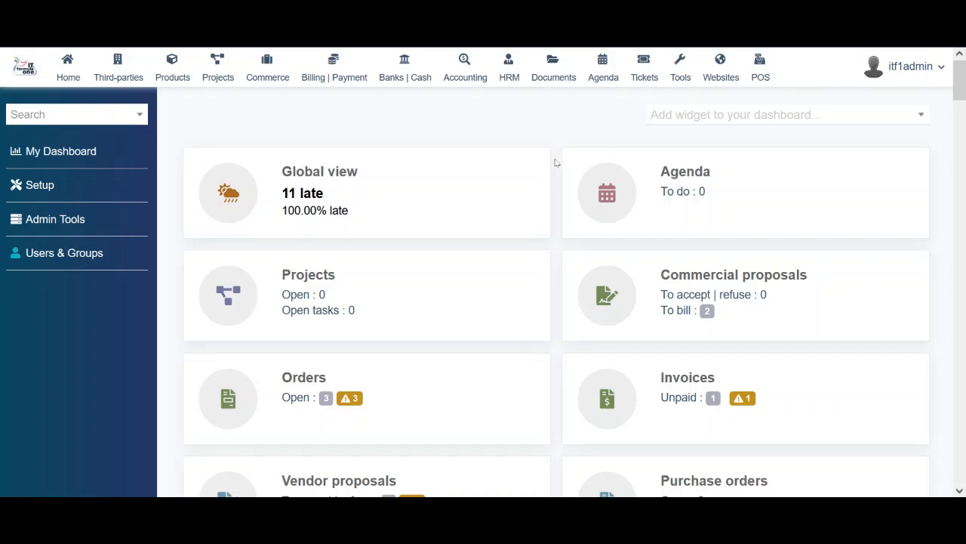
pyautogui.click(696, 118)
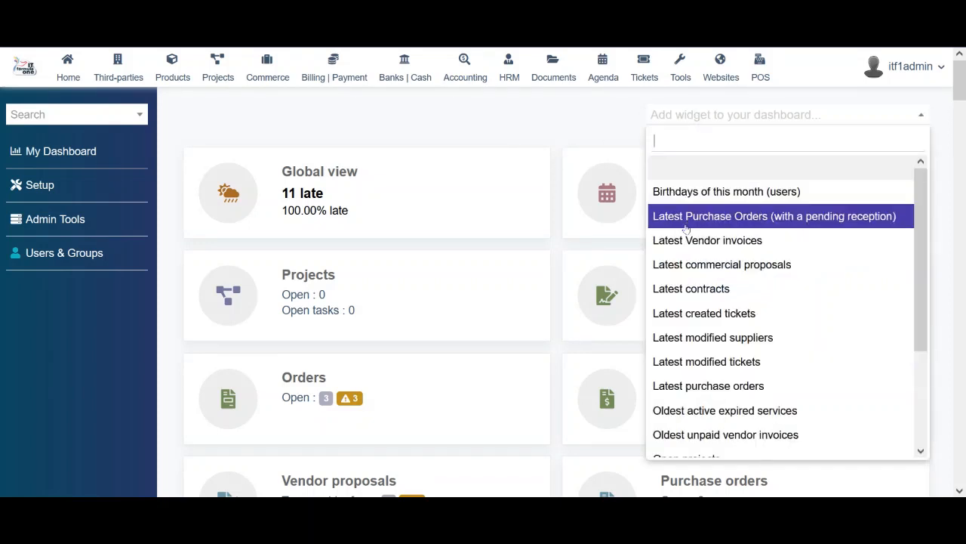
pyautogui.scroll(-3, 680, 308)
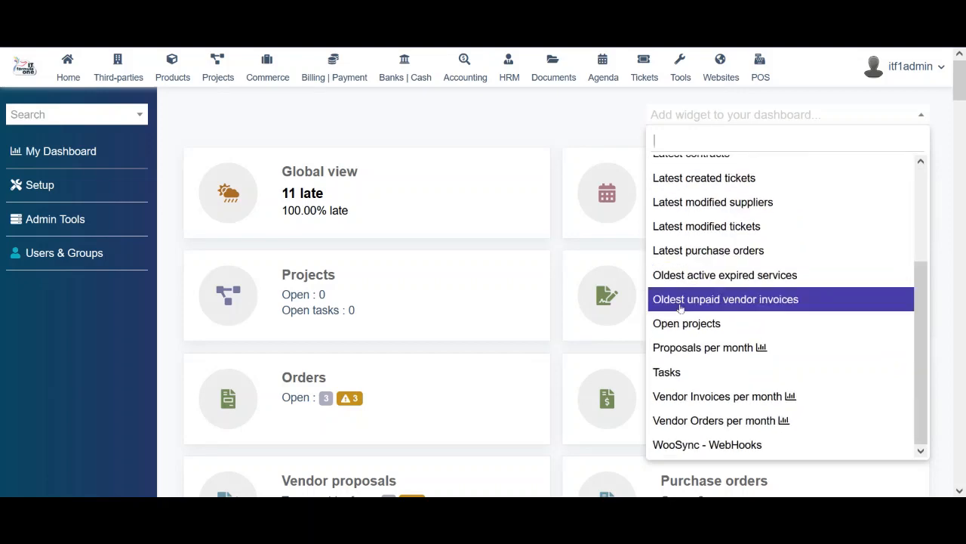
pyautogui.scroll(3, 681, 308)
pyautogui.scroll(-3, 680, 308)
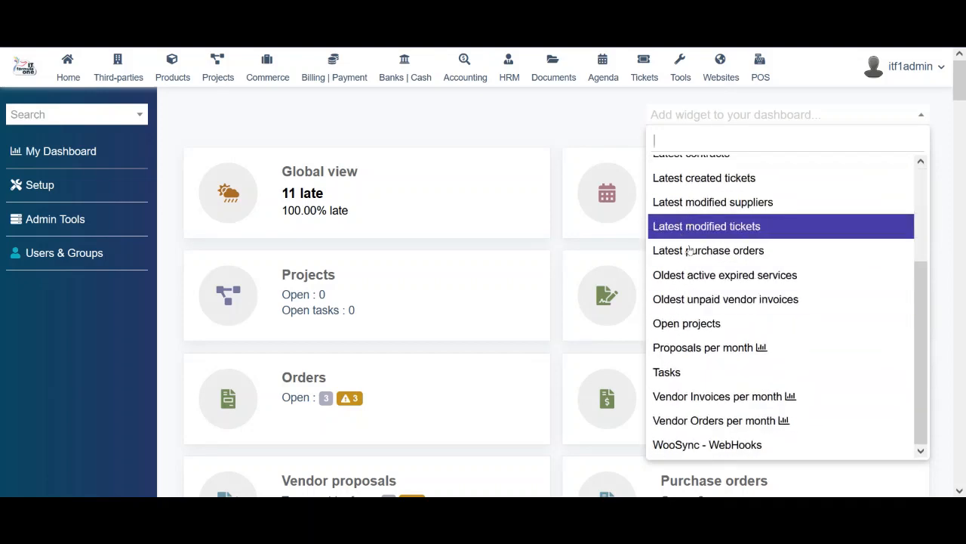
pyautogui.scroll(3, 680, 254)
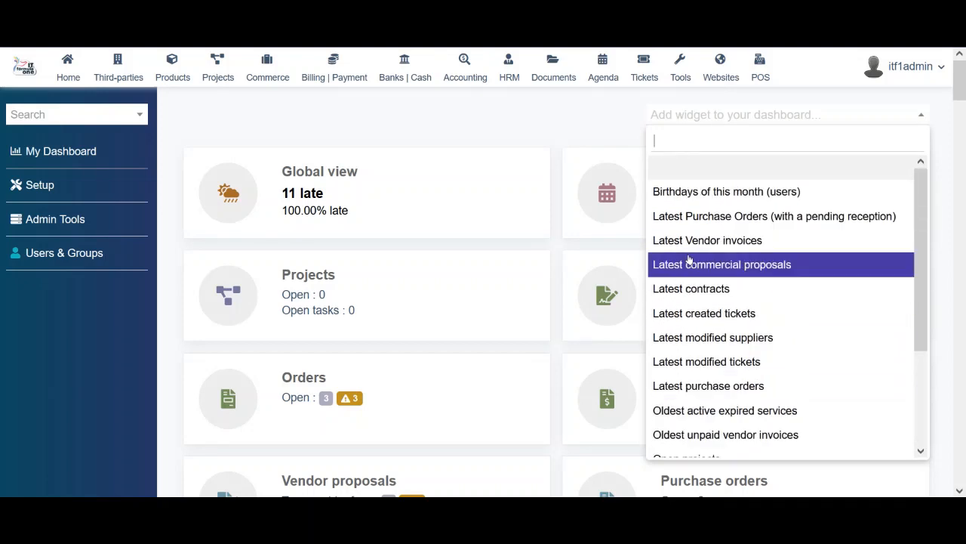
pyautogui.click(602, 127)
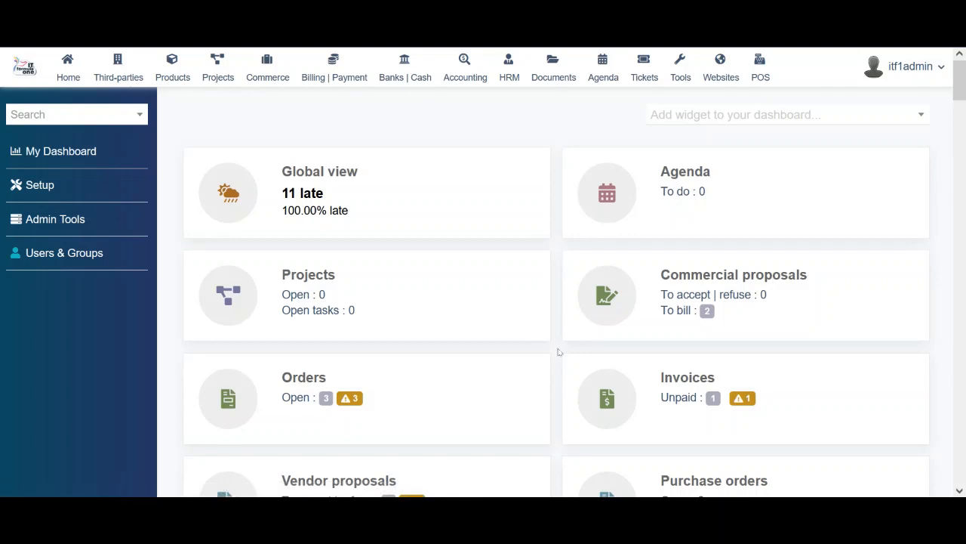
pyautogui.scroll(-8, 558, 352)
pyautogui.scroll(6, 559, 351)
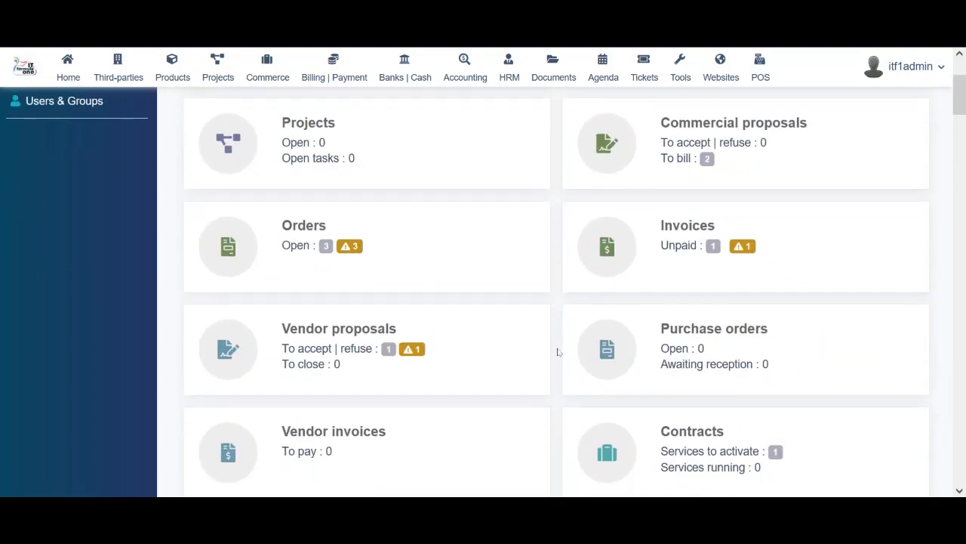
pyautogui.scroll(2, 557, 352)
pyautogui.scroll(-3, 557, 352)
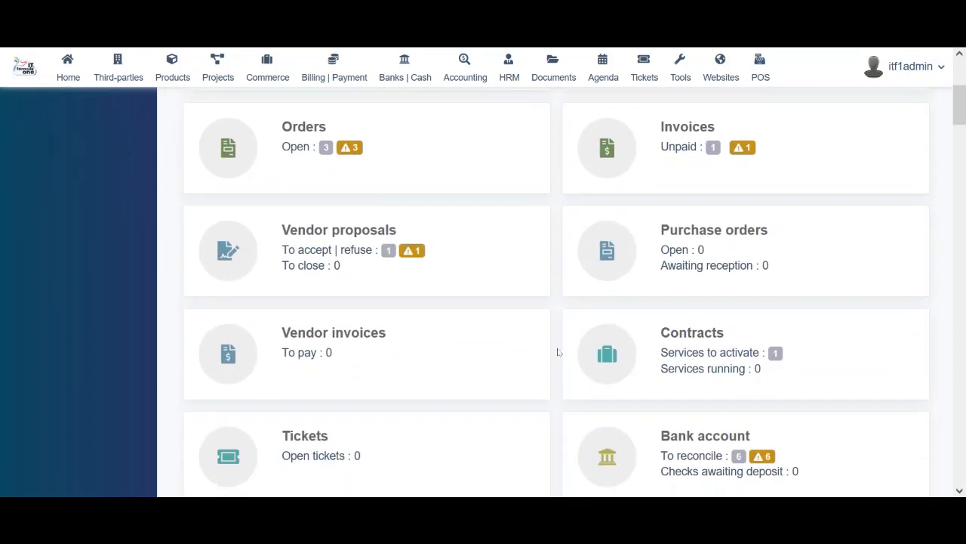
pyautogui.scroll(-2, 557, 352)
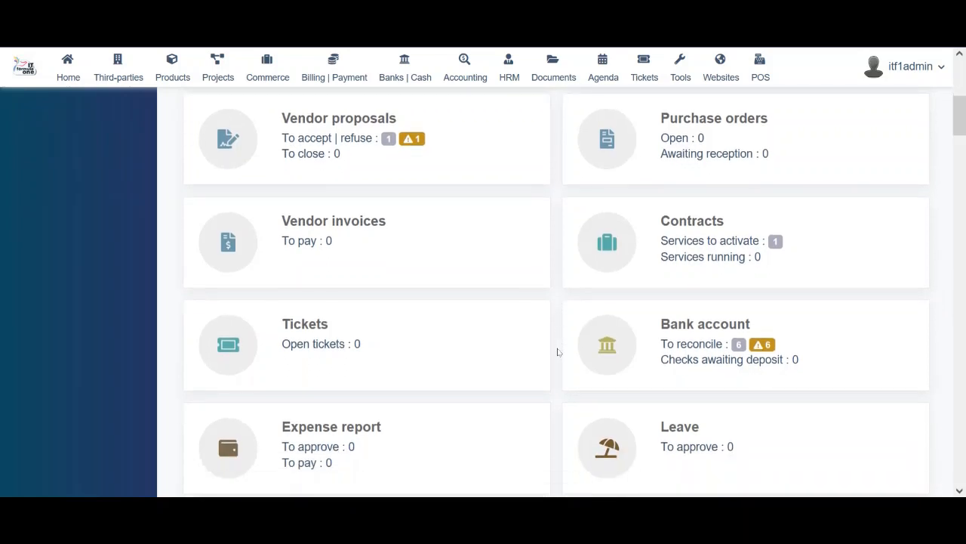
pyautogui.hotkey('ctrl', '+')
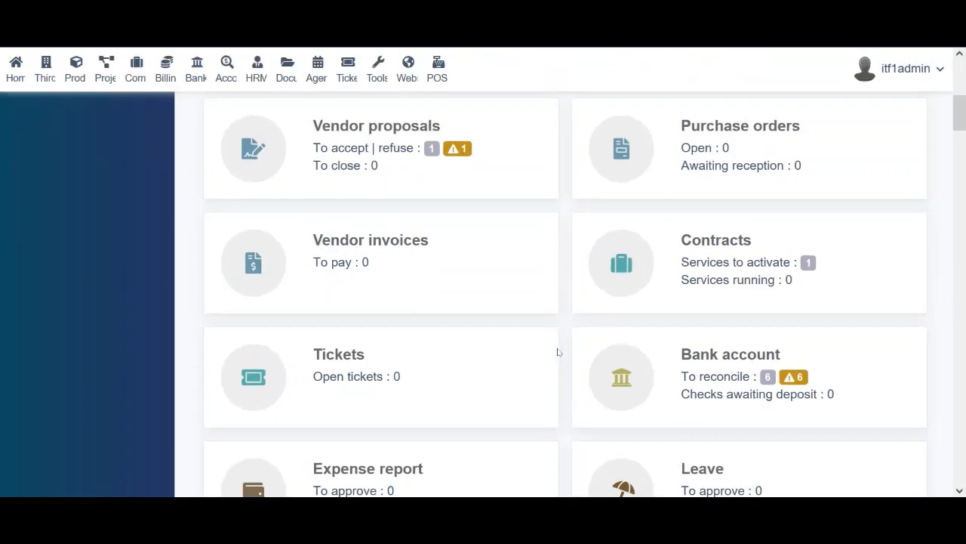
pyautogui.hotkey('ctrl', '-')
pyautogui.hotkey('ctrl', '-')
pyautogui.hotkey('ctrl', '-')
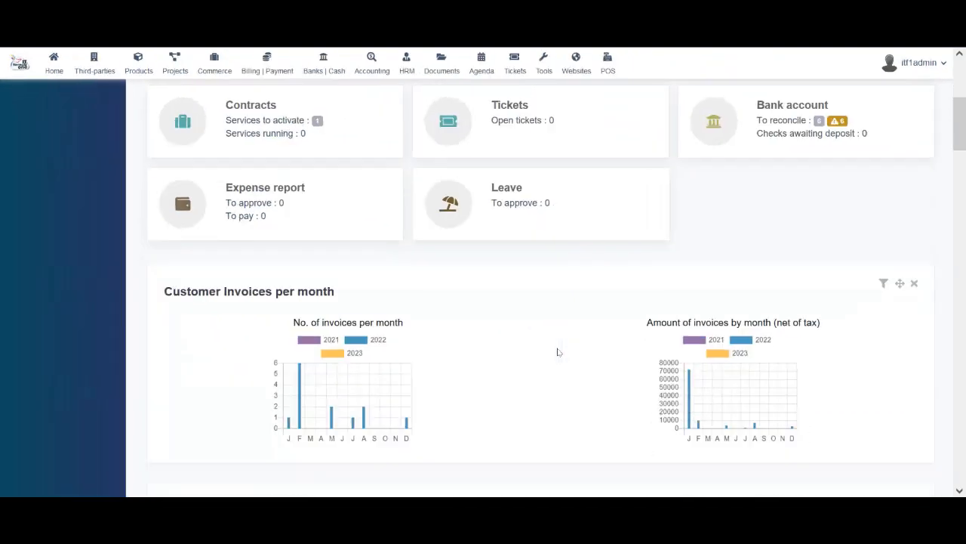
pyautogui.hotkey('ctrl', '+')
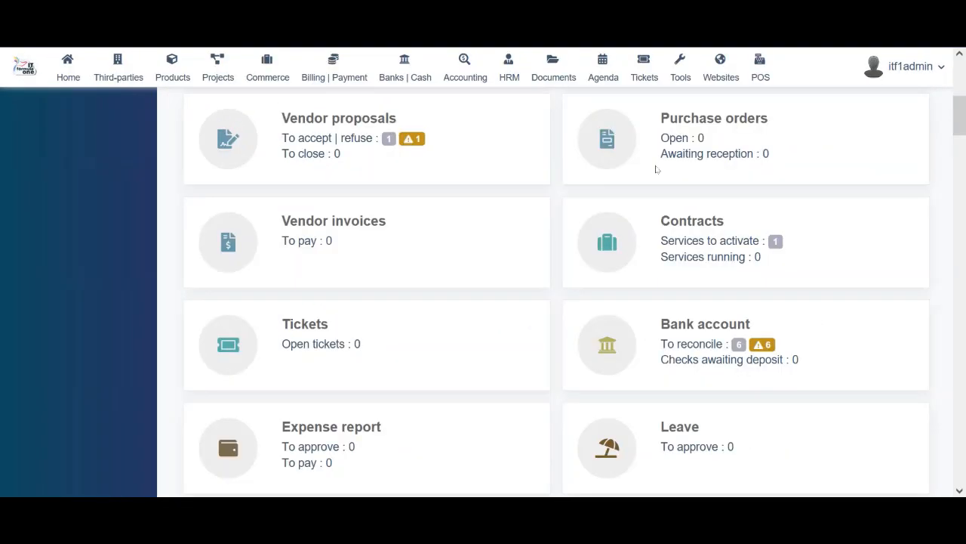
pyautogui.scroll(-5, 575, 339)
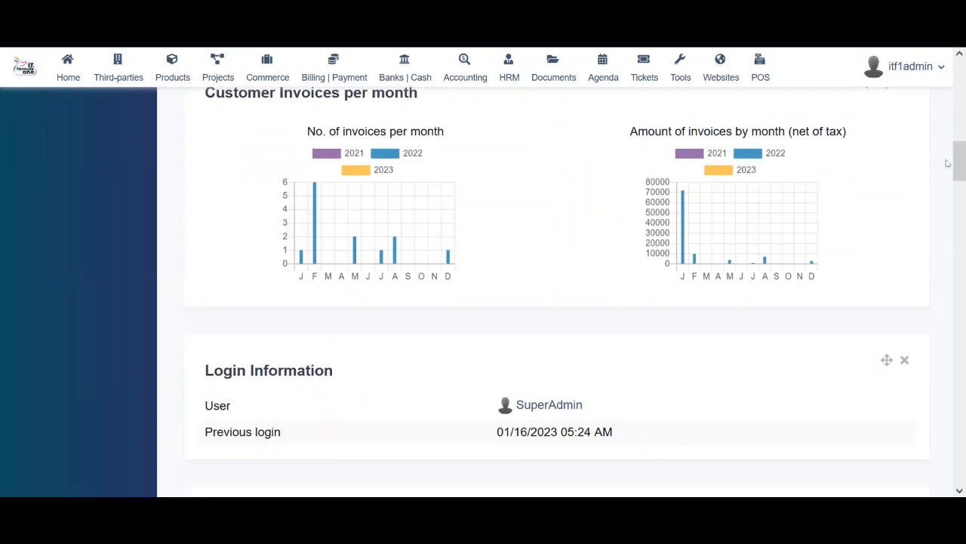
pyautogui.moveTo(959, 161); pyautogui.dragTo(964, 153)
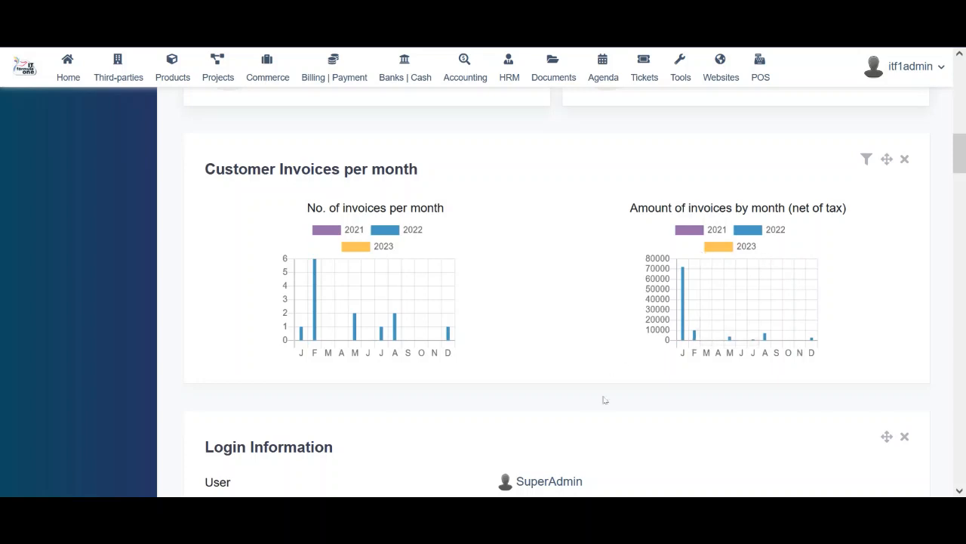
pyautogui.click(957, 194)
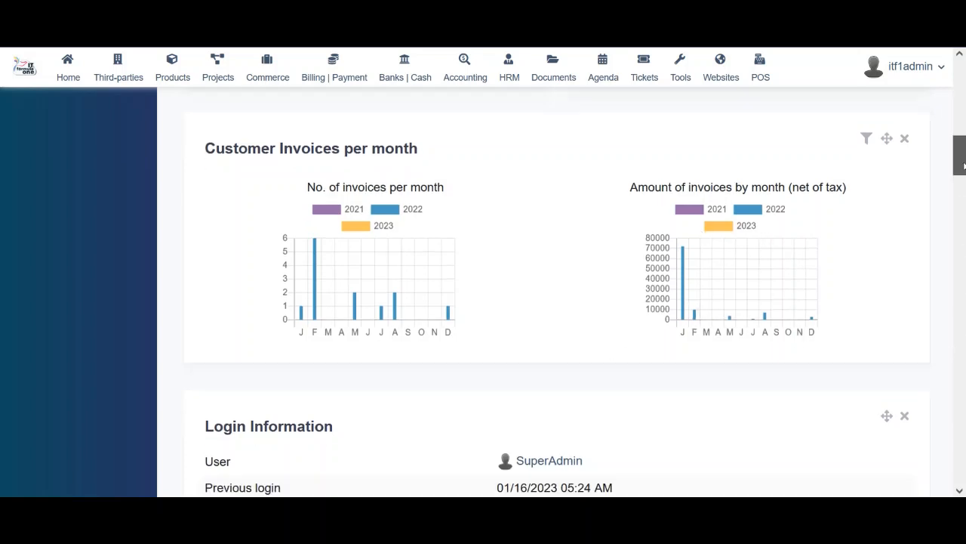
pyautogui.moveTo(964, 195); pyautogui.dragTo(962, 420)
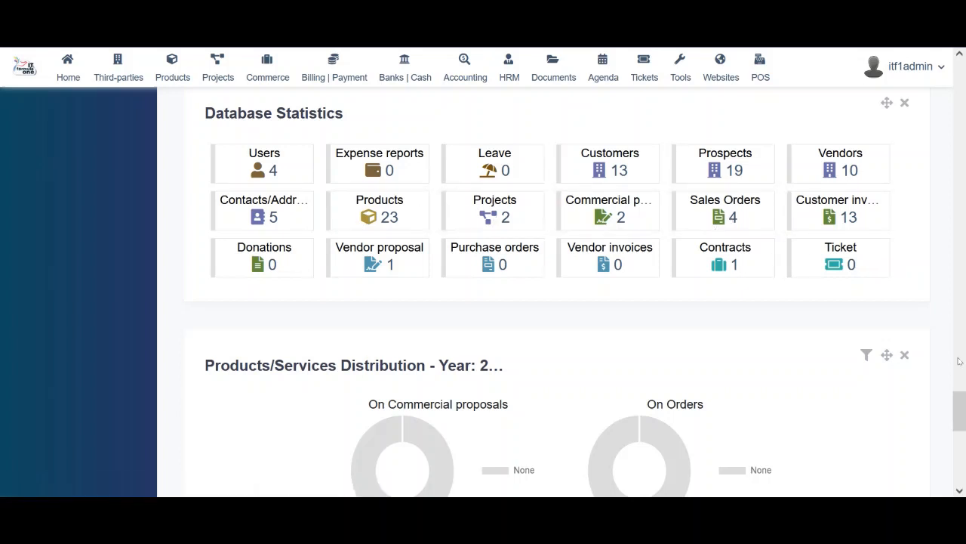
pyautogui.moveTo(957, 406); pyautogui.dragTo(964, 466)
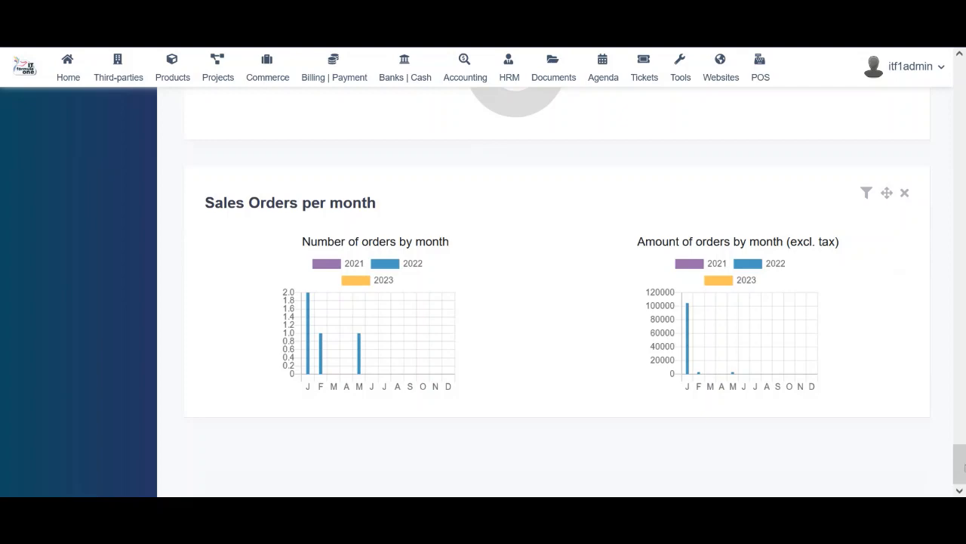
pyautogui.moveTo(959, 462); pyautogui.dragTo(962, 68)
pyautogui.click(915, 119)
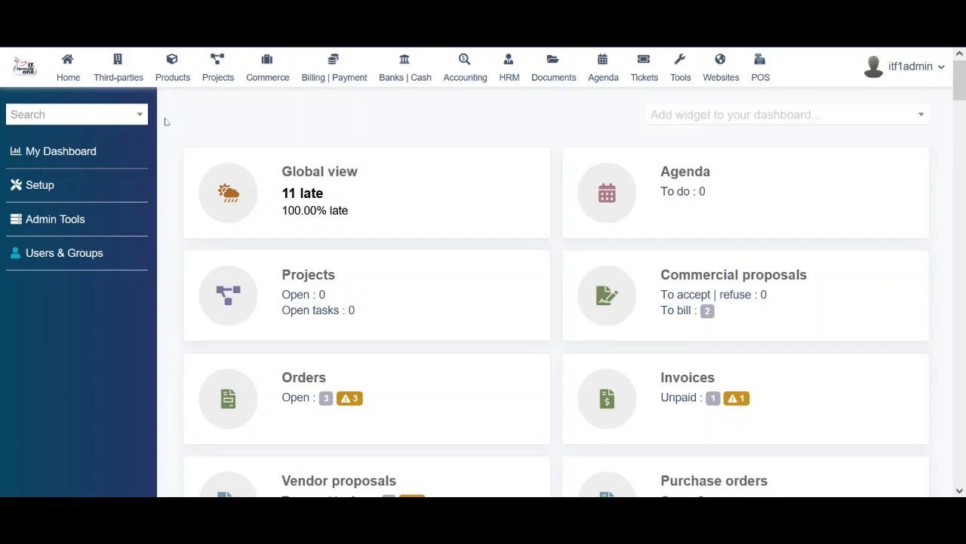
# Open the Third-parties area, review its statistics, and reach the list of all 31 third parties
pyautogui.click(118, 71)
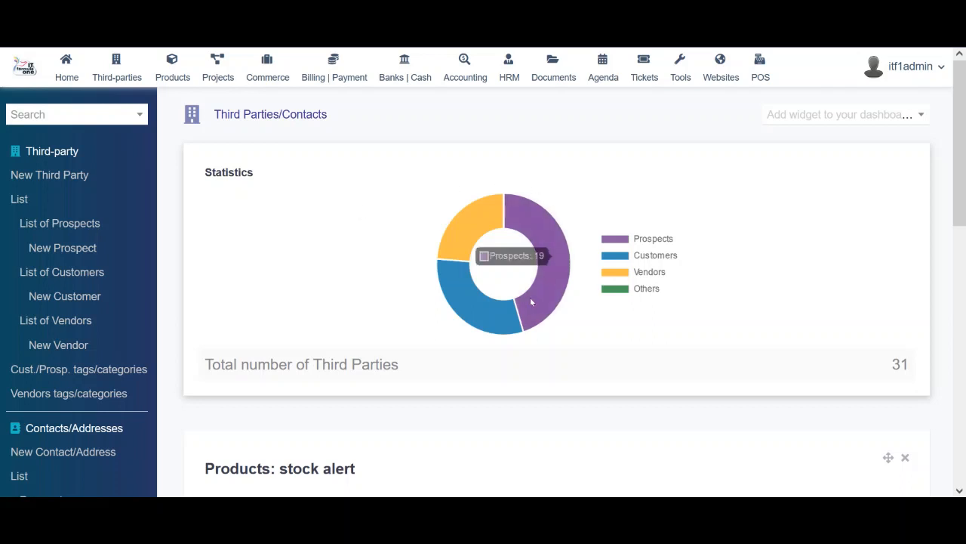
pyautogui.moveTo(460, 225)
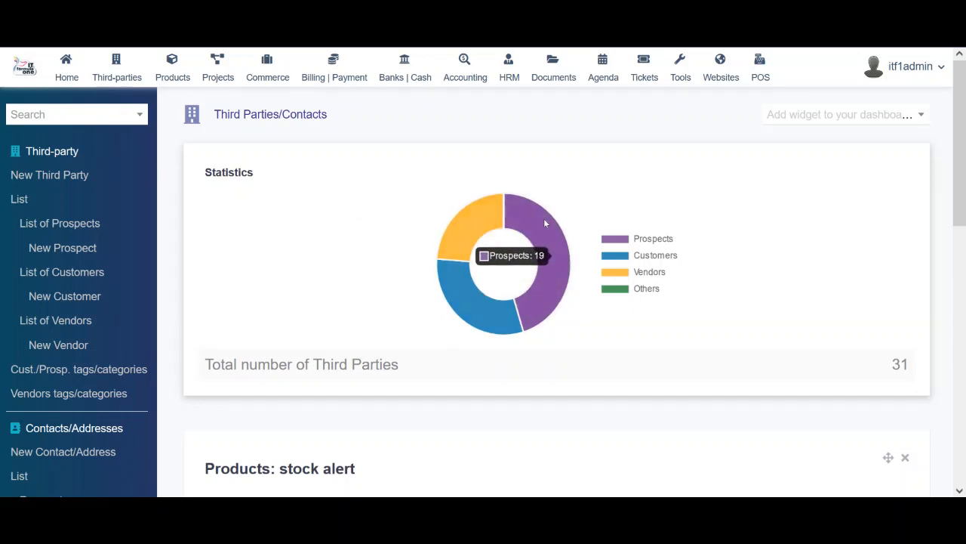
pyautogui.moveTo(471, 306)
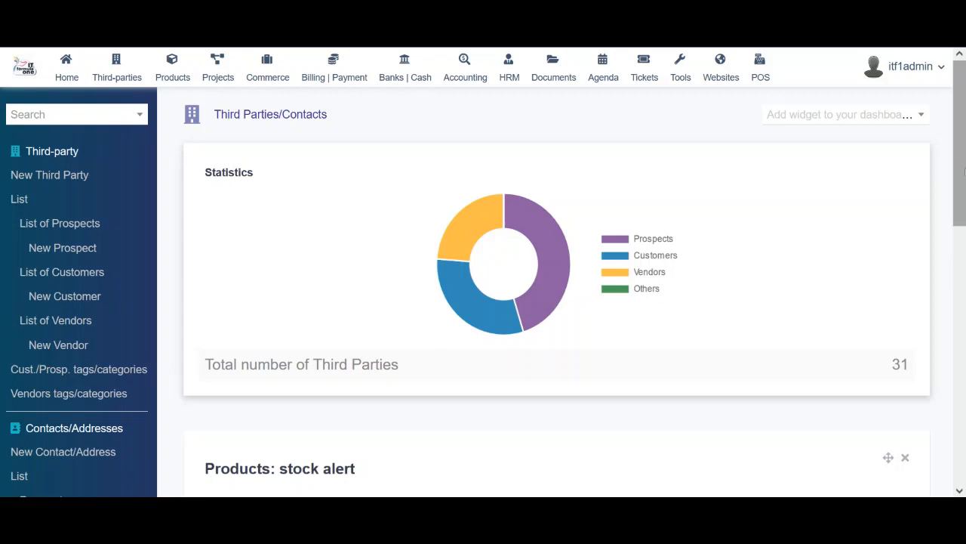
pyautogui.moveTo(963, 175); pyautogui.dragTo(964, 232)
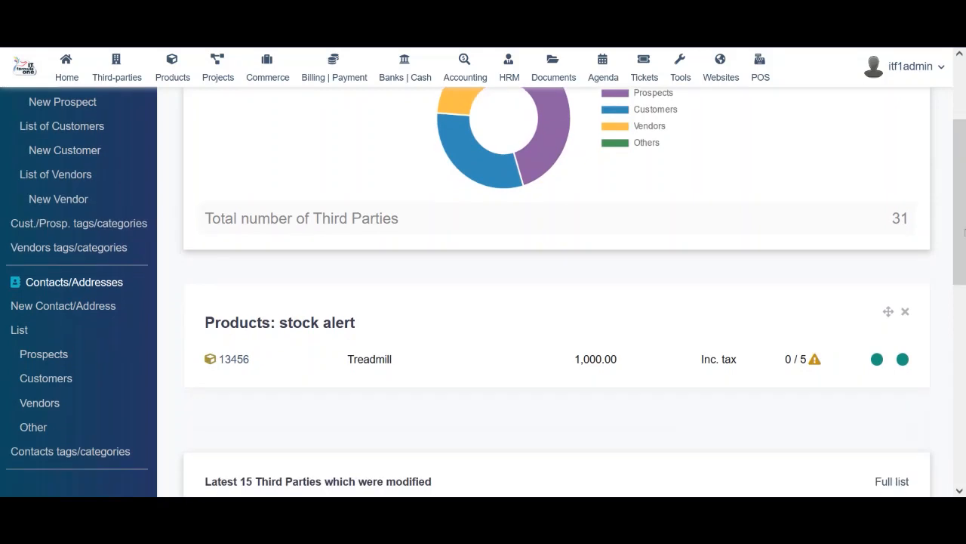
pyautogui.scroll(3, 636, 264)
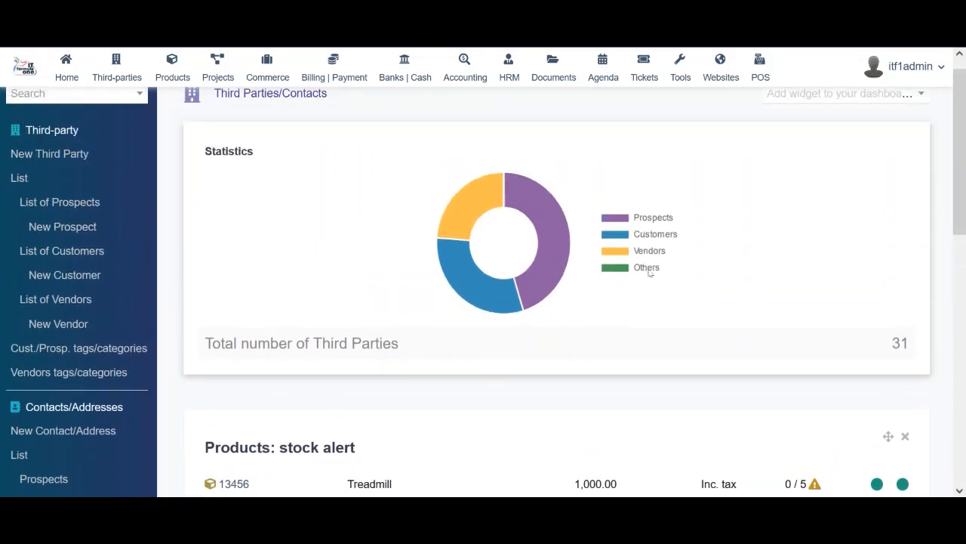
pyautogui.moveTo(964, 131); pyautogui.dragTo(963, 110)
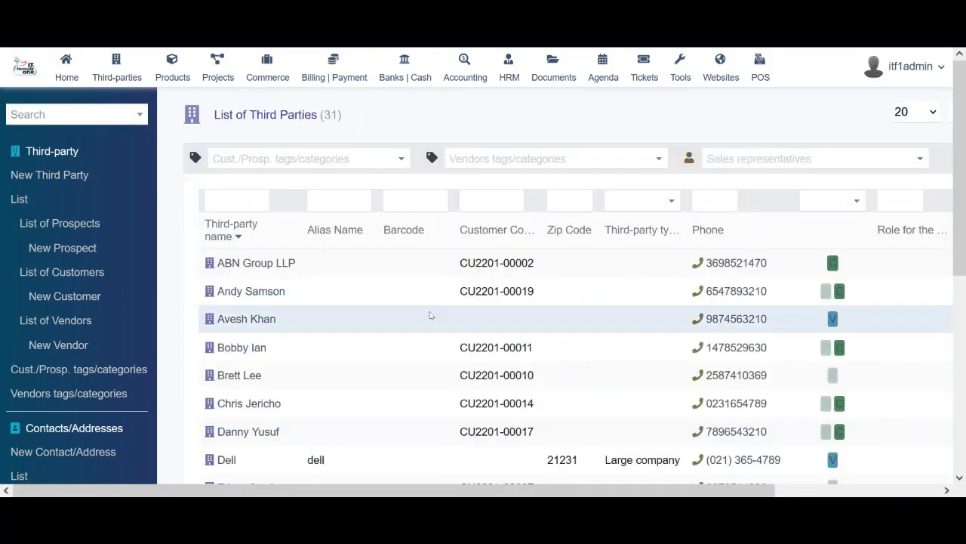
pyautogui.click(401, 158)
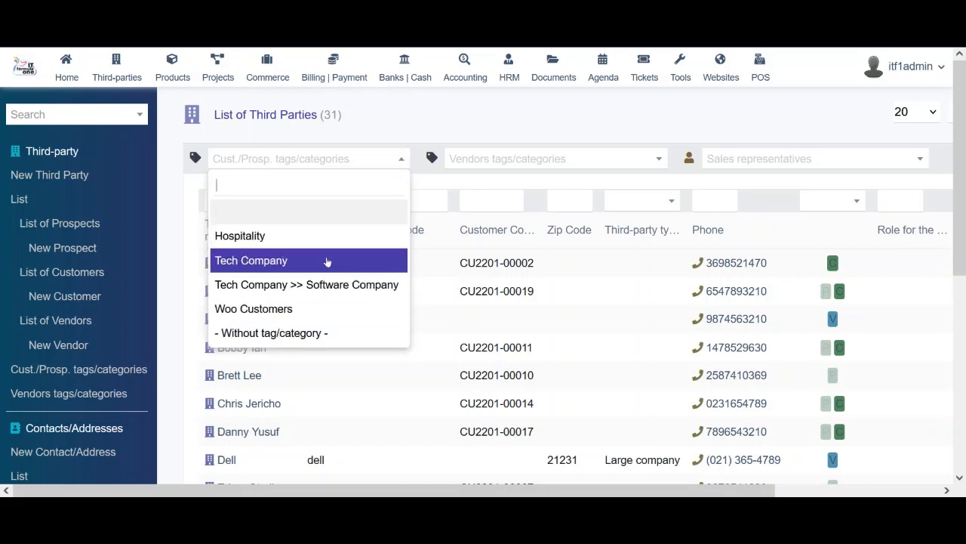
pyautogui.click(399, 161)
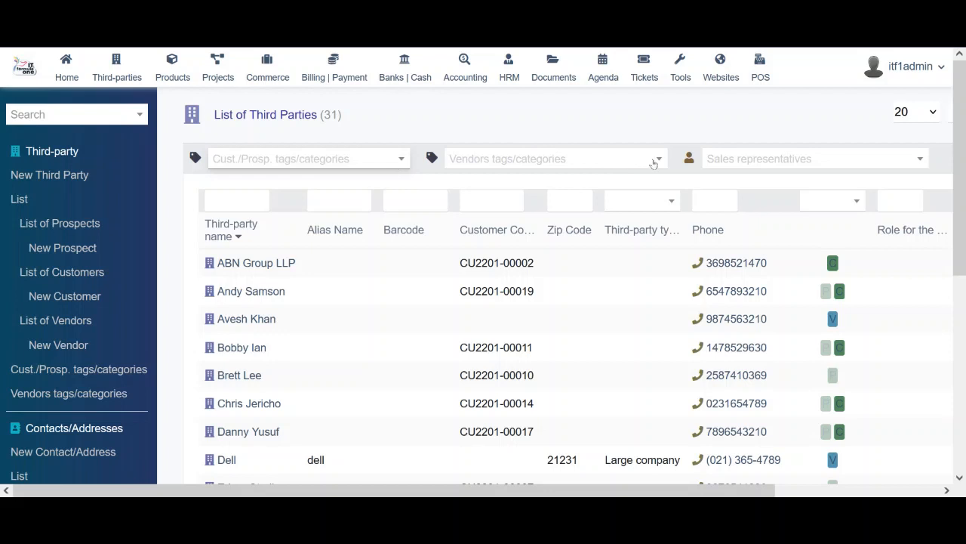
pyautogui.click(652, 160)
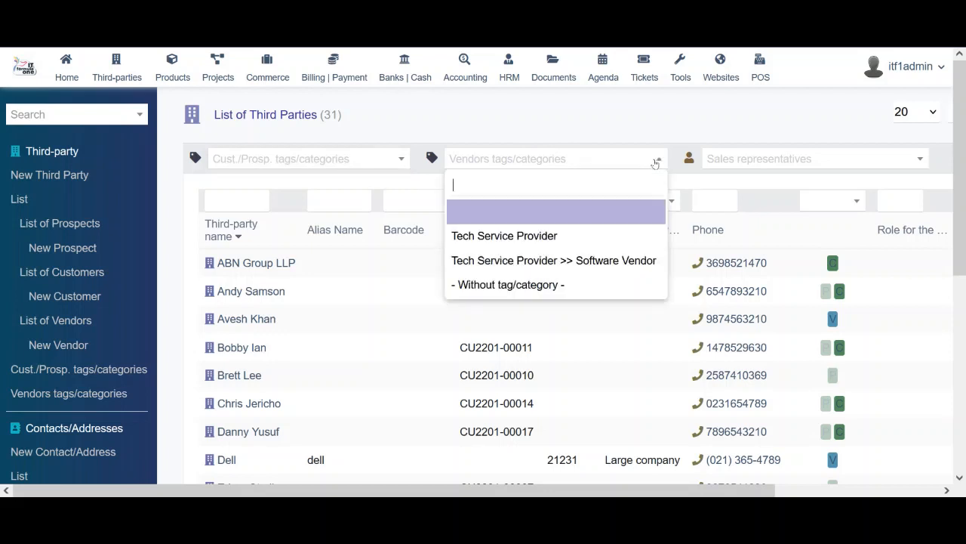
pyautogui.click(698, 123)
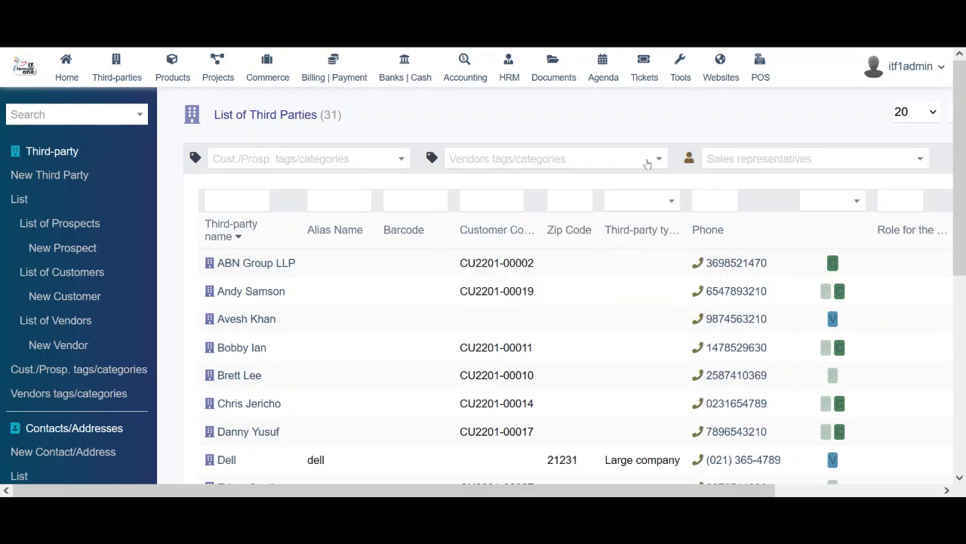
pyautogui.click(759, 159)
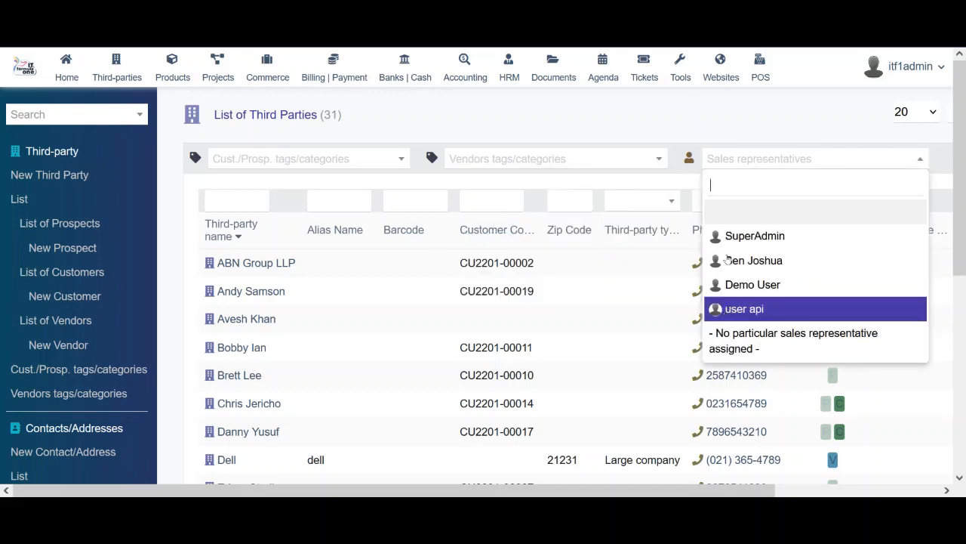
pyautogui.click(745, 129)
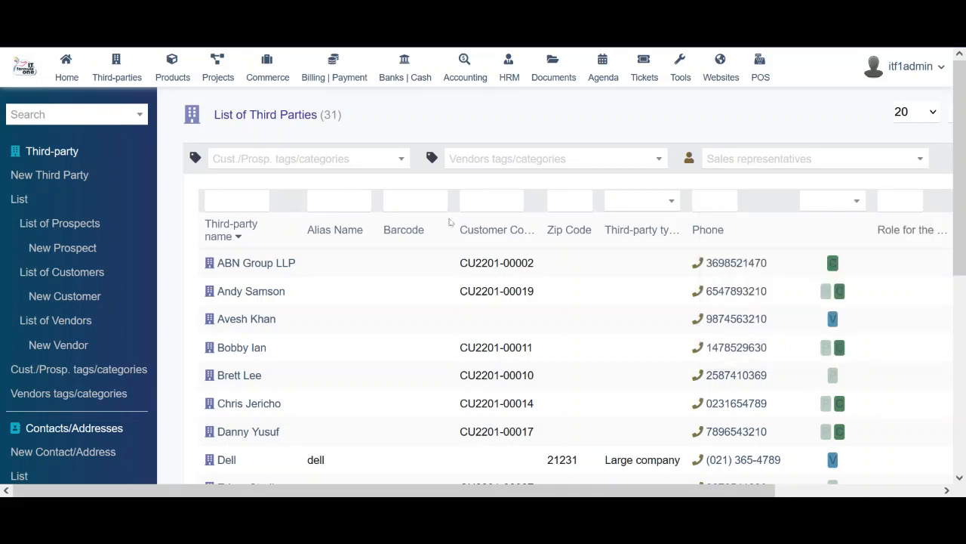
pyautogui.click(506, 209)
pyautogui.click(582, 203)
pyautogui.click(654, 203)
pyautogui.click(722, 195)
pyautogui.click(816, 202)
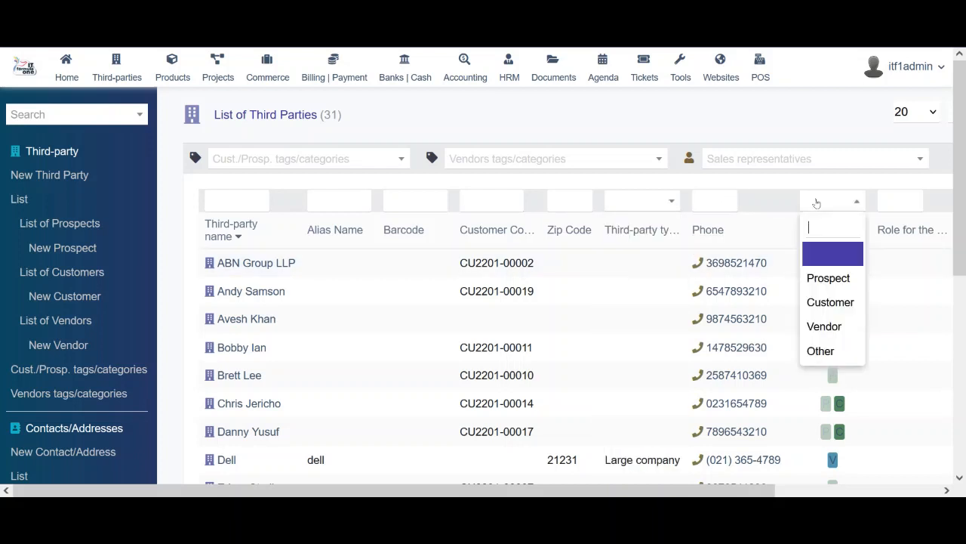
pyautogui.click(782, 117)
pyautogui.moveTo(961, 229)
pyautogui.mouseDown()
pyautogui.moveTo(964, 271)
pyautogui.moveTo(958, 210)
pyautogui.mouseUp()
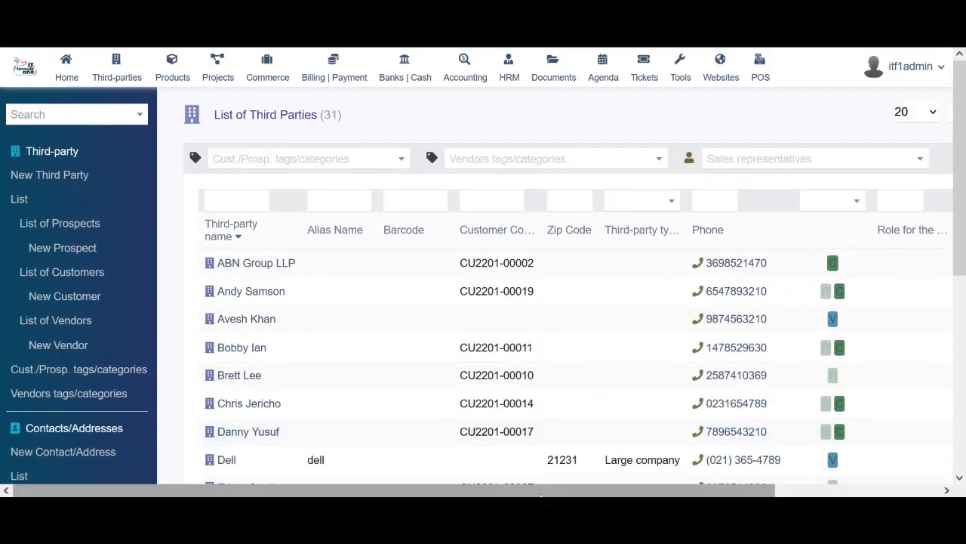
pyautogui.moveTo(555, 490); pyautogui.dragTo(607, 490)
pyautogui.moveTo(508, 490); pyautogui.dragTo(468, 491)
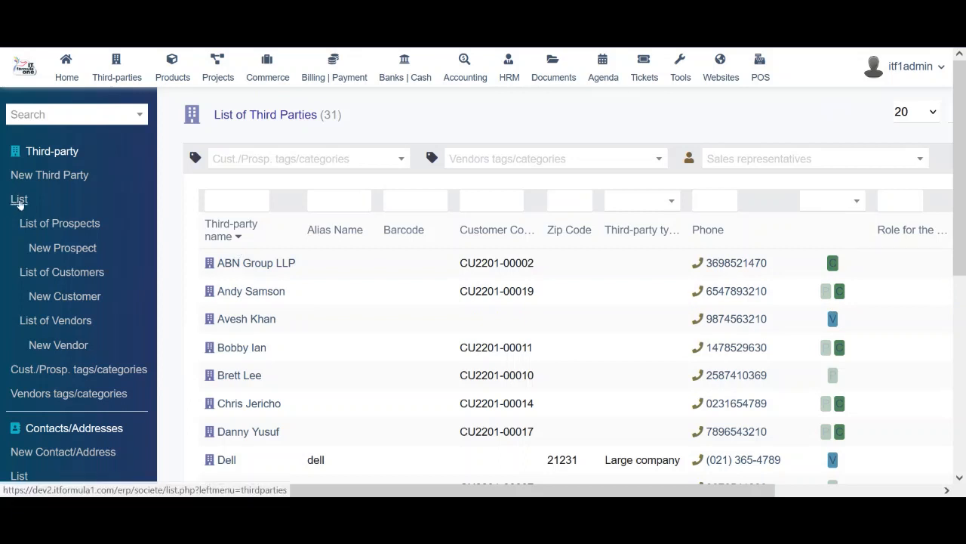
# Show only the 19 prospects and scroll the table sideways to see all columns
pyautogui.click(72, 223)
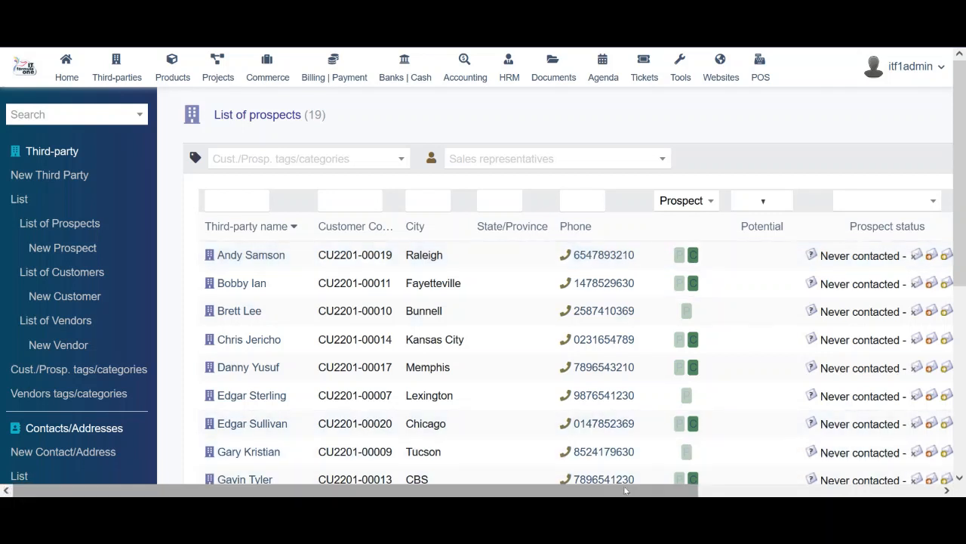
pyautogui.moveTo(626, 490); pyautogui.dragTo(789, 492)
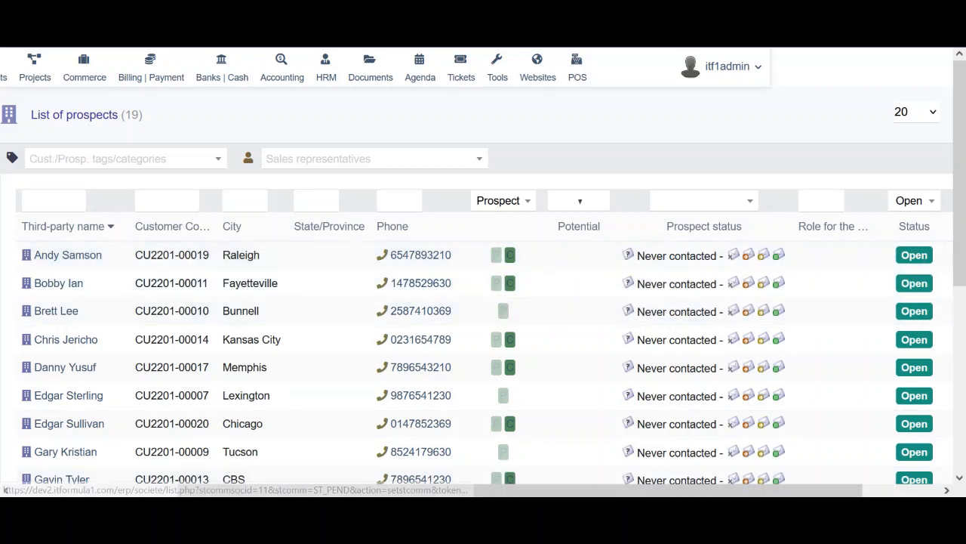
pyautogui.moveTo(702, 490); pyautogui.dragTo(500, 484)
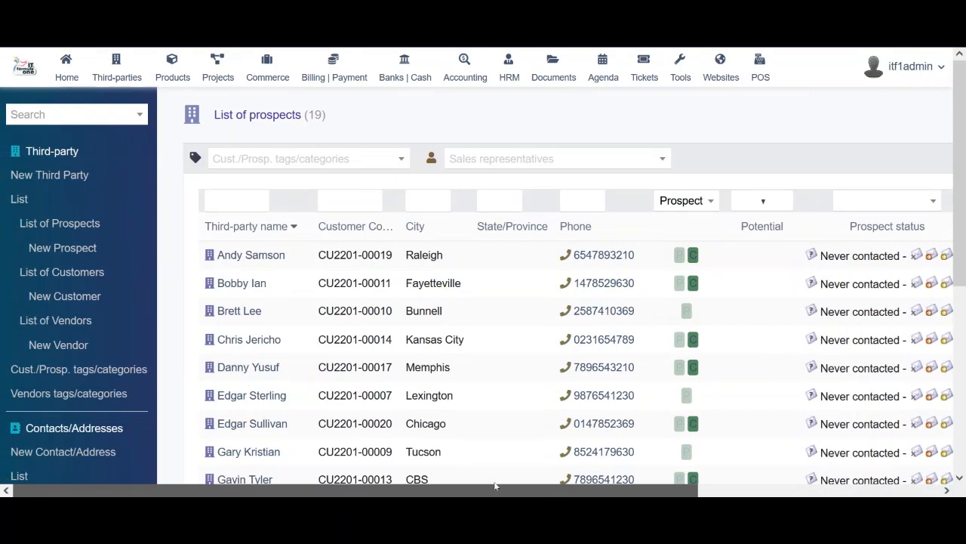
# Open the Raleigh-based first prospect's third-party card and scroll through its details
pyautogui.click(263, 259)
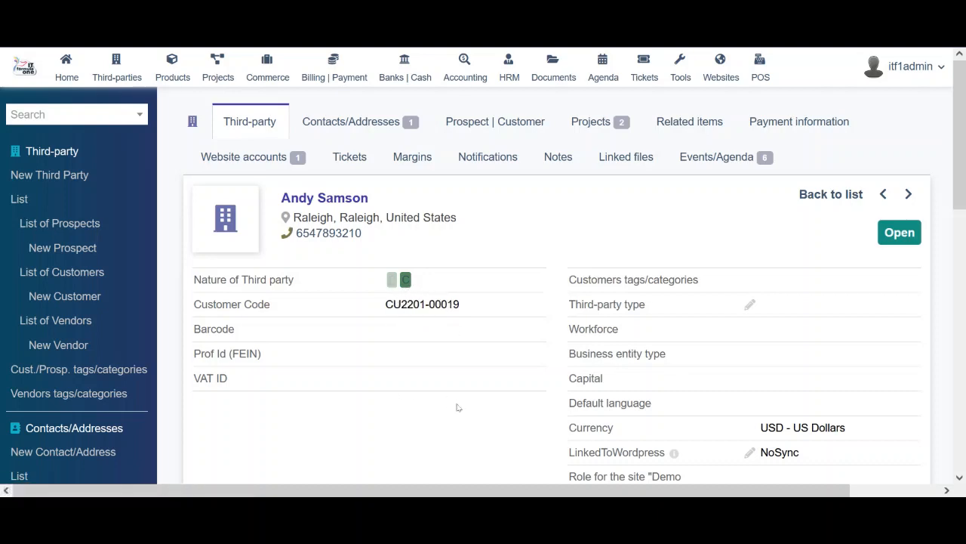
pyautogui.scroll(-3, 457, 408)
pyautogui.scroll(2, 456, 408)
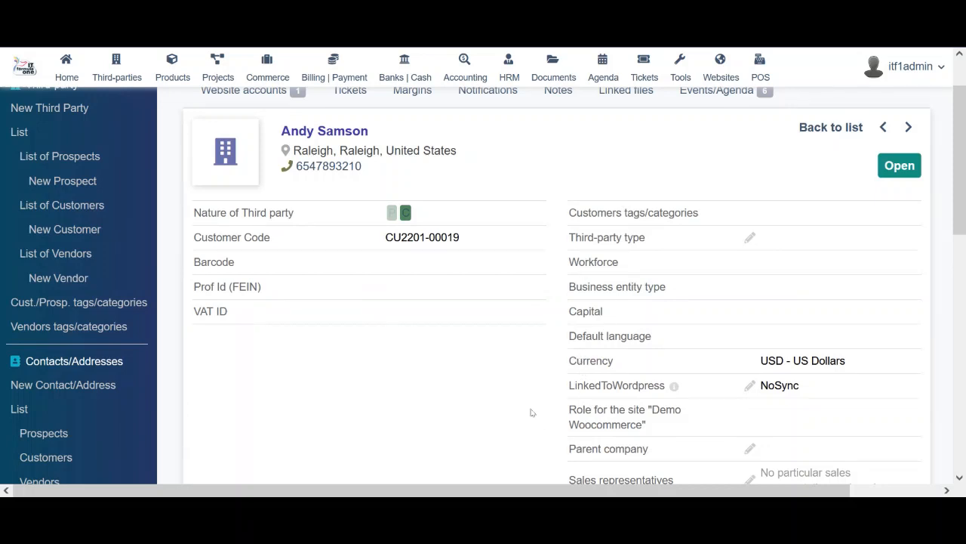
pyautogui.scroll(-2, 531, 412)
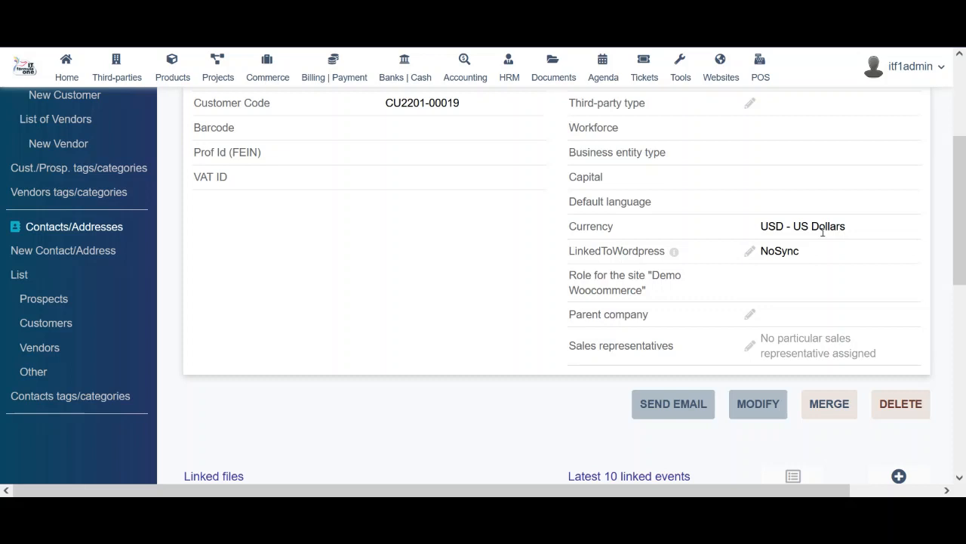
# Inspect the card's USD - US Dollars currency value and scroll down to its linked files and events
pyautogui.moveTo(849, 226); pyautogui.dragTo(871, 228)
pyautogui.click(764, 226)
pyautogui.click(870, 228)
pyautogui.moveTo(958, 210); pyautogui.dragTo(964, 187)
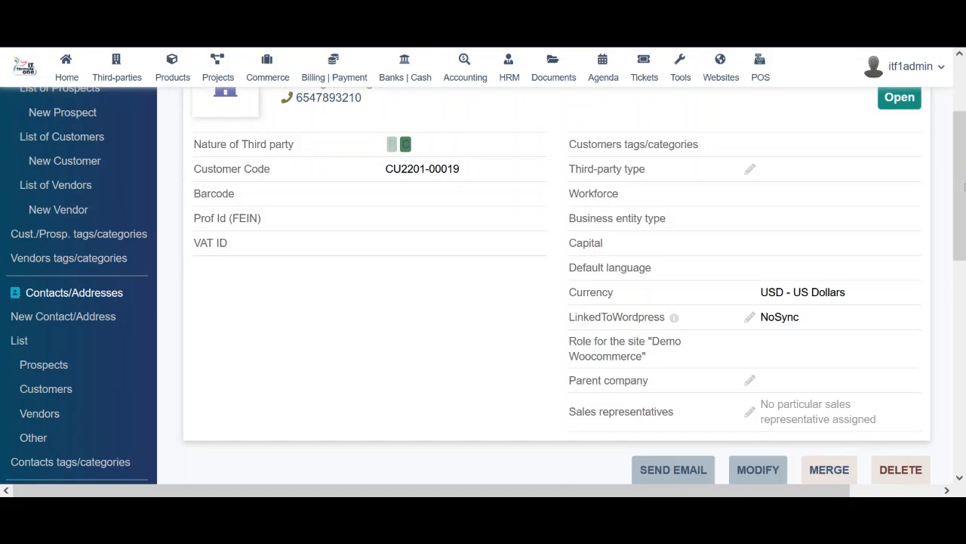
pyautogui.moveTo(850, 297); pyautogui.dragTo(753, 305)
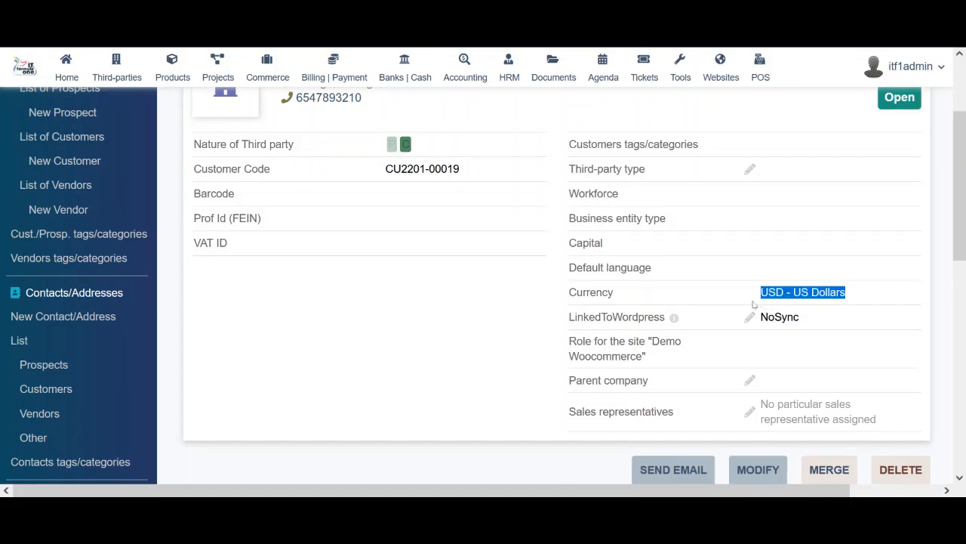
pyautogui.click(754, 304)
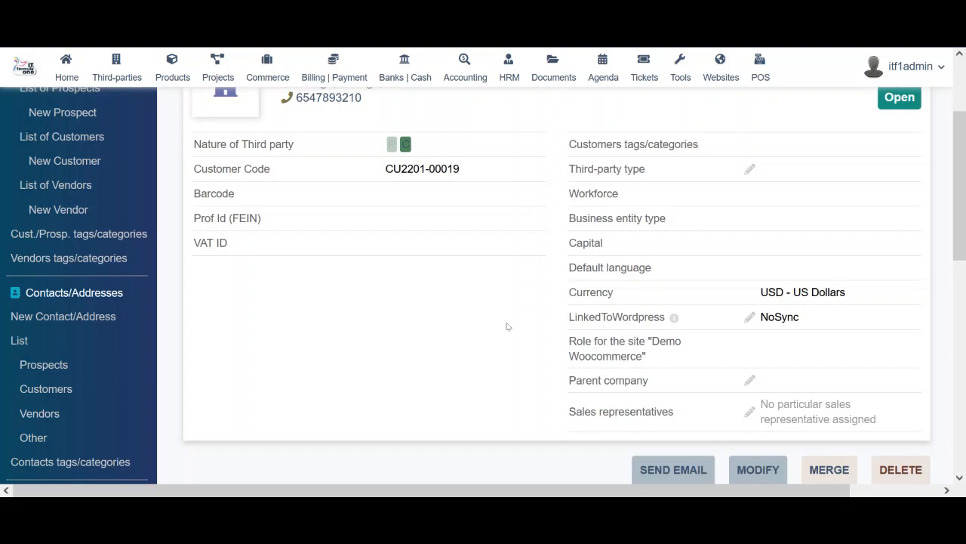
pyautogui.scroll(-10, 506, 325)
pyautogui.scroll(15, 507, 326)
pyautogui.scroll(-2, 508, 326)
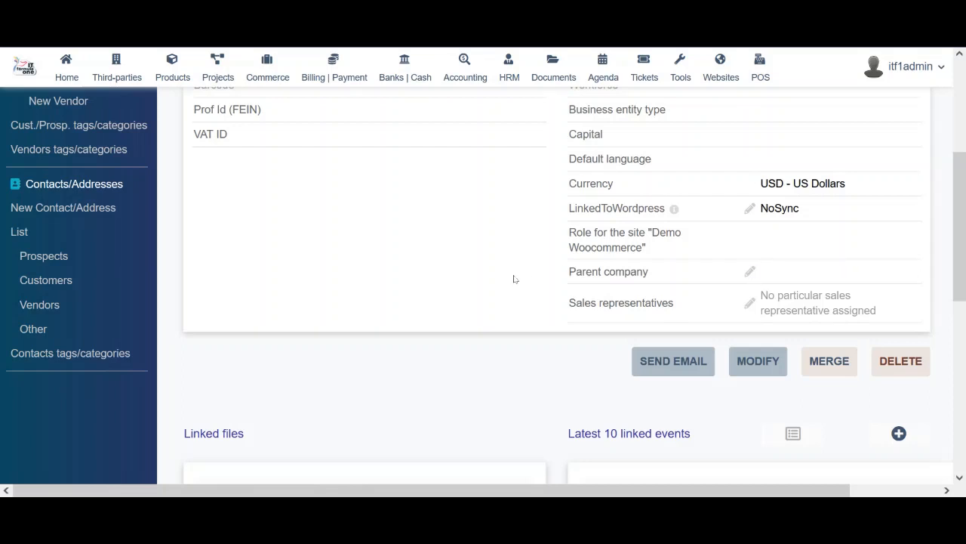
pyautogui.moveTo(962, 220); pyautogui.dragTo(962, 326)
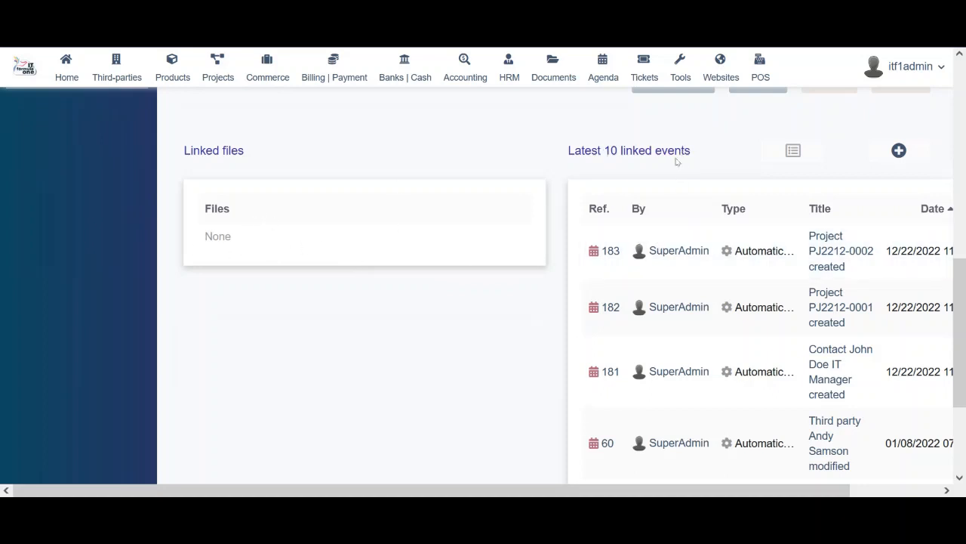
pyautogui.moveTo(486, 490); pyautogui.dragTo(576, 490)
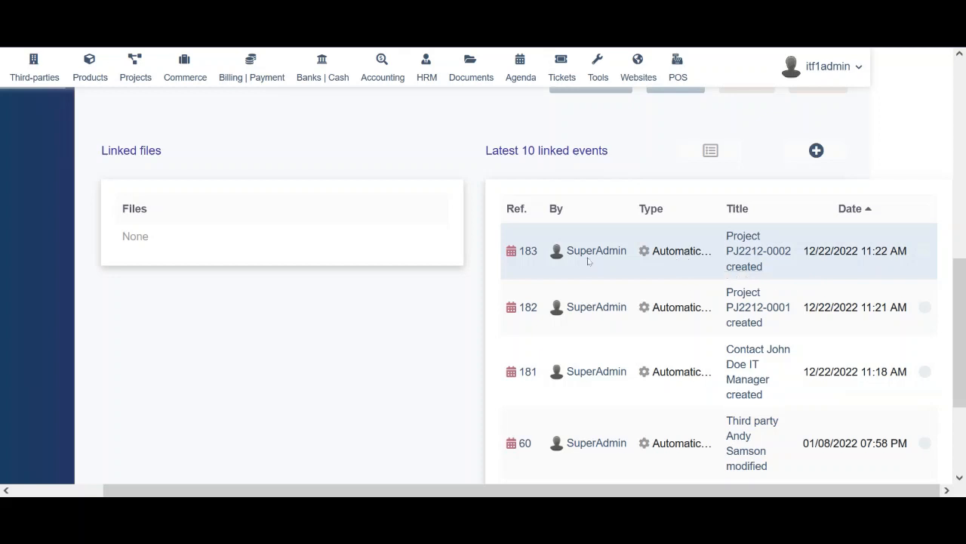
pyautogui.moveTo(528, 259)
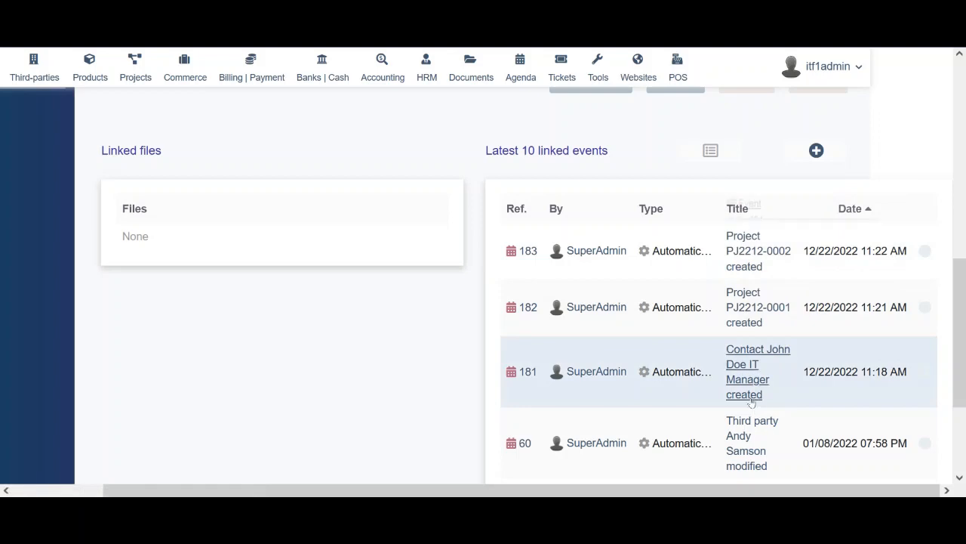
pyautogui.moveTo(748, 378)
pyautogui.moveTo(965, 366); pyautogui.dragTo(964, 140)
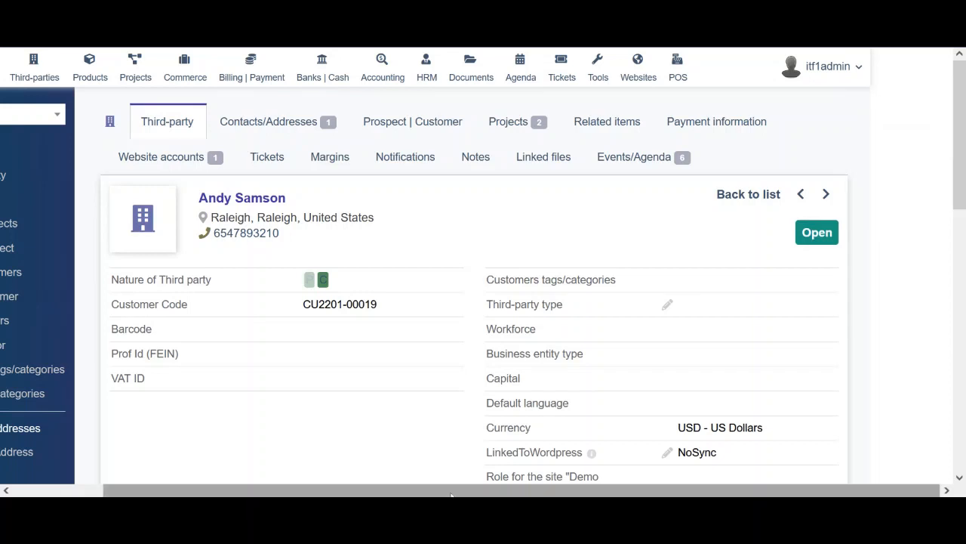
pyautogui.moveTo(649, 490); pyautogui.dragTo(557, 490)
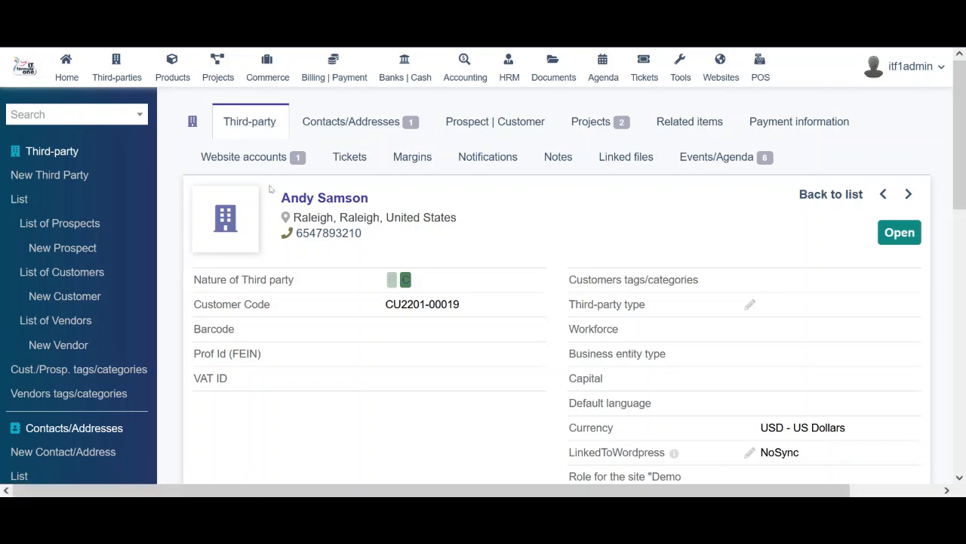
pyautogui.click(352, 122)
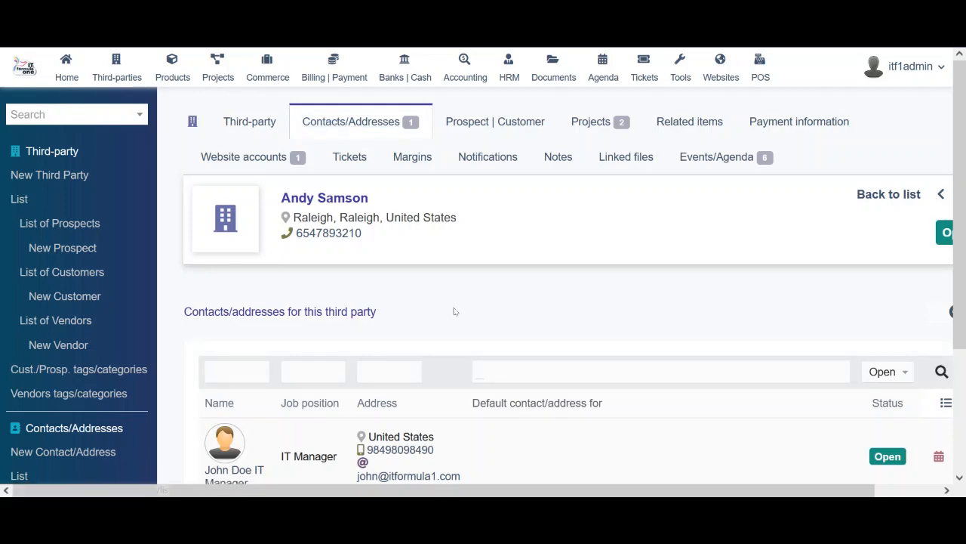
pyautogui.scroll(-2, 494, 305)
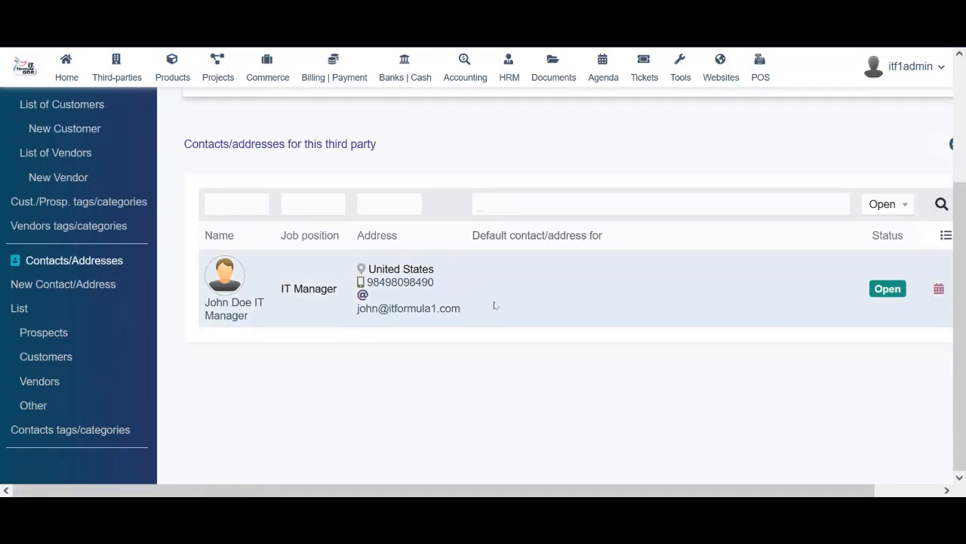
pyautogui.scroll(2, 494, 305)
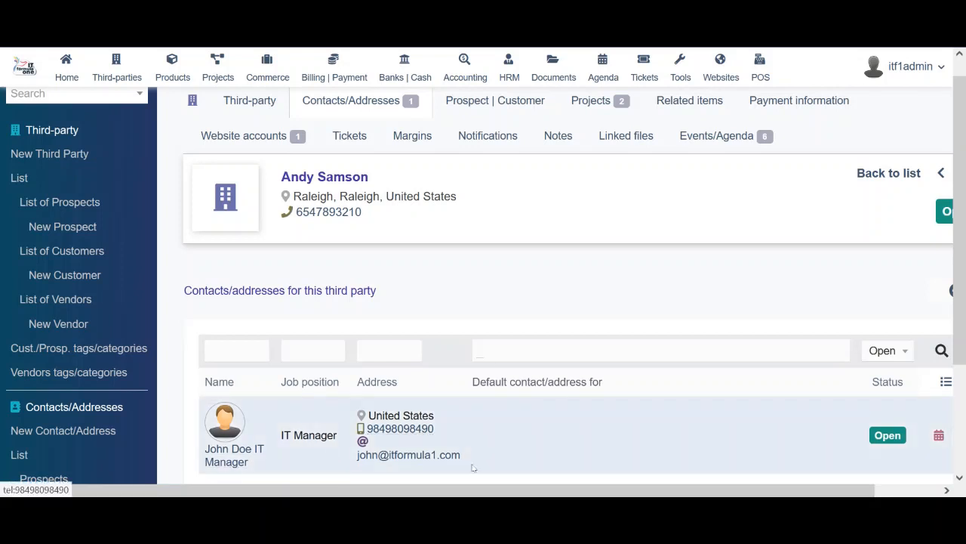
pyautogui.scroll(-1, 963, 340)
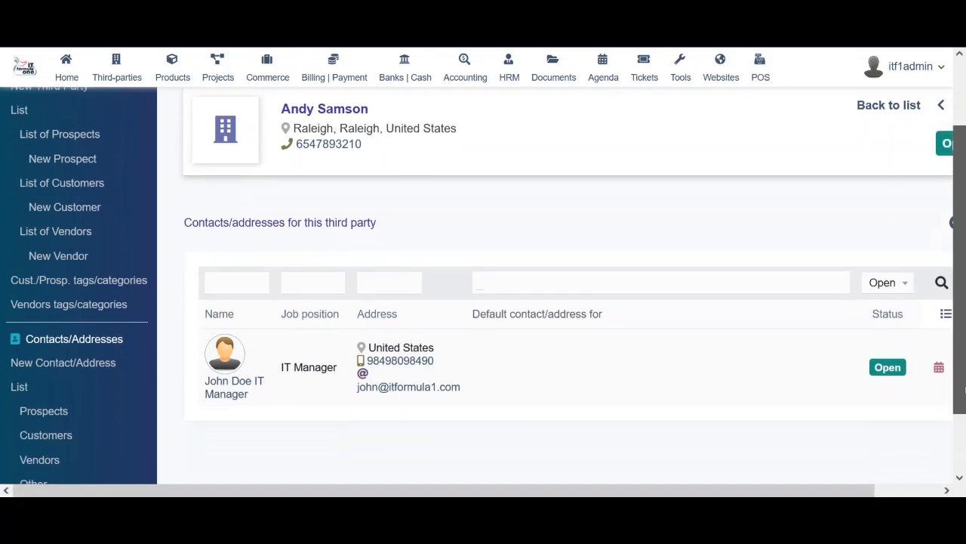
pyautogui.moveTo(778, 490); pyautogui.dragTo(802, 492)
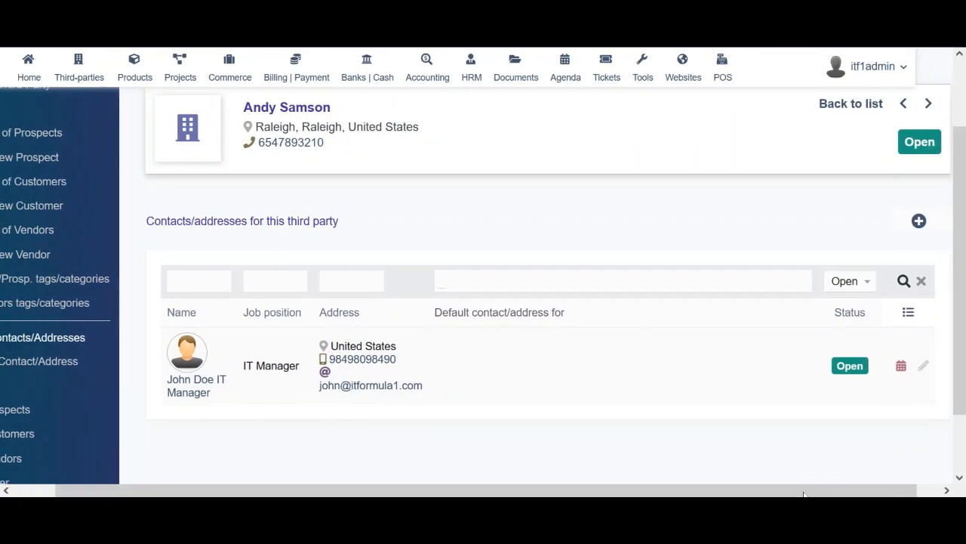
pyautogui.scroll(1, 964, 298)
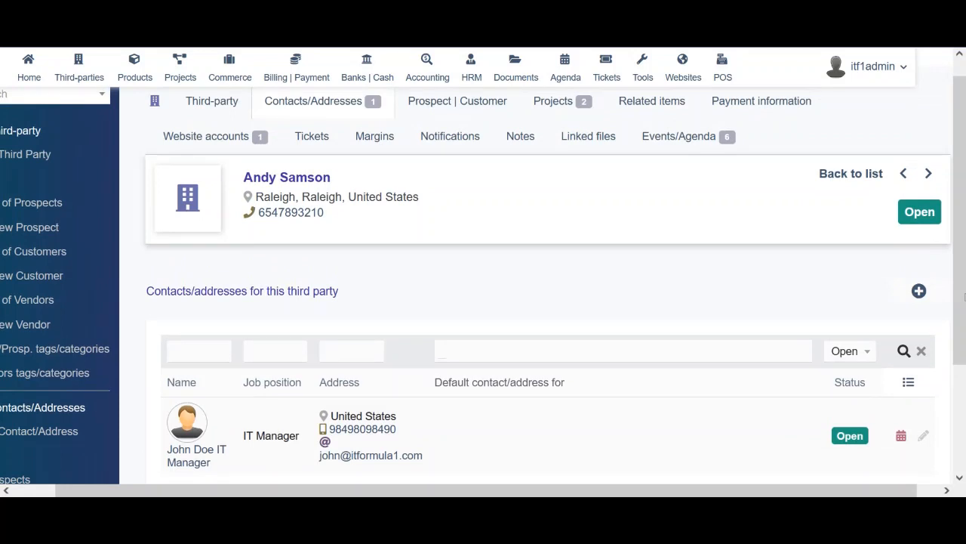
pyautogui.scroll(1, 965, 298)
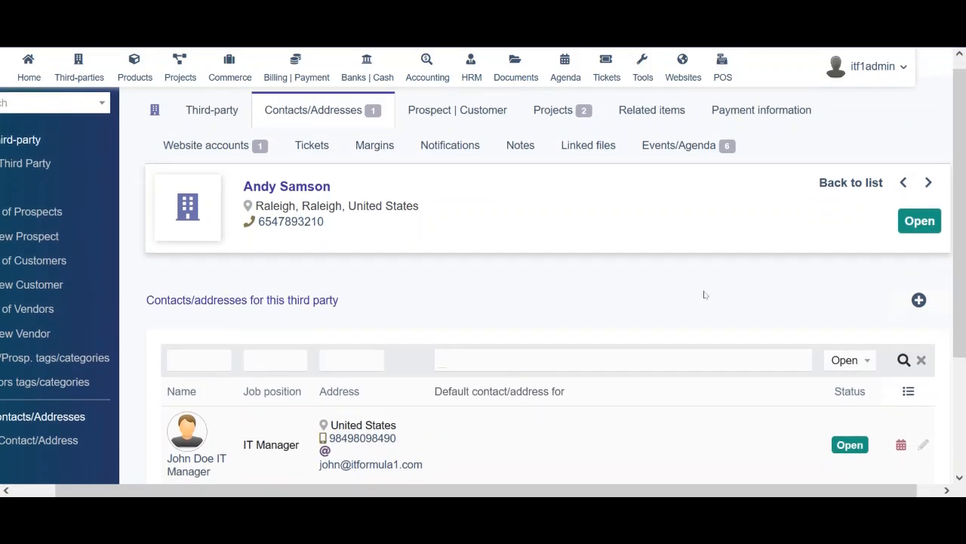
# Start a new contact with the contact's last and first name and title Mr
pyautogui.click(919, 299)
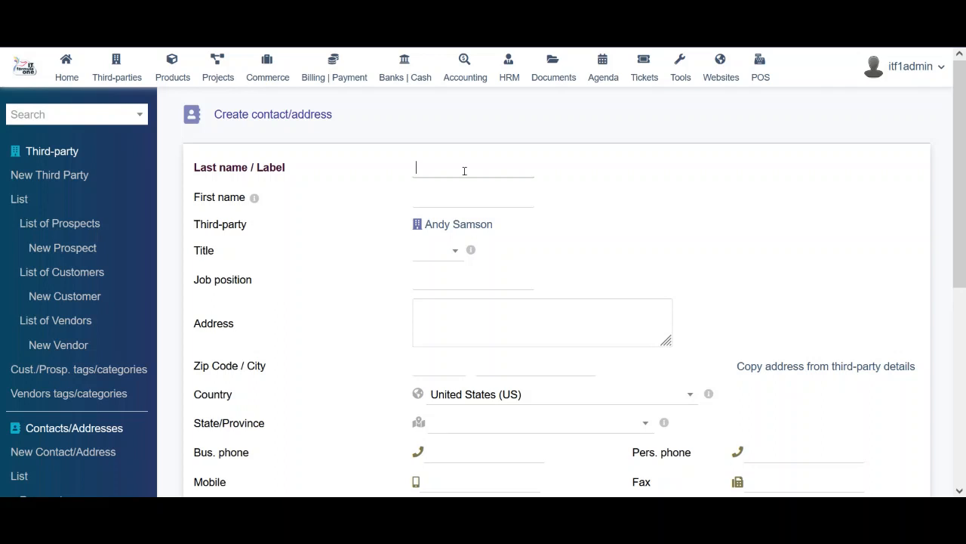
pyautogui.write('An')
pyautogui.press('BackSpace')
pyautogui.press('BackSpace')
pyautogui.write('Simon')
pyautogui.press('Tab')
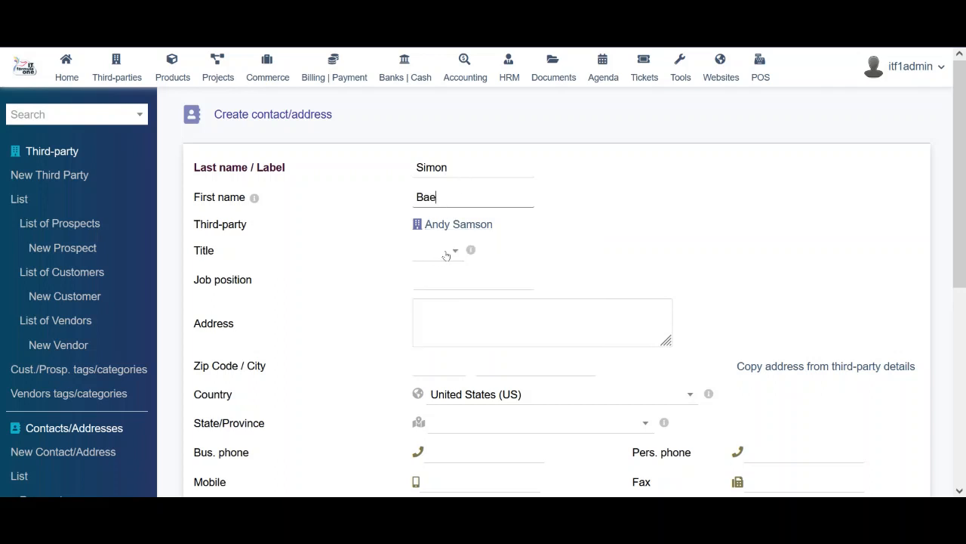
pyautogui.click(447, 255)
pyautogui.click(425, 348)
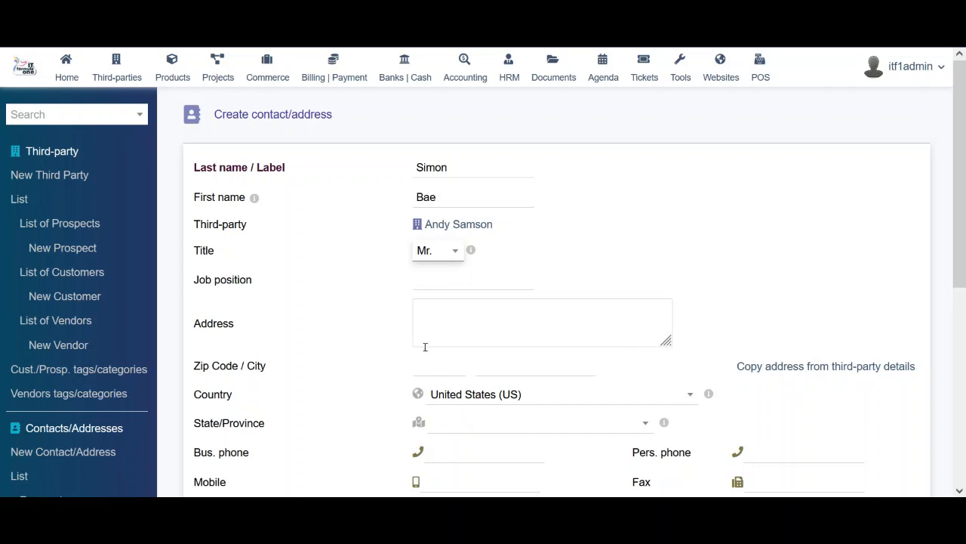
# Enter job position Accounts Manager and the contact's e-mail address, leaving the state unset
pyautogui.click(447, 280)
pyautogui.write('Accou')
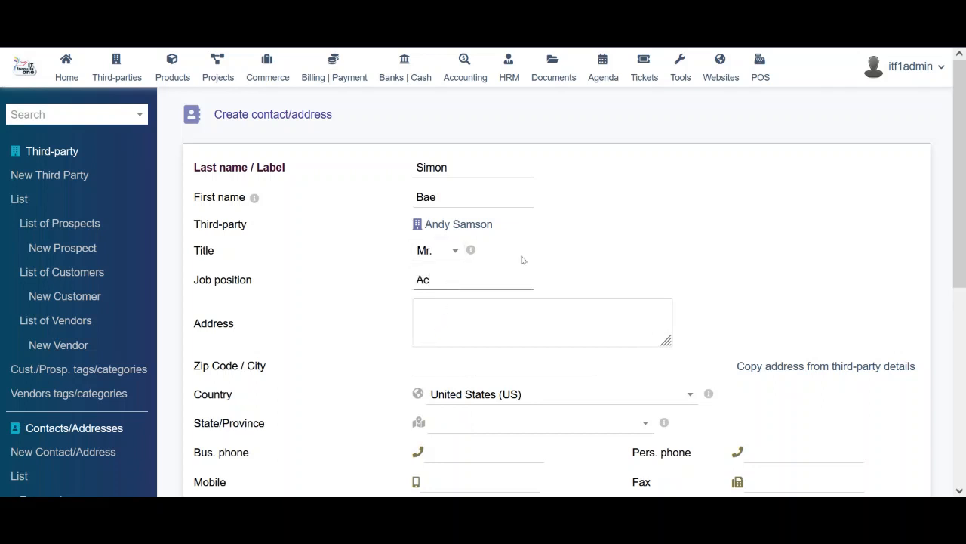
pyautogui.write('nts Manager')
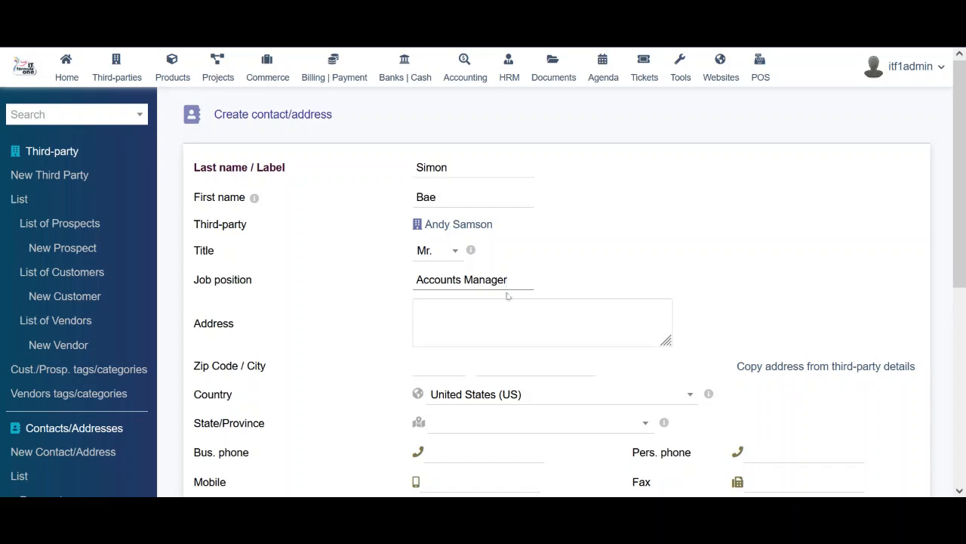
pyautogui.click(520, 312)
pyautogui.scroll(-4, 522, 314)
pyautogui.scroll(3, 522, 313)
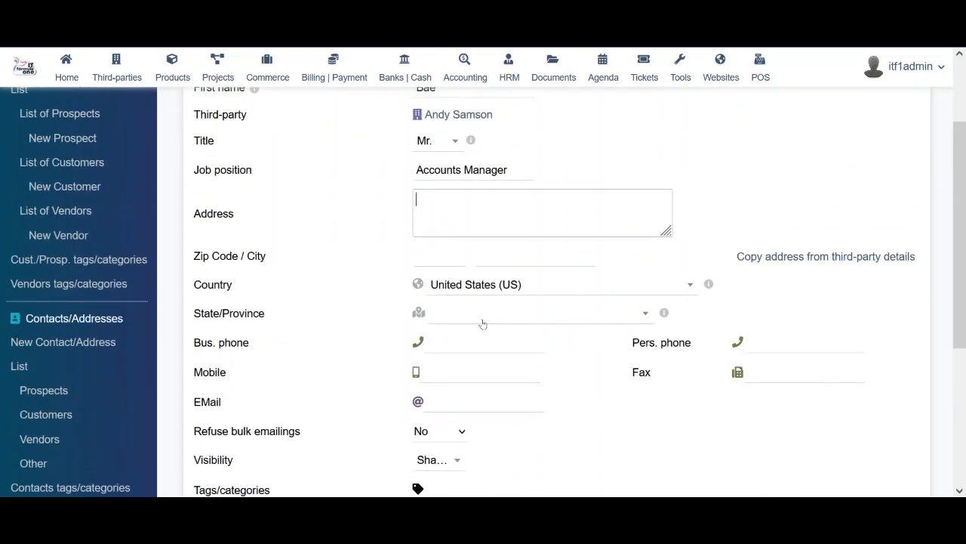
pyautogui.click(623, 313)
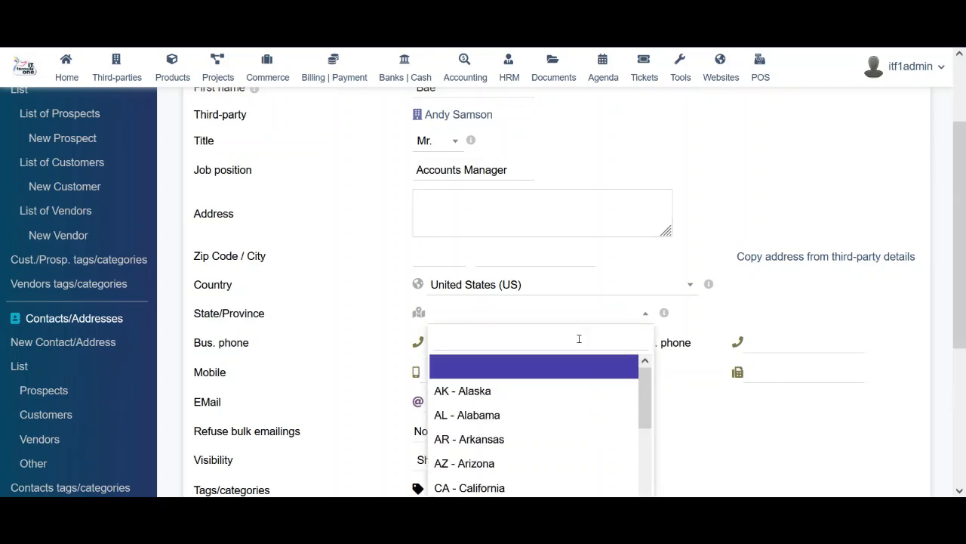
pyautogui.click(691, 314)
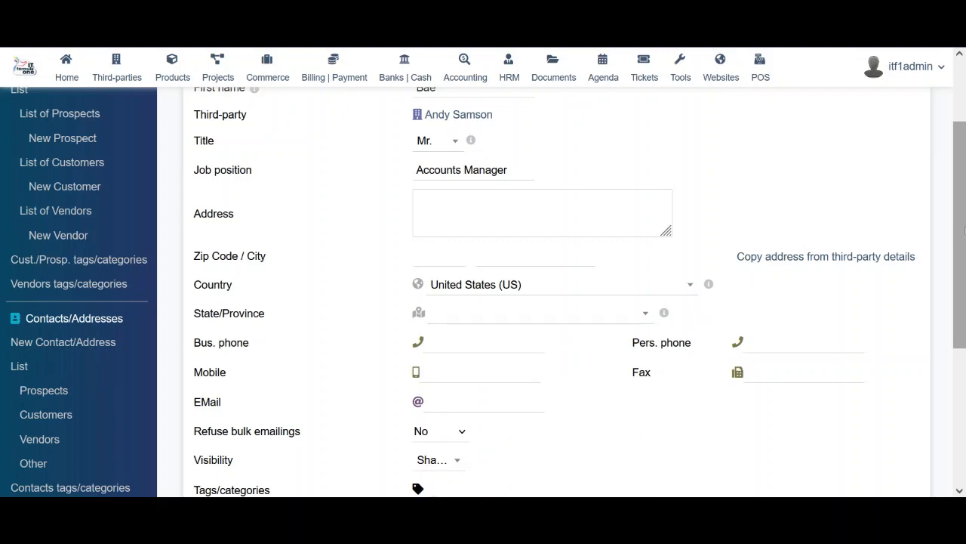
pyautogui.moveTo(959, 219); pyautogui.dragTo(963, 317)
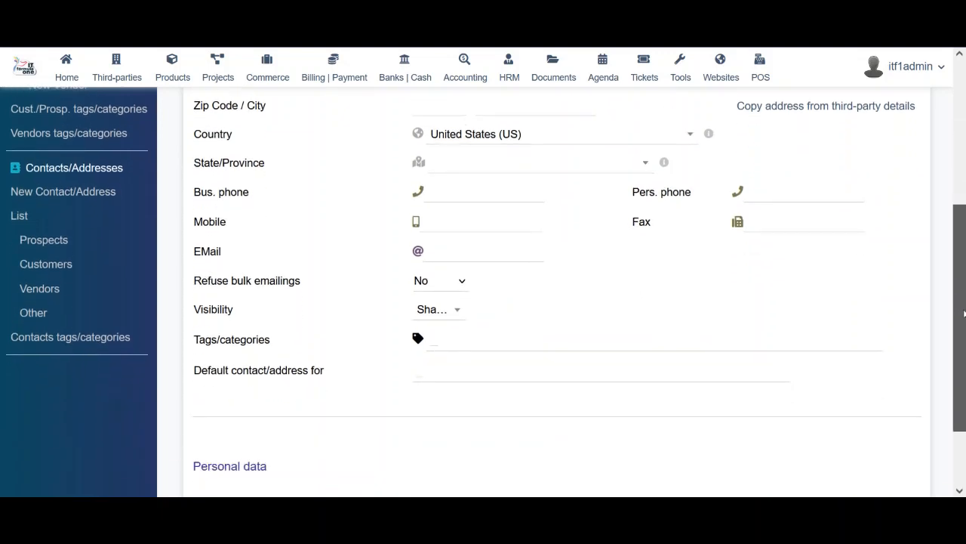
pyautogui.click(478, 254)
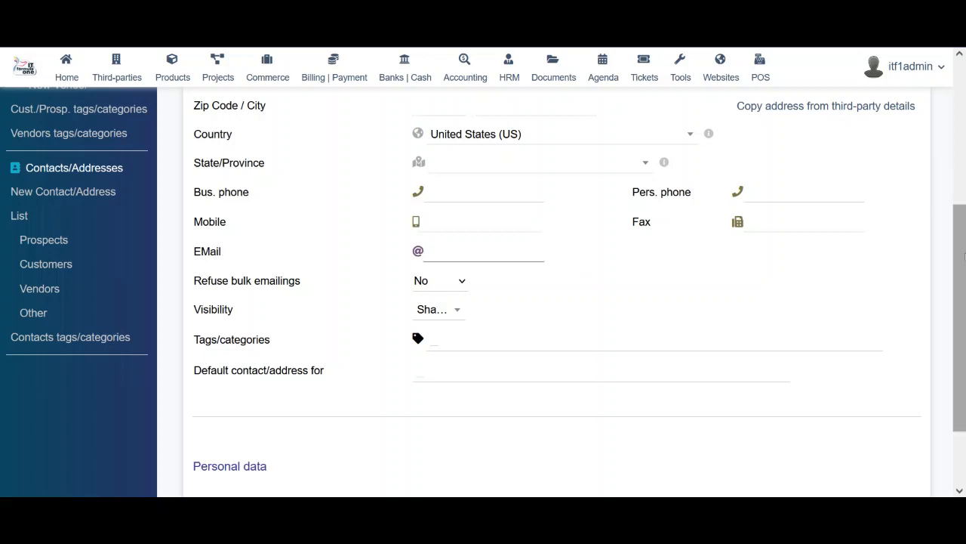
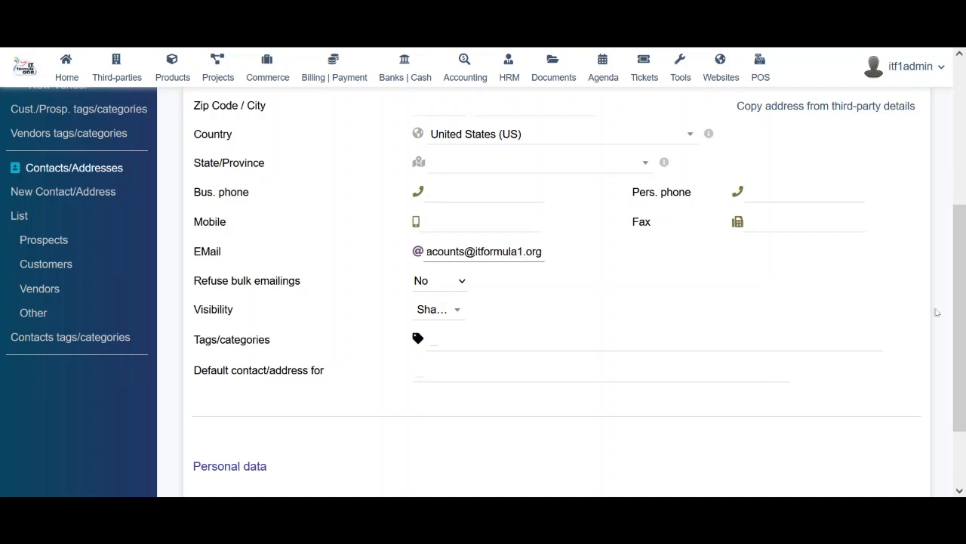
pyautogui.scroll(-2, 958, 309)
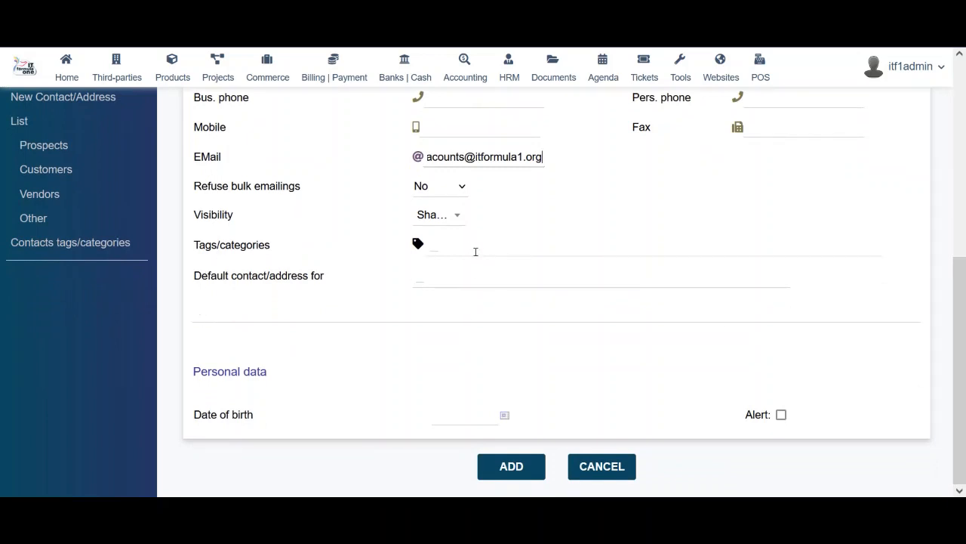
# Add Contract - Billing and Contract - Follow-up customer contact as the contact's default roles
pyautogui.click(489, 250)
pyautogui.click(417, 316)
pyautogui.click(456, 290)
pyautogui.click(375, 323)
pyautogui.click(460, 274)
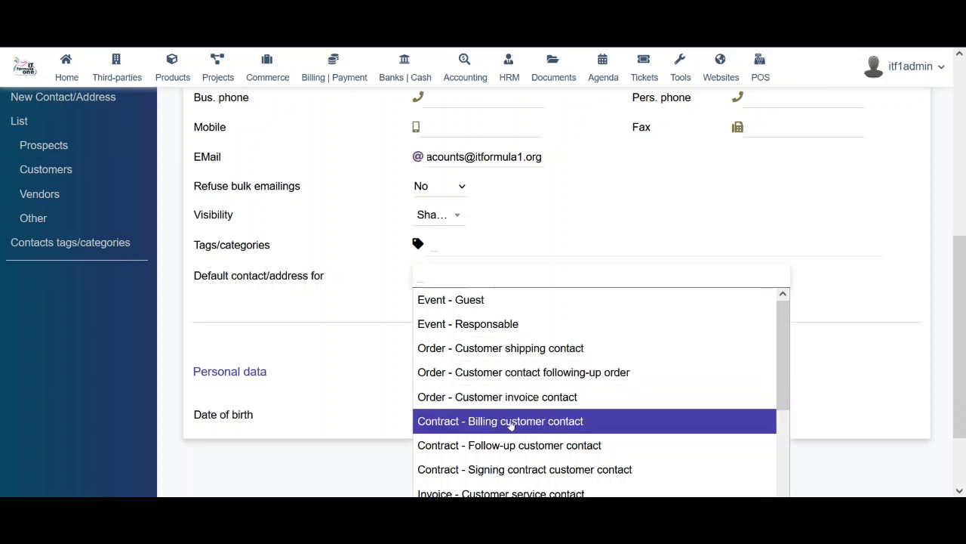
pyautogui.click(580, 421)
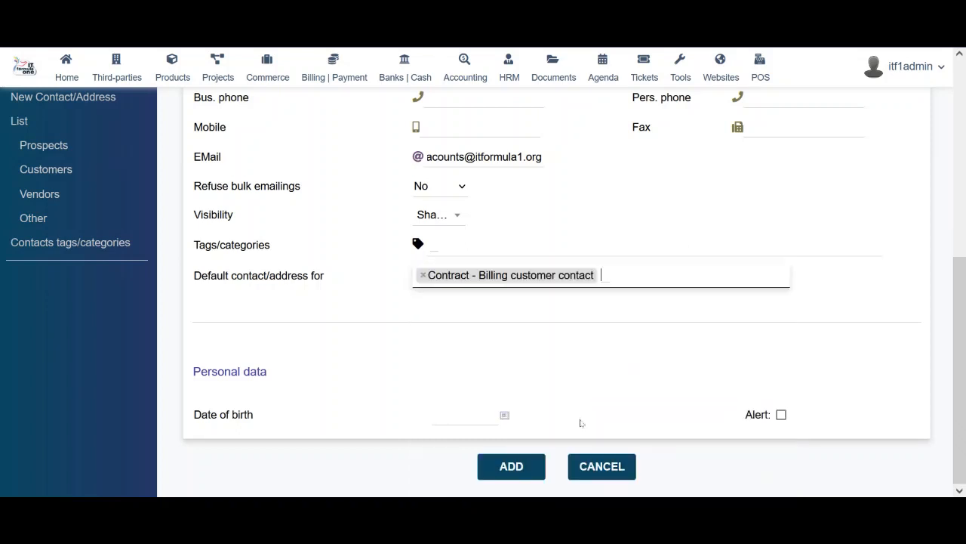
pyautogui.click(642, 278)
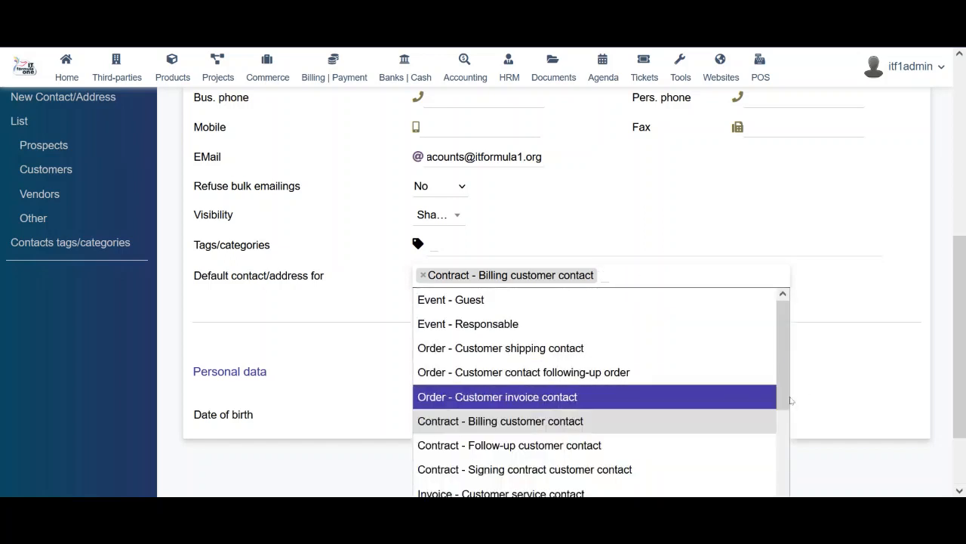
pyautogui.click(650, 452)
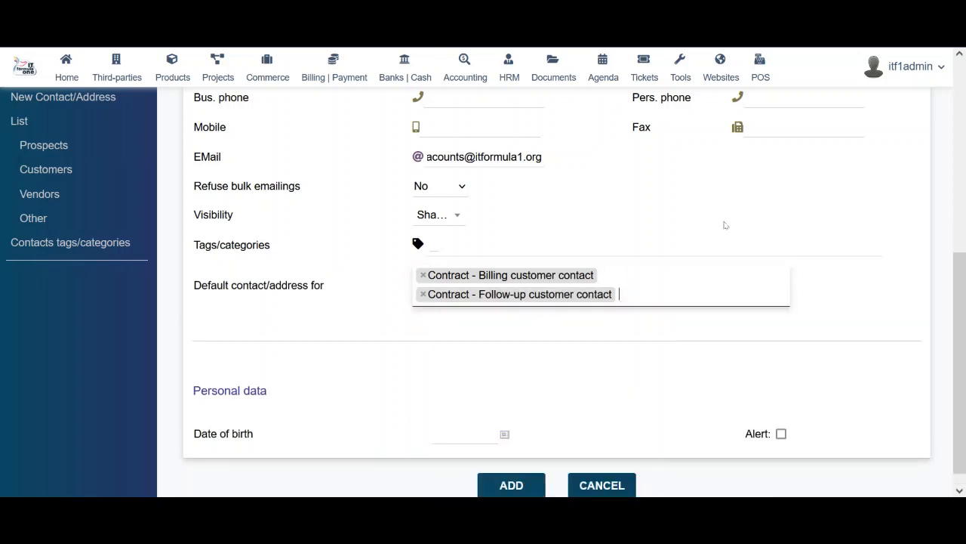
# Add Invoice - Customer invoice contact as a third default role and save the contact
pyautogui.click(691, 293)
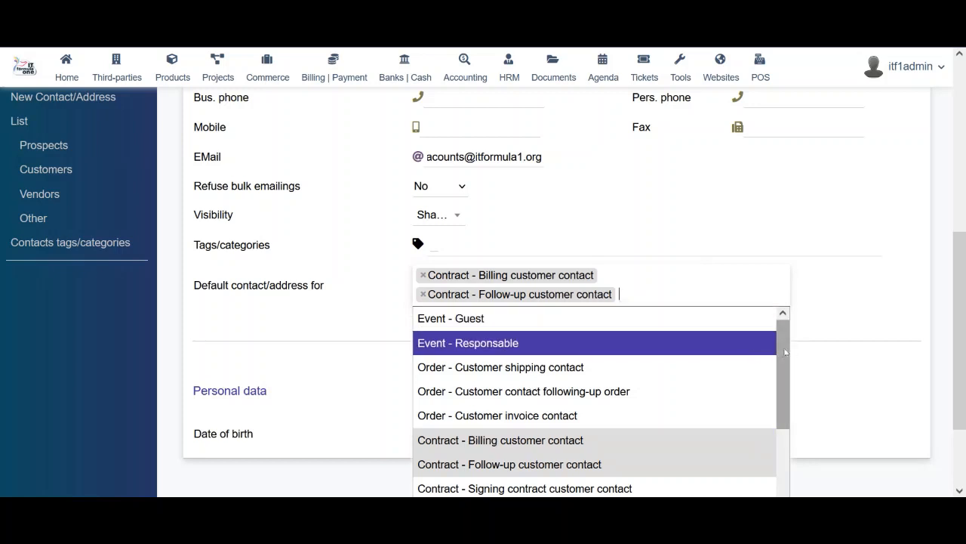
pyautogui.moveTo(782, 361); pyautogui.dragTo(786, 401)
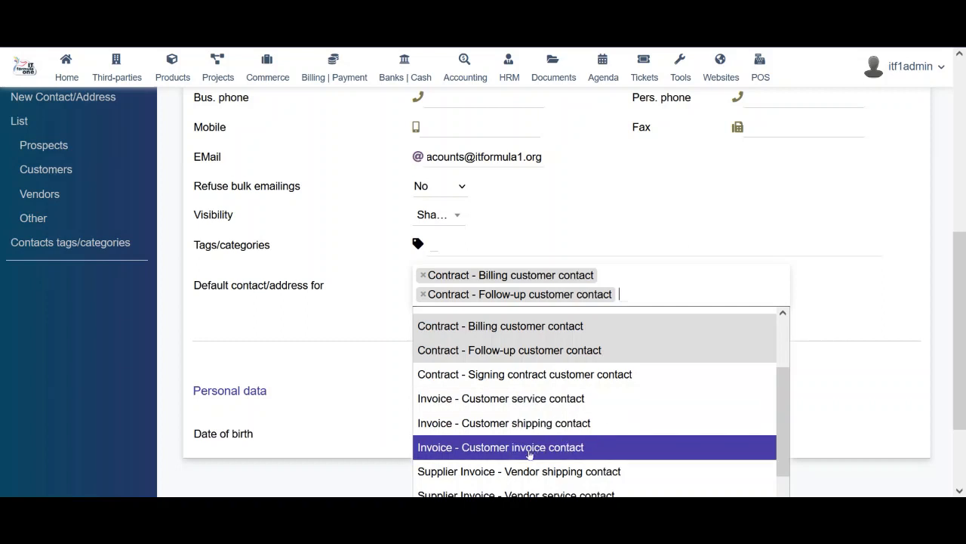
pyautogui.click(601, 447)
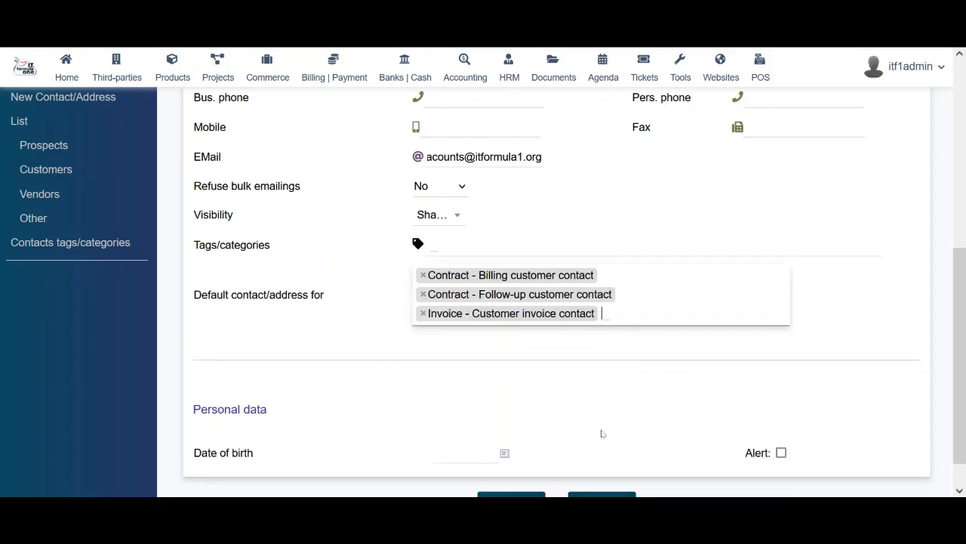
pyautogui.click(658, 312)
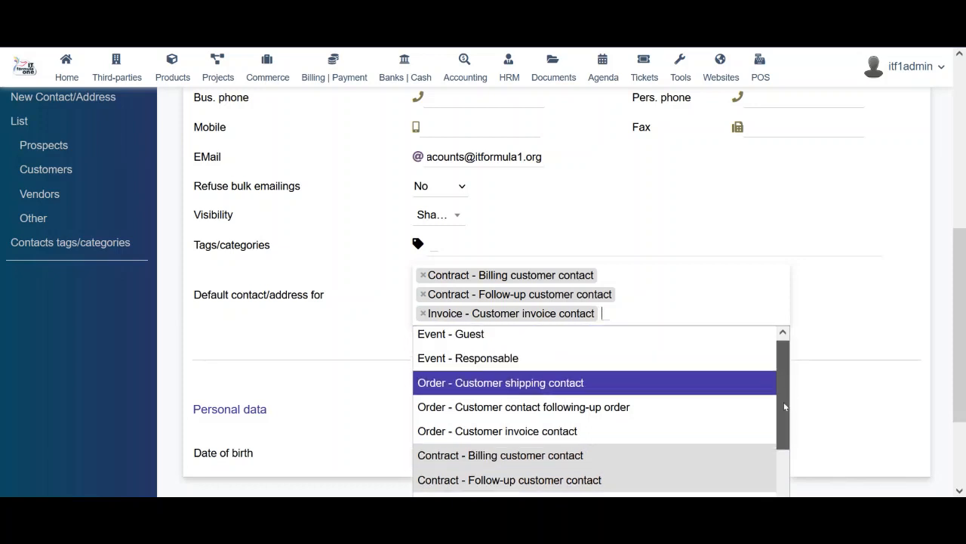
pyautogui.moveTo(786, 405); pyautogui.dragTo(786, 516)
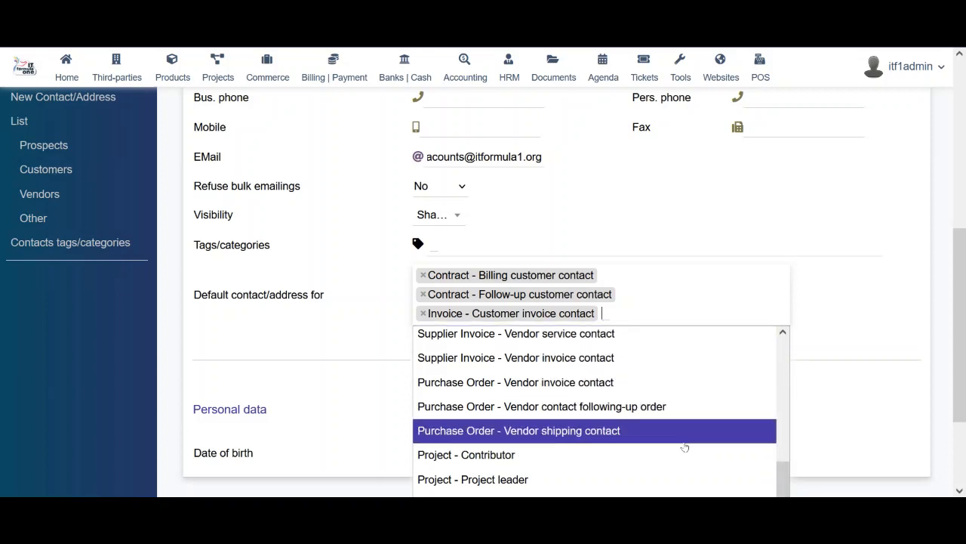
pyautogui.scroll(-2, 783, 468)
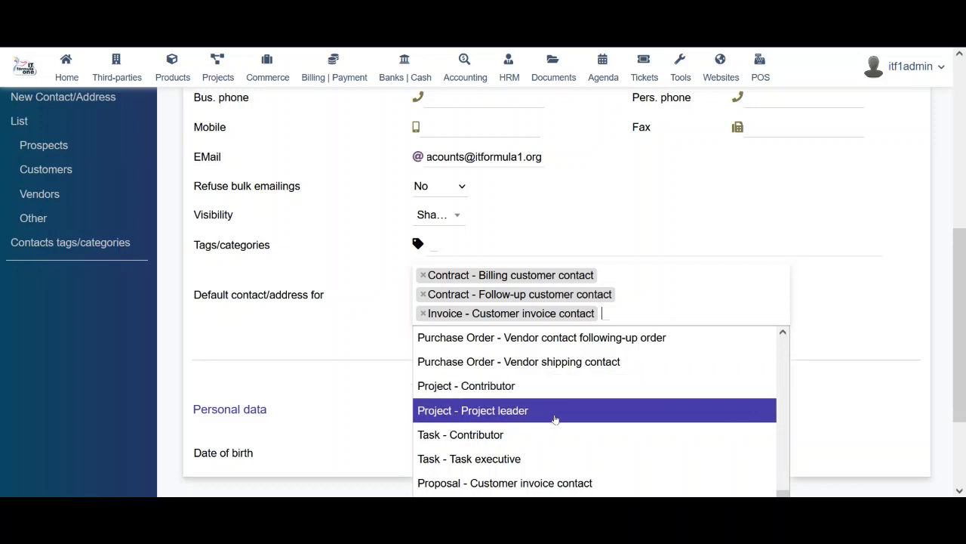
pyautogui.moveTo(964, 345); pyautogui.dragTo(965, 406)
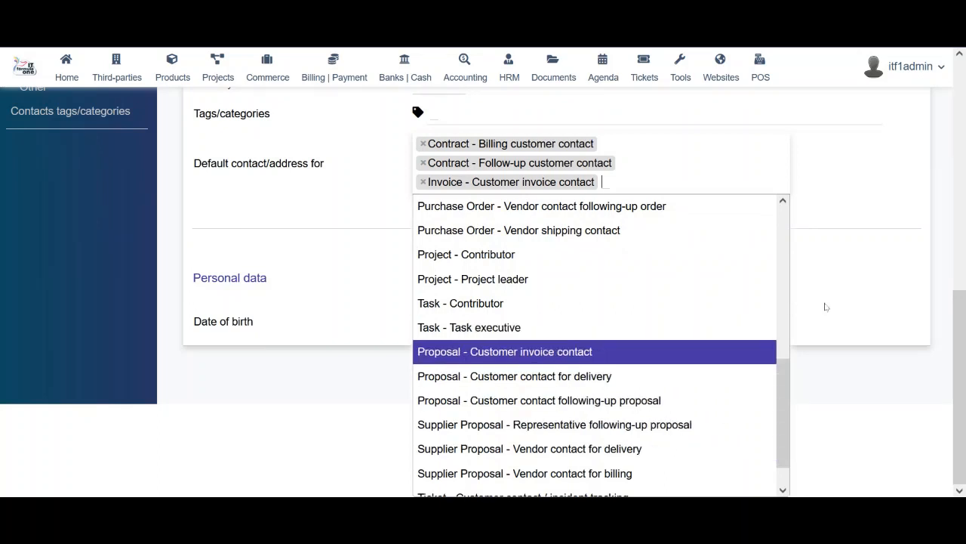
pyautogui.click(875, 297)
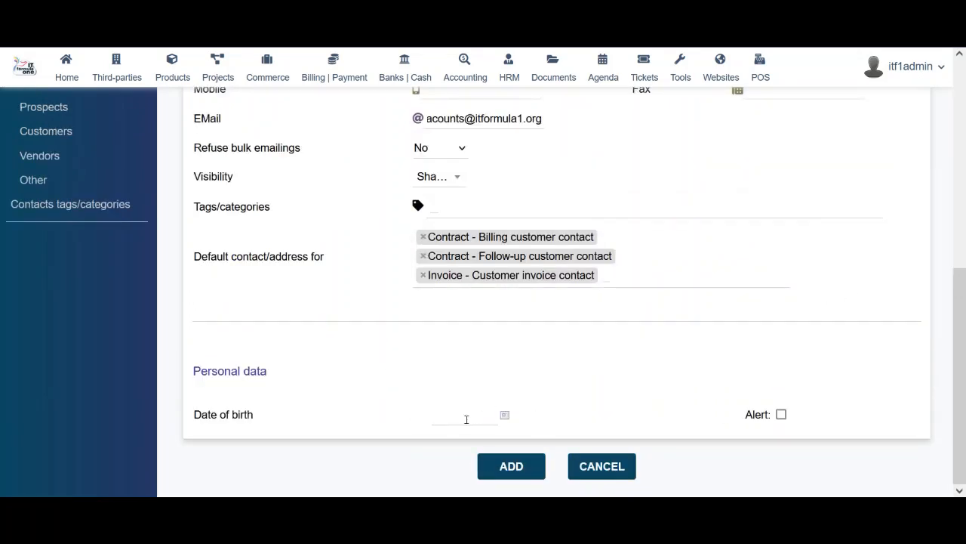
pyautogui.click(512, 466)
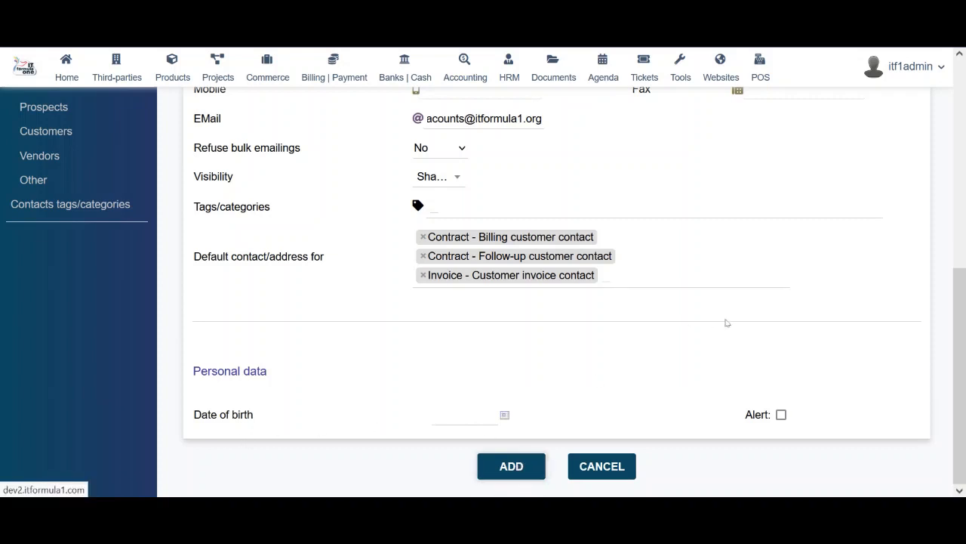
# Scroll the Contacts/Addresses list to confirm the new Accounts Manager entry with its three roles
pyautogui.scroll(-3, 728, 322)
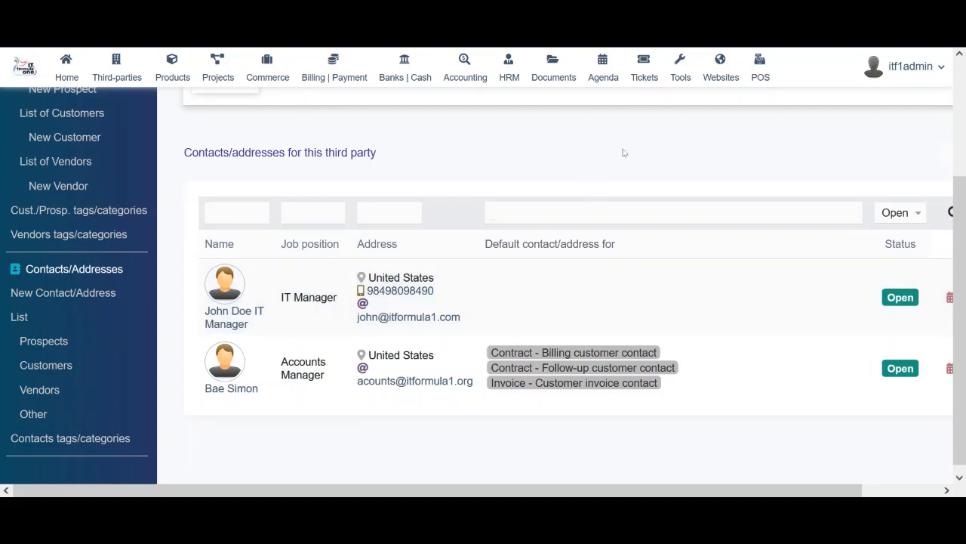
pyautogui.scroll(3, 963, 120)
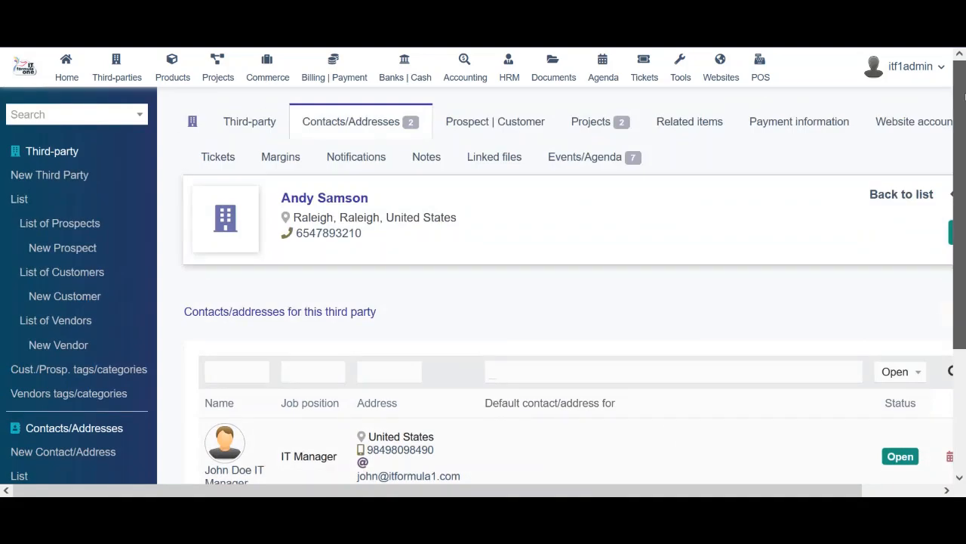
# Review the Prospect | Customer tab, then show the customer's projects ERP System and Server System Setup
pyautogui.click(478, 124)
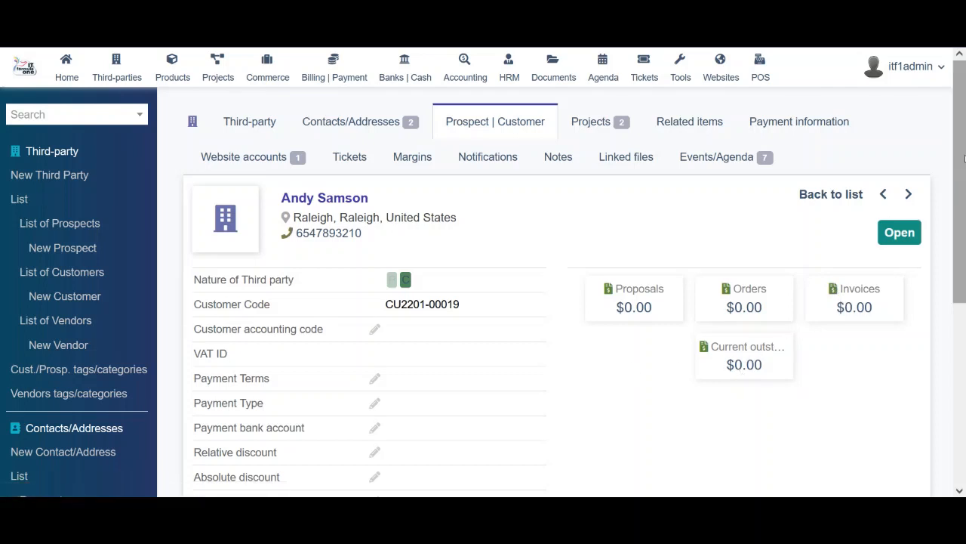
pyautogui.scroll(-2, 964, 183)
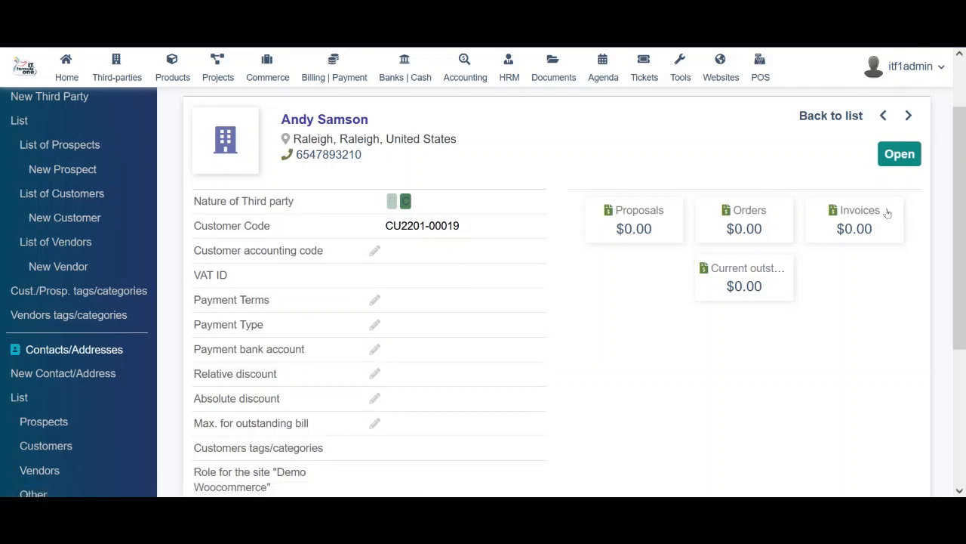
pyautogui.scroll(-2, 964, 241)
pyautogui.scroll(-1, 964, 257)
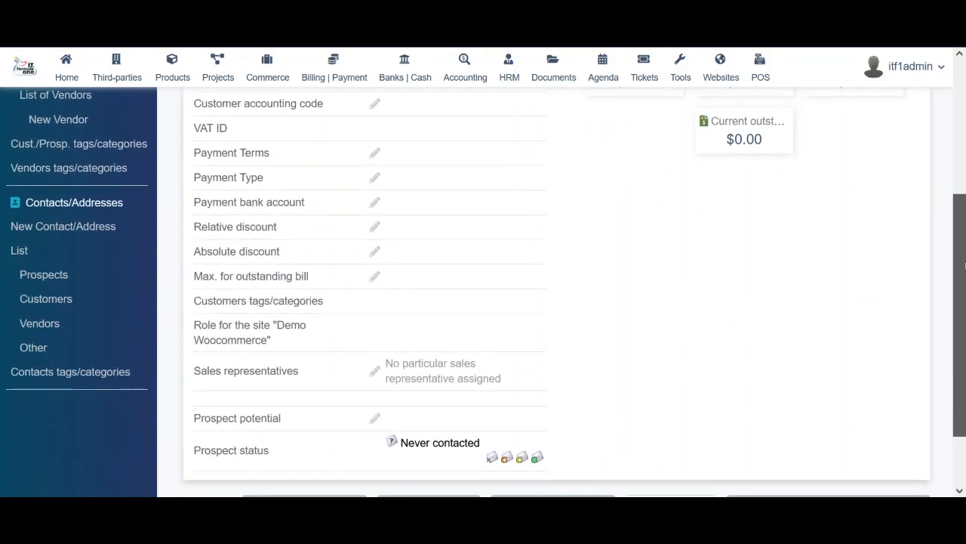
pyautogui.scroll(-2, 965, 265)
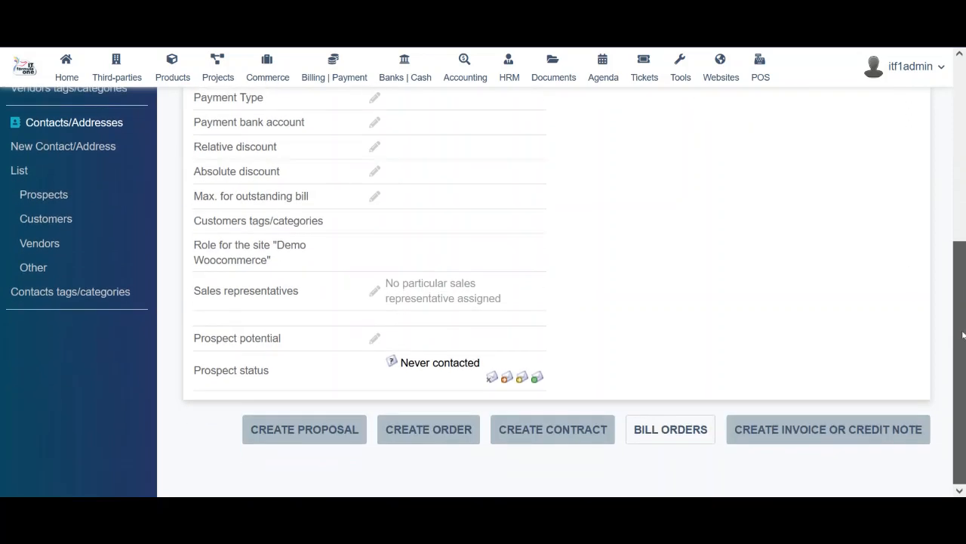
pyautogui.scroll(6, 959, 355)
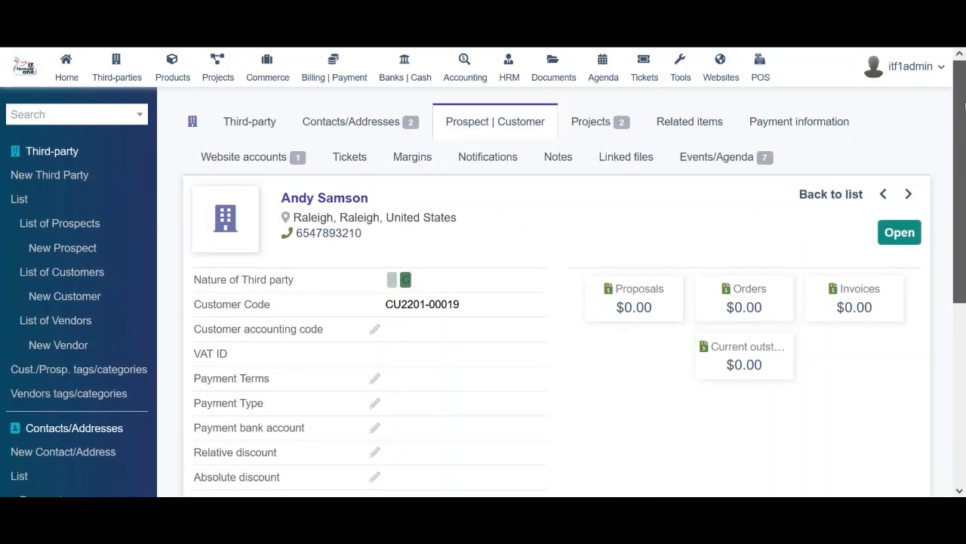
pyautogui.click(592, 121)
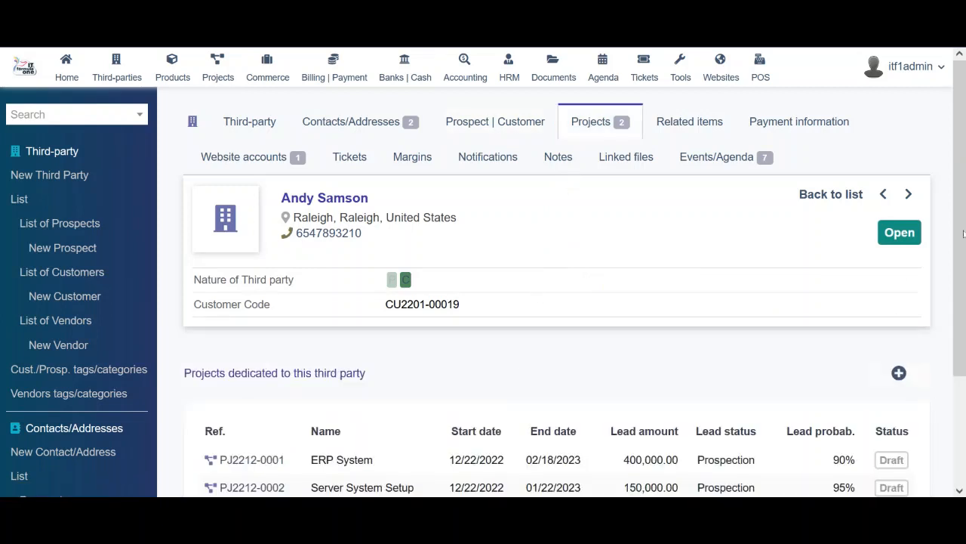
pyautogui.moveTo(960, 235); pyautogui.dragTo(961, 308)
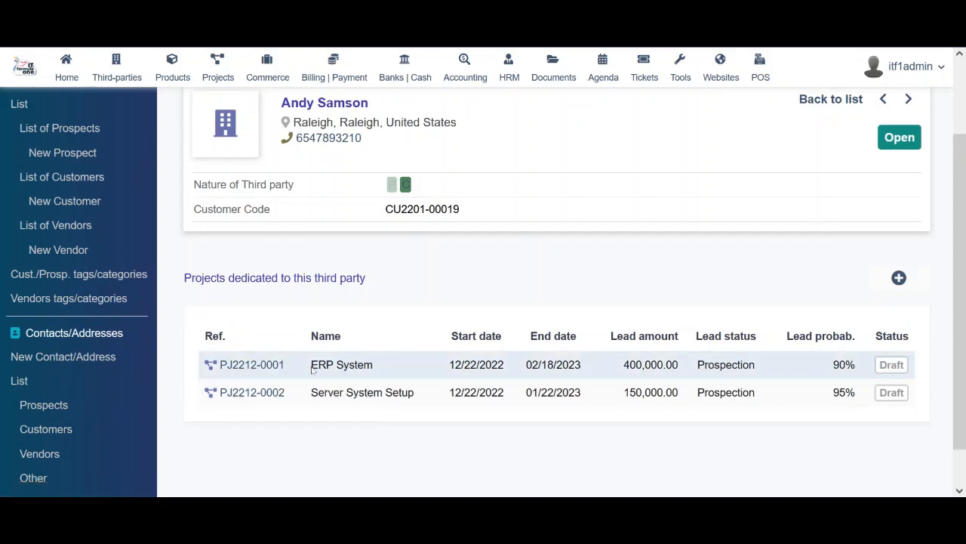
pyautogui.moveTo(313, 368); pyautogui.dragTo(405, 367)
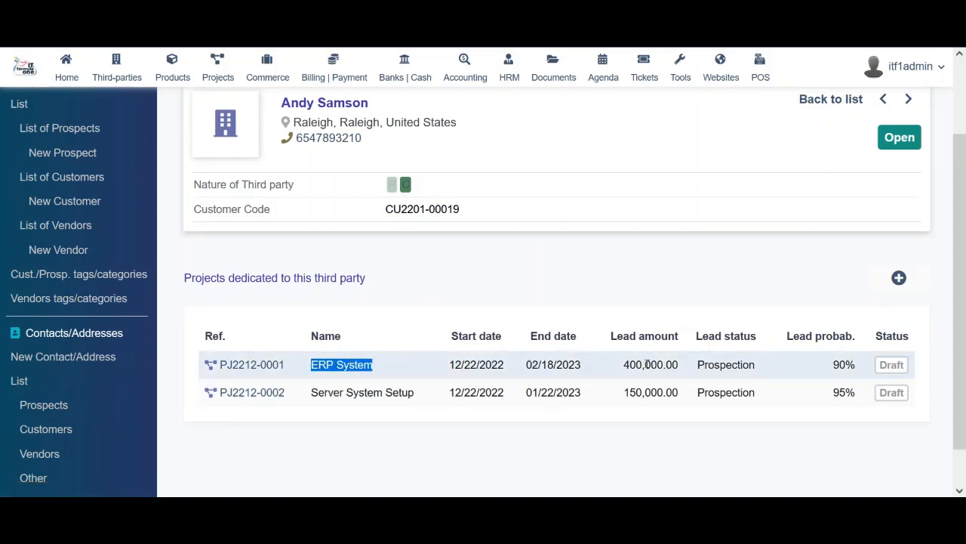
pyautogui.moveTo(646, 365); pyautogui.dragTo(755, 365)
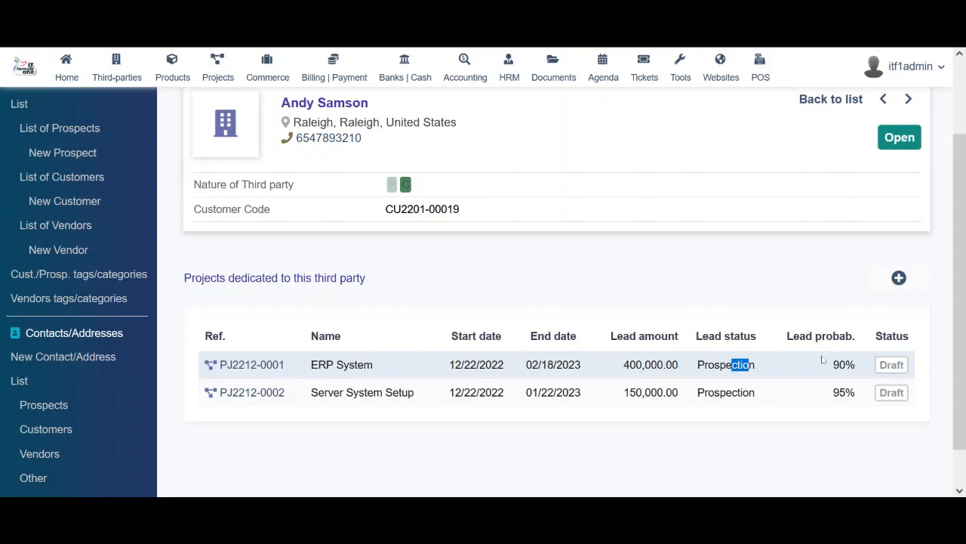
pyautogui.click(783, 365)
pyautogui.moveTo(843, 363); pyautogui.dragTo(863, 369)
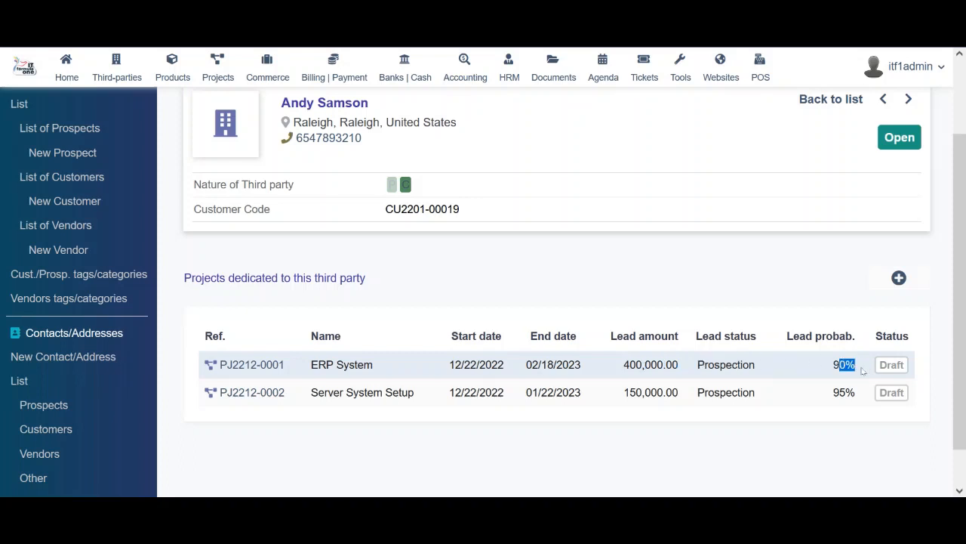
pyautogui.click(869, 369)
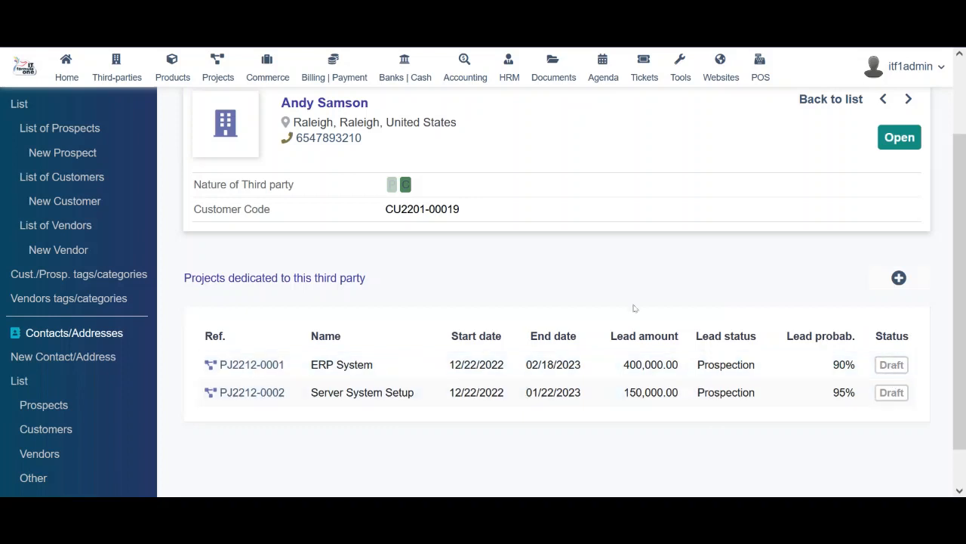
pyautogui.scroll(2, 953, 217)
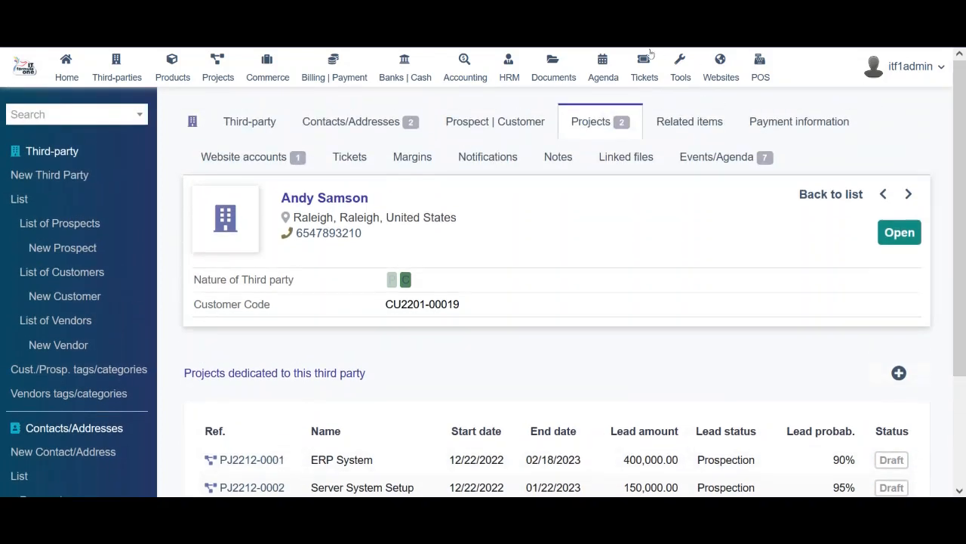
# Open the Related items tab and check the 'mapped to' choices without selecting one
pyautogui.click(680, 129)
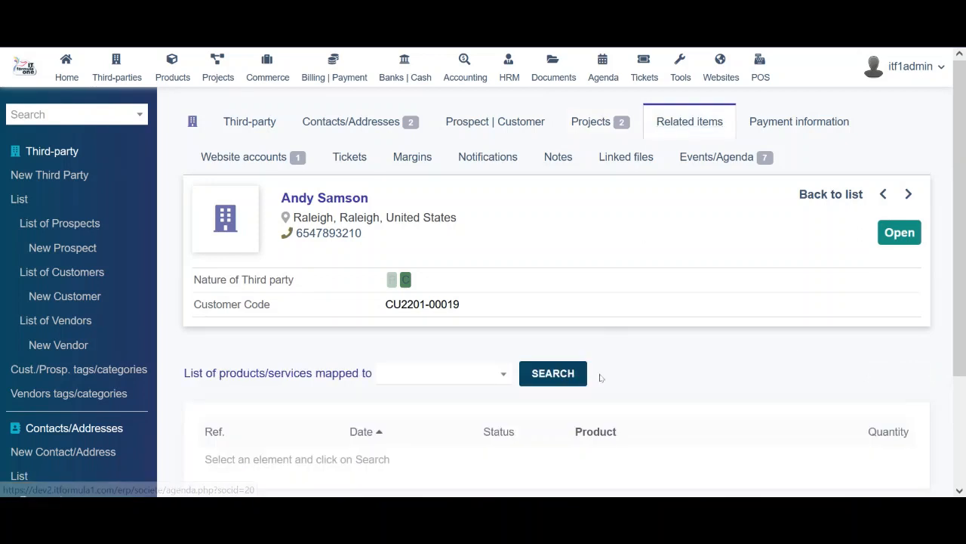
pyautogui.scroll(-2, 959, 242)
pyautogui.scroll(-1, 965, 239)
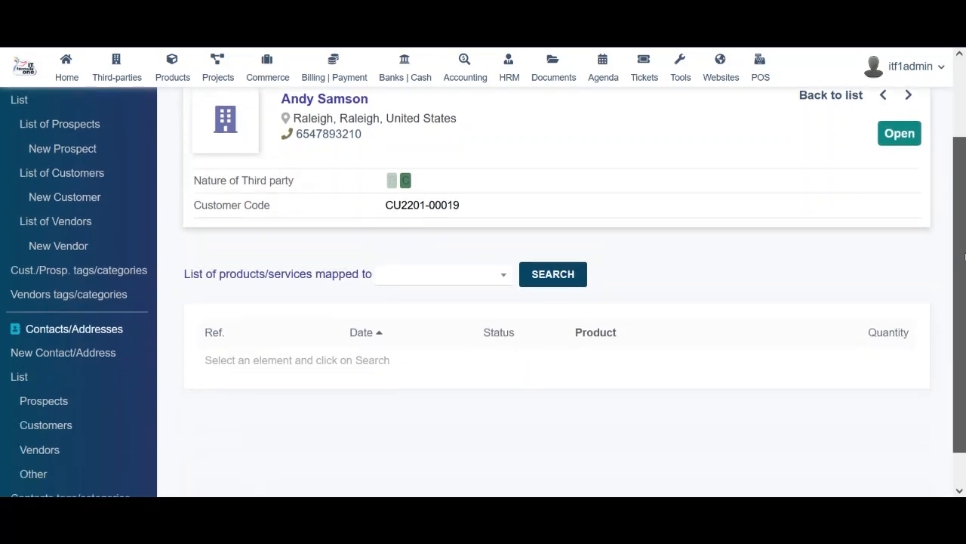
pyautogui.scroll(2, 965, 219)
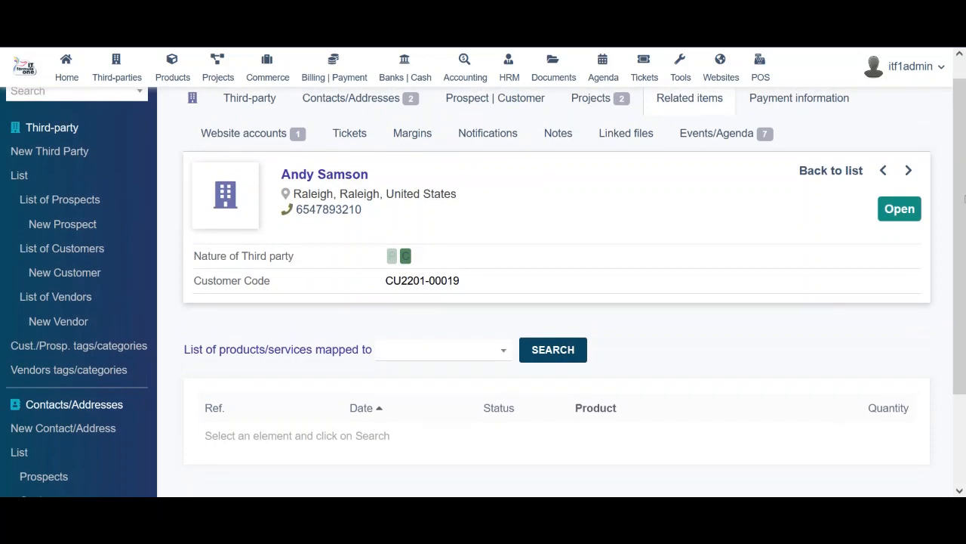
pyautogui.scroll(1, 965, 198)
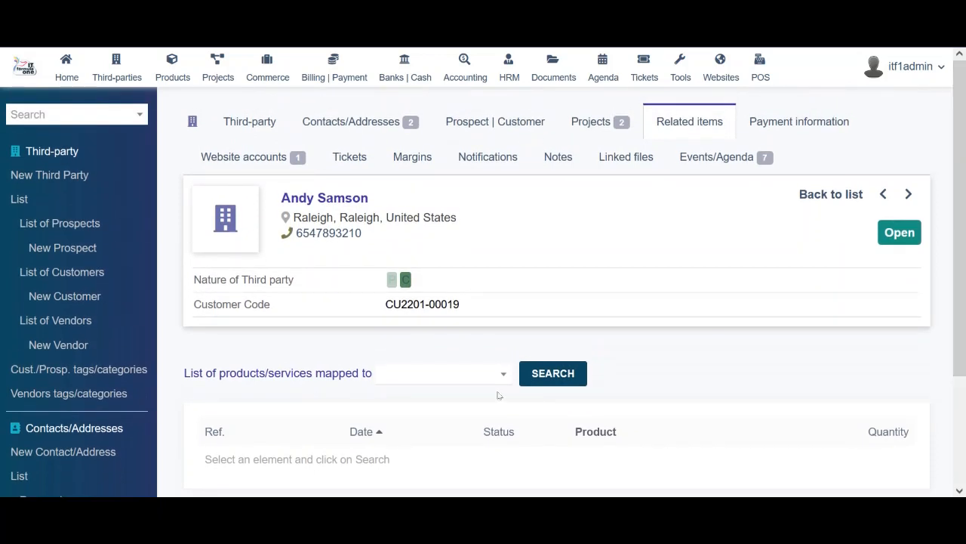
pyautogui.click(503, 374)
pyautogui.click(626, 358)
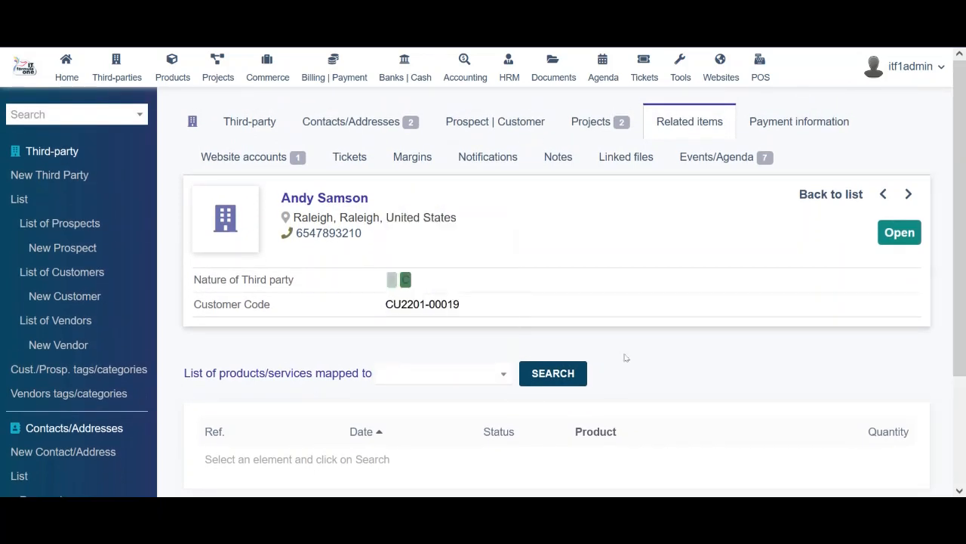
# Review the customer's payment information, then list its single website account
pyautogui.click(815, 124)
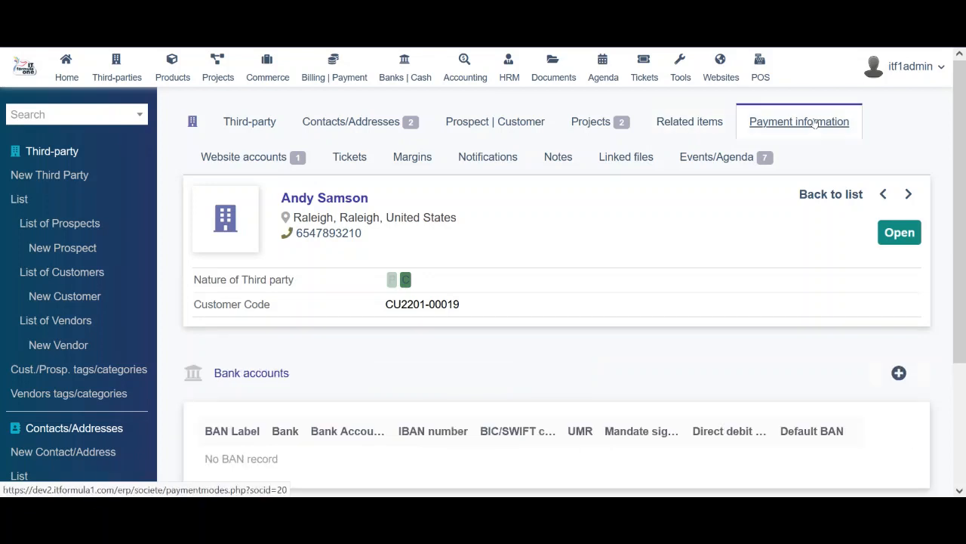
pyautogui.scroll(-2, 944, 394)
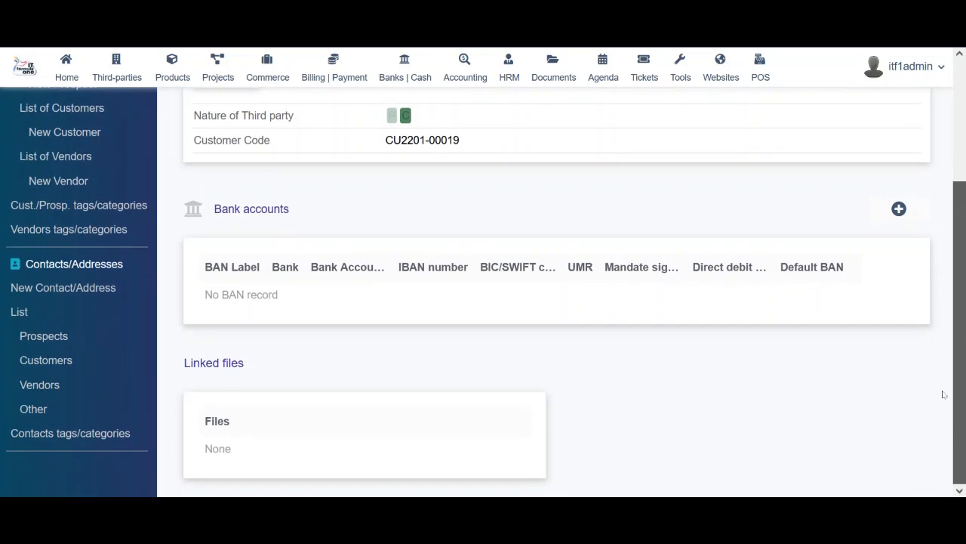
pyautogui.scroll(2, 944, 394)
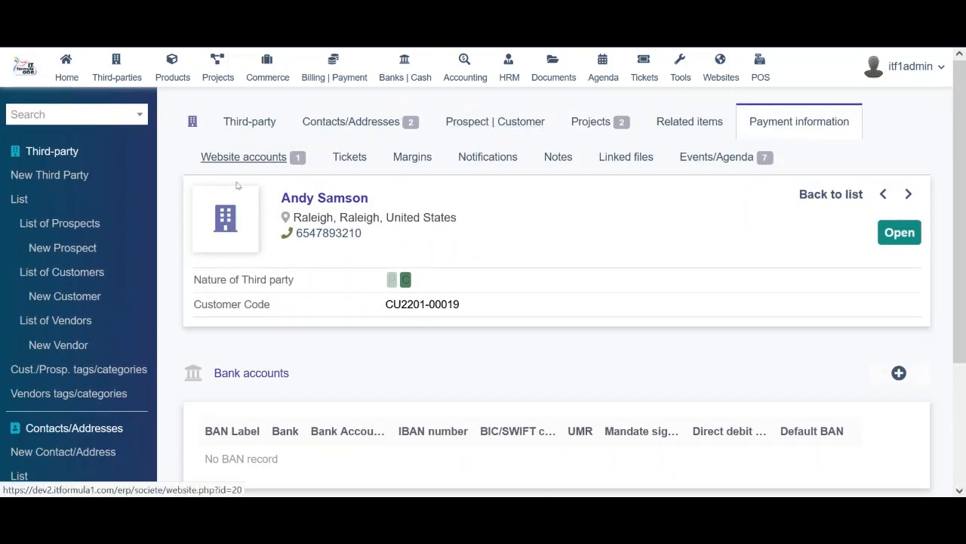
pyautogui.click(243, 157)
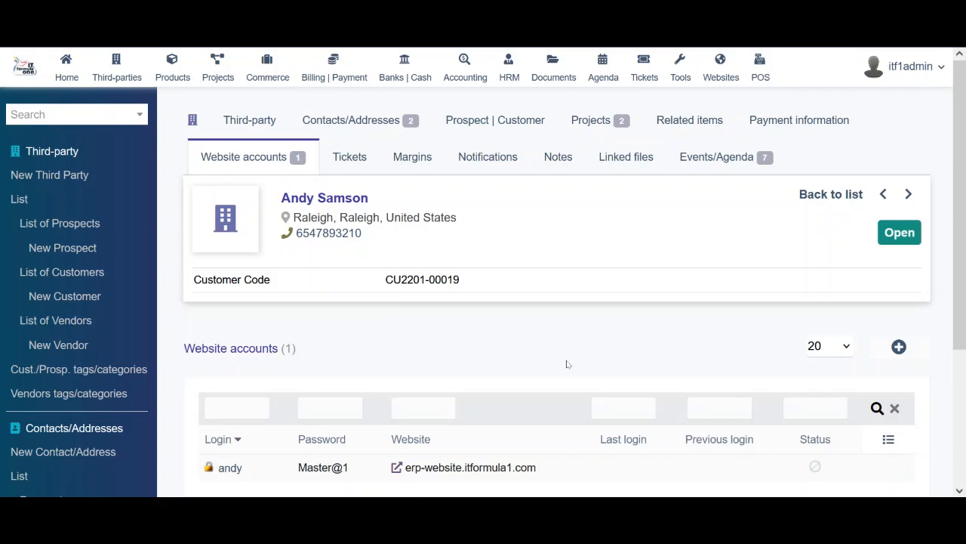
pyautogui.moveTo(959, 236)
pyautogui.mouseDown()
pyautogui.moveTo(960, 325)
pyautogui.moveTo(959, 234)
pyautogui.mouseUp()
# Open the customer's ticket list and start a new ticket, keeping request type Commercial question
pyautogui.click(350, 157)
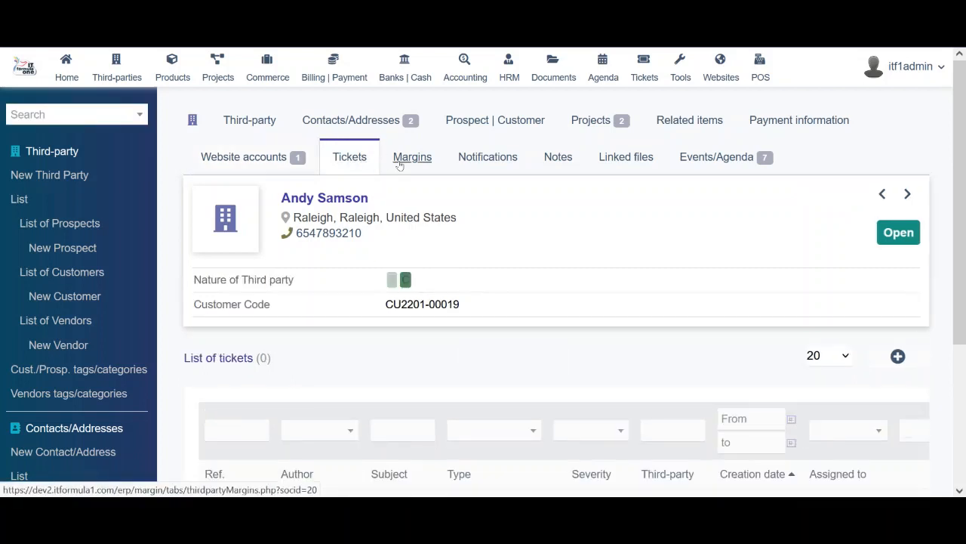
pyautogui.scroll(-2, 870, 243)
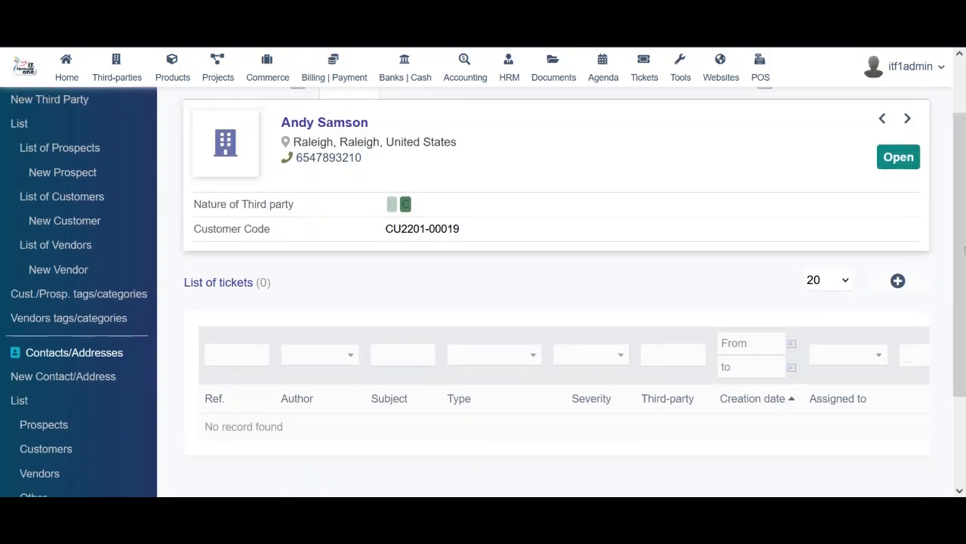
pyautogui.click(898, 280)
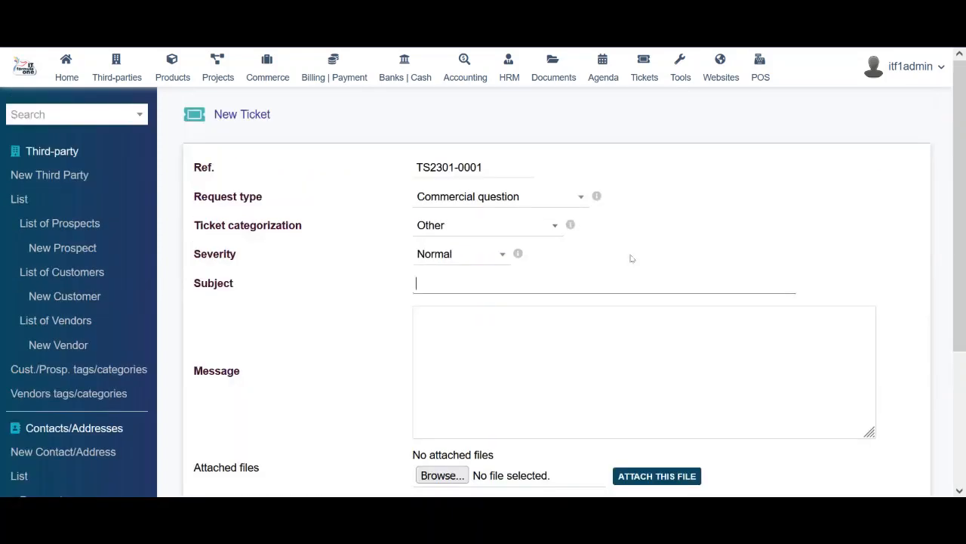
pyautogui.click(539, 199)
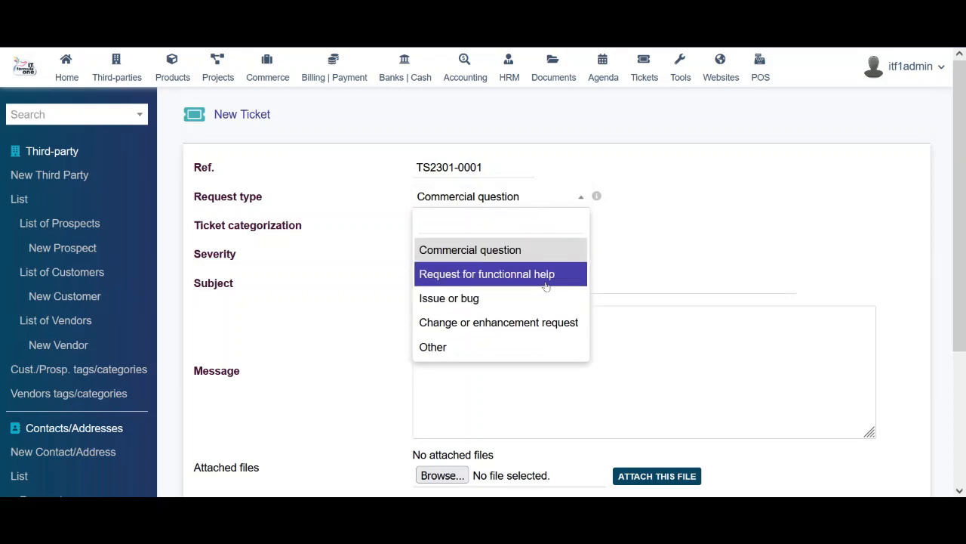
pyautogui.click(707, 259)
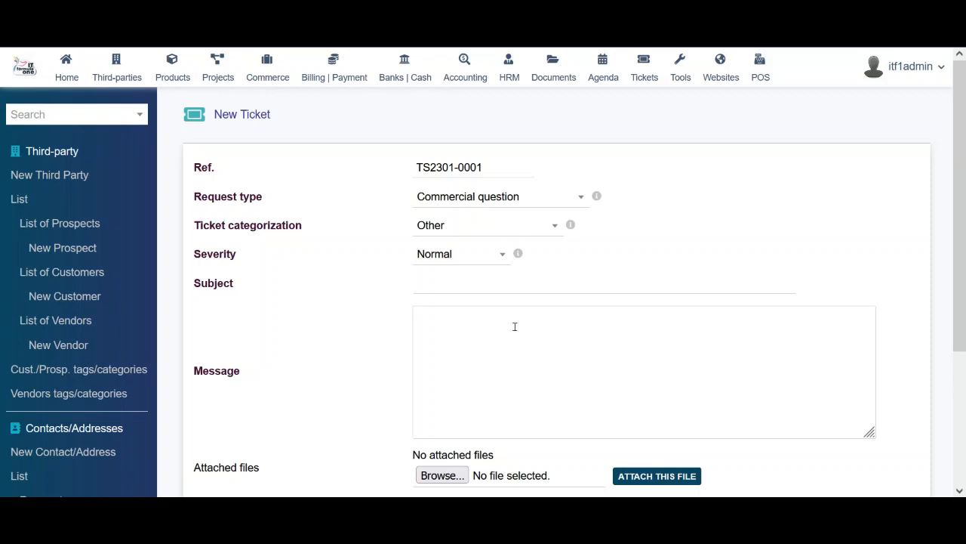
# Leave the new ticket form without creating it and open the customer's Margins tab
pyautogui.scroll(-3, 520, 364)
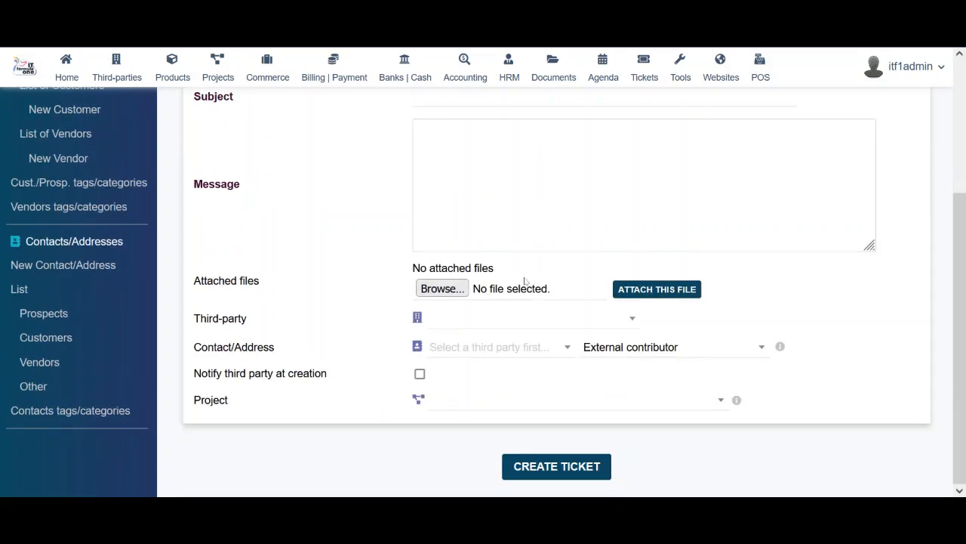
pyautogui.click(526, 201)
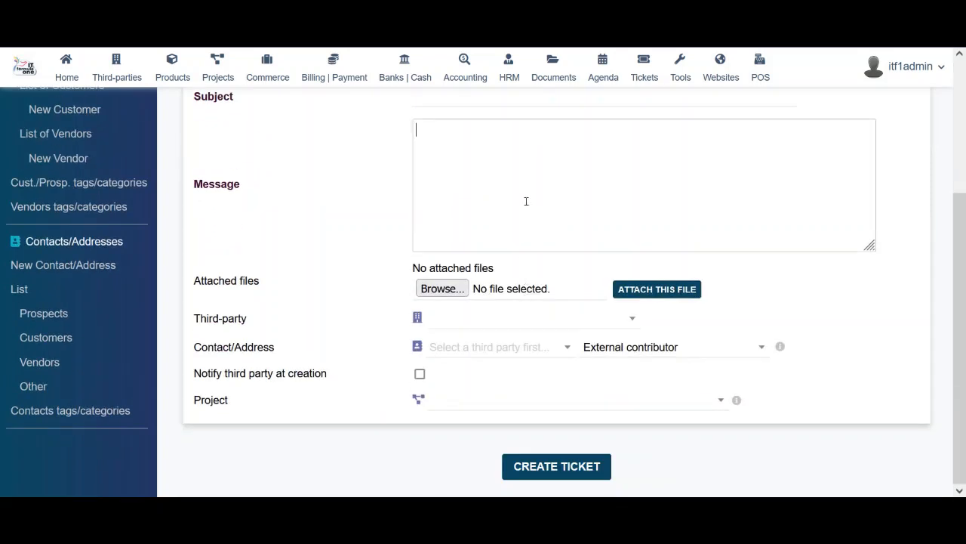
pyautogui.scroll(3, 526, 283)
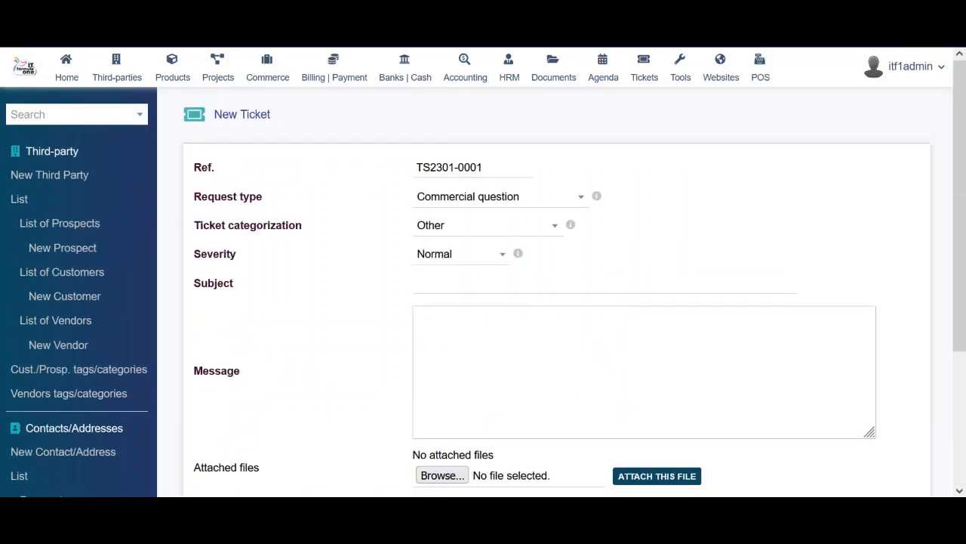
pyautogui.hotkey('alt', 'Left')
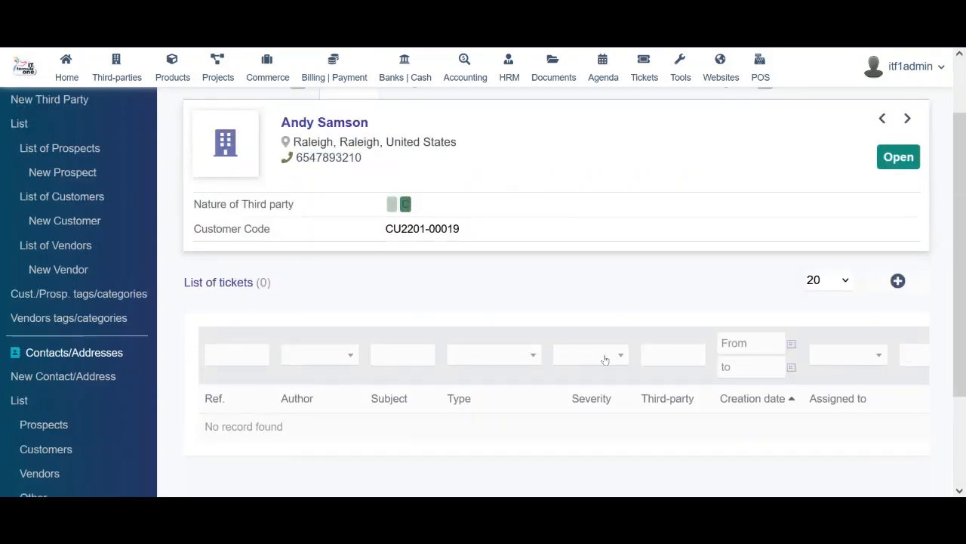
pyautogui.scroll(1, 605, 360)
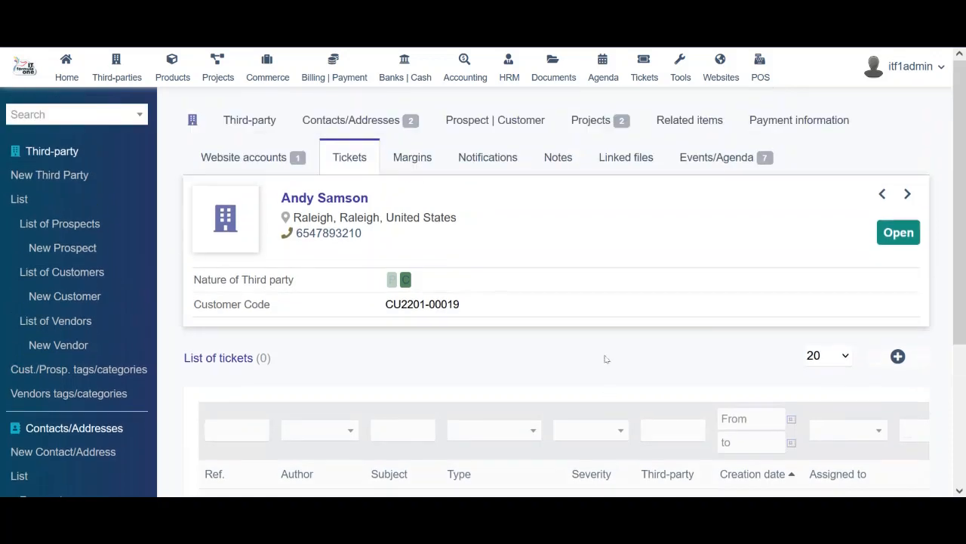
pyautogui.click(413, 157)
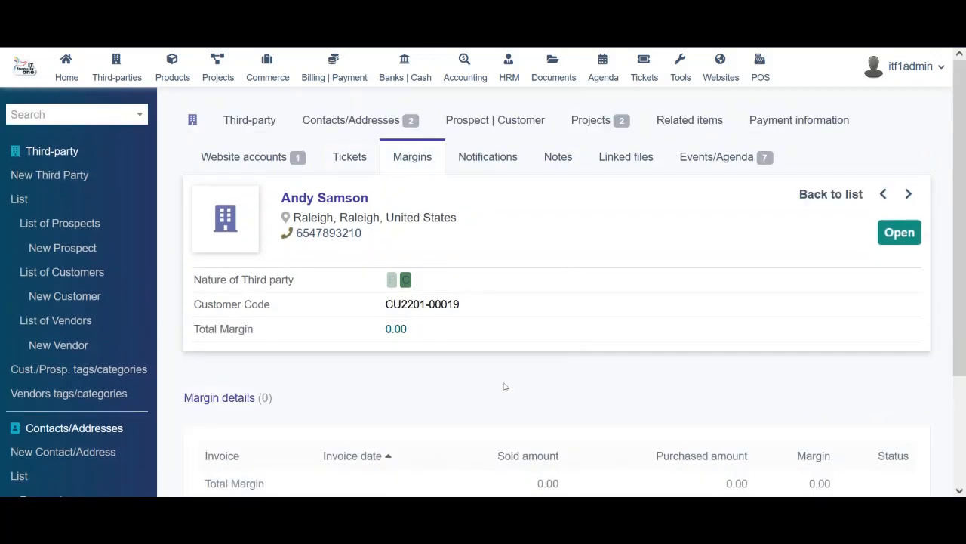
# Review the third party's Notifications, Notes and Linked files tabs, then open Events/Agenda
pyautogui.scroll(-2, 505, 387)
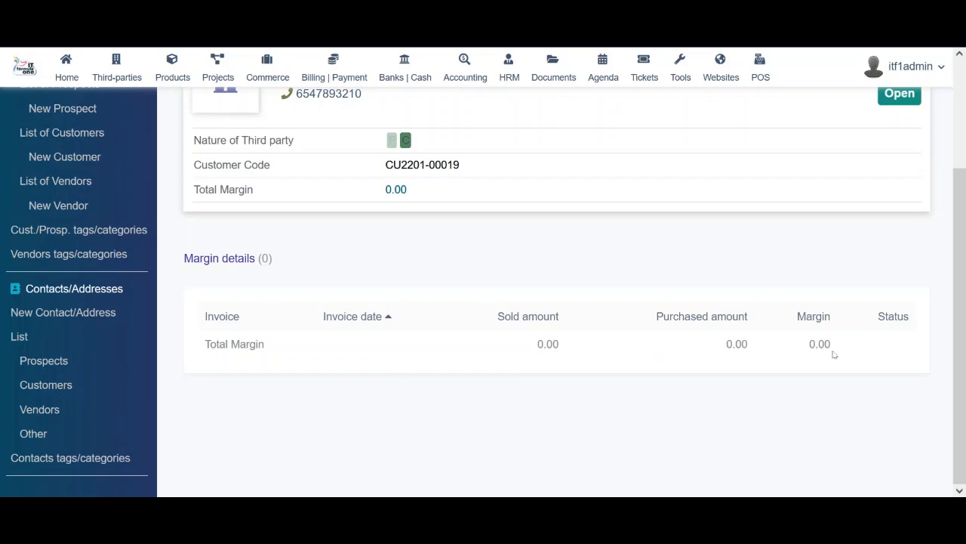
pyautogui.scroll(2, 963, 217)
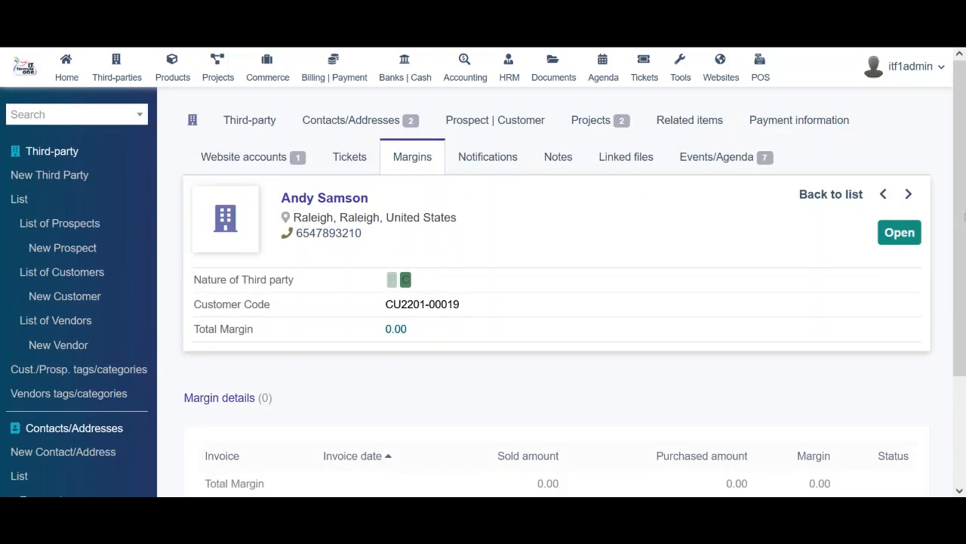
pyautogui.click(503, 165)
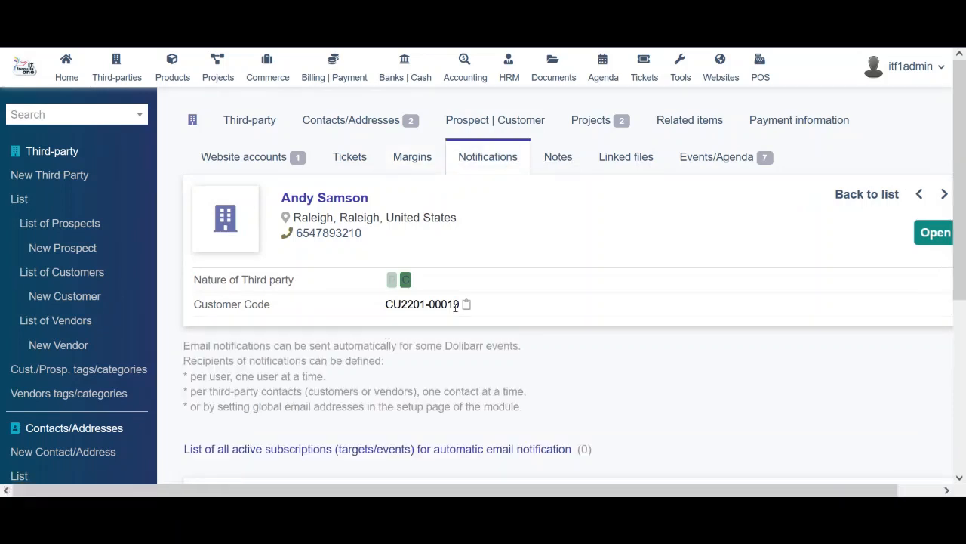
pyautogui.click(565, 170)
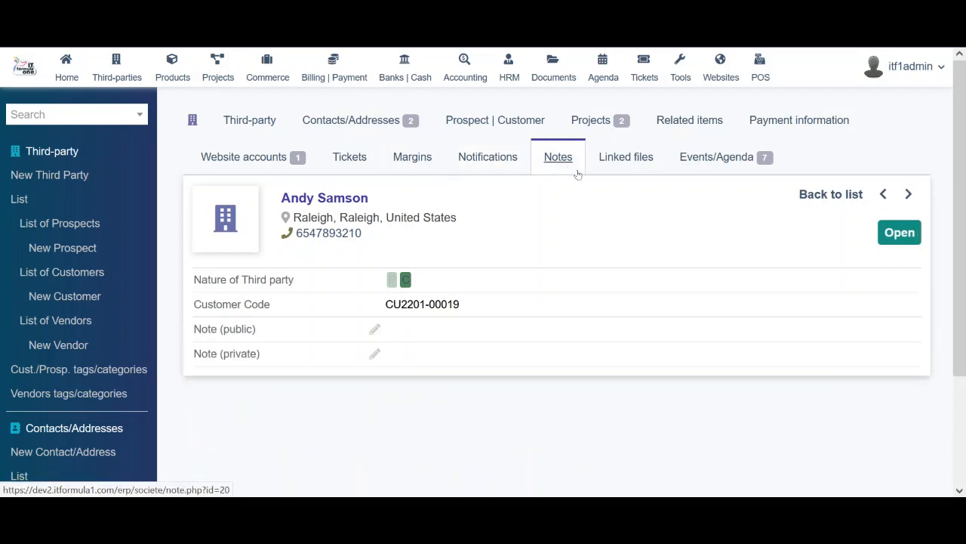
pyautogui.click(630, 160)
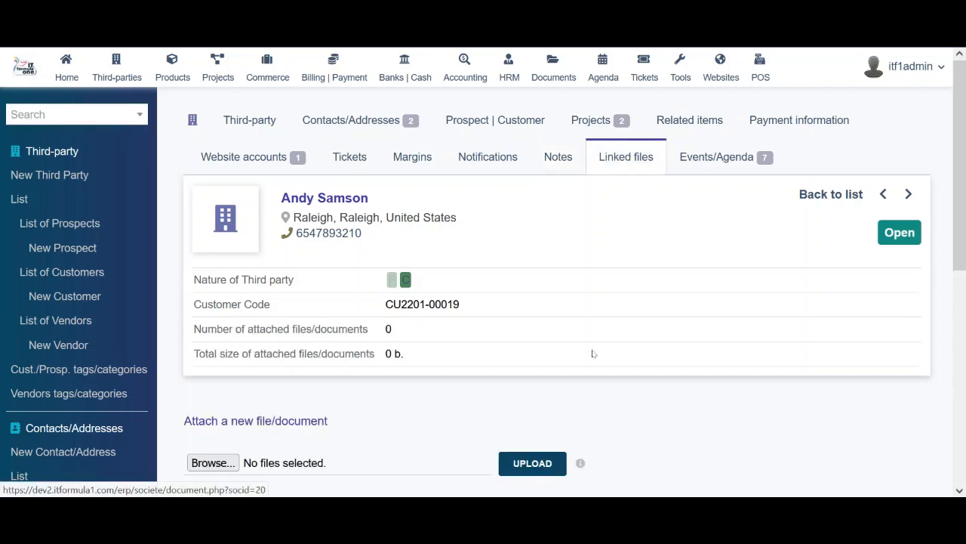
pyautogui.click(695, 160)
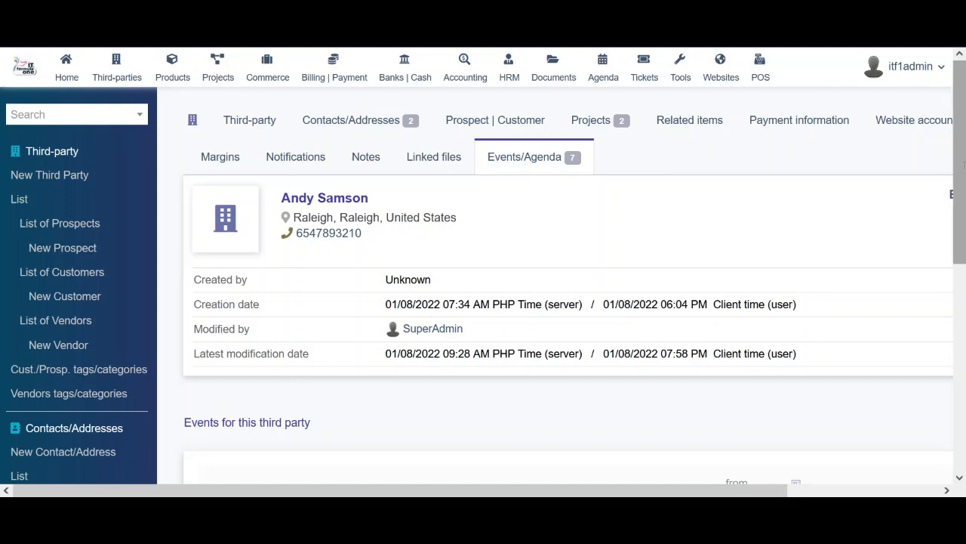
# Scroll through the third party's seven automatically inserted events, then open the List of customers
pyautogui.moveTo(964, 165); pyautogui.dragTo(958, 300)
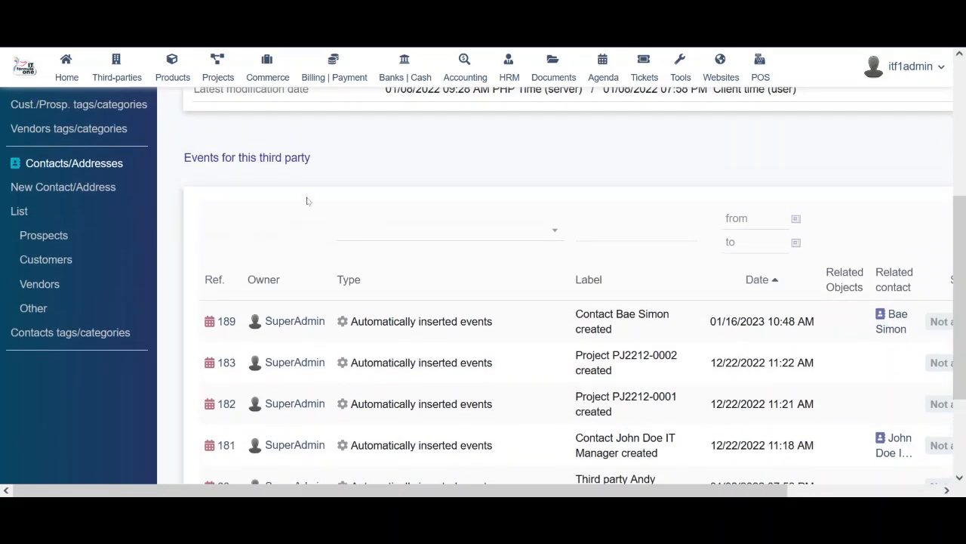
pyautogui.moveTo(184, 157); pyautogui.dragTo(324, 161)
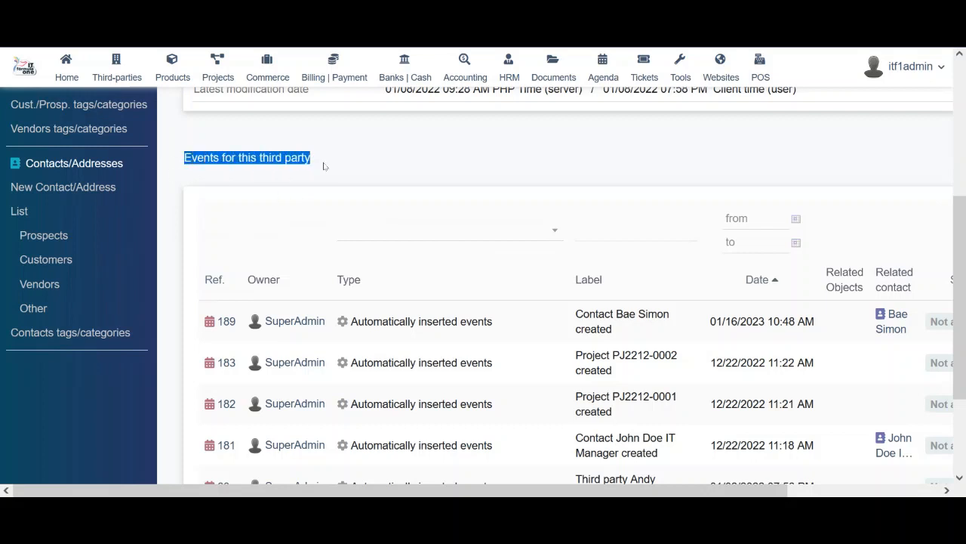
pyautogui.click(325, 165)
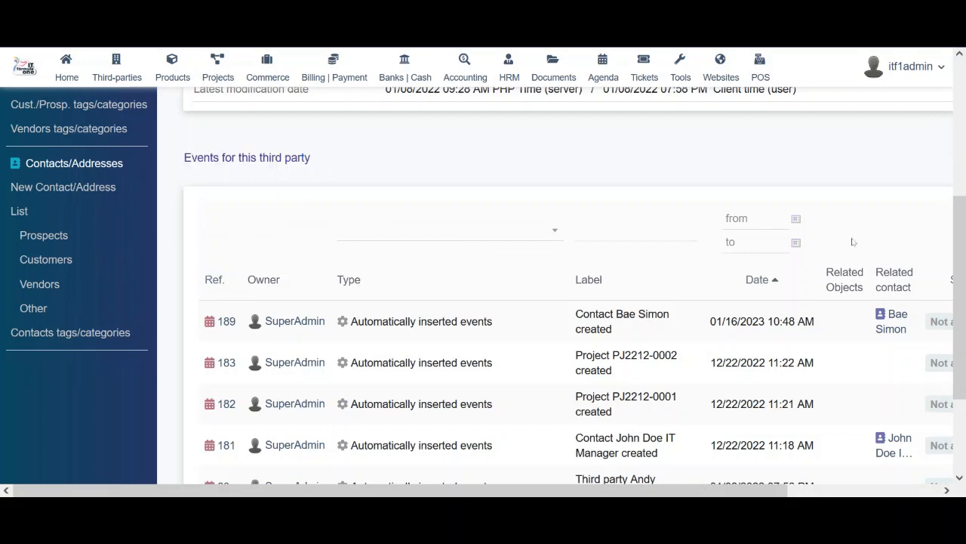
pyautogui.moveTo(960, 263); pyautogui.dragTo(958, 334)
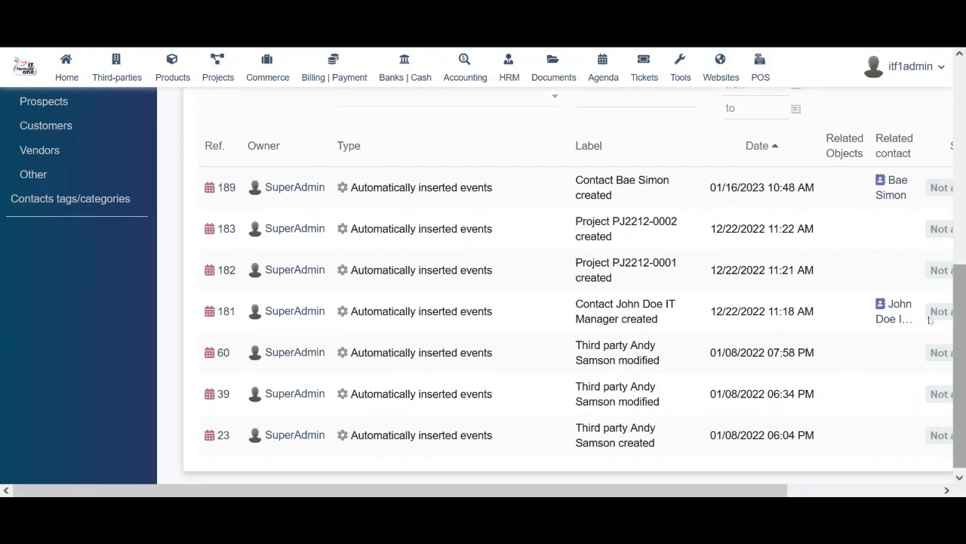
pyautogui.moveTo(219, 190)
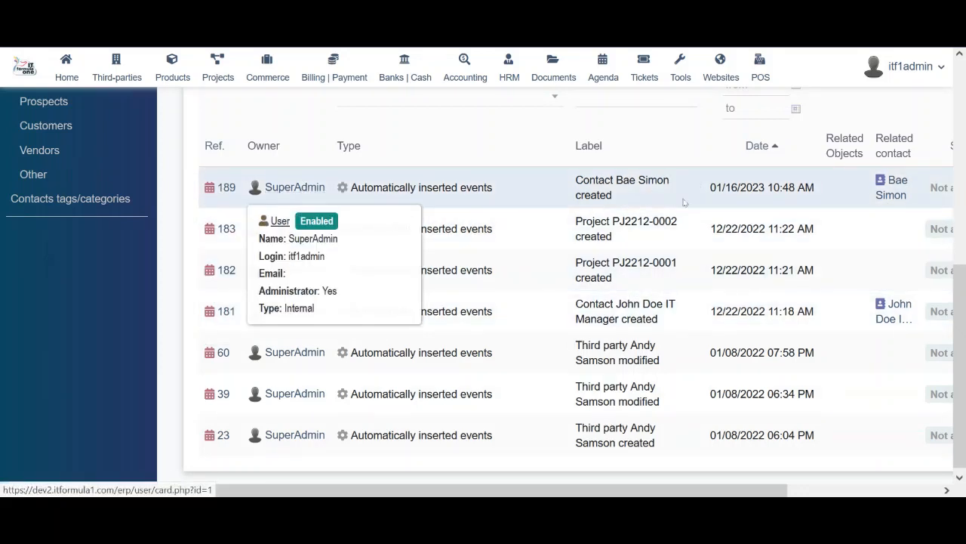
pyautogui.moveTo(906, 197)
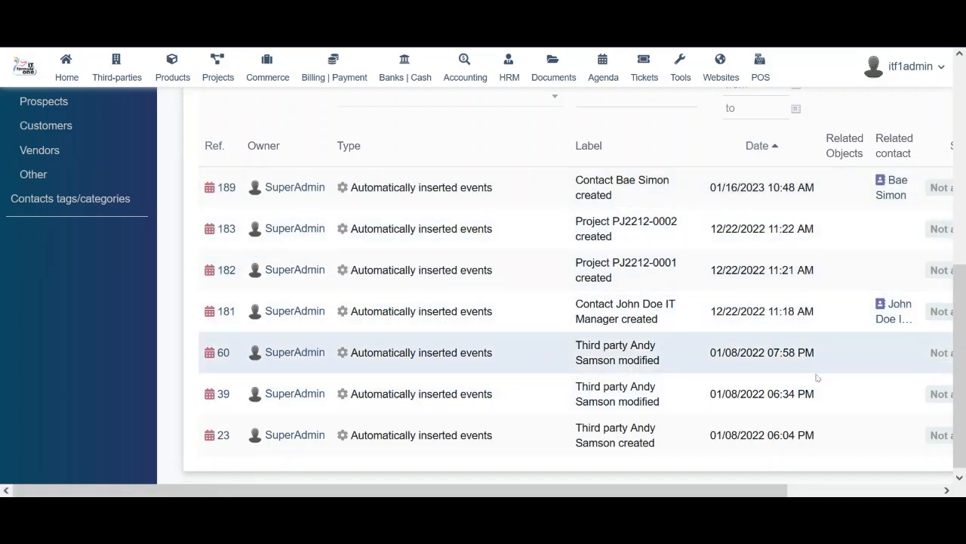
pyautogui.moveTo(717, 495); pyautogui.dragTo(717, 494)
pyautogui.moveTo(832, 492); pyautogui.dragTo(619, 470)
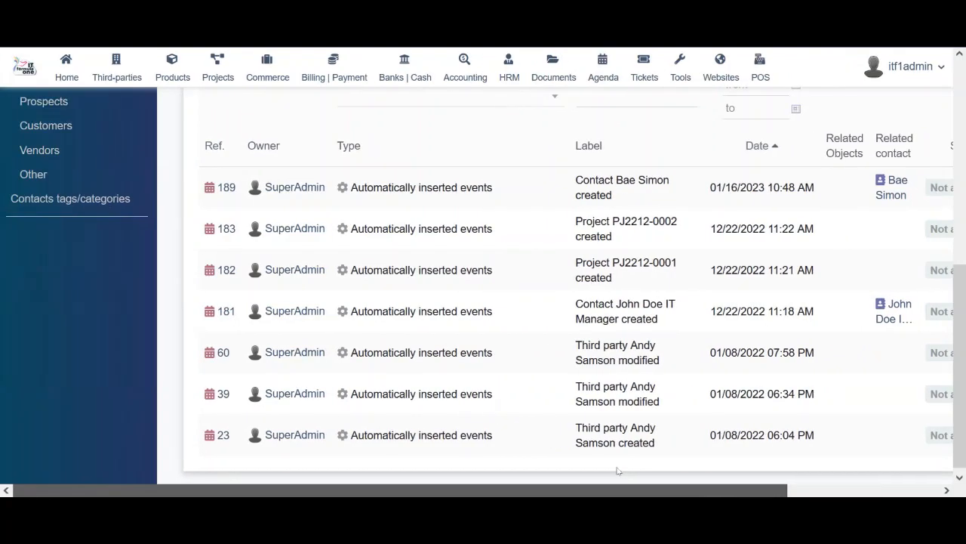
pyautogui.scroll(5, 619, 265)
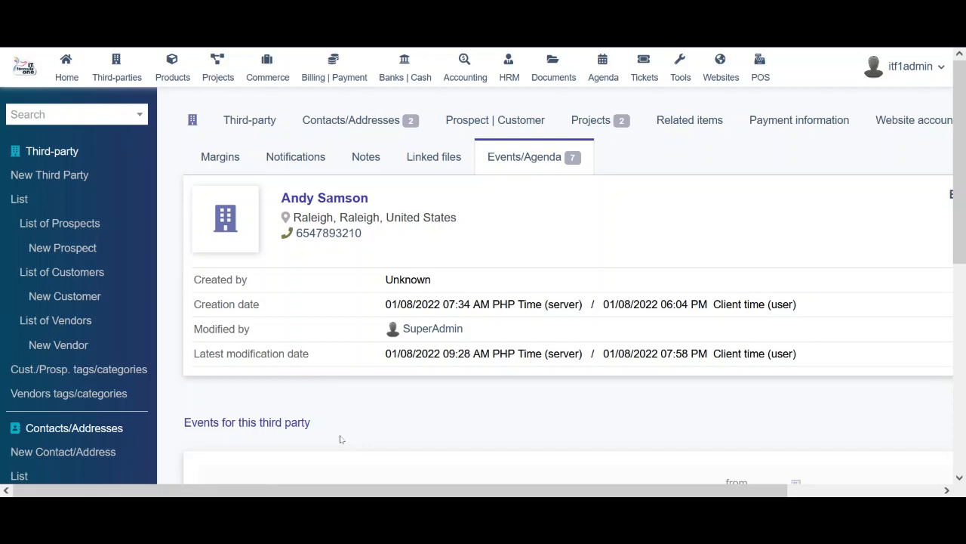
pyautogui.click(68, 274)
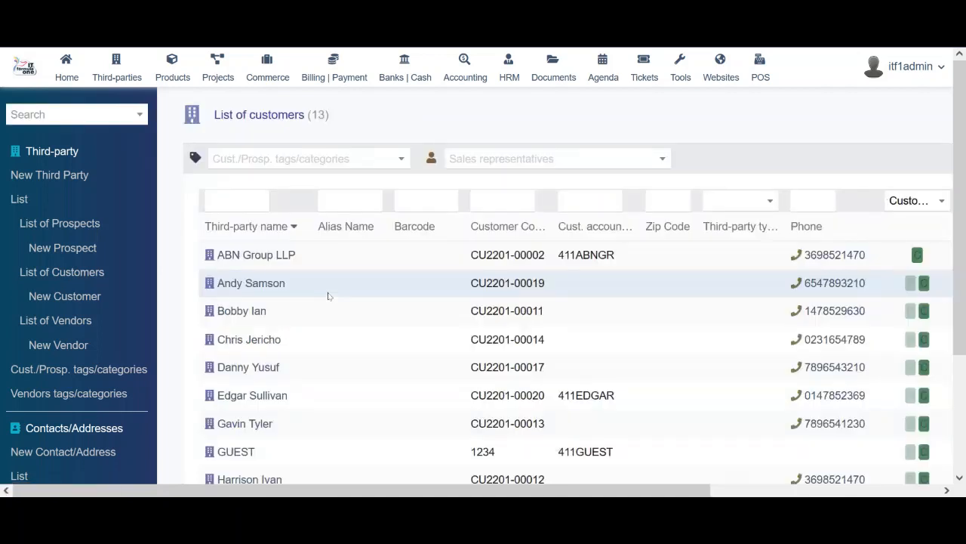
# Open the ABN Group LLP record from the customer list and scroll its card
pyautogui.click(266, 258)
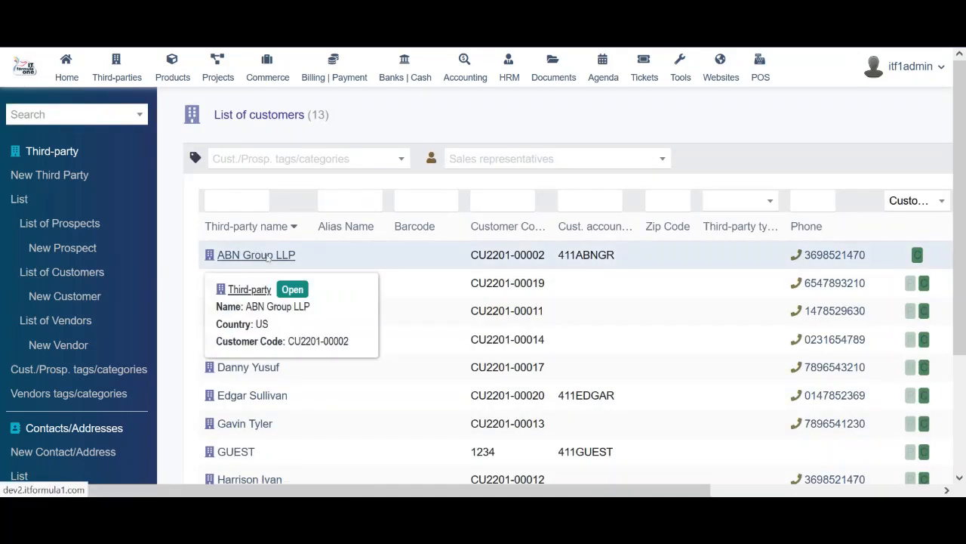
pyautogui.scroll(-2, 567, 296)
pyautogui.scroll(-7, 566, 296)
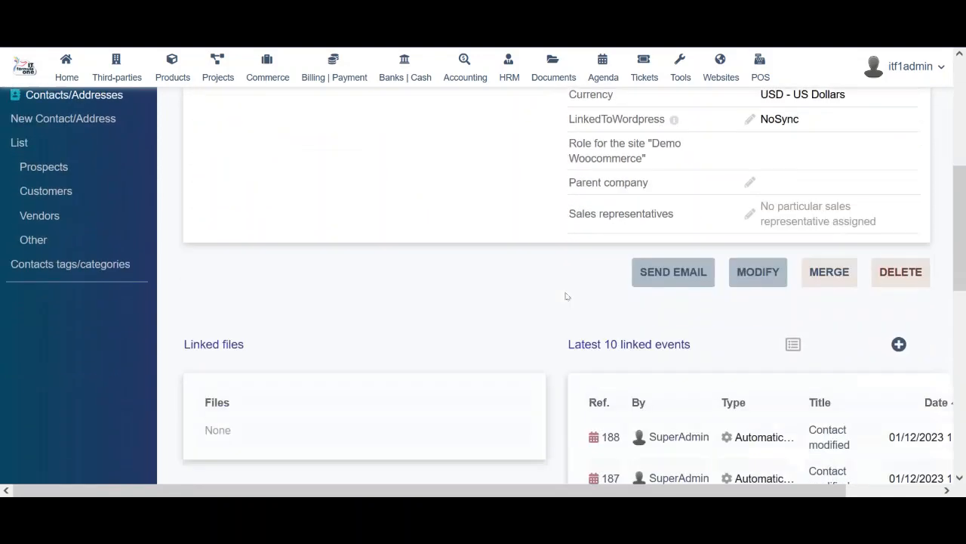
pyautogui.scroll(10, 566, 296)
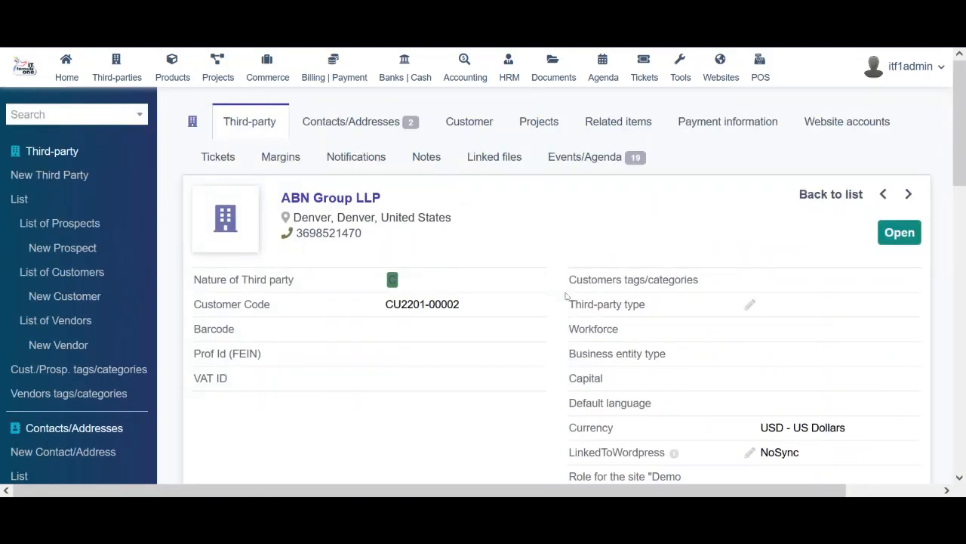
# Review ABN Group LLP's two contacts and their default roles under Contacts/Addresses
pyautogui.click(351, 122)
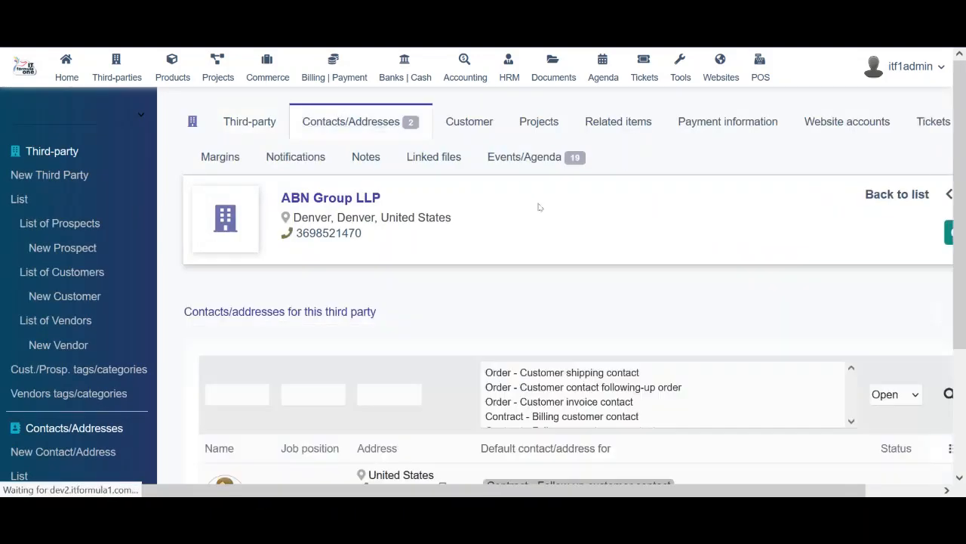
pyautogui.scroll(-2, 502, 362)
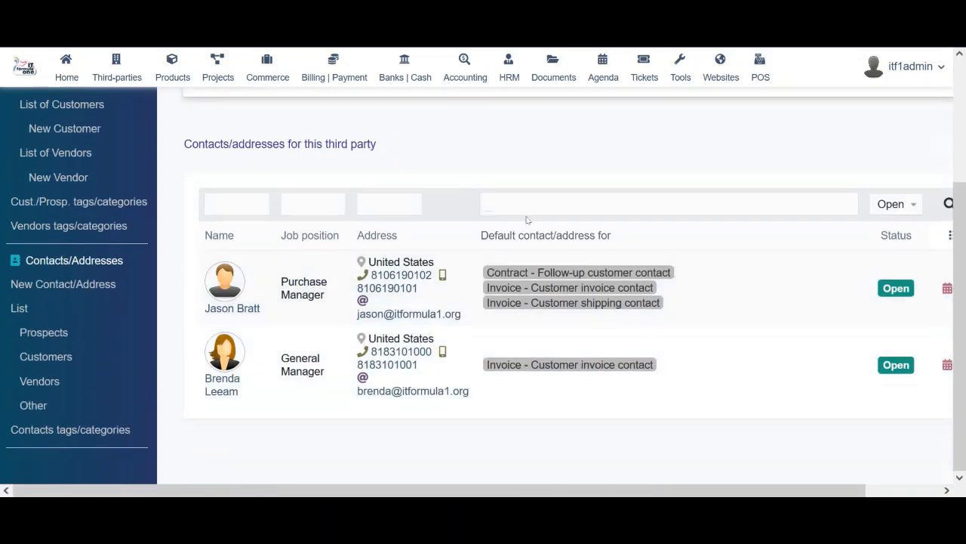
pyautogui.scroll(1, 586, 310)
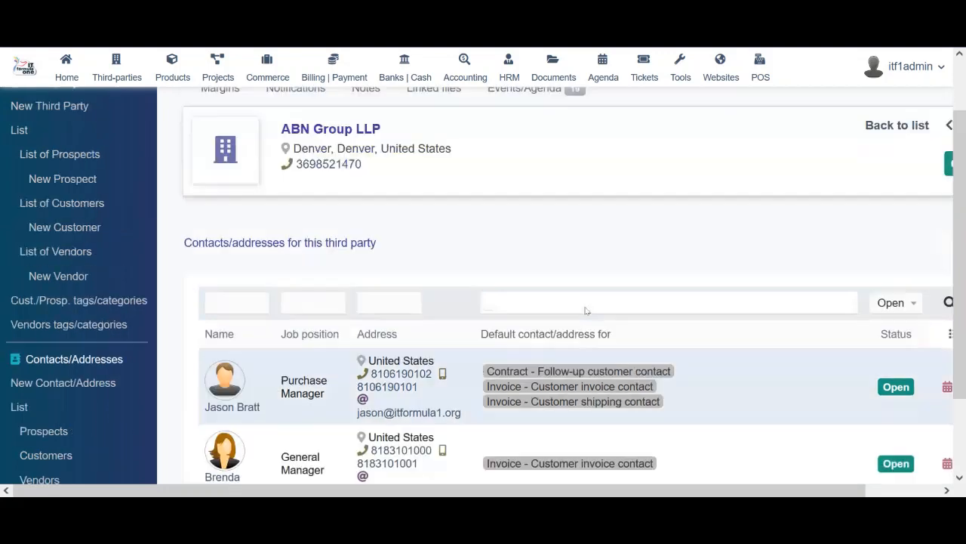
pyautogui.scroll(-1, 586, 310)
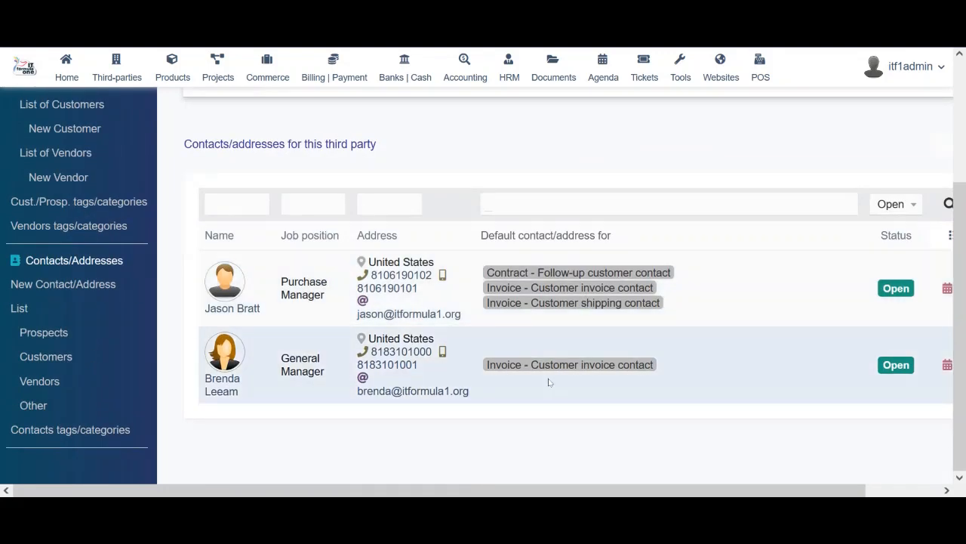
pyautogui.scroll(2, 549, 382)
pyautogui.click(470, 122)
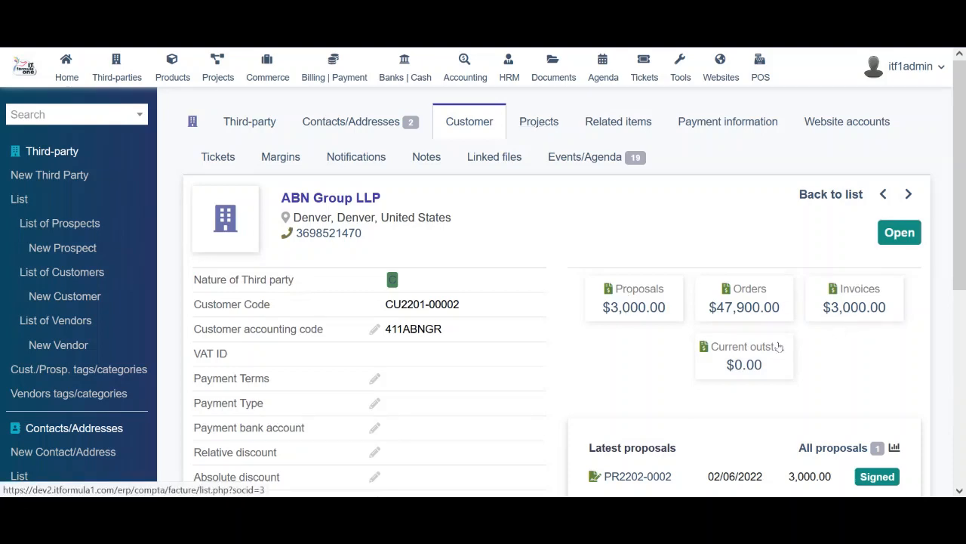
# Scroll ABN Group LLP's customer summary: proposals $3,000.00, orders $47,900.00, invoices $3,000.00 and latest documents
pyautogui.scroll(-3, 562, 370)
pyautogui.scroll(3, 562, 370)
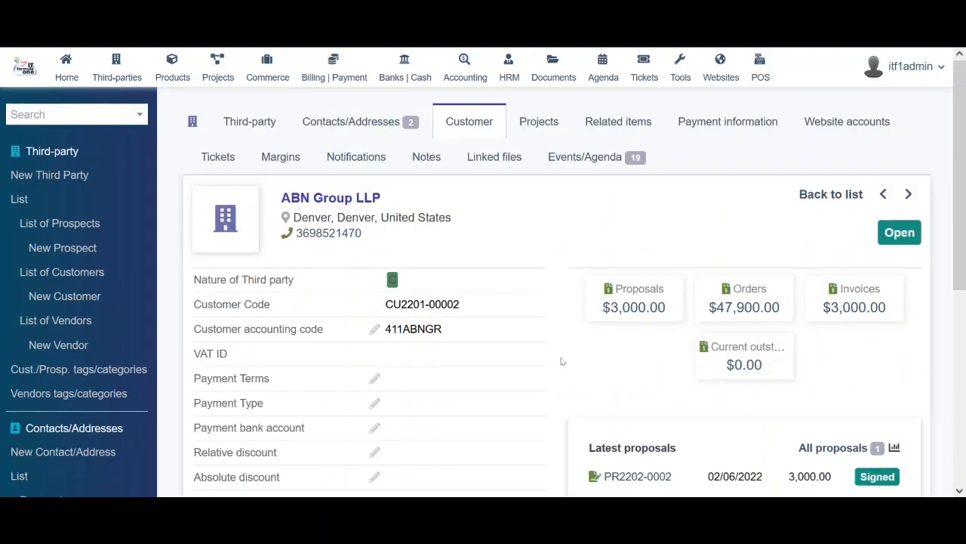
pyautogui.scroll(-5, 559, 327)
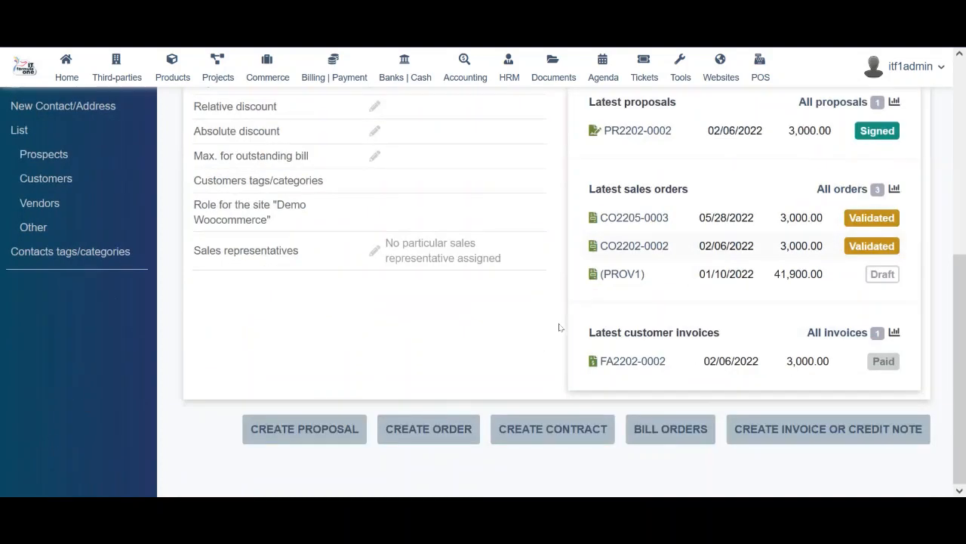
# Start a new commercial proposal for ABN Group LLP, leaving the default contact unset
pyautogui.click(286, 427)
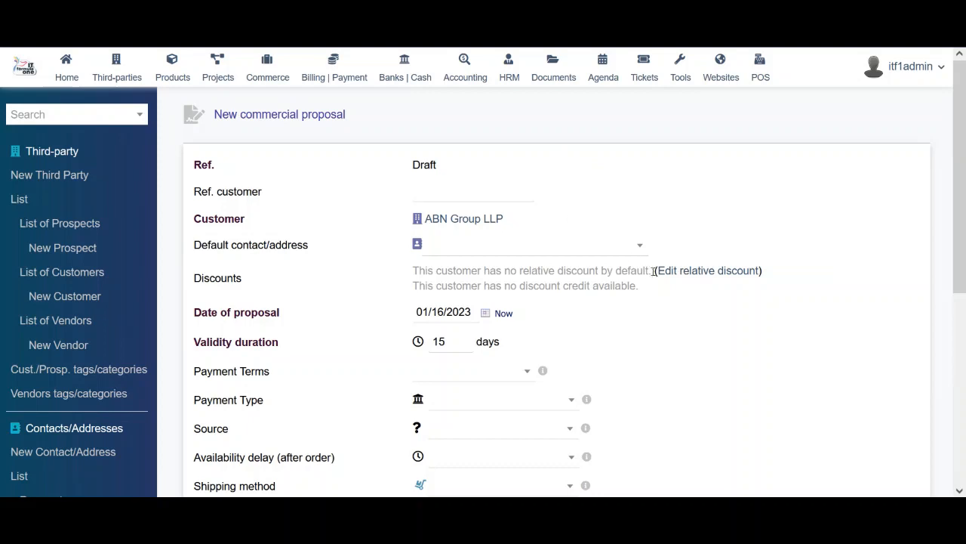
pyautogui.scroll(-5, 727, 329)
pyautogui.scroll(5, 727, 329)
pyautogui.moveTo(456, 219)
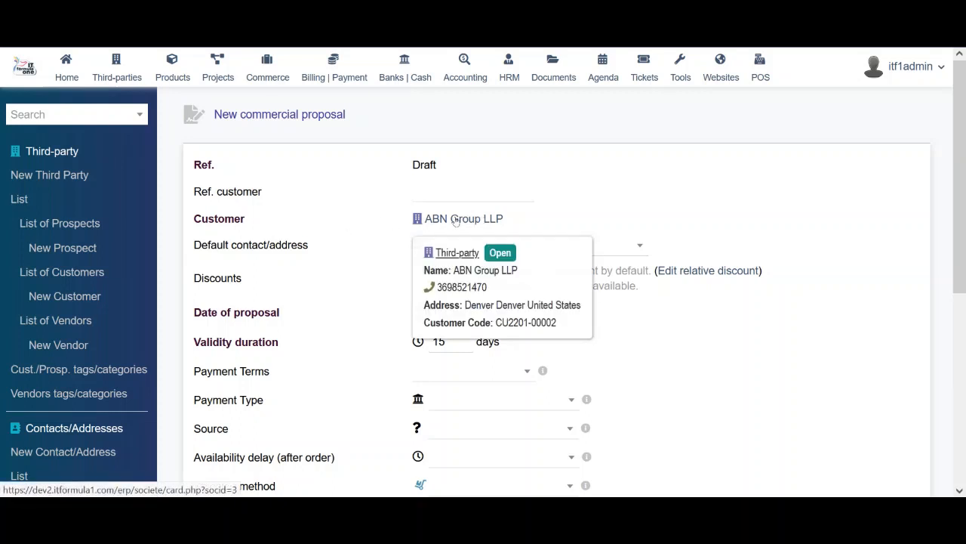
pyautogui.click(633, 247)
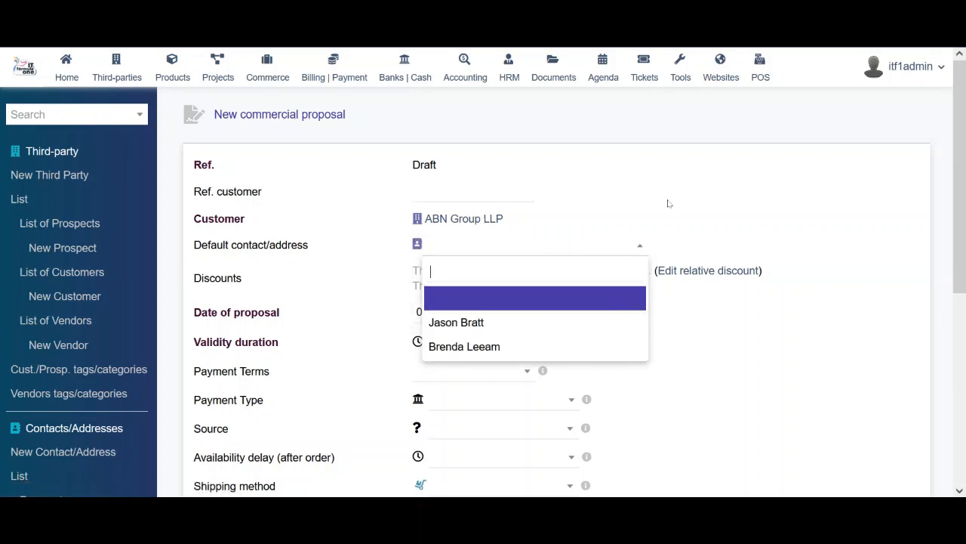
pyautogui.click(692, 214)
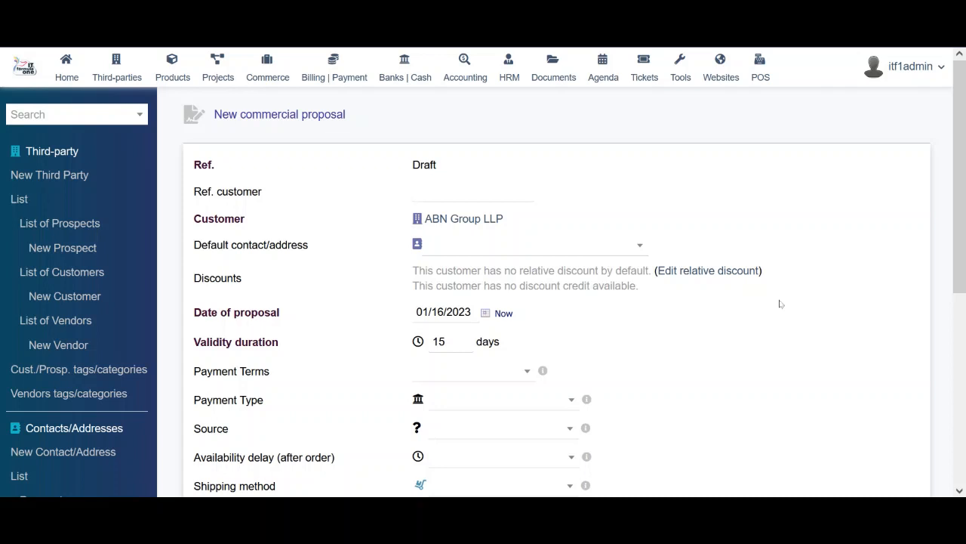
pyautogui.moveTo(961, 229); pyautogui.dragTo(964, 275)
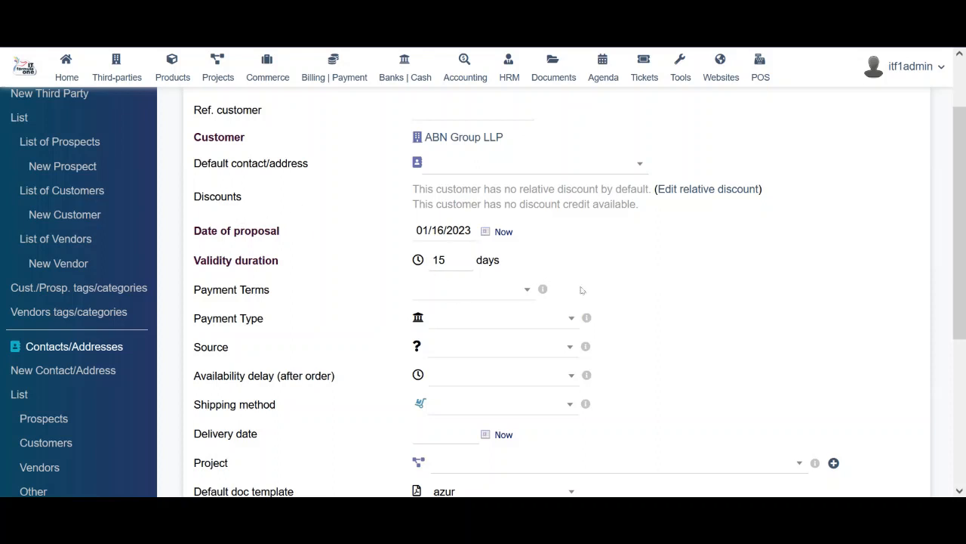
# Browse the payment terms, payment type, source and shipping method options without choosing any
pyautogui.click(510, 292)
pyautogui.click(714, 300)
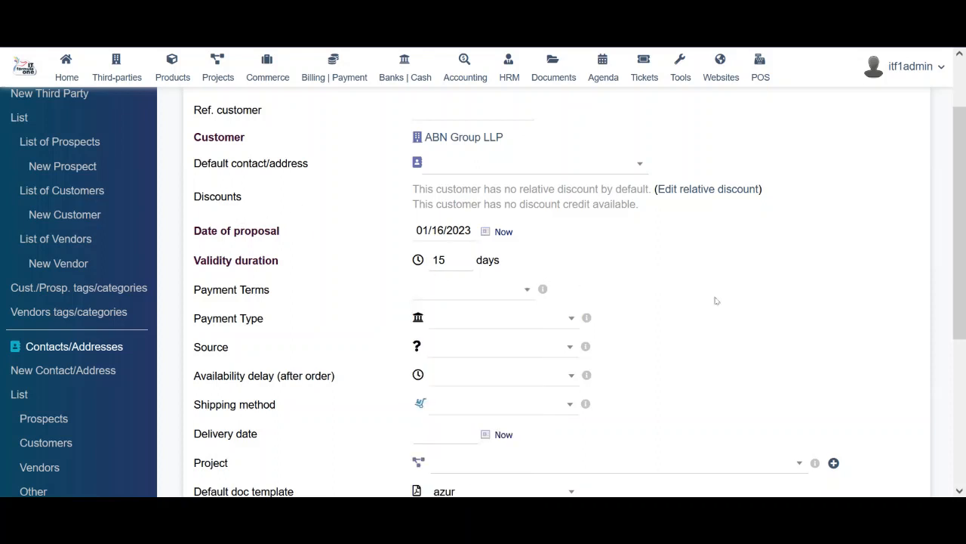
pyautogui.click(520, 325)
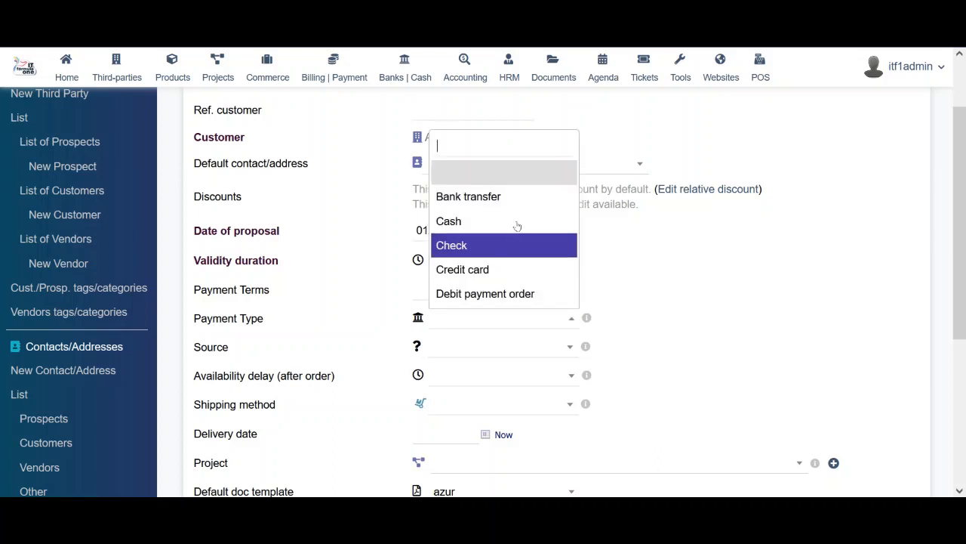
pyautogui.click(463, 353)
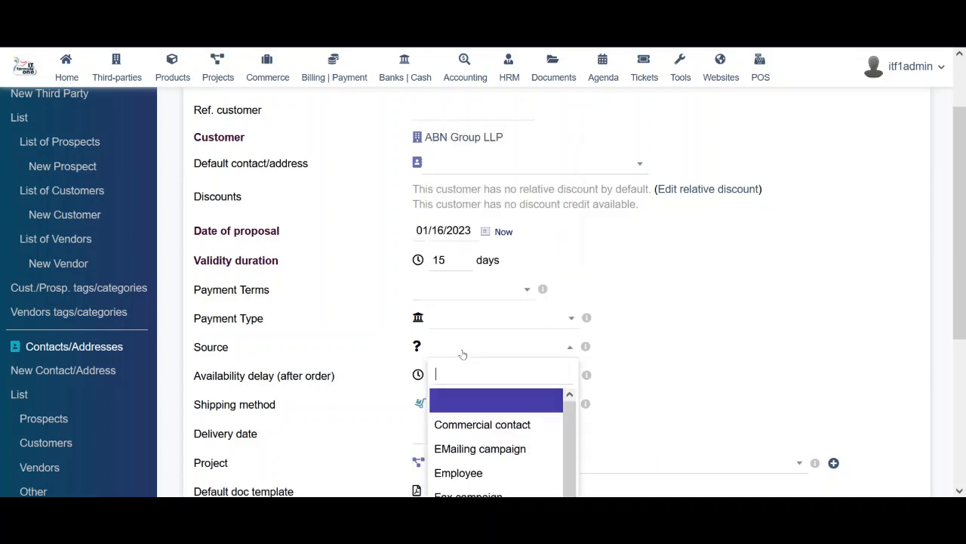
pyautogui.click(713, 339)
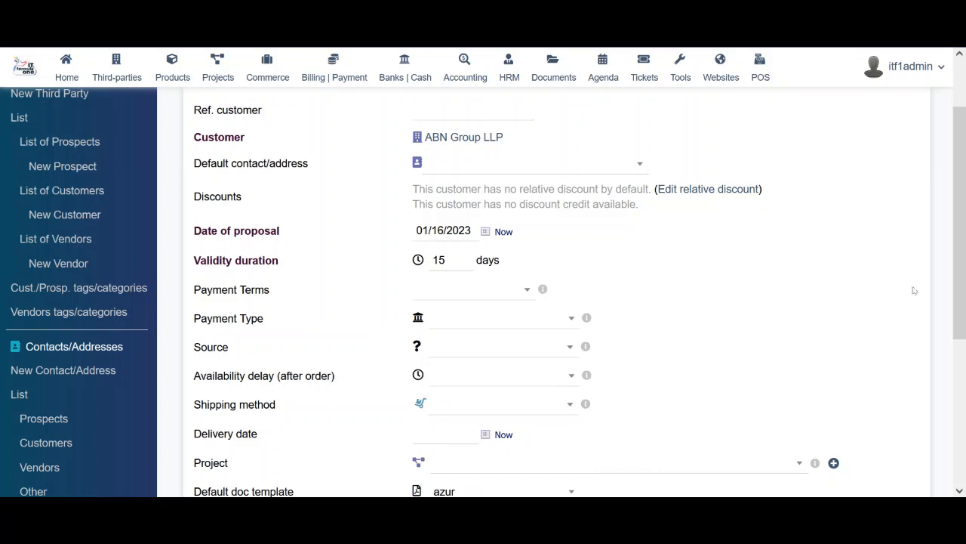
pyautogui.moveTo(962, 256); pyautogui.dragTo(962, 338)
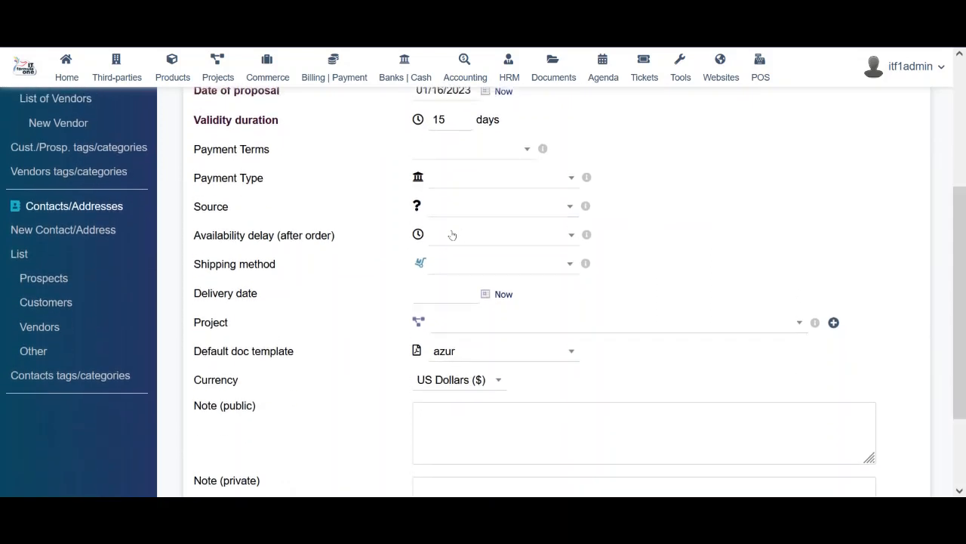
pyautogui.click(515, 272)
pyautogui.click(663, 276)
pyautogui.click(515, 265)
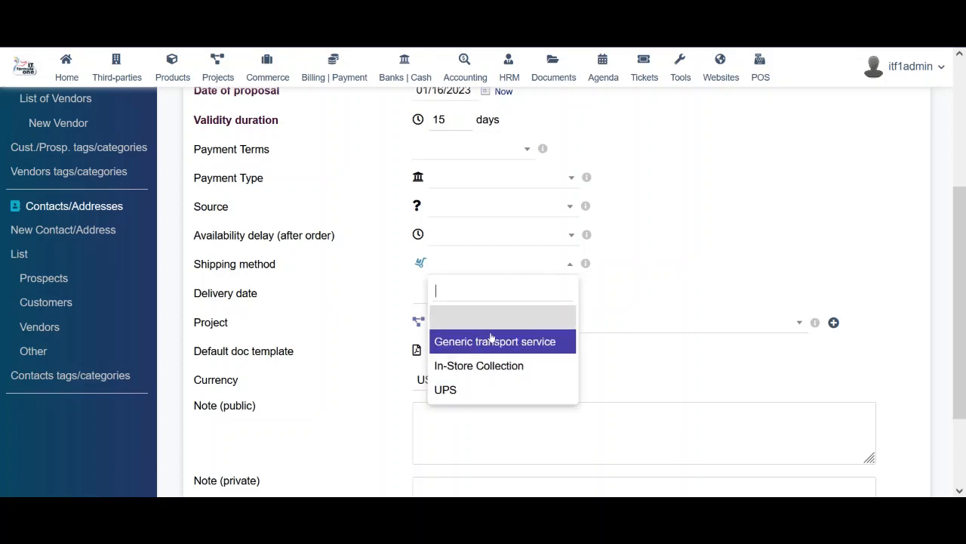
pyautogui.click(654, 275)
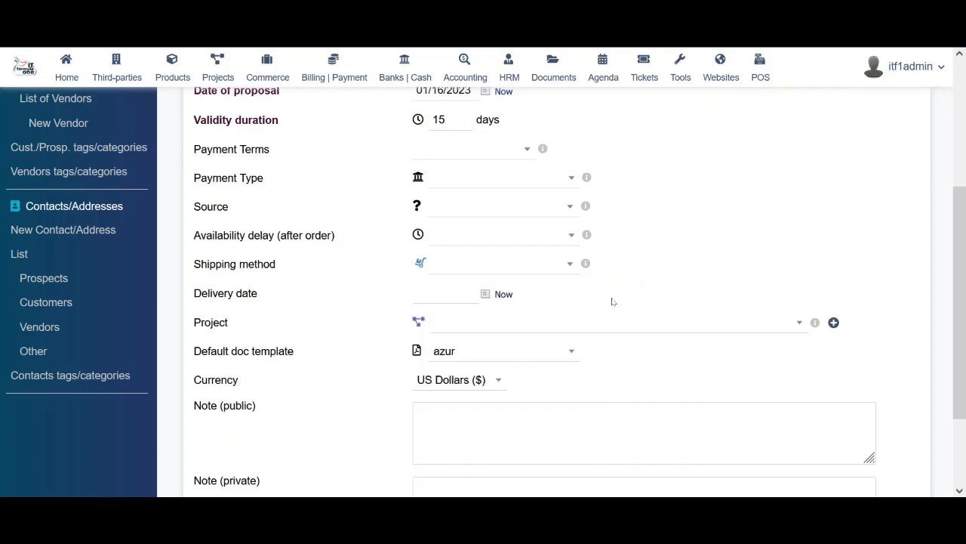
# Leave the proposal without a project and keep azur as the document template
pyautogui.click(497, 323)
pyautogui.click(519, 330)
pyautogui.click(603, 326)
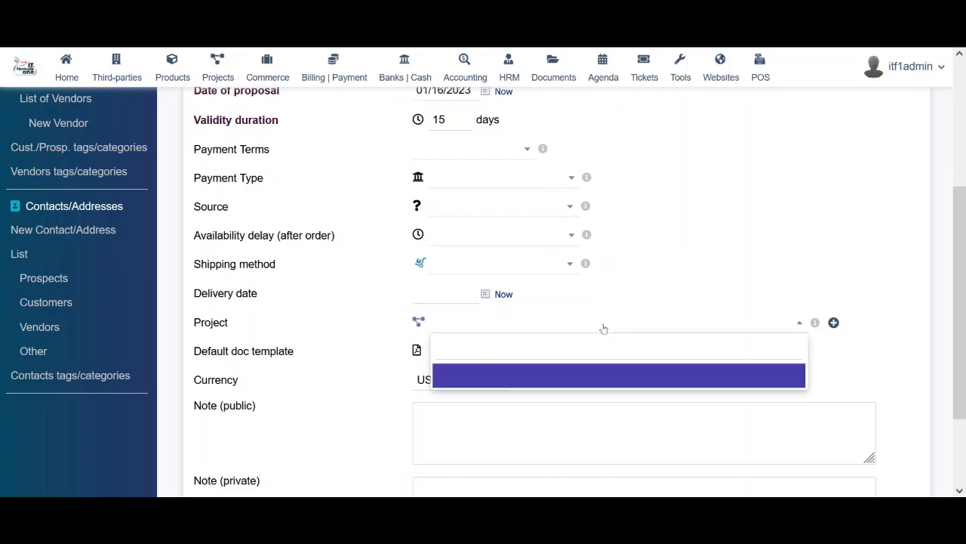
pyautogui.click(603, 327)
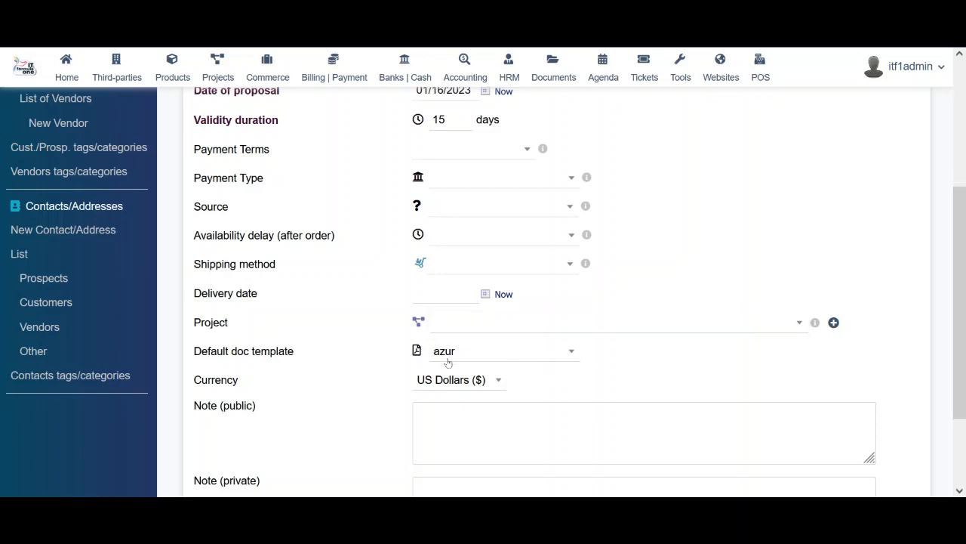
pyautogui.click(511, 358)
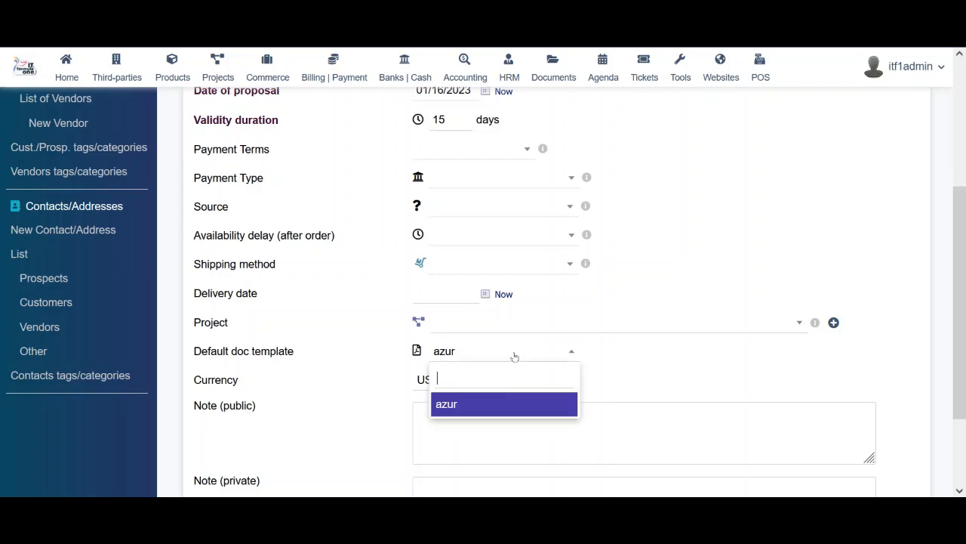
pyautogui.click(513, 357)
pyautogui.click(638, 383)
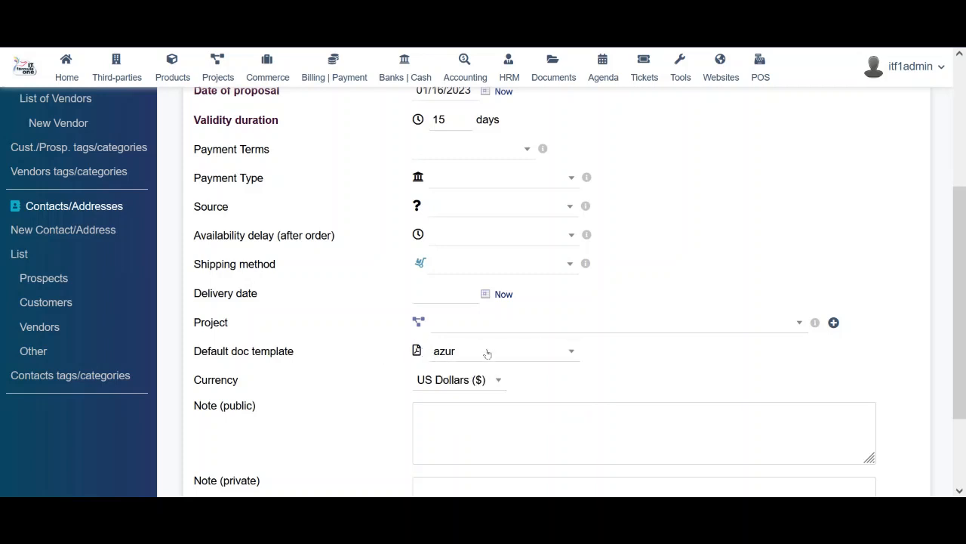
pyautogui.scroll(3, 604, 303)
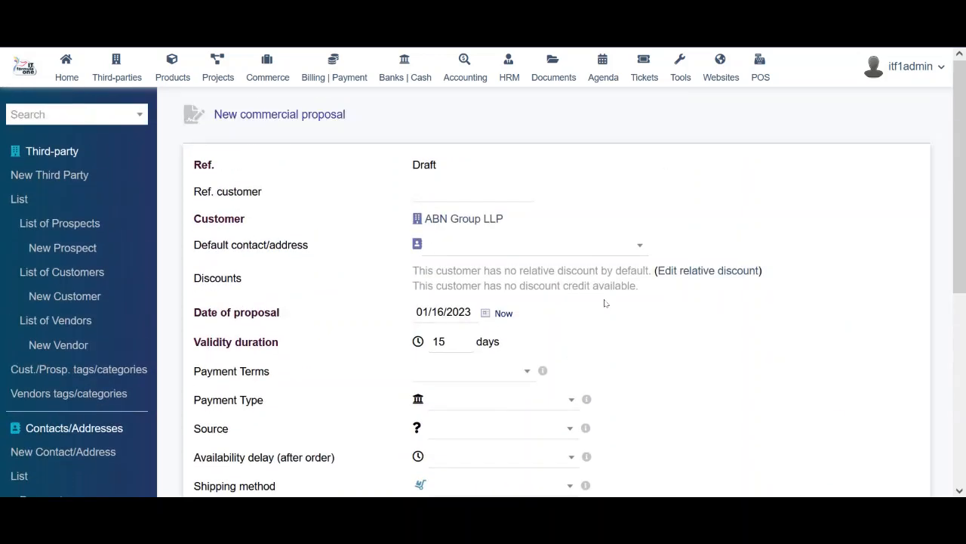
# Set payment terms to 30 days of month-end, payment type Bank transfer, source Commercial contact
pyautogui.click(511, 243)
pyautogui.click(646, 195)
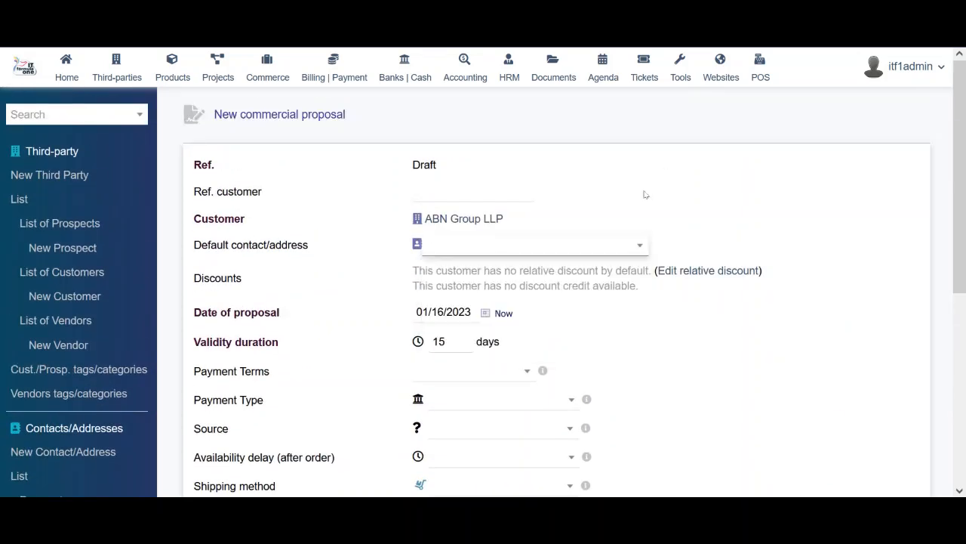
pyautogui.scroll(-3, 655, 351)
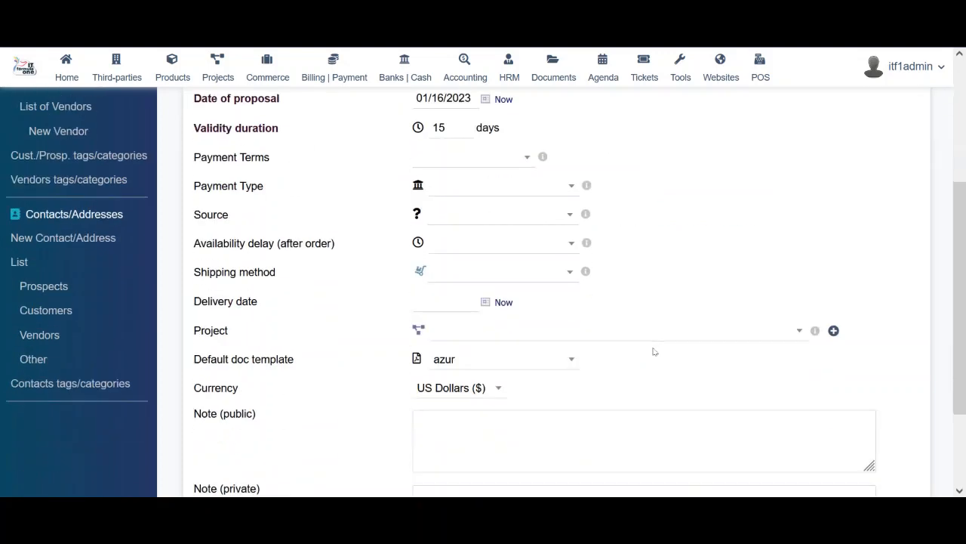
pyautogui.click(496, 158)
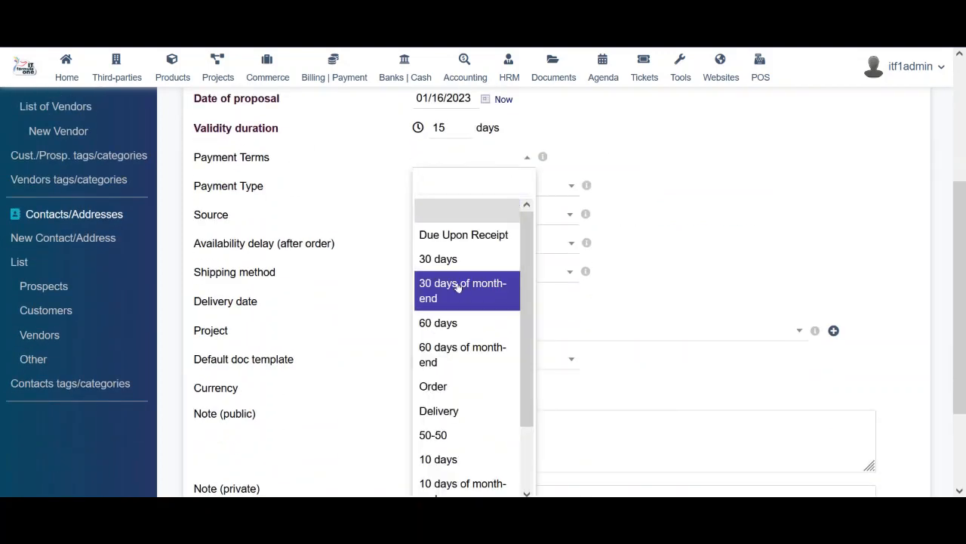
pyautogui.click(470, 294)
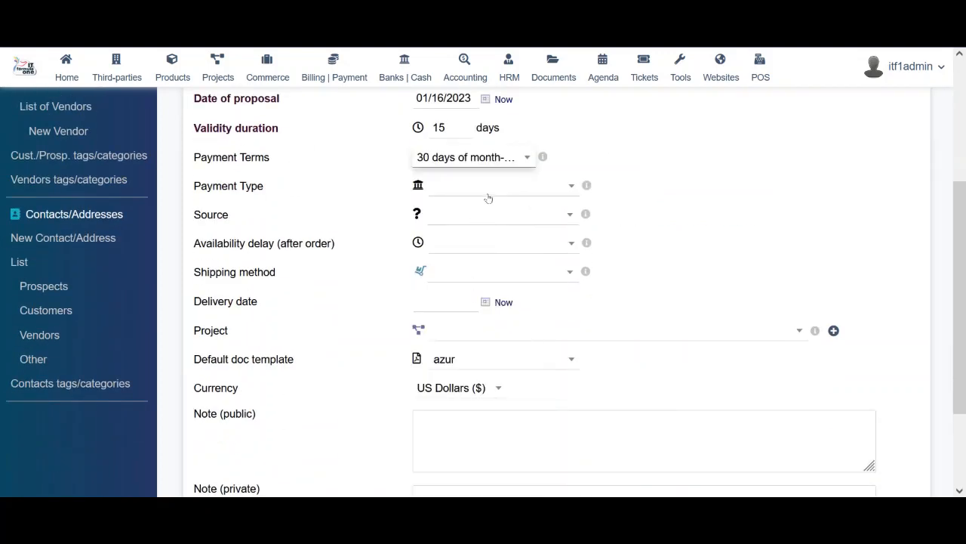
pyautogui.click(522, 188)
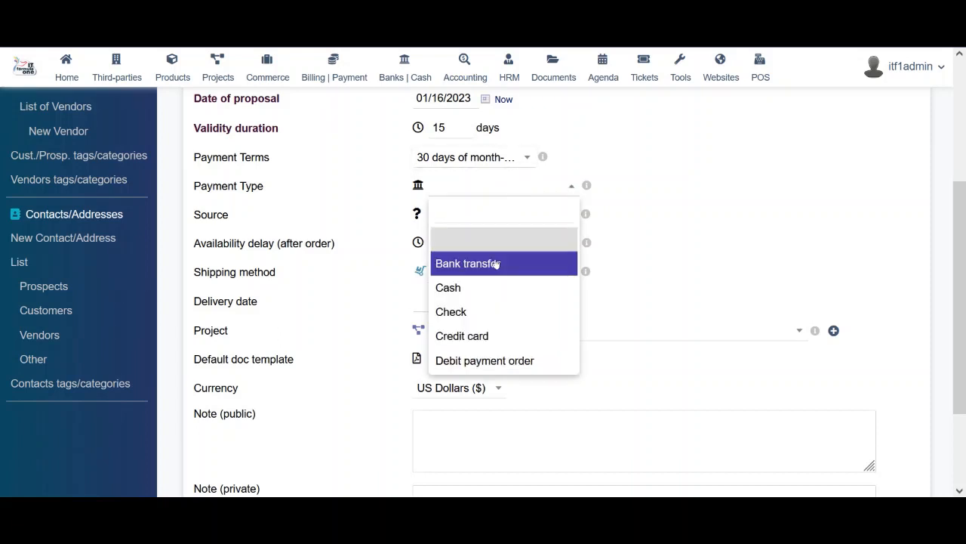
pyautogui.click(496, 264)
pyautogui.click(504, 214)
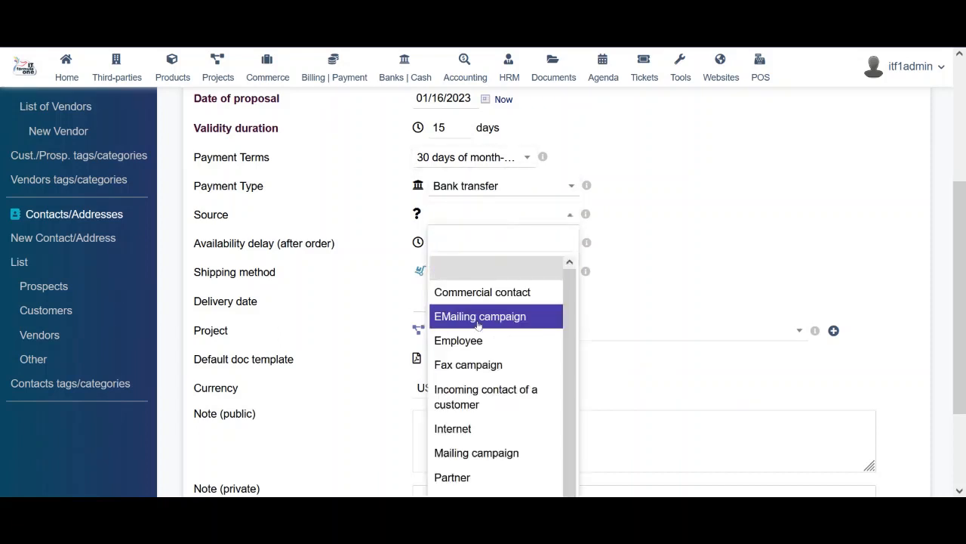
pyautogui.click(492, 298)
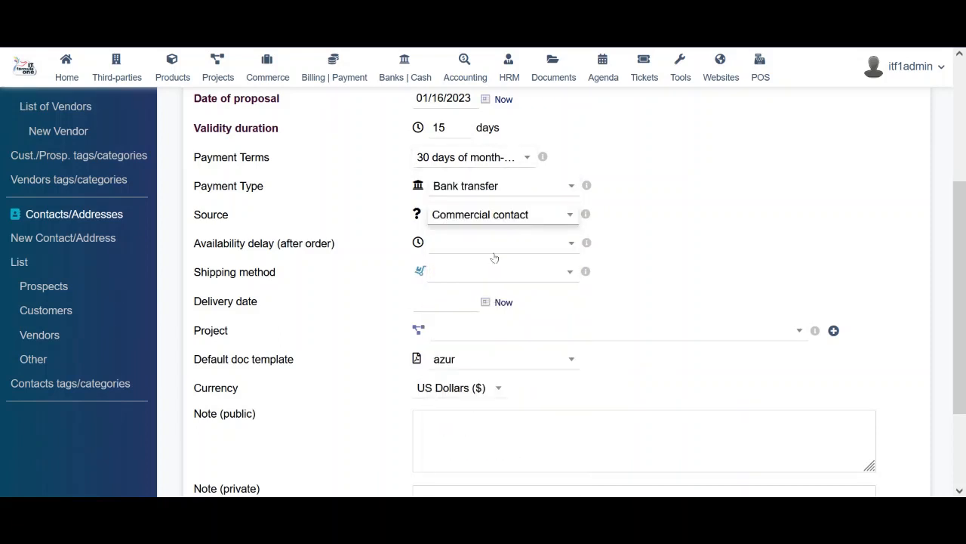
# Set availability delay to 1 week, shipping method UPS and delivery date 02/16/2023
pyautogui.click(495, 253)
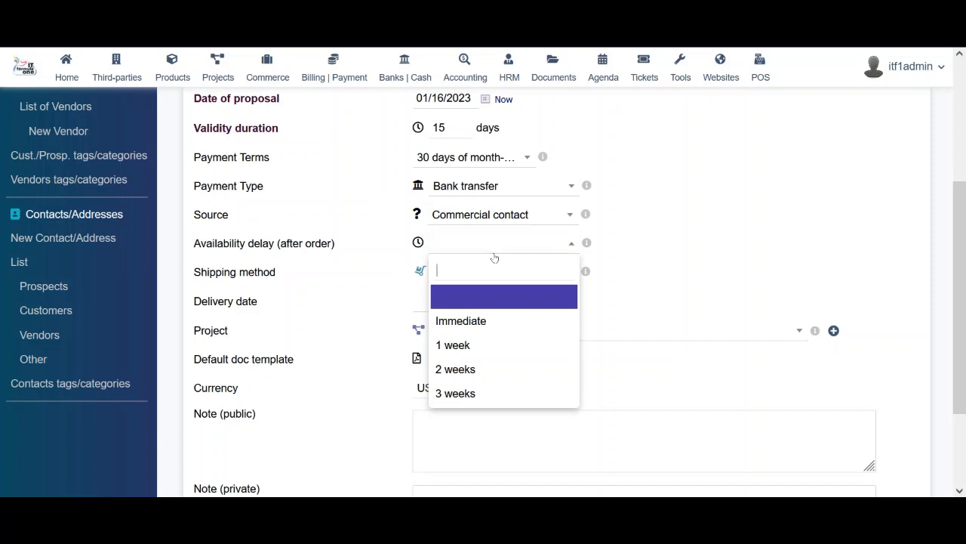
pyautogui.click(450, 346)
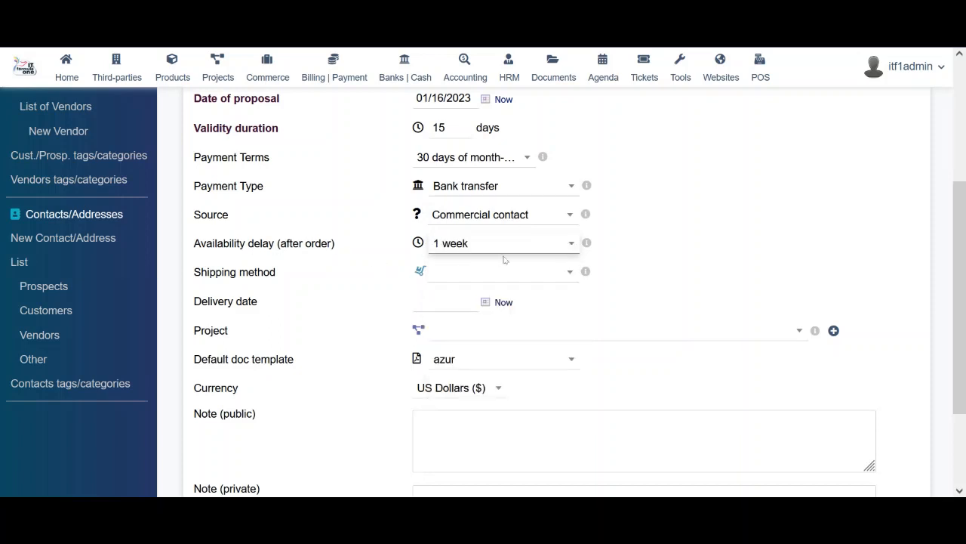
pyautogui.click(478, 276)
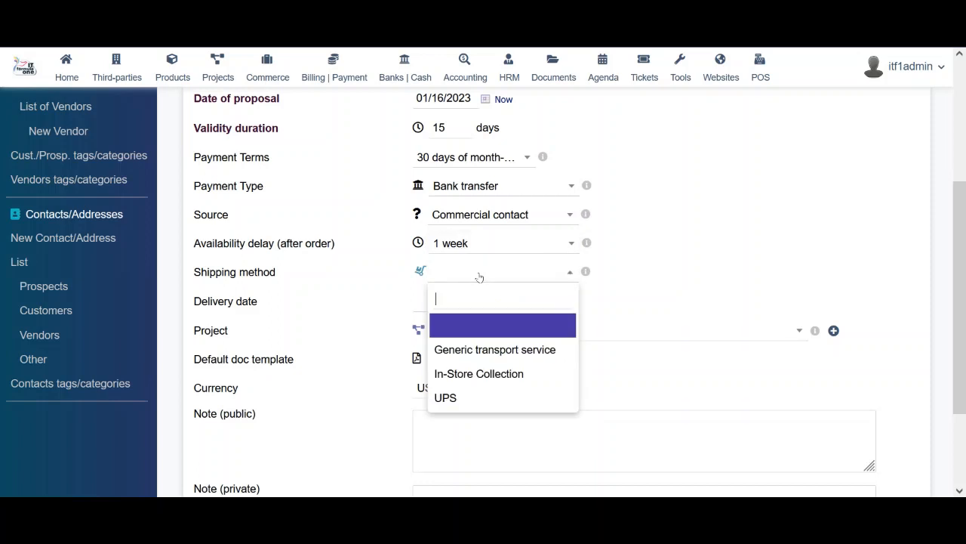
pyautogui.click(472, 397)
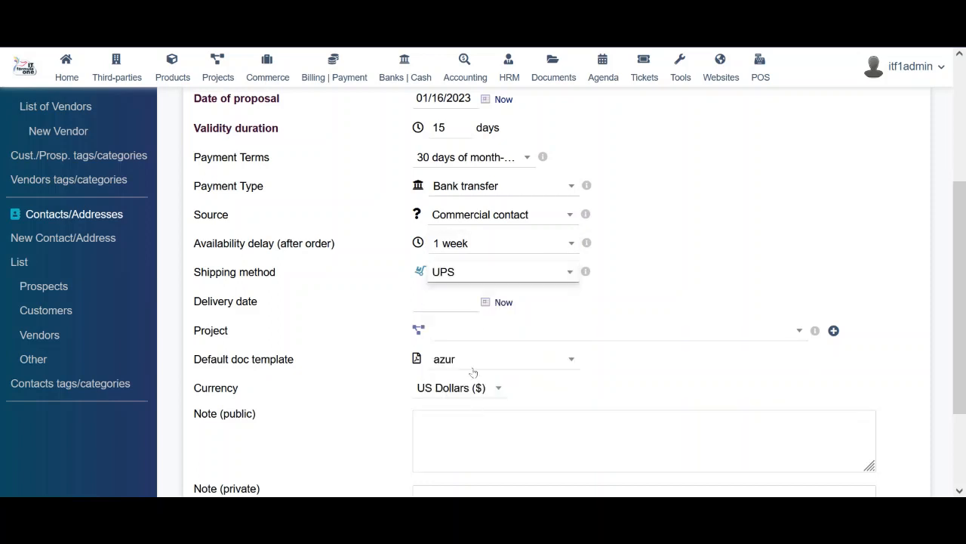
pyautogui.click(487, 302)
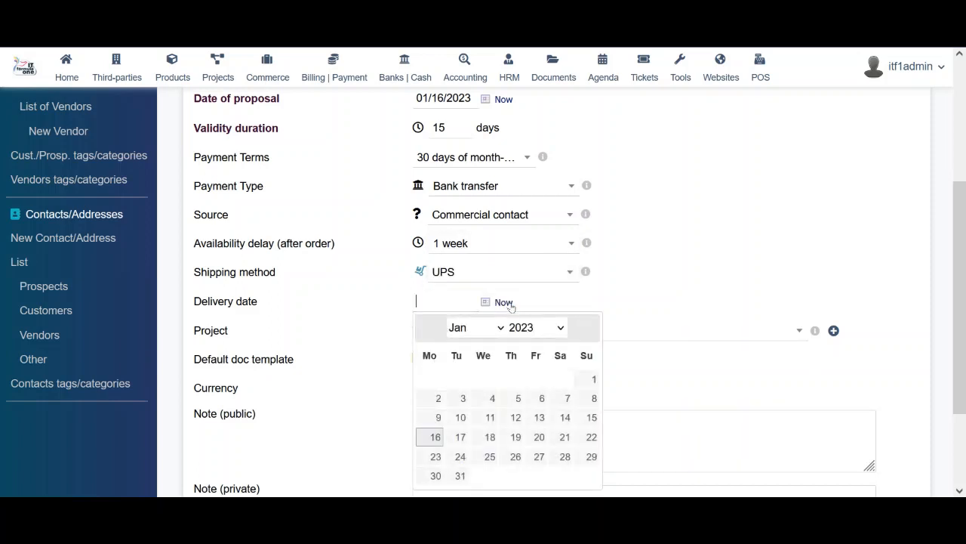
pyautogui.click(460, 476)
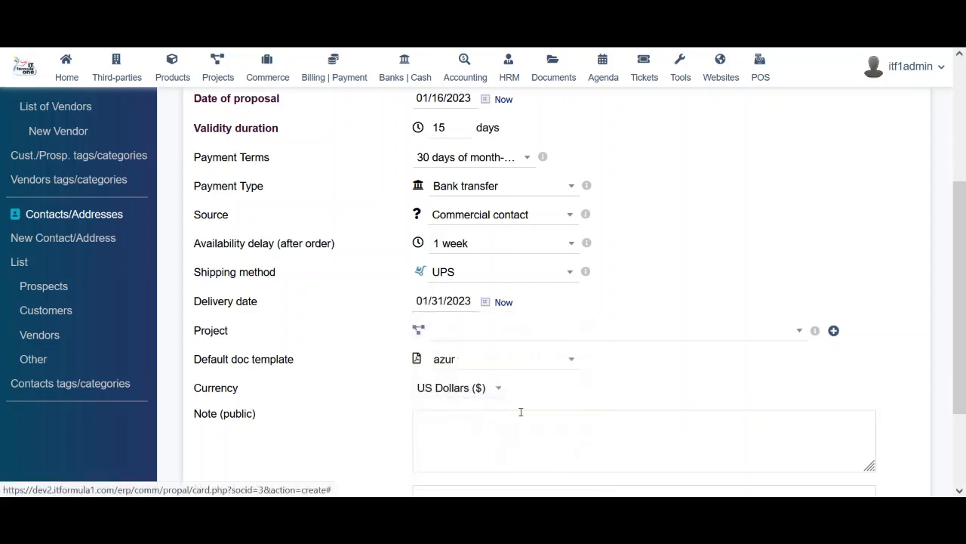
pyautogui.click(504, 302)
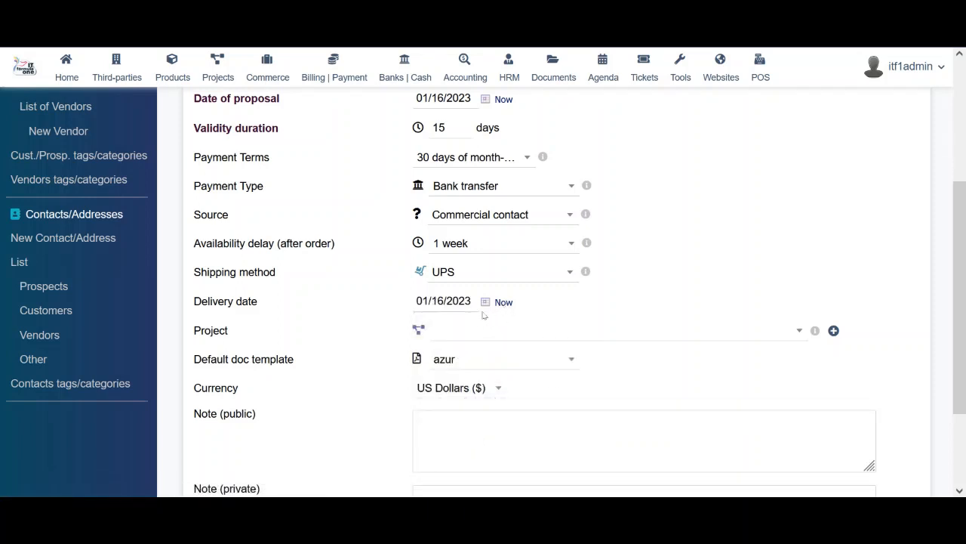
pyautogui.click(482, 305)
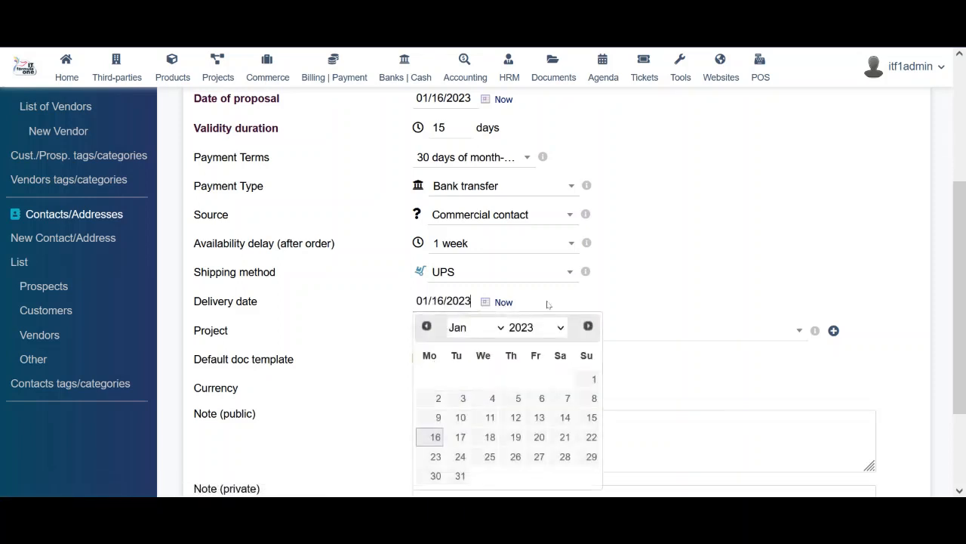
pyautogui.click(589, 326)
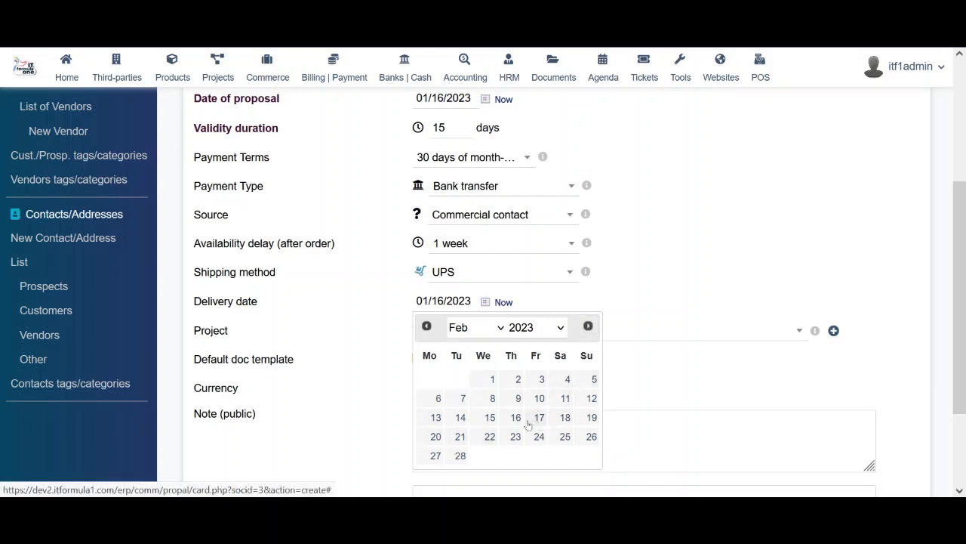
pyautogui.click(515, 419)
# Leave the project field empty and check the public and private note fields
pyautogui.click(487, 336)
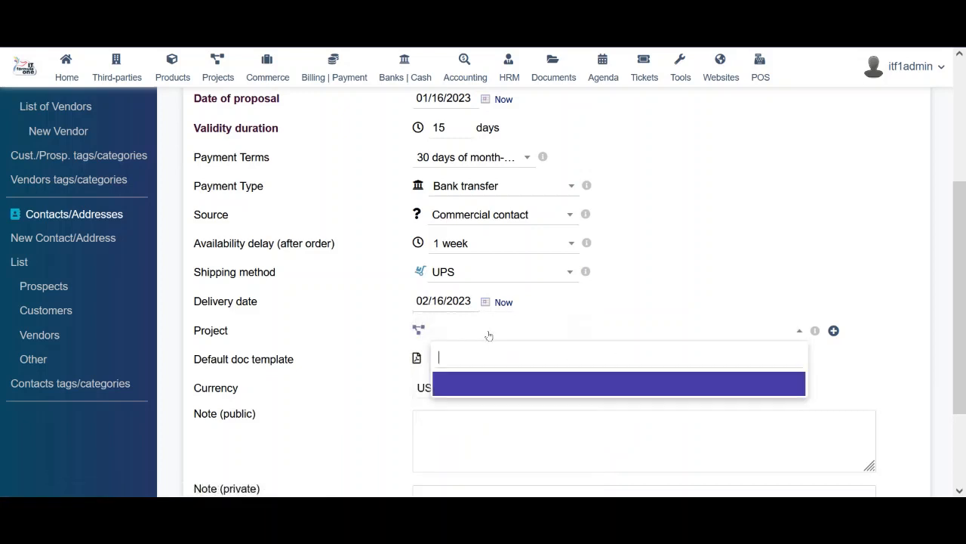
pyautogui.click(469, 393)
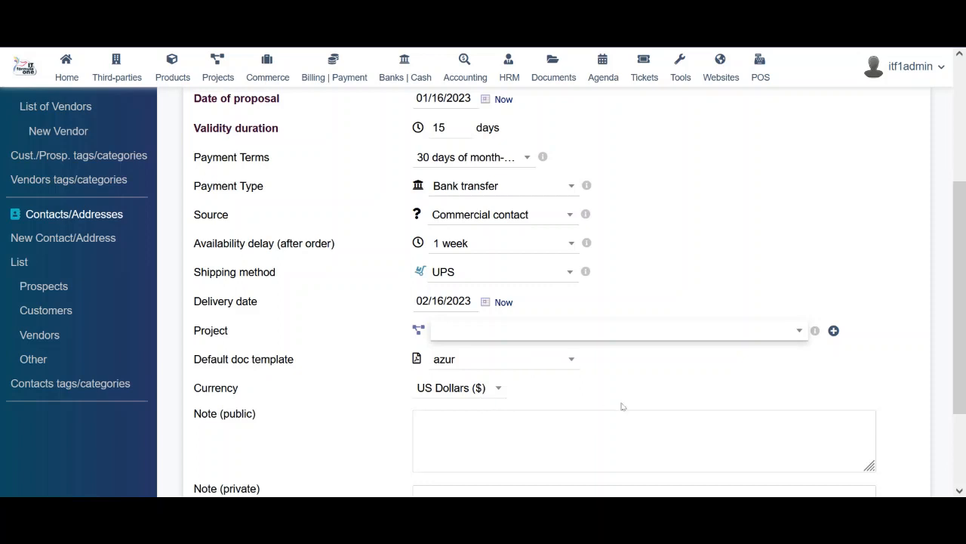
pyautogui.click(602, 440)
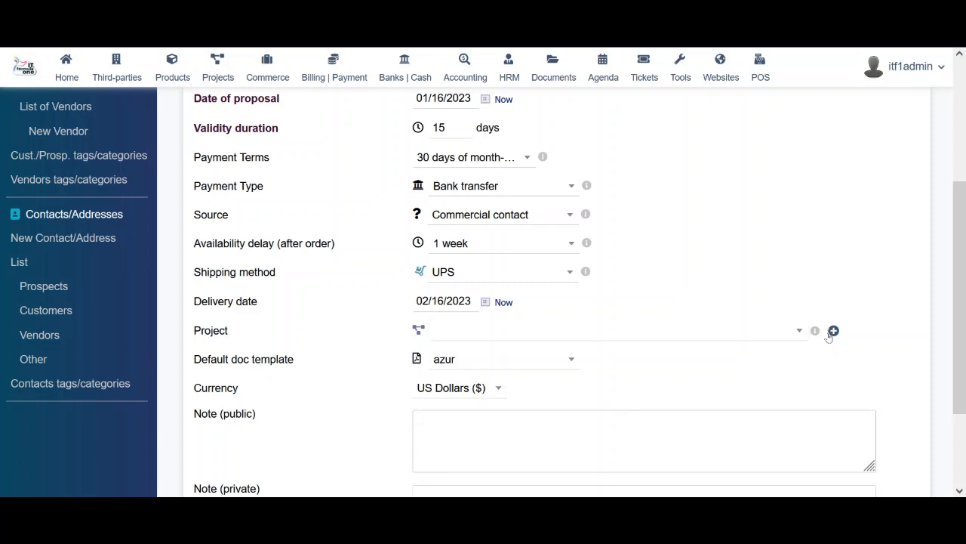
pyautogui.scroll(-3, 560, 343)
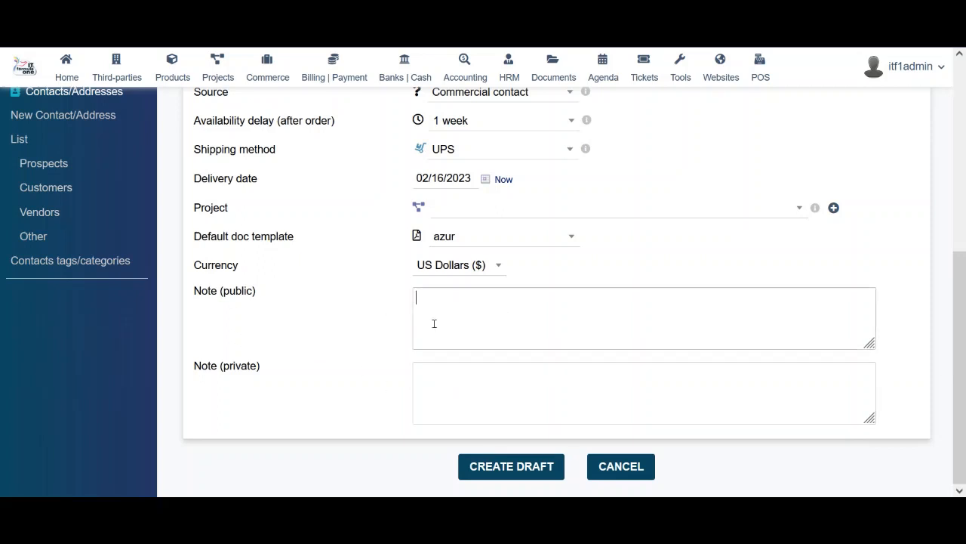
pyautogui.click(445, 393)
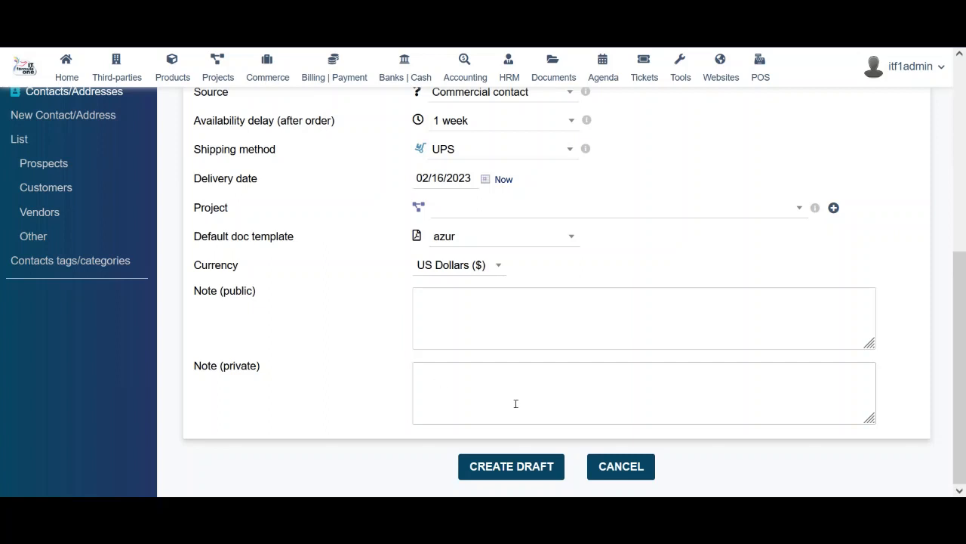
pyautogui.click(516, 467)
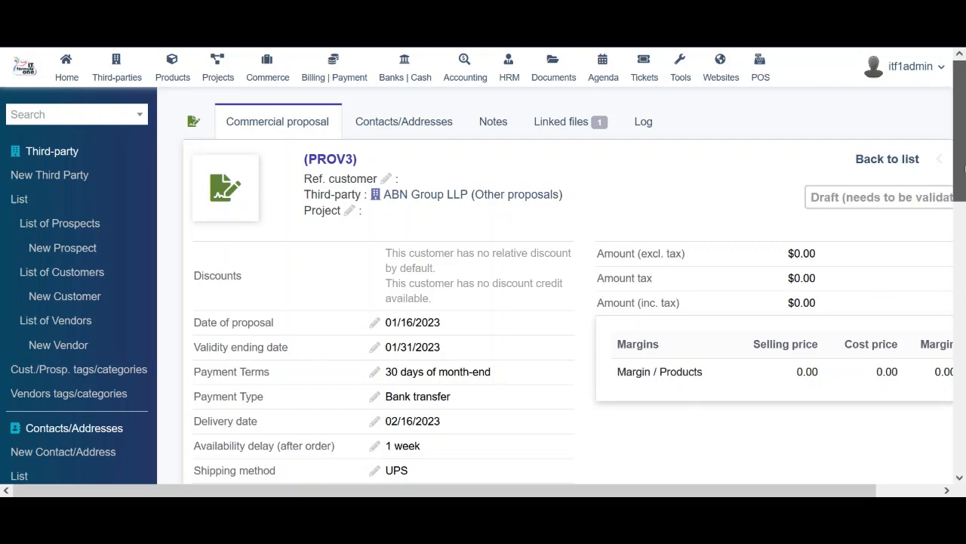
pyautogui.scroll(-3, 965, 182)
pyautogui.scroll(2, 965, 179)
pyautogui.scroll(1, 965, 175)
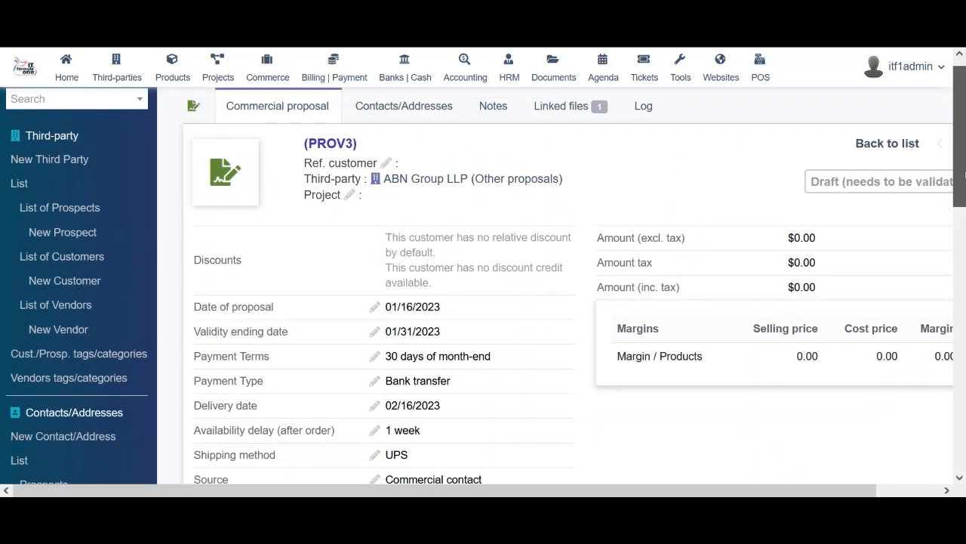
pyautogui.scroll(1, 965, 174)
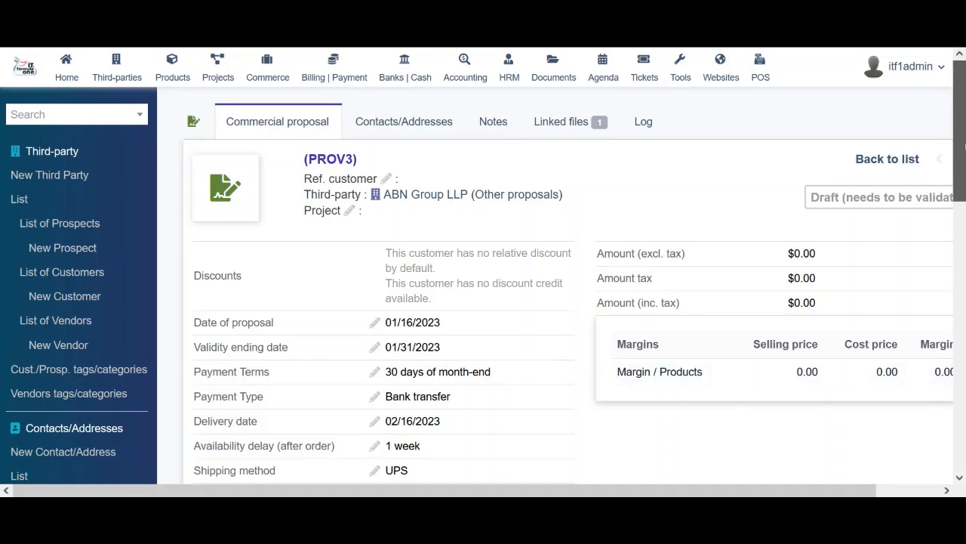
pyautogui.moveTo(965, 145); pyautogui.dragTo(964, 170)
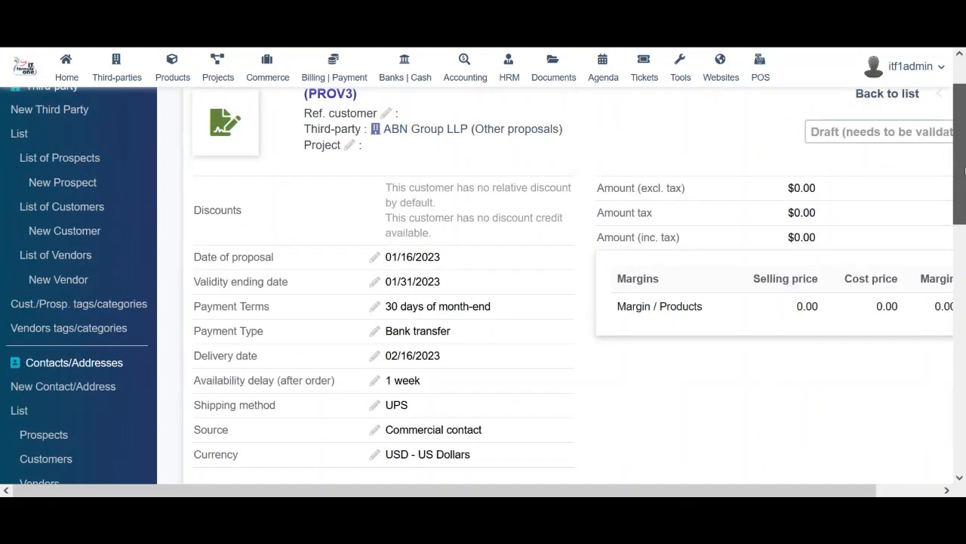
pyautogui.scroll(1, 679, 226)
pyautogui.moveTo(441, 195)
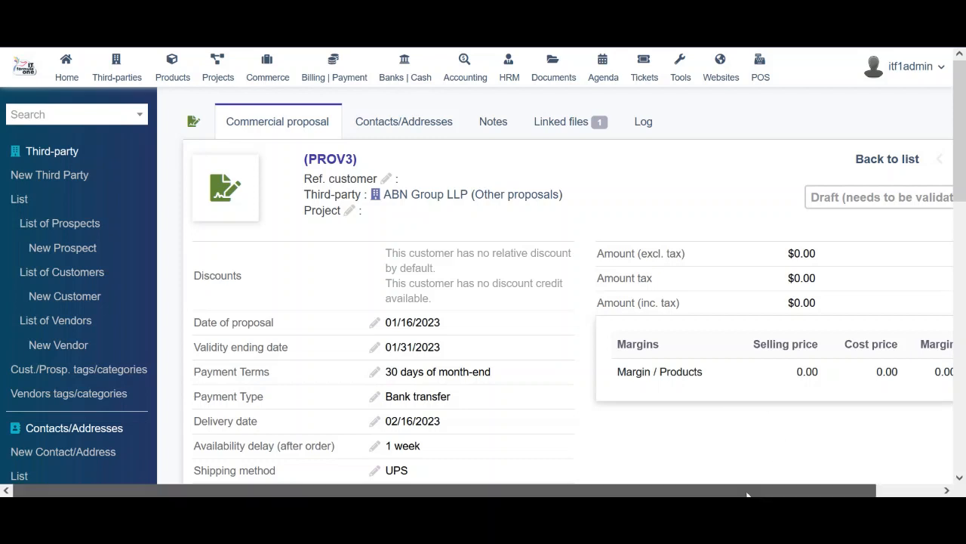
pyautogui.moveTo(809, 490); pyautogui.dragTo(874, 491)
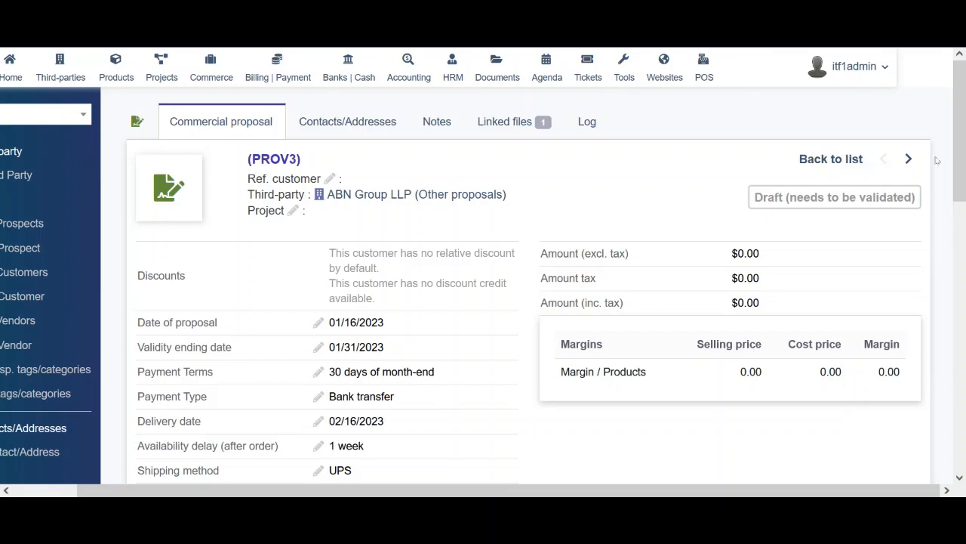
pyautogui.moveTo(960, 153); pyautogui.dragTo(964, 306)
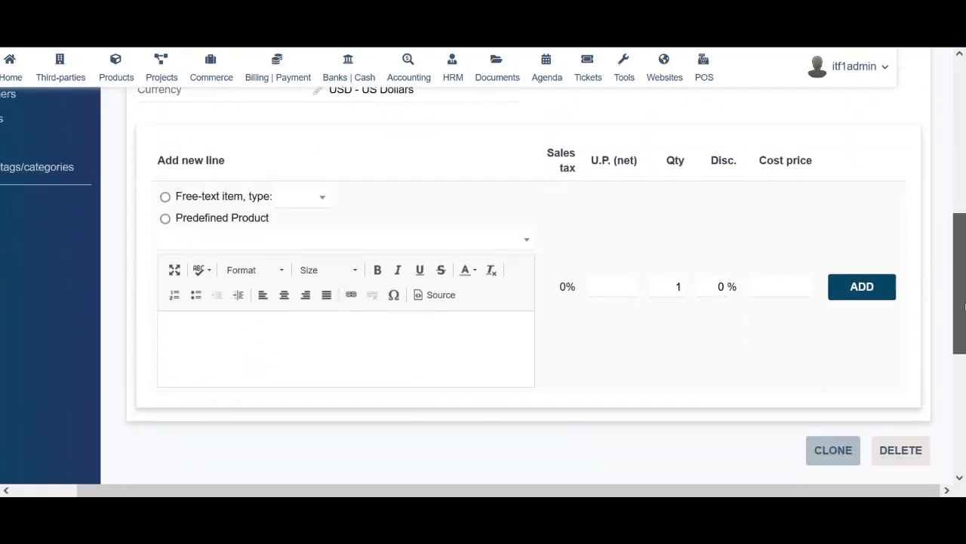
# Add predefined product 123 (iphone X 64gb Gold) at 2,200.00, quantity 1, as the first line
pyautogui.click(189, 217)
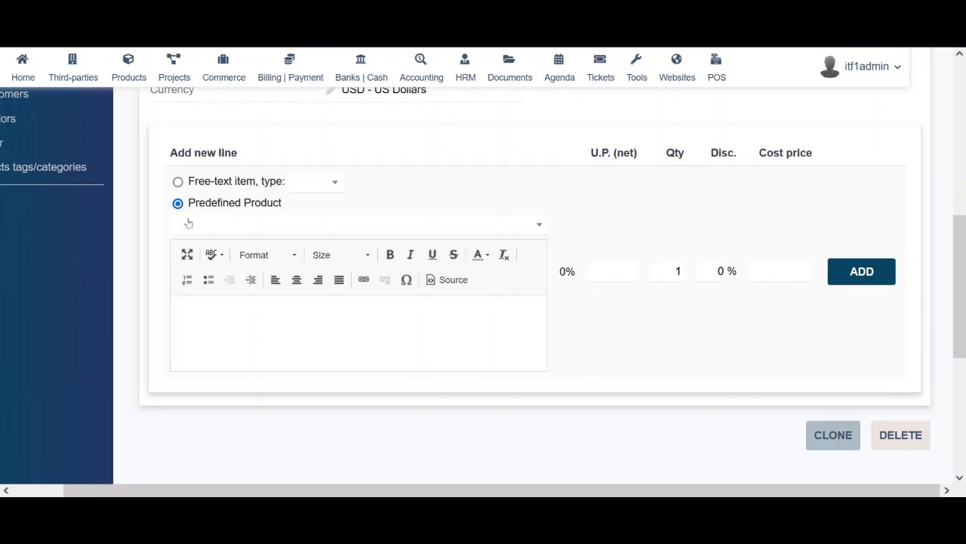
pyautogui.click(270, 225)
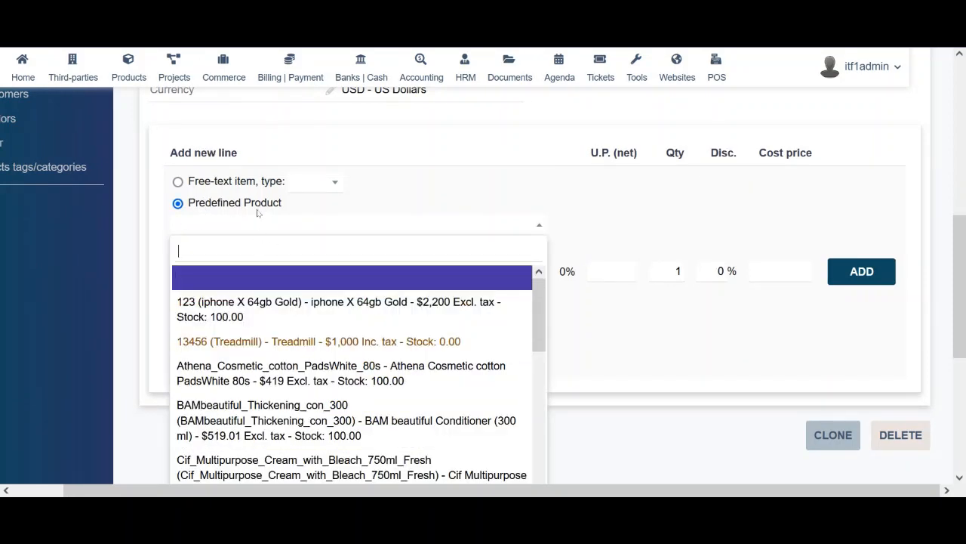
pyautogui.click(238, 180)
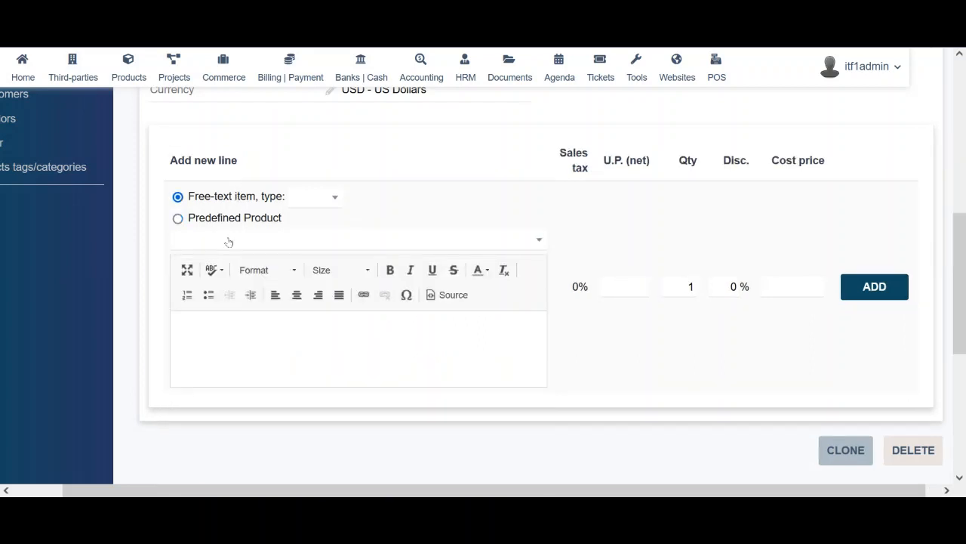
pyautogui.click(225, 247)
pyautogui.click(261, 234)
pyautogui.click(220, 349)
pyautogui.click(683, 289)
pyautogui.click(727, 286)
pyautogui.click(788, 289)
pyautogui.click(291, 238)
pyautogui.click(269, 320)
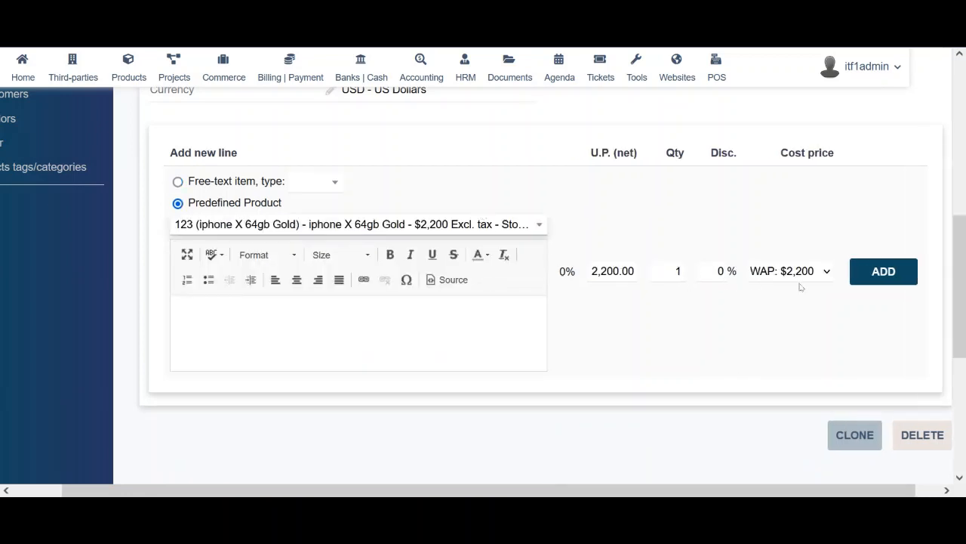
pyautogui.click(874, 270)
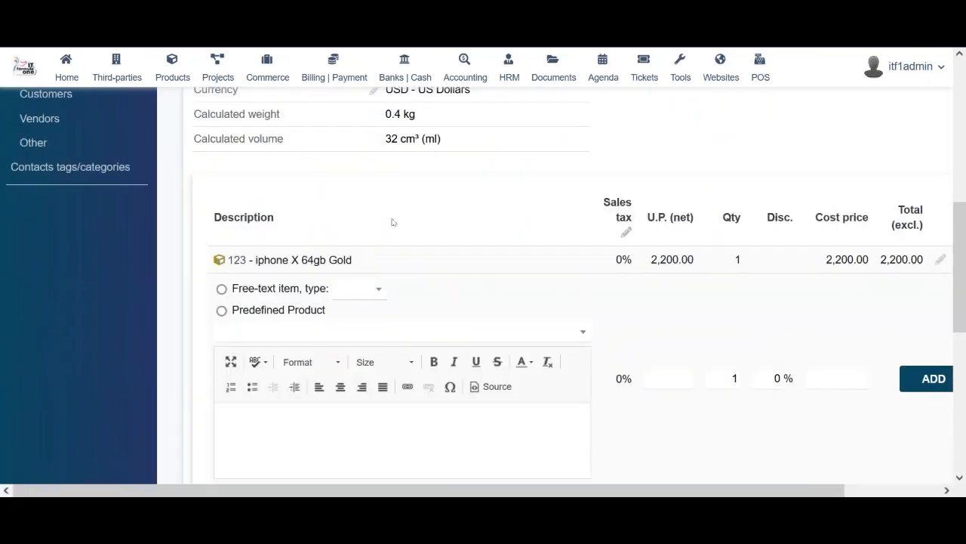
# Add Athena Cosmetic cotton PadsWhite 80s at 419.00, quantity 5, 2% discount, WAP cost price
pyautogui.click(381, 333)
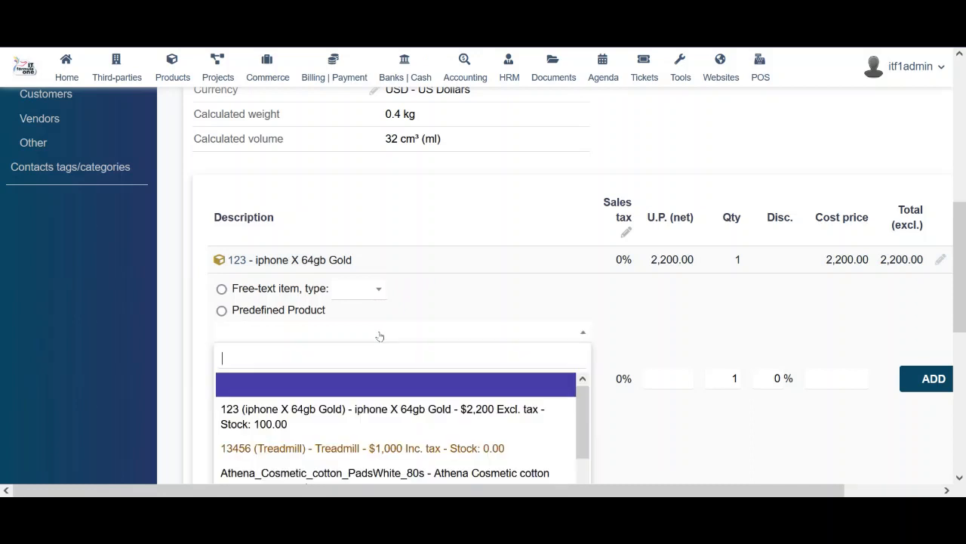
pyautogui.click(304, 476)
pyautogui.scroll(-2, 718, 337)
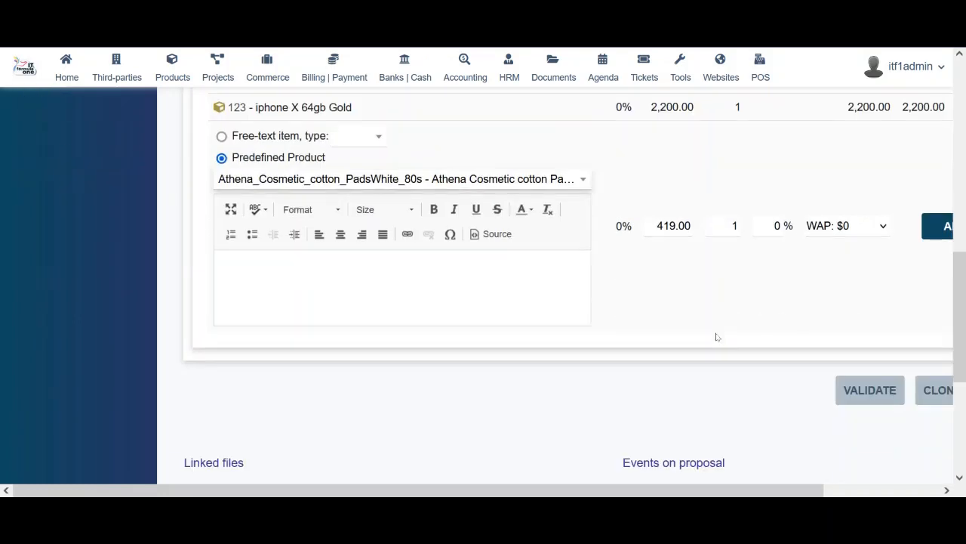
pyautogui.doubleClick(732, 225)
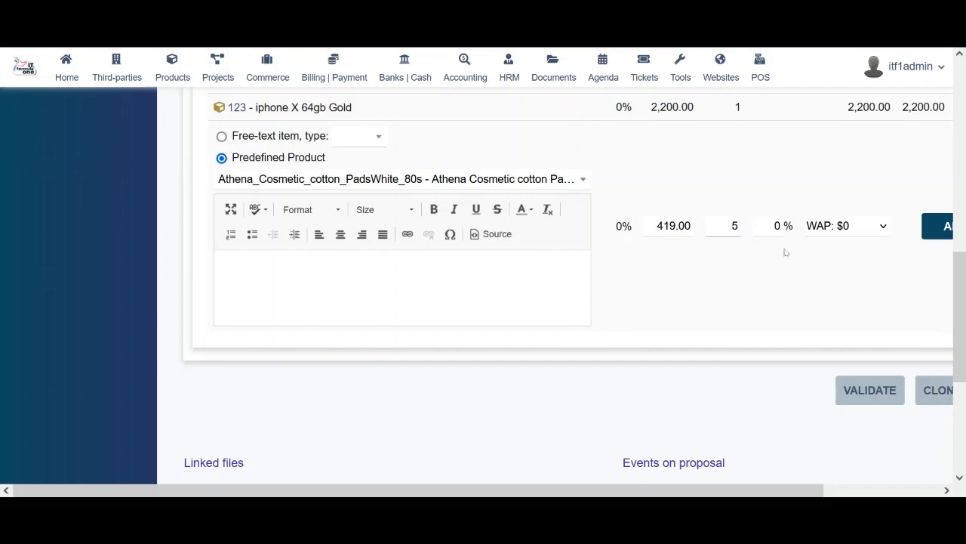
pyautogui.doubleClick(775, 225)
pyautogui.click(878, 230)
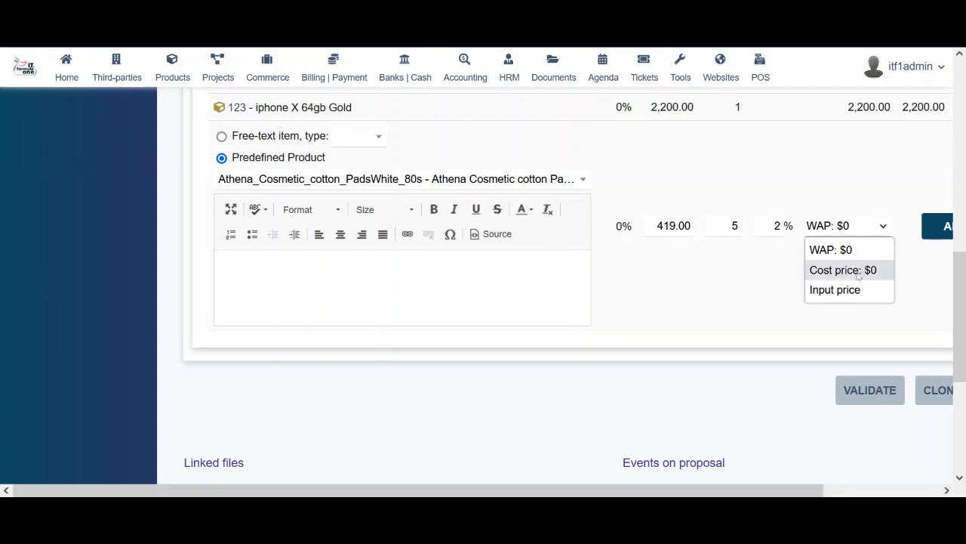
pyautogui.click(772, 290)
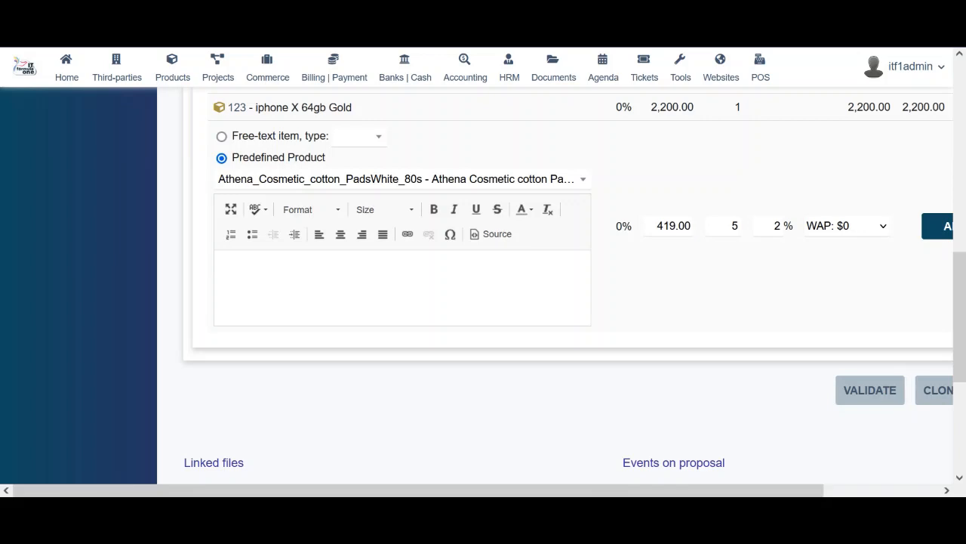
pyautogui.moveTo(793, 489); pyautogui.dragTo(861, 489)
pyautogui.click(892, 226)
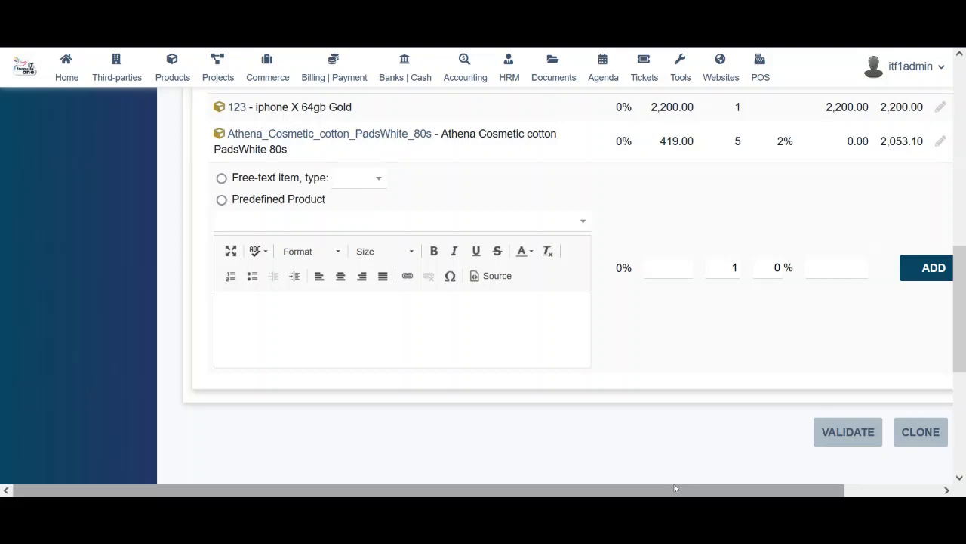
pyautogui.hscroll(2, 906, 408)
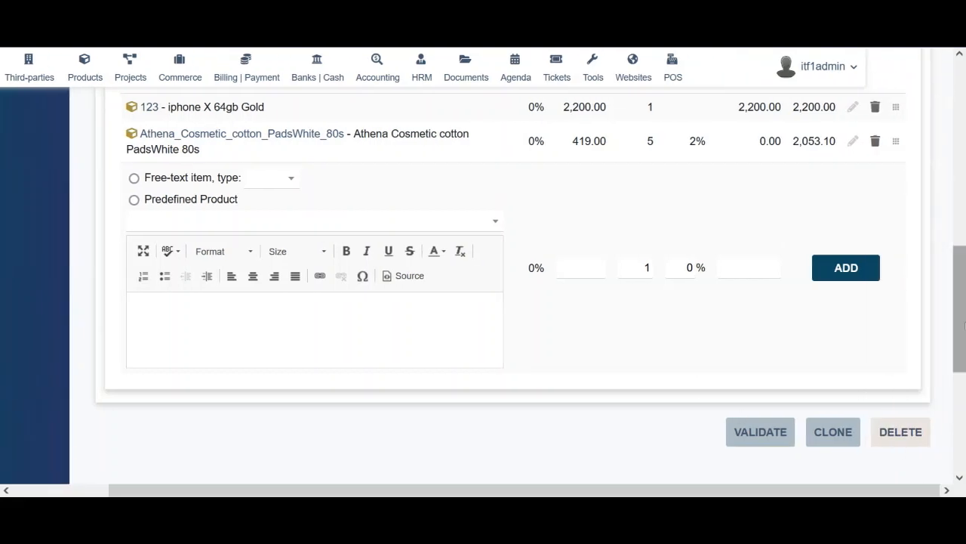
pyautogui.moveTo(959, 325)
pyautogui.mouseDown()
pyautogui.moveTo(964, 141)
pyautogui.moveTo(964, 368)
pyautogui.mouseUp()
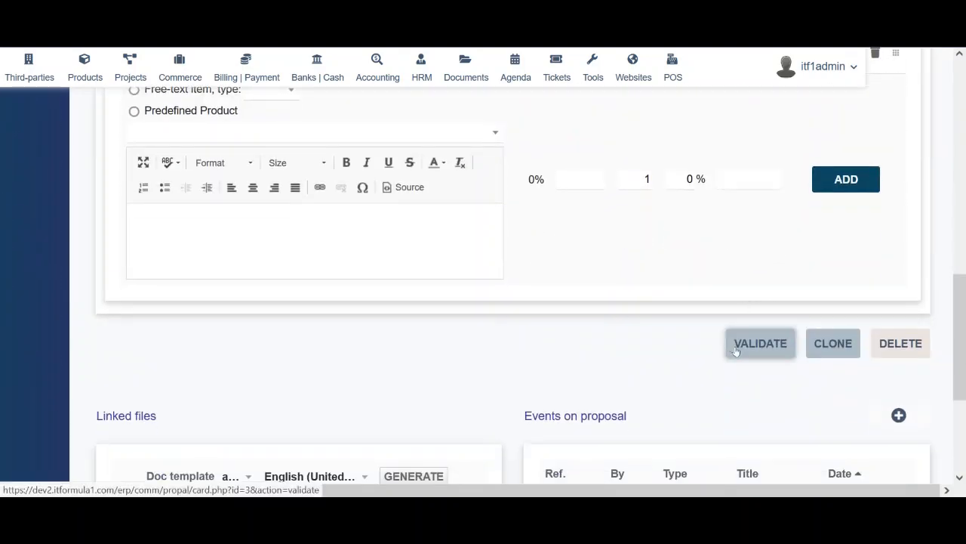
# Validate the draft as PR2301-0003 and review its lines and generated PR2301-0003.pdf
pyautogui.click(760, 344)
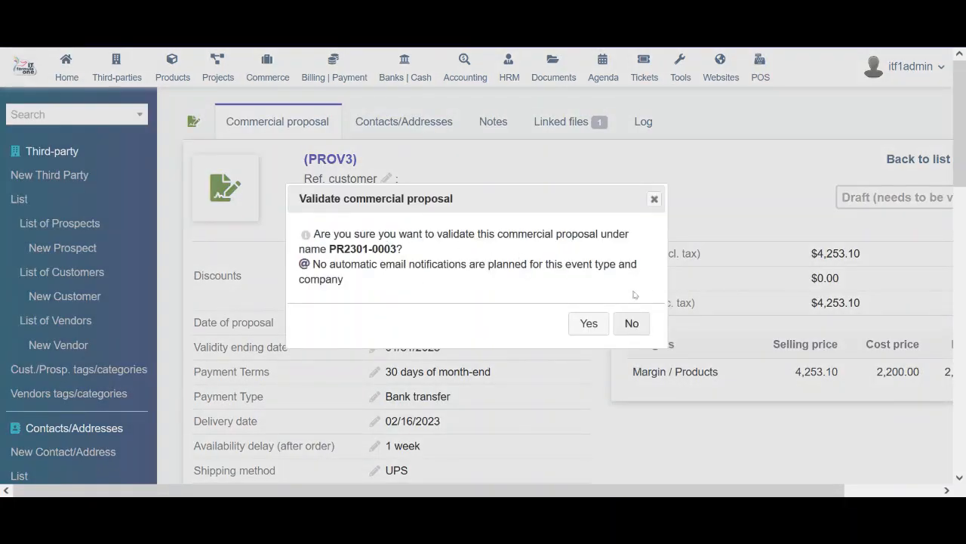
pyautogui.click(593, 329)
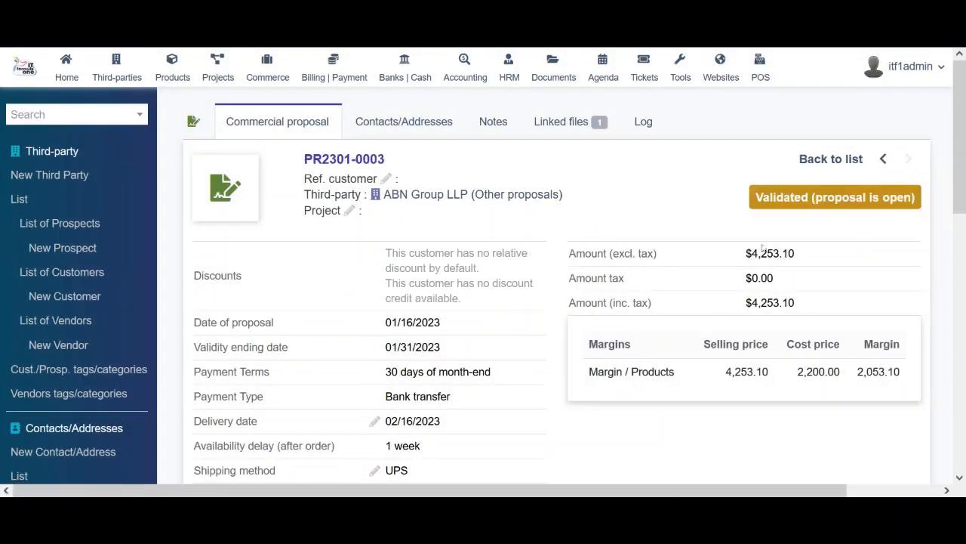
pyautogui.moveTo(770, 198); pyautogui.dragTo(926, 207)
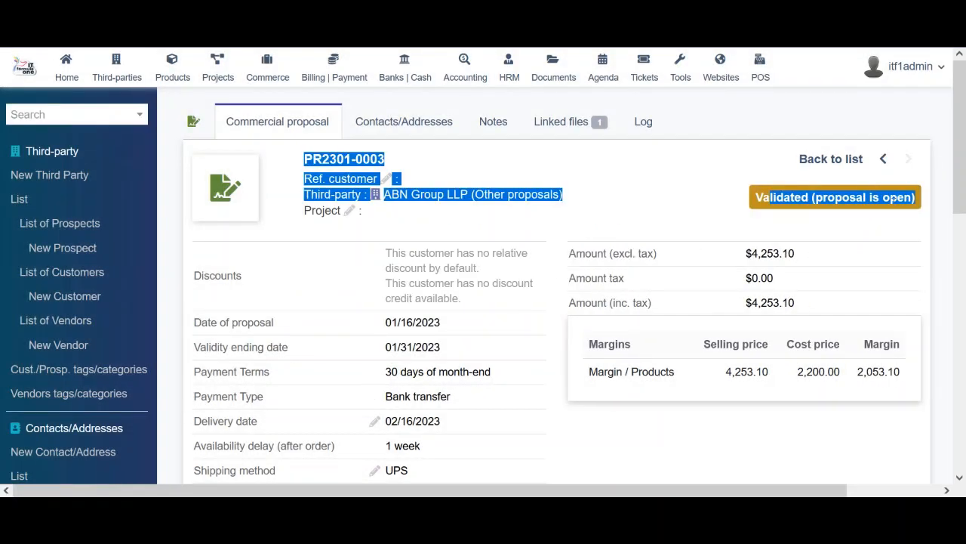
pyautogui.click(879, 200)
pyautogui.moveTo(959, 150); pyautogui.dragTo(965, 339)
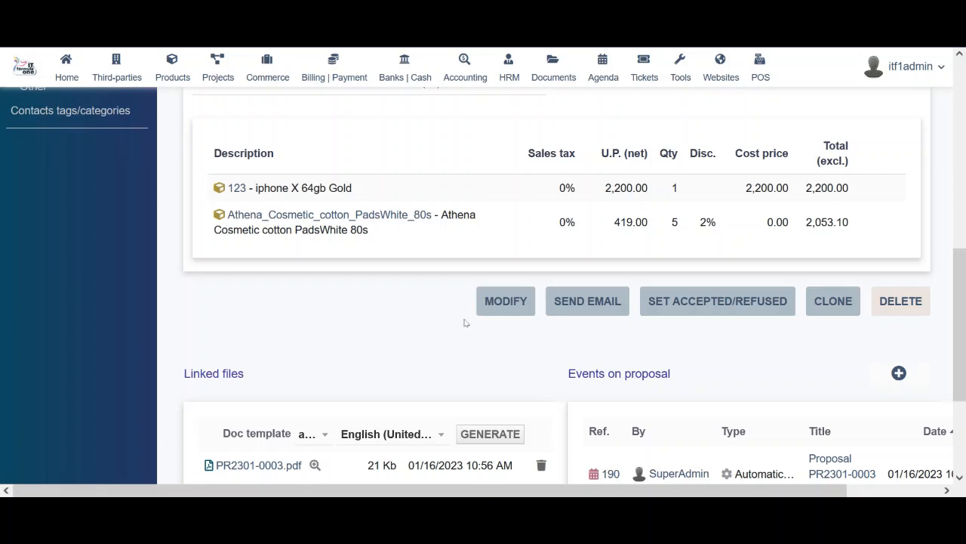
pyautogui.click(699, 308)
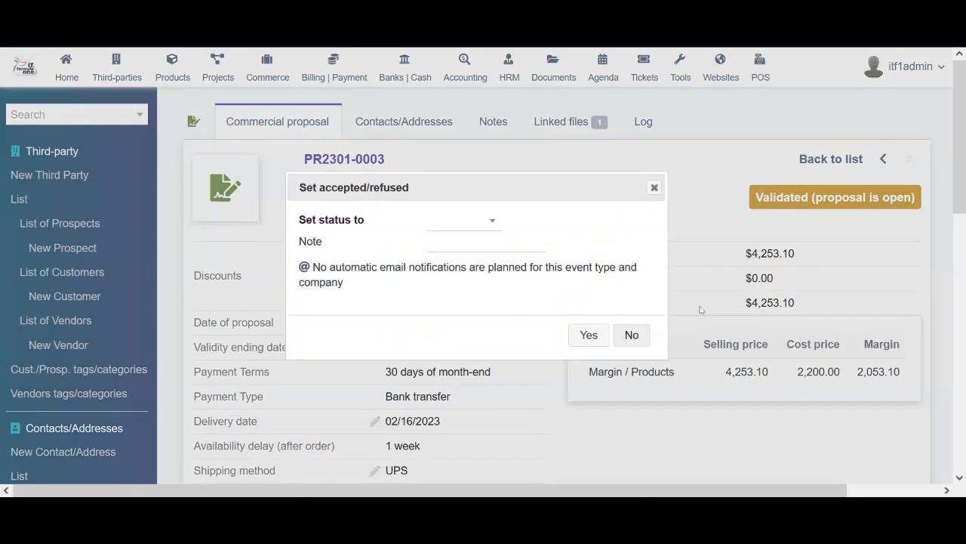
pyautogui.click(487, 228)
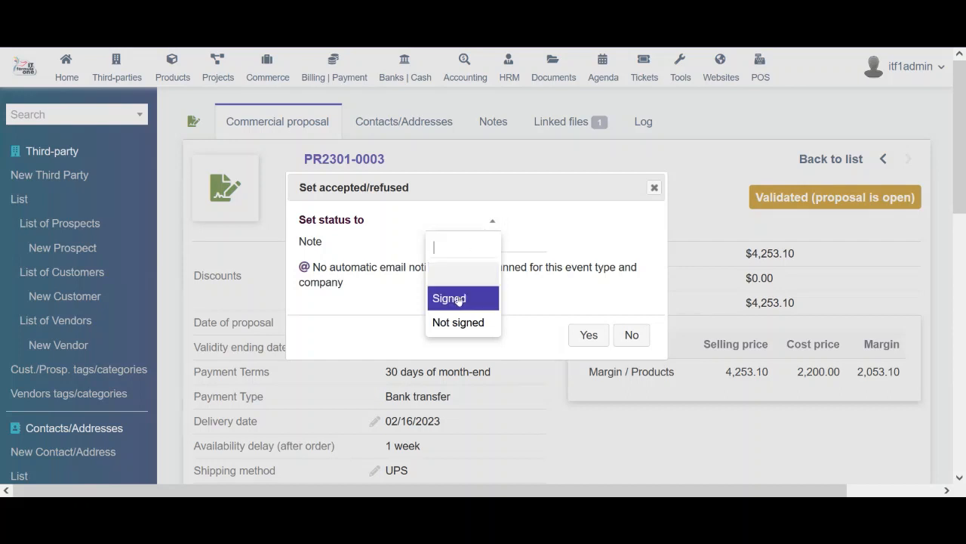
pyautogui.click(544, 264)
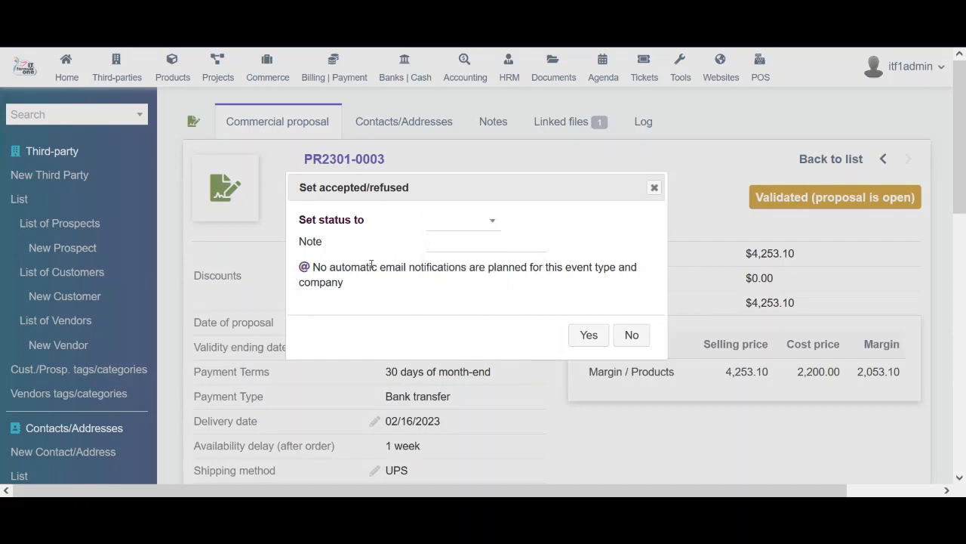
pyautogui.moveTo(375, 266); pyautogui.dragTo(610, 262)
pyautogui.click(610, 264)
pyautogui.click(653, 188)
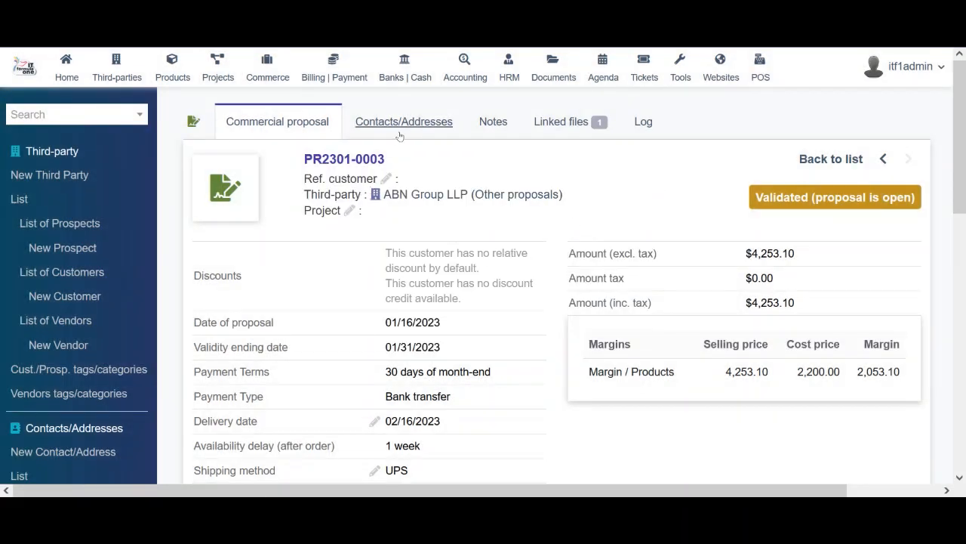
# Look through the proposal's contacts and notes, then its linked files showing PR2301-0003.pdf (21 Kb)
pyautogui.click(422, 127)
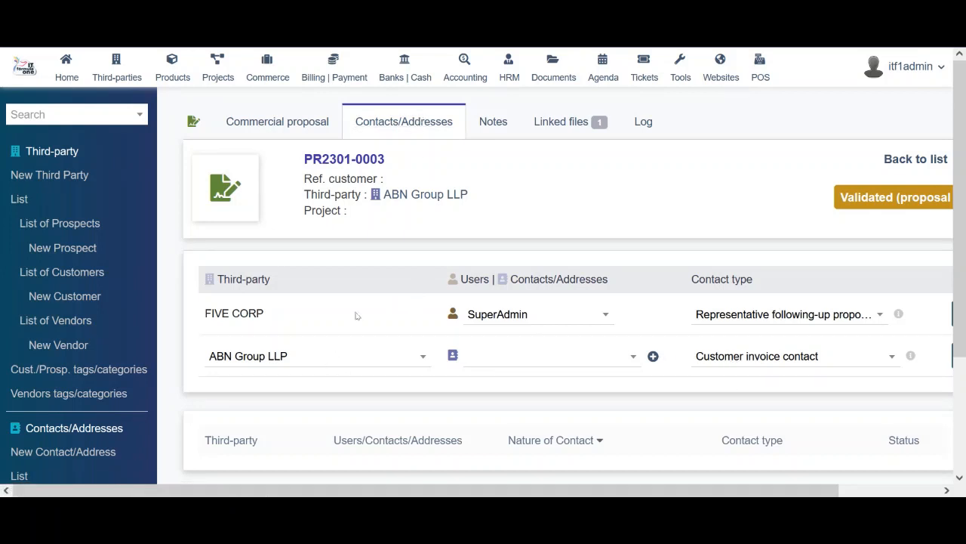
pyautogui.scroll(-2, 455, 390)
pyautogui.scroll(2, 455, 389)
pyautogui.moveTo(678, 491); pyautogui.dragTo(703, 494)
pyautogui.click(504, 122)
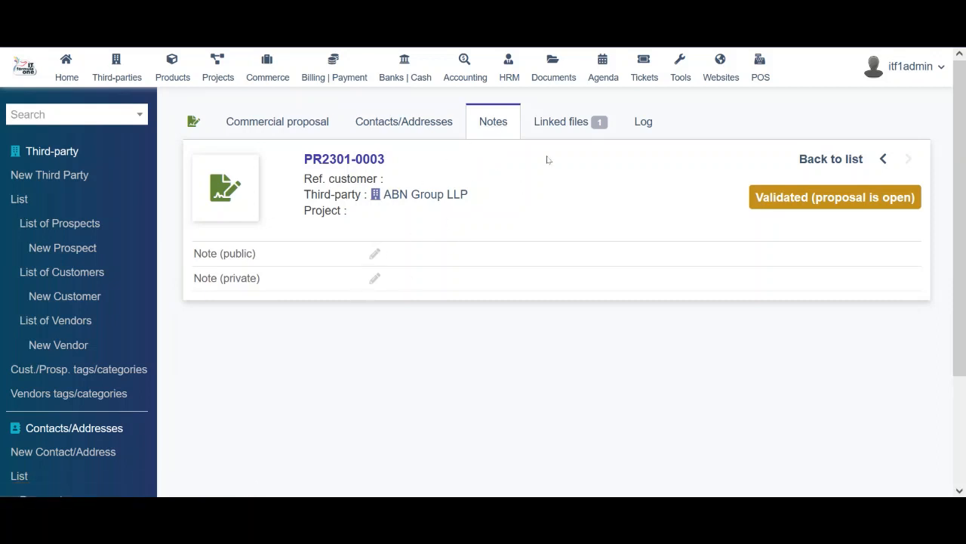
pyautogui.click(558, 121)
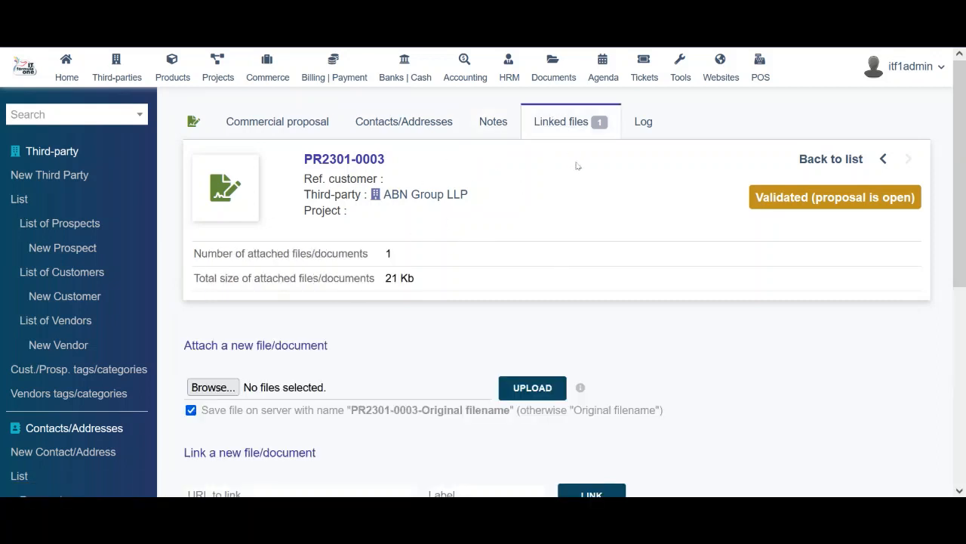
pyautogui.scroll(-5, 691, 364)
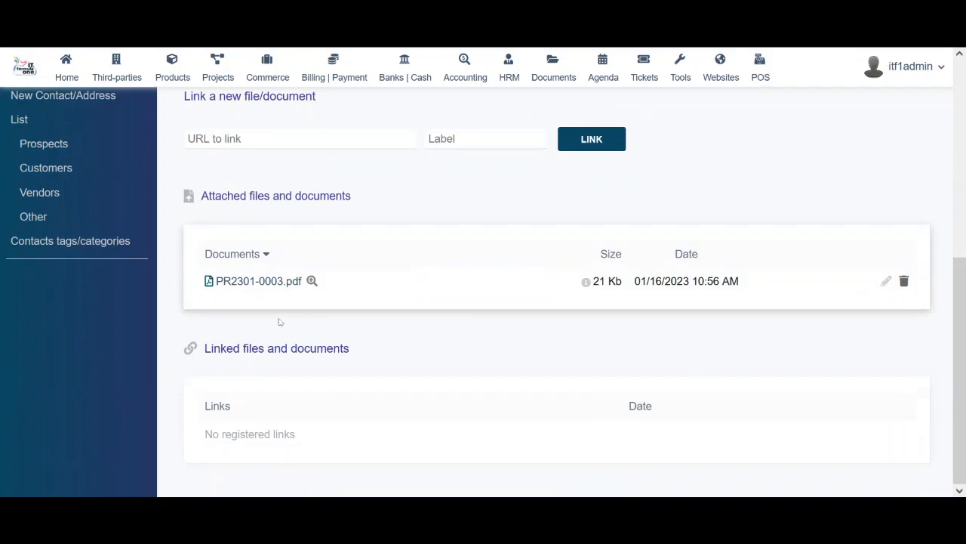
# Preview PR2301-0003.pdf, draw a freehand signature below its acceptance box, and close the preview
pyautogui.click(312, 281)
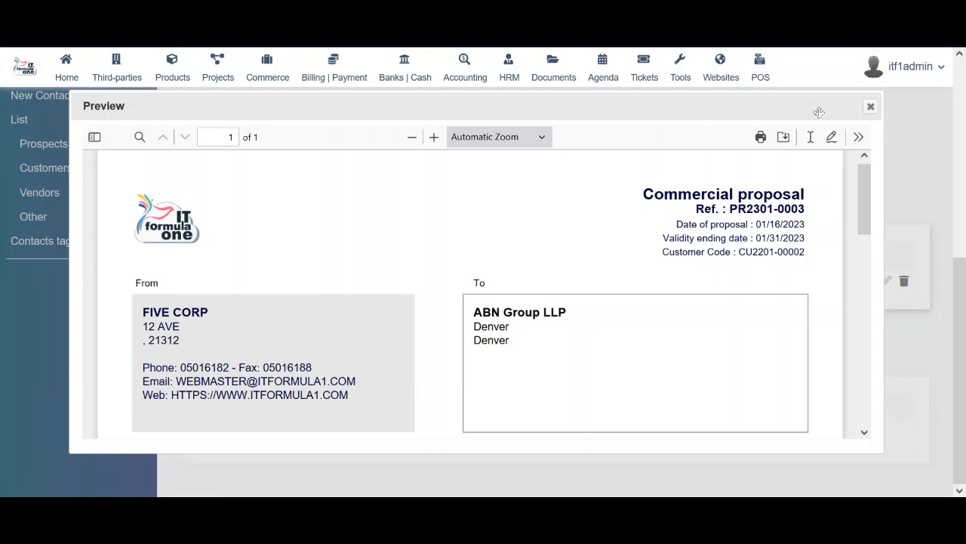
pyautogui.moveTo(820, 100)
pyautogui.mouseDown()
pyautogui.moveTo(840, 59)
pyautogui.moveTo(827, 102)
pyautogui.mouseUp()
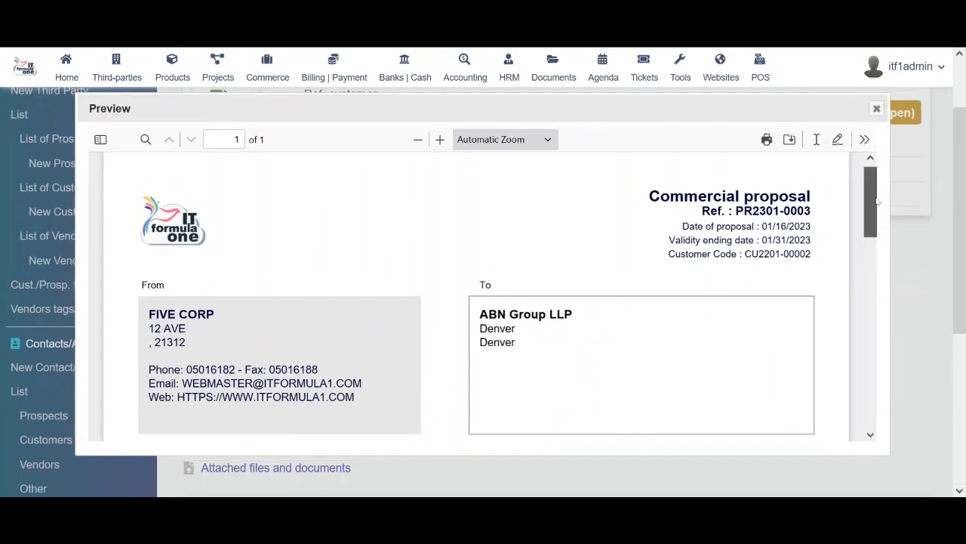
pyautogui.scroll(-1, 877, 194)
pyautogui.moveTo(877, 194)
pyautogui.mouseDown()
pyautogui.moveTo(871, 360)
pyautogui.moveTo(859, 409)
pyautogui.mouseUp()
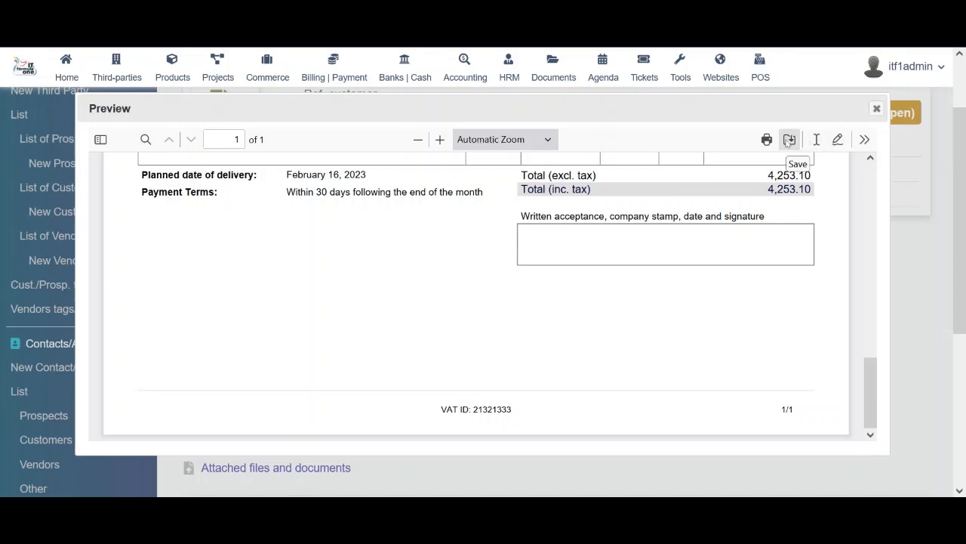
pyautogui.click(838, 139)
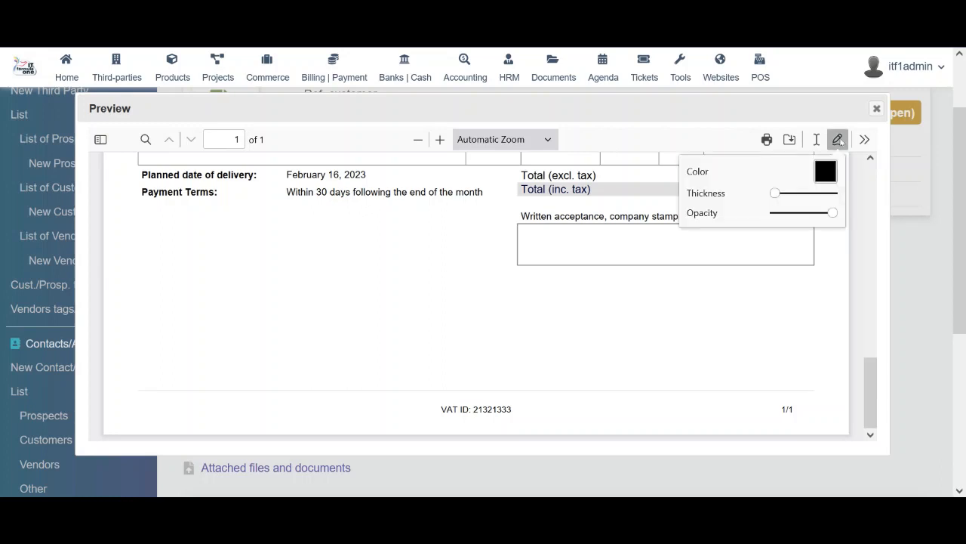
pyautogui.moveTo(651, 320)
pyautogui.mouseDown()
pyautogui.moveTo(738, 291)
pyautogui.moveTo(721, 302)
pyautogui.mouseUp()
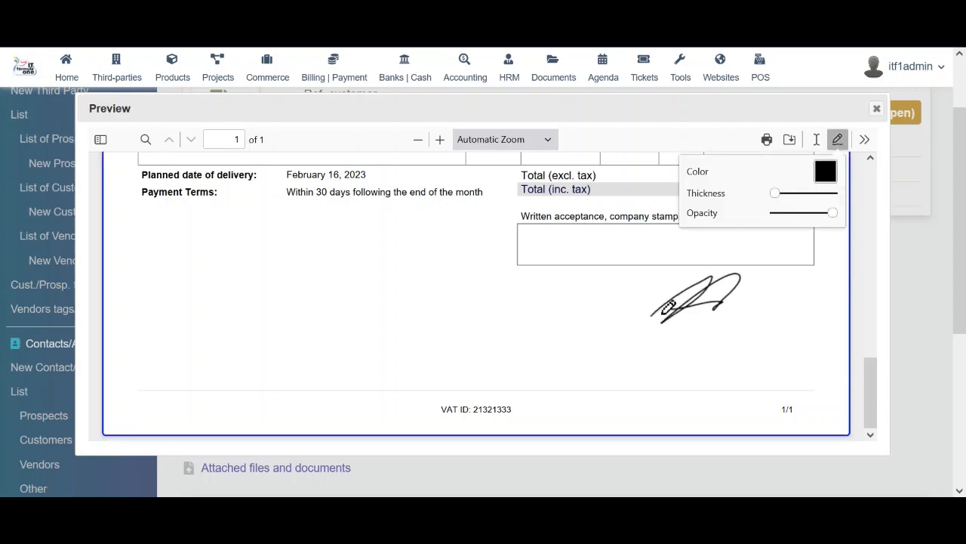
pyautogui.click(876, 108)
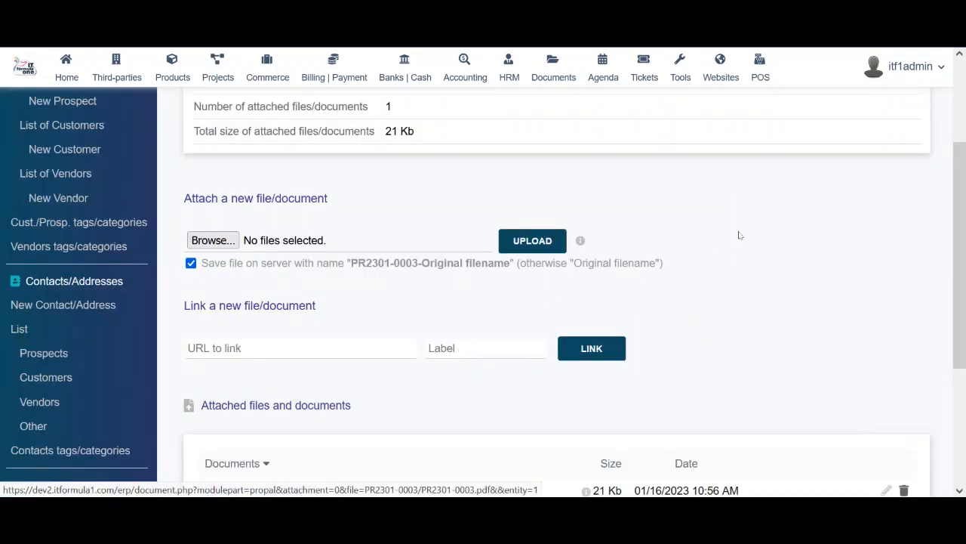
# Start toward the proposal's event log but choose to stay on the linked files page
pyautogui.scroll(-2, 739, 235)
pyautogui.scroll(5, 739, 235)
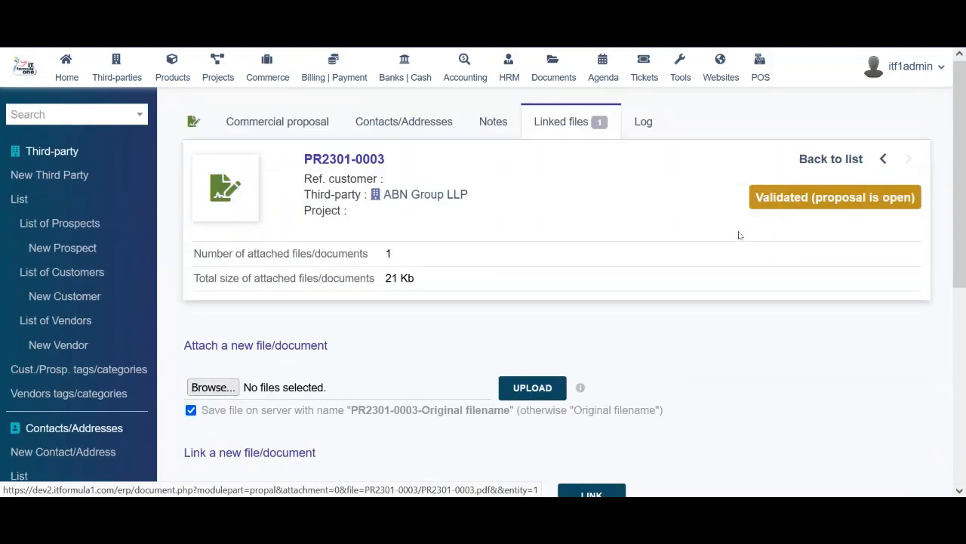
pyautogui.click(644, 122)
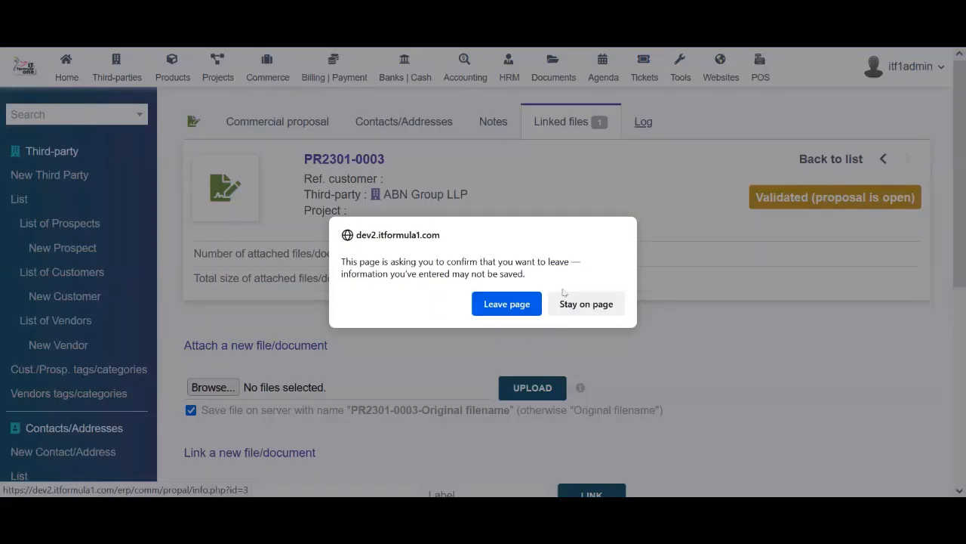
pyautogui.click(583, 304)
# Return to the PR2301-0003 proposal card, confirming you want to leave the linked files page
pyautogui.scroll(-3, 960, 381)
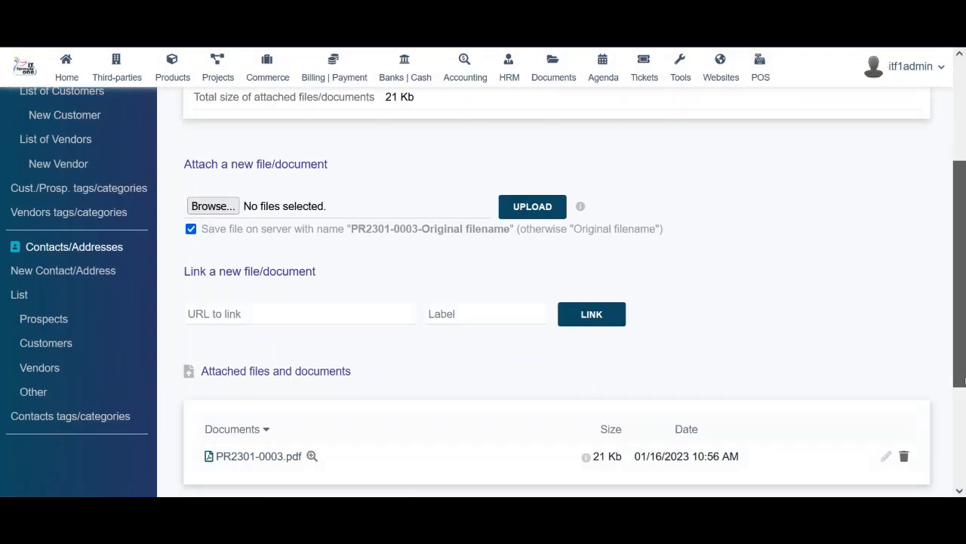
pyautogui.moveTo(961, 382); pyautogui.dragTo(965, 181)
pyautogui.click(307, 124)
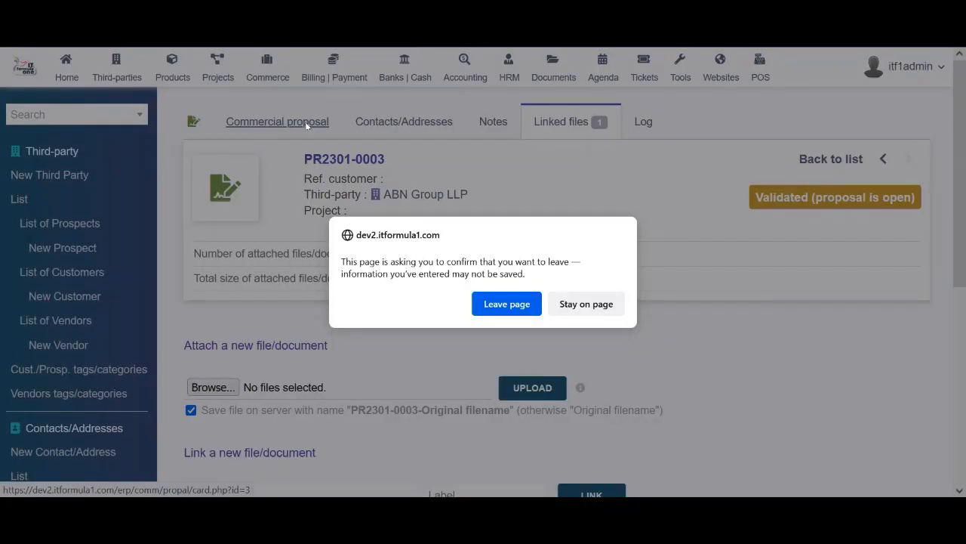
pyautogui.click(504, 305)
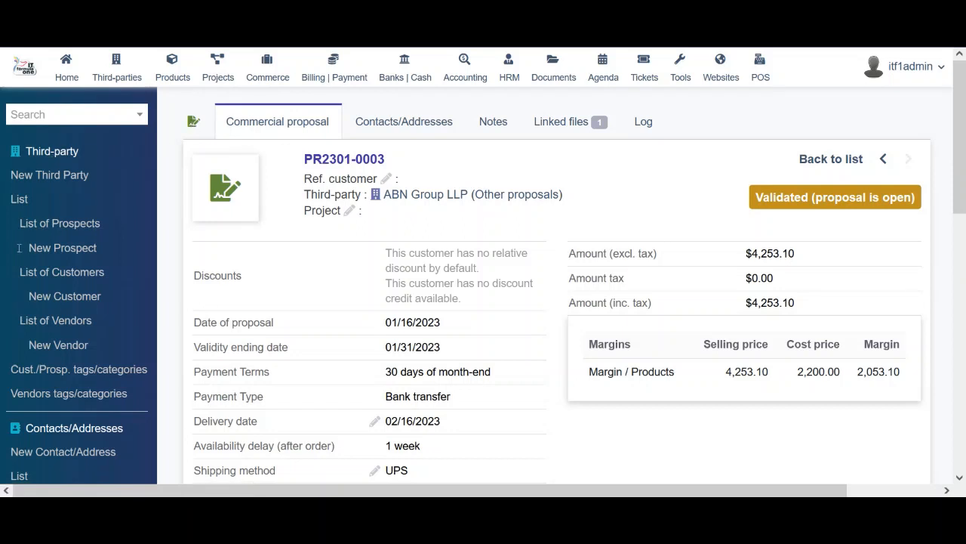
# Open ABN Group LLP's third-party card from the List of Customers
pyautogui.click(65, 281)
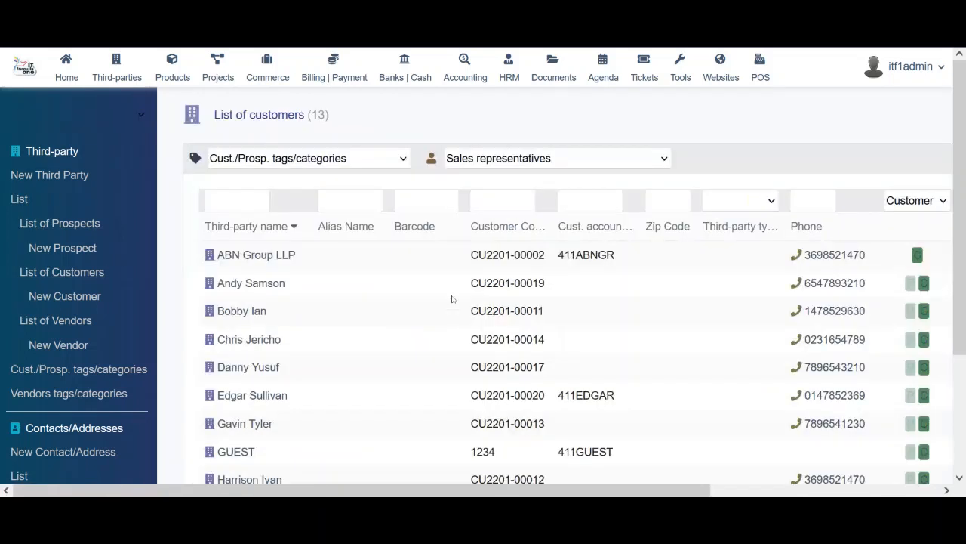
pyautogui.click(256, 255)
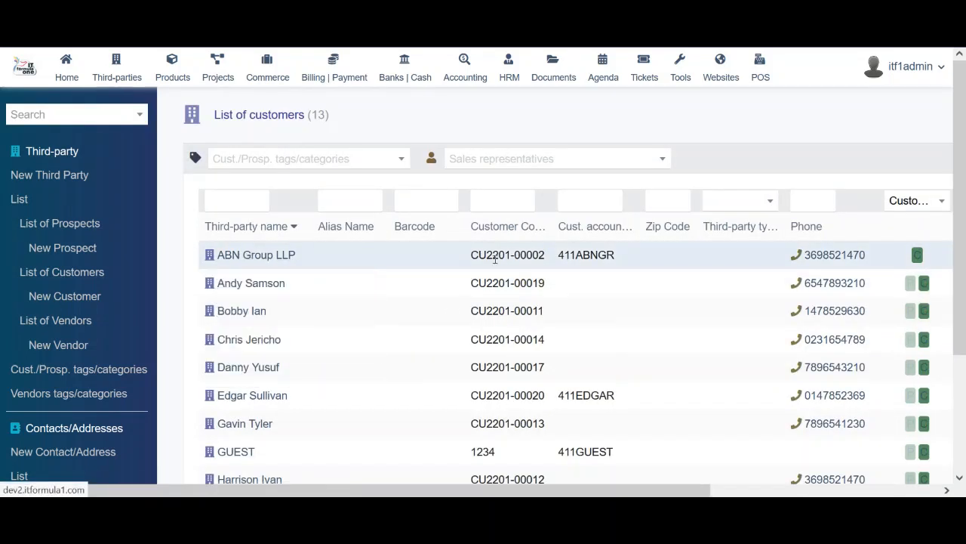
pyautogui.scroll(-10, 495, 263)
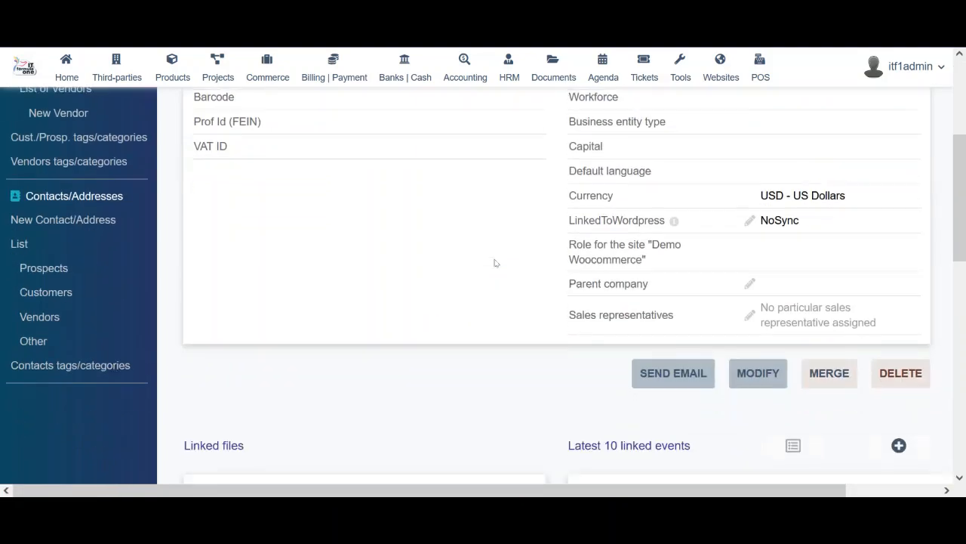
pyautogui.scroll(11, 495, 263)
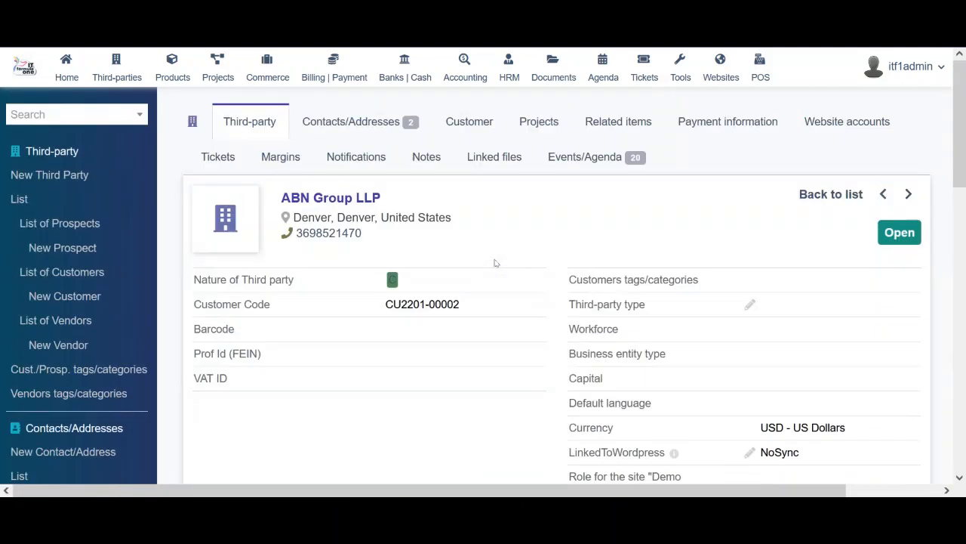
pyautogui.scroll(-4, 495, 263)
pyautogui.scroll(5, 495, 263)
pyautogui.moveTo(965, 129)
pyautogui.mouseDown()
pyautogui.moveTo(964, 264)
pyautogui.moveTo(964, 127)
pyautogui.mouseUp()
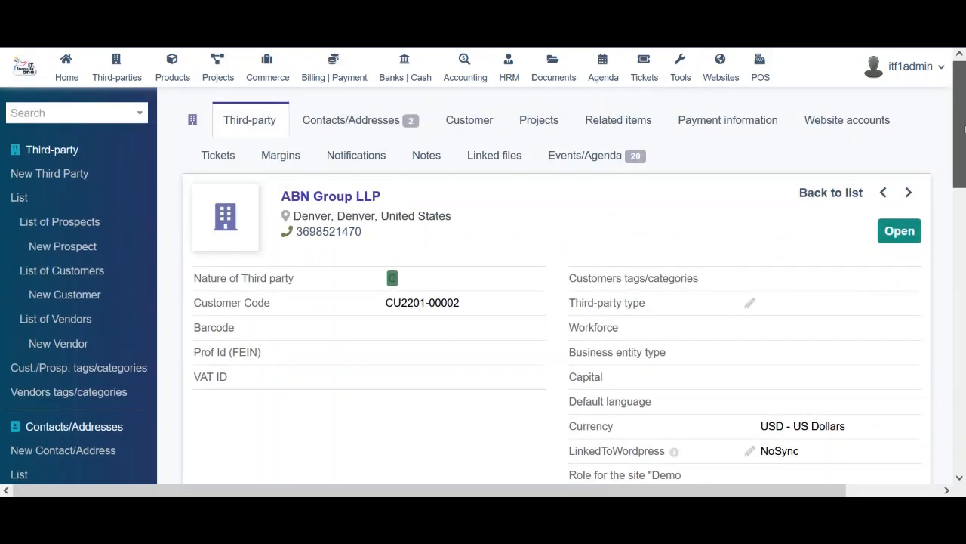
# Show ABN Group LLP's Customer view with its latest proposals, orders and invoices
pyautogui.click(539, 119)
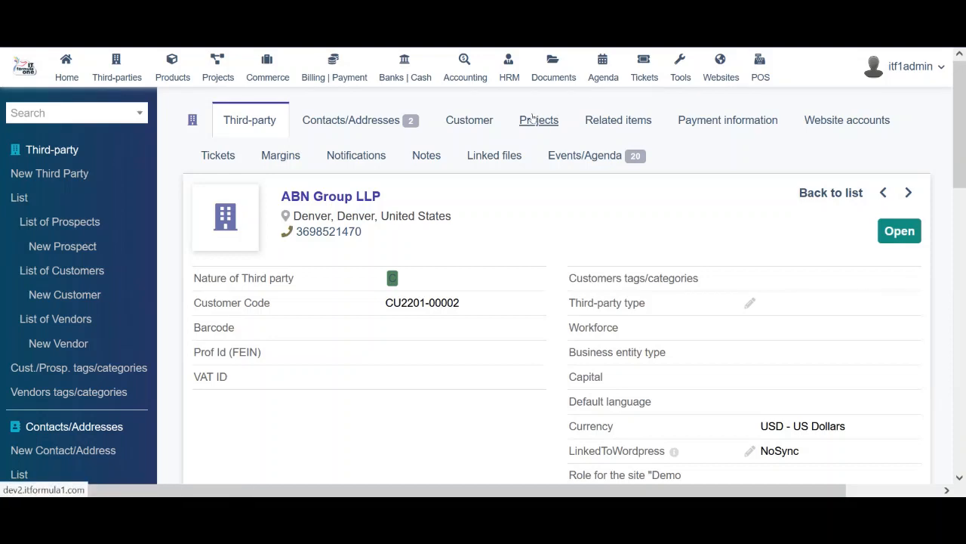
pyautogui.click(485, 123)
pyautogui.moveTo(964, 154); pyautogui.dragTo(964, 399)
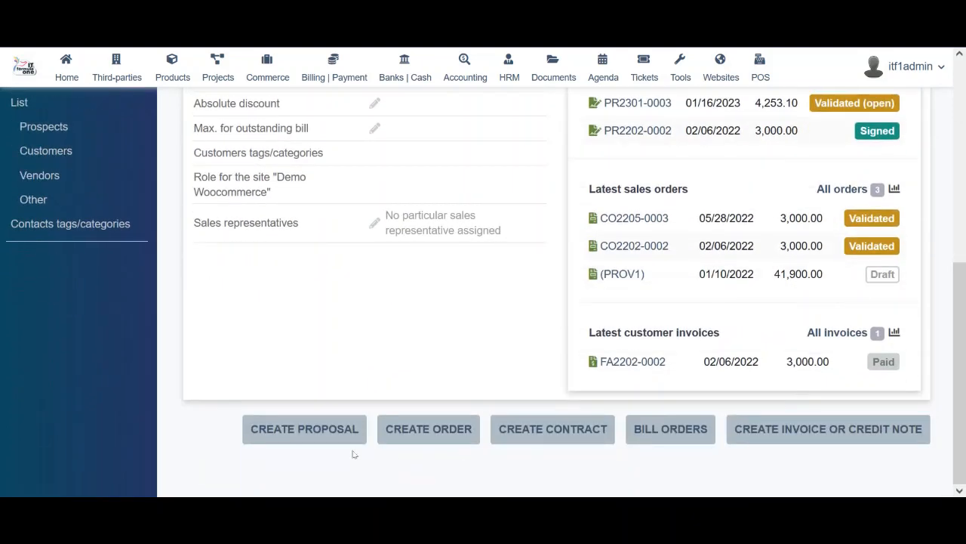
pyautogui.click(427, 433)
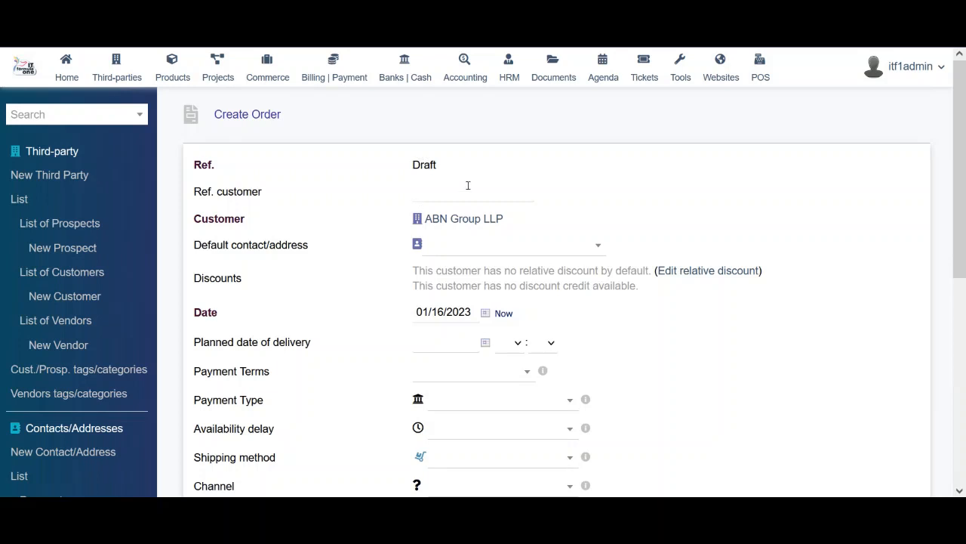
pyautogui.click(475, 247)
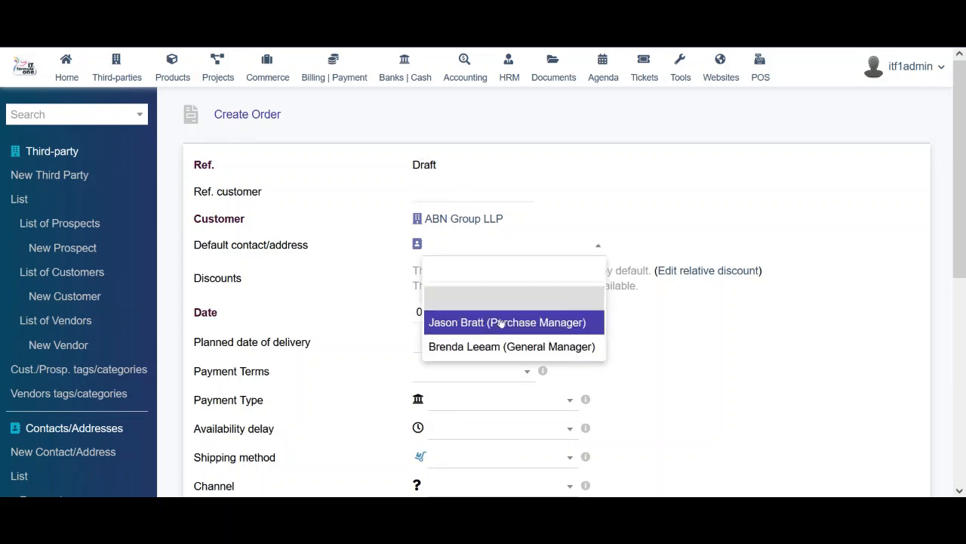
pyautogui.click(740, 302)
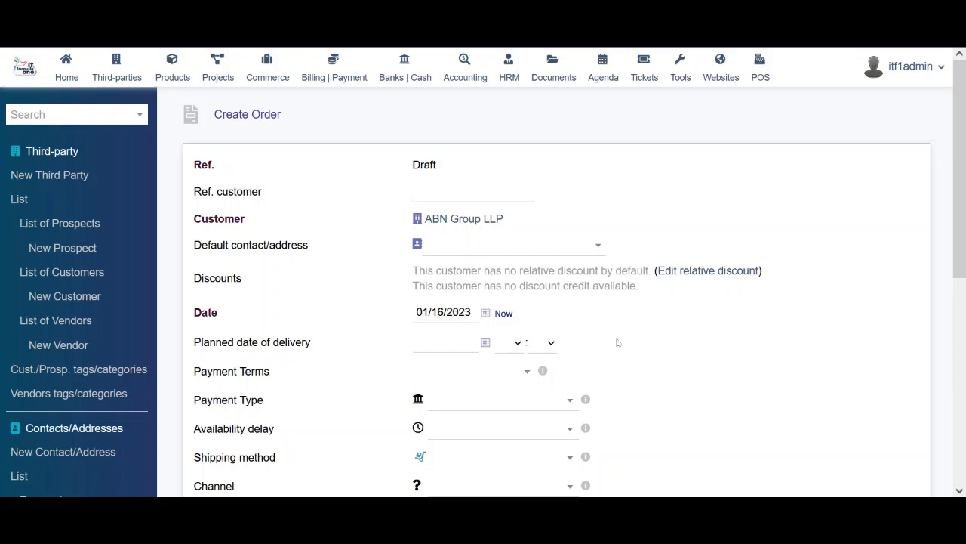
pyautogui.moveTo(963, 224); pyautogui.dragTo(963, 441)
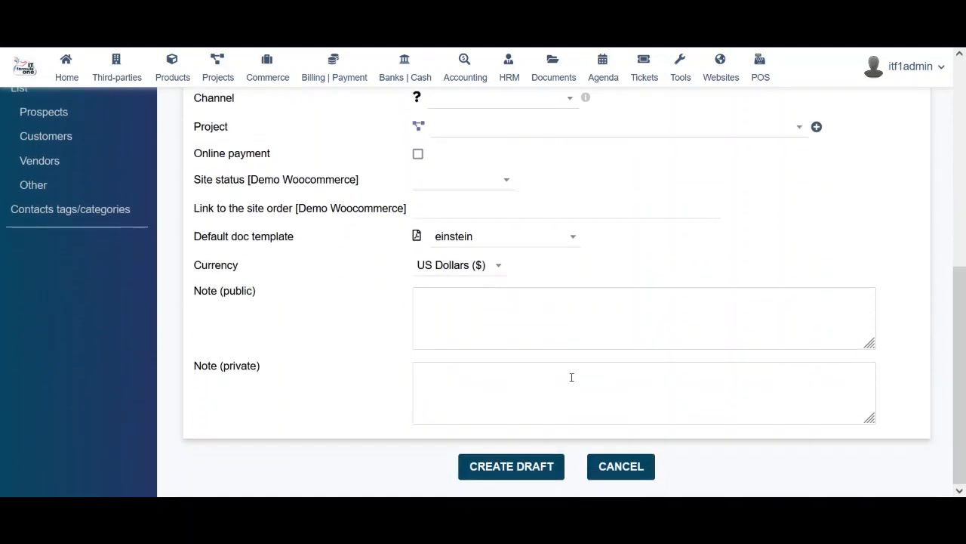
pyautogui.click(613, 468)
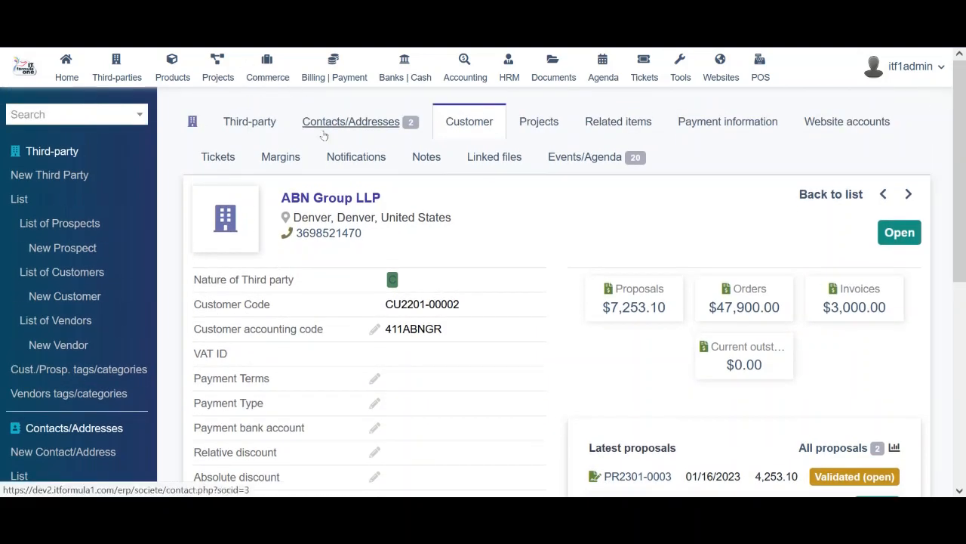
# Look over a new invoice form for ABN Group LLP without saving, then list all third parties
pyautogui.moveTo(962, 141); pyautogui.dragTo(964, 345)
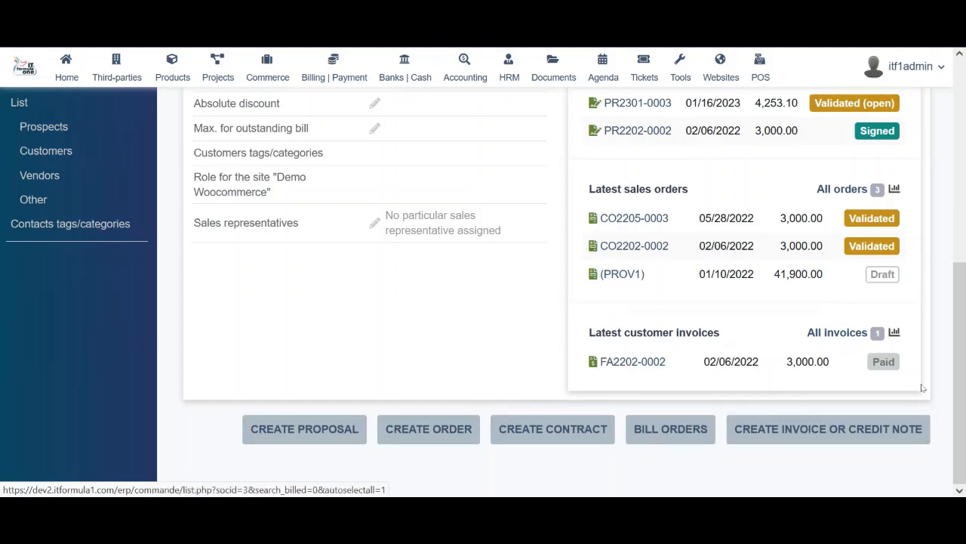
pyautogui.click(826, 429)
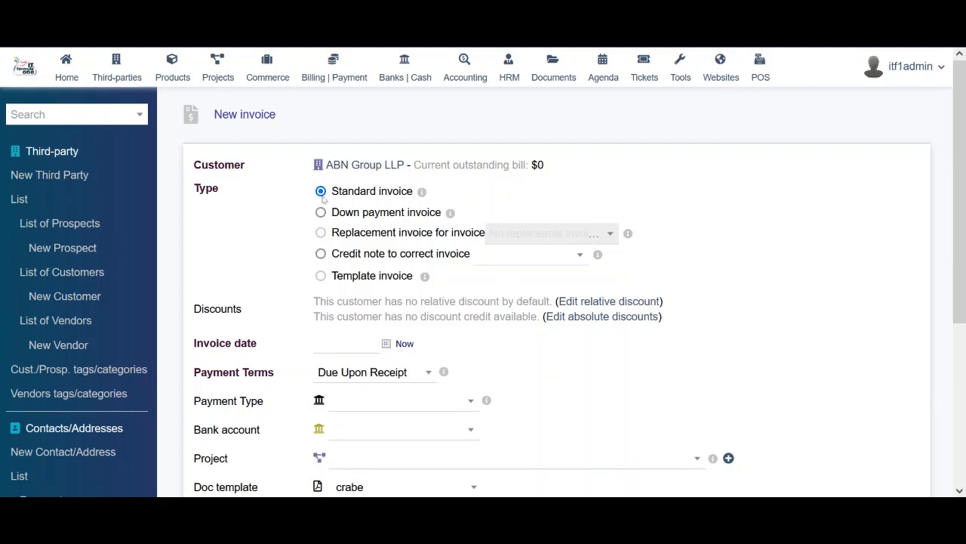
pyautogui.moveTo(963, 183); pyautogui.dragTo(964, 151)
pyautogui.click(13, 204)
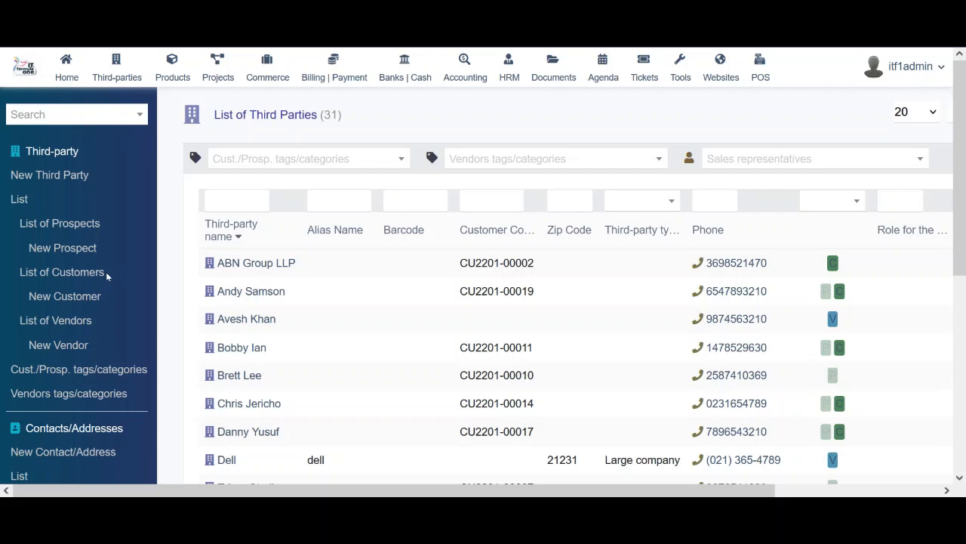
# Open Dell from the List of Vendors, showing vendor code SU2112-00001 and CAD - CAN Dollars currency
pyautogui.click(71, 320)
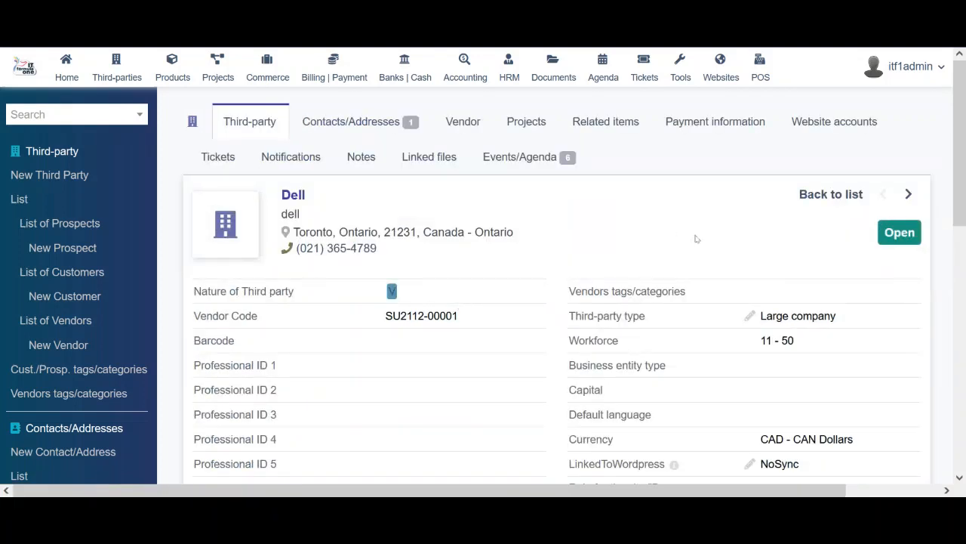
pyautogui.hotkey('ctrl', '-')
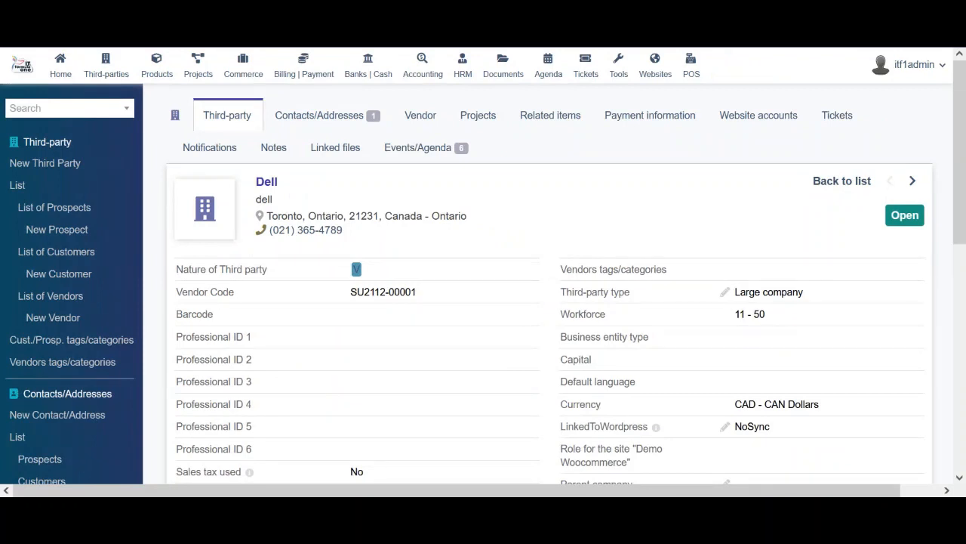
pyautogui.hotkey('ctrl', '+')
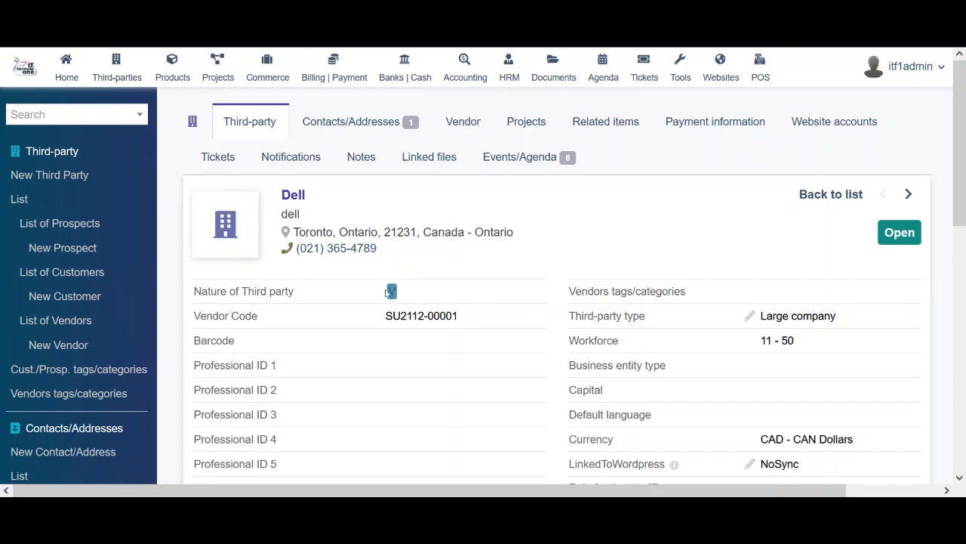
pyautogui.moveTo(385, 292); pyautogui.dragTo(428, 291)
pyautogui.moveTo(958, 167); pyautogui.dragTo(964, 226)
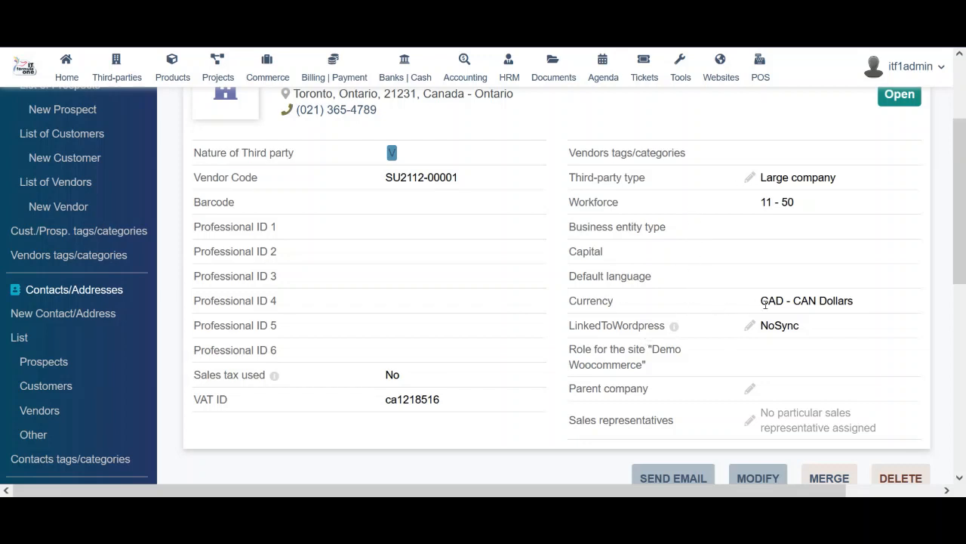
pyautogui.moveTo(765, 302); pyautogui.dragTo(861, 308)
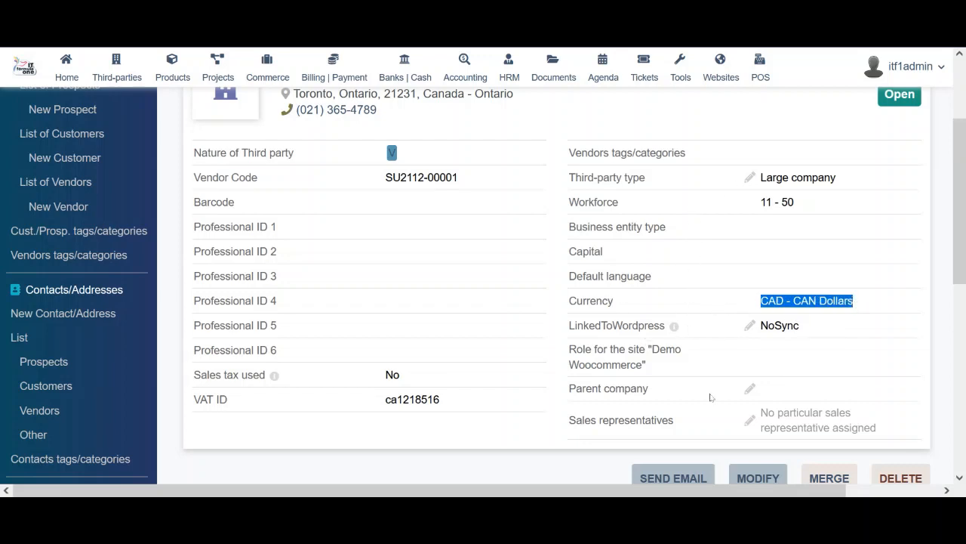
pyautogui.moveTo(963, 253); pyautogui.dragTo(962, 166)
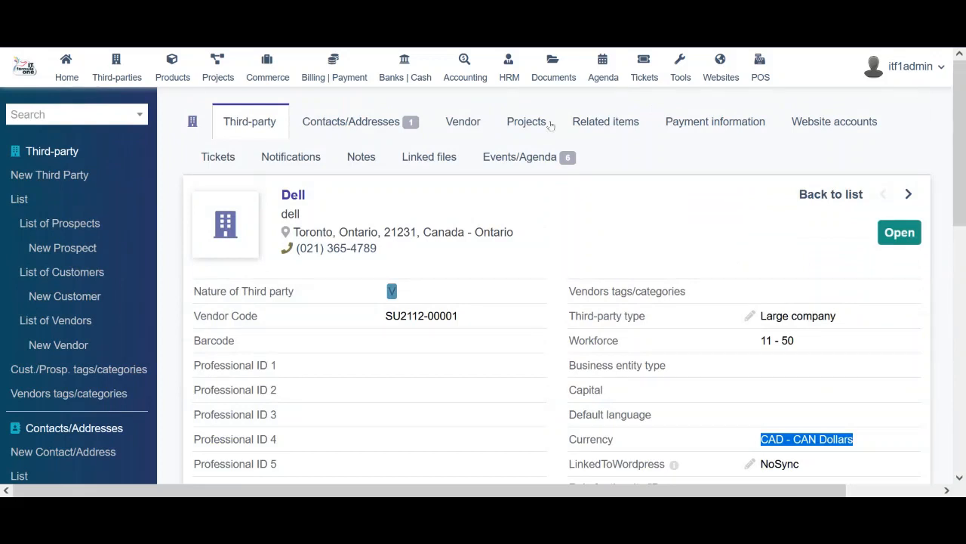
# Show Dell's contacts, then its Vendor tab listing Treadmill, iphone 13 xs and price request RQ2201-0001
pyautogui.click(351, 121)
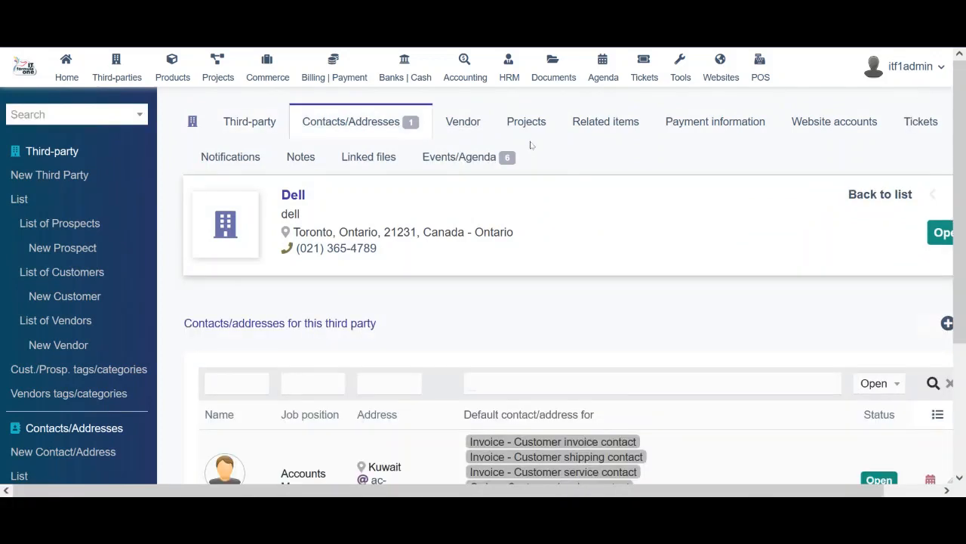
pyautogui.moveTo(964, 151)
pyautogui.mouseDown()
pyautogui.moveTo(965, 276)
pyautogui.moveTo(965, 151)
pyautogui.mouseUp()
pyautogui.click(459, 123)
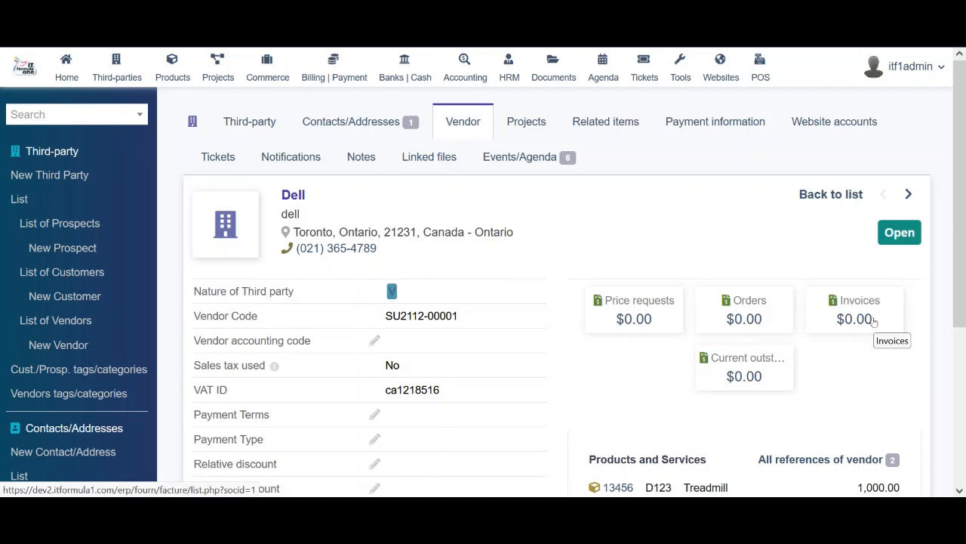
pyautogui.scroll(-2, 770, 329)
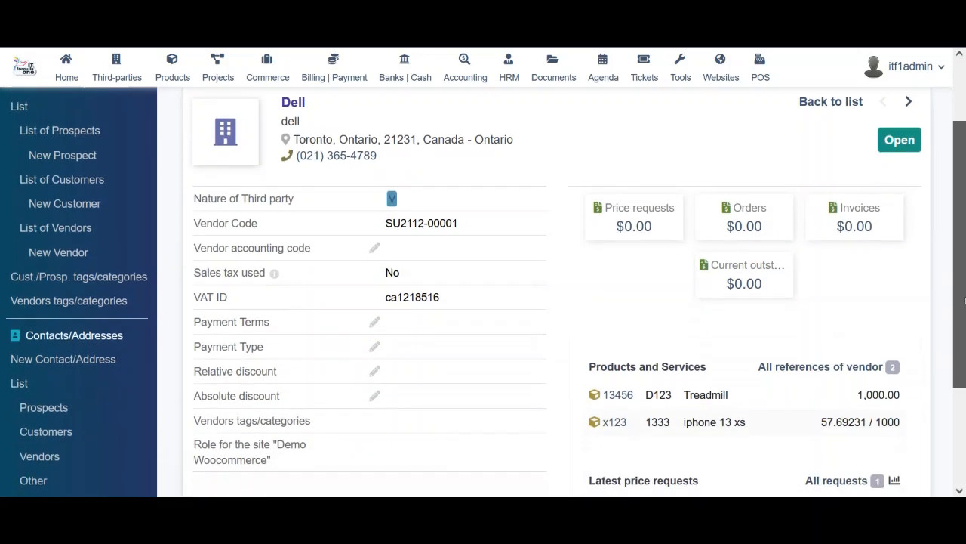
pyautogui.moveTo(960, 251); pyautogui.dragTo(964, 293)
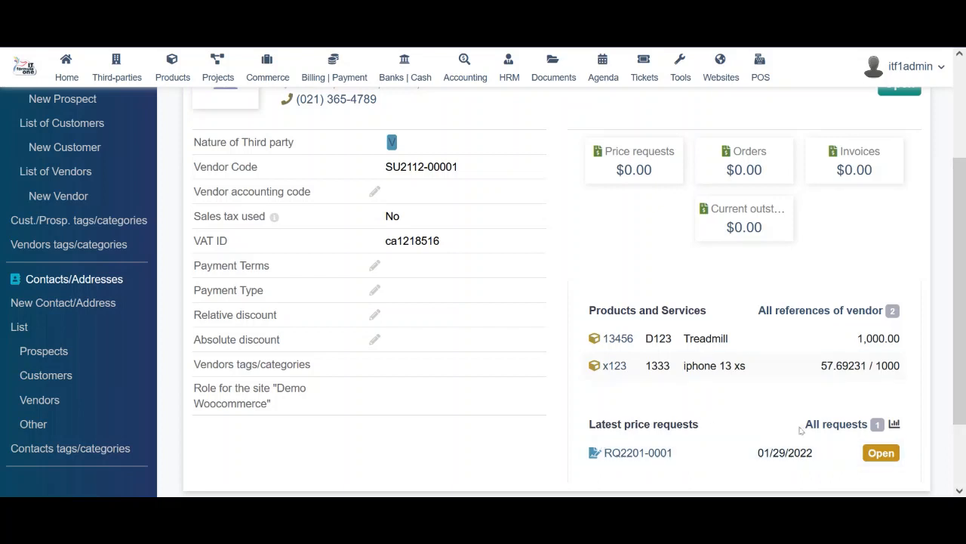
# Open price request RQ2201-0001 and preview its PDF, highlighting the reference number
pyautogui.click(638, 453)
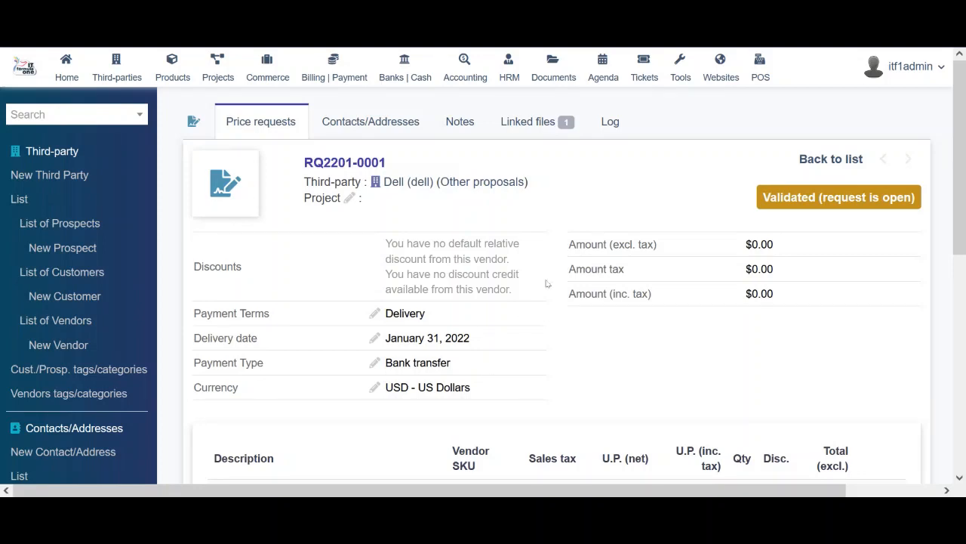
pyautogui.moveTo(960, 140); pyautogui.dragTo(959, 338)
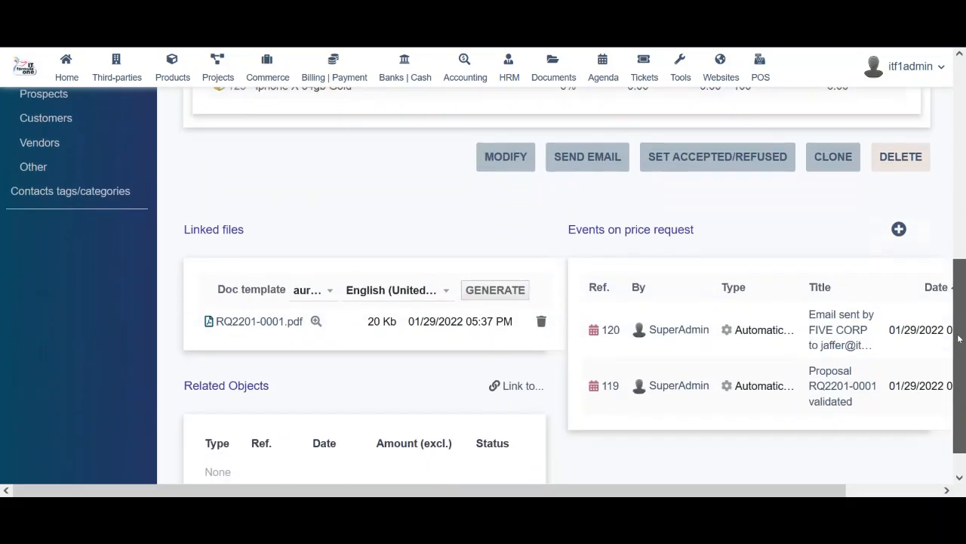
pyautogui.click(317, 321)
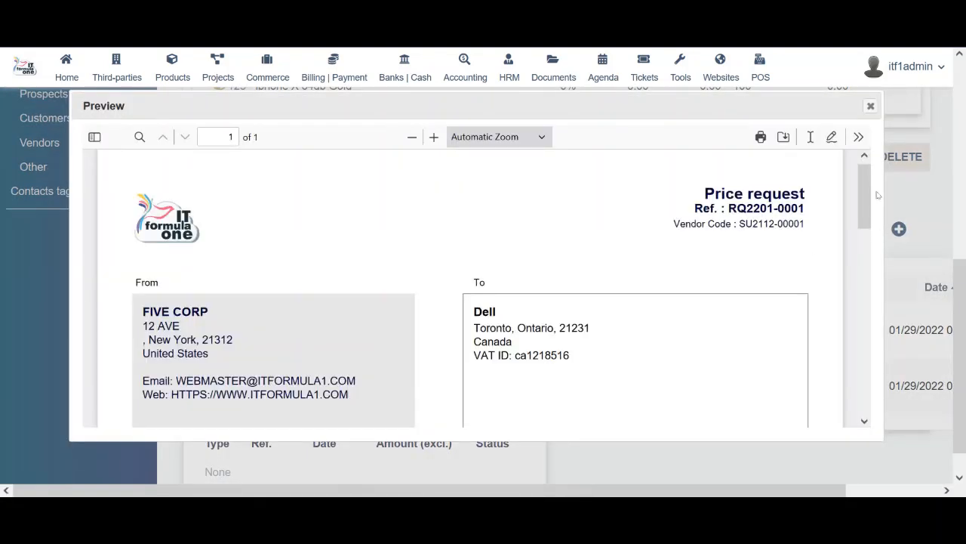
pyautogui.moveTo(869, 186); pyautogui.dragTo(890, 168)
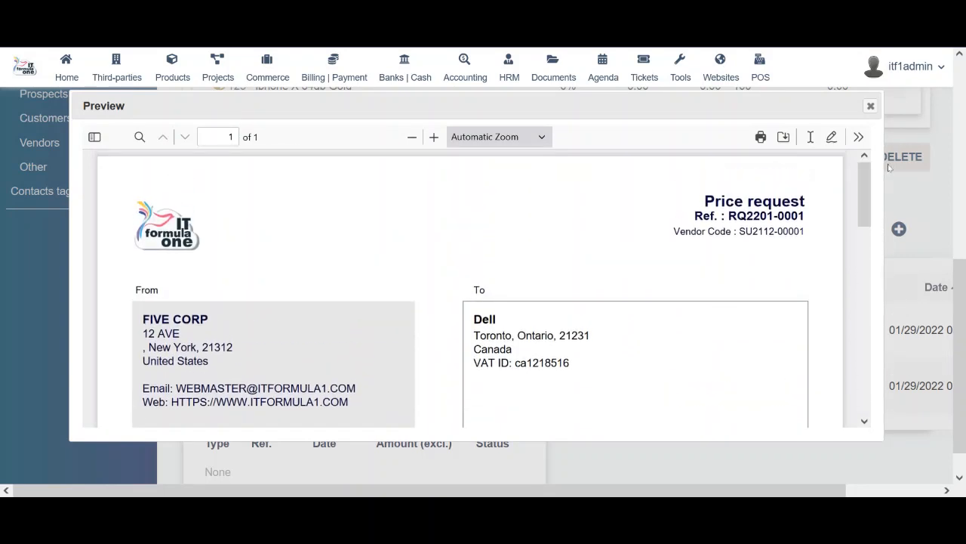
pyautogui.moveTo(710, 200); pyautogui.dragTo(821, 216)
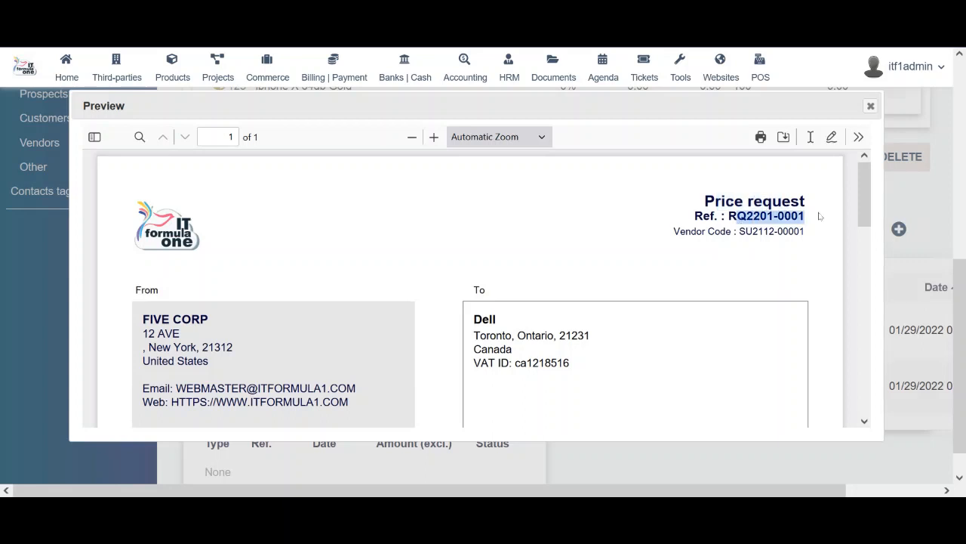
pyautogui.click(759, 240)
pyautogui.click(871, 106)
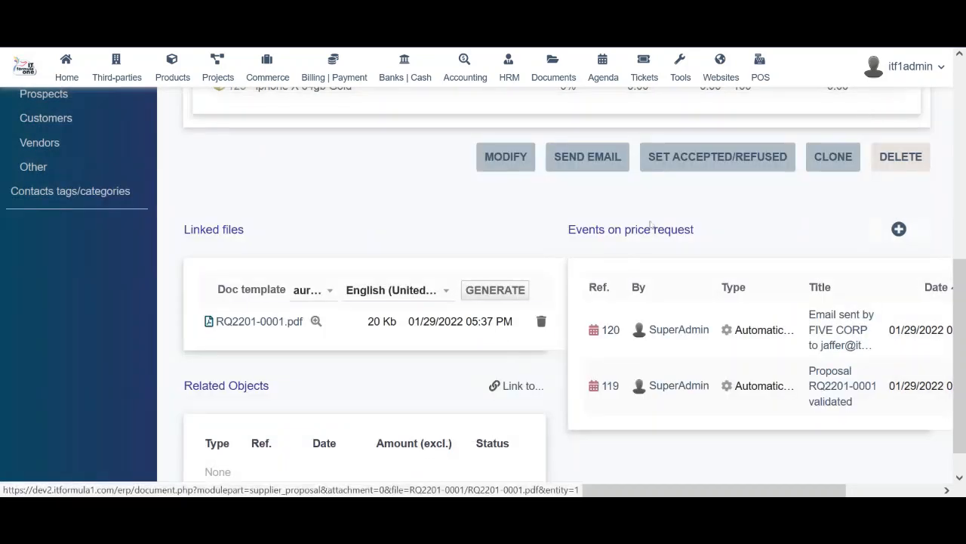
pyautogui.scroll(10, 667, 242)
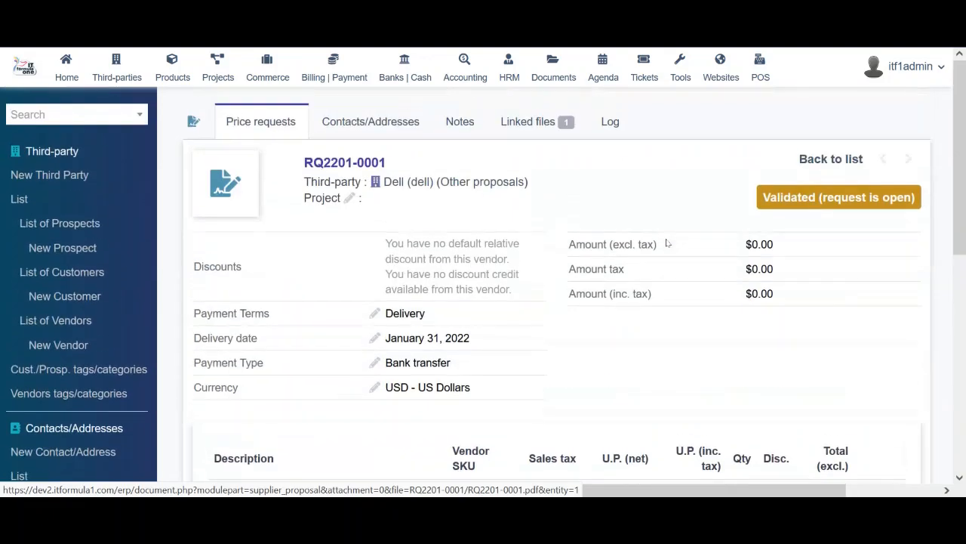
# Check RQ2201-0001's Contacts/Addresses, Notes, Linked files and Log tabs
pyautogui.click(370, 122)
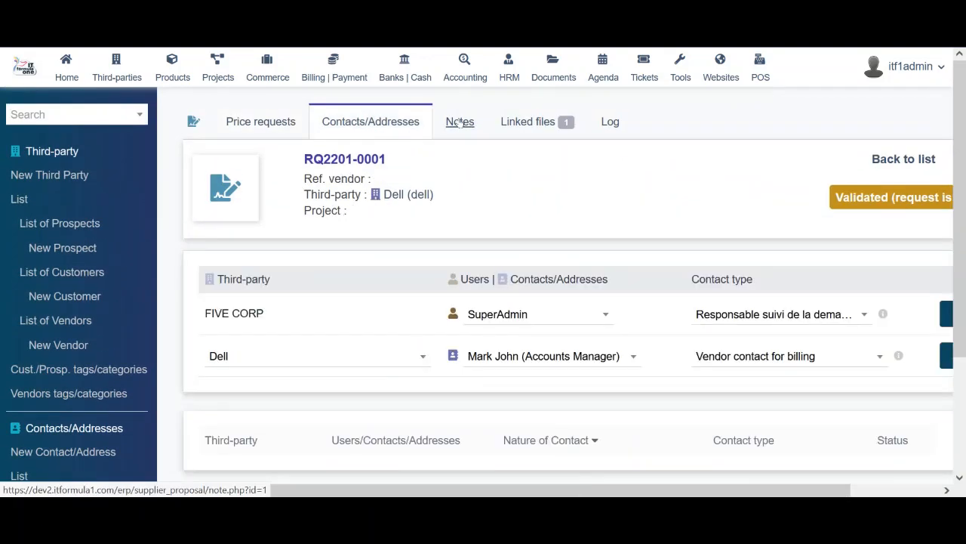
pyautogui.click(459, 122)
pyautogui.click(527, 121)
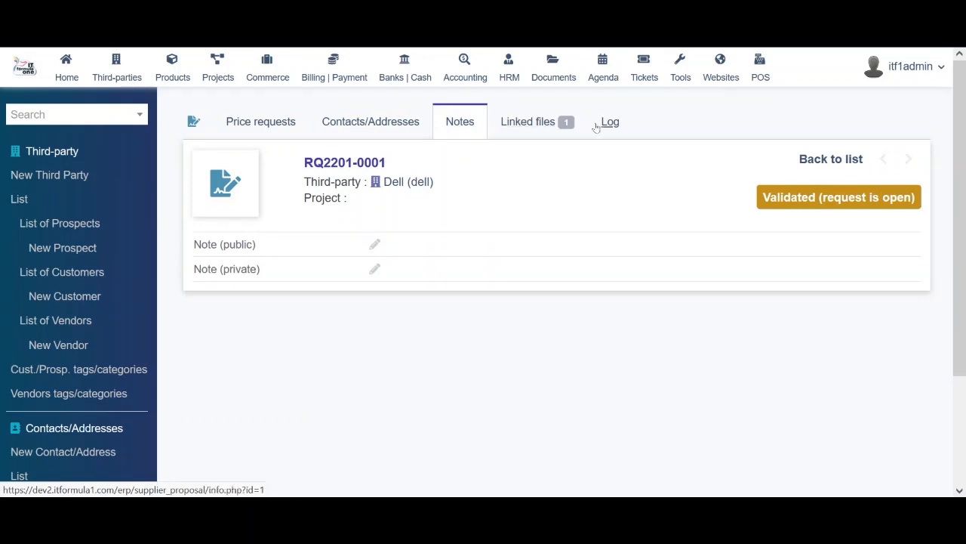
pyautogui.click(613, 124)
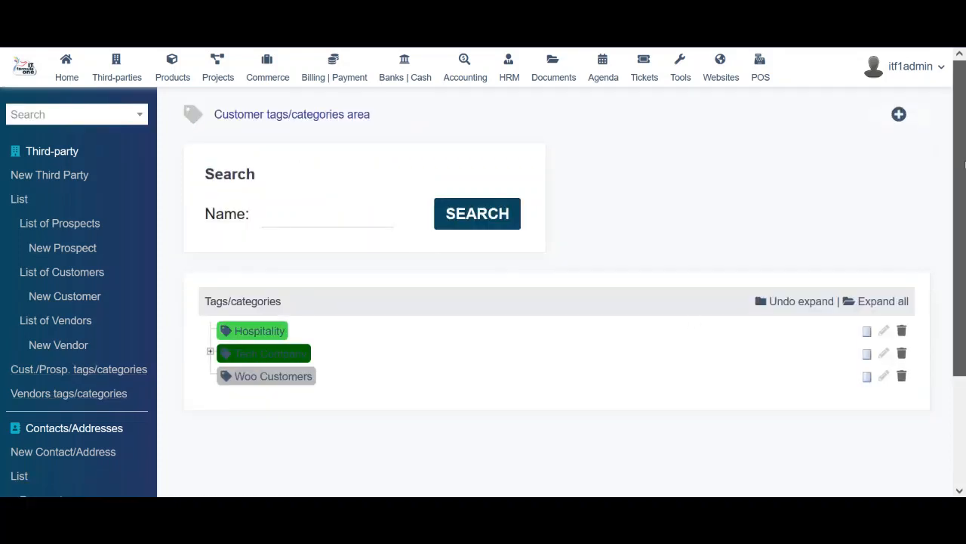
# Expand Tech Company in the customer tags to reveal Software Company
pyautogui.moveTo(964, 164); pyautogui.dragTo(964, 228)
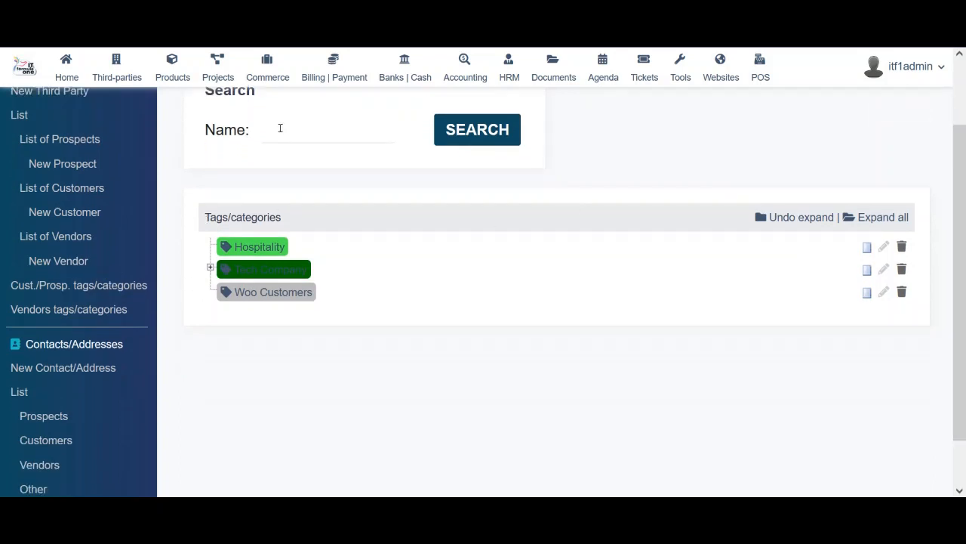
pyautogui.moveTo(963, 179); pyautogui.dragTo(964, 115)
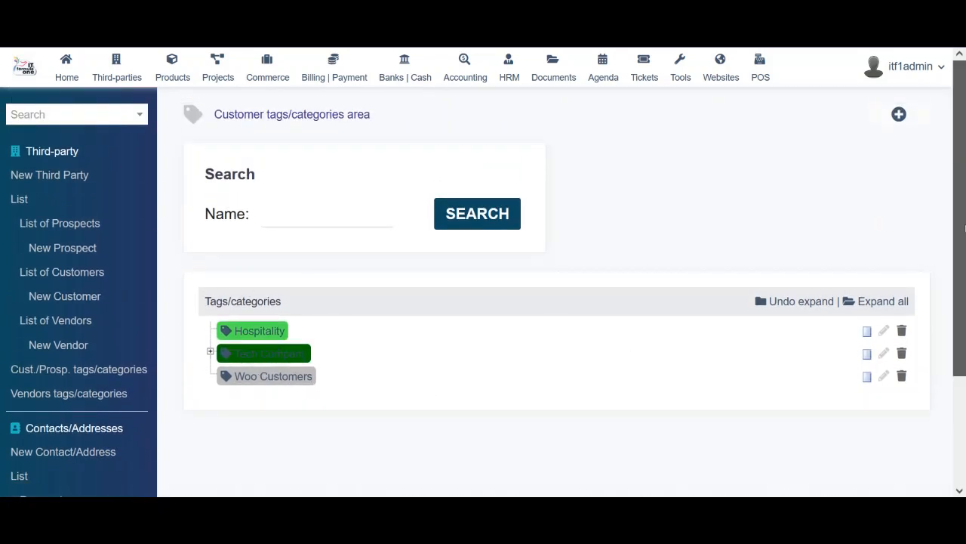
pyautogui.moveTo(960, 227); pyautogui.dragTo(961, 289)
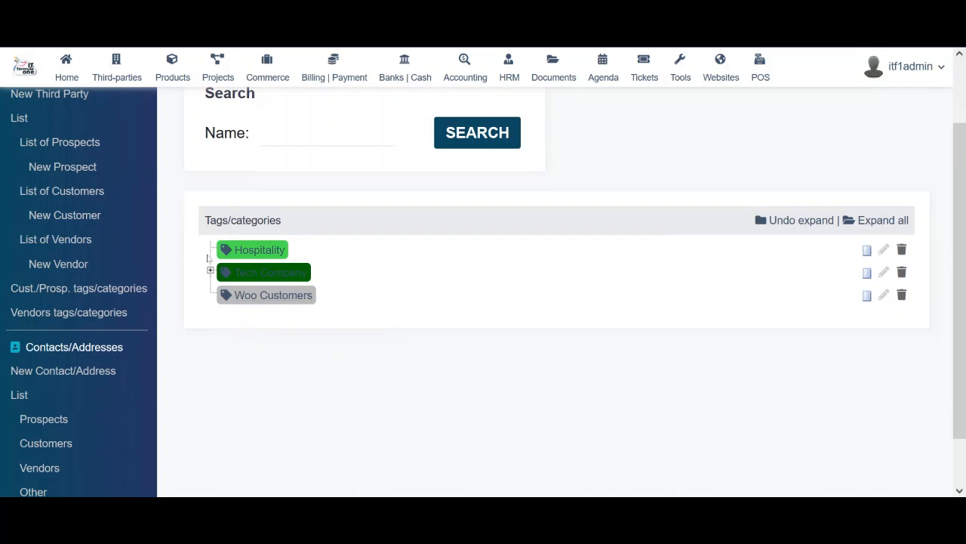
pyautogui.click(210, 271)
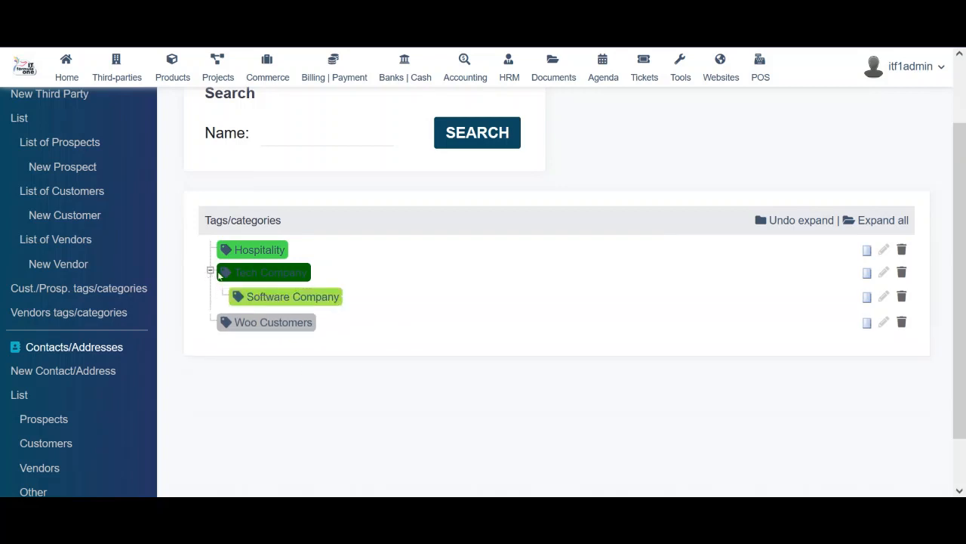
# Show the vendor tags, toggling Tech Service Provider to reveal Software Vendor
pyautogui.click(74, 315)
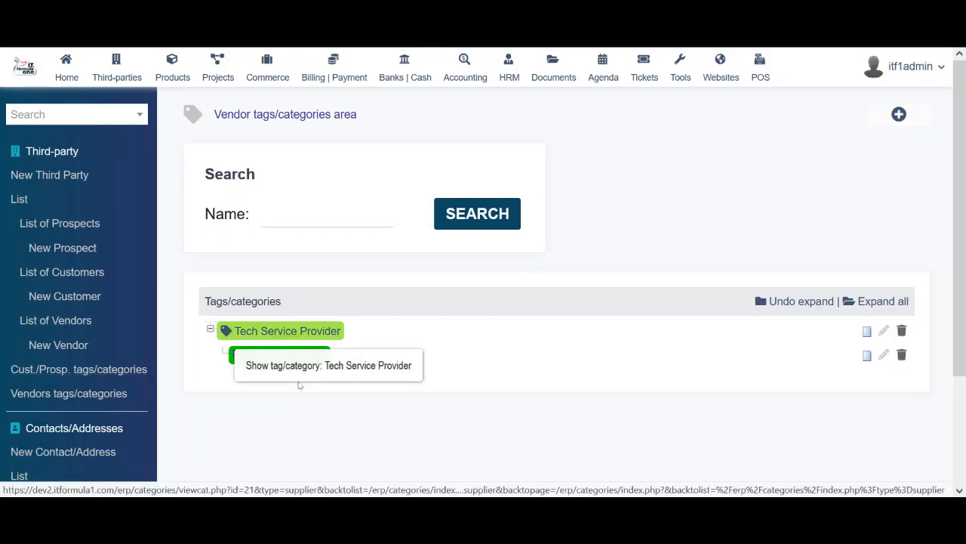
pyautogui.click(210, 329)
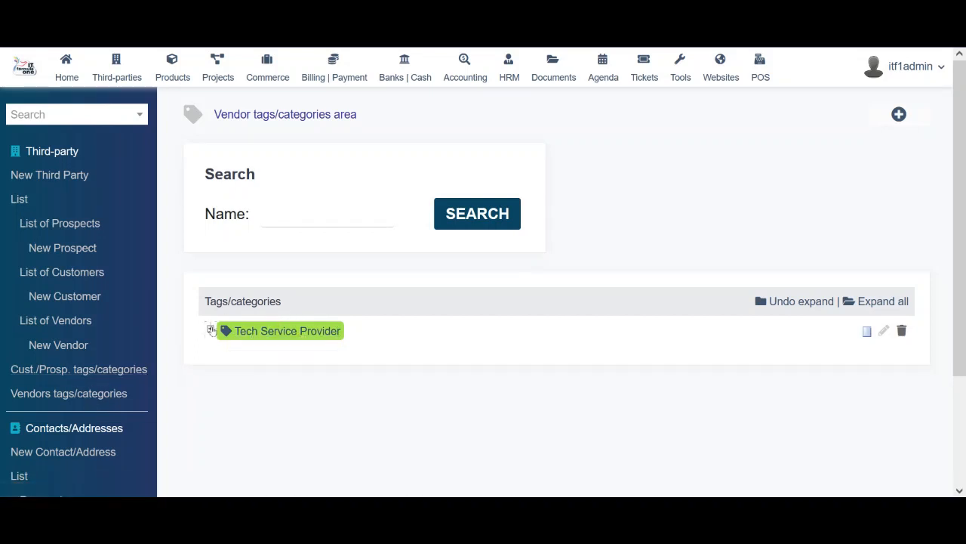
pyautogui.click(209, 329)
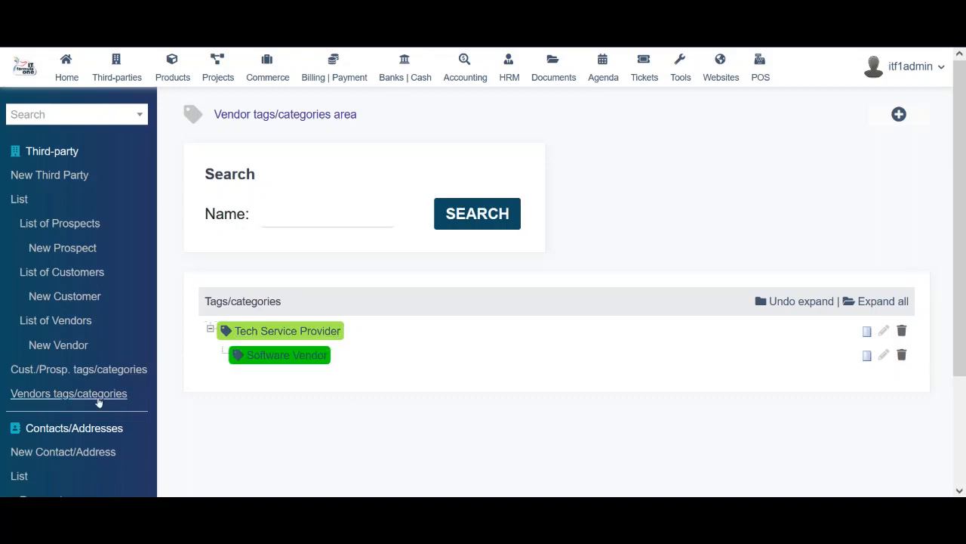
pyautogui.moveTo(962, 227); pyautogui.dragTo(964, 337)
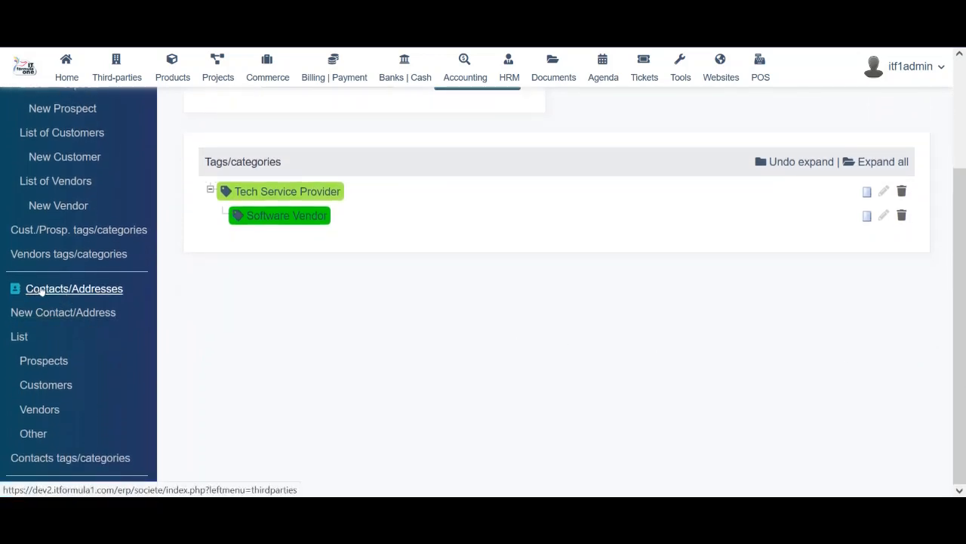
# List the prospect contacts and open the IT Manager contact's card
pyautogui.click(18, 338)
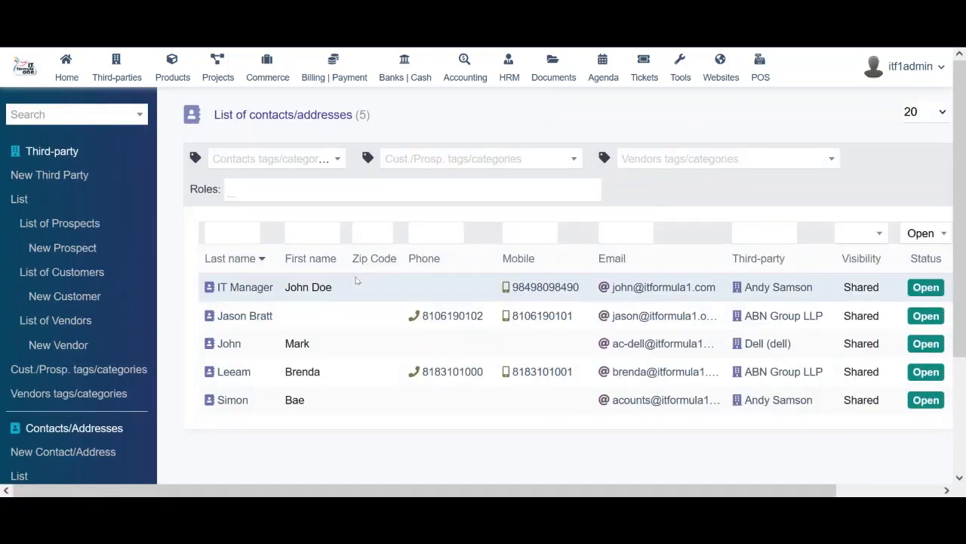
pyautogui.scroll(-2, 99, 351)
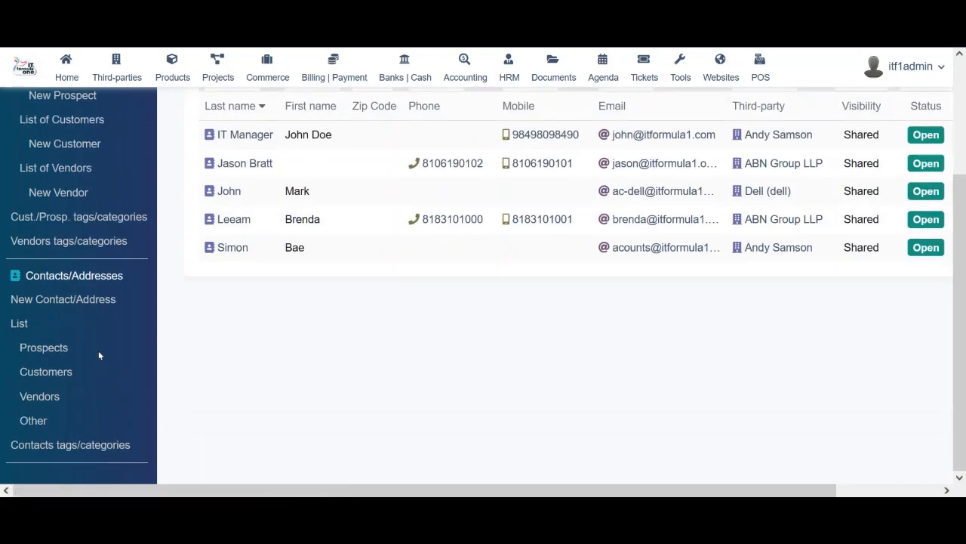
pyautogui.click(46, 350)
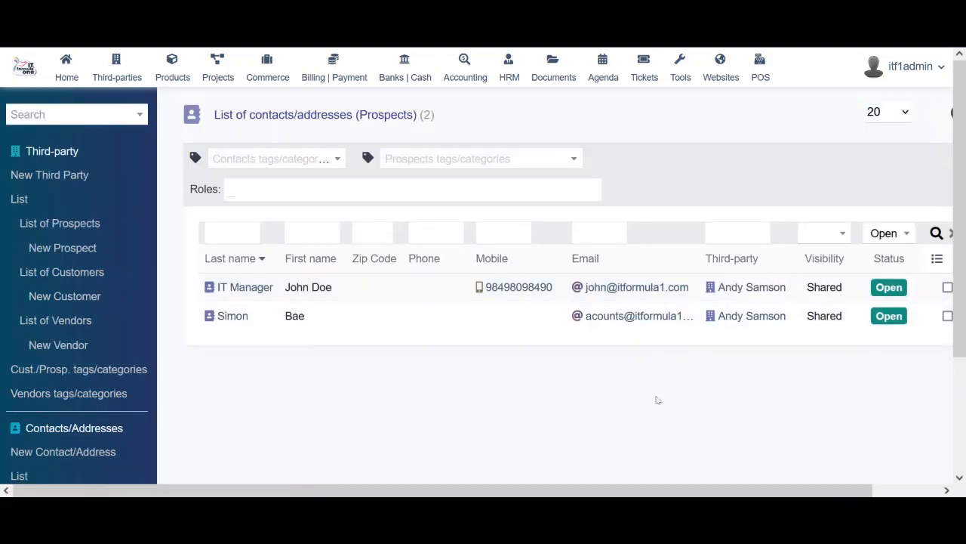
pyautogui.moveTo(961, 149); pyautogui.dragTo(965, 263)
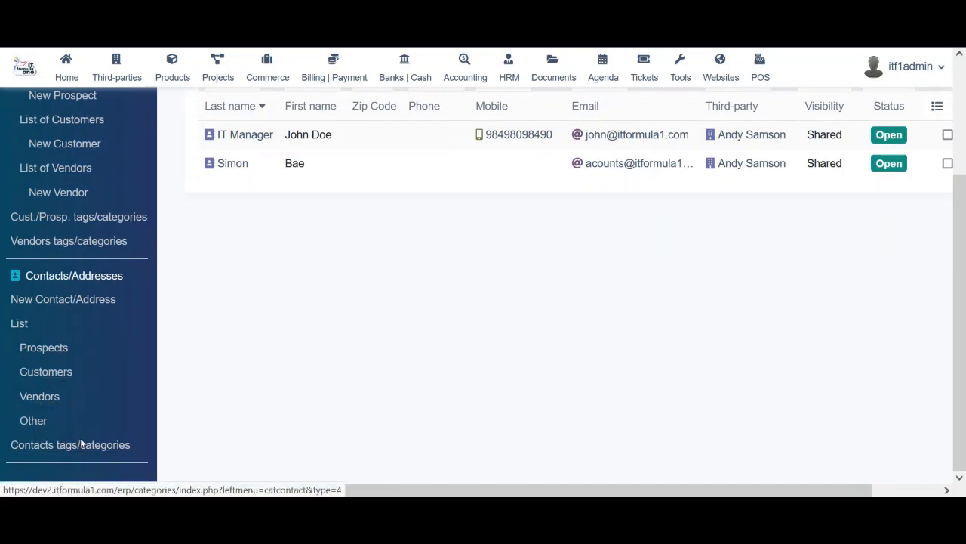
pyautogui.scroll(4, 928, 341)
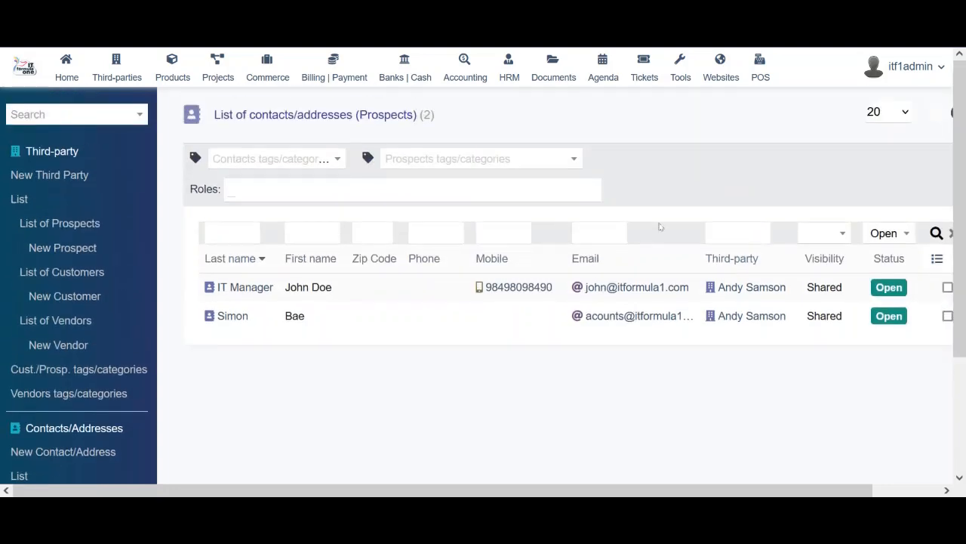
pyautogui.click(240, 287)
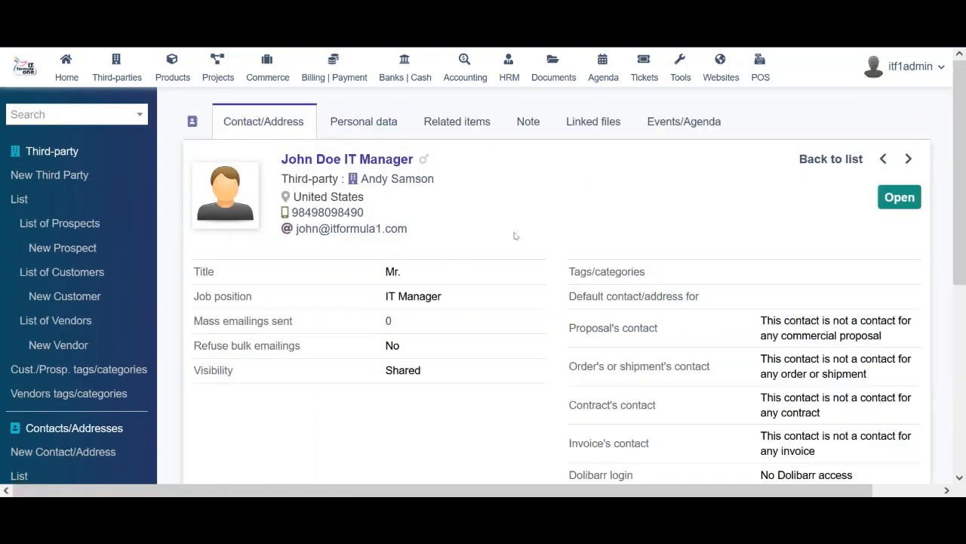
# Review the IT Manager's Personal data, Related items, Note and Linked files, then open contact tags
pyautogui.scroll(-5, 515, 235)
pyautogui.scroll(5, 515, 236)
pyautogui.click(363, 123)
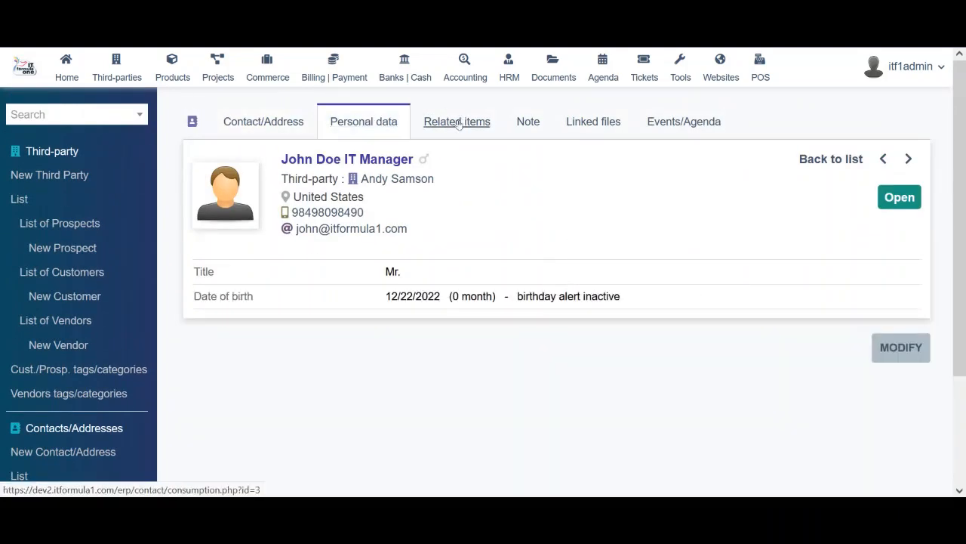
pyautogui.click(459, 124)
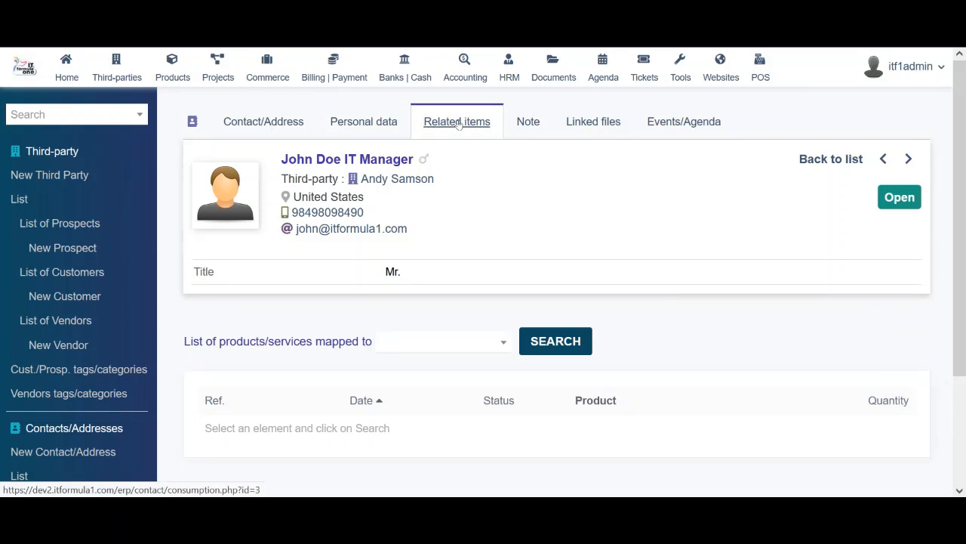
pyautogui.click(523, 125)
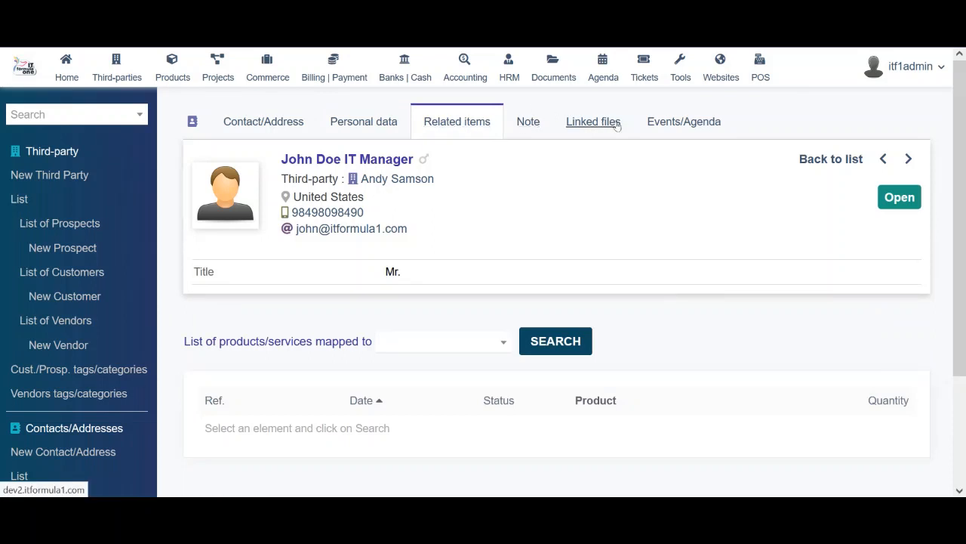
pyautogui.click(594, 123)
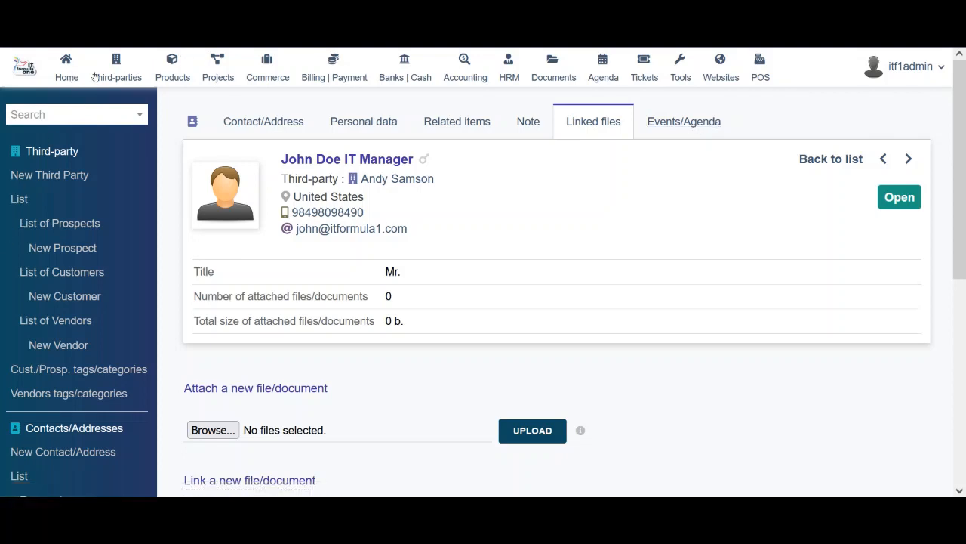
pyautogui.scroll(-4, 421, 370)
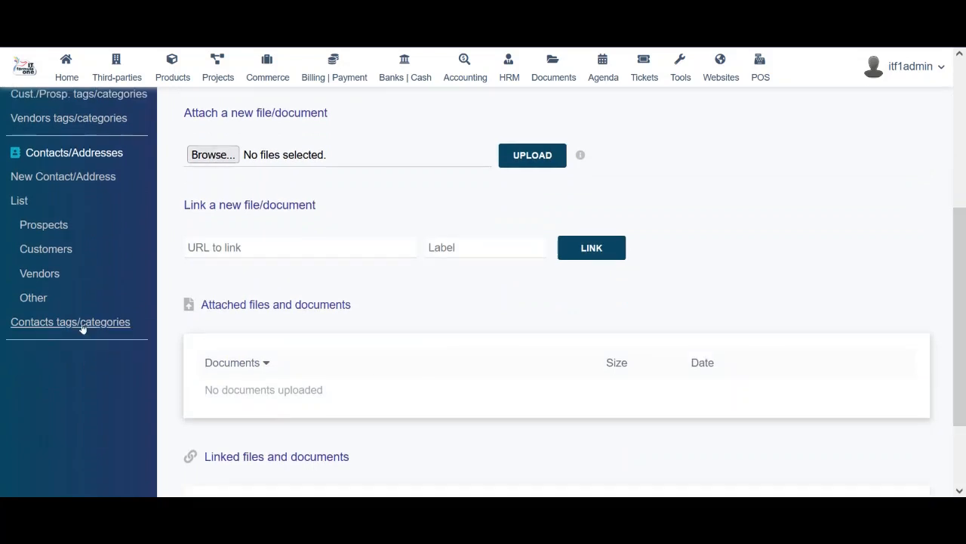
pyautogui.click(72, 322)
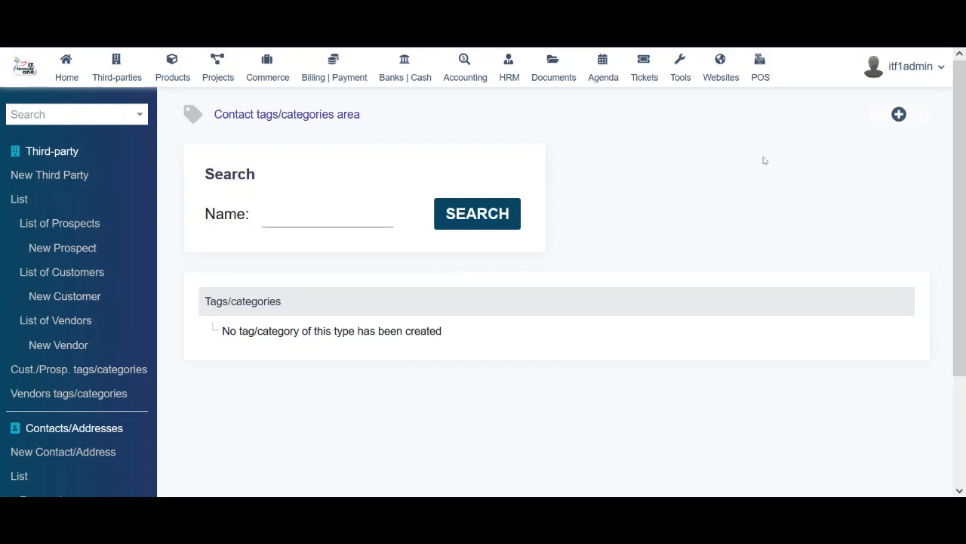
# Start a new contact tag with colour 005fbf, checking the Add in parents without choosing one
pyautogui.click(899, 116)
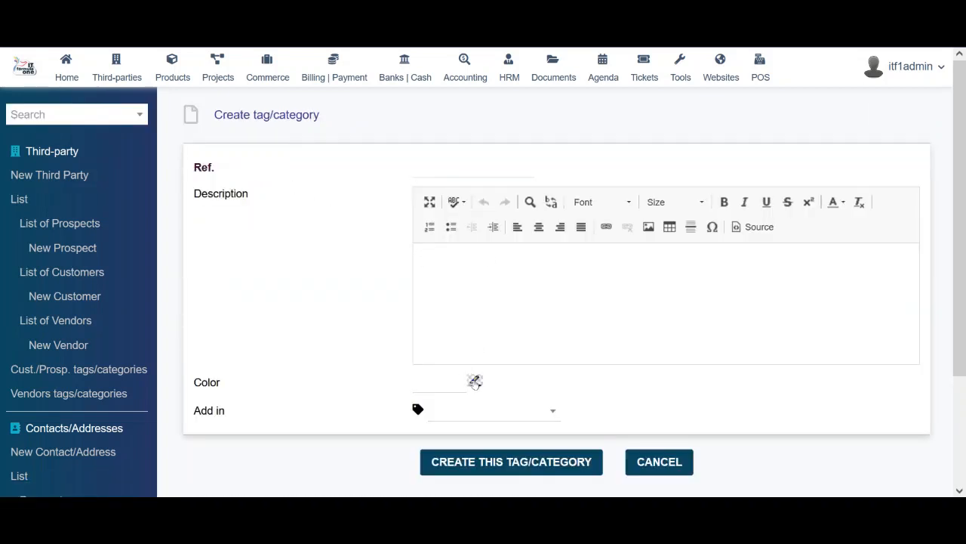
pyautogui.click(475, 380)
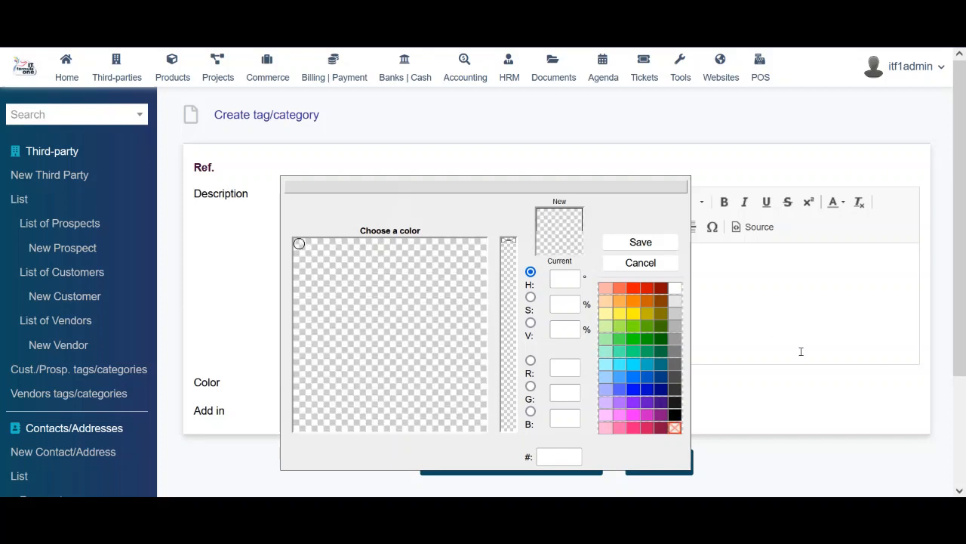
pyautogui.click(650, 383)
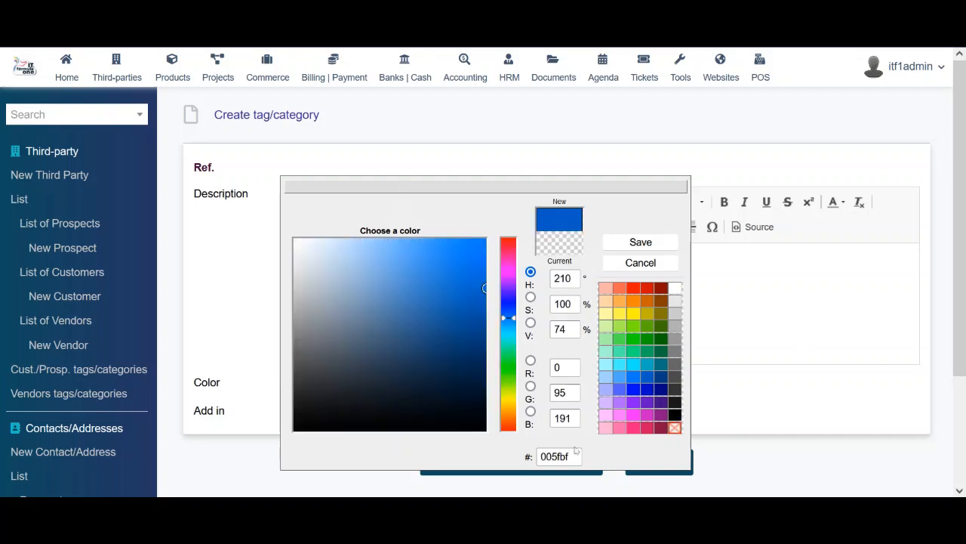
pyautogui.click(641, 244)
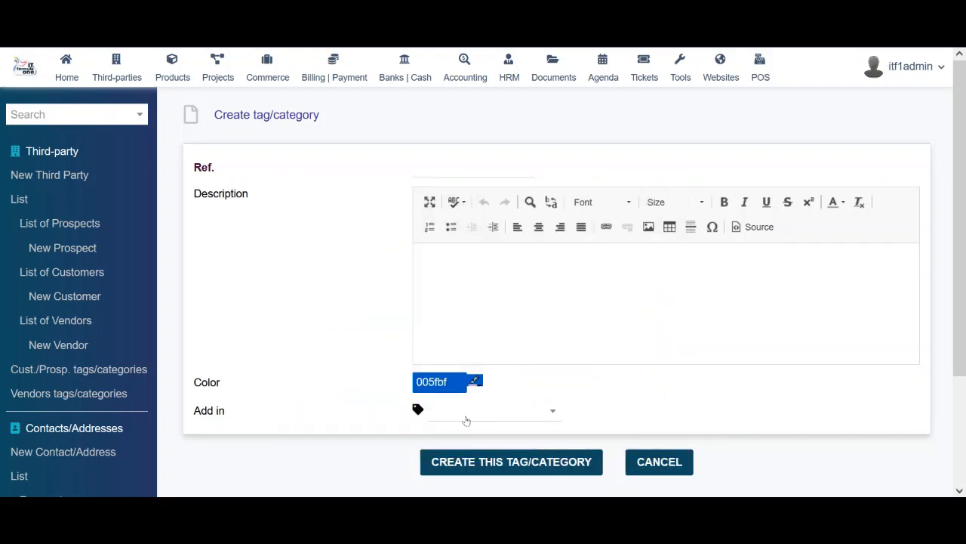
pyautogui.click(467, 420)
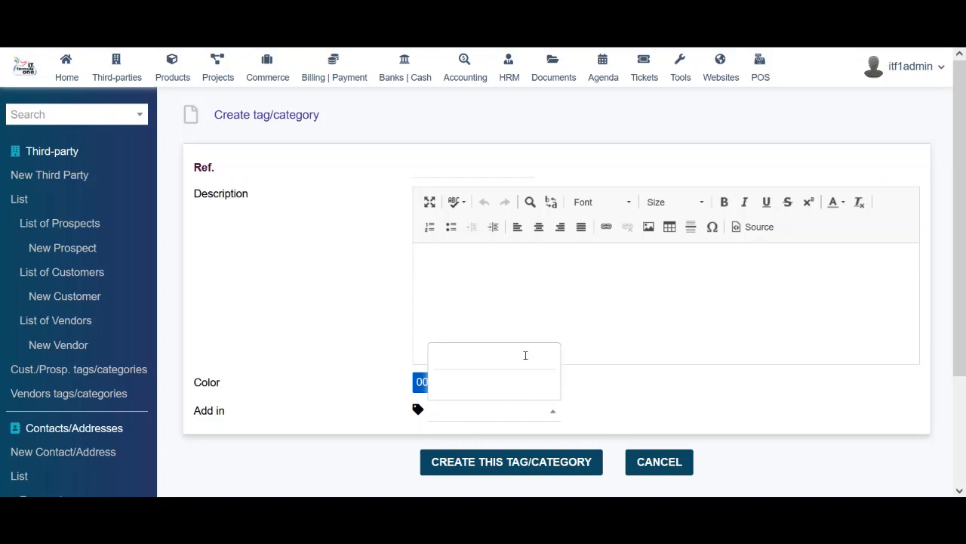
pyautogui.click(357, 331)
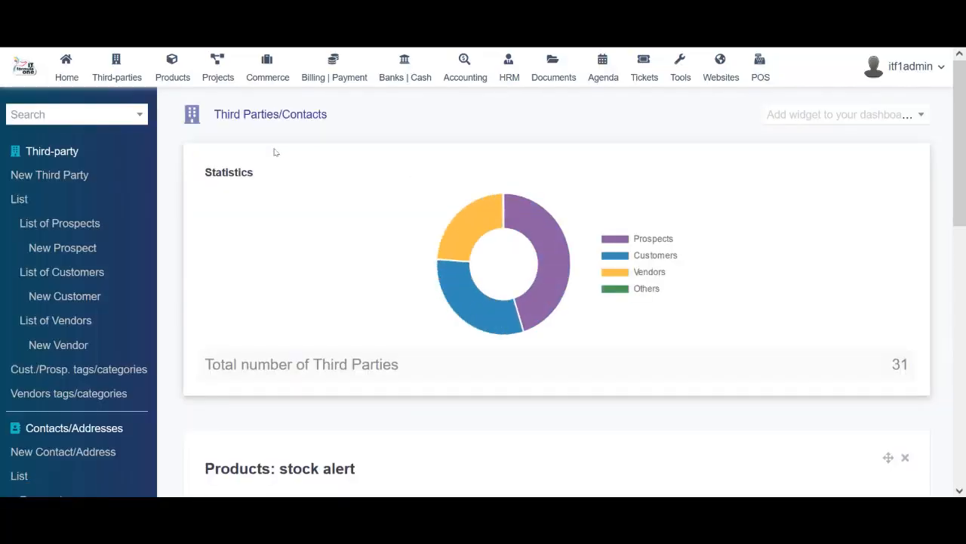
# Go to the Products area and list all 23 products
pyautogui.click(170, 73)
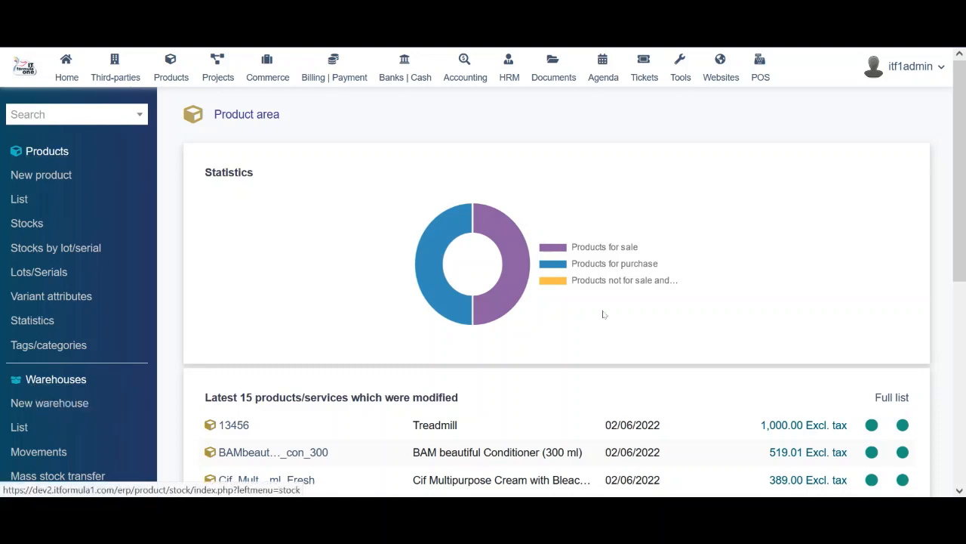
pyautogui.moveTo(965, 238)
pyautogui.mouseDown()
pyautogui.moveTo(964, 433)
pyautogui.moveTo(964, 227)
pyautogui.mouseUp()
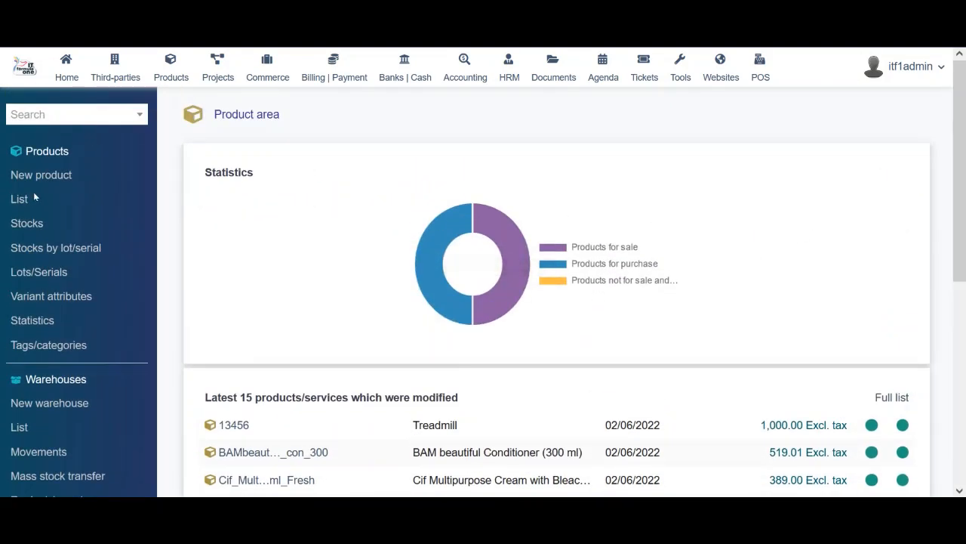
pyautogui.click(124, 204)
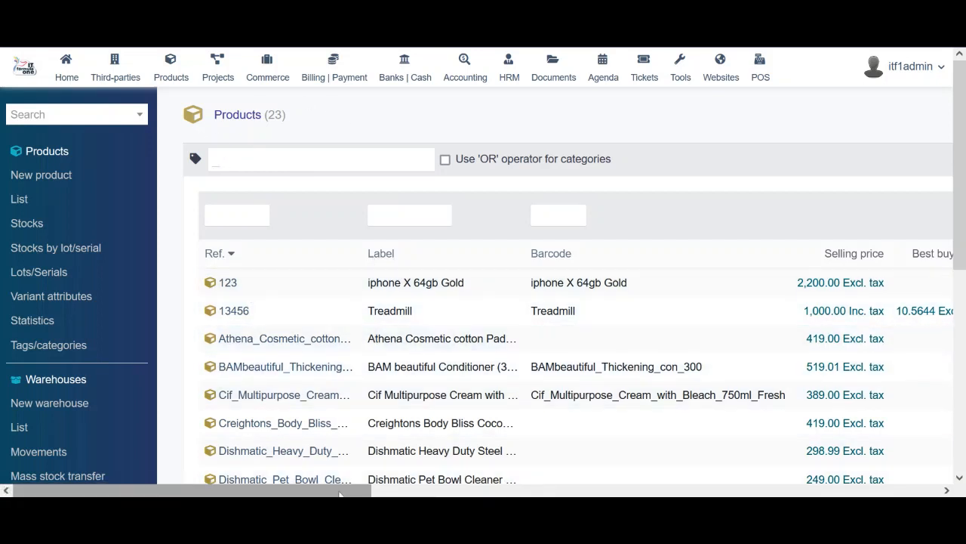
# Scroll across the product list's columns and open product 123, iphone X 64gb Gold
pyautogui.moveTo(340, 491); pyautogui.dragTo(963, 416)
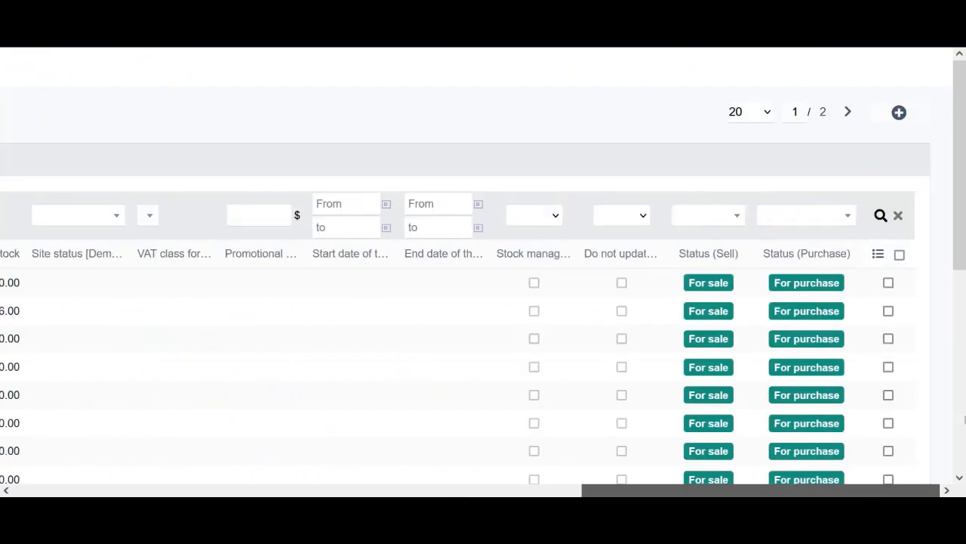
pyautogui.moveTo(923, 420); pyautogui.dragTo(300, 415)
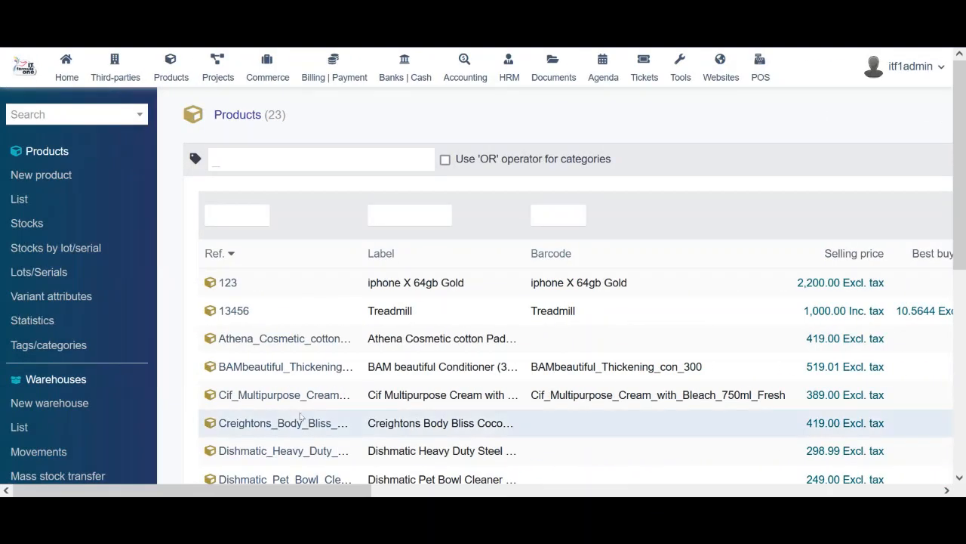
pyautogui.click(226, 283)
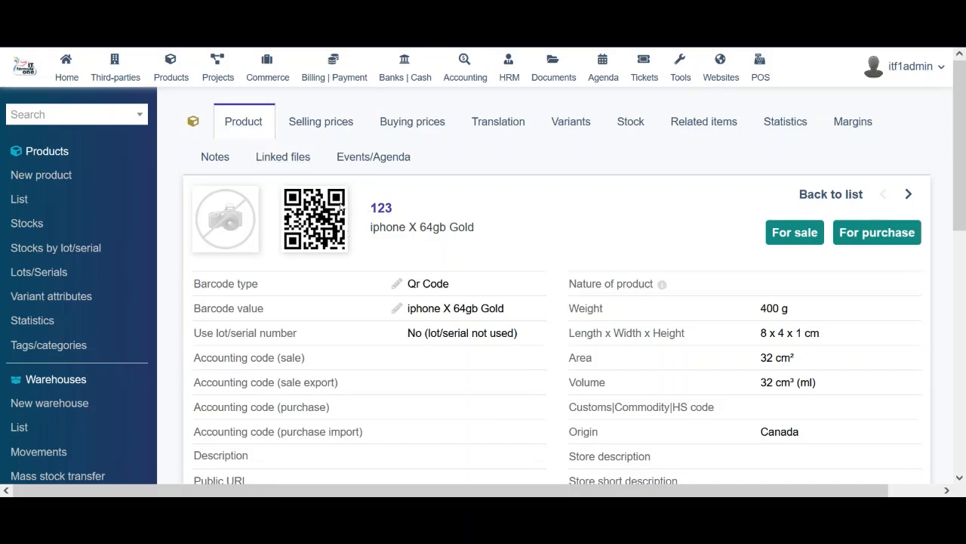
# Inspect product 123's barcode type, keeping Qr Code, and open its barcode value for editing
pyautogui.click(408, 282)
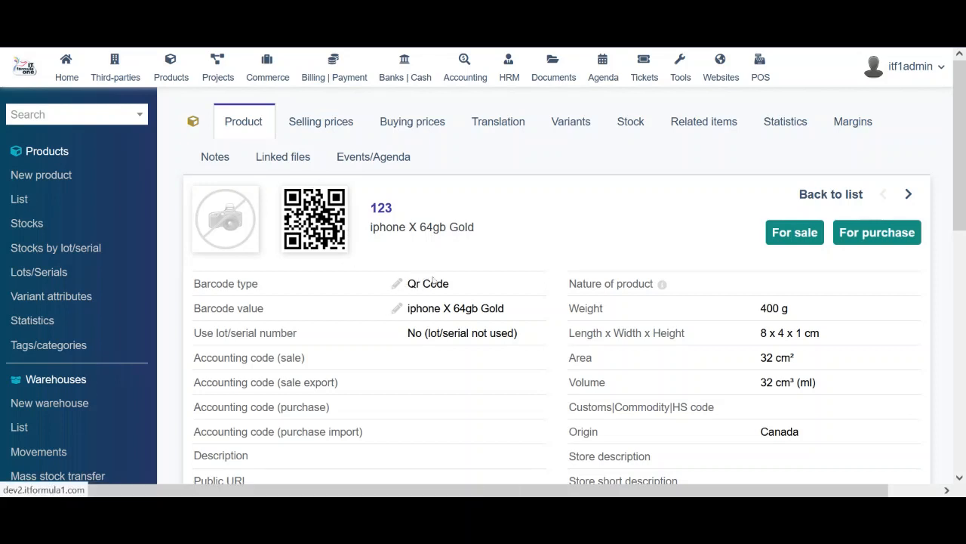
pyautogui.click(428, 287)
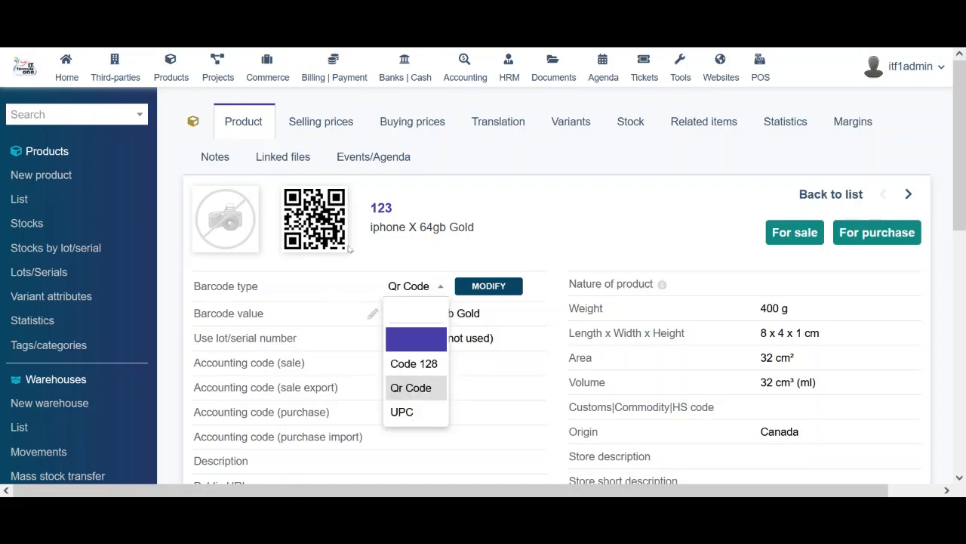
pyautogui.click(526, 263)
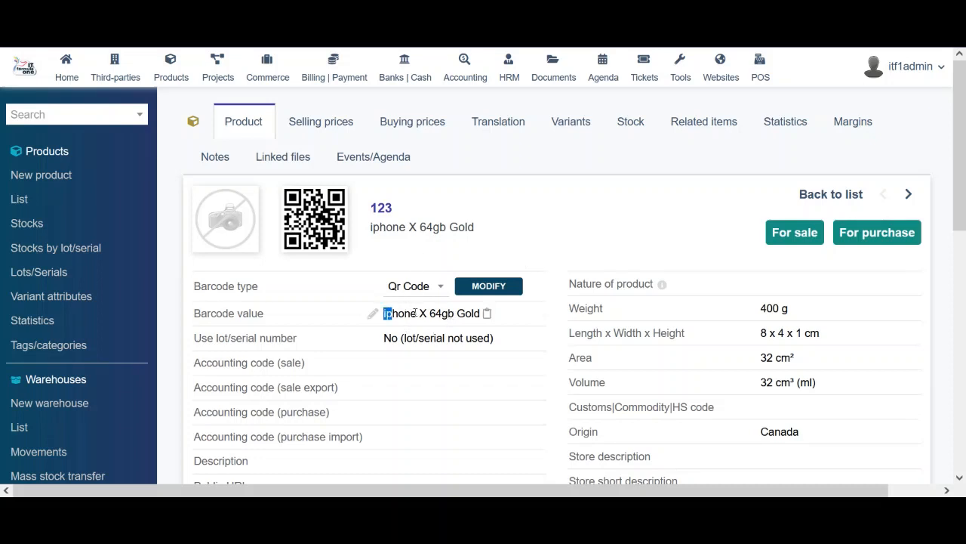
pyautogui.moveTo(383, 312); pyautogui.dragTo(511, 313)
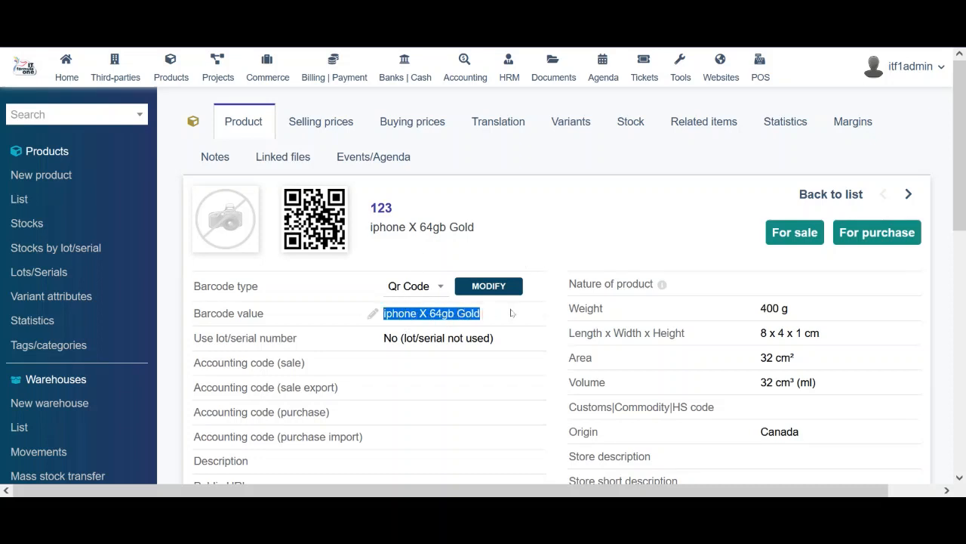
pyautogui.tripleClick(425, 313)
pyautogui.click(425, 313)
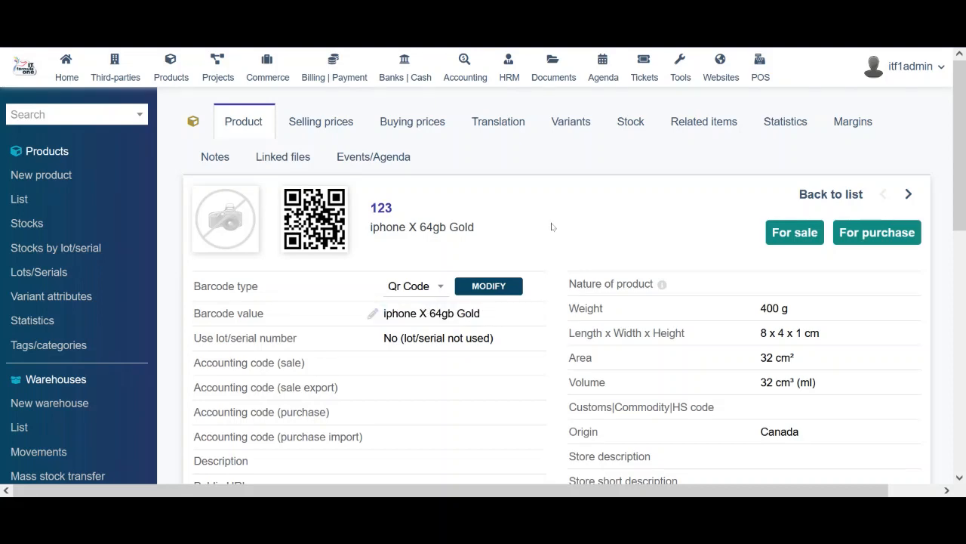
pyautogui.scroll(-4, 551, 227)
pyautogui.scroll(3, 551, 227)
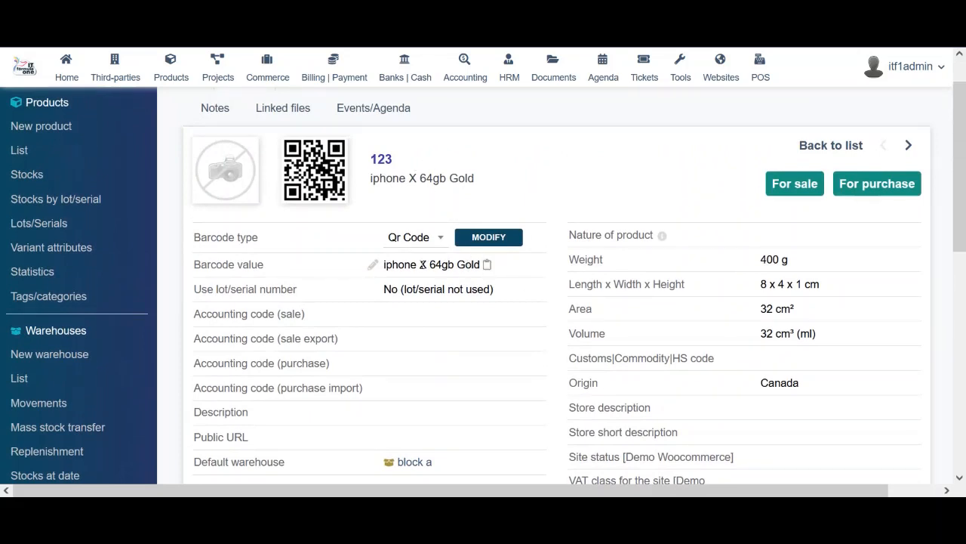
pyautogui.moveTo(390, 289); pyautogui.dragTo(499, 287)
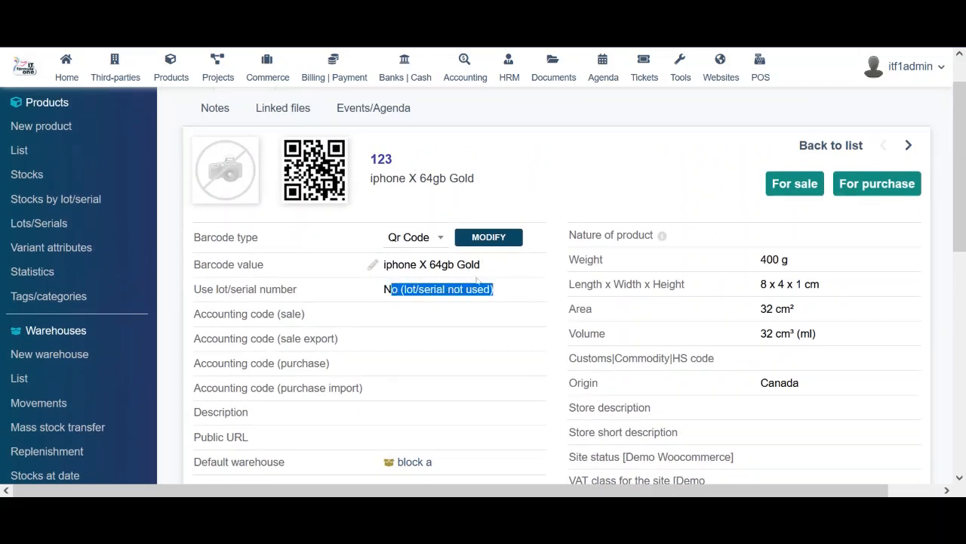
pyautogui.doubleClick(442, 264)
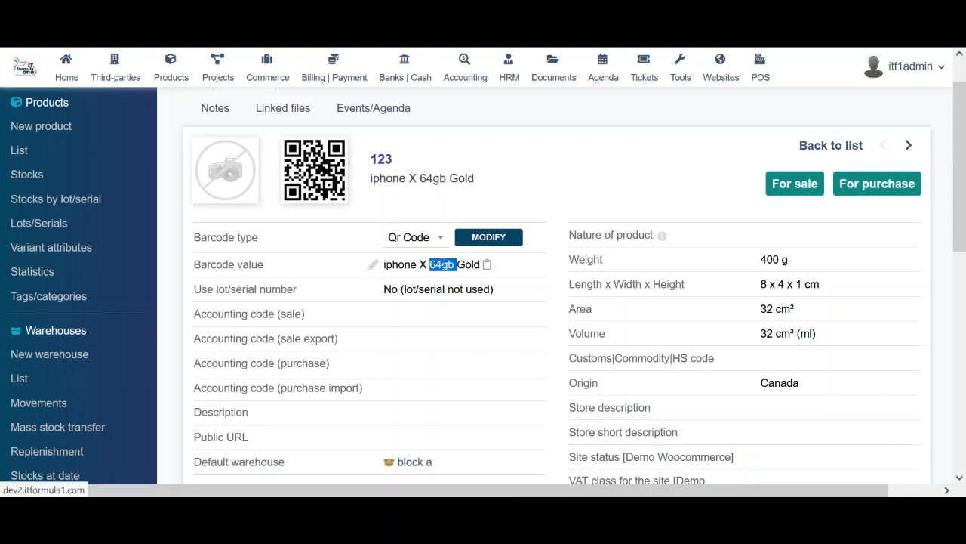
pyautogui.click(372, 264)
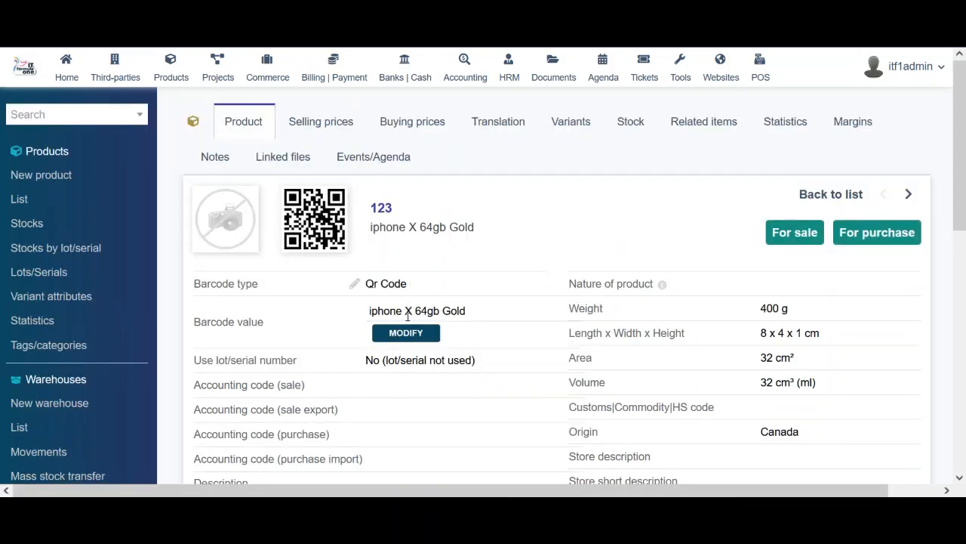
# Scroll through the remaining fields: 8 x 4 x 1 cm dimensions, 32 cm³ volume, Woocommerce site status
pyautogui.scroll(-2, 471, 377)
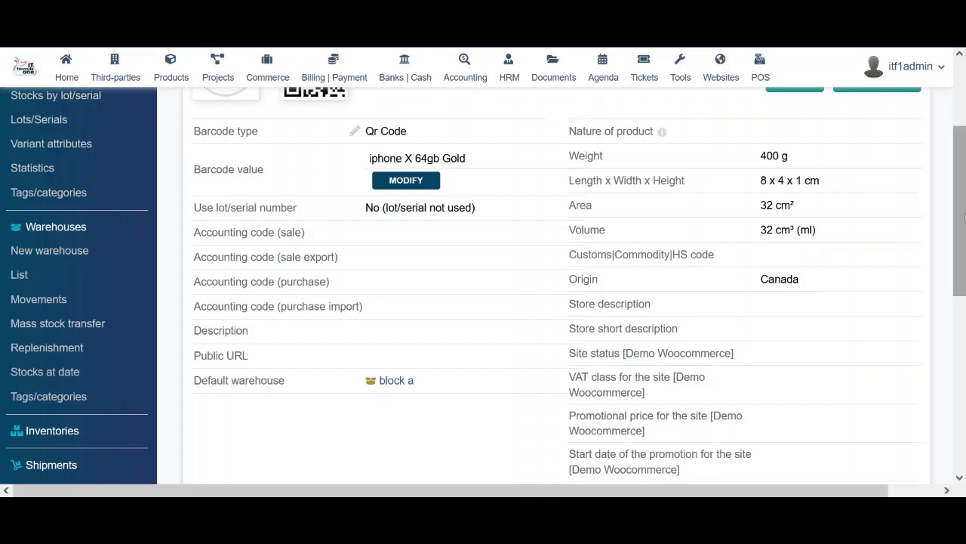
pyautogui.moveTo(963, 216); pyautogui.dragTo(965, 280)
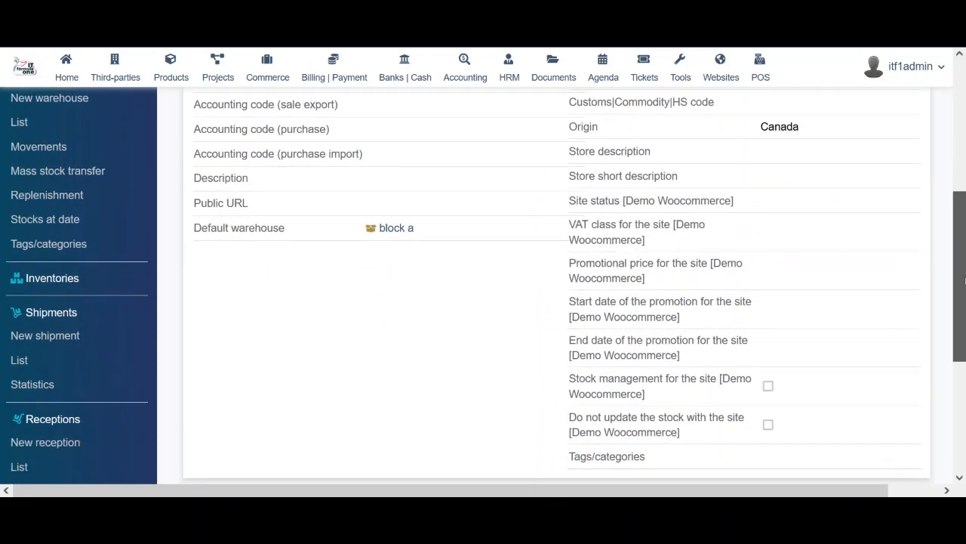
pyautogui.moveTo(663, 202); pyautogui.dragTo(731, 197)
pyautogui.moveTo(766, 171); pyautogui.dragTo(782, 381)
pyautogui.moveTo(964, 308); pyautogui.dragTo(965, 150)
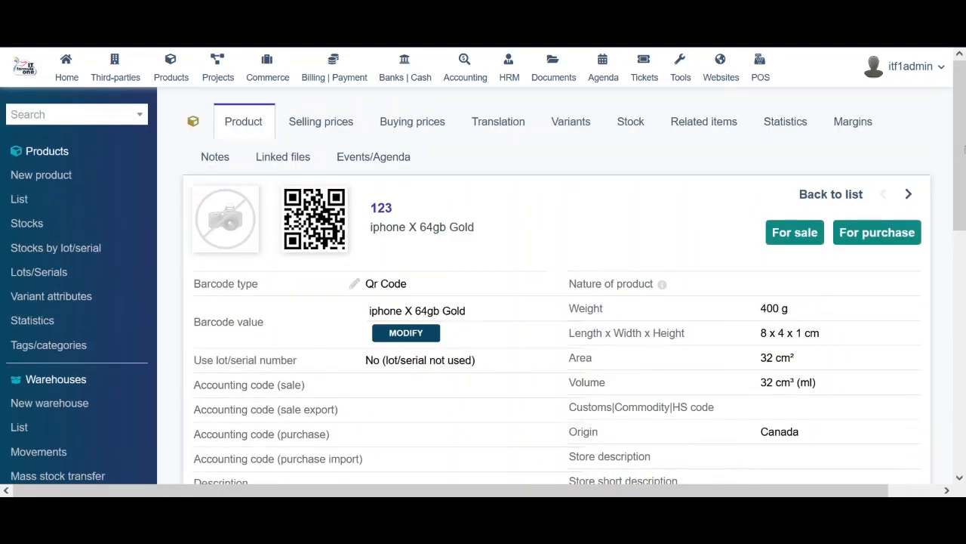
# Check product 123's selling prices, buying prices and its still-empty translations
pyautogui.click(328, 127)
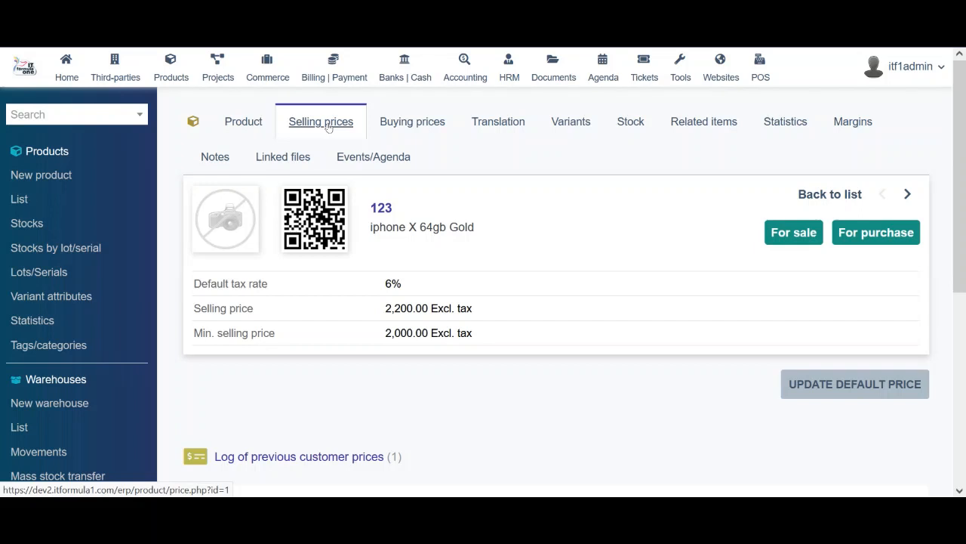
pyautogui.click(409, 124)
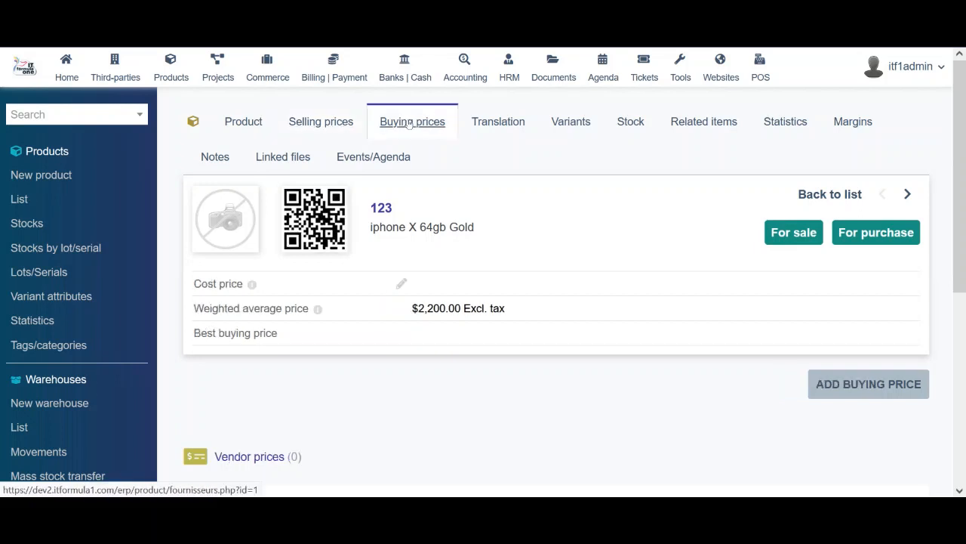
pyautogui.click(505, 124)
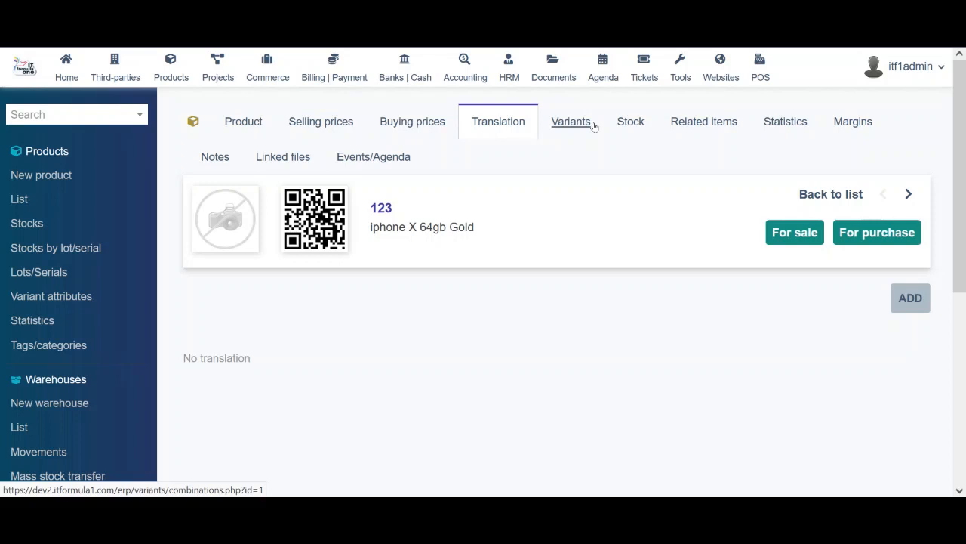
# Start an Arabic translation of product 123, then leave it unsaved for the Variants tab
pyautogui.click(916, 308)
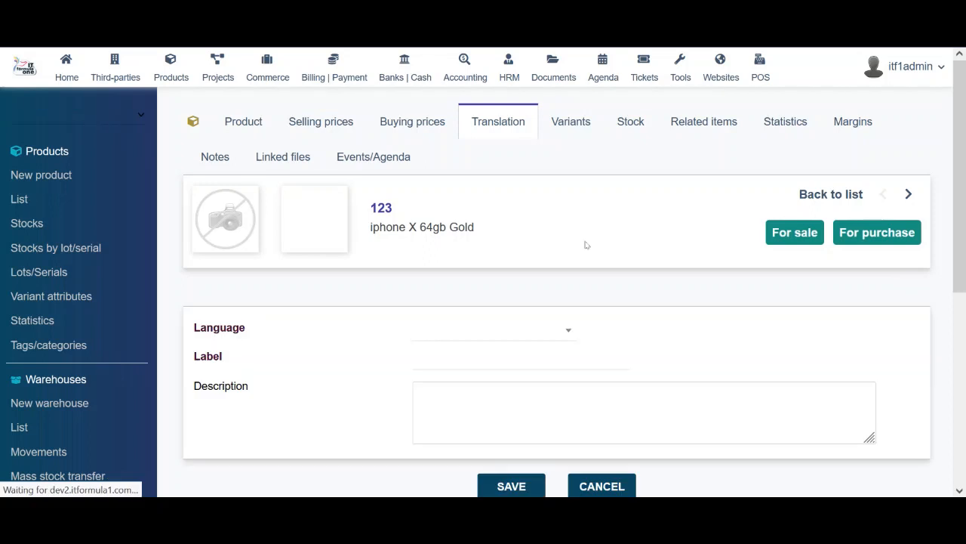
pyautogui.click(513, 331)
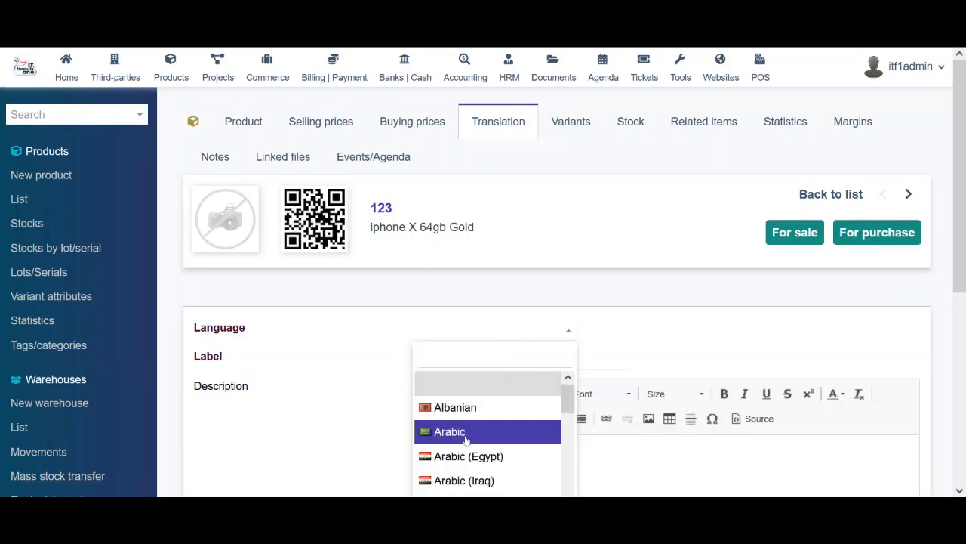
pyautogui.click(509, 431)
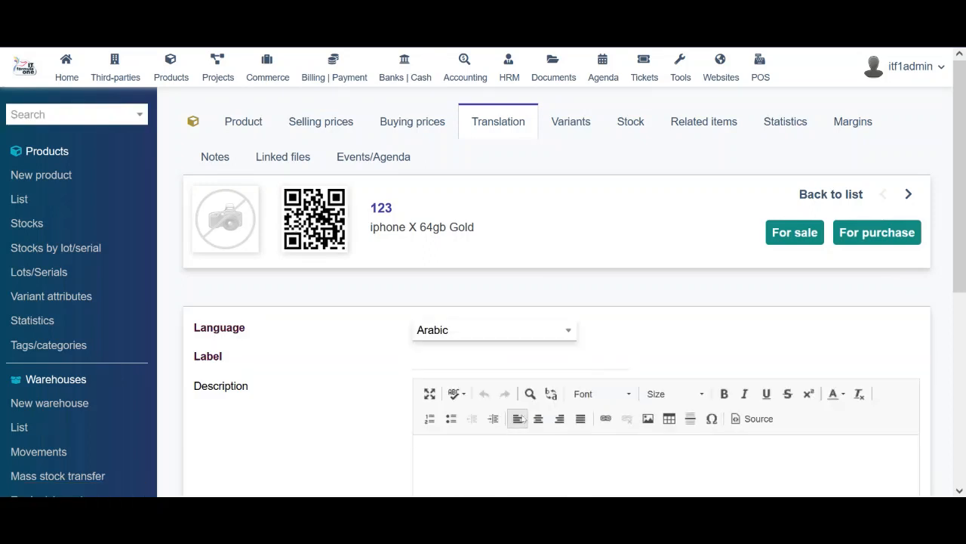
pyautogui.click(560, 366)
pyautogui.scroll(-5, 653, 332)
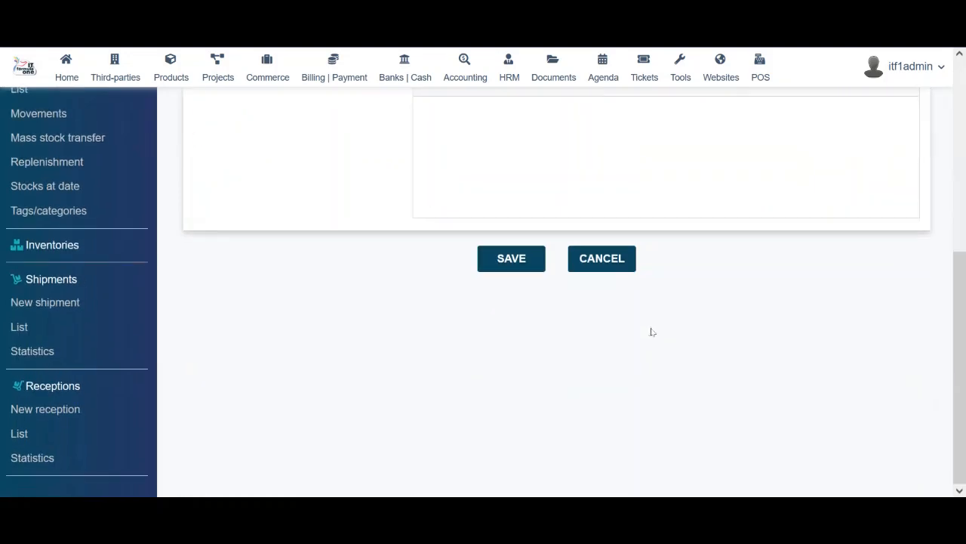
pyautogui.scroll(5, 653, 331)
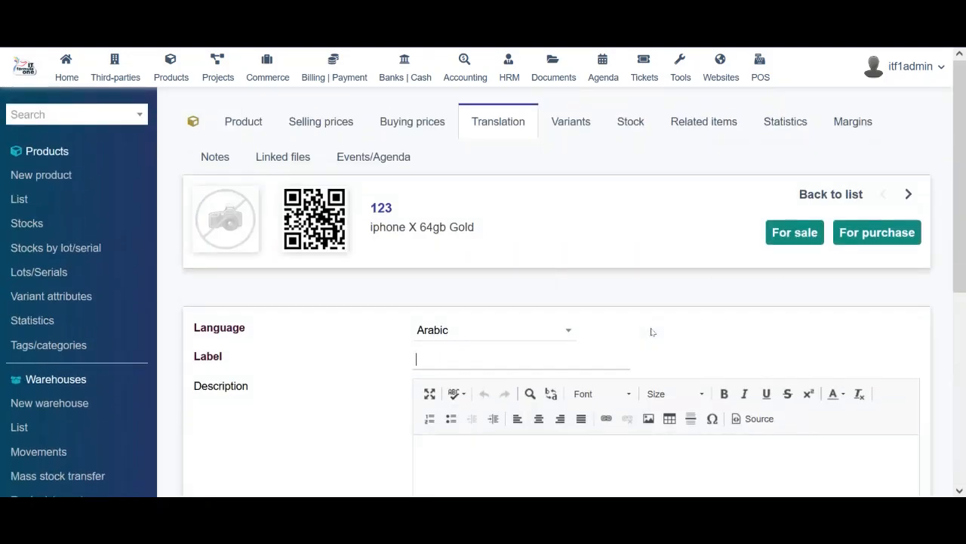
pyautogui.click(575, 122)
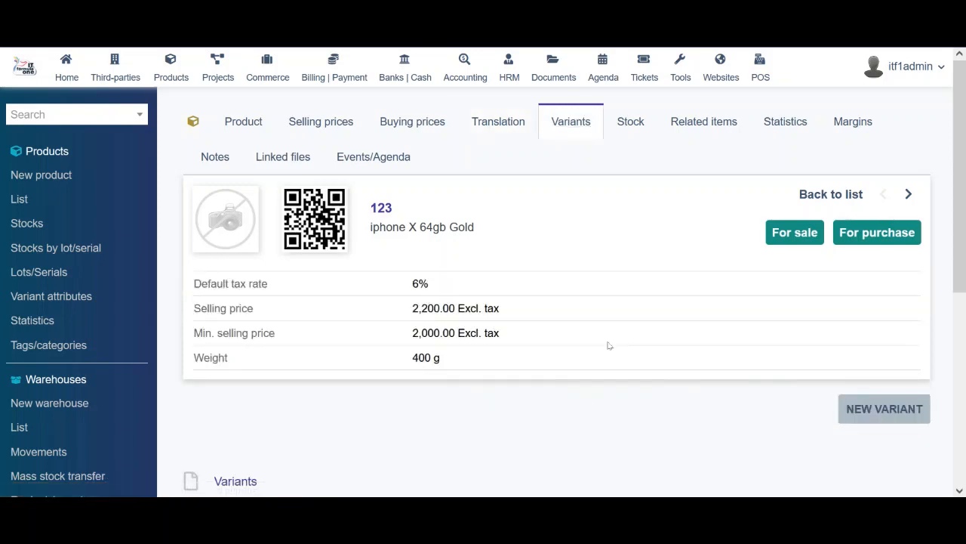
# Start a new product variant using the Colors attribute with value blue
pyautogui.scroll(-5, 609, 345)
pyautogui.scroll(5, 610, 345)
pyautogui.click(876, 397)
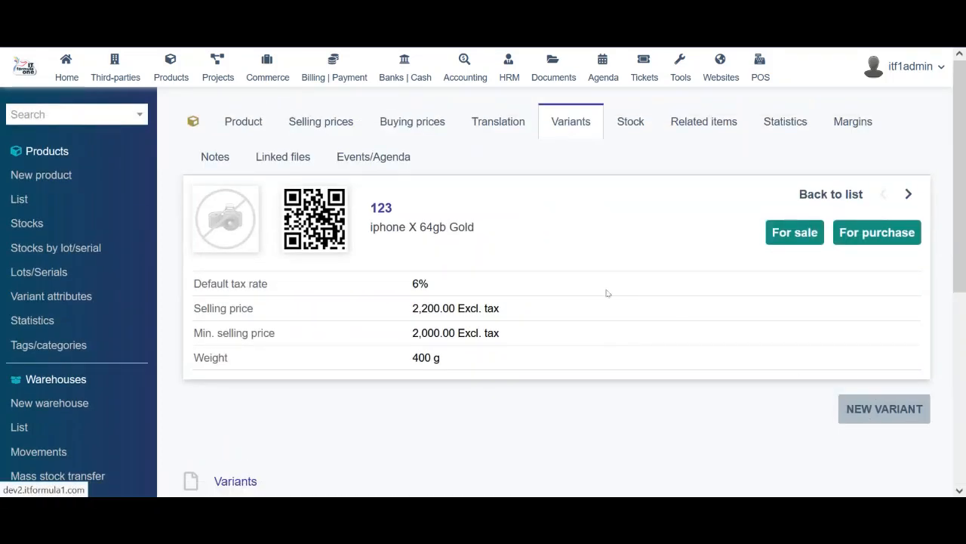
pyautogui.moveTo(965, 260); pyautogui.dragTo(964, 381)
pyautogui.click(469, 272)
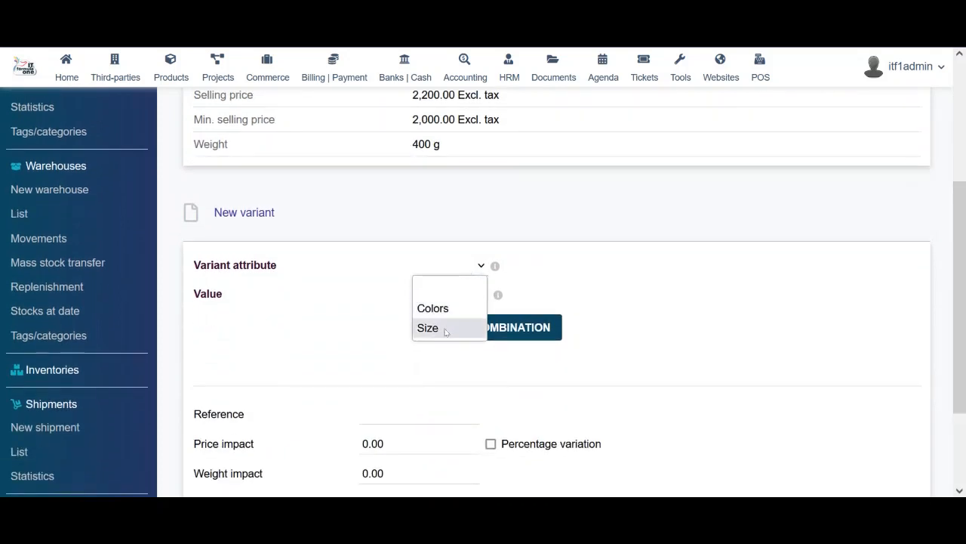
pyautogui.click(450, 285)
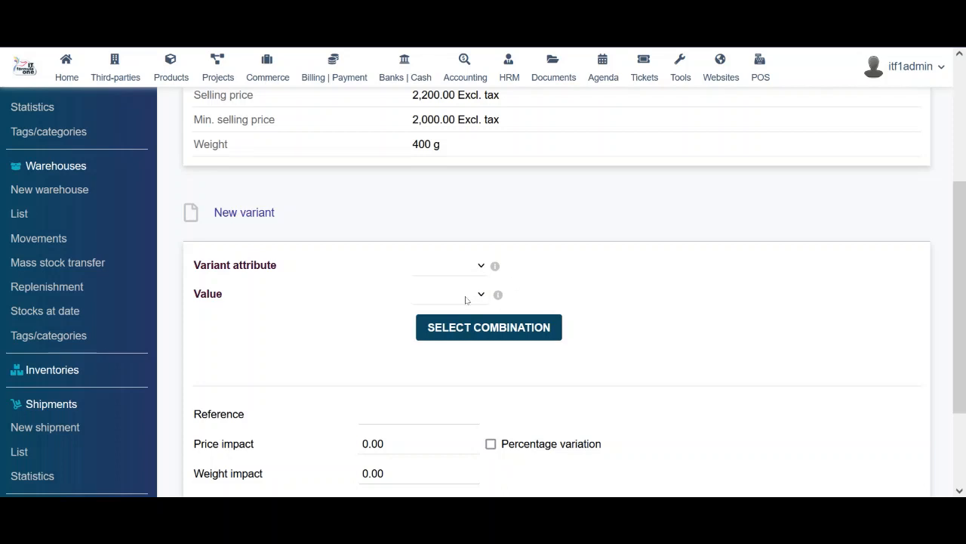
pyautogui.click(461, 264)
pyautogui.click(445, 305)
pyautogui.click(458, 295)
pyautogui.click(444, 340)
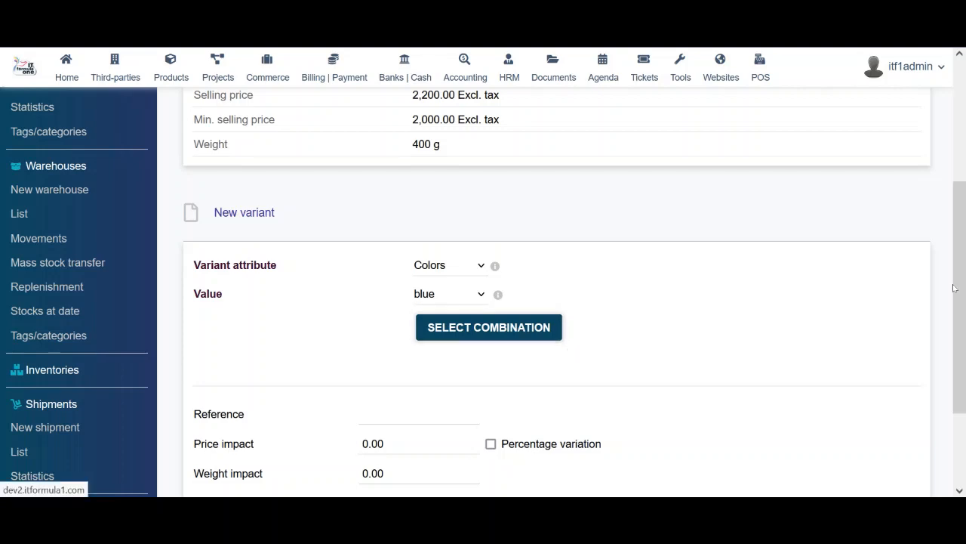
# Set the variant's price impact to 5 as a percentage variation
pyautogui.moveTo(953, 288); pyautogui.dragTo(963, 468)
pyautogui.click(422, 322)
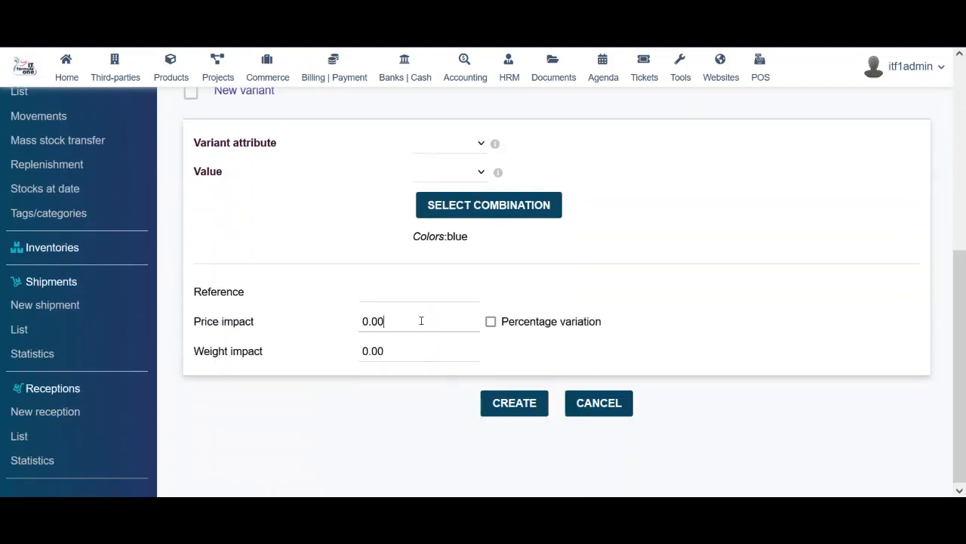
pyautogui.moveTo(365, 321); pyautogui.dragTo(340, 319)
pyautogui.write('50')
pyautogui.click(490, 322)
pyautogui.click(367, 322)
pyautogui.moveTo(372, 322); pyautogui.dragTo(344, 327)
pyautogui.moveTo(405, 326); pyautogui.dragTo(302, 338)
pyautogui.write('5')
# Set the weight impact to 20 and create variant 123_VARB
pyautogui.click(389, 355)
pyautogui.moveTo(393, 349); pyautogui.dragTo(289, 345)
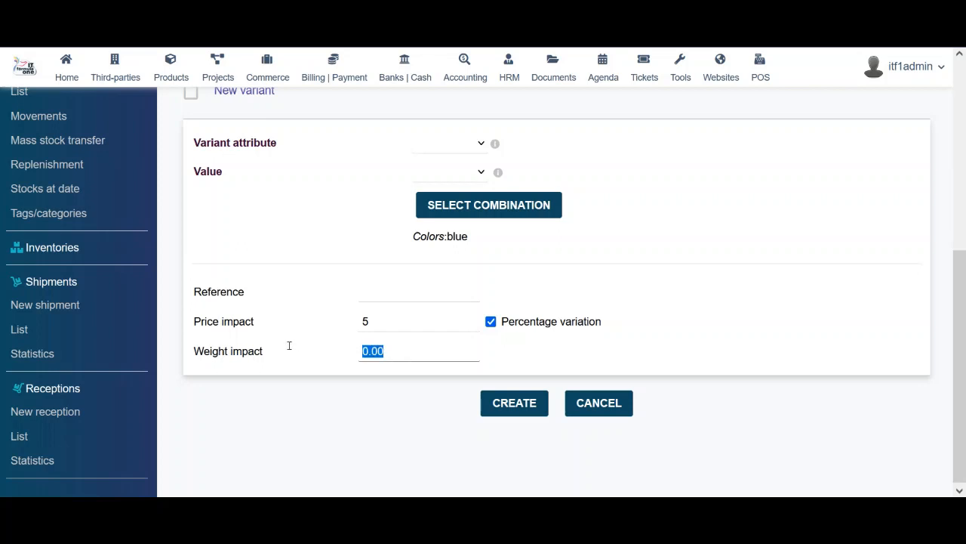
pyautogui.click(373, 352)
pyautogui.moveTo(373, 352); pyautogui.dragTo(365, 353)
pyautogui.press('Right')
pyautogui.press('Delete')
pyautogui.write('20')
pyautogui.click(392, 297)
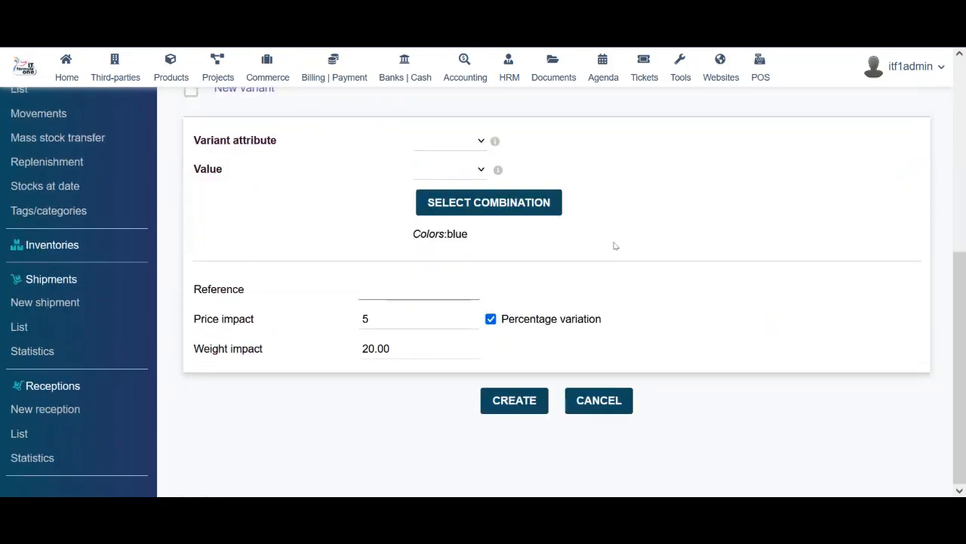
pyautogui.click(515, 403)
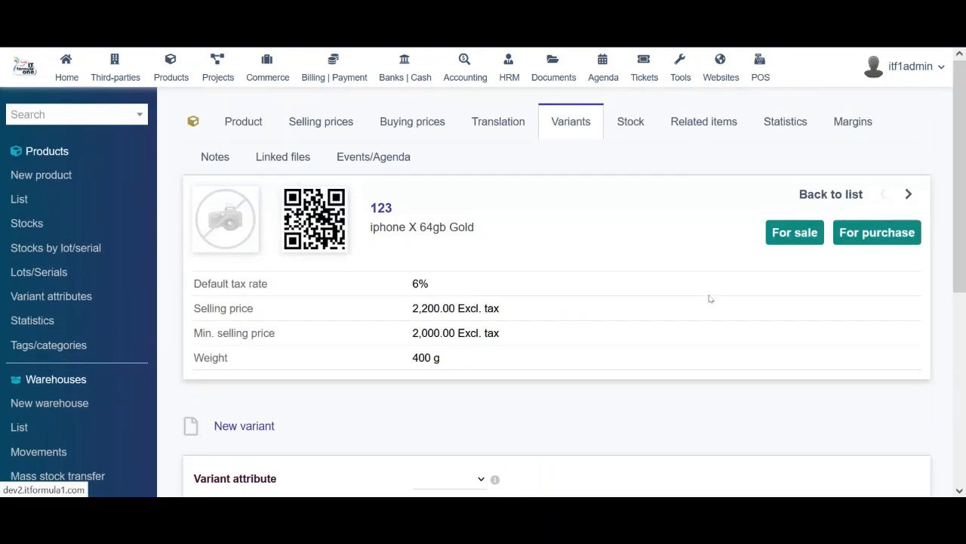
pyautogui.scroll(-4, 759, 269)
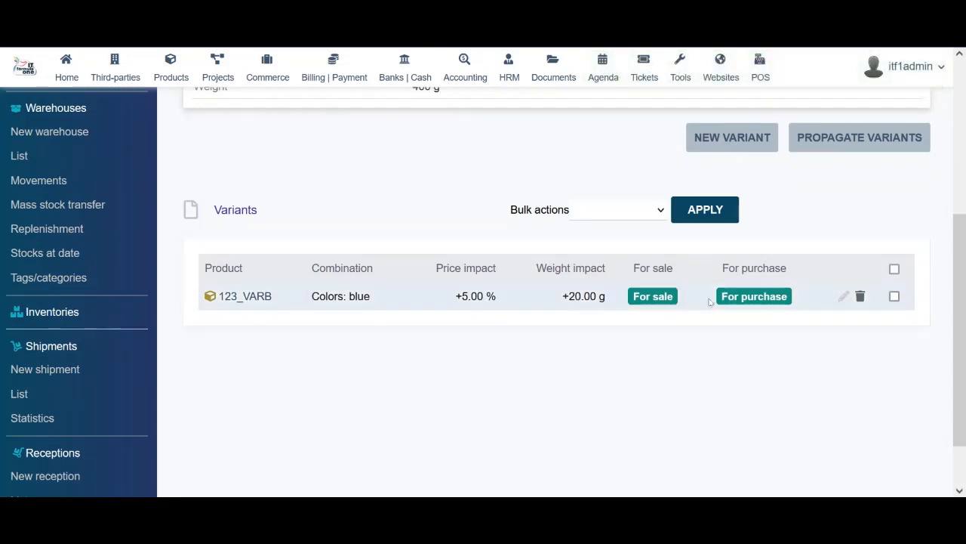
pyautogui.moveTo(961, 304); pyautogui.dragTo(965, 149)
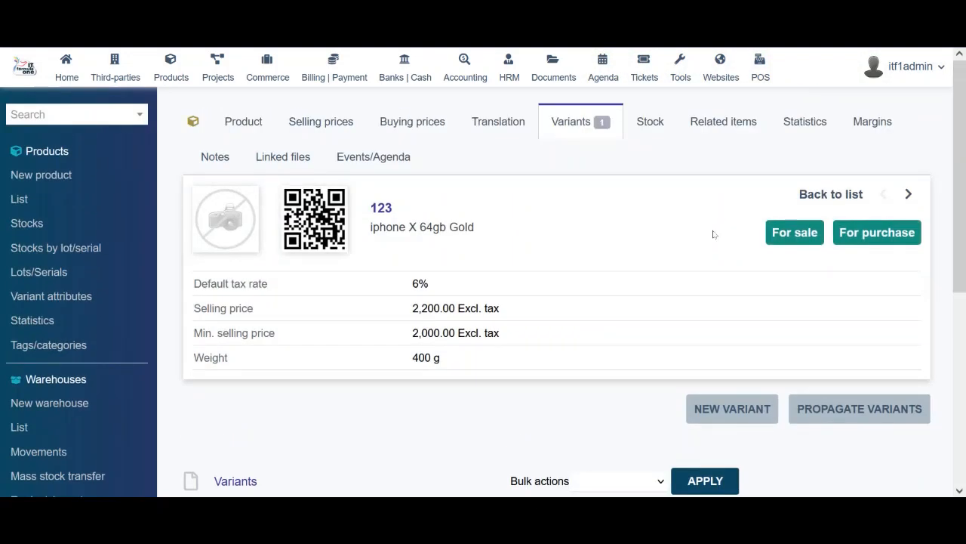
# Check the variants' stock on the Stock tab and open 123_VARB's stock page
pyautogui.click(647, 125)
pyautogui.scroll(-2, 964, 190)
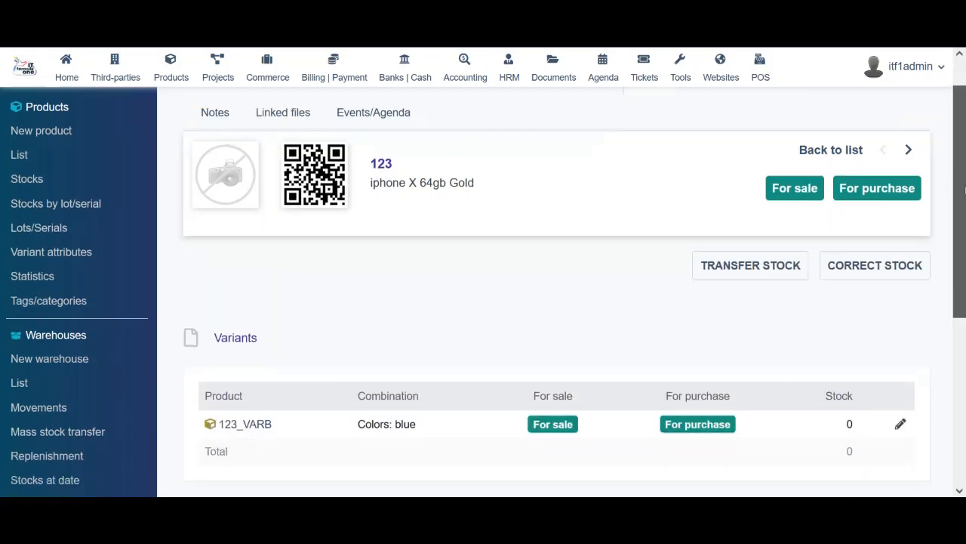
pyautogui.scroll(-2, 964, 190)
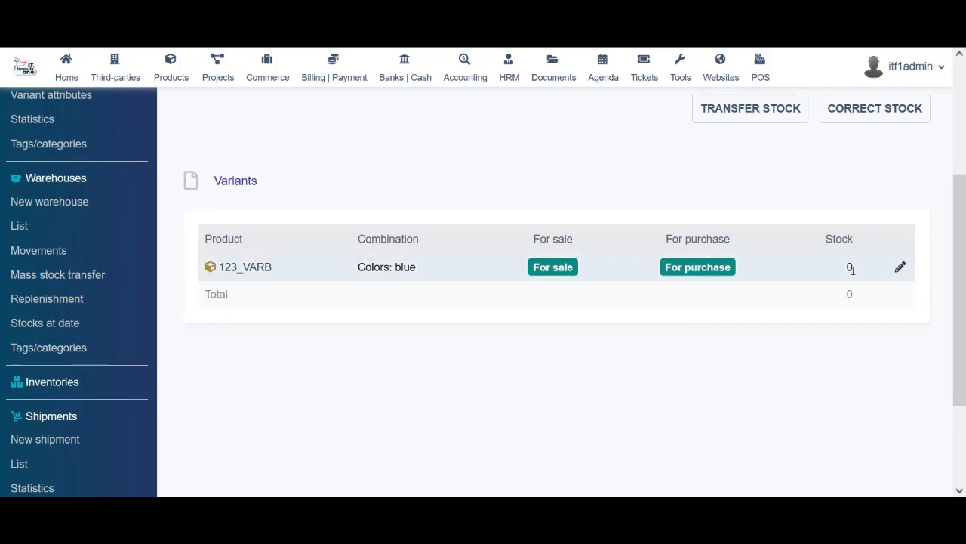
pyautogui.moveTo(262, 274)
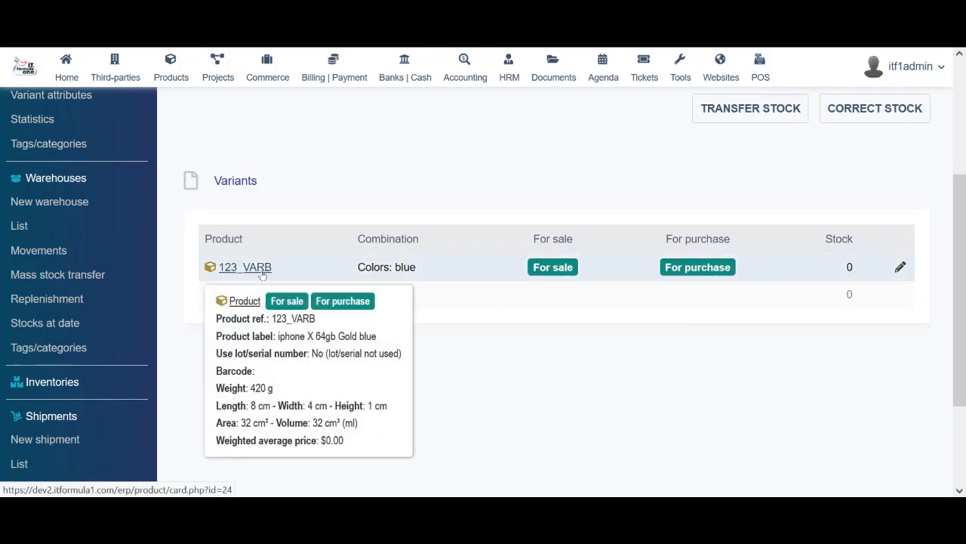
pyautogui.scroll(2, 916, 363)
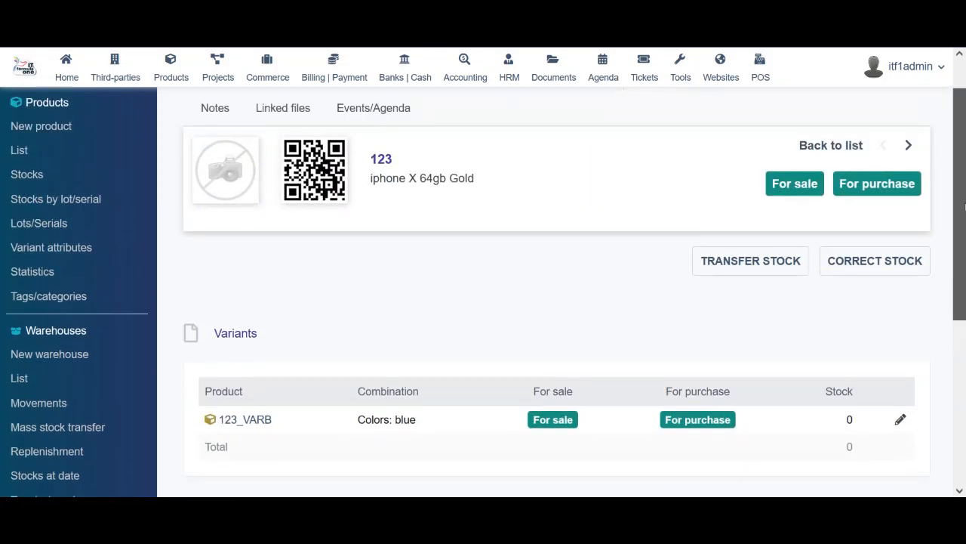
pyautogui.click(901, 420)
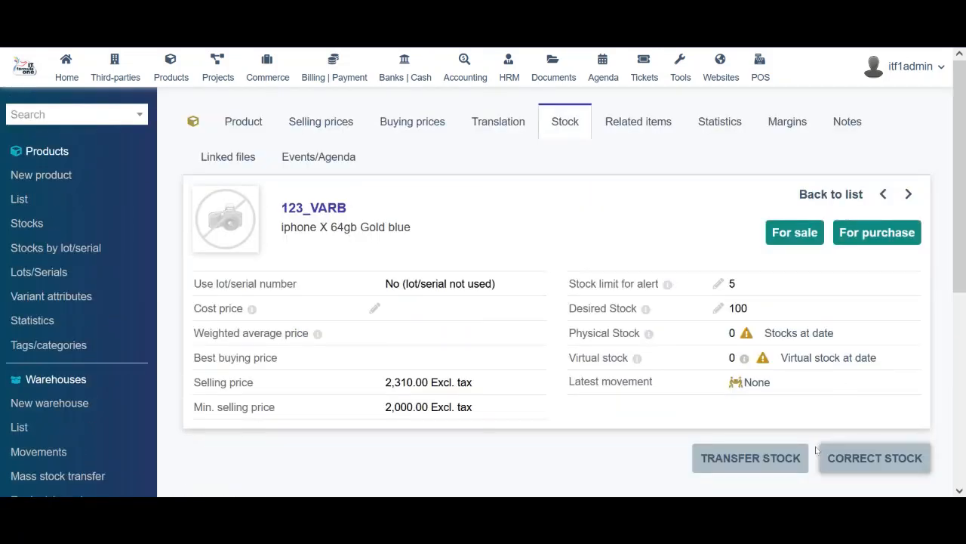
pyautogui.moveTo(960, 166); pyautogui.dragTo(965, 200)
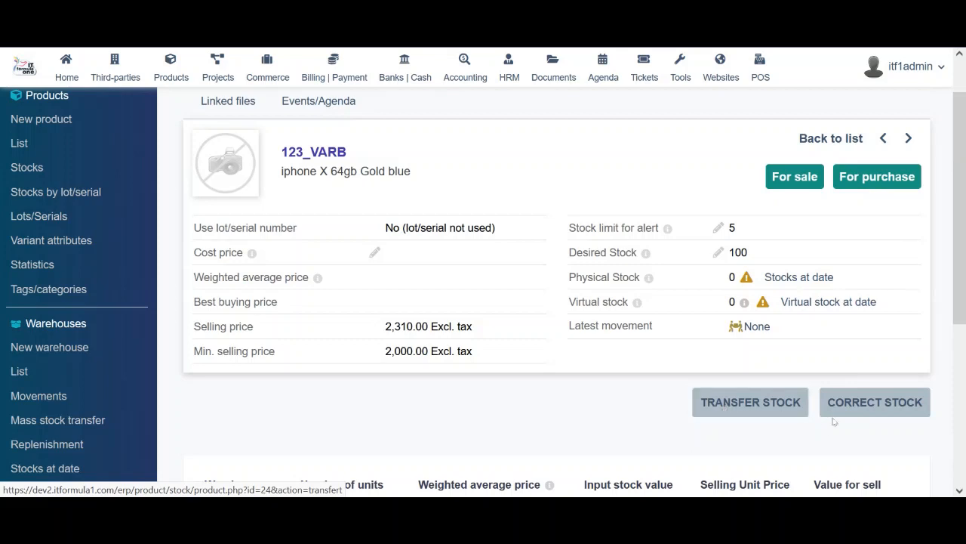
pyautogui.click(868, 405)
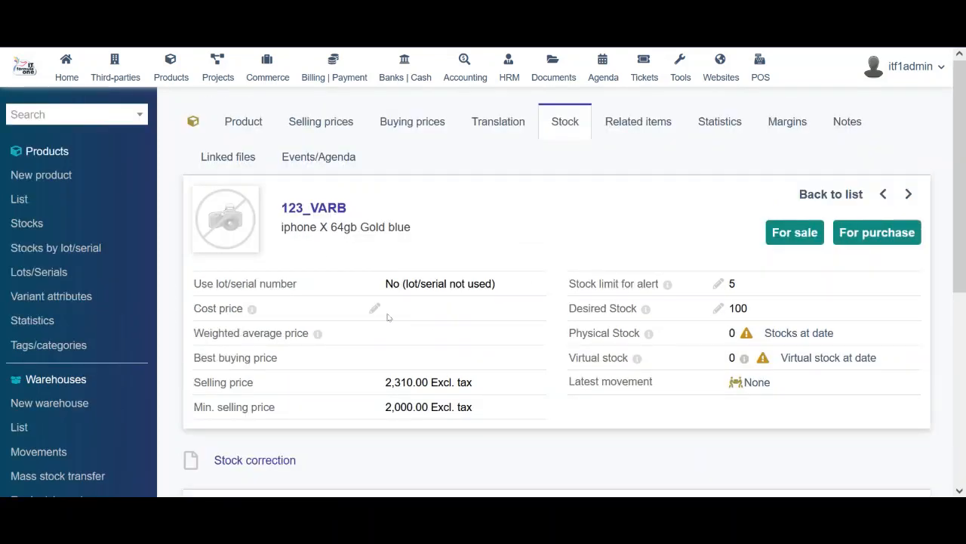
pyautogui.moveTo(964, 234); pyautogui.dragTo(964, 376)
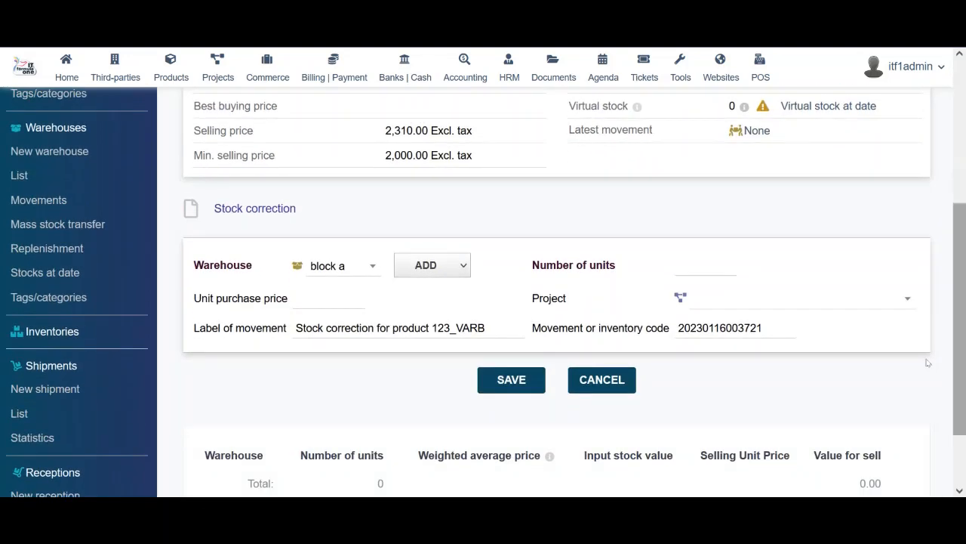
pyautogui.click(339, 299)
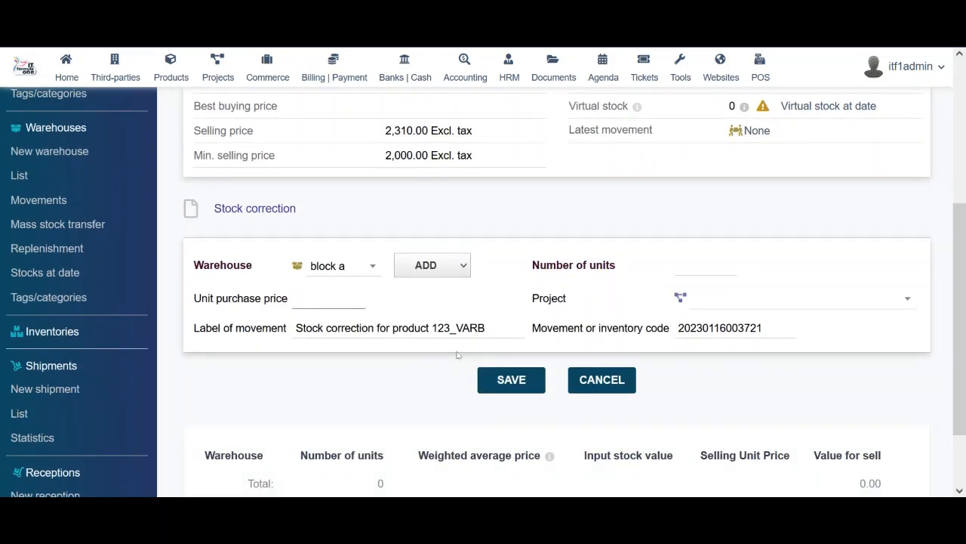
pyautogui.click(681, 262)
pyautogui.click(730, 308)
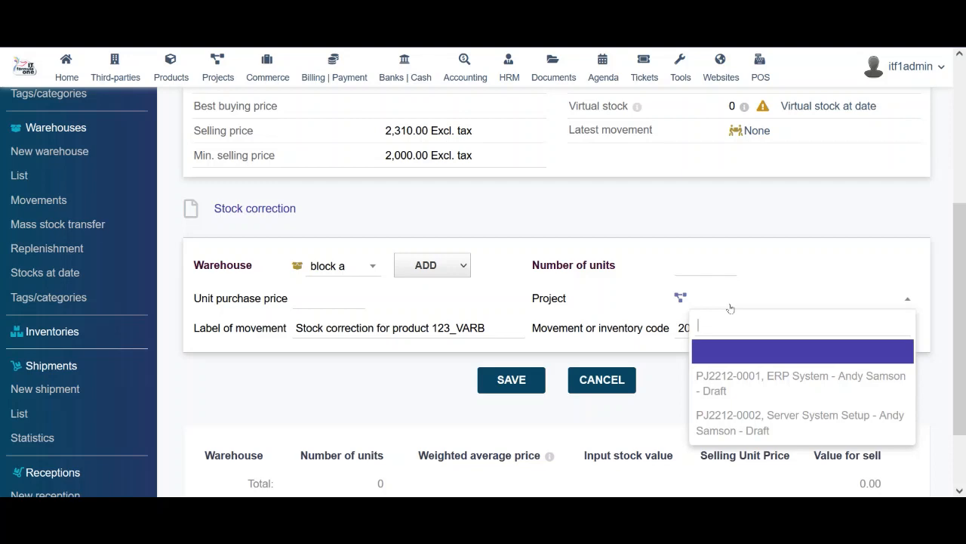
pyautogui.click(790, 266)
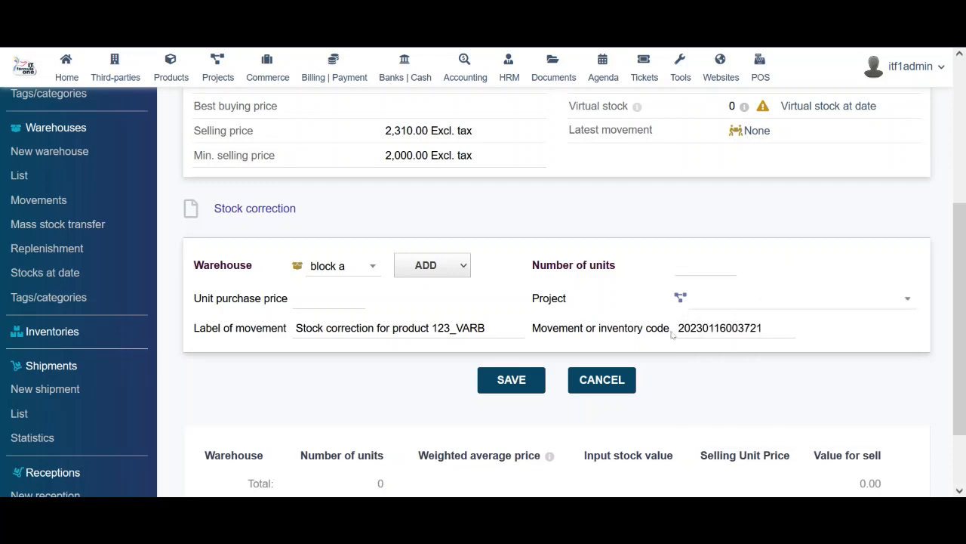
pyautogui.moveTo(965, 301); pyautogui.dragTo(964, 162)
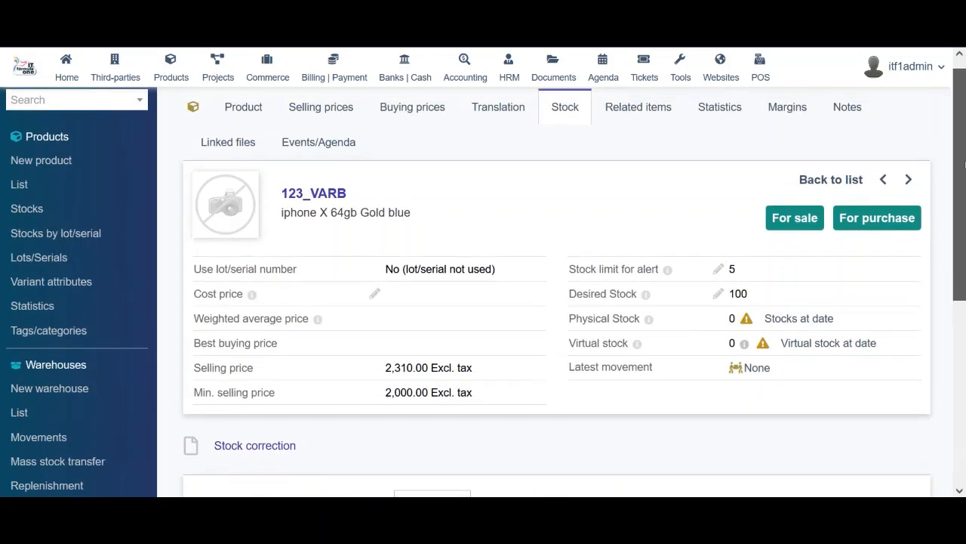
# Show 123_VARB's related items, with zero proposals, orders, invoices and contracts
pyautogui.click(627, 114)
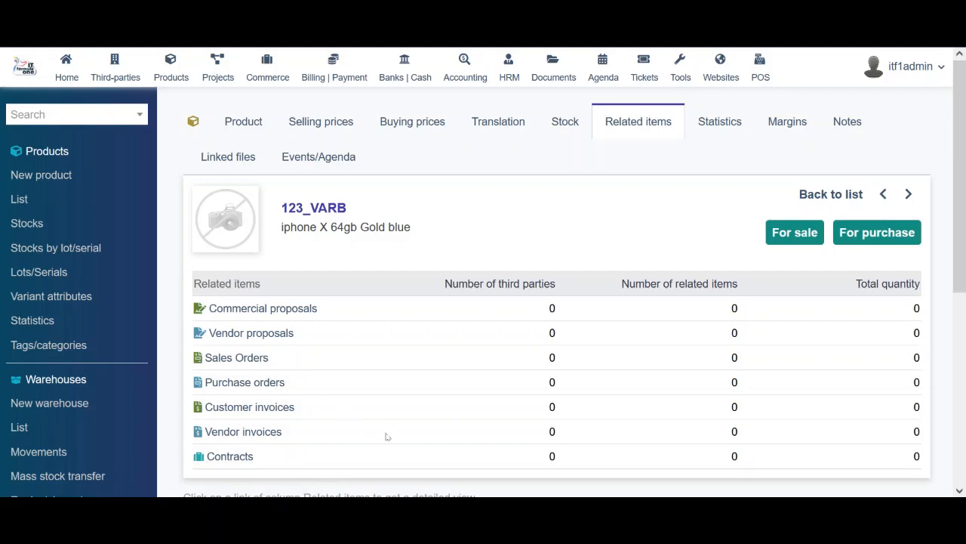
pyautogui.scroll(-3, 641, 327)
pyautogui.scroll(3, 641, 327)
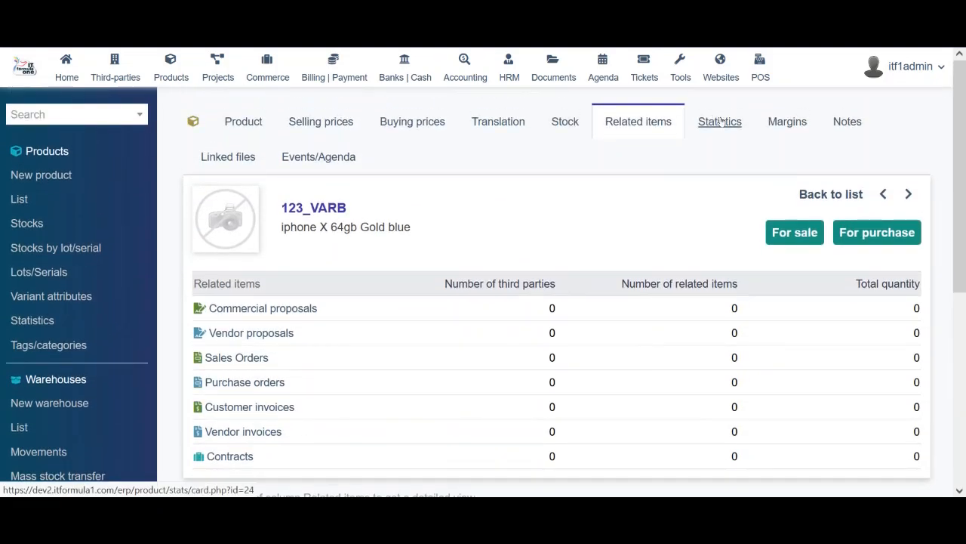
# Filter 123_VARB's statistics charts to year 2022 and refresh them
pyautogui.click(721, 124)
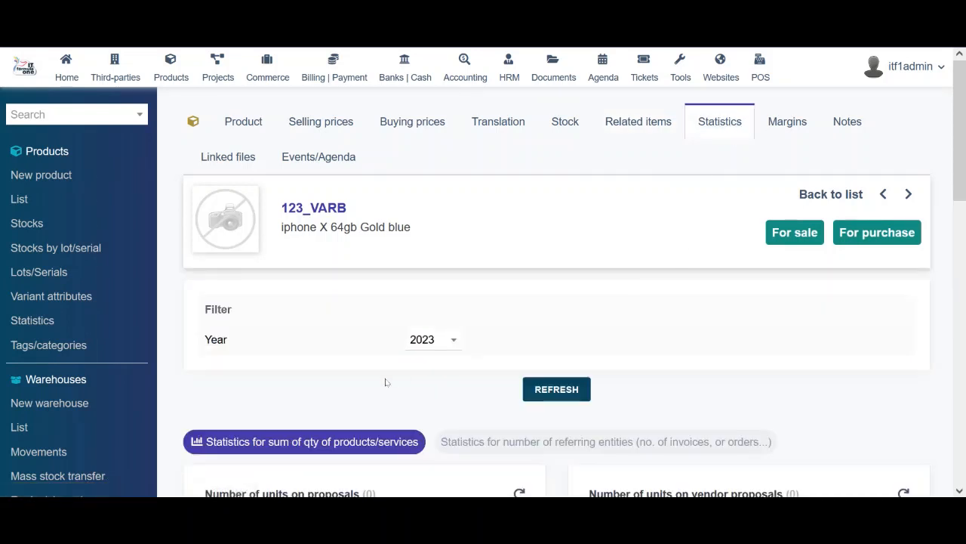
pyautogui.click(432, 345)
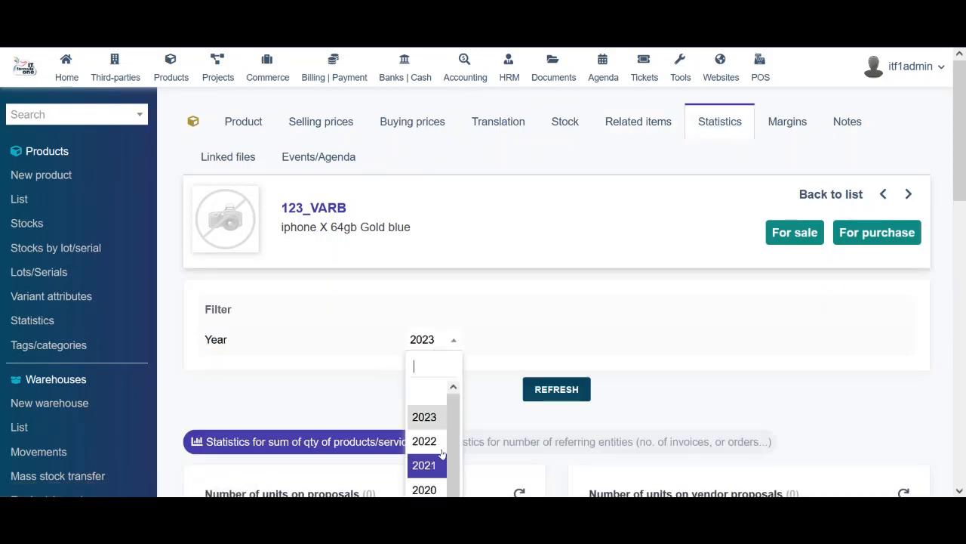
pyautogui.click(645, 372)
pyautogui.scroll(-4, 964, 267)
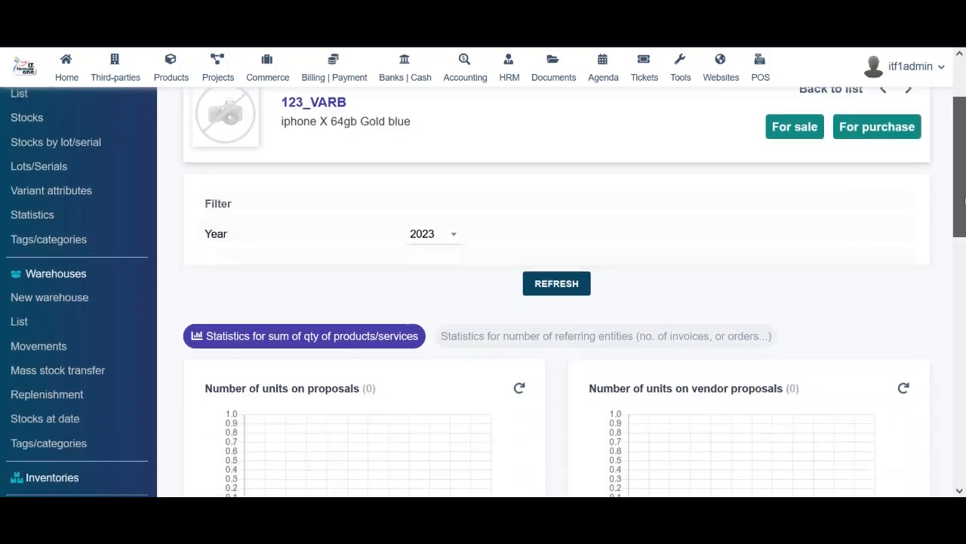
pyautogui.moveTo(965, 262); pyautogui.dragTo(964, 187)
pyautogui.click(450, 240)
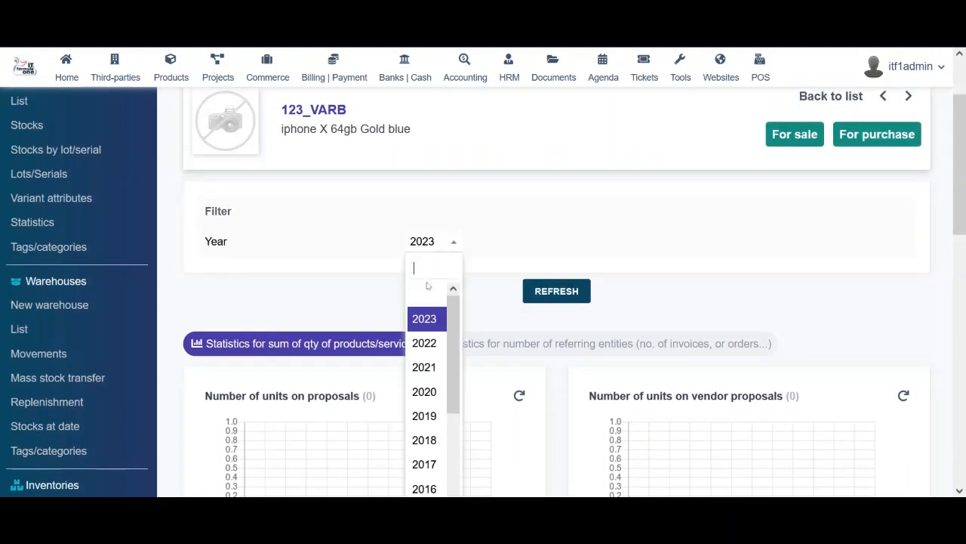
pyautogui.click(433, 345)
pyautogui.click(556, 291)
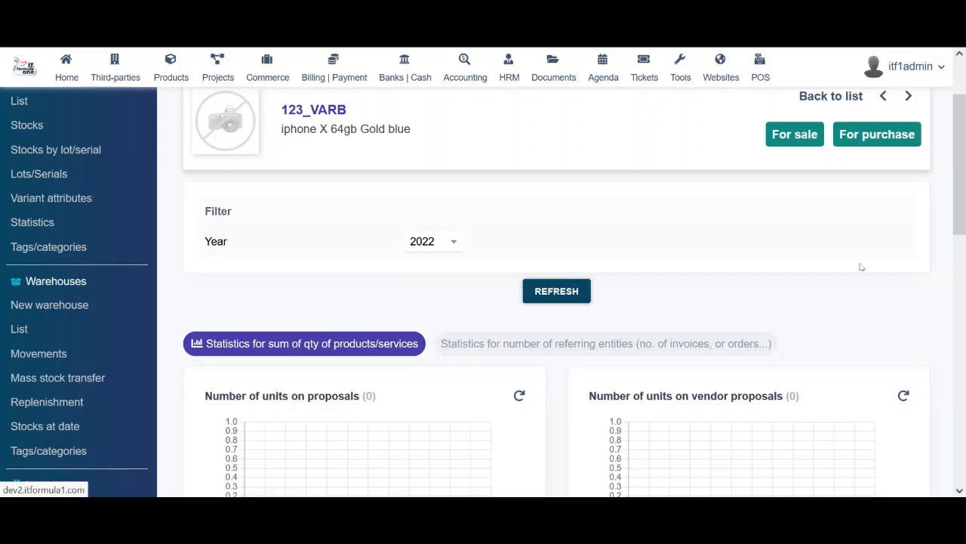
pyautogui.moveTo(964, 152); pyautogui.dragTo(965, 114)
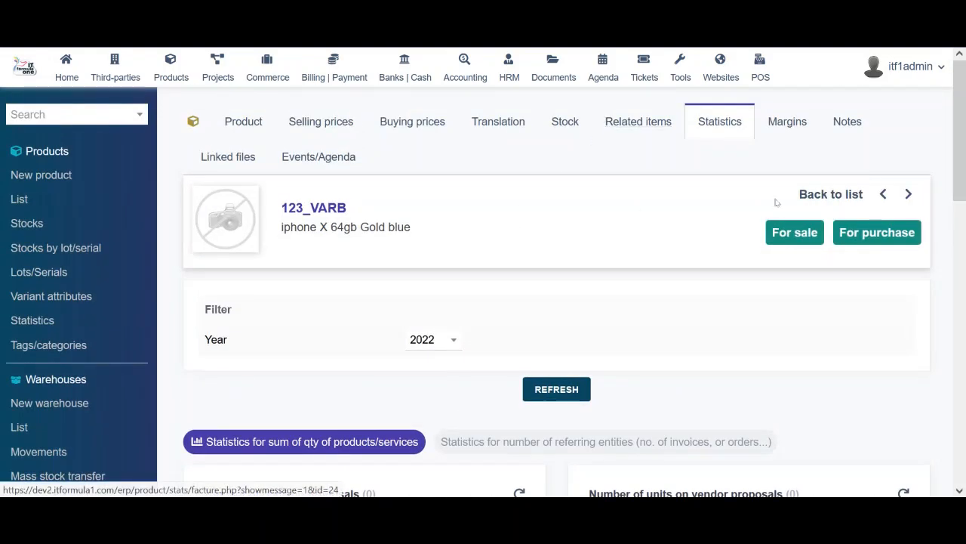
# Look through the Margins and Notes tabs of variant 123_VARB
pyautogui.click(789, 125)
pyautogui.moveTo(961, 158)
pyautogui.mouseDown()
pyautogui.moveTo(961, 209)
pyautogui.moveTo(961, 155)
pyautogui.mouseUp()
pyautogui.click(854, 123)
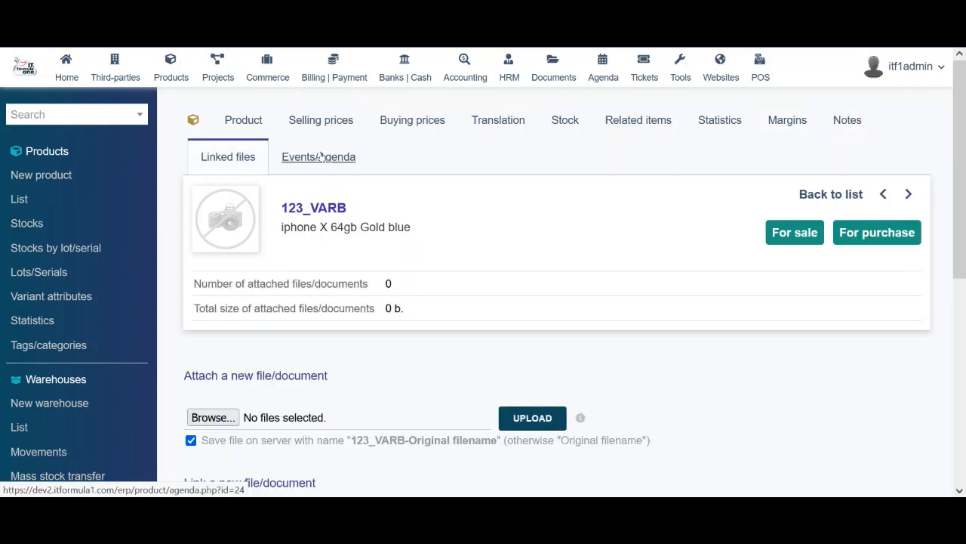
# Review the events history showing creation event 191 and modification event 192
pyautogui.click(320, 156)
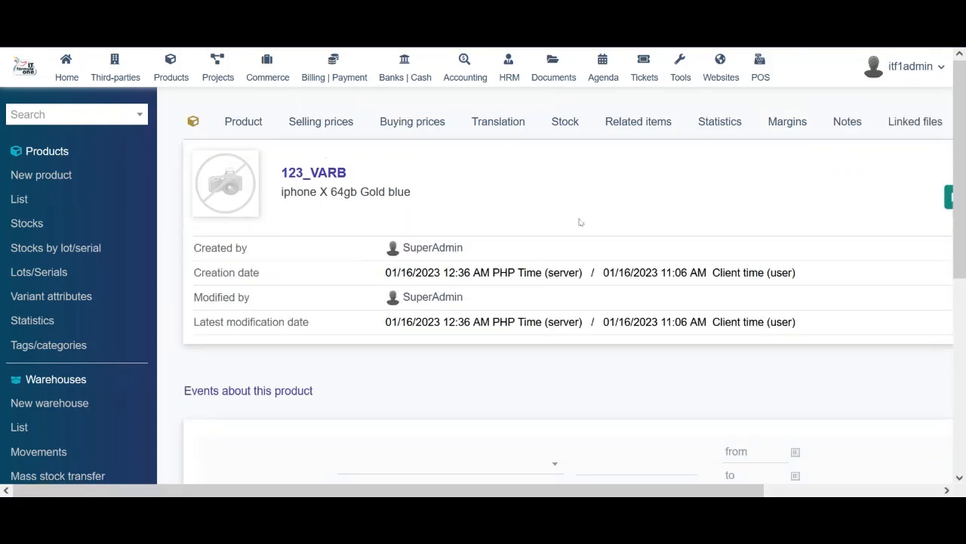
pyautogui.scroll(-4, 623, 367)
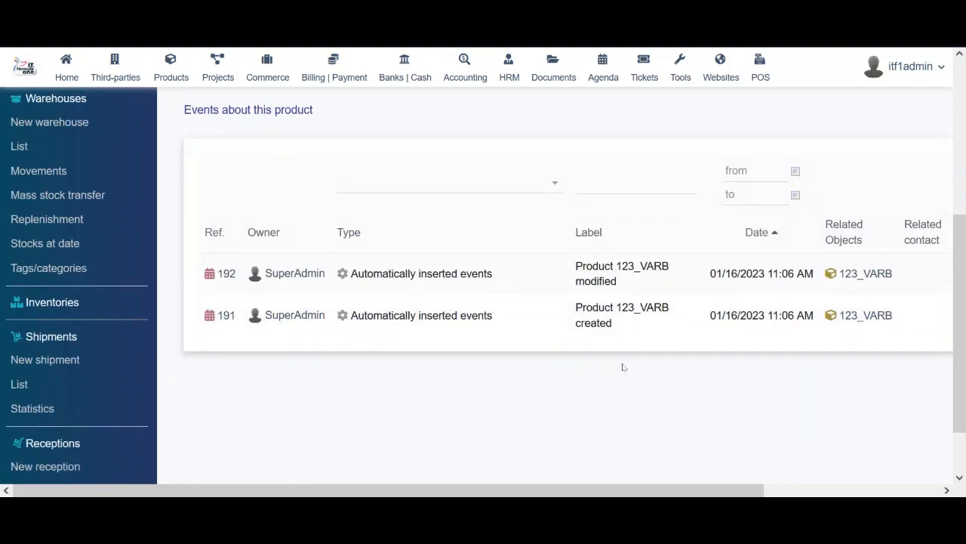
pyautogui.scroll(4, 623, 367)
pyautogui.scroll(-5, 623, 367)
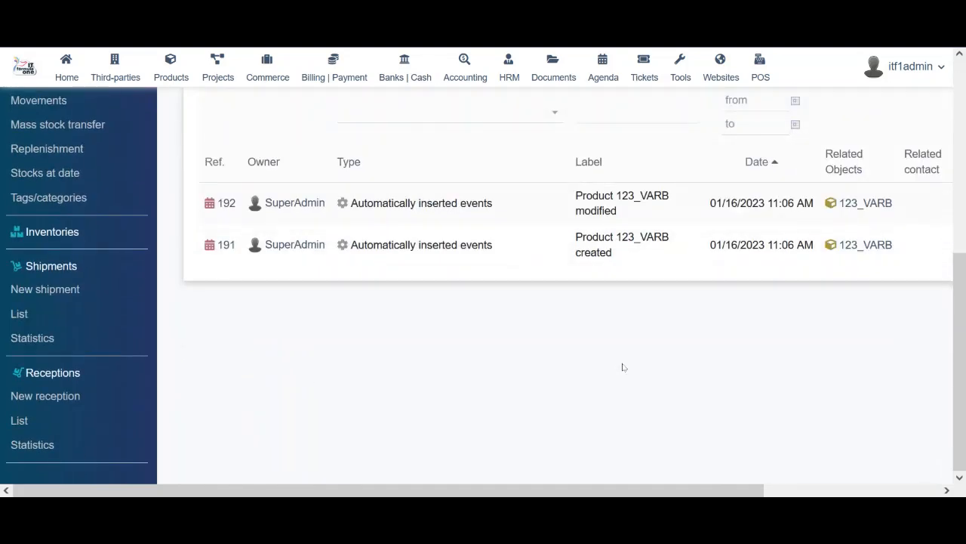
pyautogui.scroll(1, 623, 367)
pyautogui.scroll(1, 623, 367)
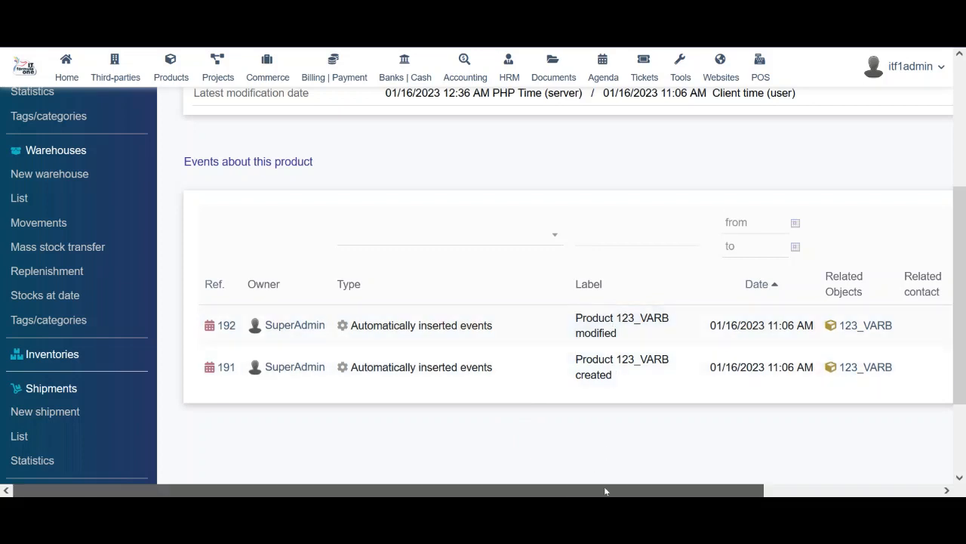
pyautogui.moveTo(604, 490); pyautogui.dragTo(525, 471)
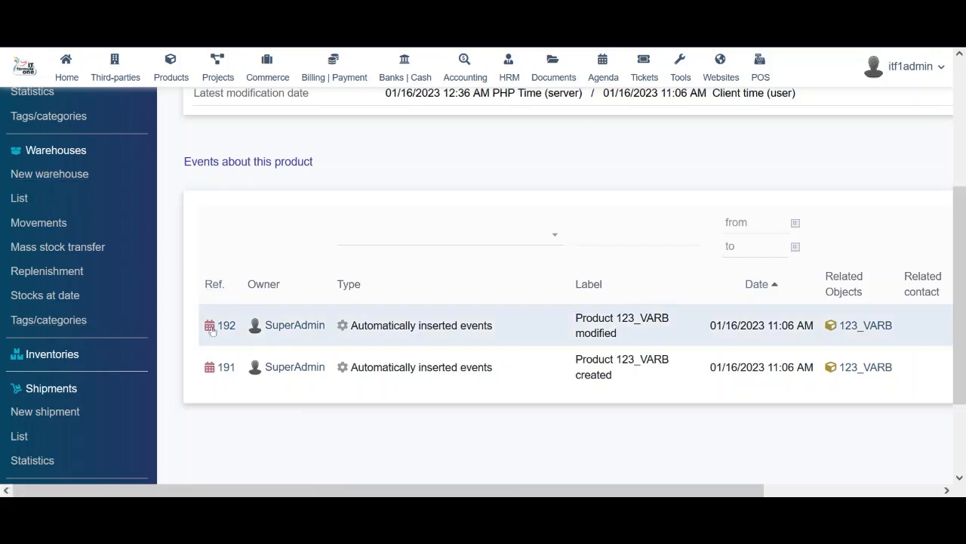
pyautogui.moveTo(233, 329)
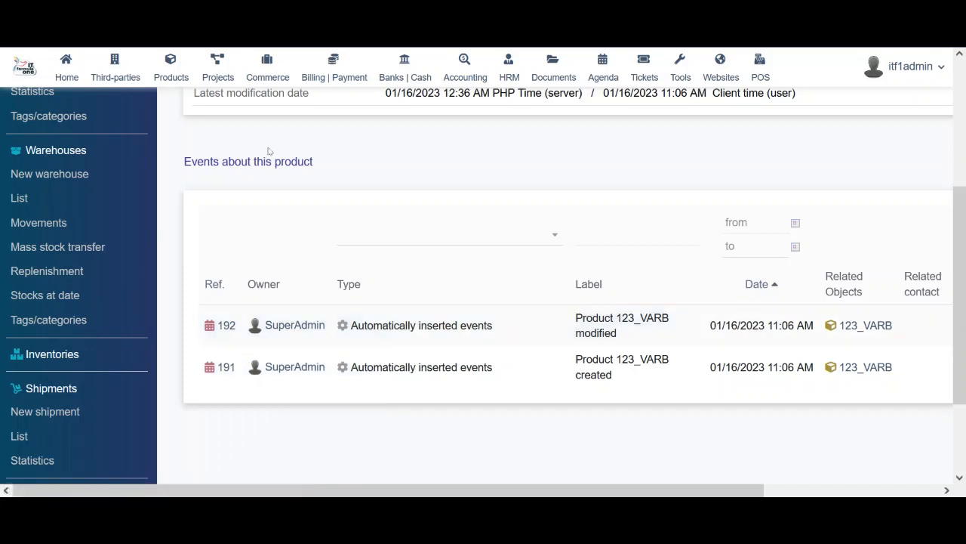
pyautogui.scroll(5, 273, 156)
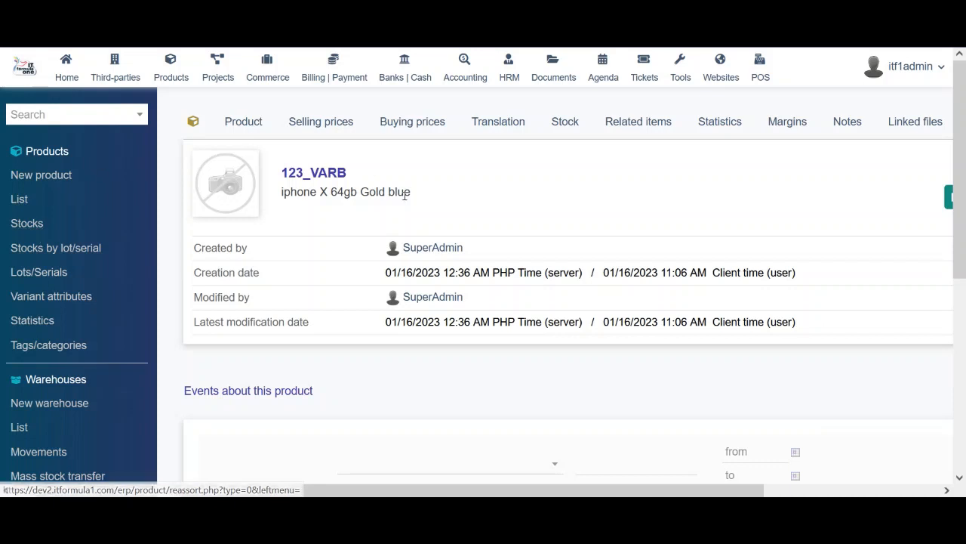
# Open product 123, iphone X 64gb Gold, from the Products Stocks list
pyautogui.click(24, 227)
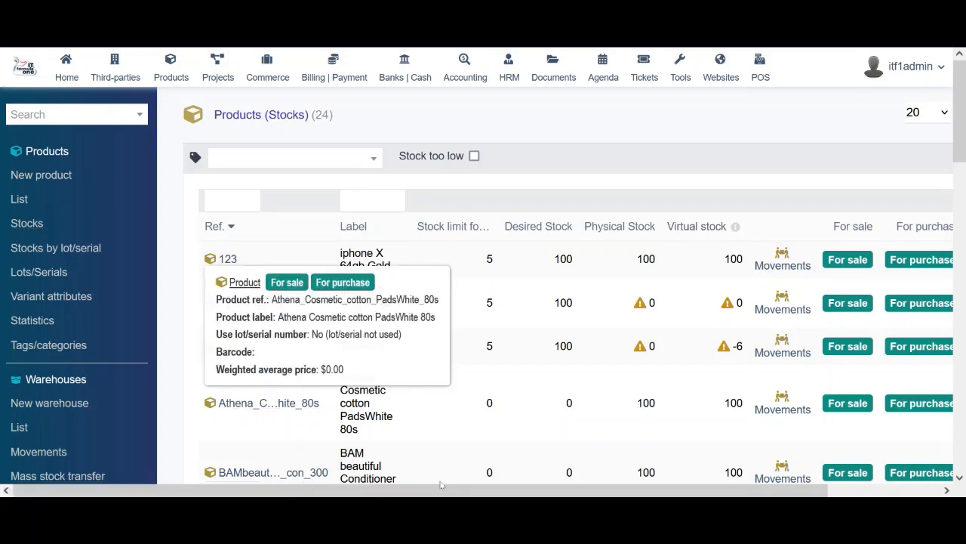
pyautogui.moveTo(391, 493); pyautogui.dragTo(514, 495)
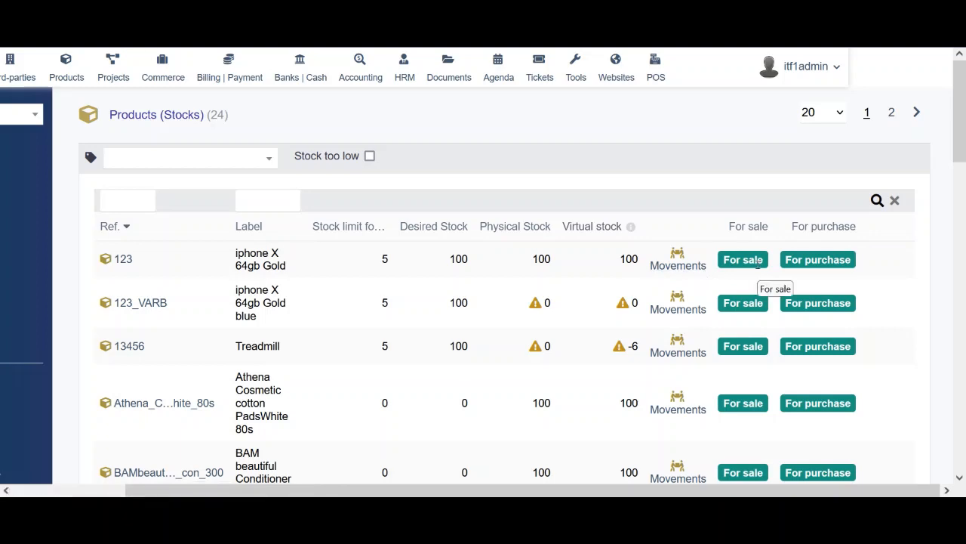
pyautogui.moveTo(962, 106); pyautogui.dragTo(964, 69)
pyautogui.moveTo(489, 492); pyautogui.dragTo(376, 491)
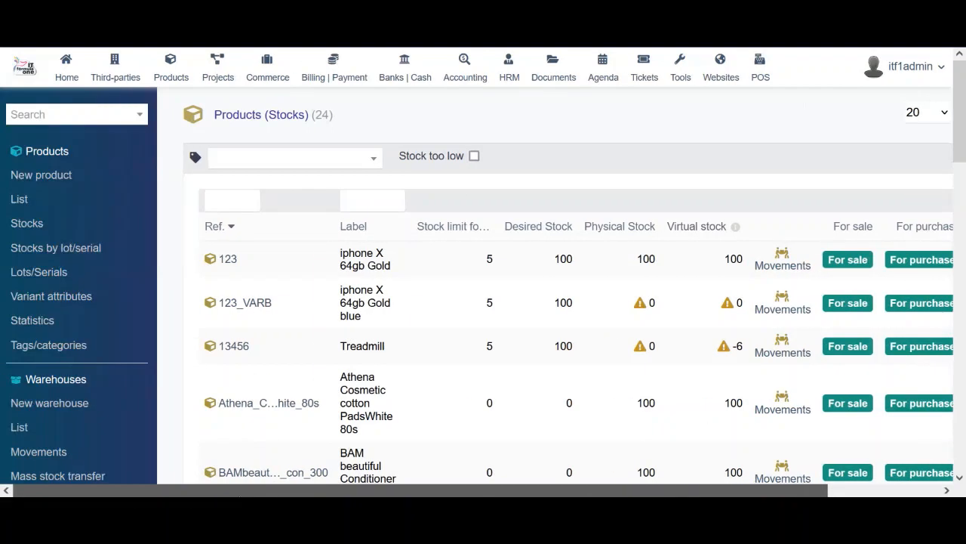
pyautogui.click(228, 259)
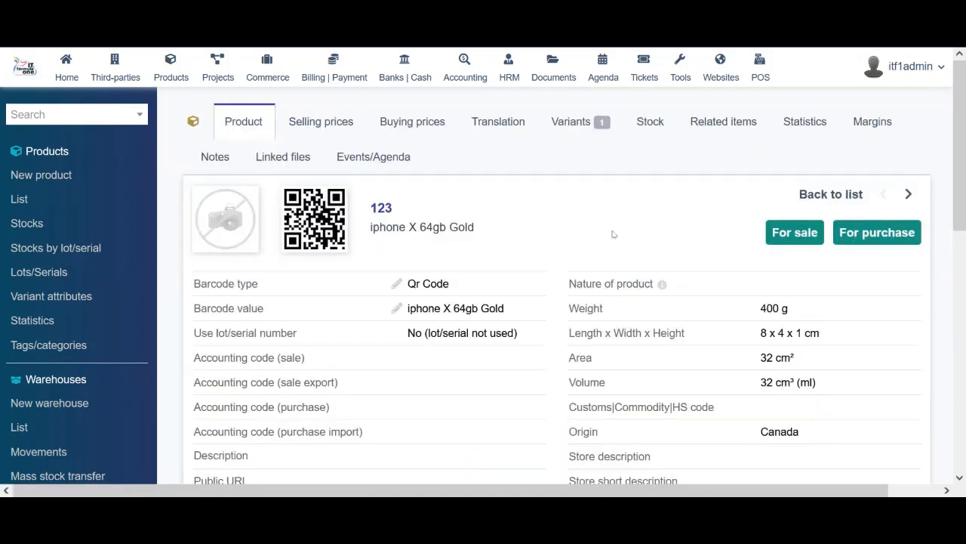
# Show the 26 stock movements, briefly checking product x123's stock page
pyautogui.click(22, 453)
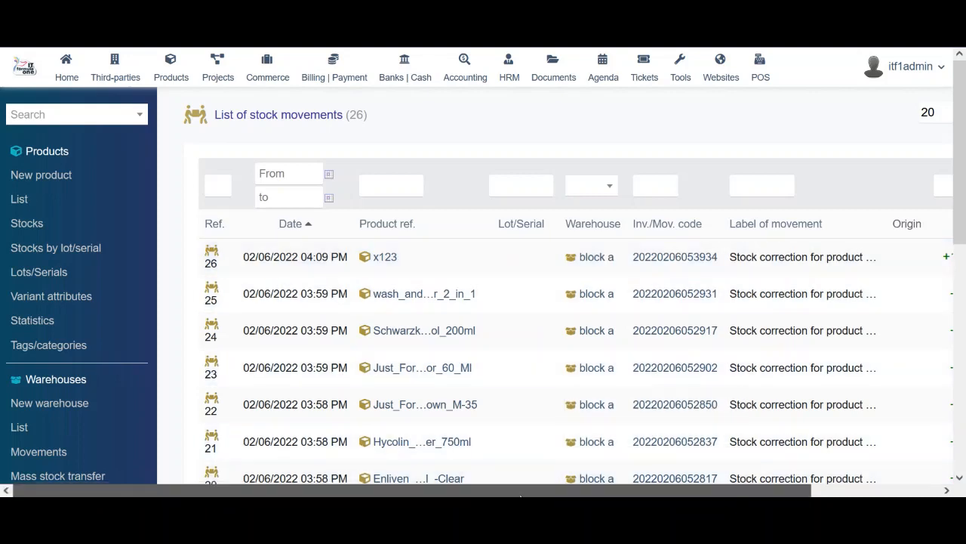
pyautogui.moveTo(521, 496); pyautogui.dragTo(649, 496)
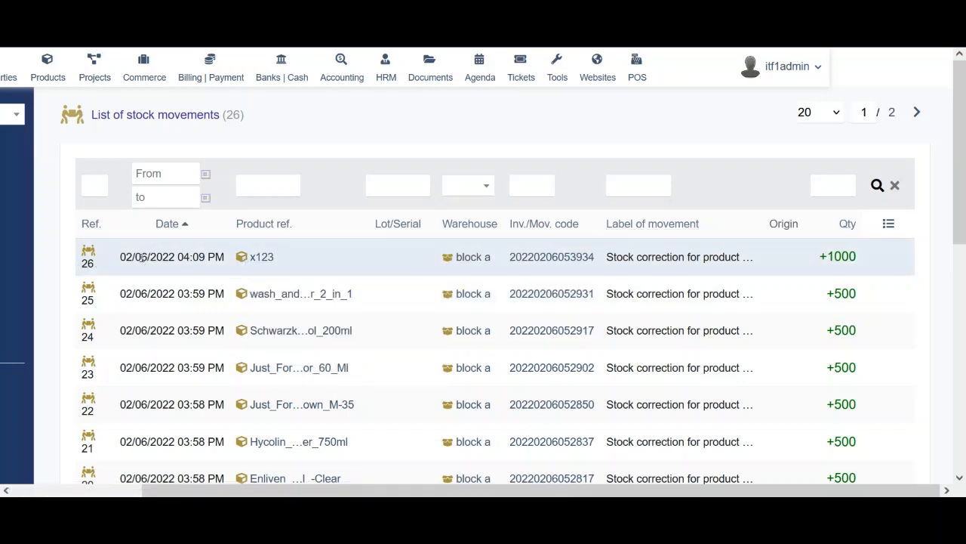
pyautogui.click(262, 259)
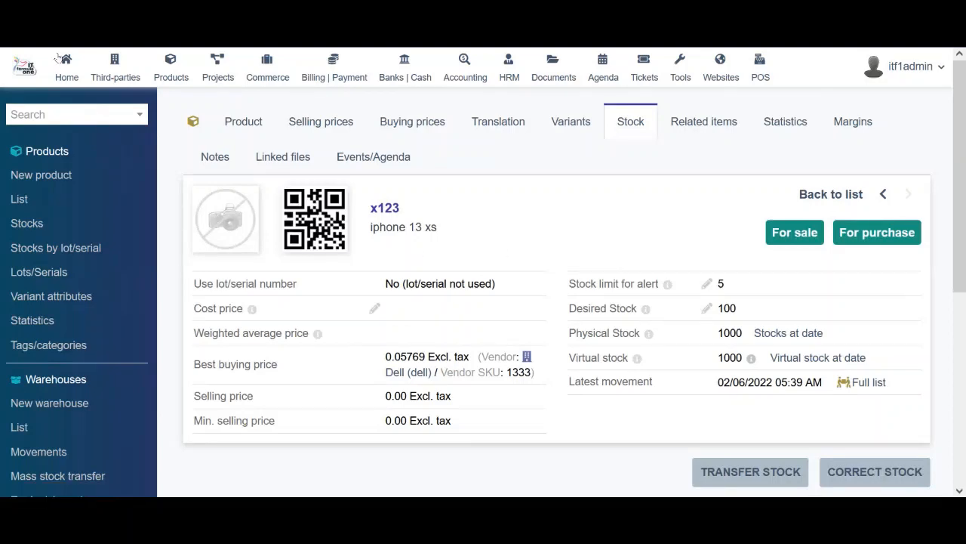
pyautogui.hotkey('alt', 'Left')
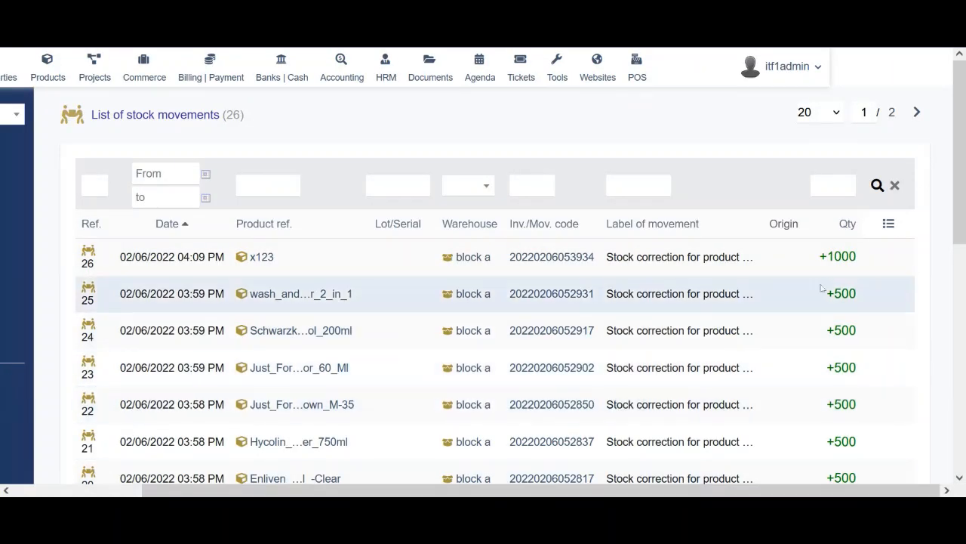
pyautogui.scroll(-2, 828, 287)
pyautogui.scroll(2, 828, 286)
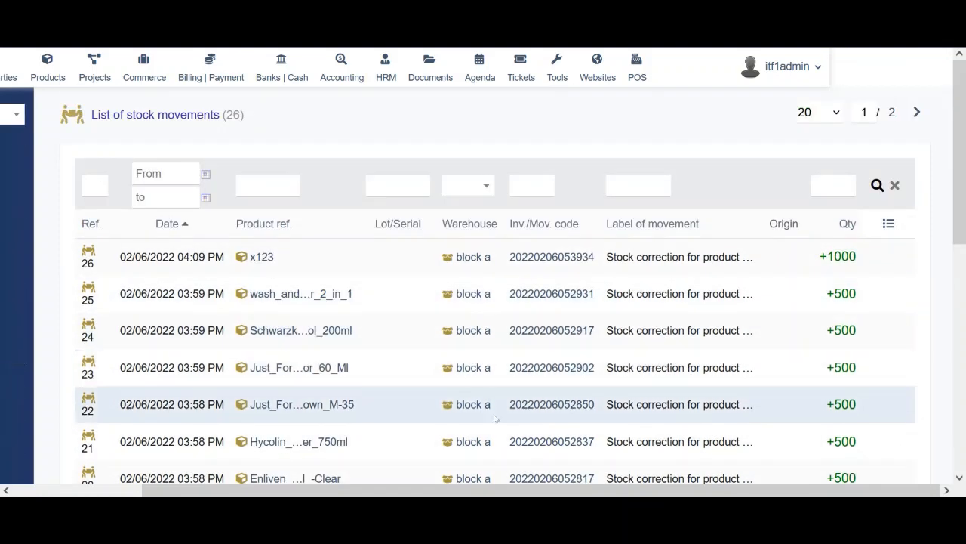
pyautogui.moveTo(403, 494); pyautogui.dragTo(272, 495)
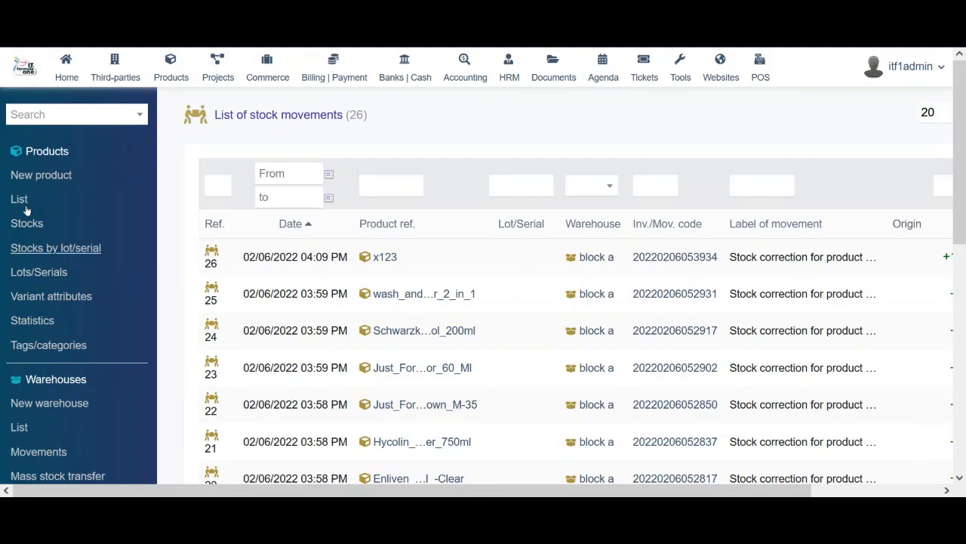
# Browse the product stock list broken down by lot/serial
pyautogui.click(41, 249)
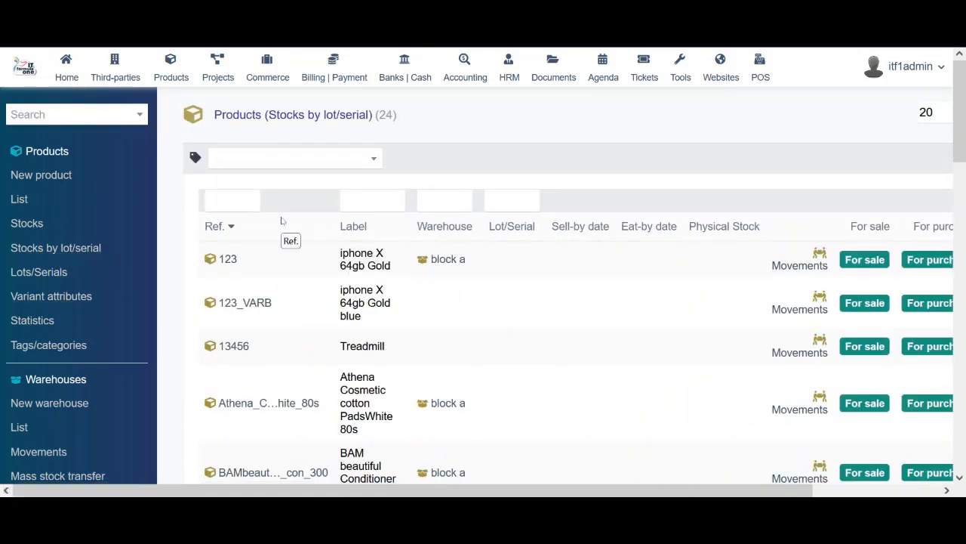
pyautogui.scroll(-5, 600, 307)
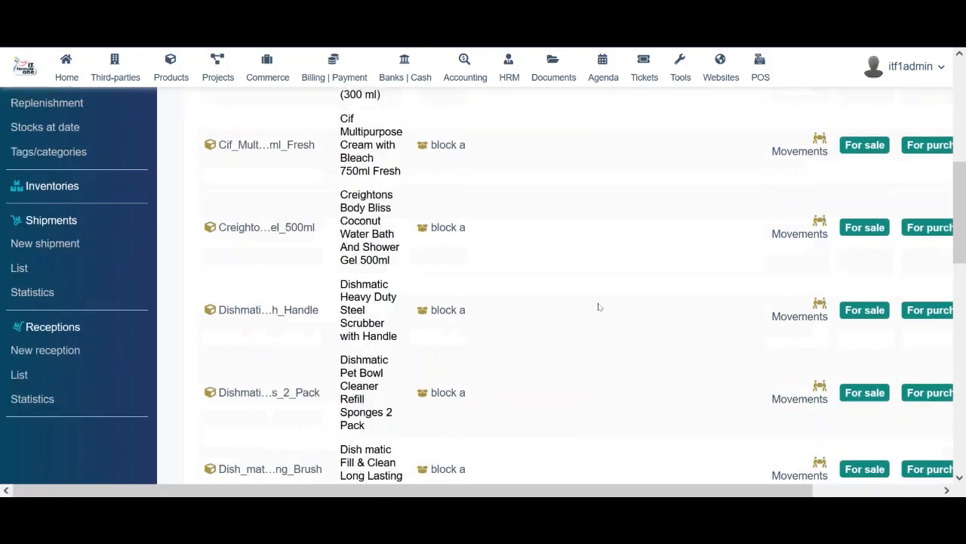
pyautogui.scroll(5, 599, 307)
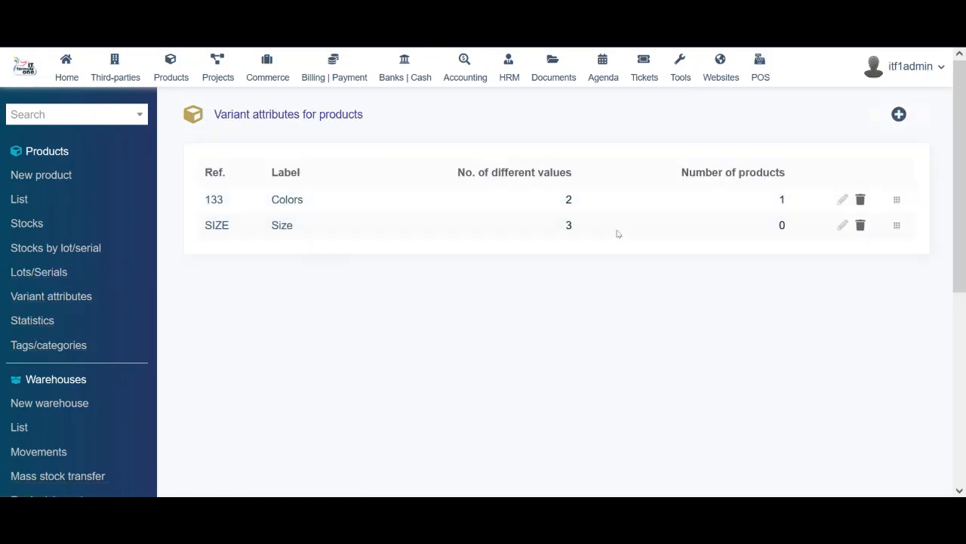
# Start a new variant attribute, then abandon it for the product Statistics page
pyautogui.click(898, 114)
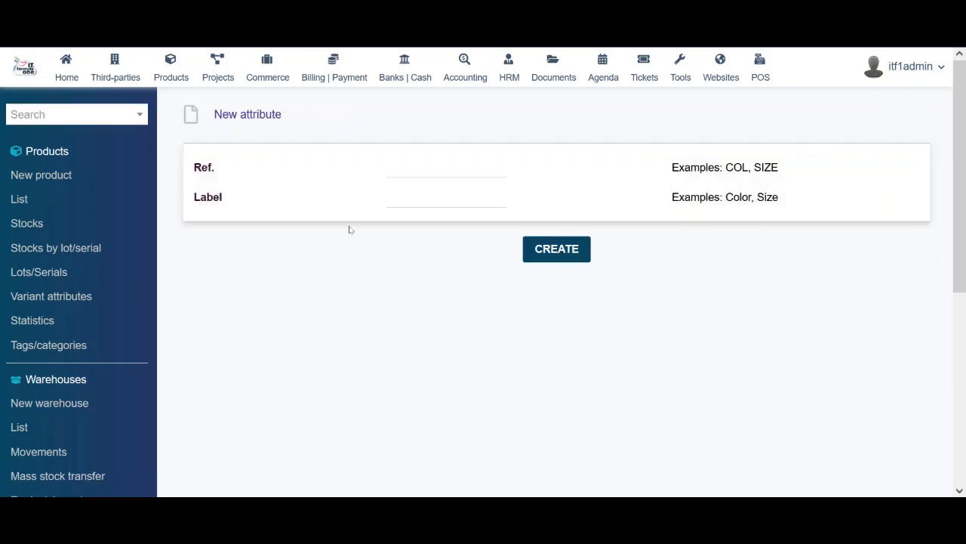
pyautogui.click(403, 204)
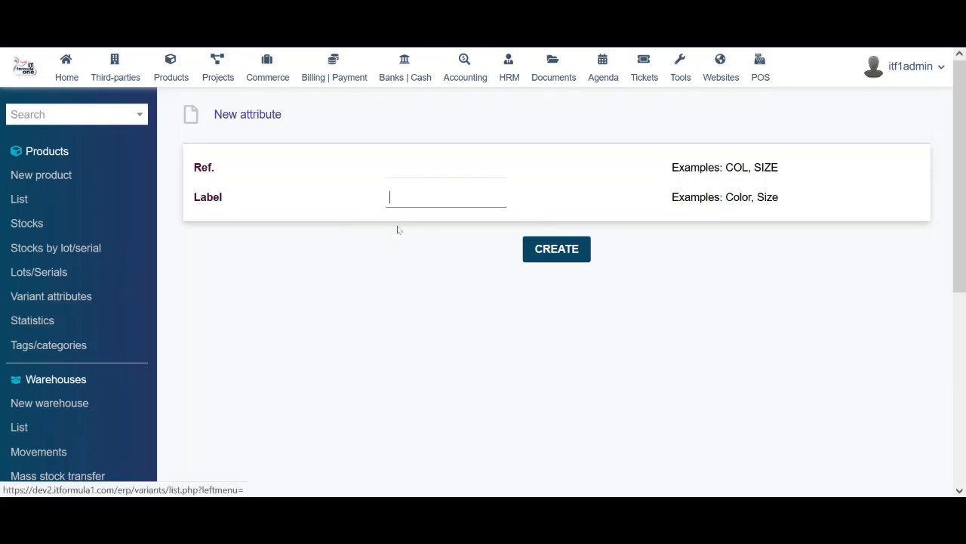
pyautogui.click(27, 321)
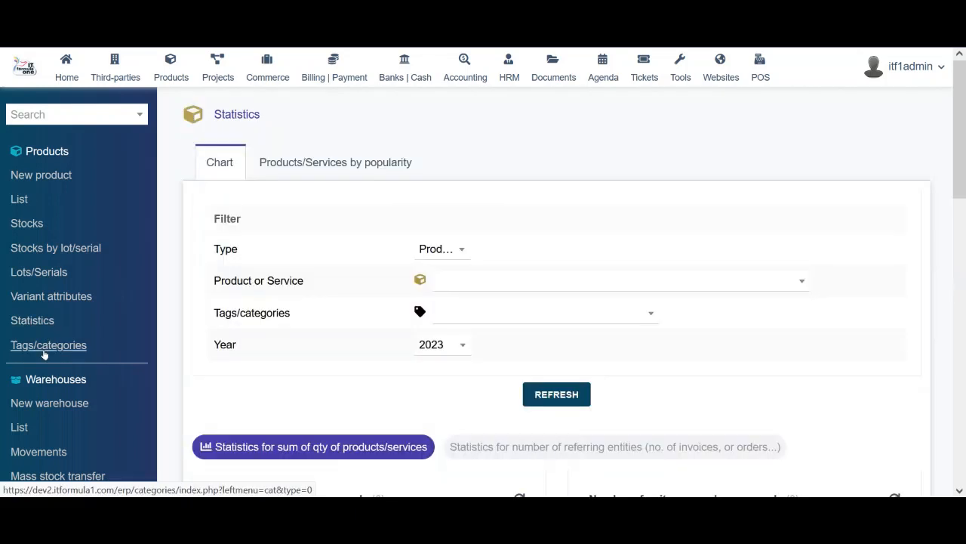
# Show the warehouse list: block a valued 220,000.00 input, 3,940,861.80 for sale
pyautogui.click(43, 347)
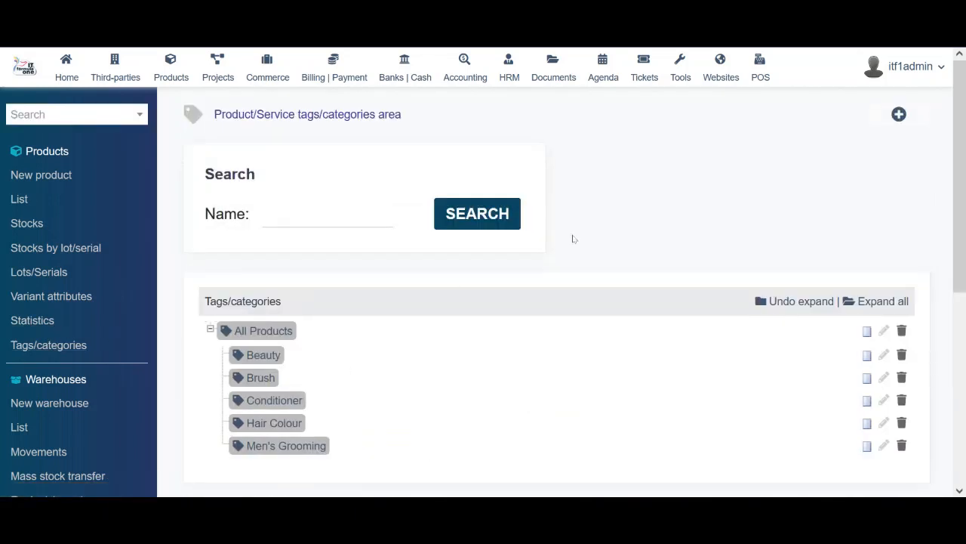
pyautogui.moveTo(964, 113); pyautogui.dragTo(964, 202)
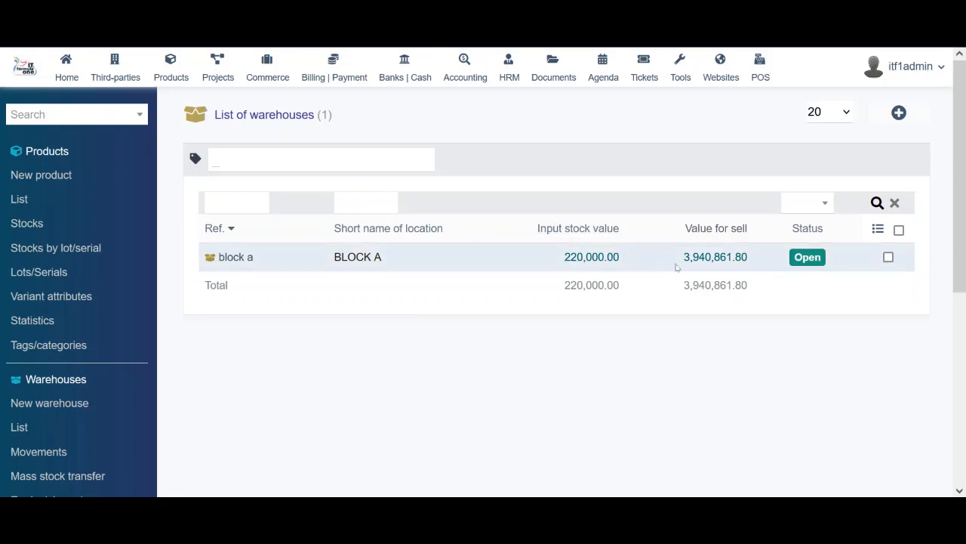
pyautogui.moveTo(751, 259); pyautogui.dragTo(537, 254)
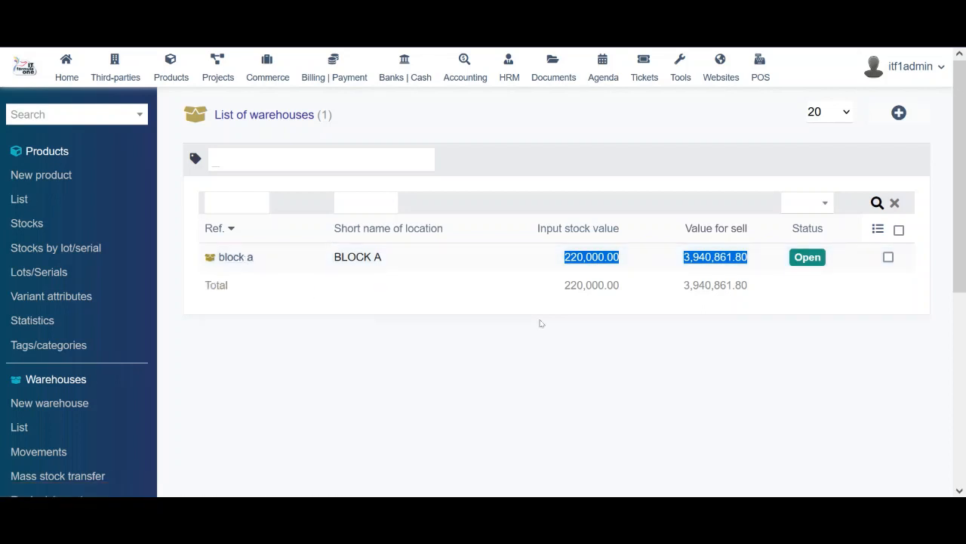
pyautogui.scroll(-3, 412, 382)
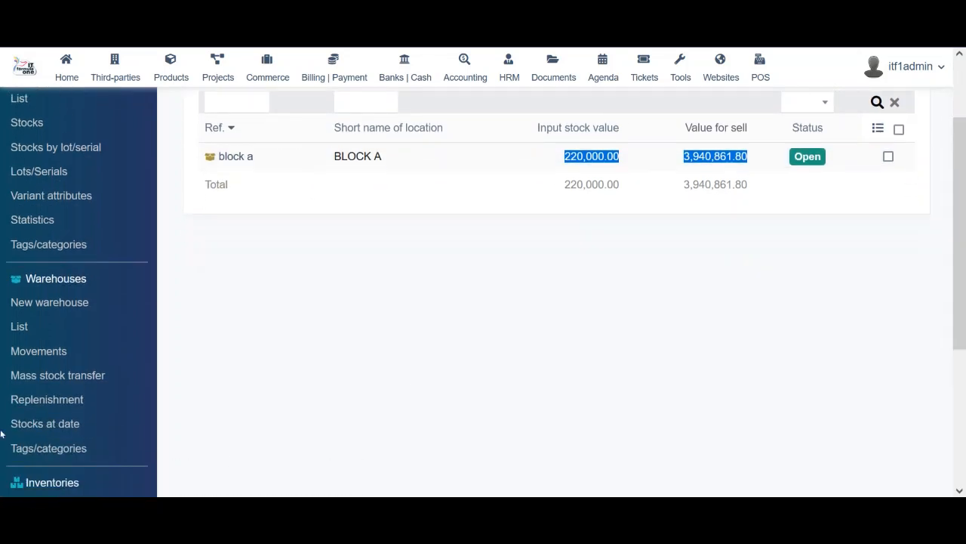
pyautogui.click(18, 329)
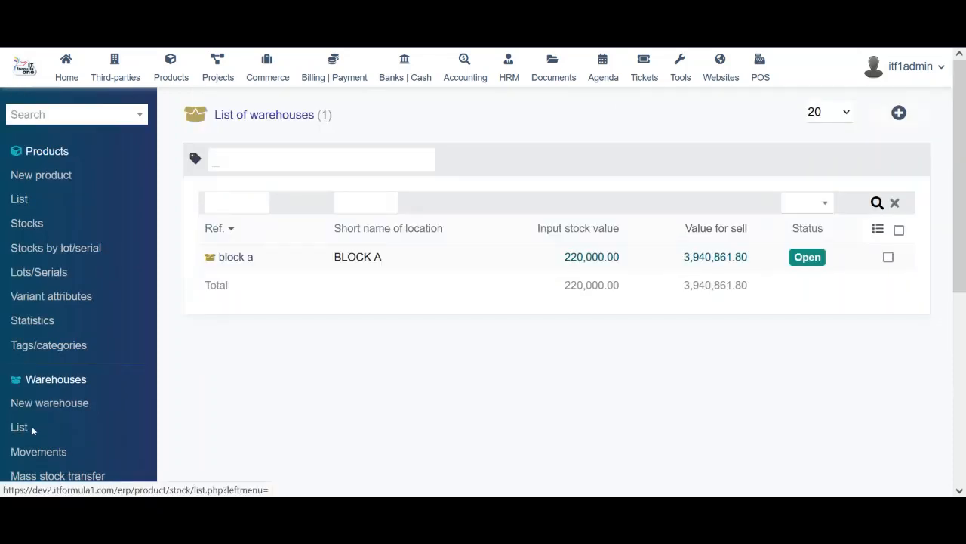
# On the Mass stock transfer form, choose block a as source warehouse, leaving target and product empty
pyautogui.click(68, 475)
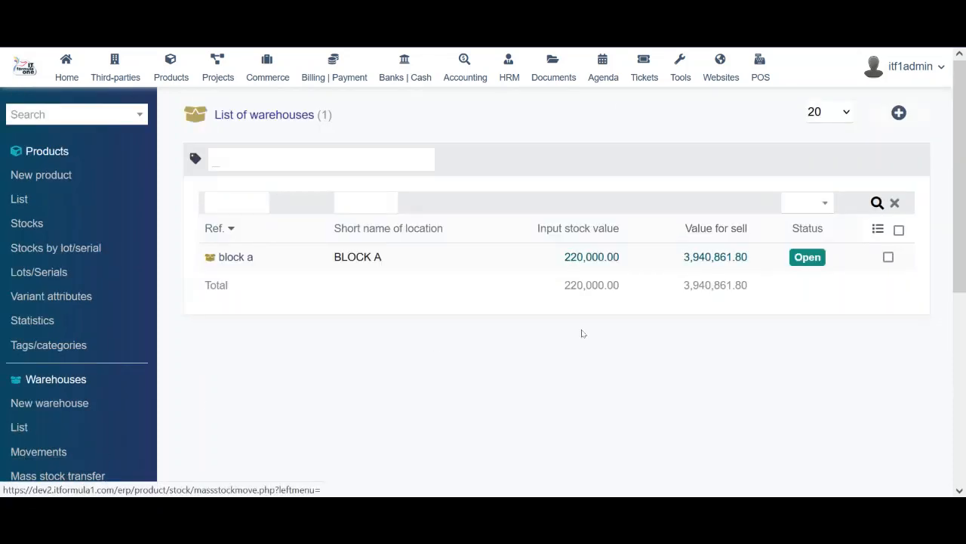
pyautogui.moveTo(963, 110); pyautogui.dragTo(964, 205)
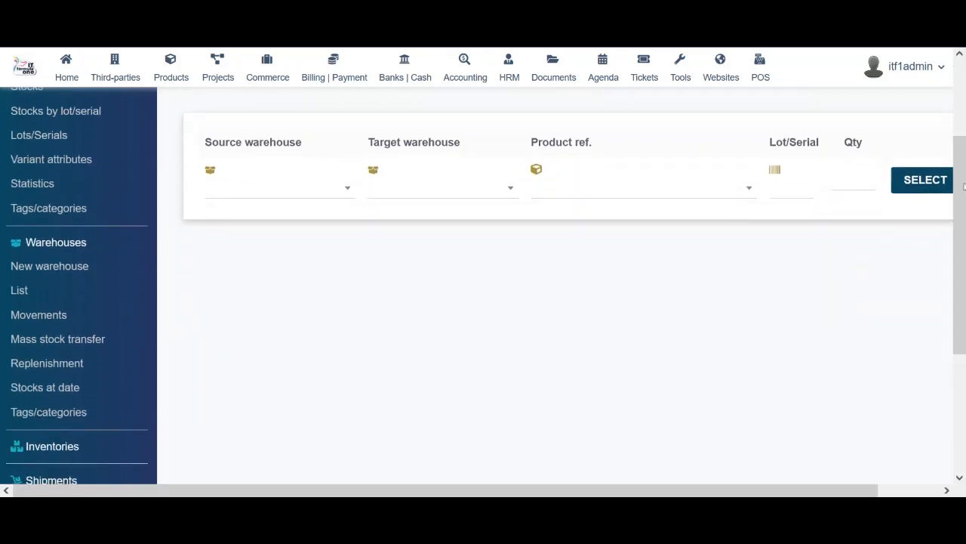
pyautogui.click(339, 190)
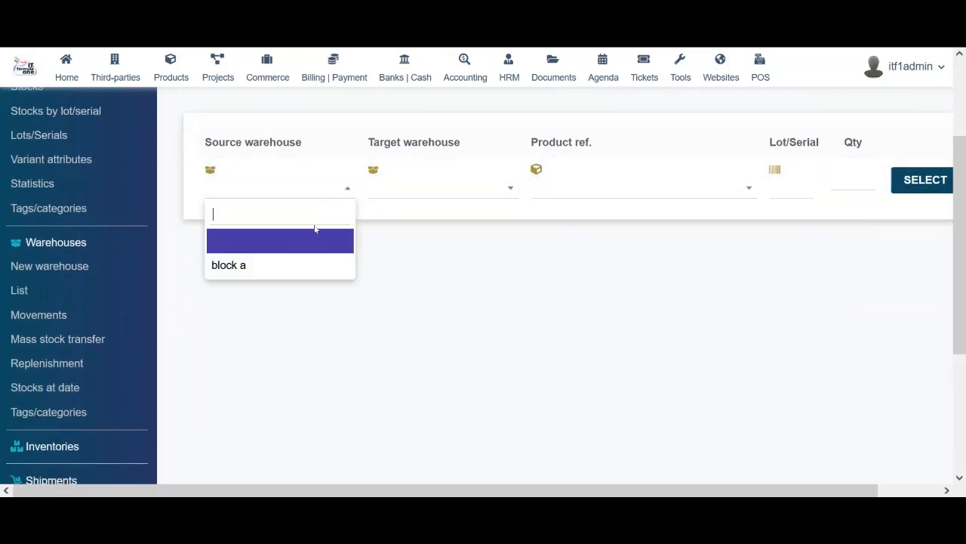
pyautogui.click(289, 266)
pyautogui.click(487, 193)
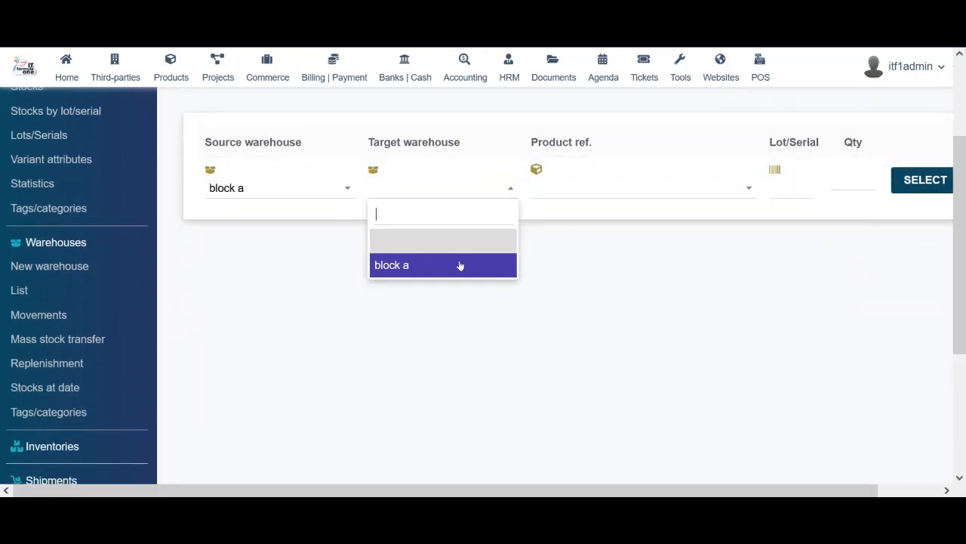
pyautogui.click(635, 185)
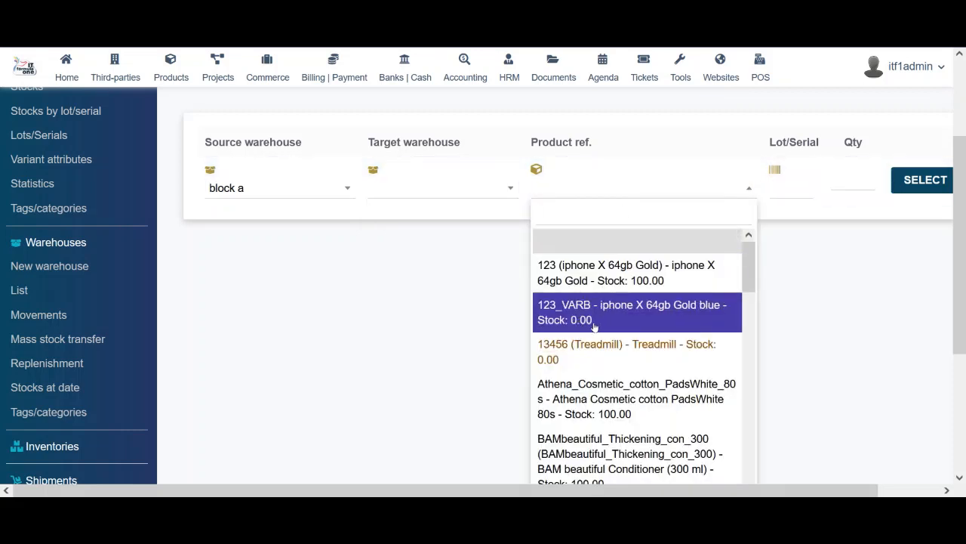
pyautogui.click(881, 274)
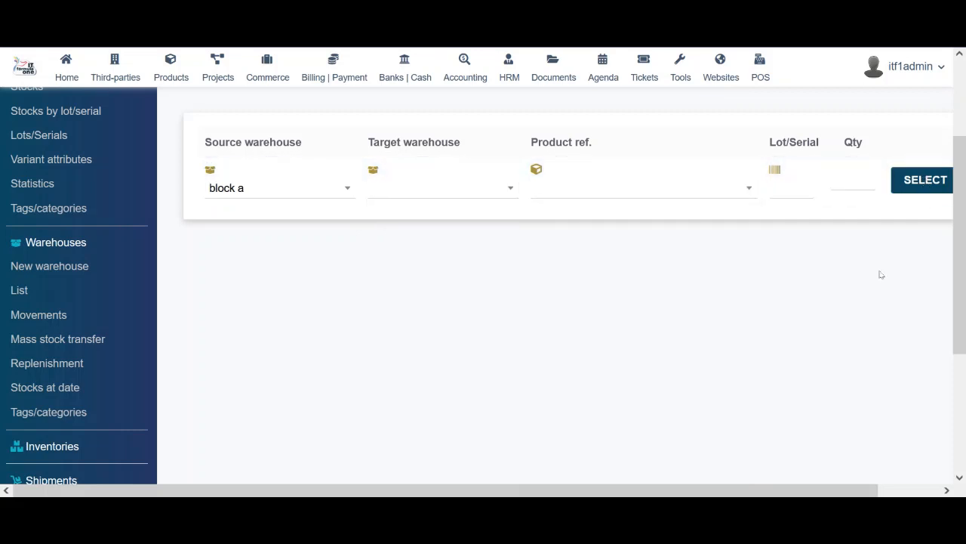
pyautogui.moveTo(961, 231); pyautogui.dragTo(965, 347)
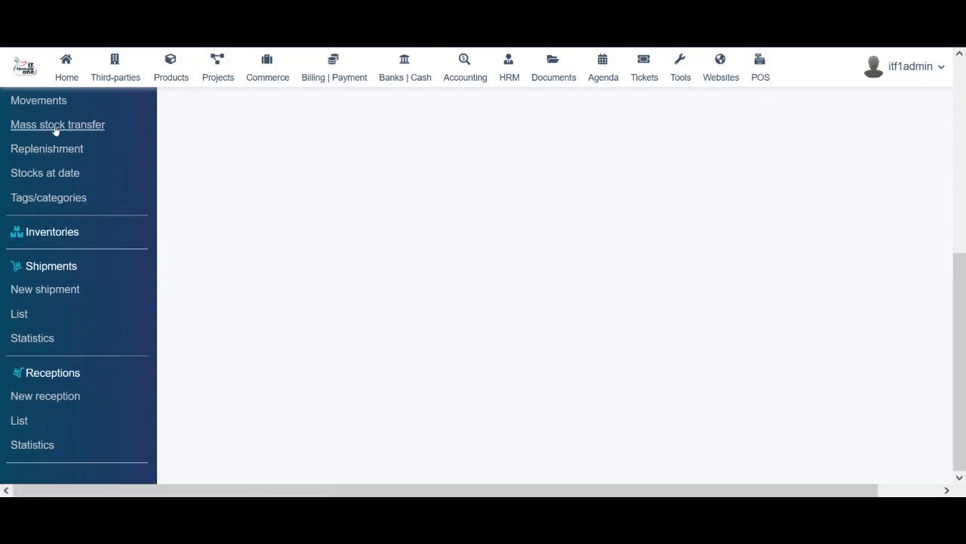
# Look over the Replenishment page and the warehouse Tags/categories page
pyautogui.click(54, 154)
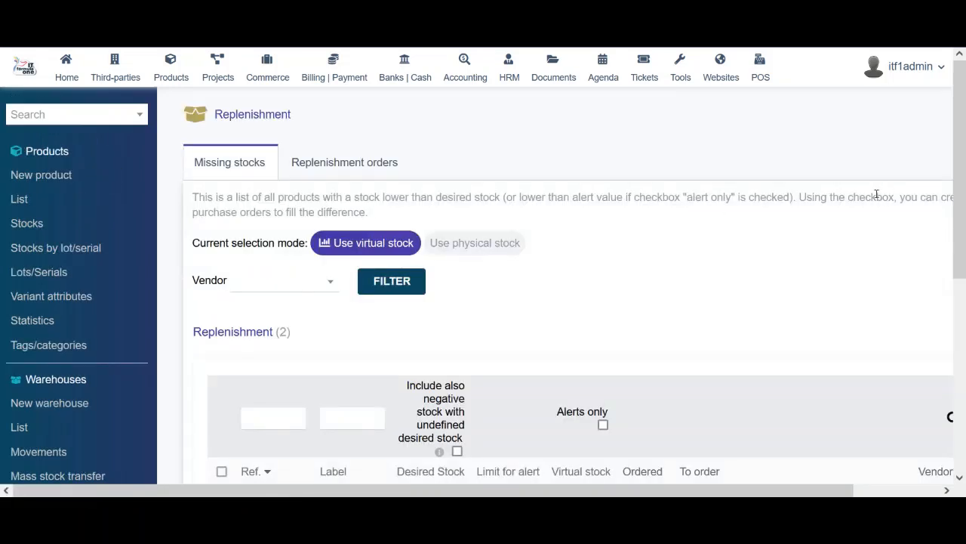
pyautogui.moveTo(961, 138); pyautogui.dragTo(965, 223)
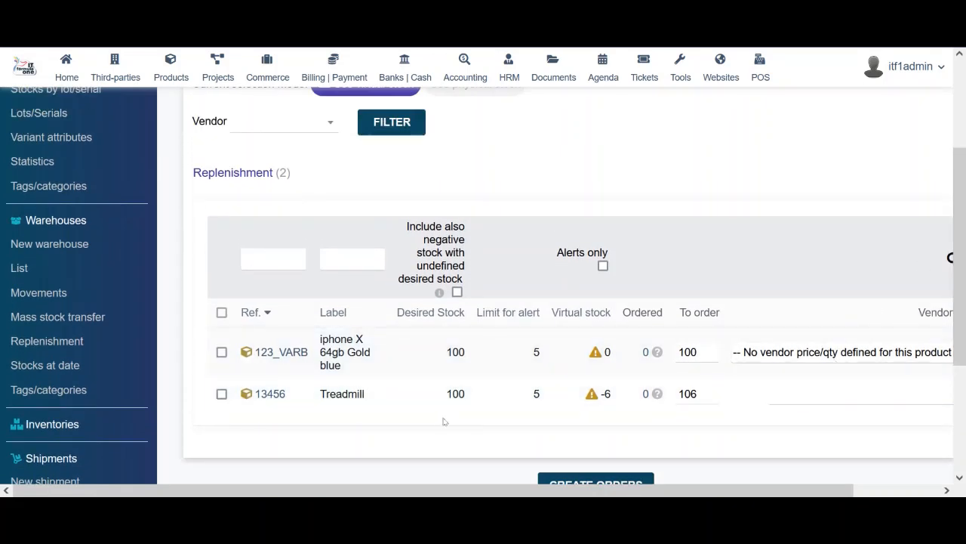
pyautogui.click(75, 392)
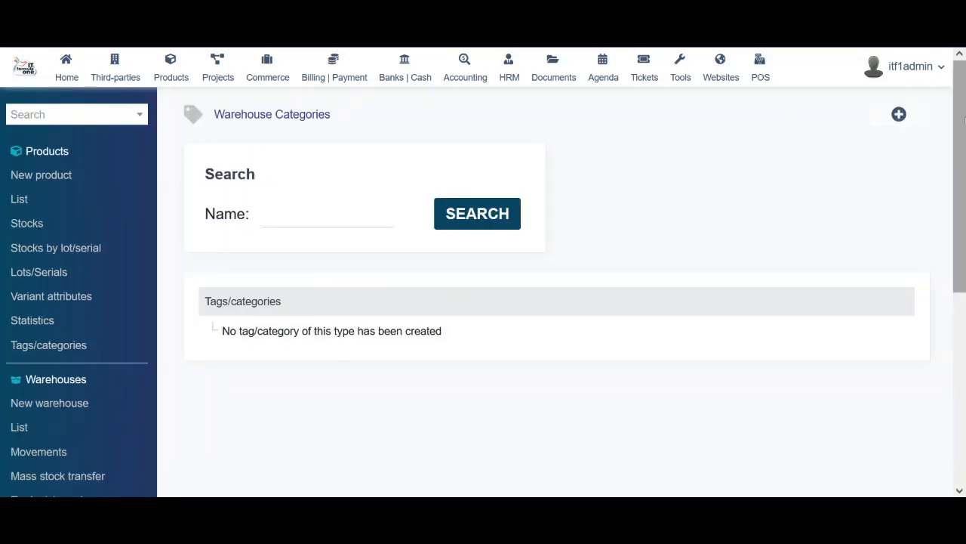
pyautogui.scroll(-3, 466, 321)
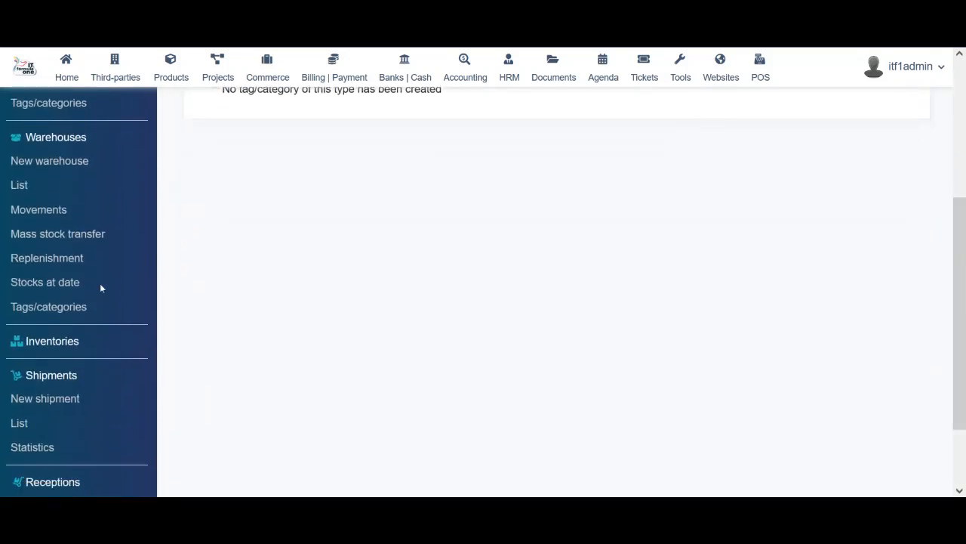
# View Stocks at date, then move on to the list of inventories
pyautogui.click(42, 285)
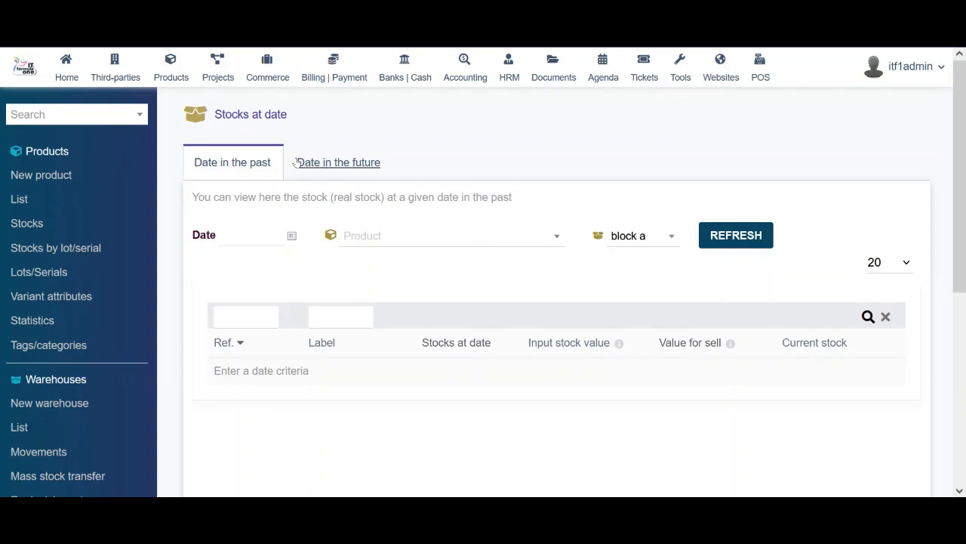
pyautogui.scroll(-3, 404, 353)
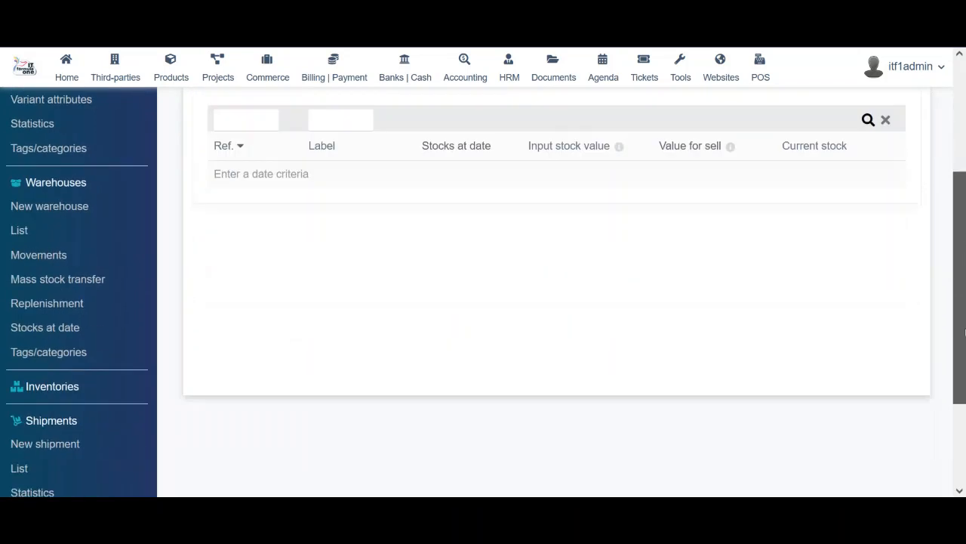
pyautogui.click(64, 342)
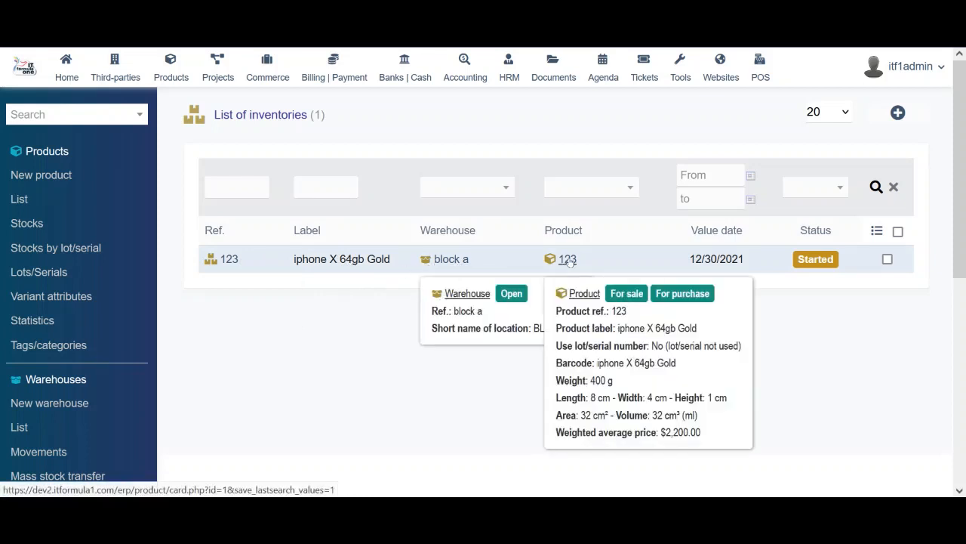
# Scroll down the inventory list showing inventory 123 for iphone X 64gb Gold in block a
pyautogui.scroll(-5, 887, 302)
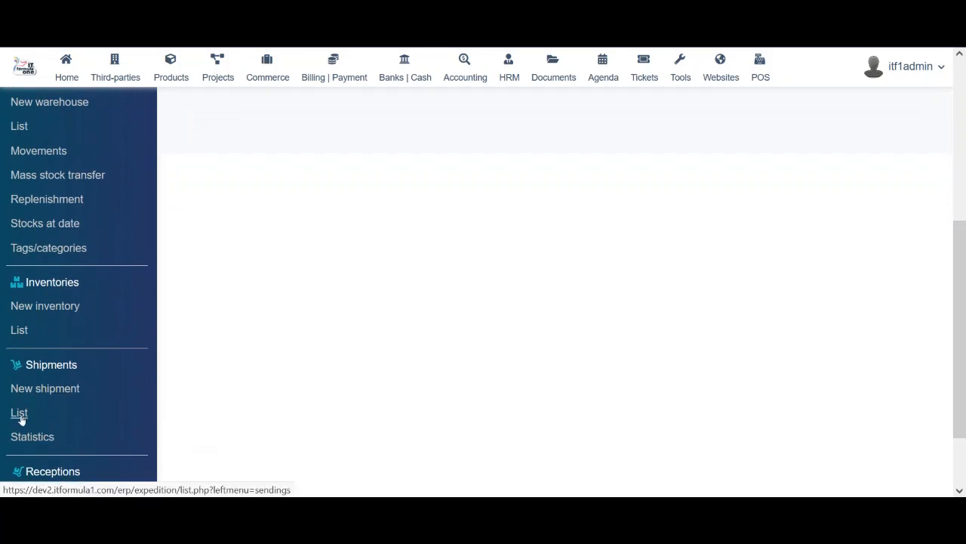
pyautogui.click(20, 415)
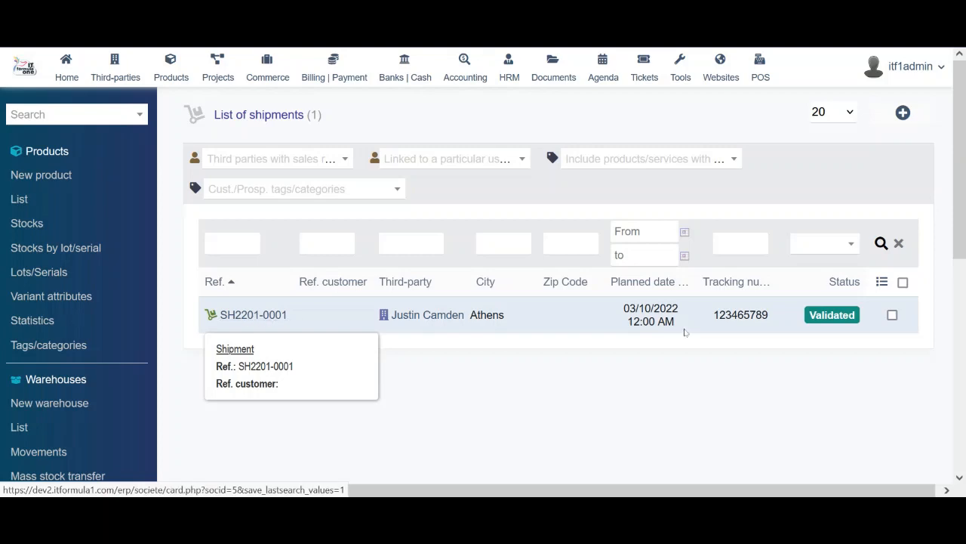
pyautogui.click(835, 329)
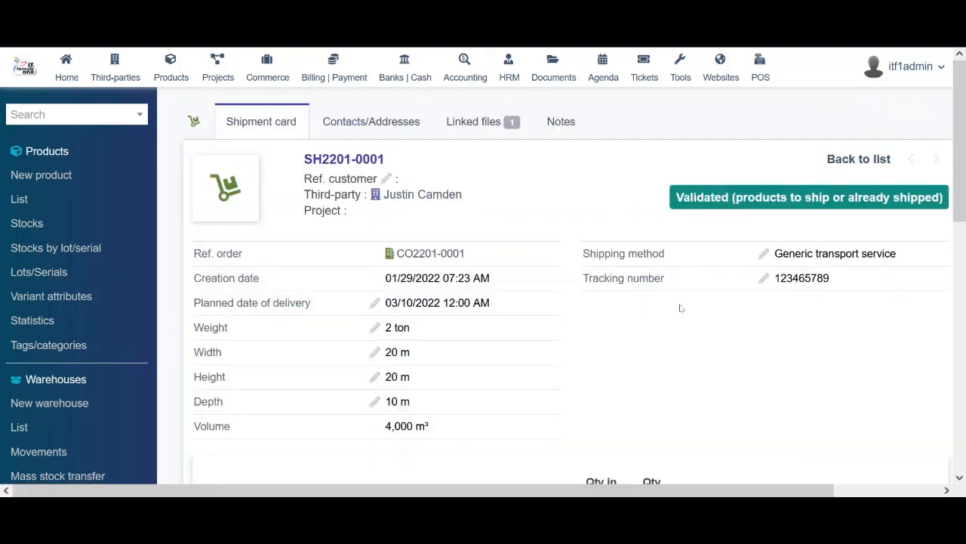
pyautogui.moveTo(961, 157)
pyautogui.mouseDown()
pyautogui.moveTo(961, 210)
pyautogui.moveTo(965, 148)
pyautogui.mouseUp()
pyautogui.scroll(-5, 929, 234)
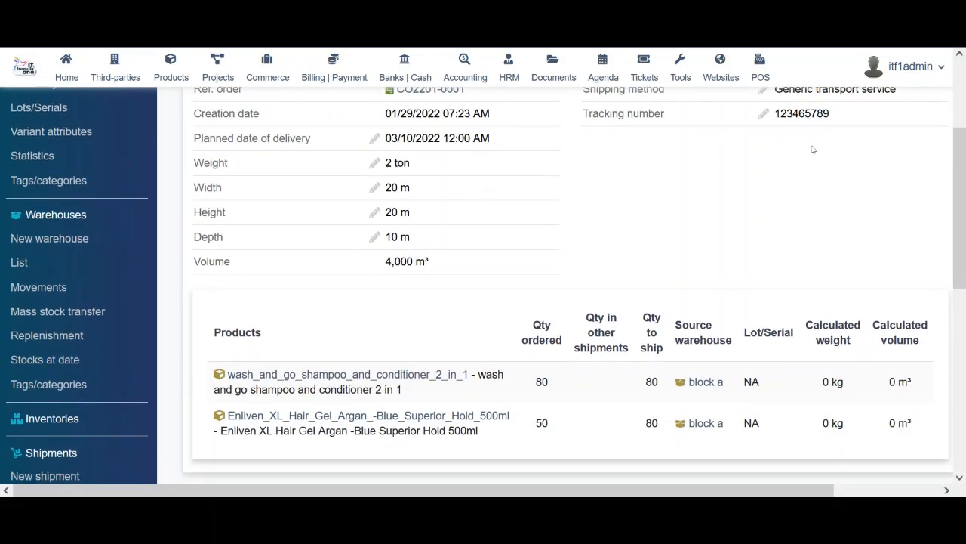
pyautogui.scroll(-2, 963, 309)
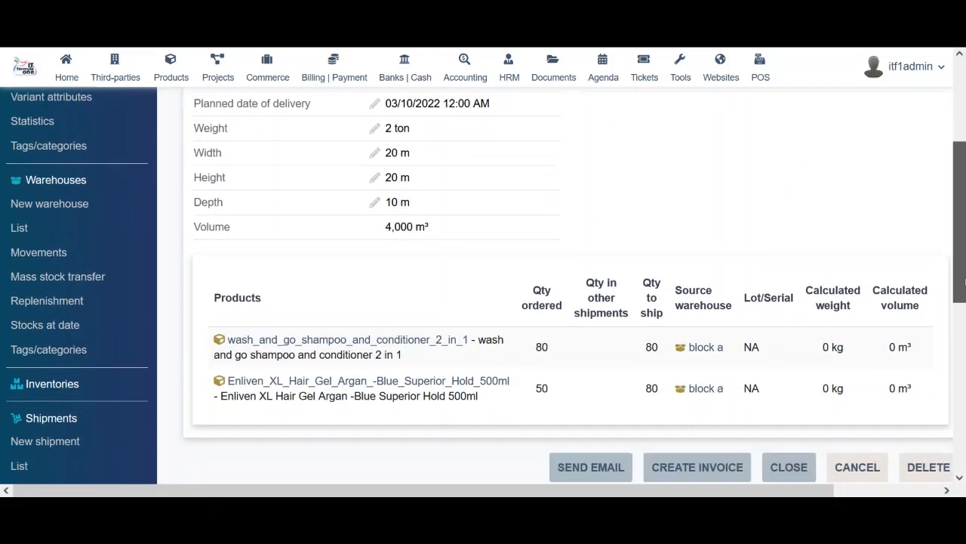
pyautogui.scroll(1, 964, 308)
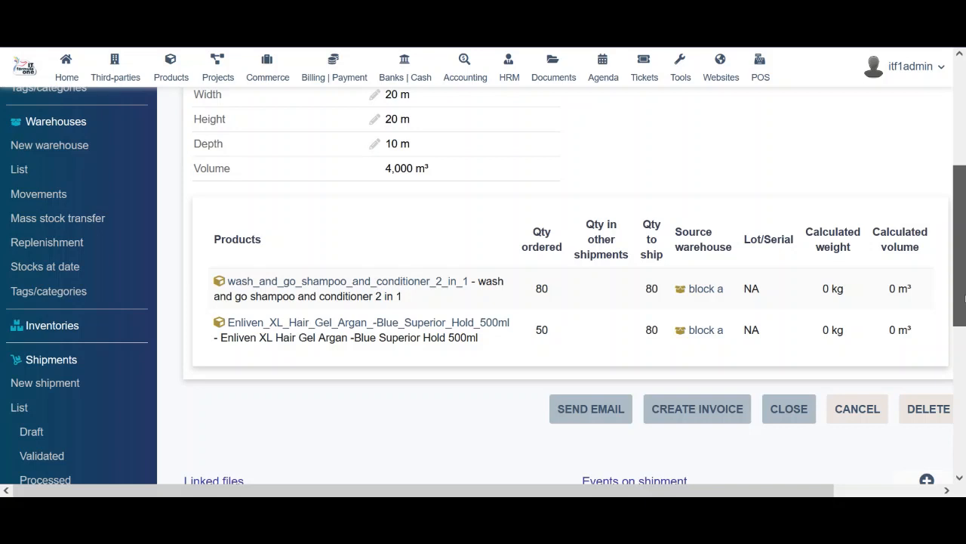
pyautogui.scroll(-2, 964, 298)
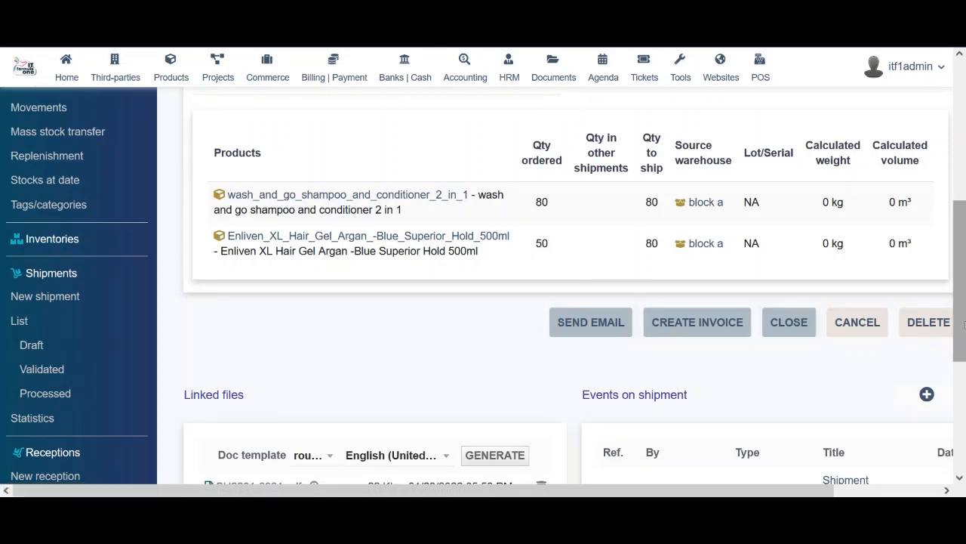
pyautogui.scroll(-3, 964, 322)
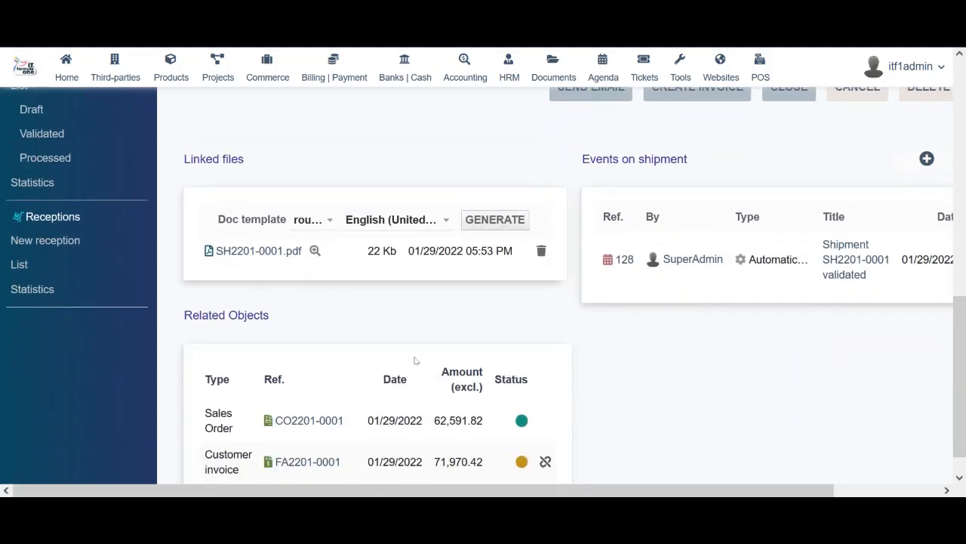
pyautogui.click(315, 250)
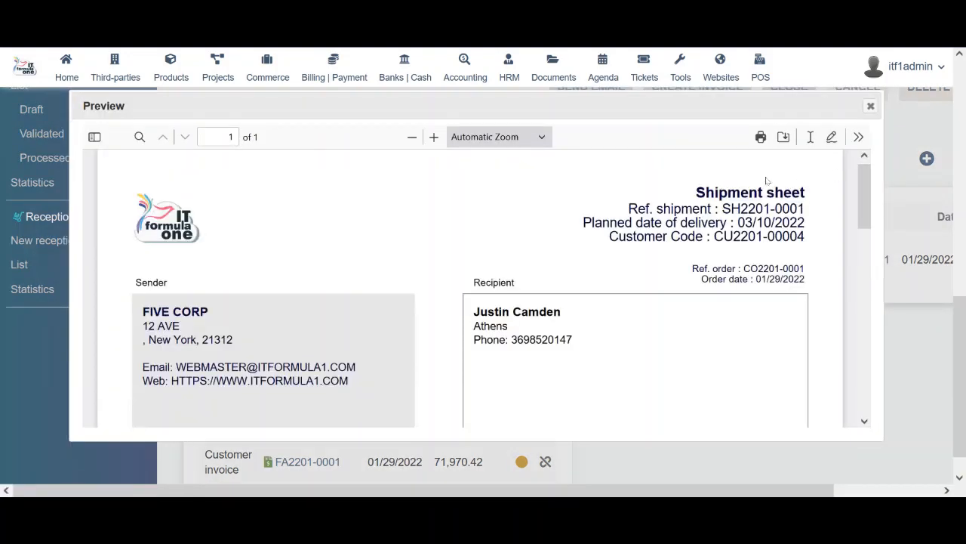
pyautogui.moveTo(865, 195); pyautogui.dragTo(893, 371)
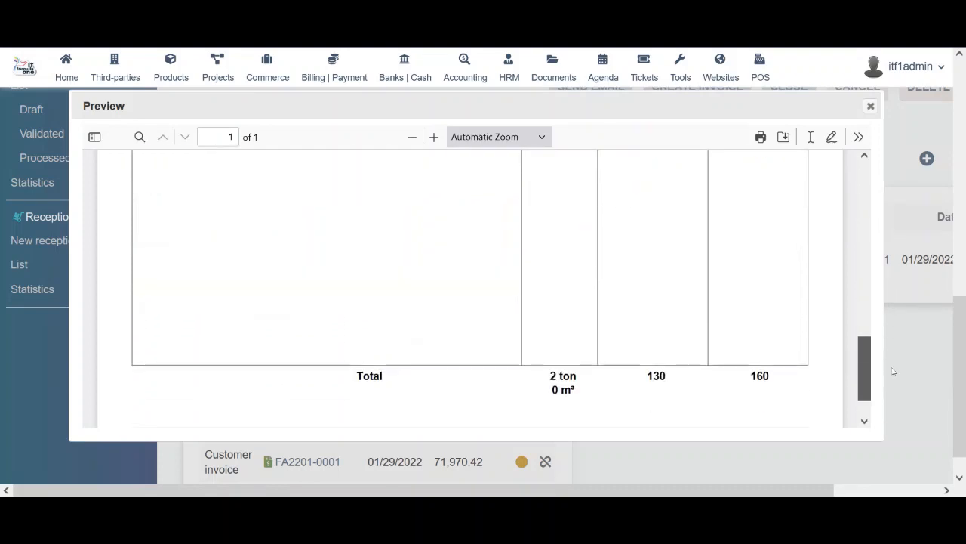
pyautogui.click(871, 106)
pyautogui.scroll(-1, 949, 358)
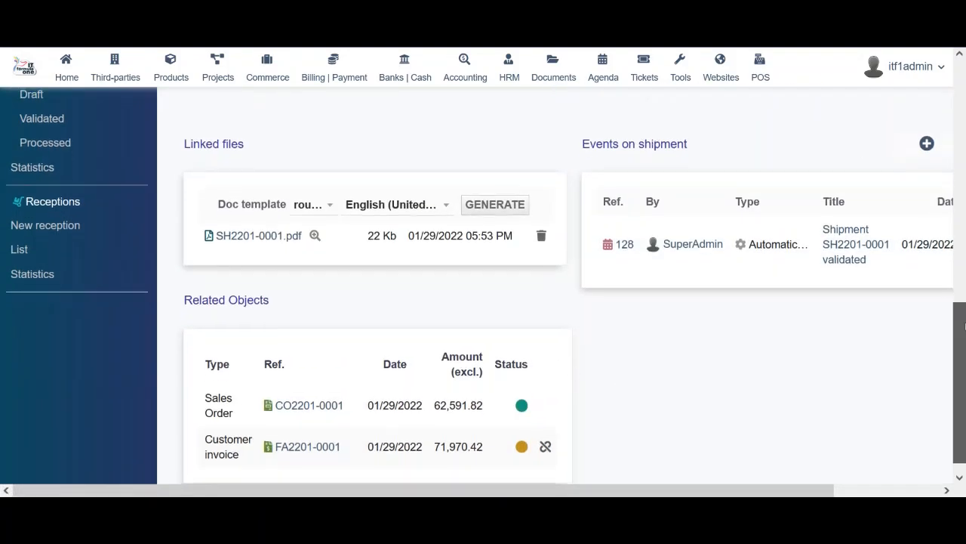
pyautogui.moveTo(265, 383)
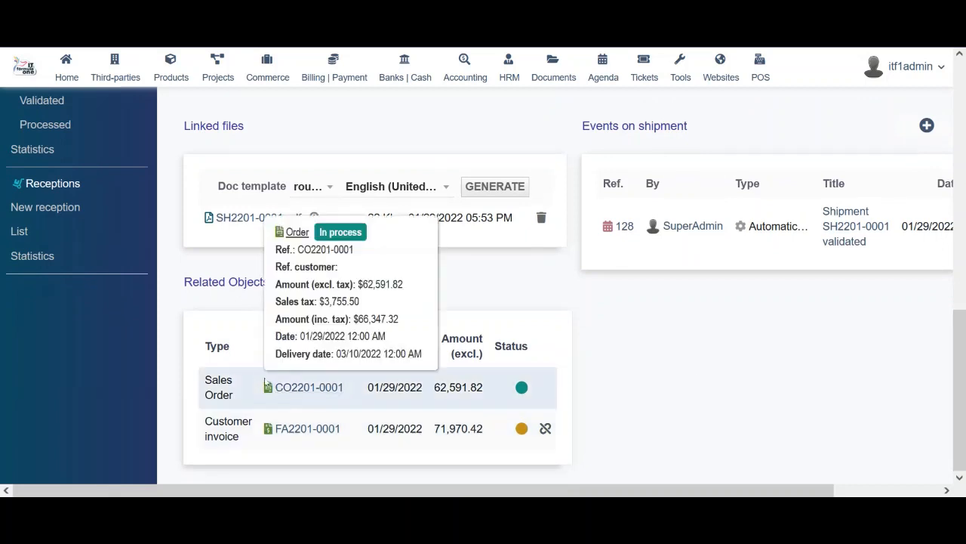
# Open the related customer invoice FA2201-0001 and scroll through its card
pyautogui.click(317, 428)
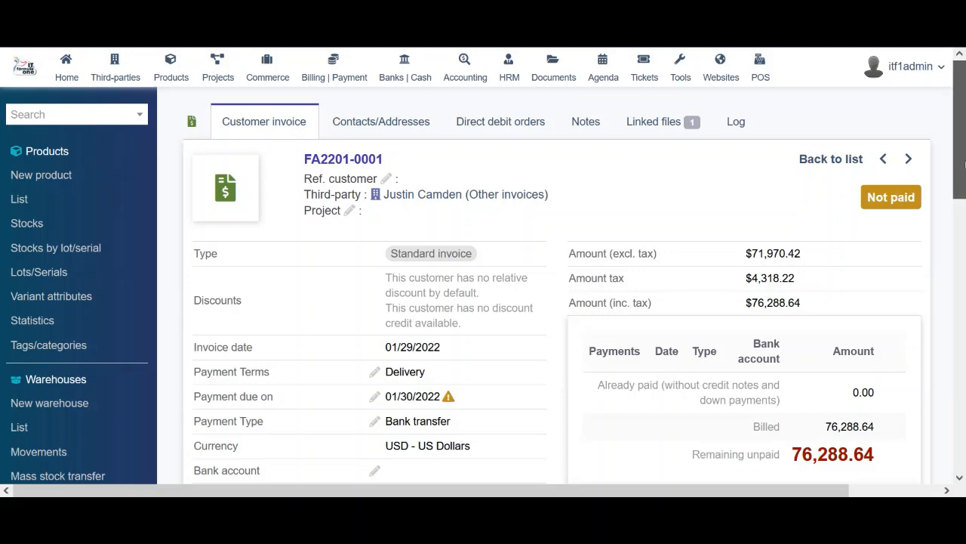
pyautogui.moveTo(960, 166); pyautogui.dragTo(965, 340)
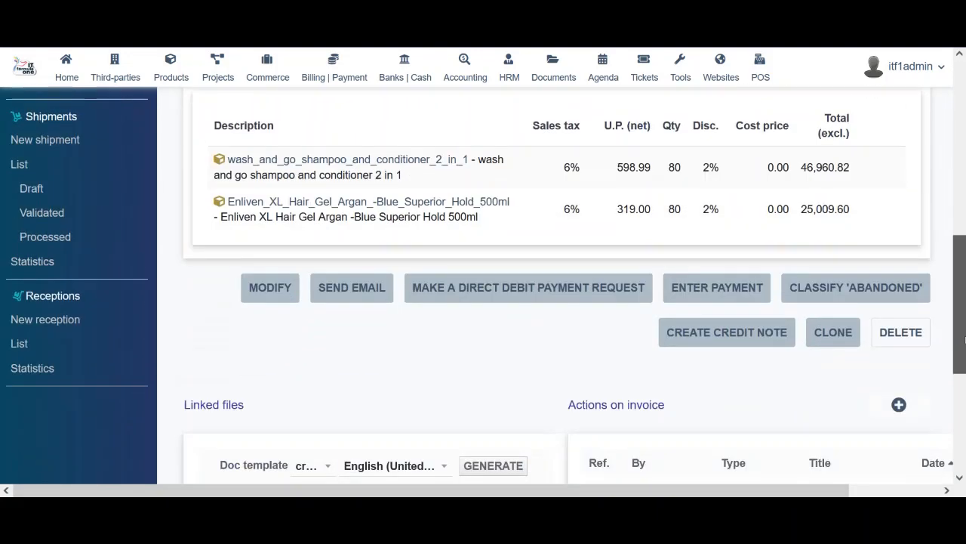
pyautogui.scroll(-3, 464, 385)
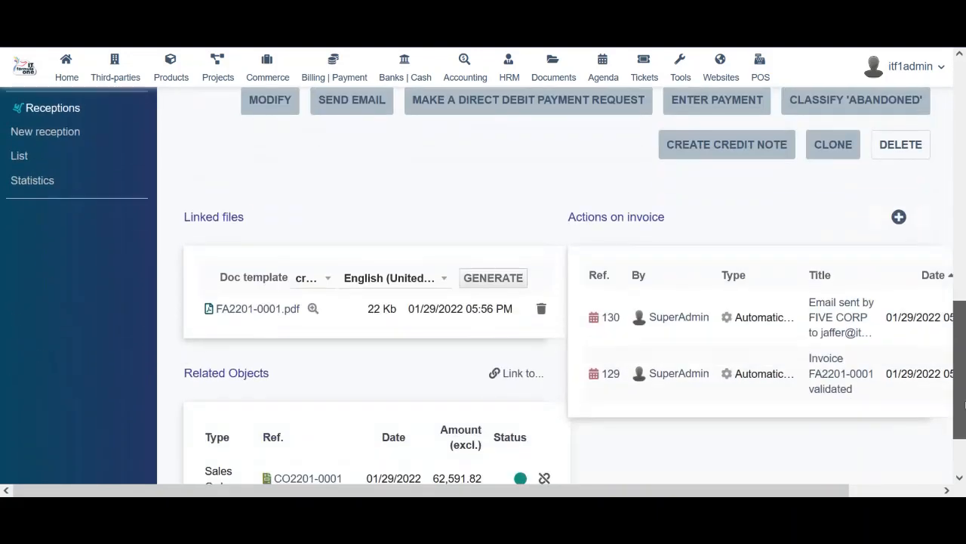
# Preview FA2201-0001.pdf, close the preview, and return to the list of shipments
pyautogui.click(312, 309)
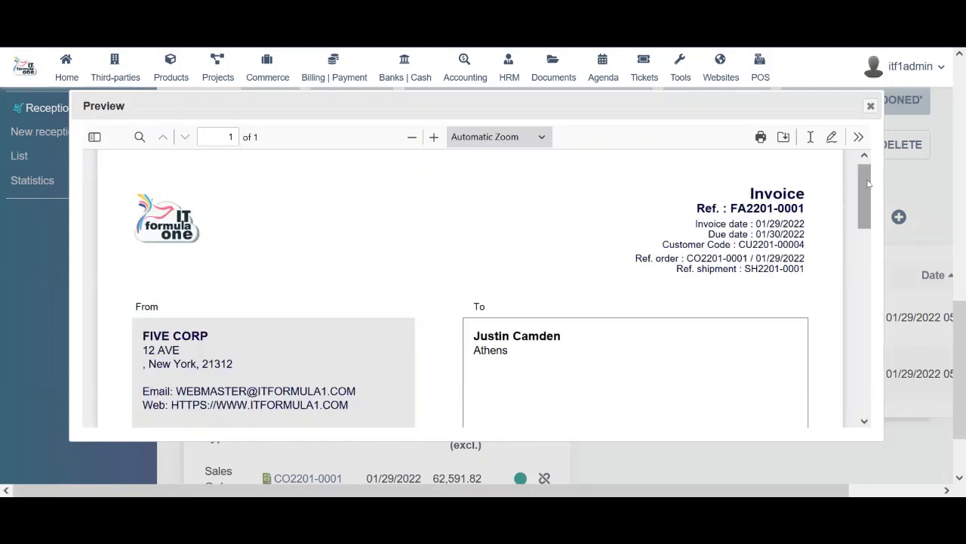
pyautogui.moveTo(868, 183); pyautogui.dragTo(868, 352)
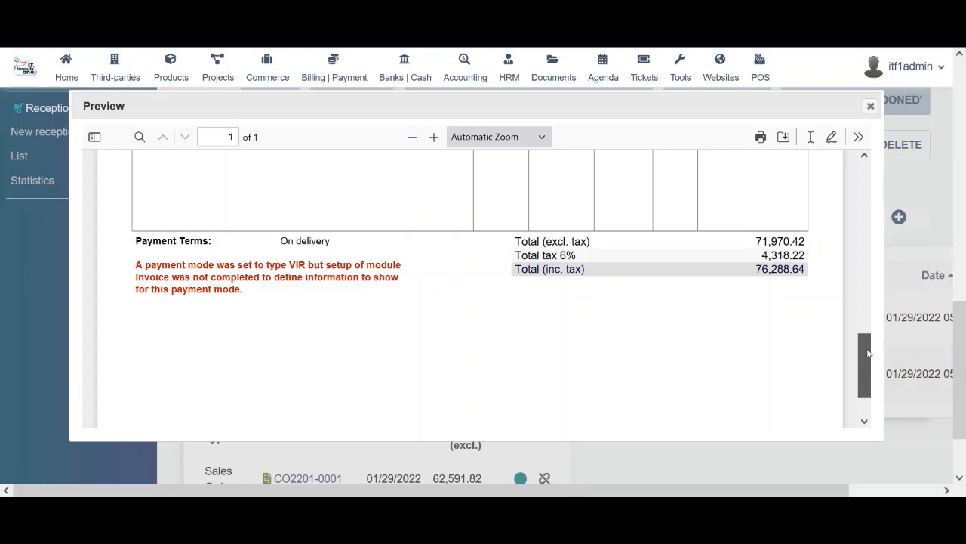
pyautogui.moveTo(869, 353); pyautogui.dragTo(868, 353)
pyautogui.click(870, 106)
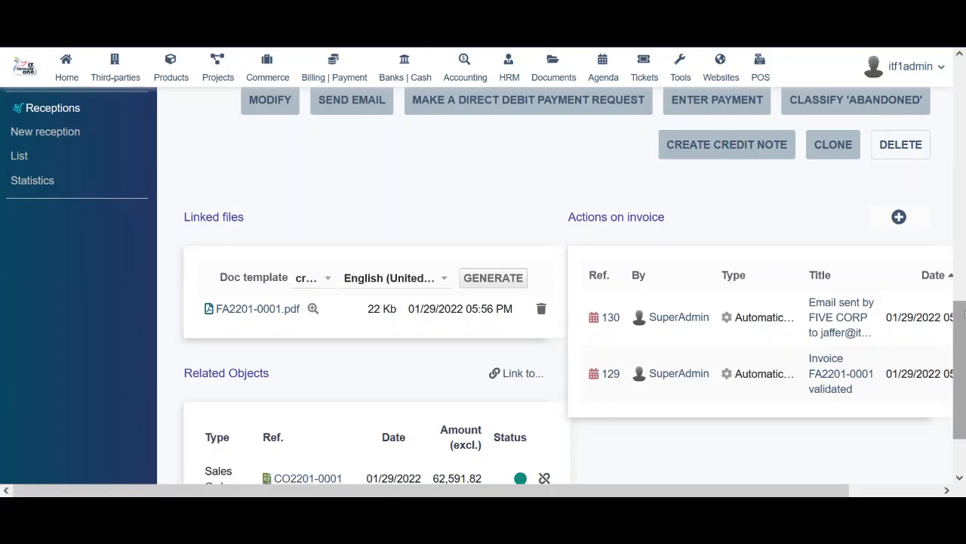
pyautogui.scroll(-1, 772, 276)
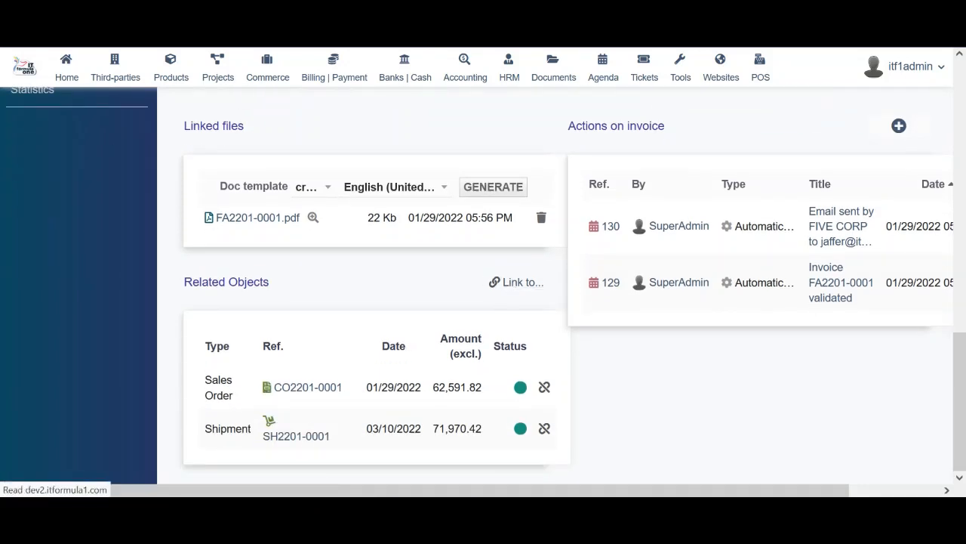
pyautogui.hotkey('alt', 'Left')
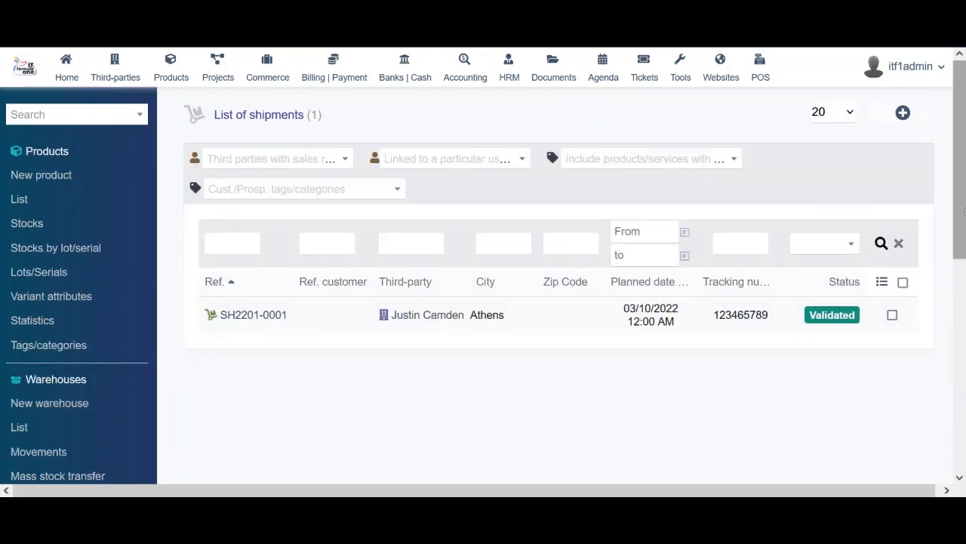
# Filter the shipments list to Draft, then Validated, then Processed status
pyautogui.moveTo(962, 144); pyautogui.dragTo(965, 321)
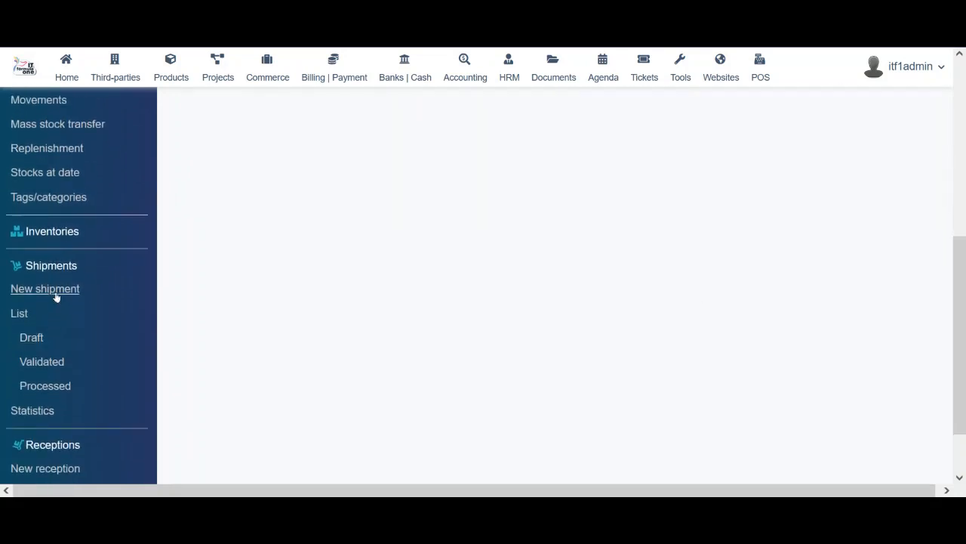
pyautogui.click(33, 339)
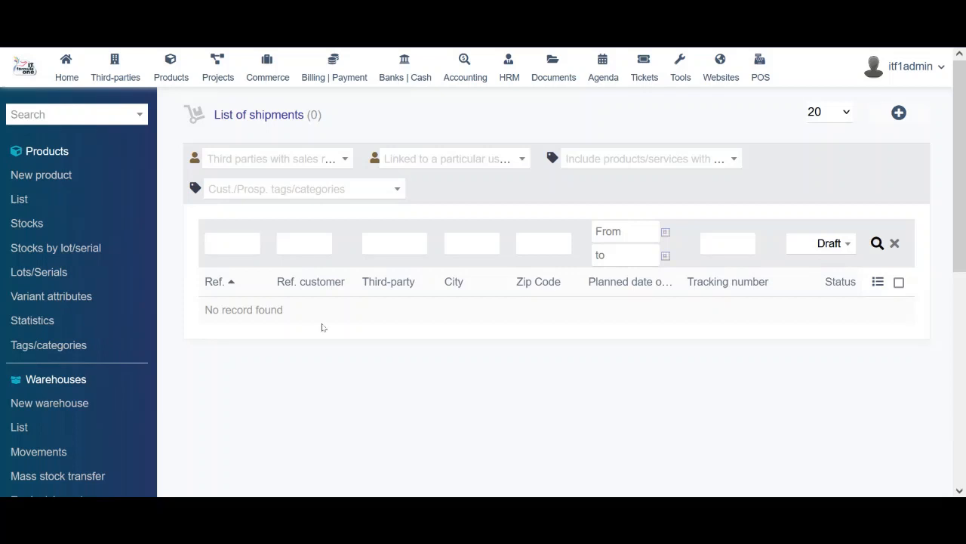
pyautogui.moveTo(965, 168); pyautogui.dragTo(965, 330)
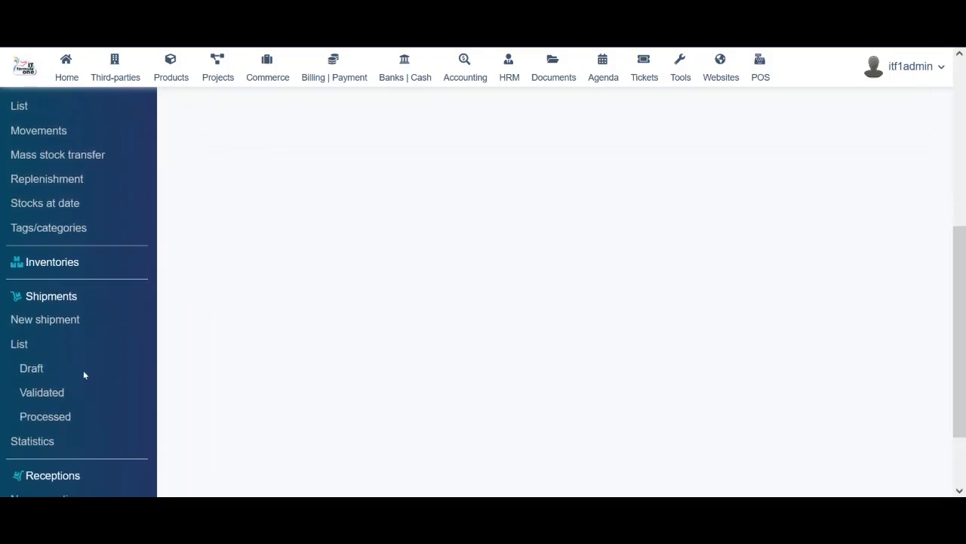
pyautogui.click(47, 396)
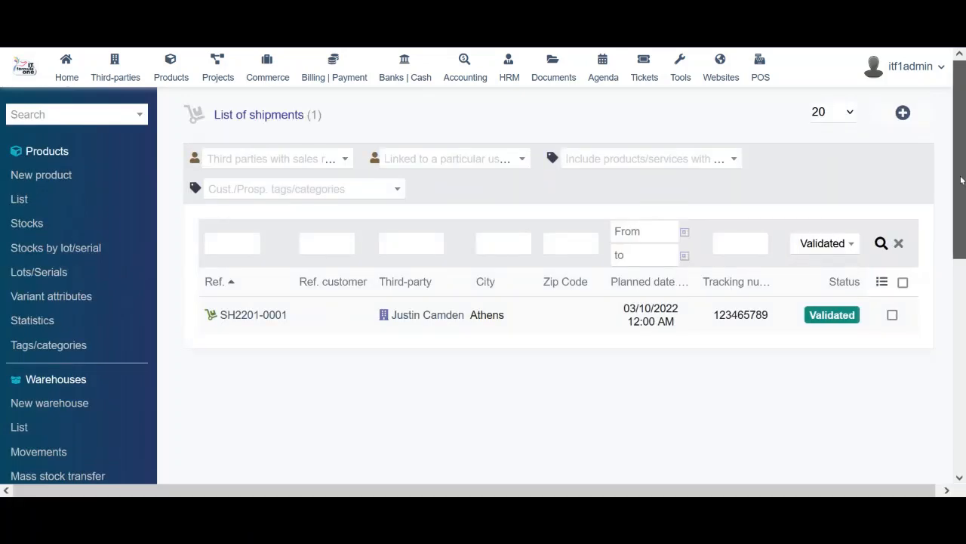
pyautogui.moveTo(958, 179); pyautogui.dragTo(957, 296)
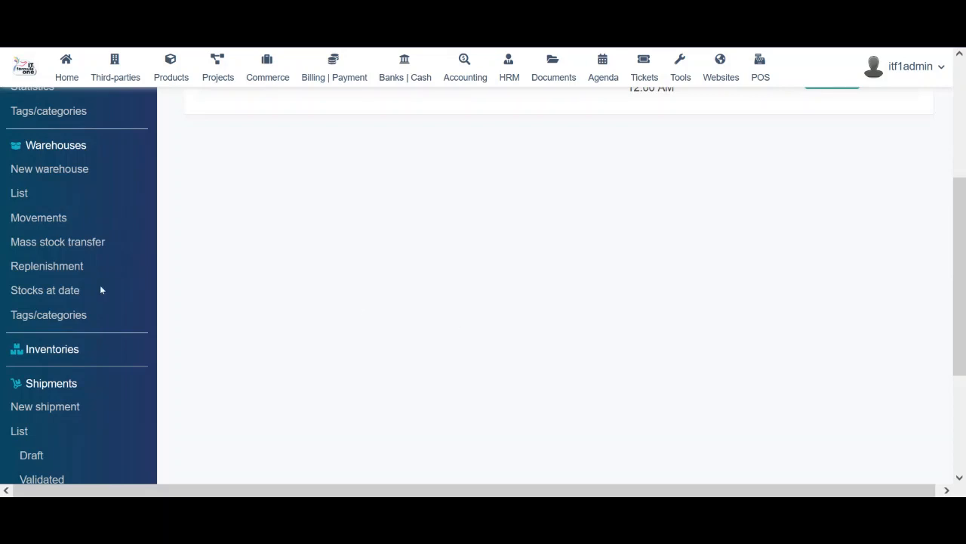
pyautogui.moveTo(957, 287); pyautogui.dragTo(958, 382)
pyautogui.click(43, 313)
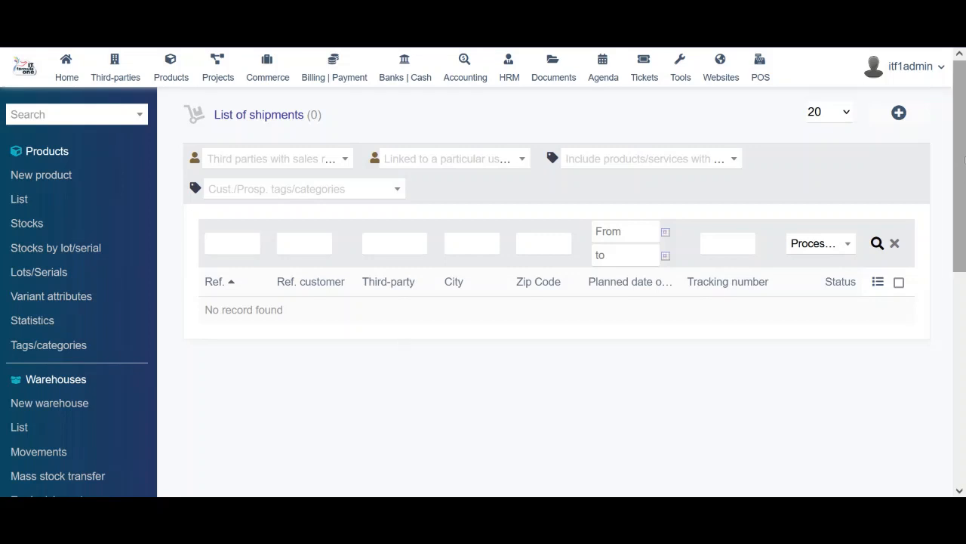
pyautogui.moveTo(963, 158); pyautogui.dragTo(965, 347)
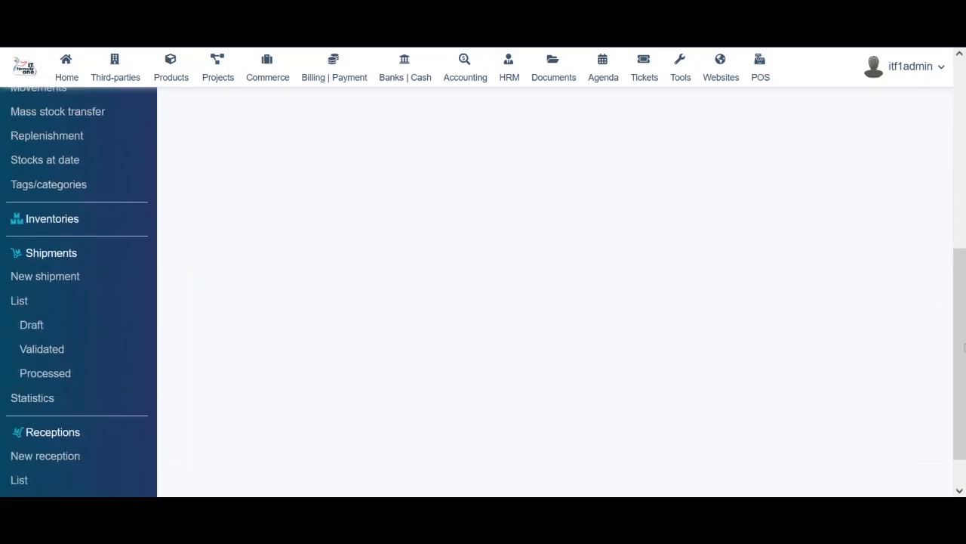
# Show 2022 shipment statistics with the third-party filter cleared and scroll to the monthly chart
pyautogui.click(30, 400)
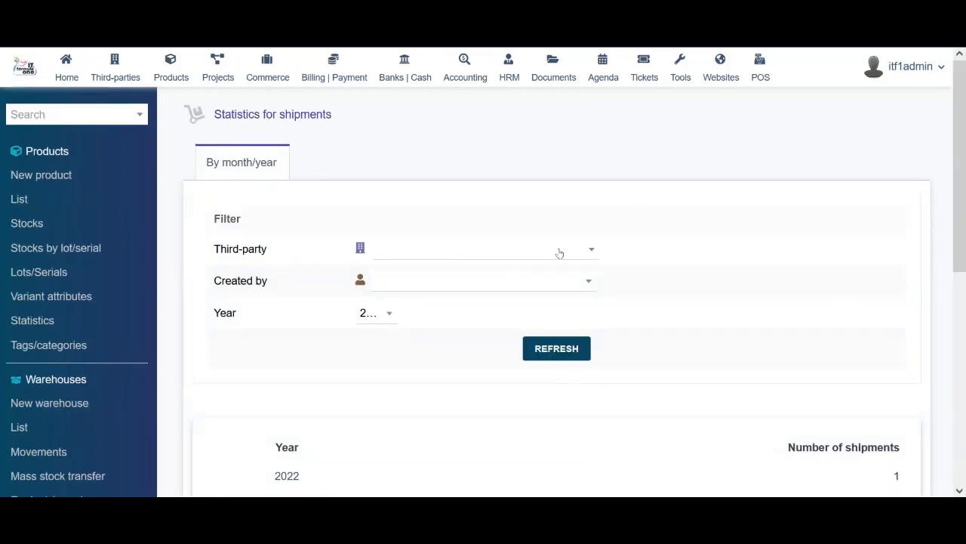
pyautogui.click(559, 253)
pyautogui.click(498, 326)
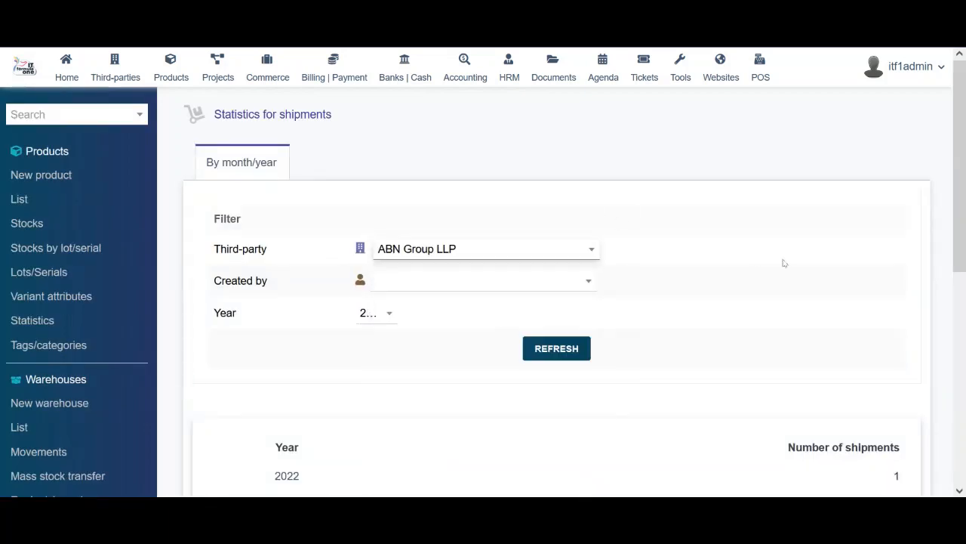
pyautogui.click(486, 249)
pyautogui.click(437, 307)
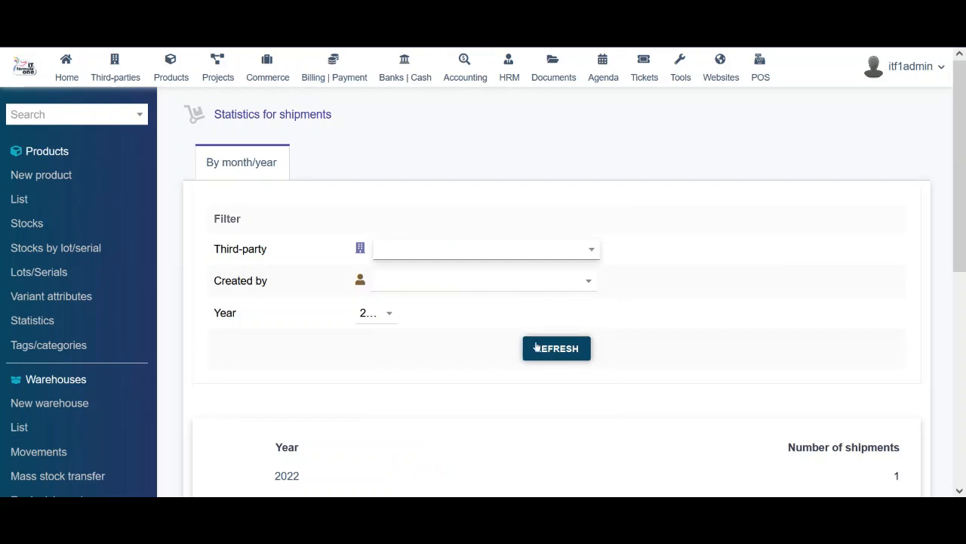
pyautogui.click(386, 321)
pyautogui.click(374, 399)
pyautogui.moveTo(965, 179); pyautogui.dragTo(964, 415)
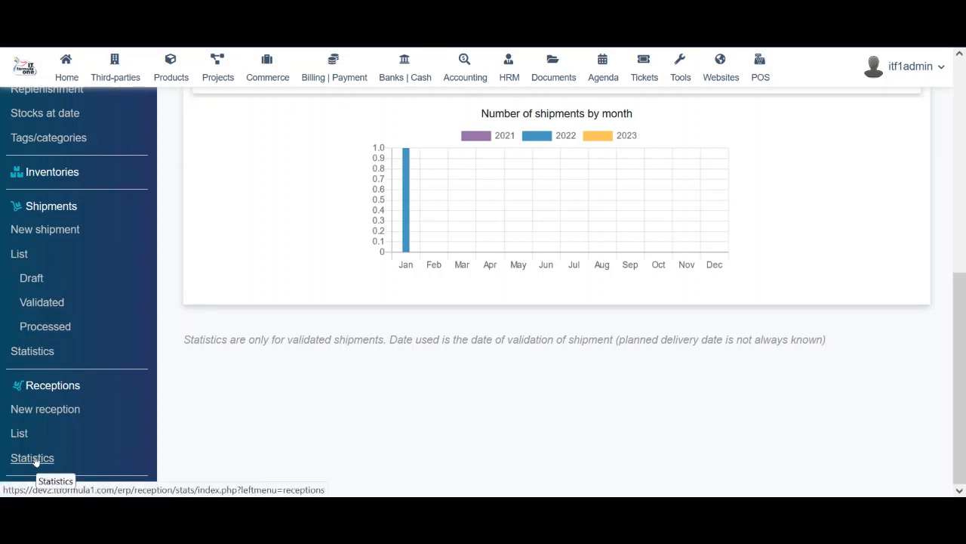
# Check the empty Receptions list, then go to the Projects Area
pyautogui.click(20, 436)
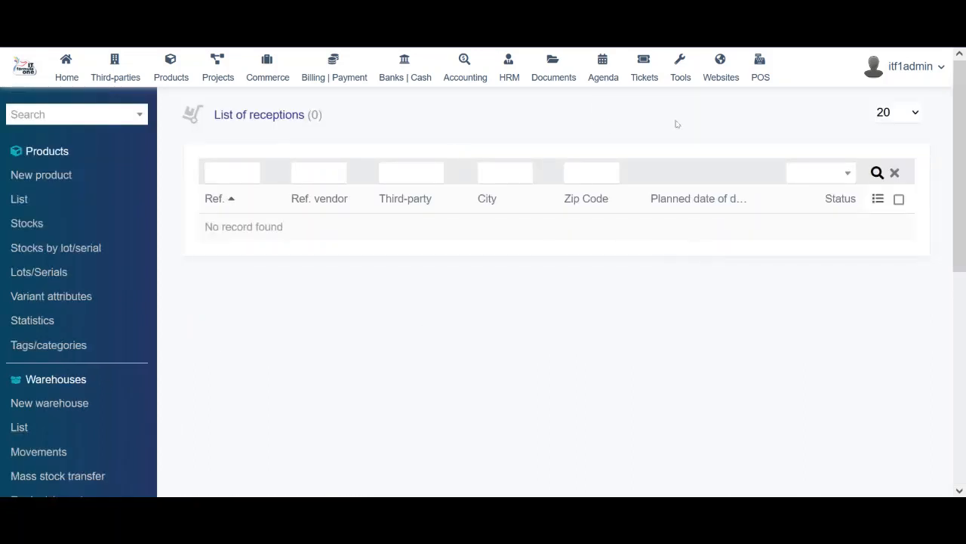
pyautogui.scroll(-5, 474, 423)
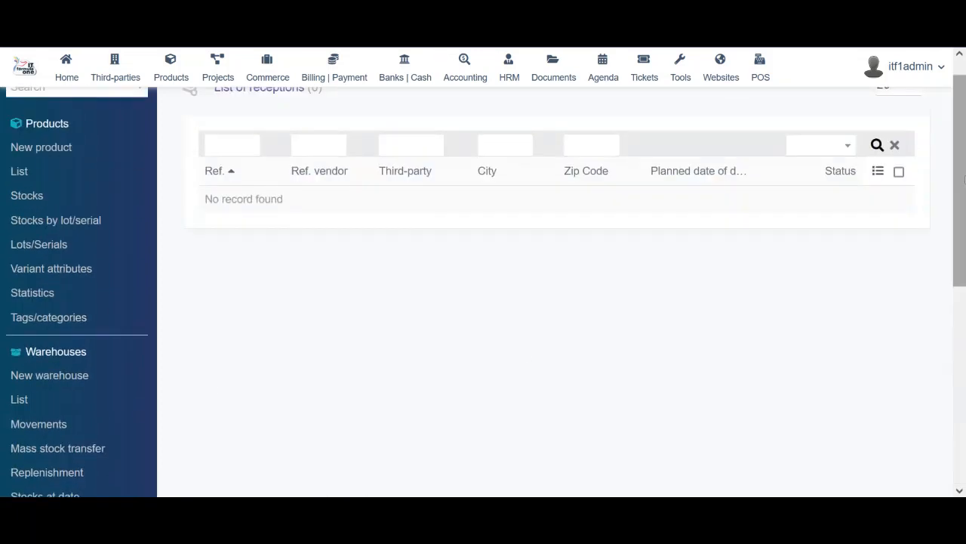
pyautogui.scroll(1, 423, 146)
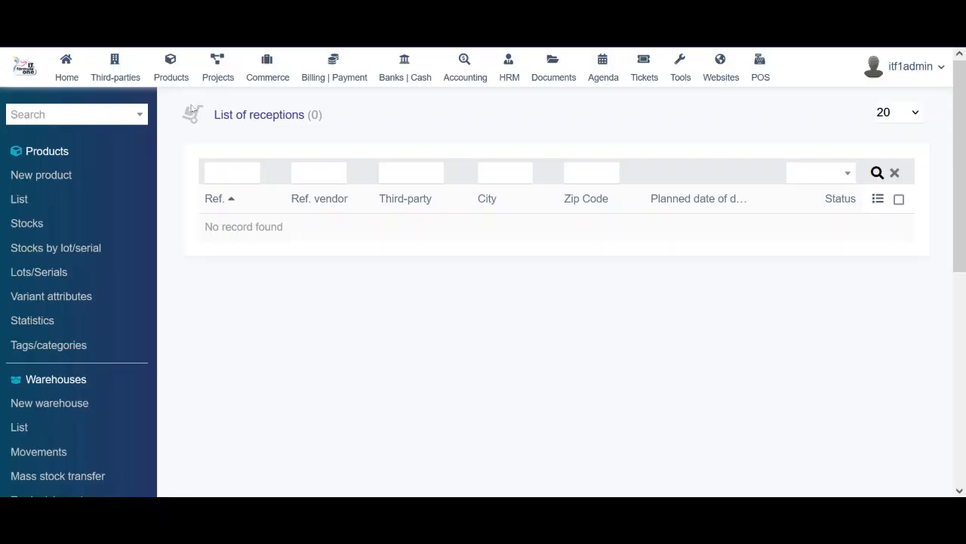
pyautogui.click(219, 68)
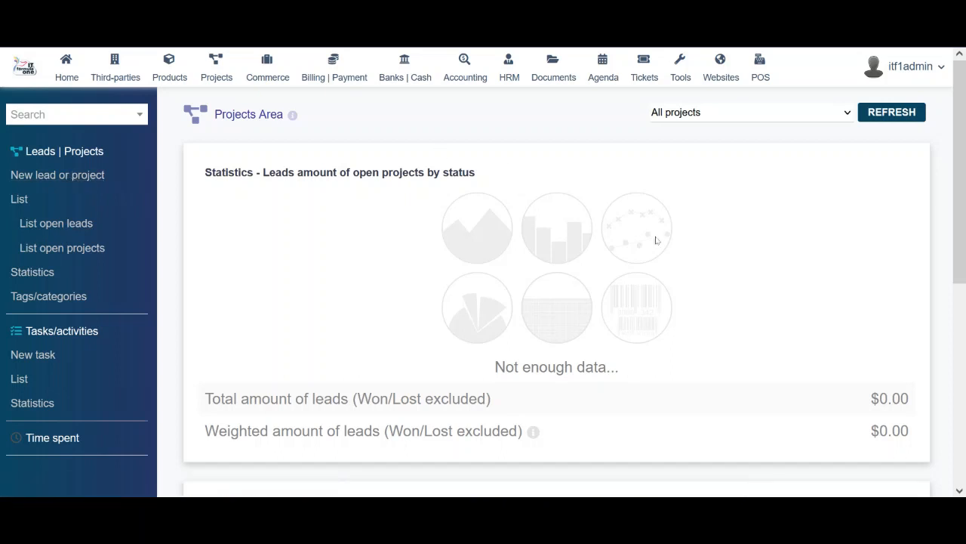
# Scroll to Projects Draft and look through the ERP System project PJ2212-0001 card
pyautogui.moveTo(958, 162); pyautogui.dragTo(964, 317)
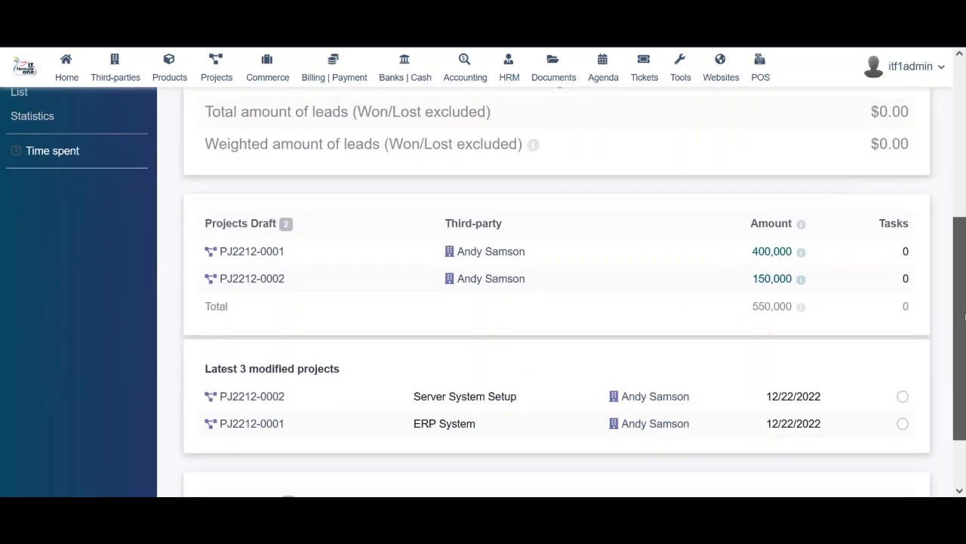
pyautogui.scroll(-1, 455, 219)
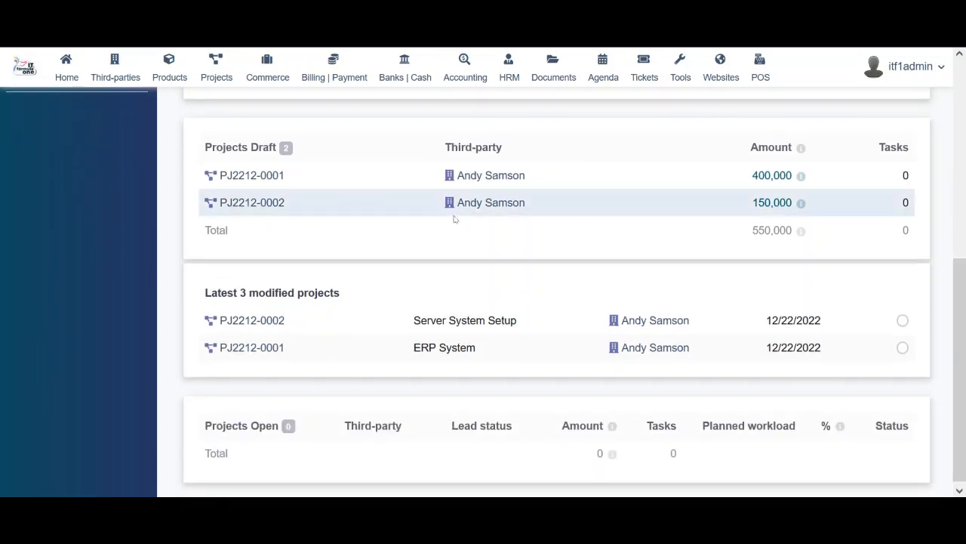
pyautogui.moveTo(257, 177)
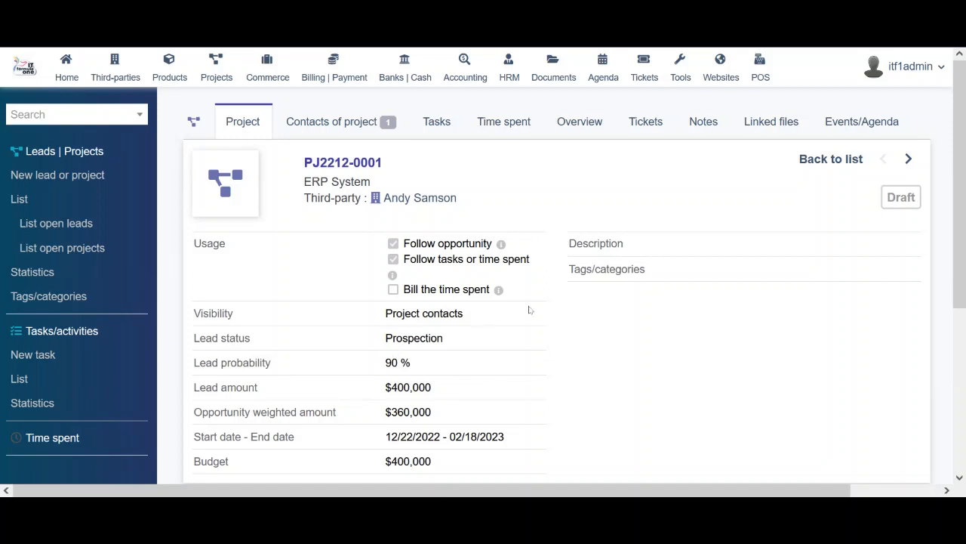
pyautogui.moveTo(960, 271); pyautogui.dragTo(965, 423)
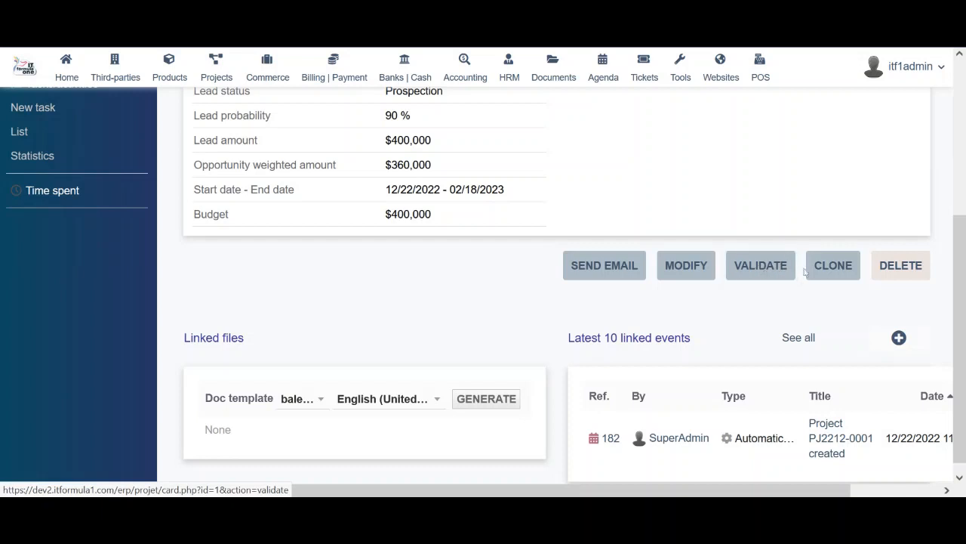
pyautogui.moveTo(960, 325); pyautogui.dragTo(961, 343)
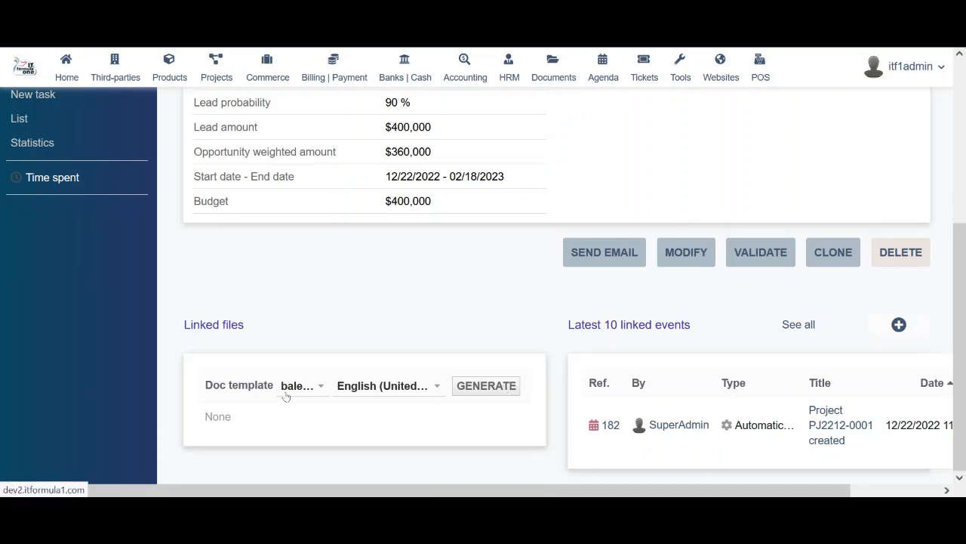
pyautogui.scroll(5, 417, 383)
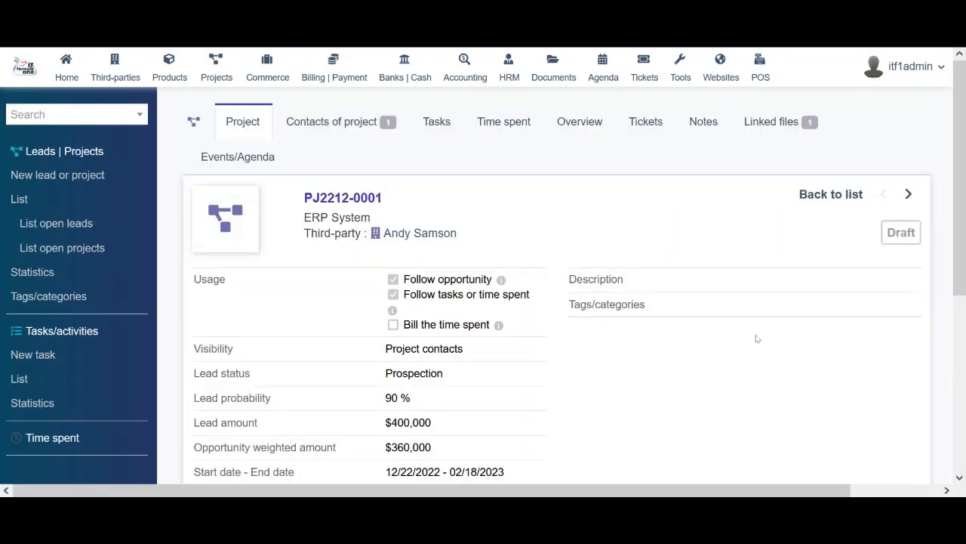
# Read through the generated PJ2212-0001 project PDF
pyautogui.scroll(-5, 758, 338)
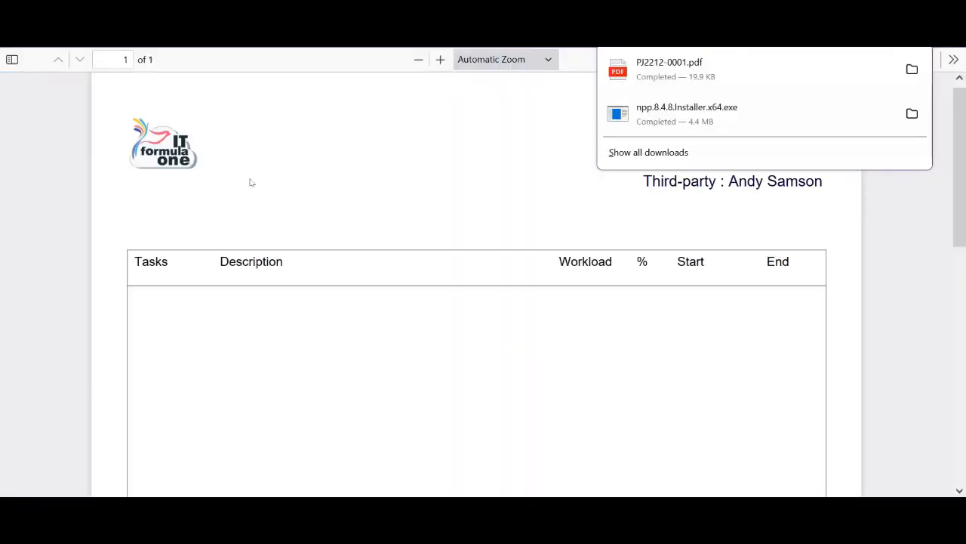
pyautogui.click(442, 222)
pyautogui.scroll(-4, 444, 225)
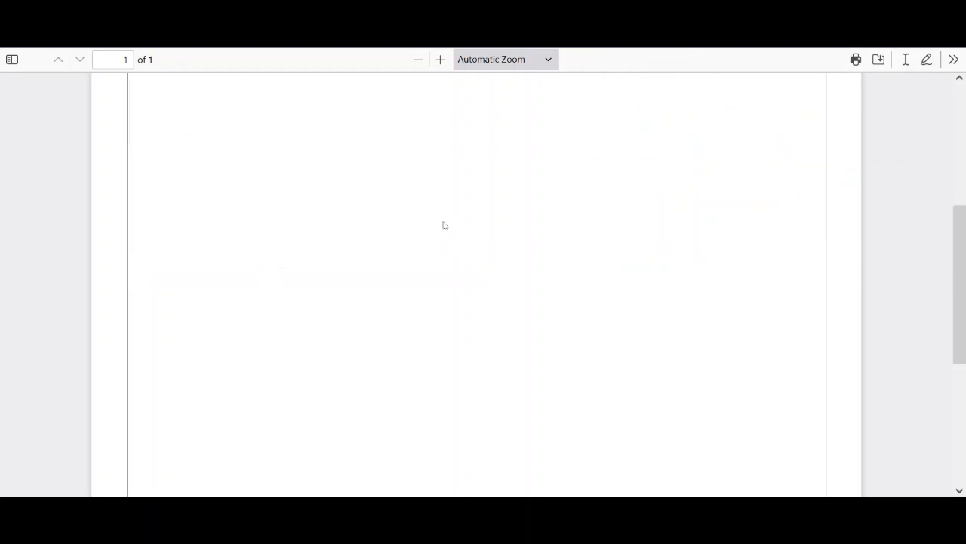
pyautogui.scroll(-3, 444, 225)
pyautogui.scroll(8, 444, 224)
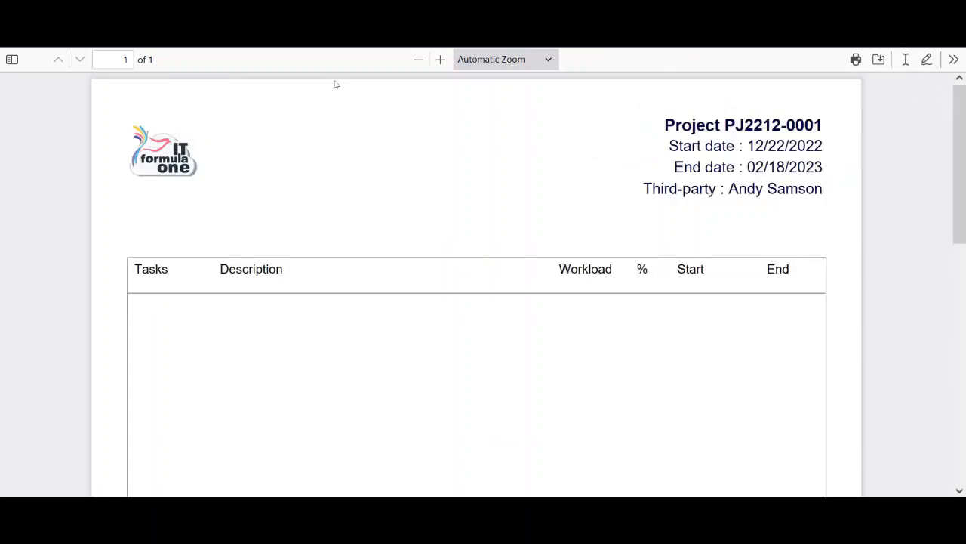
# Close the PDF and show the Contacts of project tab for PJ2212-0001
pyautogui.hotkey('ctrl', 'w')
pyautogui.scroll(4, 373, 236)
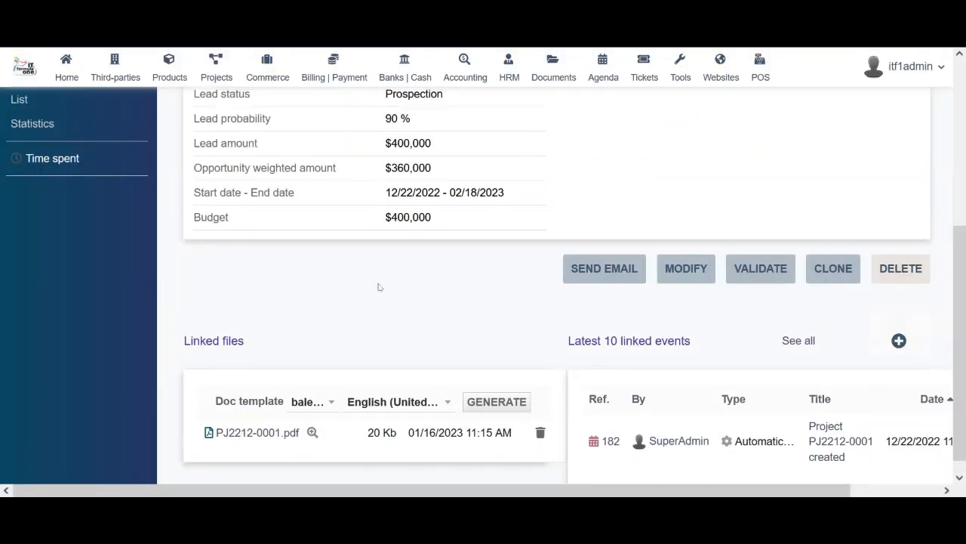
pyautogui.click(333, 122)
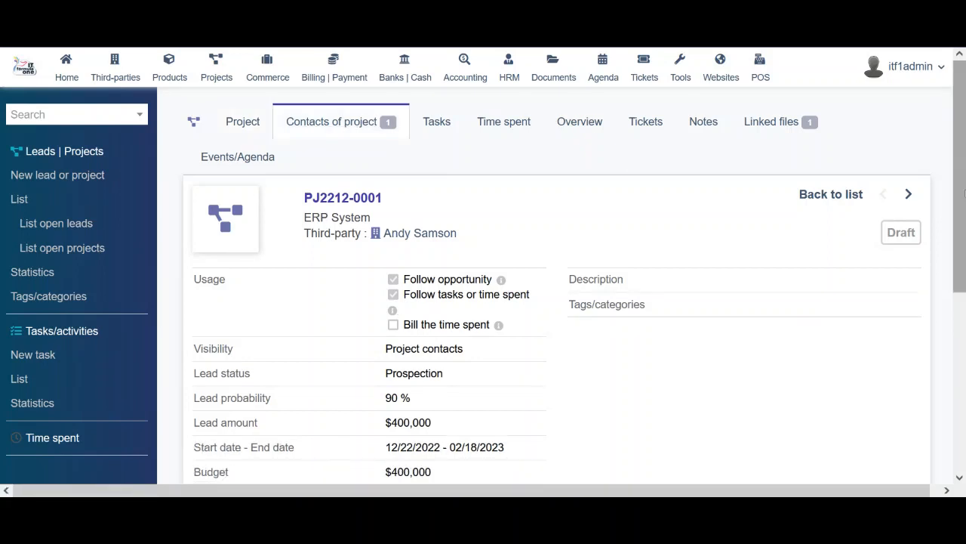
pyautogui.moveTo(965, 195); pyautogui.dragTo(965, 215)
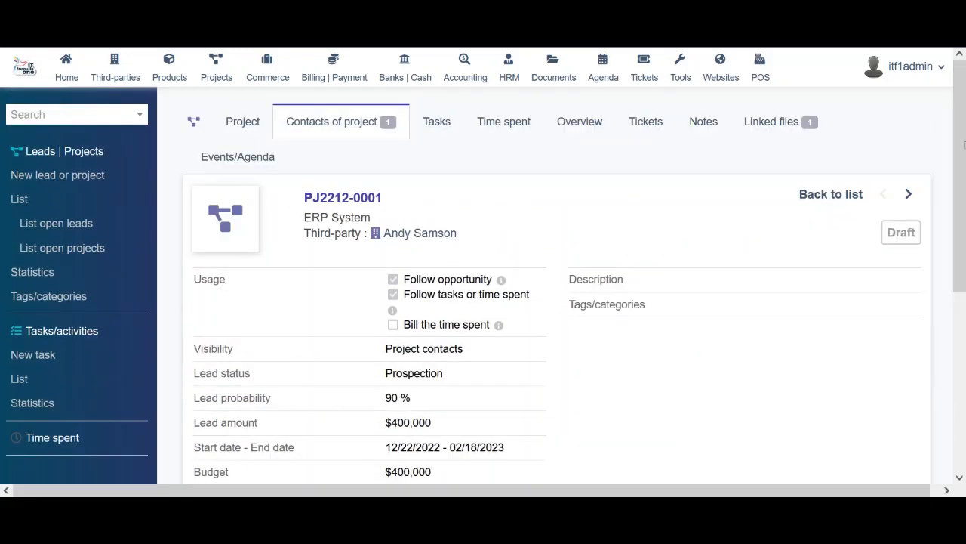
# Show the project's Tasks tab and start the new task form
pyautogui.click(436, 129)
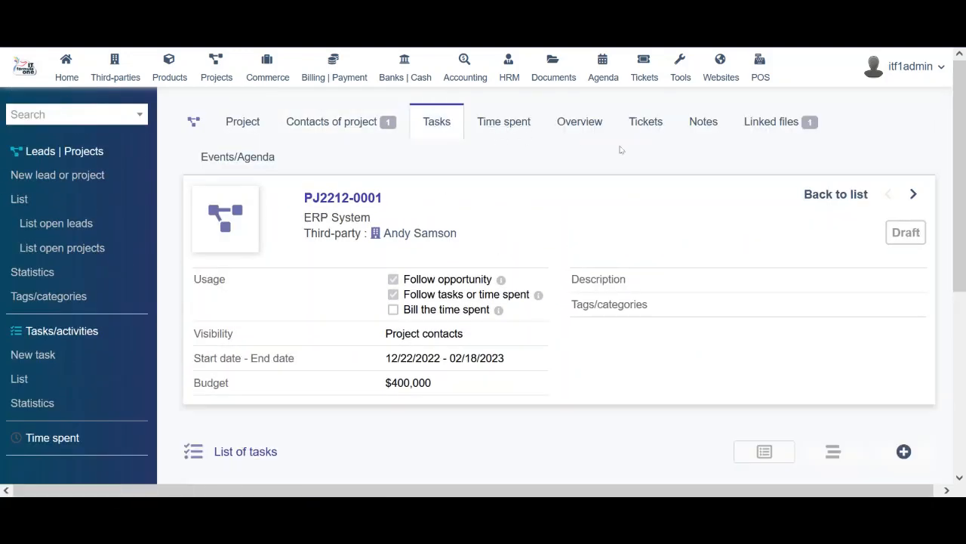
pyautogui.moveTo(964, 234); pyautogui.dragTo(964, 385)
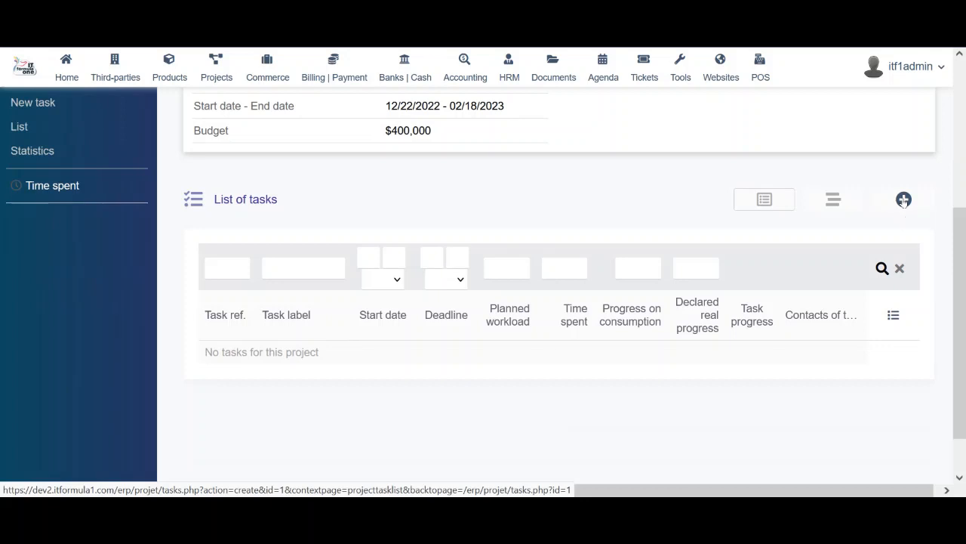
pyautogui.click(904, 200)
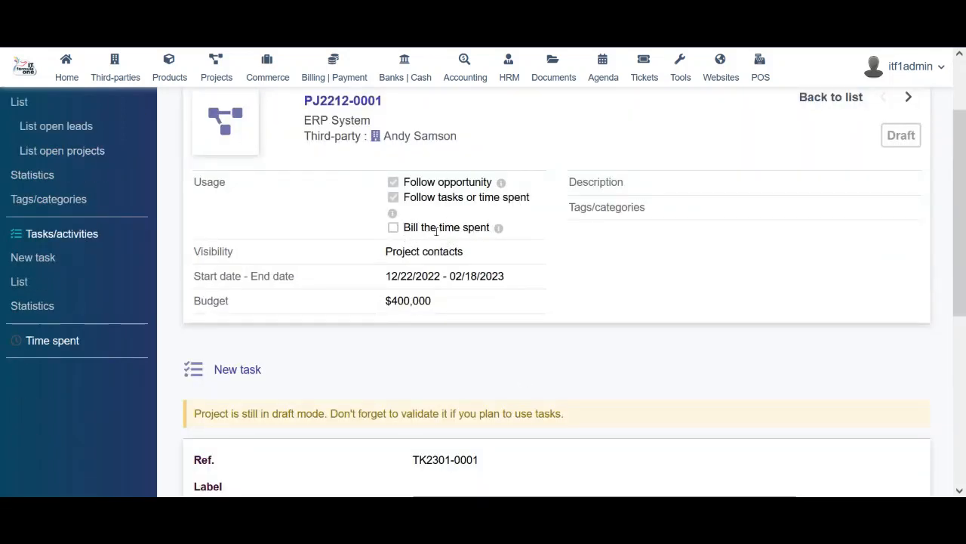
pyautogui.click(399, 230)
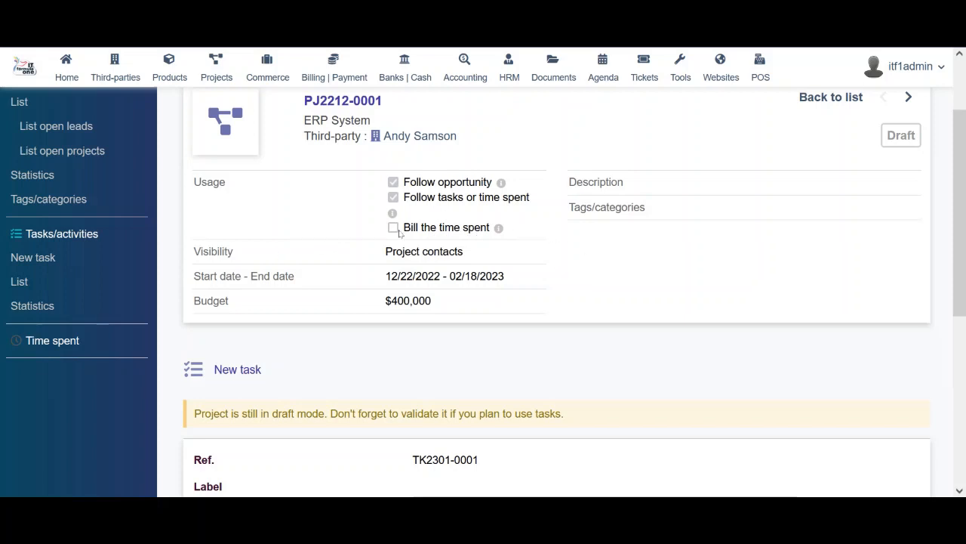
pyautogui.moveTo(964, 162); pyautogui.dragTo(964, 341)
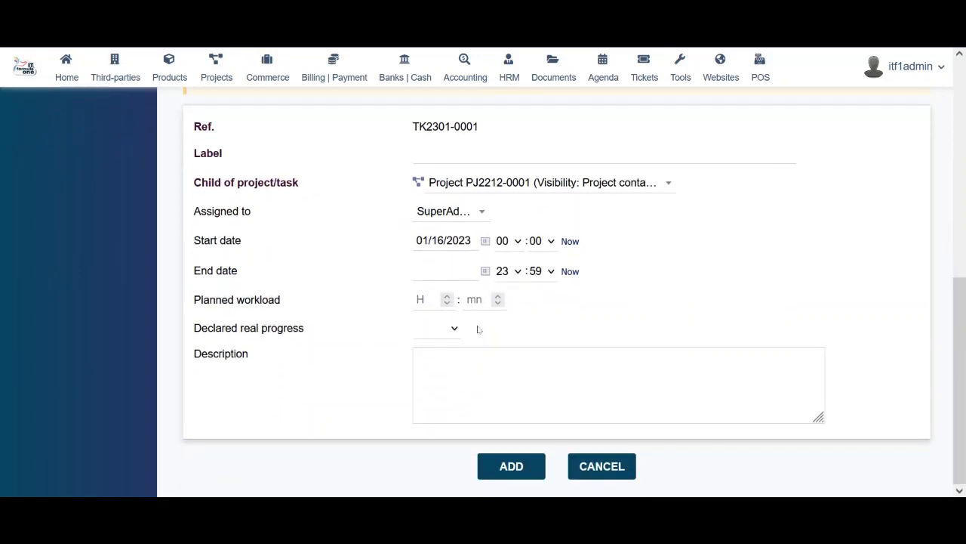
# Check the Declared real progress choices, then cancel the new task without saving
pyautogui.click(451, 329)
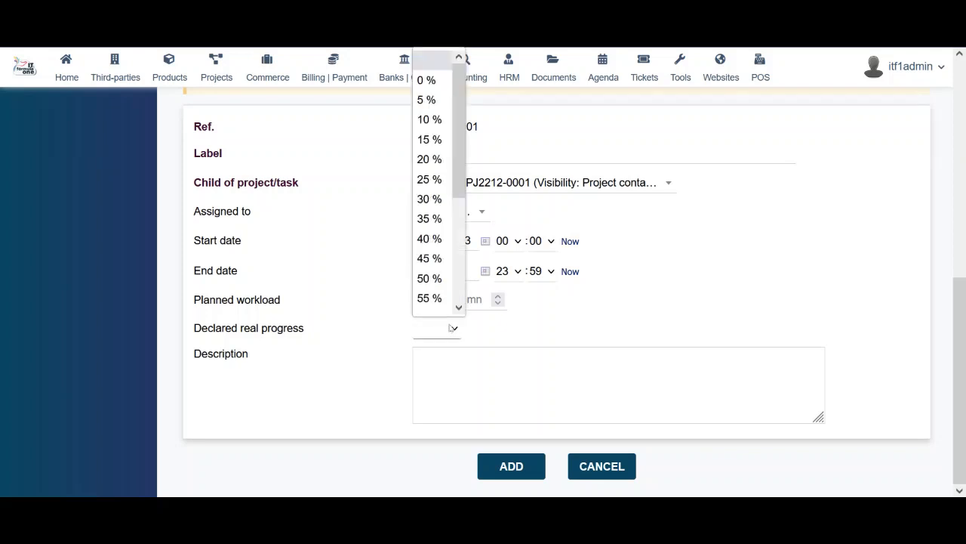
pyautogui.click(541, 328)
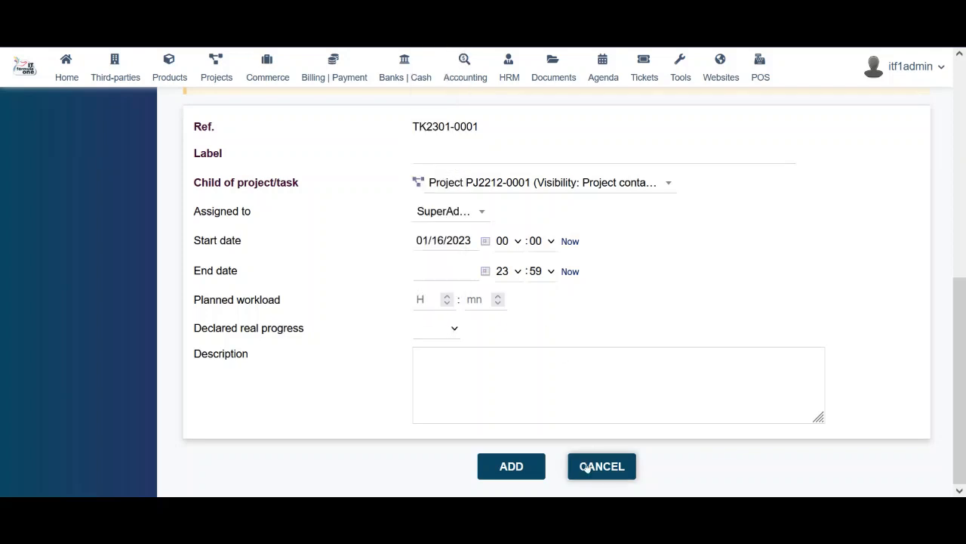
pyautogui.click(615, 467)
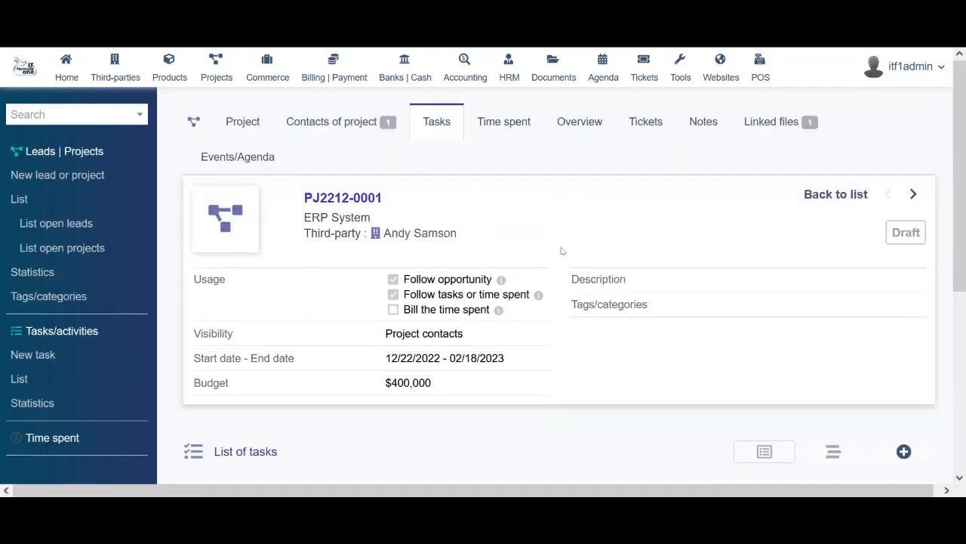
pyautogui.moveTo(960, 217)
pyautogui.mouseDown()
pyautogui.moveTo(964, 369)
pyautogui.moveTo(965, 230)
pyautogui.mouseUp()
# View the time spent and the overview of project PJ2212-0001, scrolling through the overview
pyautogui.click(503, 99)
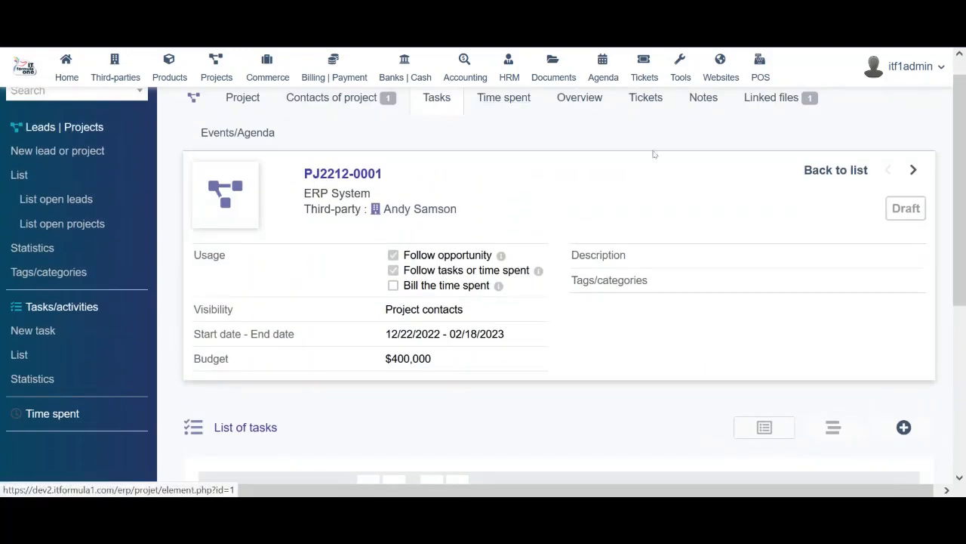
pyautogui.moveTo(962, 198)
pyautogui.mouseDown()
pyautogui.moveTo(964, 323)
pyautogui.moveTo(965, 202)
pyautogui.mouseUp()
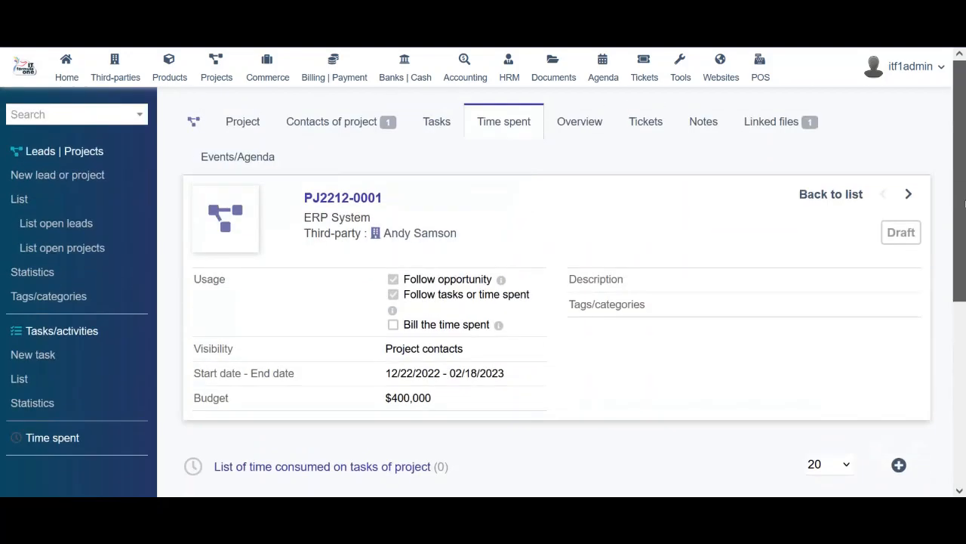
pyautogui.click(579, 127)
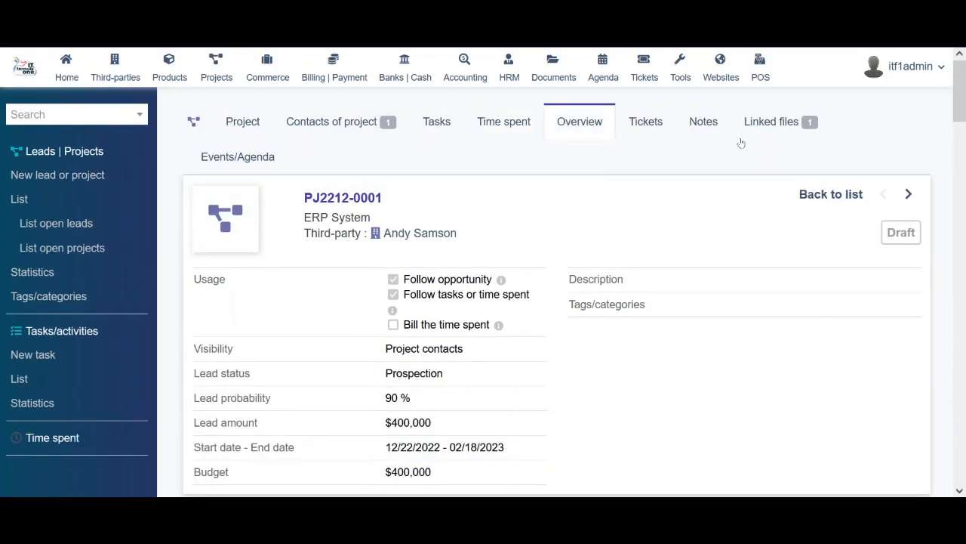
pyautogui.moveTo(964, 132); pyautogui.dragTo(964, 470)
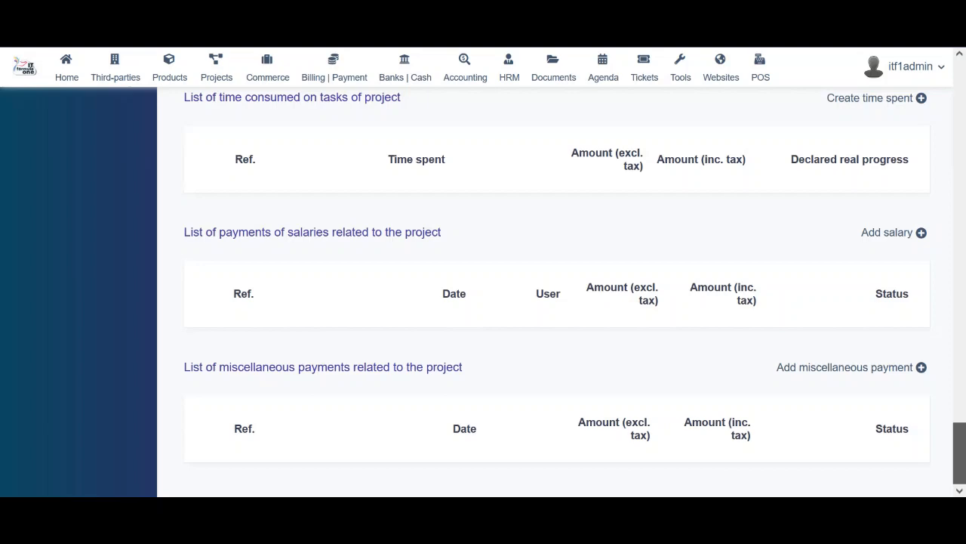
pyautogui.moveTo(964, 459); pyautogui.dragTo(965, 93)
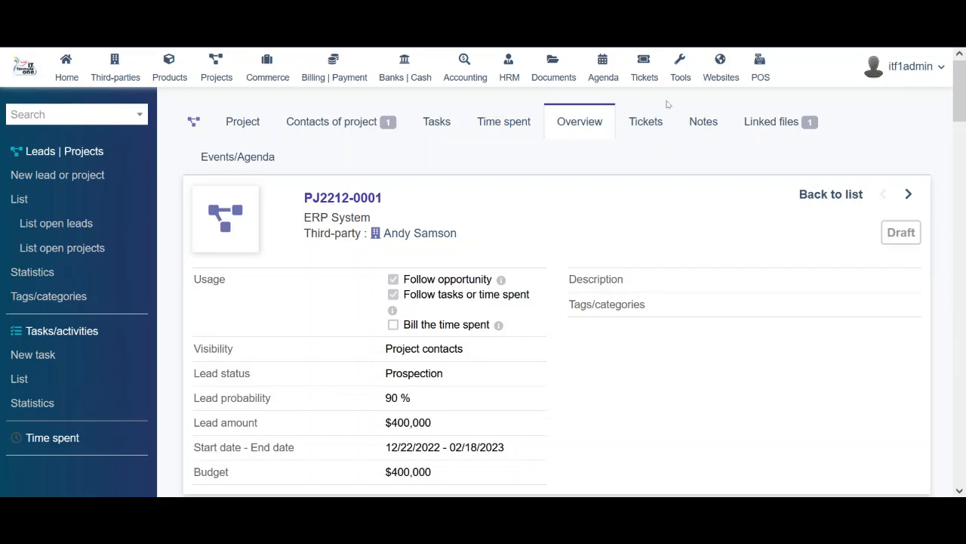
# Go through the project's Tickets, Notes, Linked files and Events/Agenda tabs, ending on event 182
pyautogui.click(648, 129)
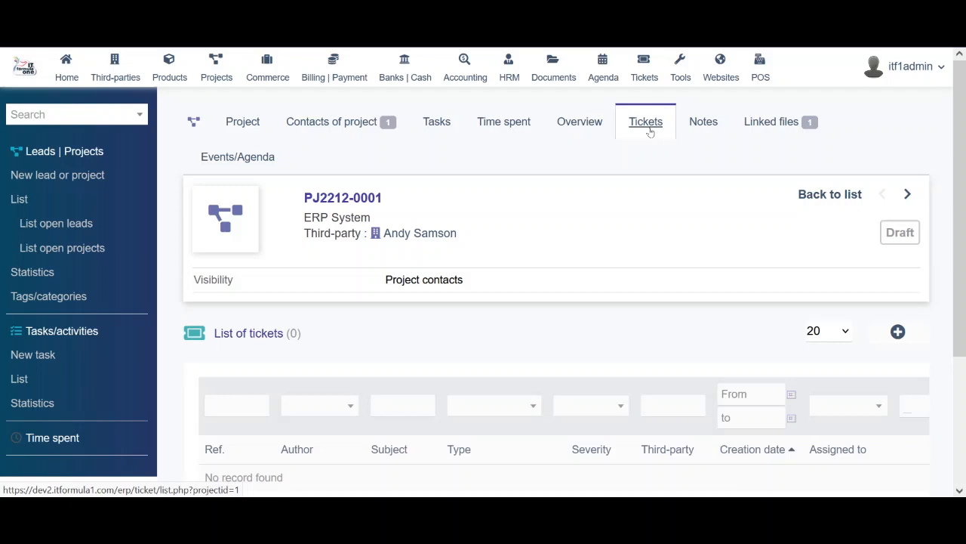
pyautogui.click(718, 117)
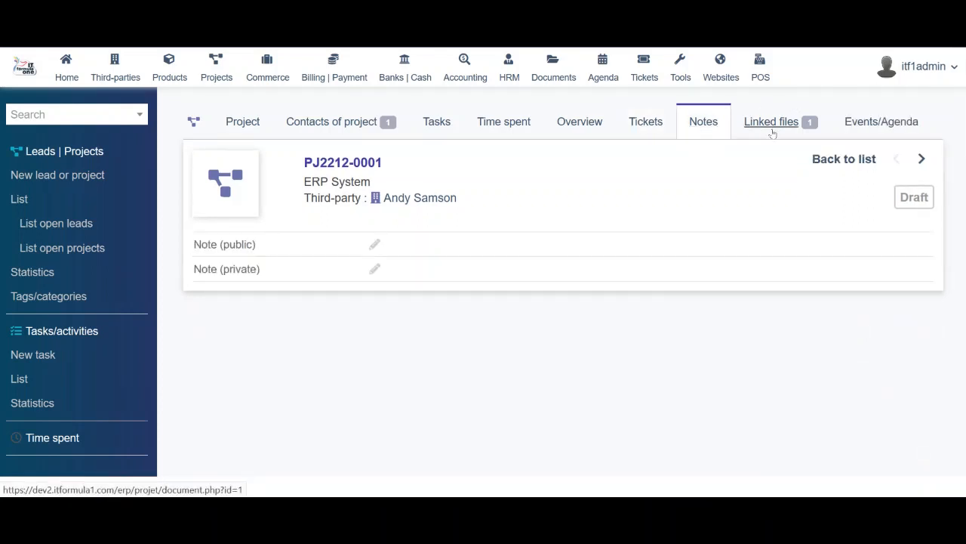
pyautogui.click(772, 133)
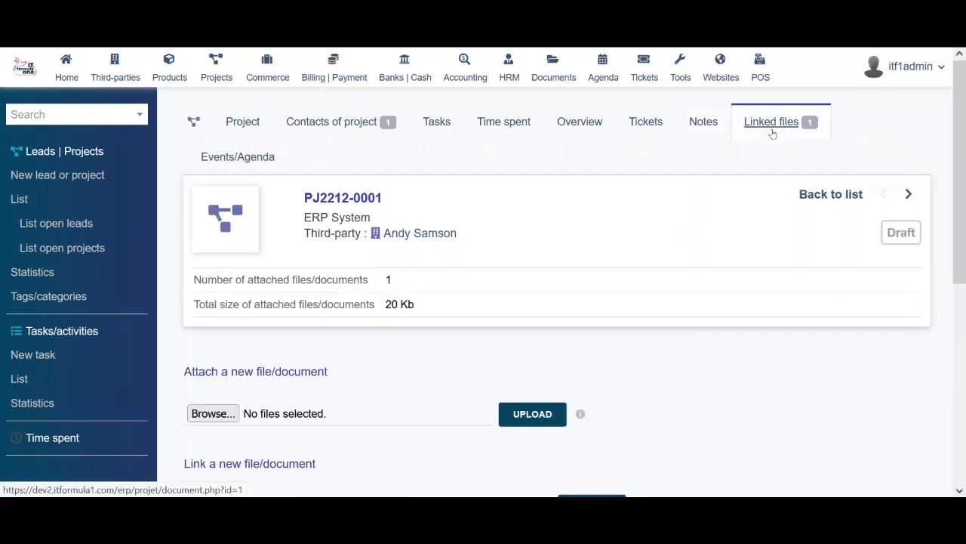
pyautogui.click(232, 158)
pyautogui.scroll(-2, 448, 384)
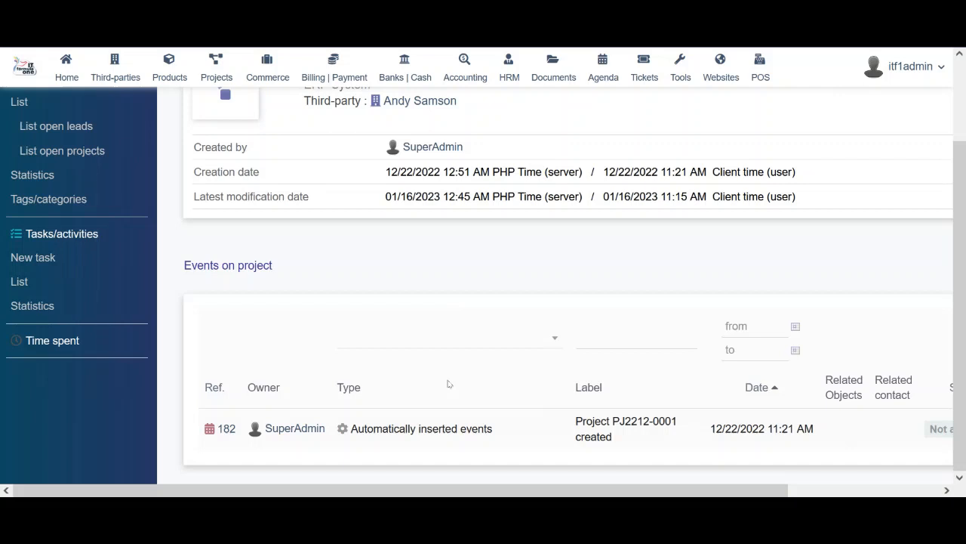
pyautogui.scroll(2, 448, 383)
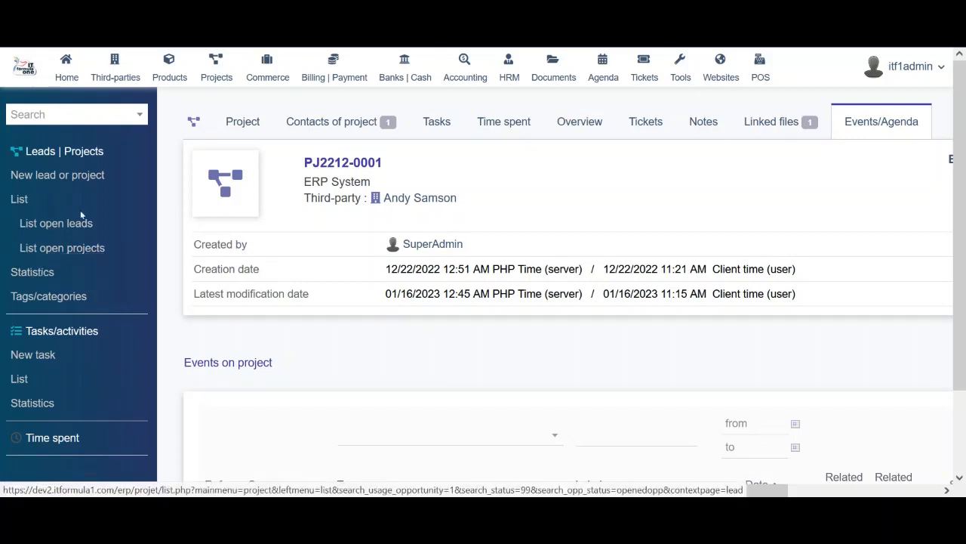
# Browse open leads, open projects, project statistics and empty tags, ending on the zero-task Tasks list
pyautogui.click(68, 225)
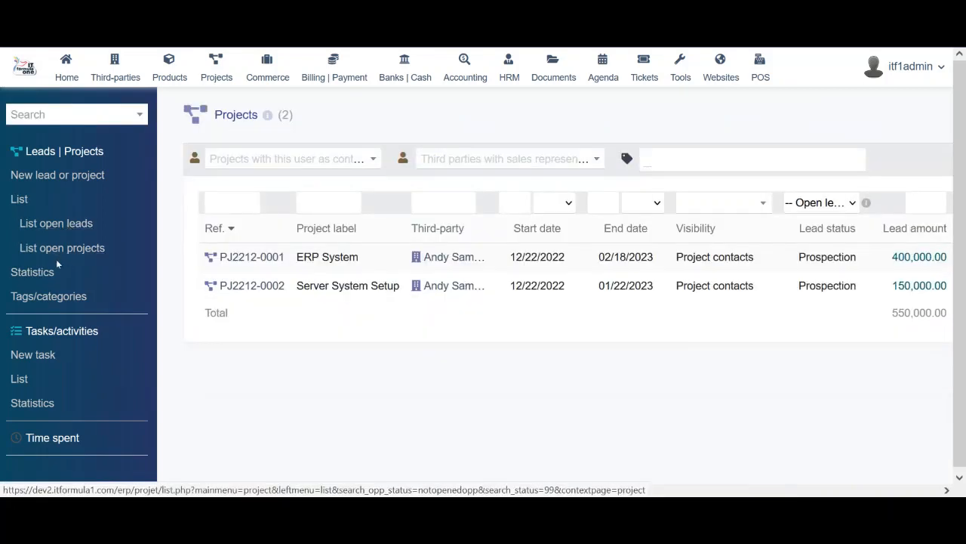
pyautogui.click(65, 250)
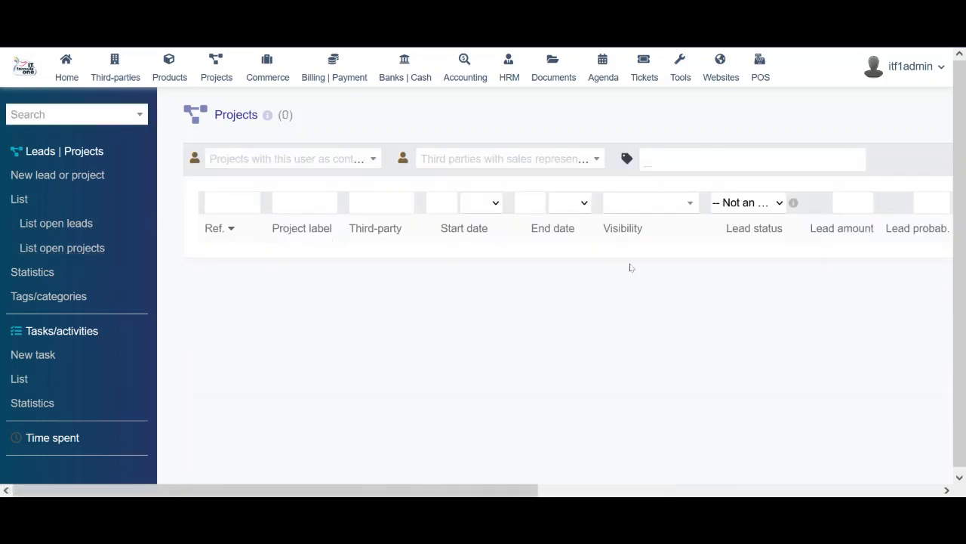
pyautogui.click(38, 272)
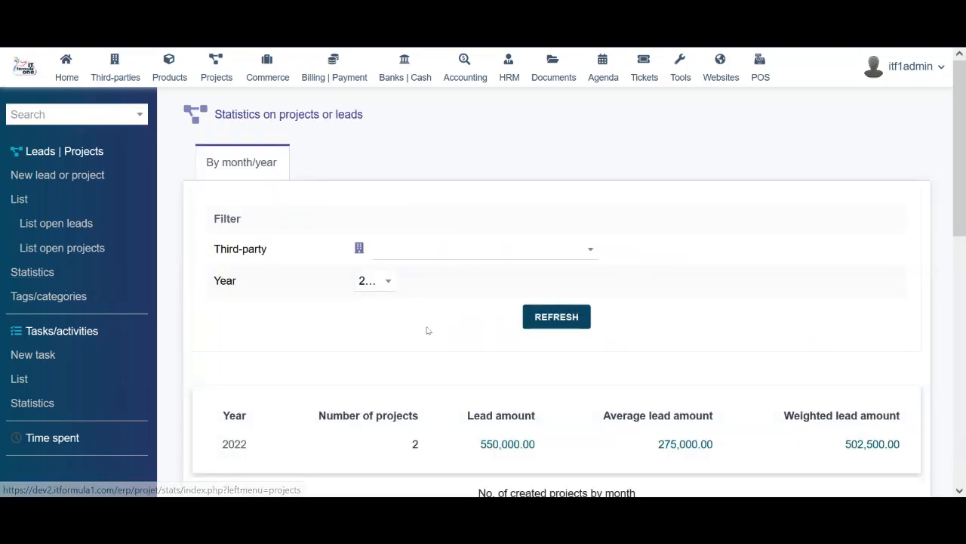
pyautogui.scroll(-2, 428, 328)
pyautogui.scroll(-5, 964, 301)
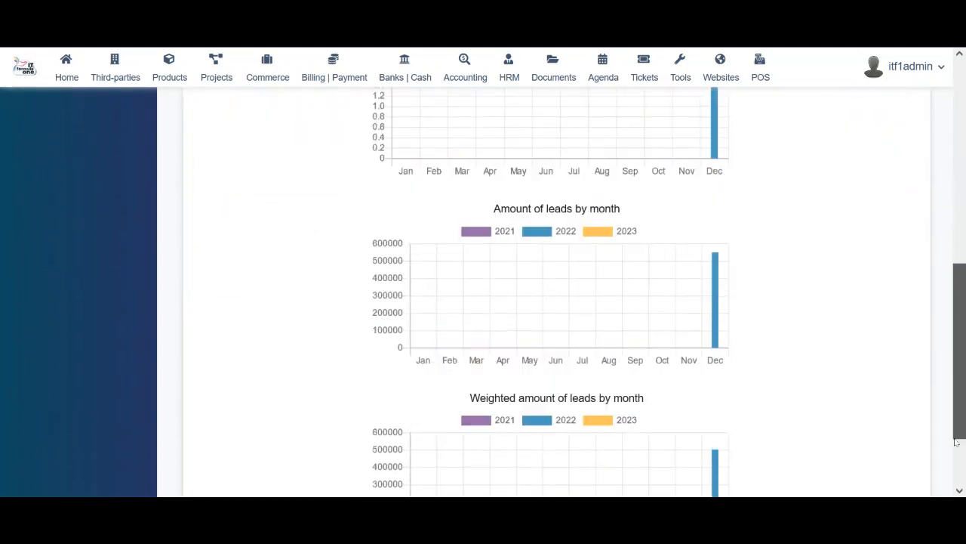
pyautogui.scroll(5, 956, 431)
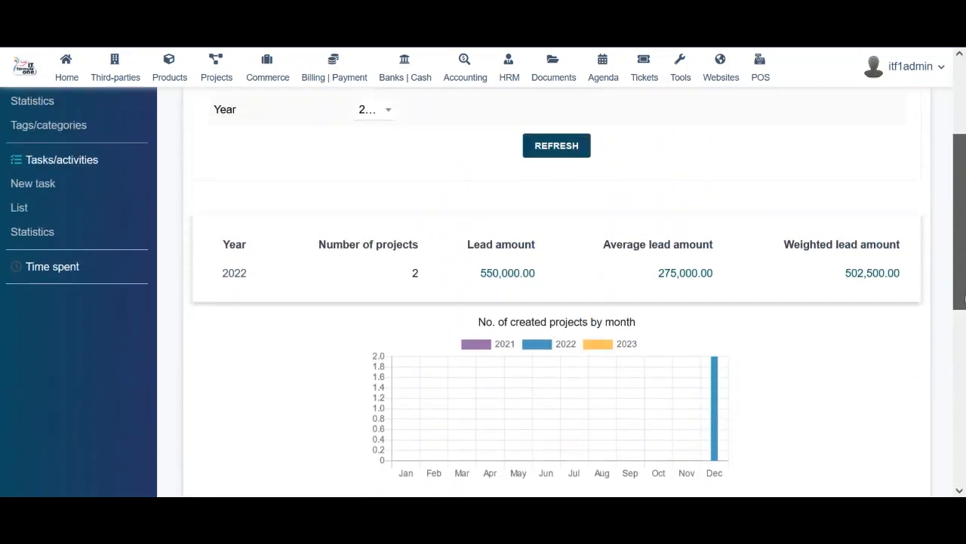
pyautogui.scroll(2, 964, 259)
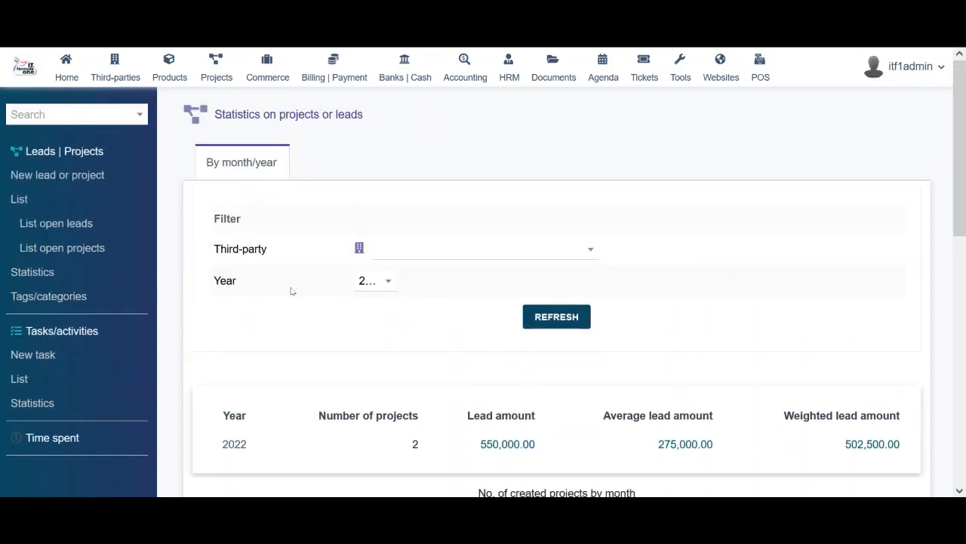
pyautogui.click(27, 301)
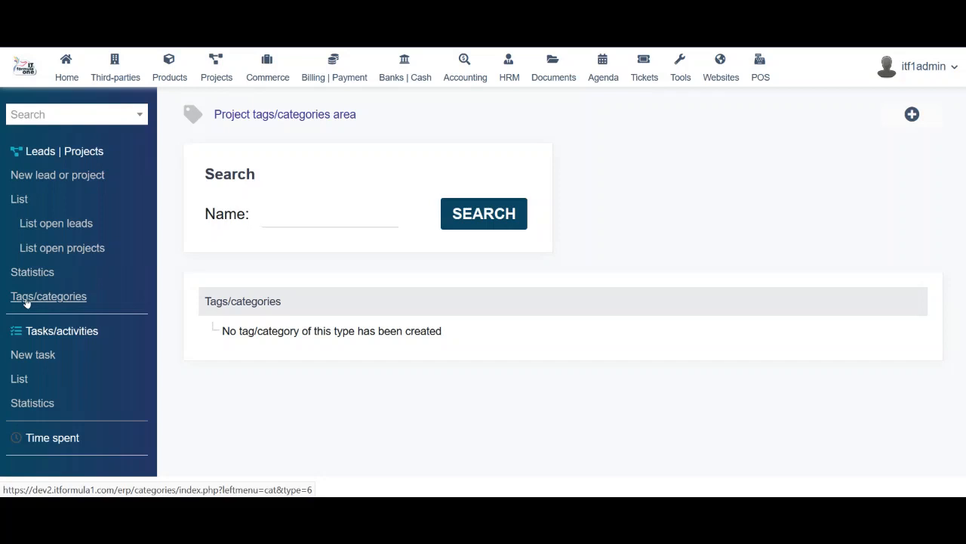
pyautogui.click(18, 382)
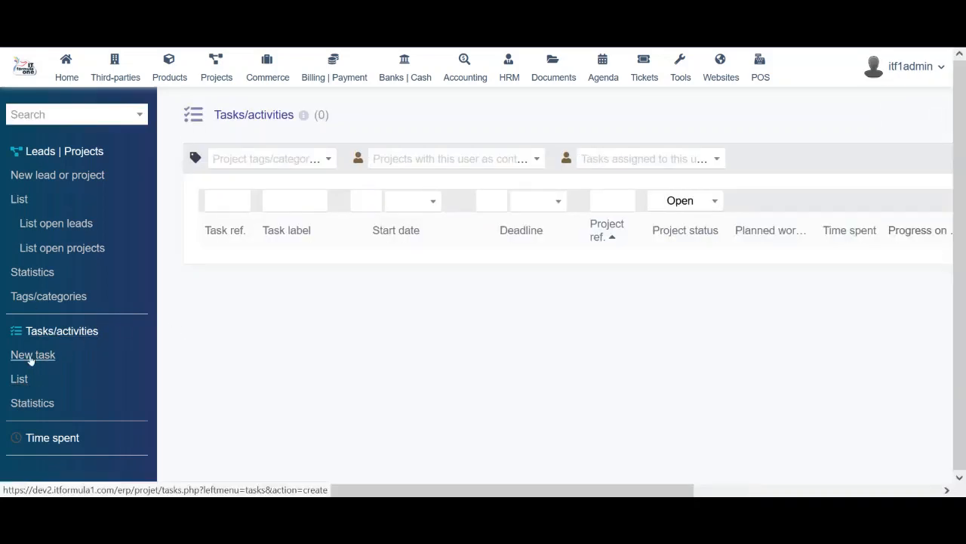
# Open the new task form and inspect the Child of project/task dropdown choices
pyautogui.click(39, 354)
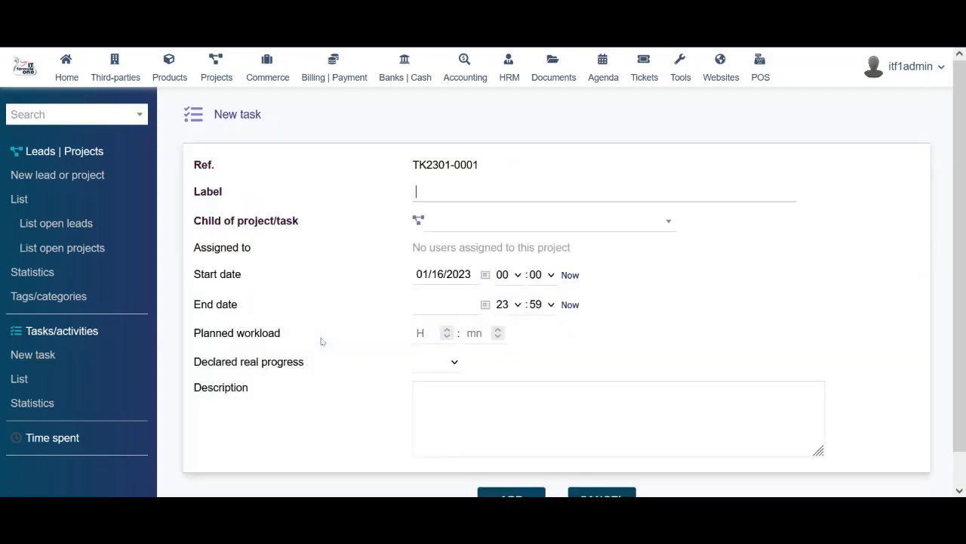
pyautogui.click(534, 221)
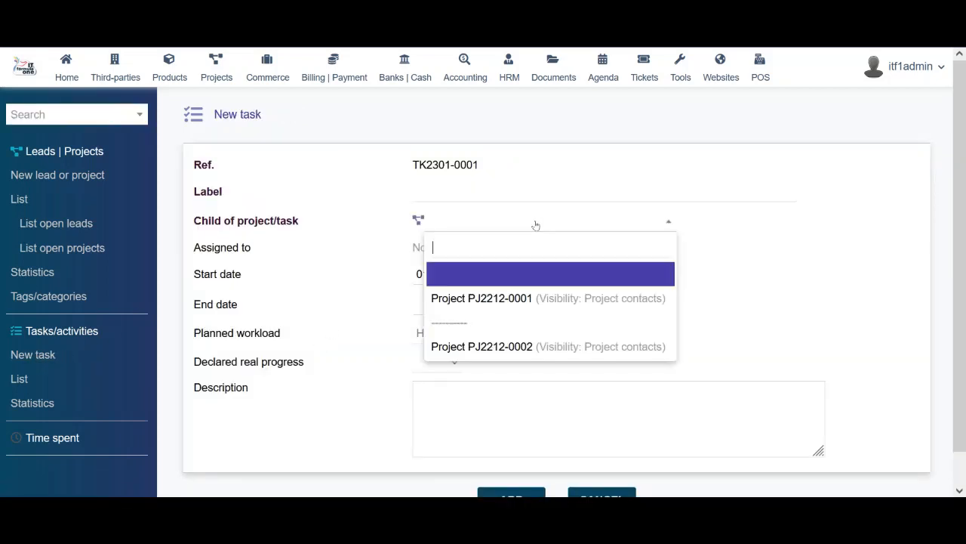
pyautogui.click(716, 298)
pyautogui.click(597, 221)
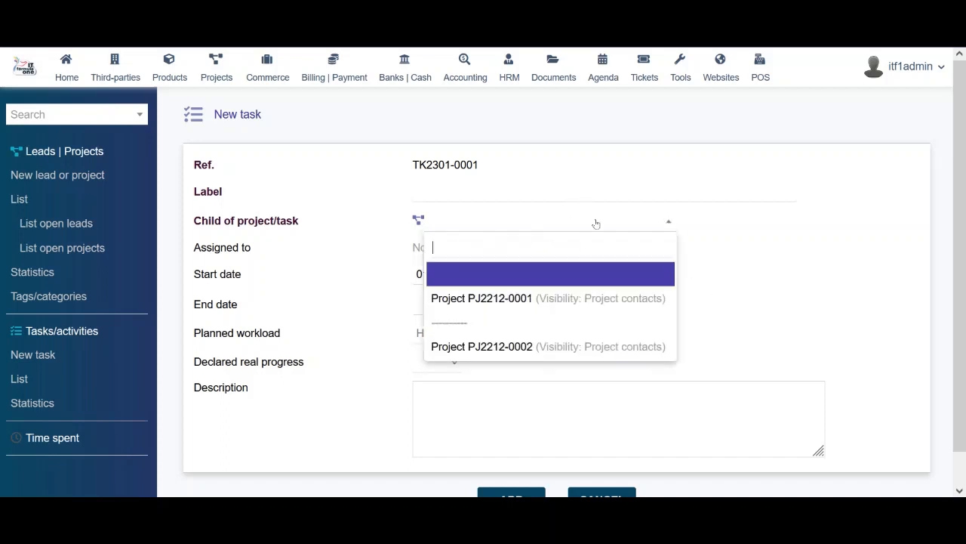
pyautogui.click(627, 191)
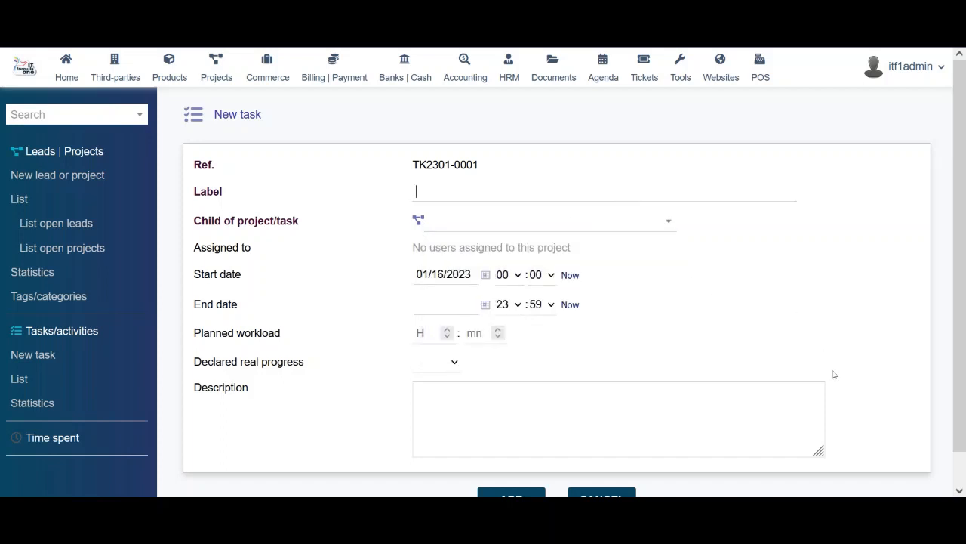
pyautogui.scroll(-1, 834, 373)
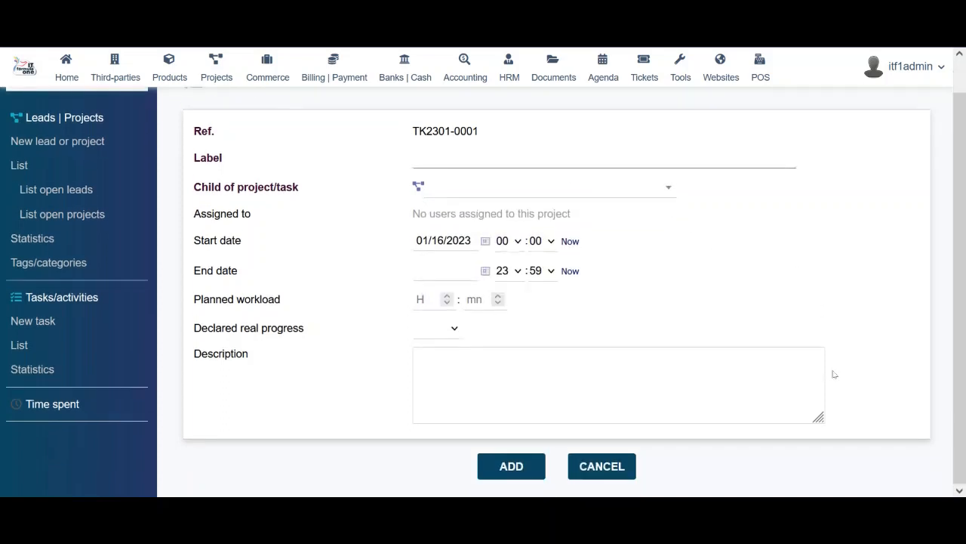
# Bring up time-spent entry, check the user choices, and switch from per-month to per-day input for 01/16/2023
pyautogui.click(50, 406)
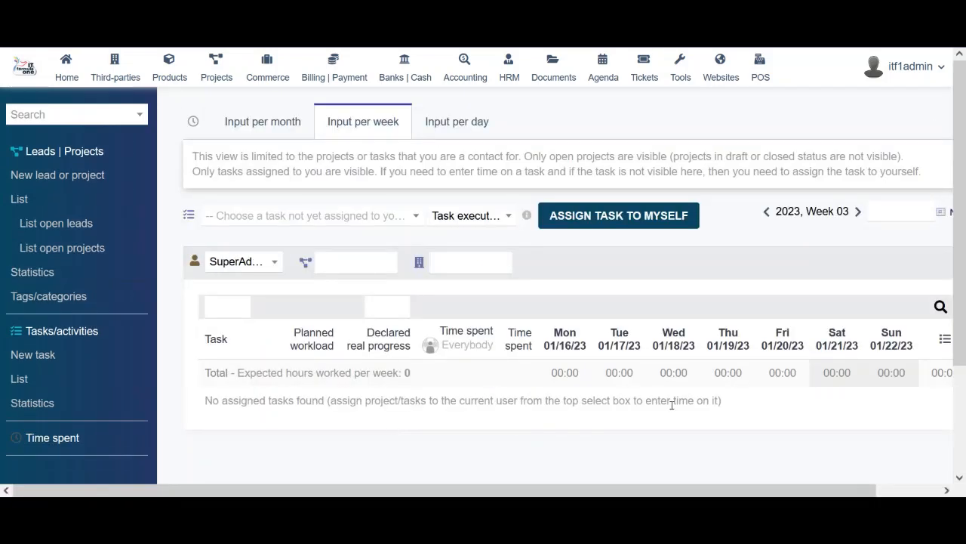
pyautogui.moveTo(694, 492); pyautogui.dragTo(751, 492)
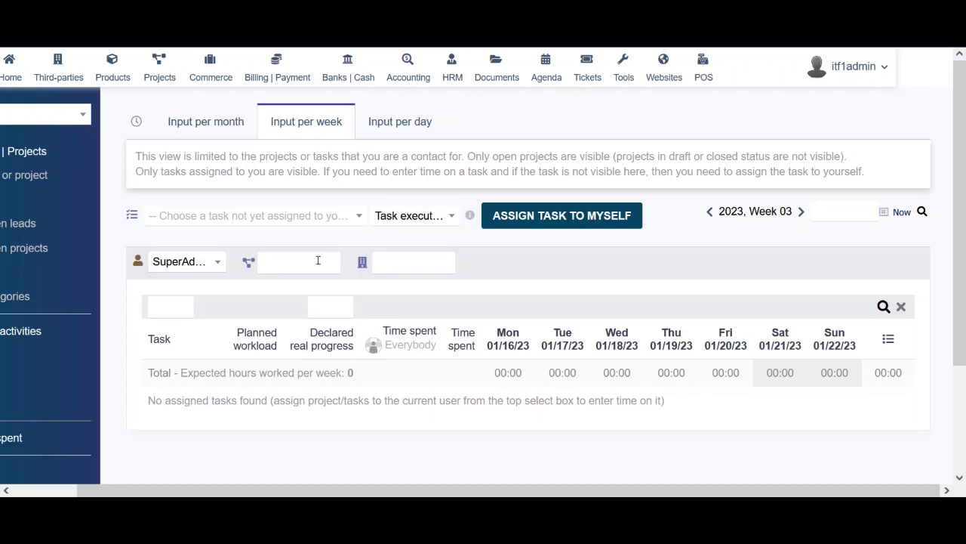
pyautogui.click(193, 262)
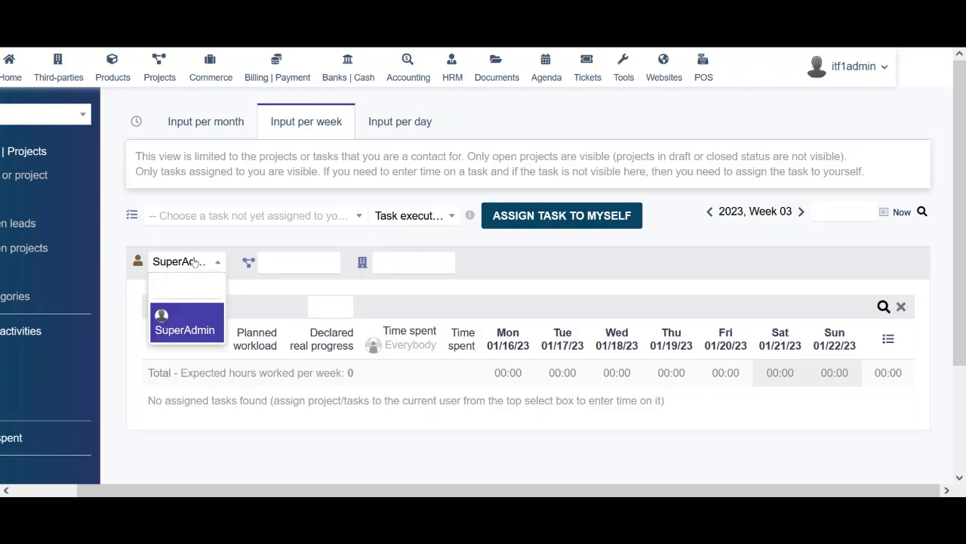
pyautogui.click(319, 441)
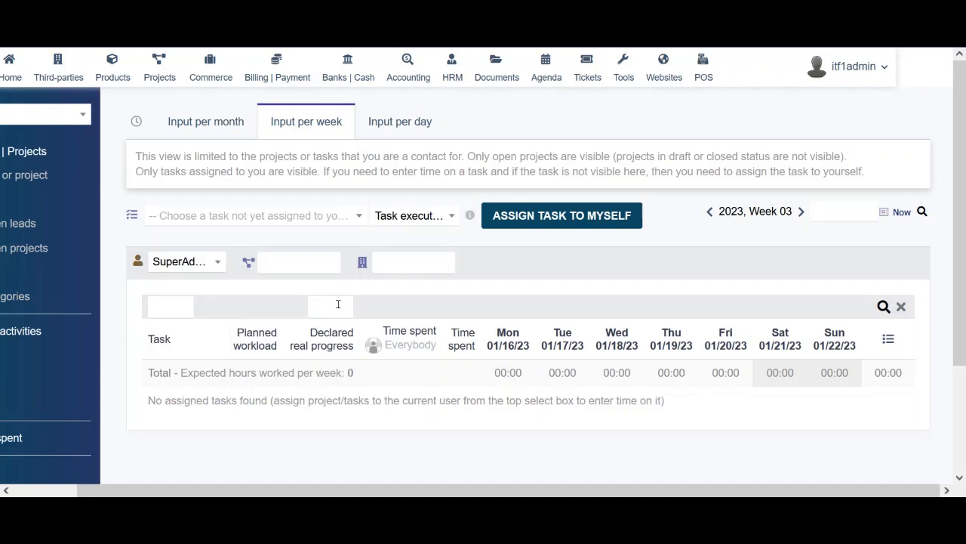
pyautogui.click(205, 122)
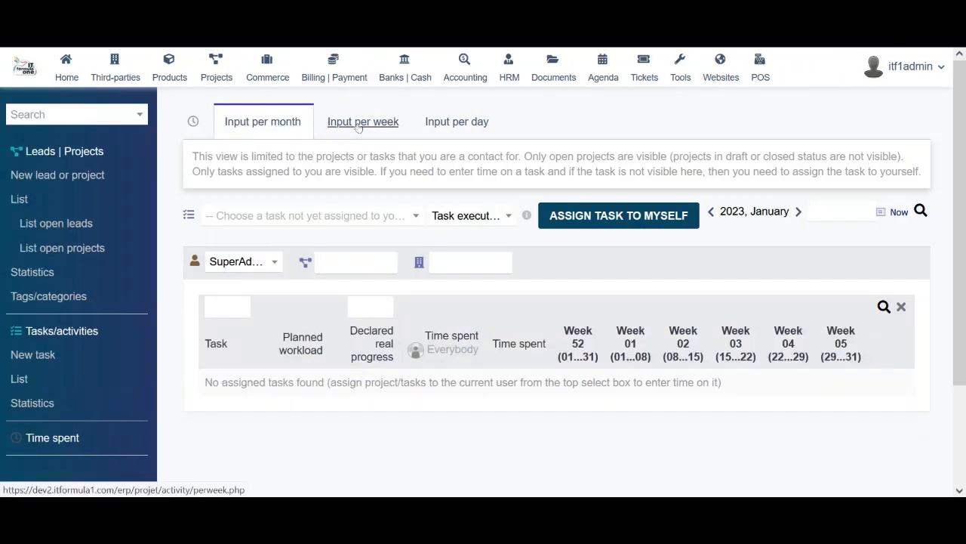
pyautogui.click(450, 129)
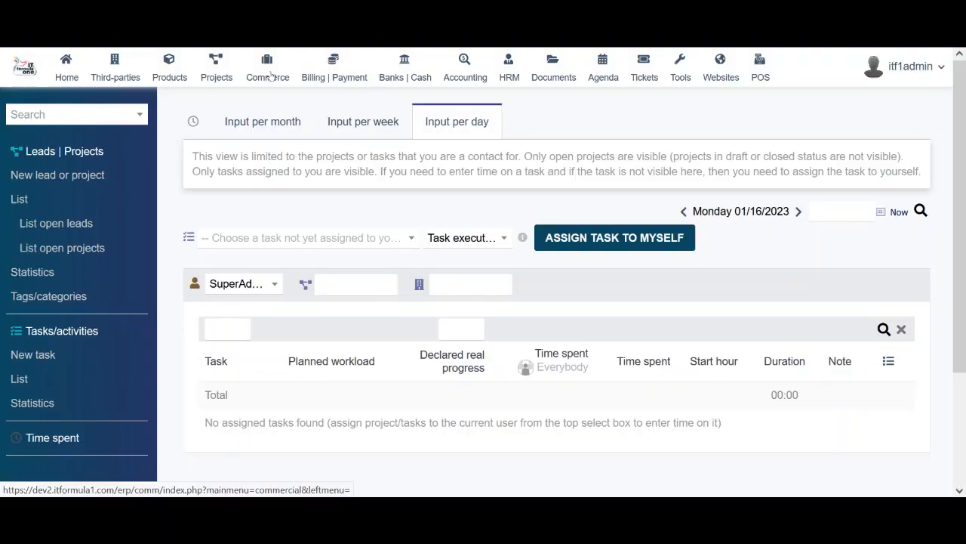
# Open proposal PR2301-0003 from the Commercial proposals list and scroll through its product lines and details
pyautogui.click(270, 73)
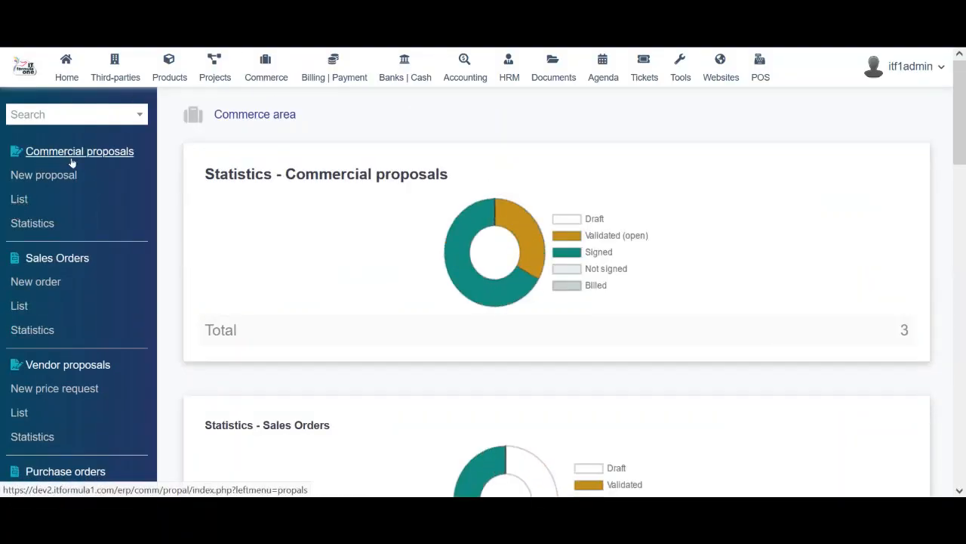
pyautogui.click(22, 199)
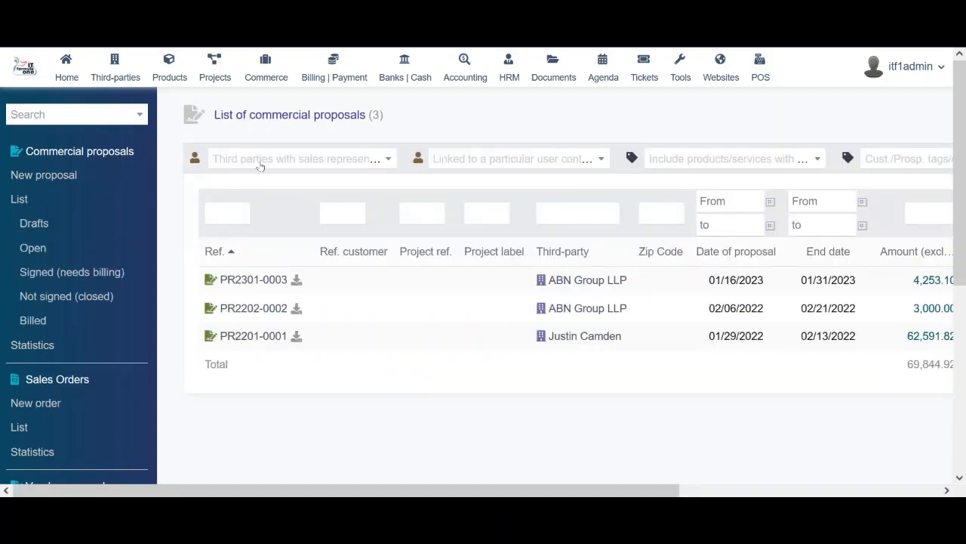
pyautogui.moveTo(567, 289)
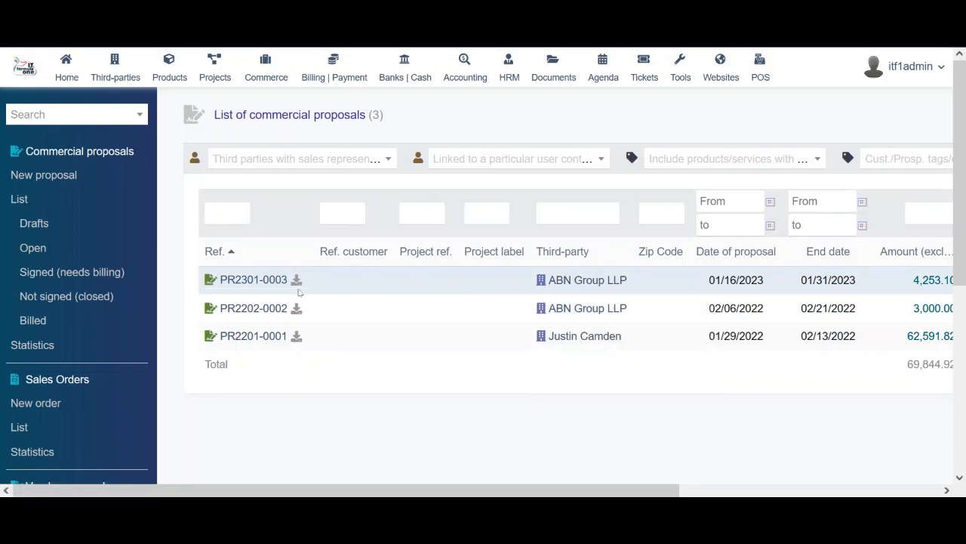
pyautogui.moveTo(242, 289)
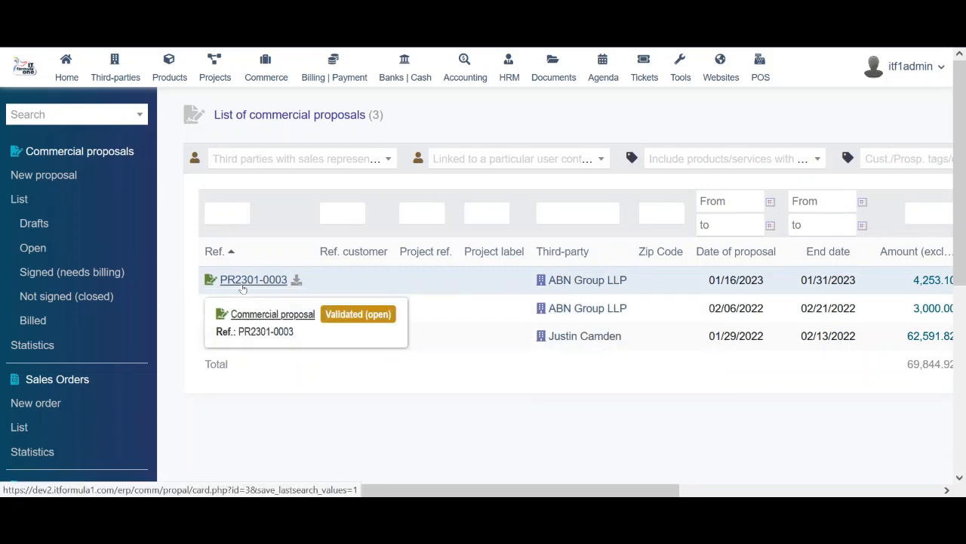
pyautogui.click(242, 287)
pyautogui.scroll(-5, 573, 299)
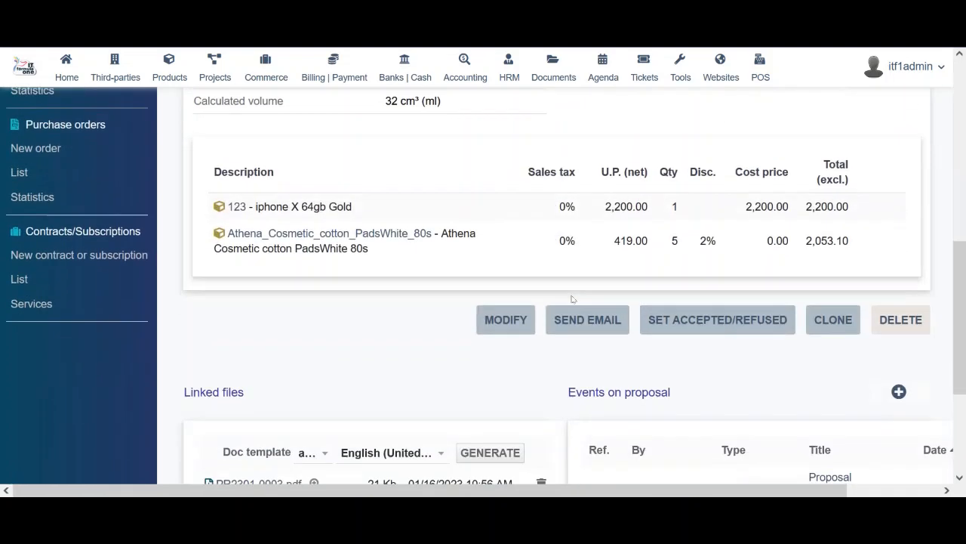
pyautogui.scroll(1, 573, 299)
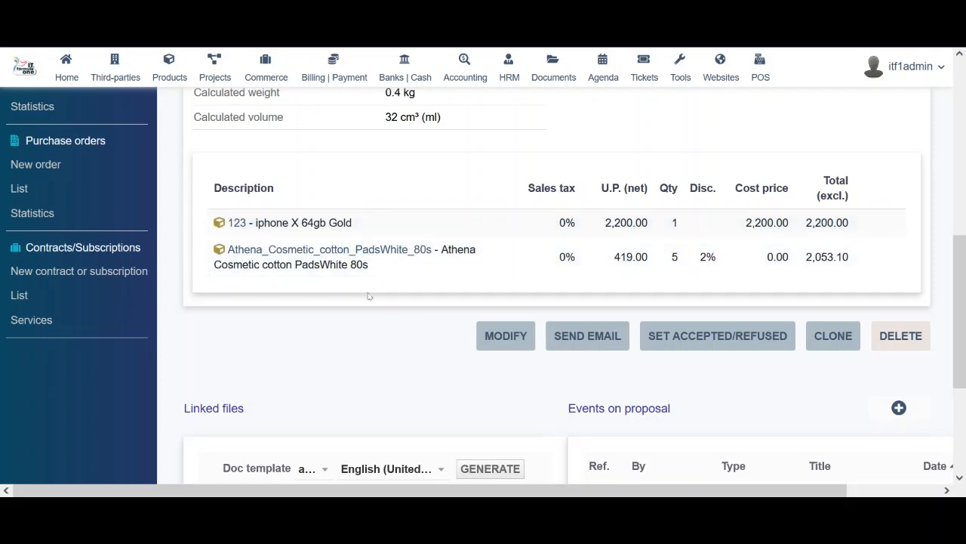
pyautogui.scroll(-3, 370, 295)
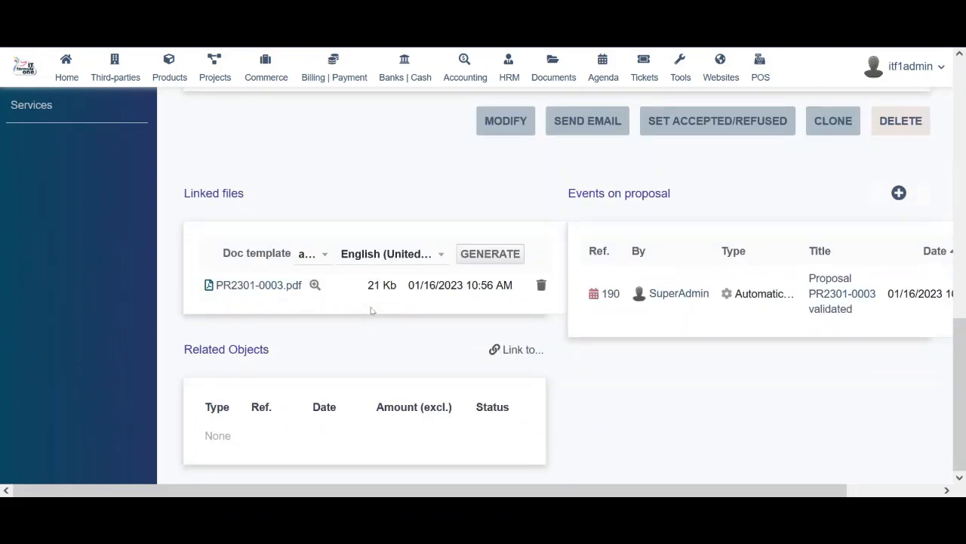
pyautogui.scroll(5, 371, 310)
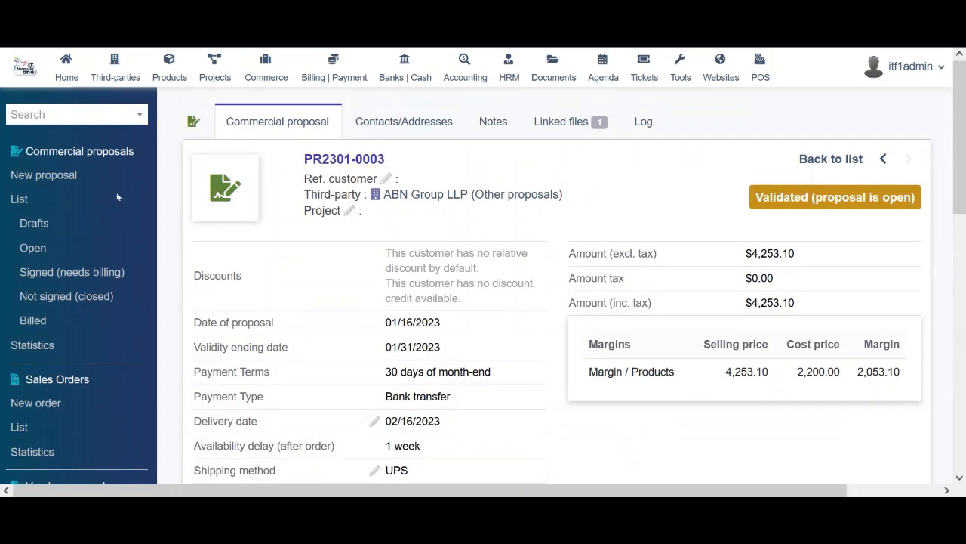
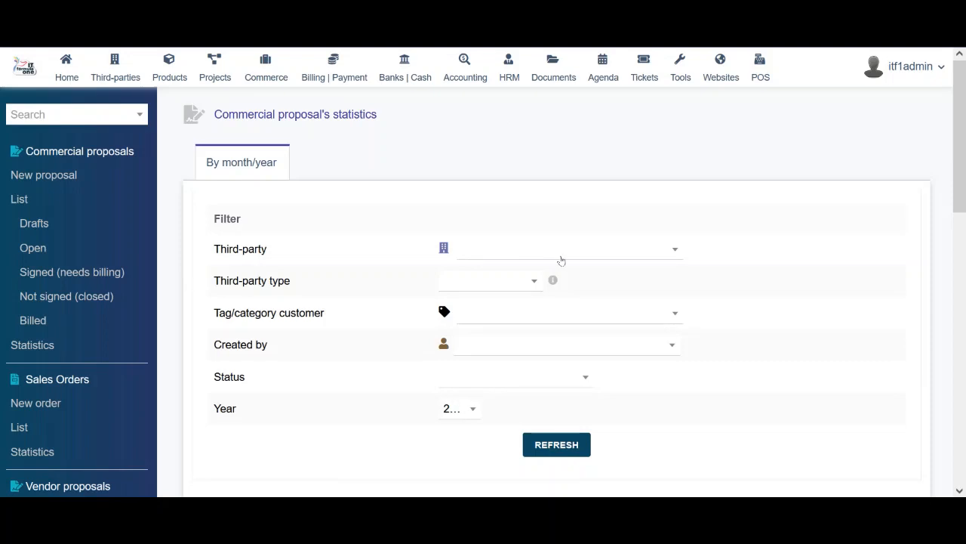
# Open sales order CO2205-0003 from the sales orders list and scroll through its details
pyautogui.moveTo(959, 151); pyautogui.dragTo(955, 254)
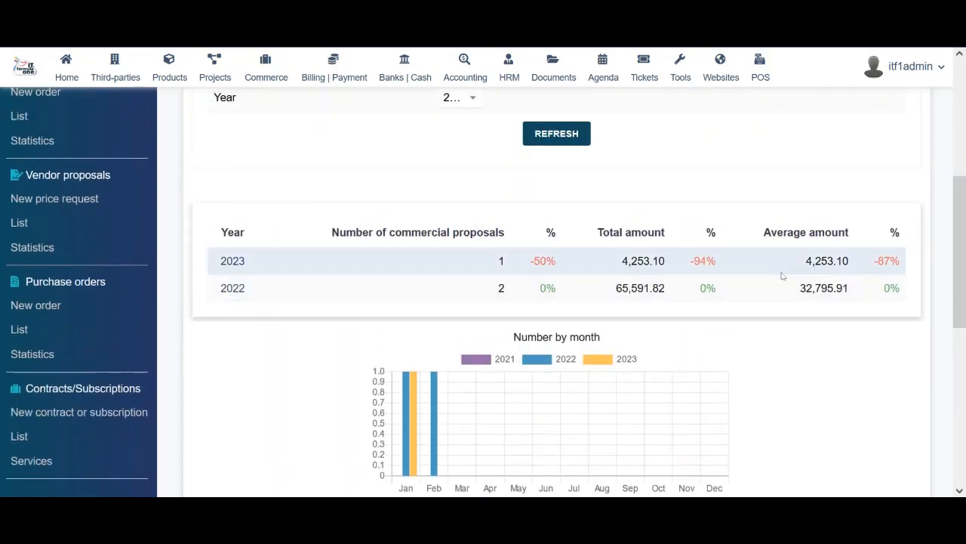
pyautogui.moveTo(962, 250); pyautogui.dragTo(964, 135)
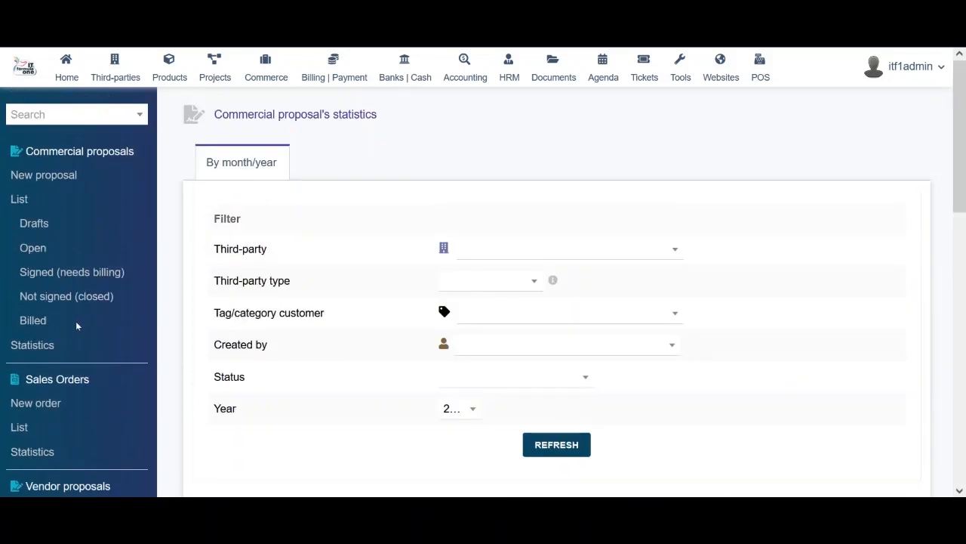
pyautogui.click(19, 428)
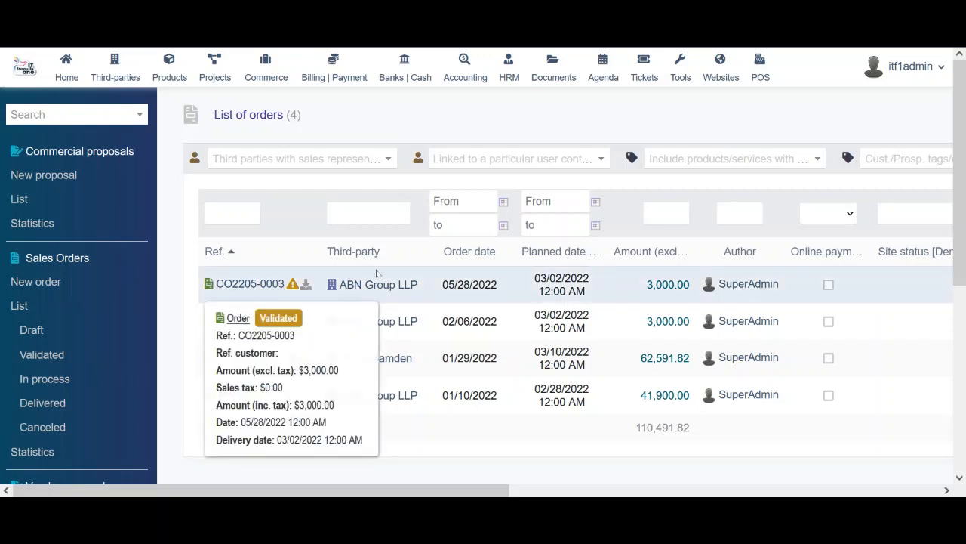
pyautogui.moveTo(373, 289)
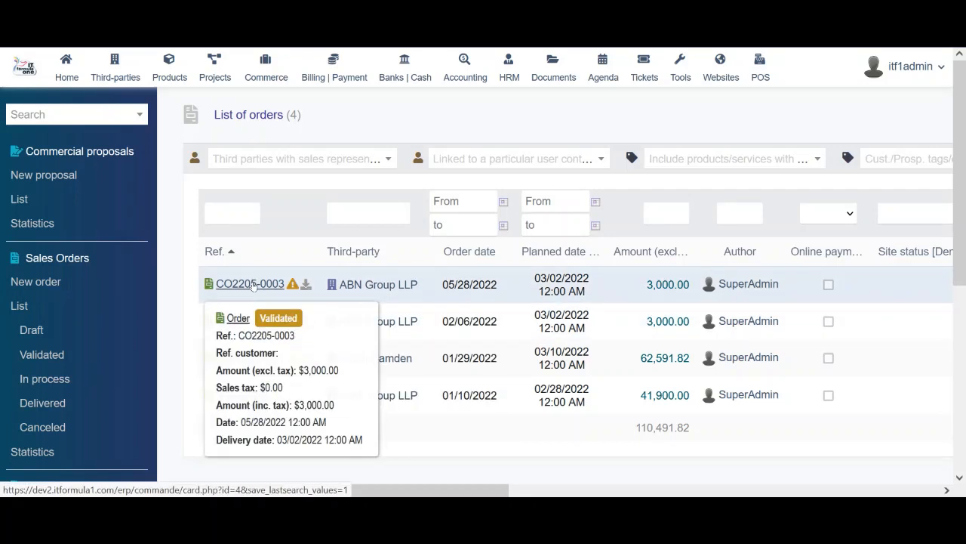
pyautogui.click(254, 283)
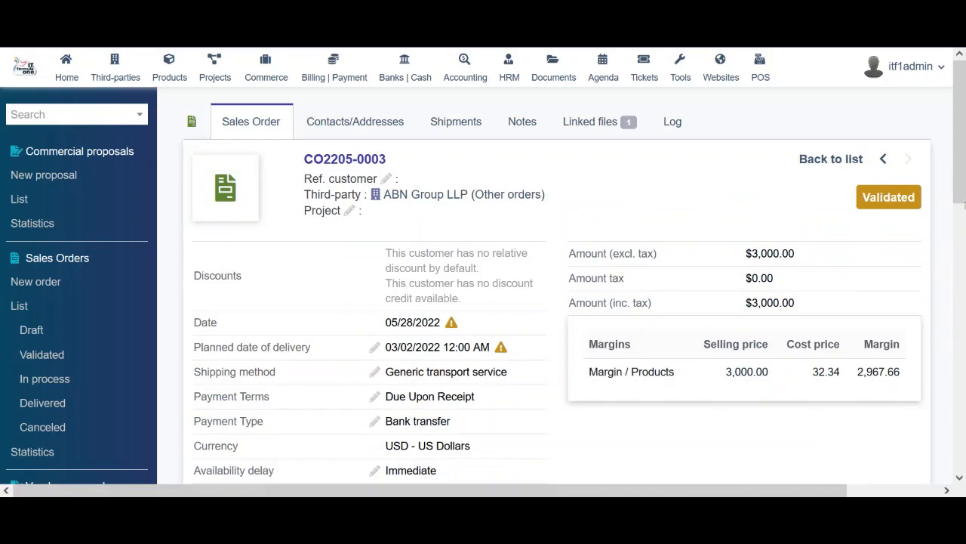
pyautogui.moveTo(959, 181); pyautogui.dragTo(948, 372)
pyautogui.moveTo(959, 321); pyautogui.dragTo(958, 363)
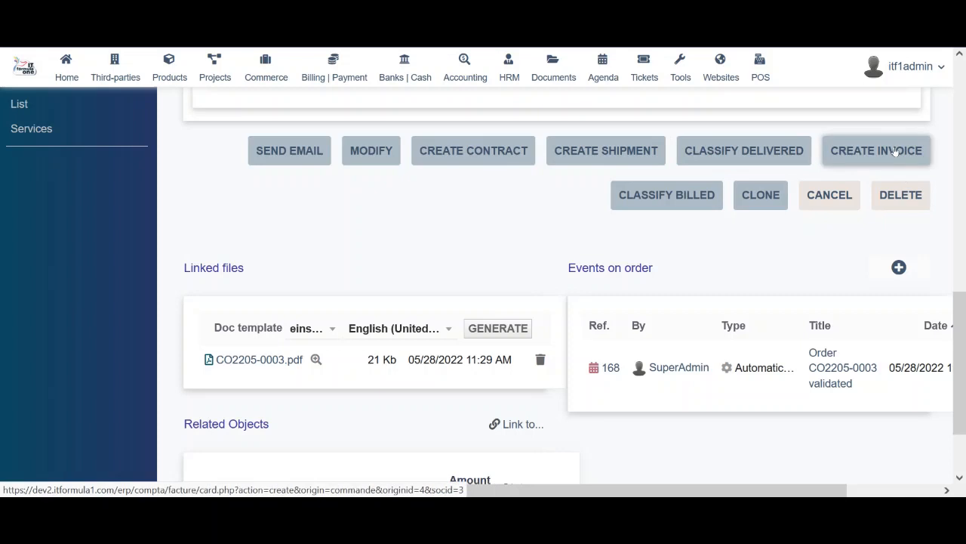
# Preview the CO2205-0003 PDF document, then close the preview
pyautogui.click(316, 360)
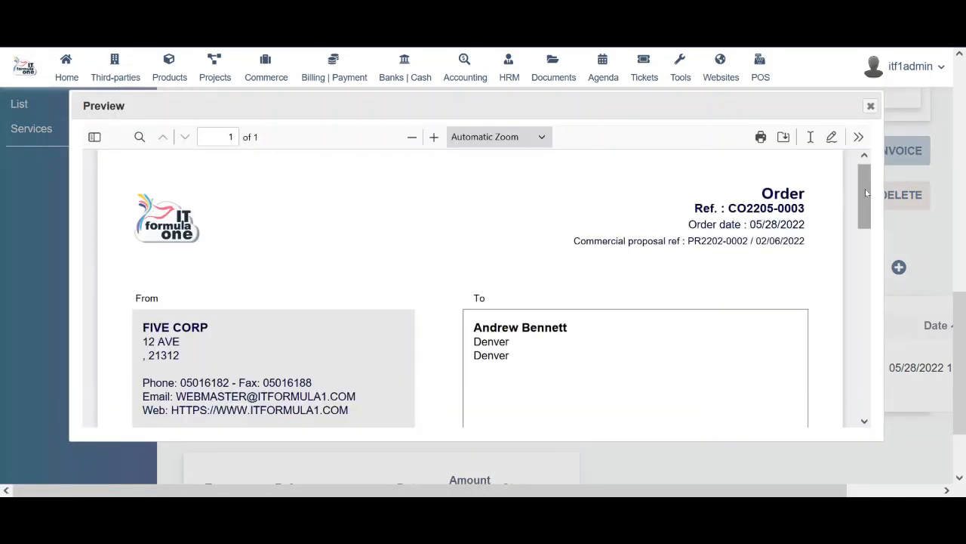
pyautogui.moveTo(865, 223); pyautogui.dragTo(897, 164)
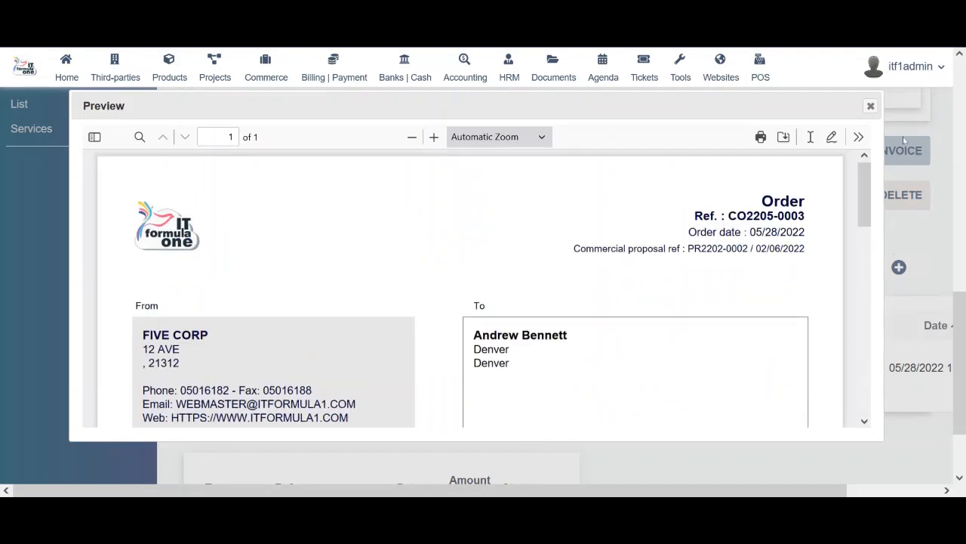
pyautogui.click(872, 107)
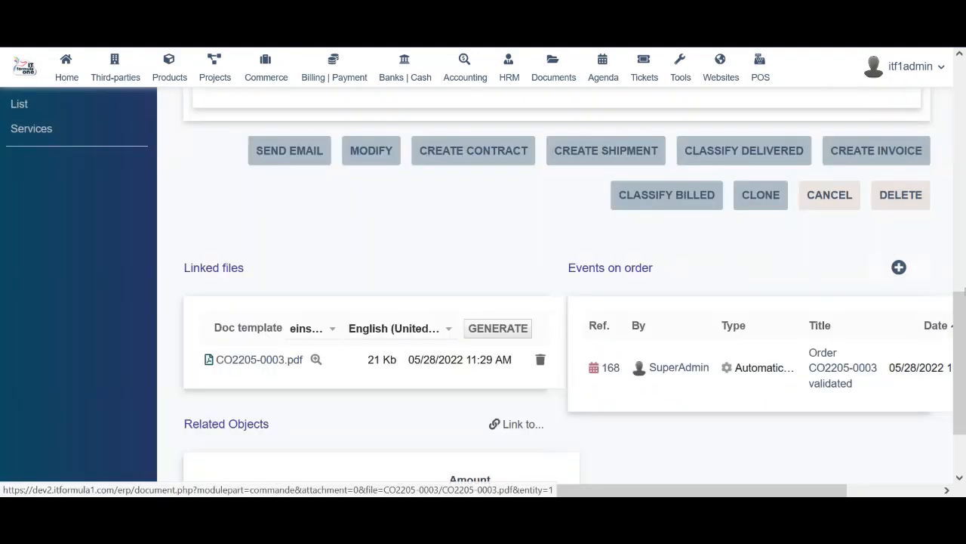
# Open the vendor proposal requests list, showing RQ2201-0001 at 0.00
pyautogui.scroll(-1, 964, 397)
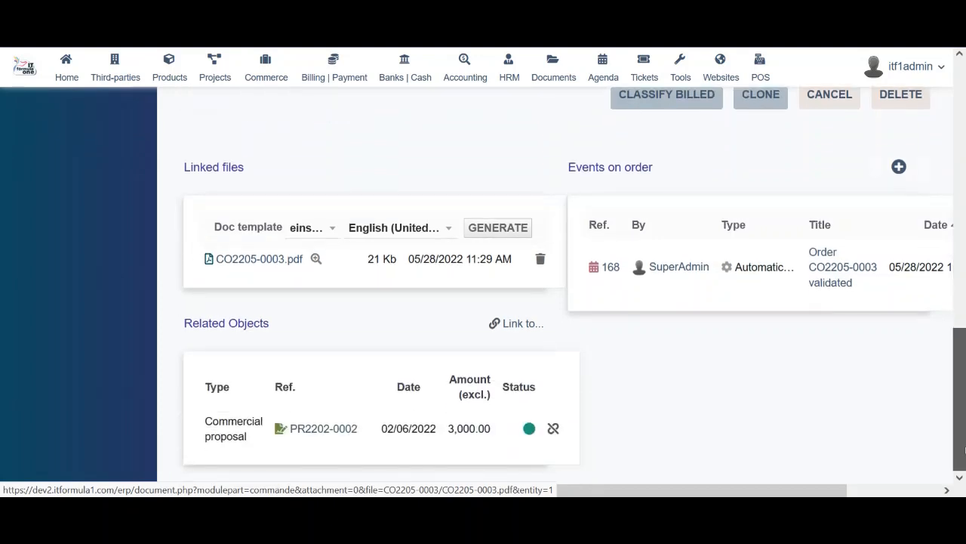
pyautogui.moveTo(964, 340); pyautogui.dragTo(963, 87)
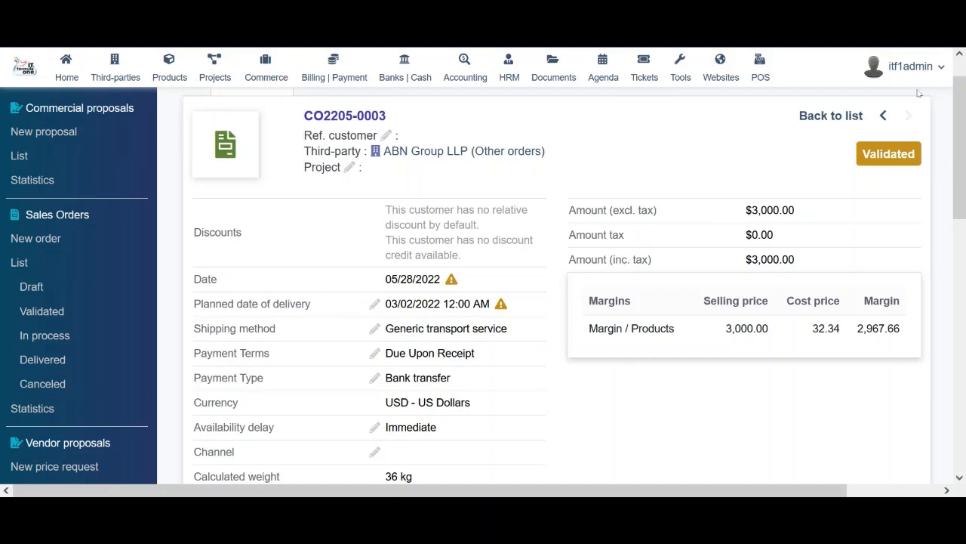
pyautogui.scroll(-3, 301, 291)
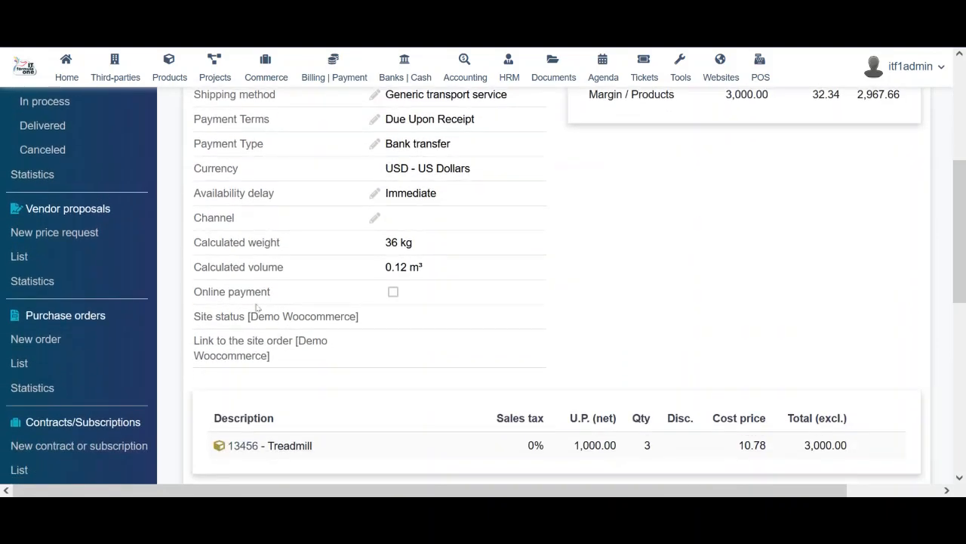
pyautogui.click(16, 257)
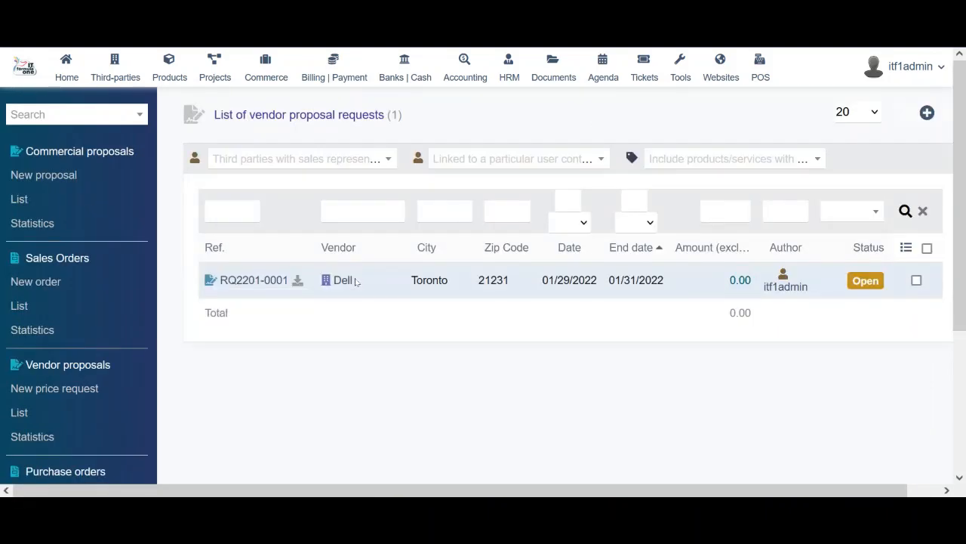
pyautogui.click(254, 280)
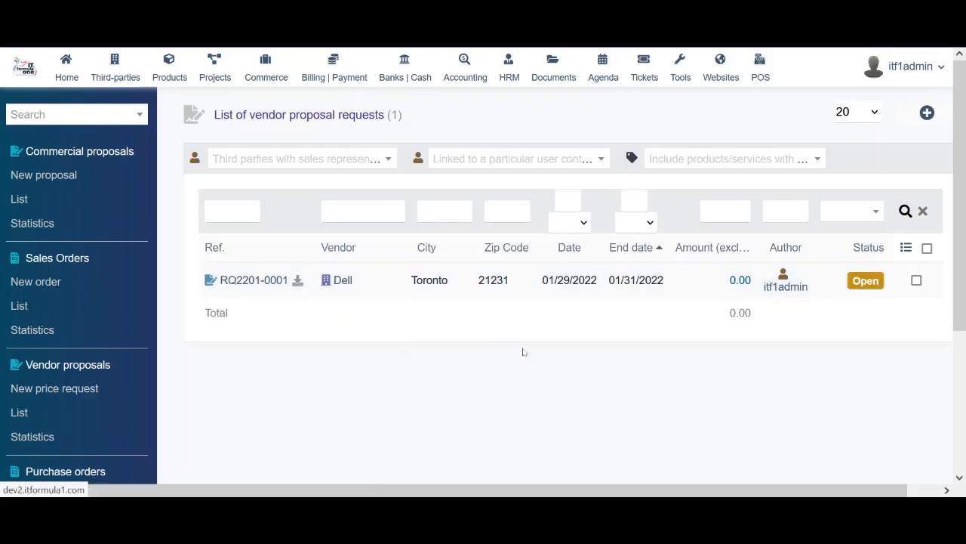
pyautogui.moveTo(954, 175); pyautogui.dragTo(960, 370)
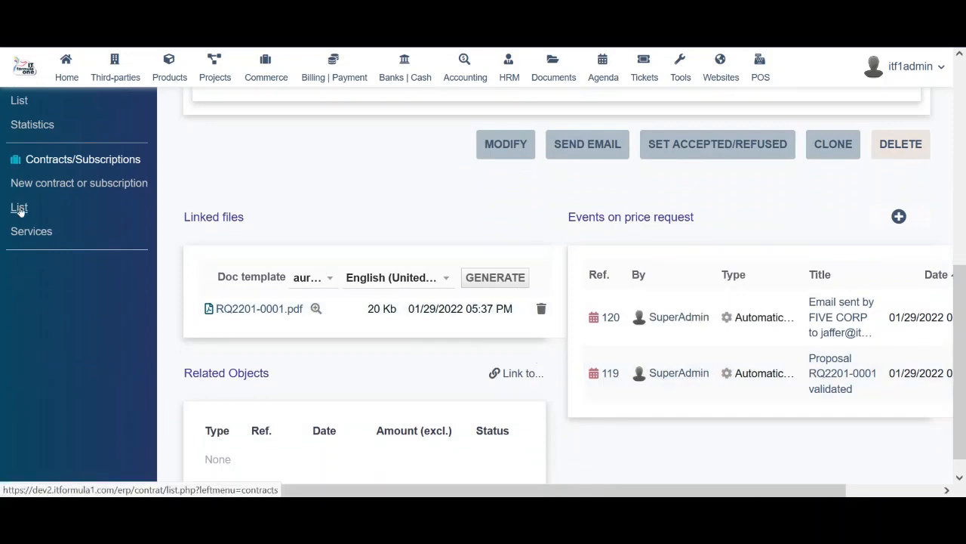
pyautogui.scroll(3, 337, 237)
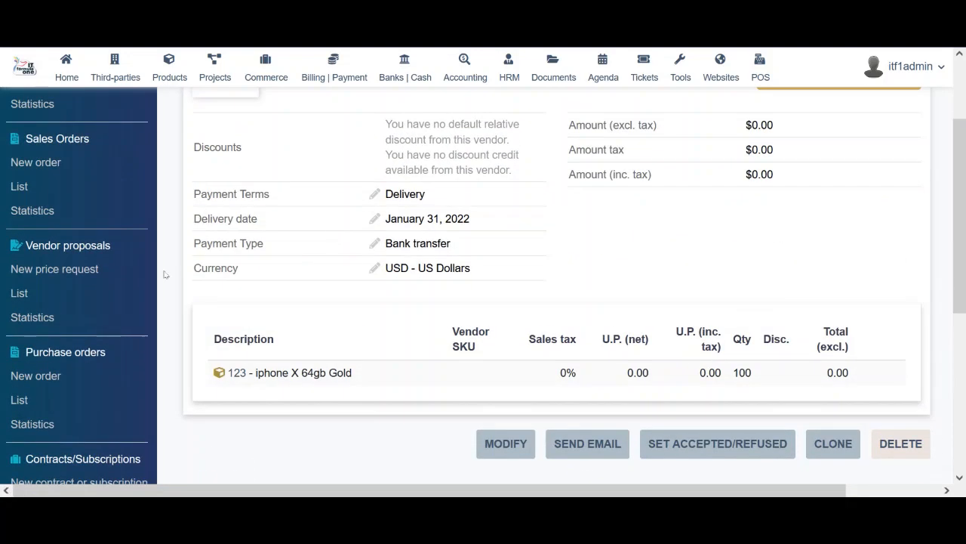
pyautogui.click(19, 399)
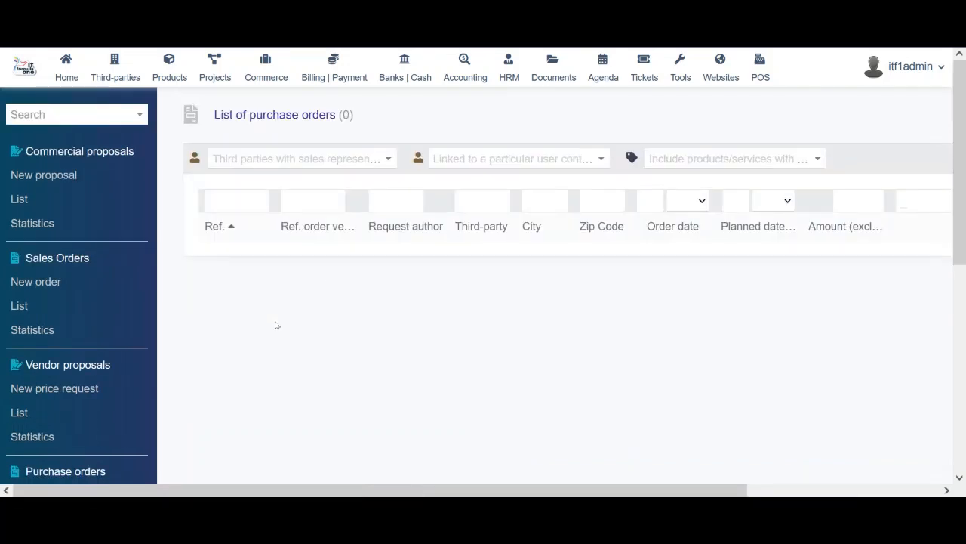
# Start a new price request with a vendor, 30 days terms, Bank transfer and Generic transport service
pyautogui.click(40, 391)
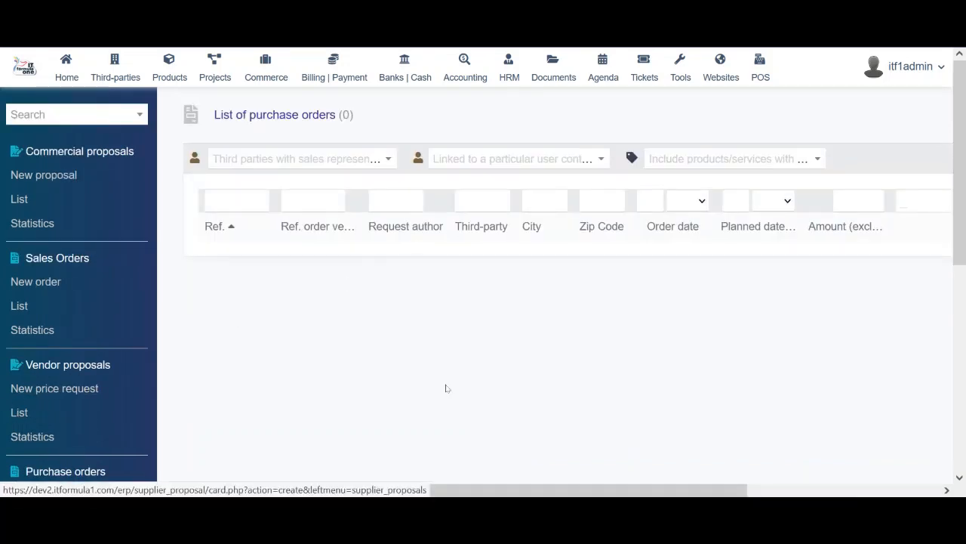
pyautogui.click(516, 193)
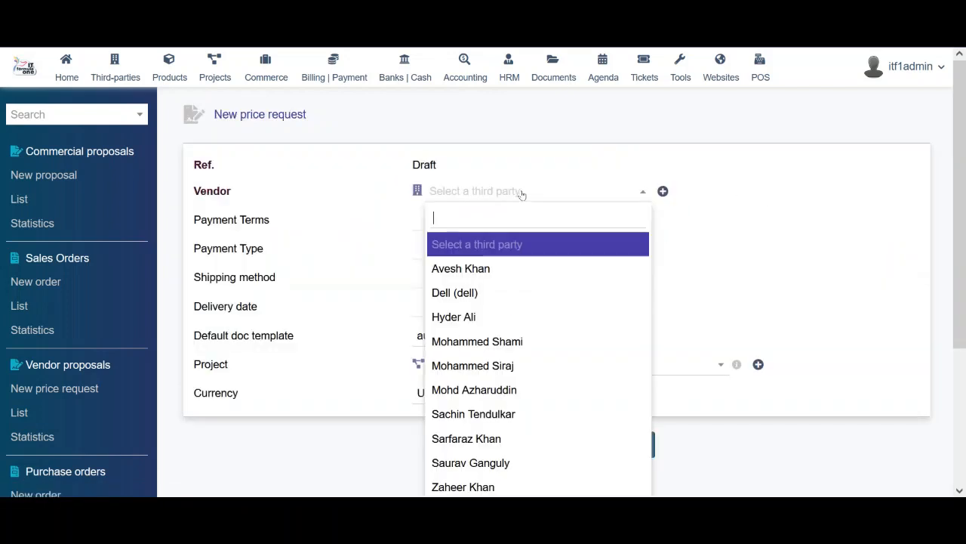
pyautogui.click(520, 266)
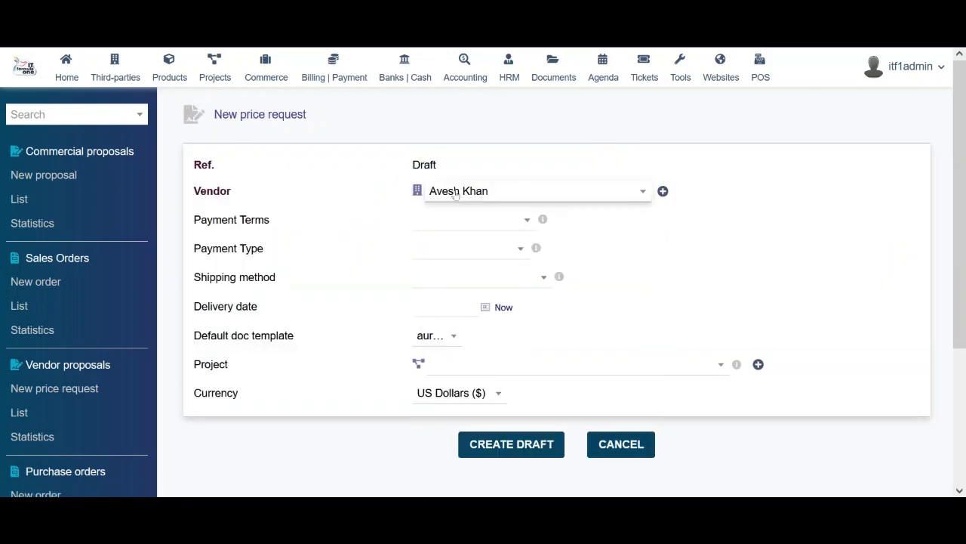
pyautogui.click(466, 228)
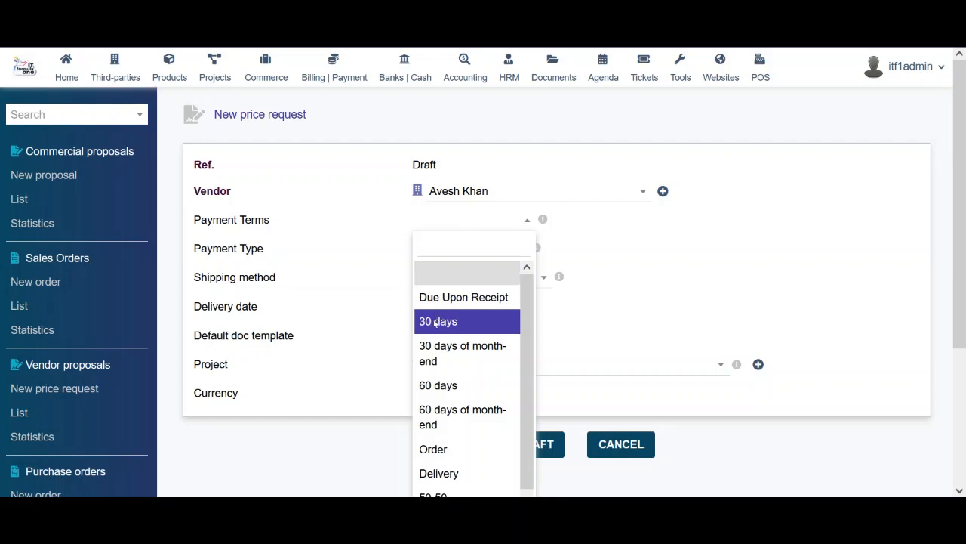
pyautogui.click(438, 320)
pyautogui.click(461, 251)
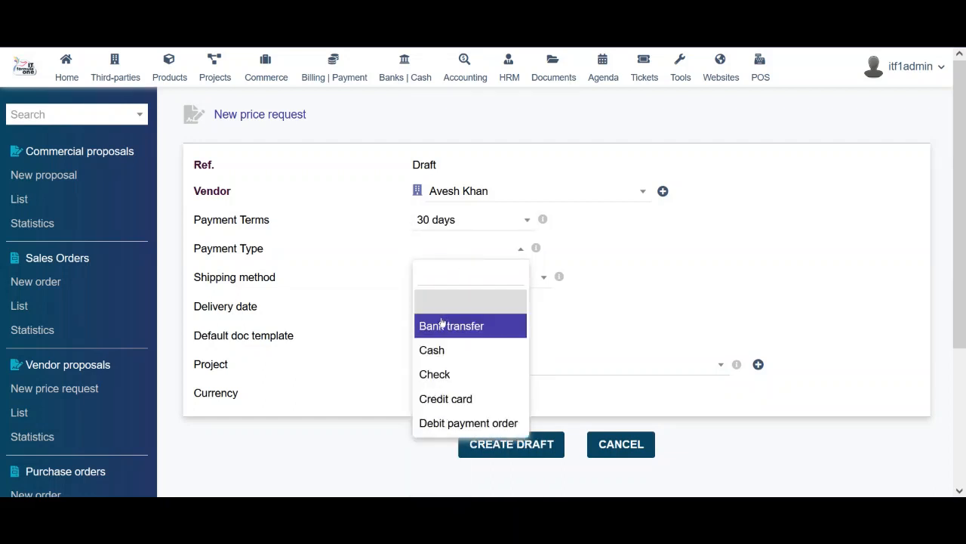
pyautogui.click(444, 325)
pyautogui.click(460, 277)
pyautogui.click(468, 355)
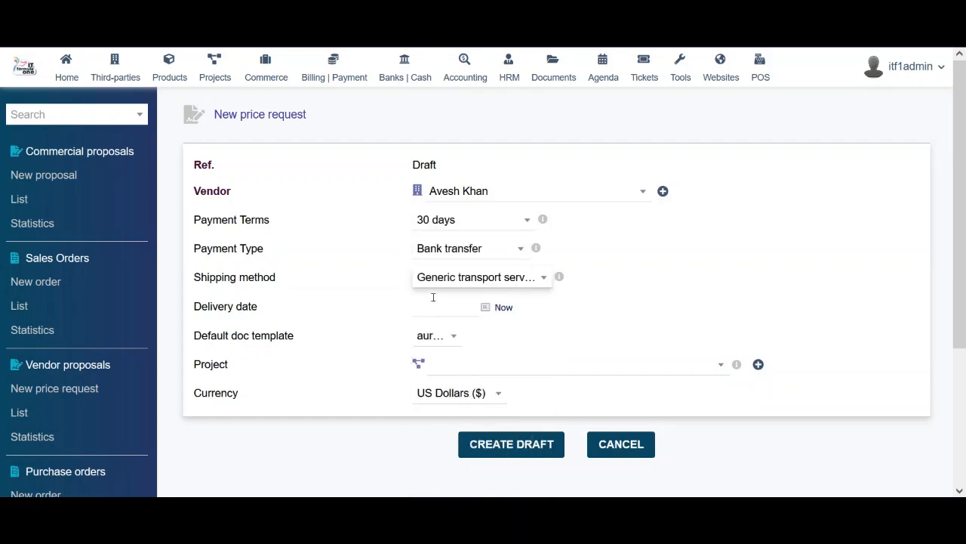
# Leave the project unset, keep the aurore template and US Dollars, then open the contracts list
pyautogui.click(493, 368)
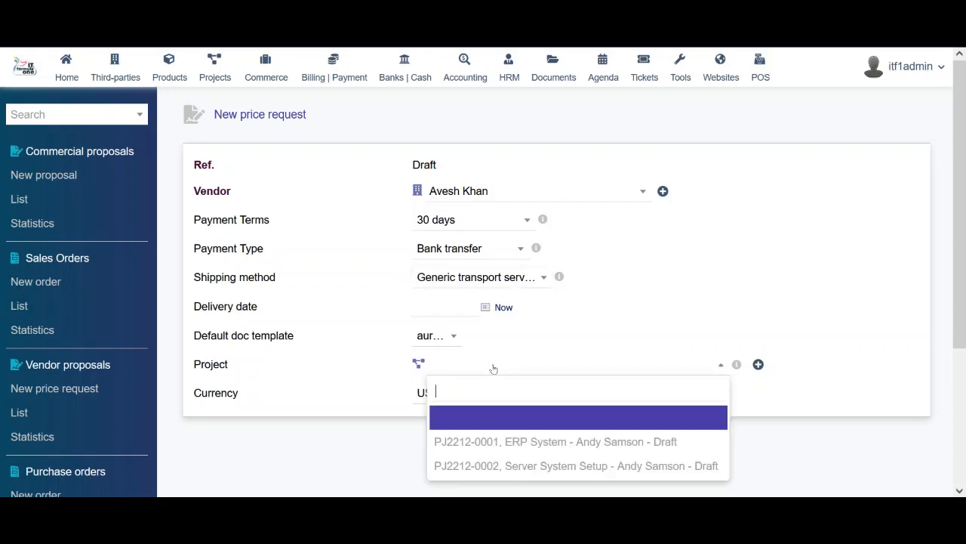
pyautogui.click(374, 388)
pyautogui.click(445, 337)
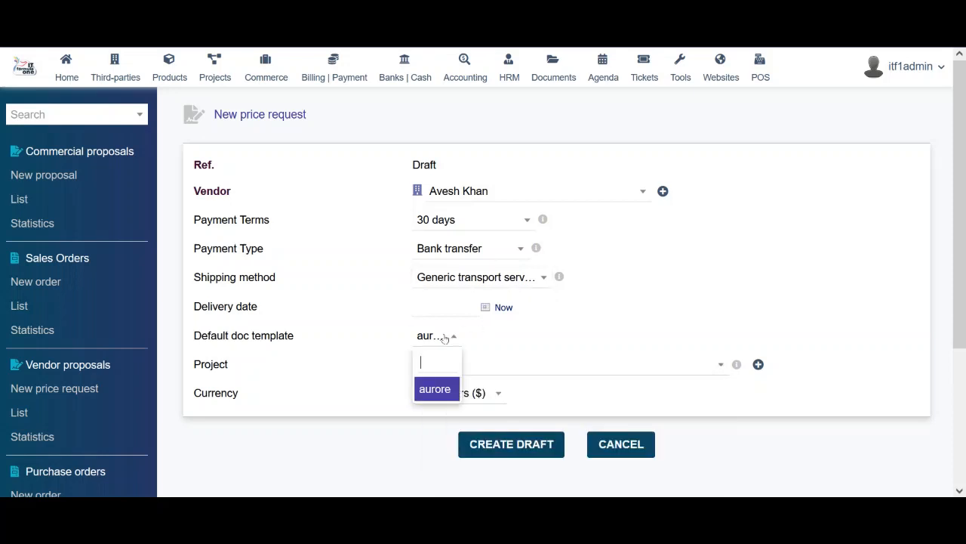
pyautogui.click(439, 308)
pyautogui.click(549, 351)
pyautogui.click(457, 394)
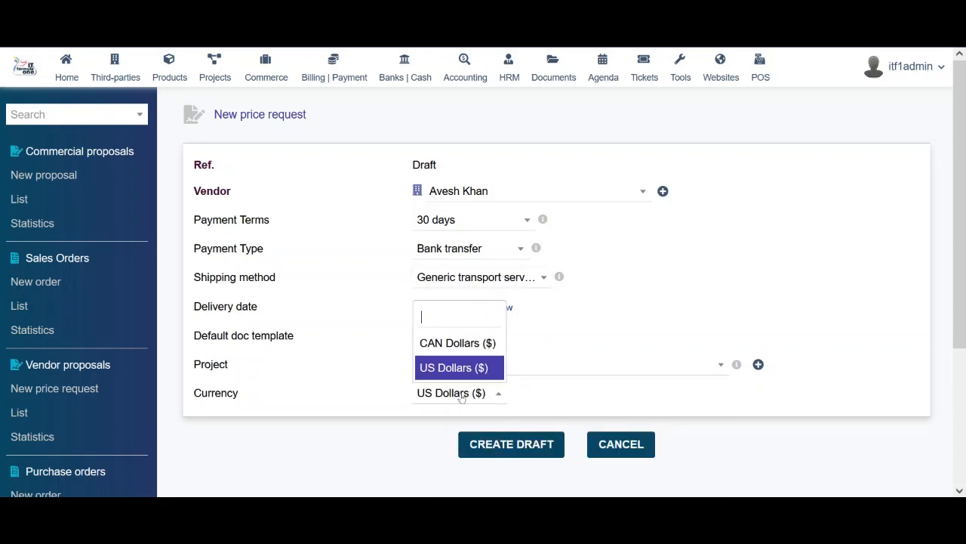
pyautogui.click(358, 383)
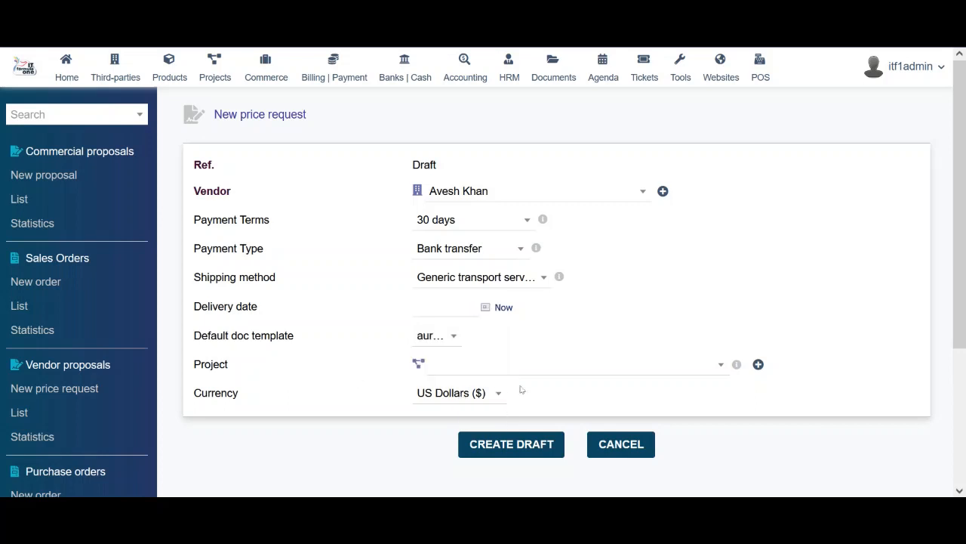
pyautogui.moveTo(962, 215); pyautogui.dragTo(965, 354)
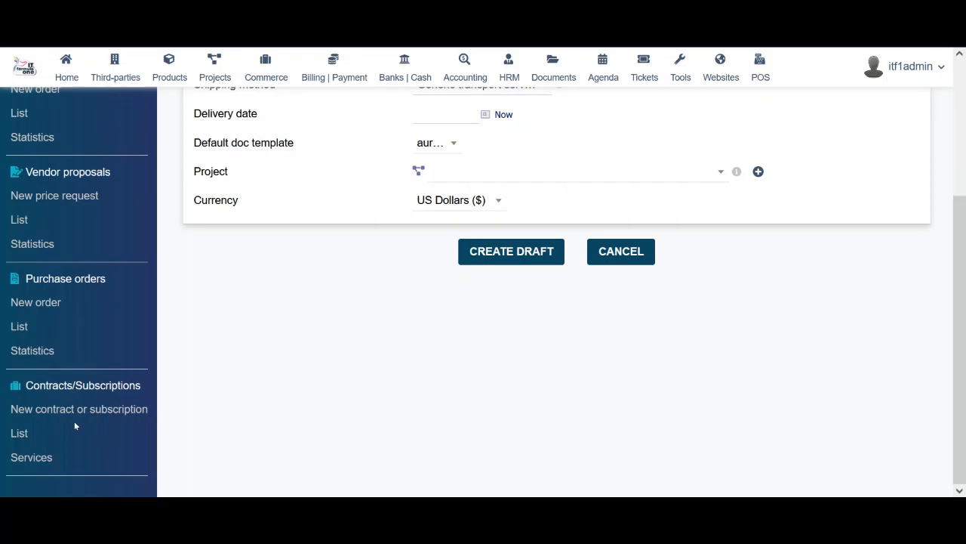
pyautogui.click(19, 433)
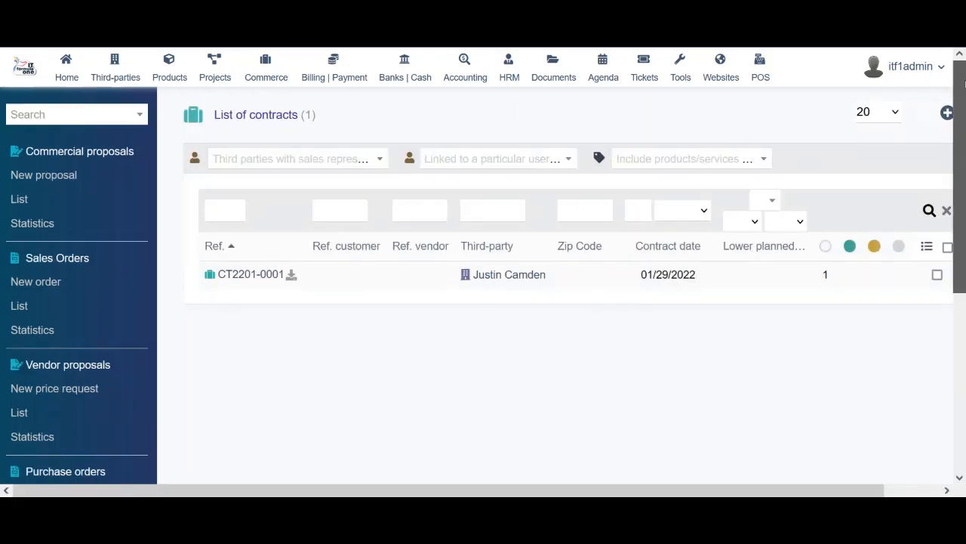
# Open contract CT2201-0001's card and scroll down to its linked files
pyautogui.moveTo(963, 79); pyautogui.dragTo(965, 270)
pyautogui.click(956, 181)
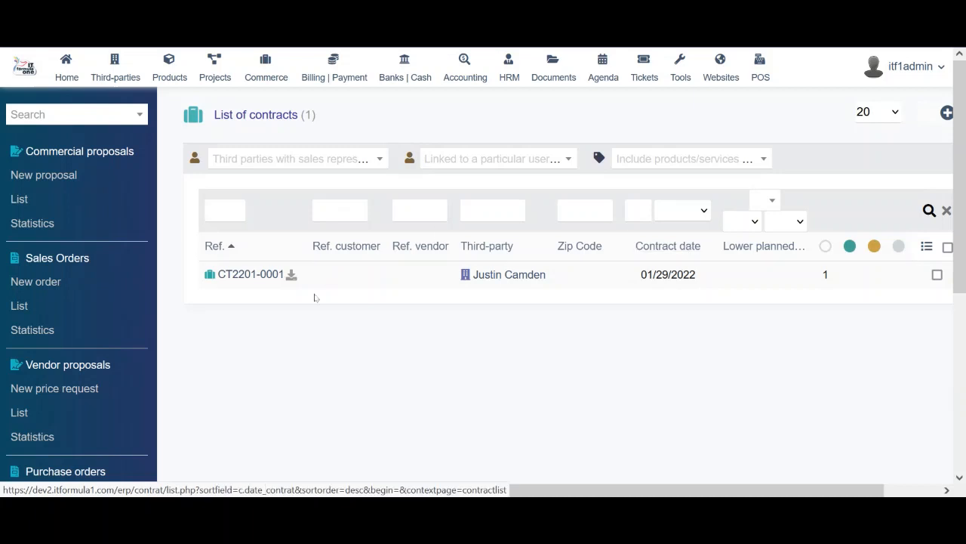
pyautogui.click(246, 274)
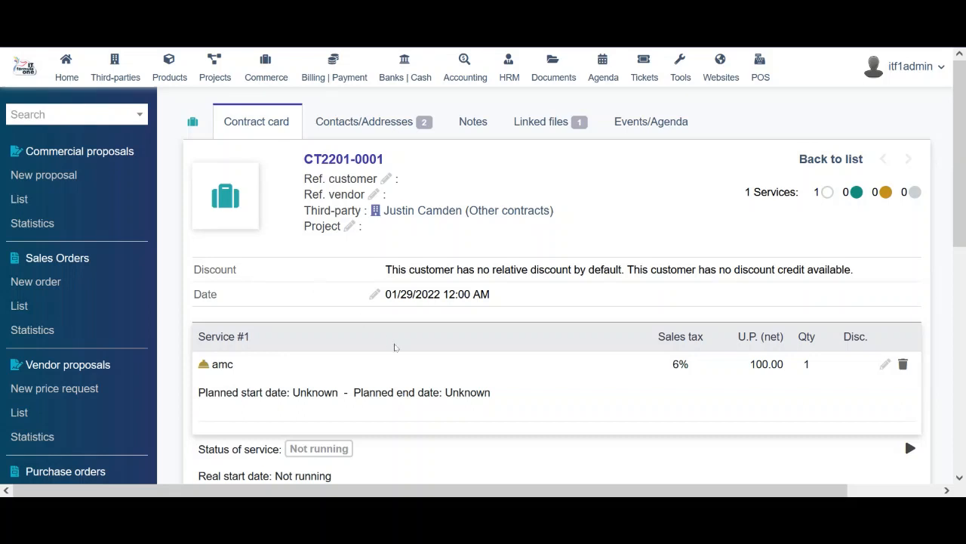
pyautogui.scroll(-2, 373, 393)
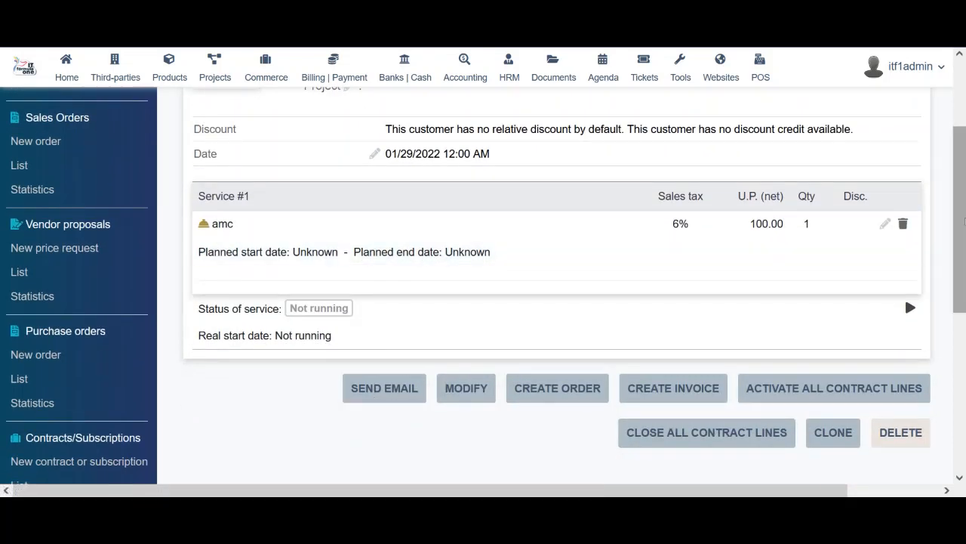
pyautogui.moveTo(962, 223); pyautogui.dragTo(965, 333)
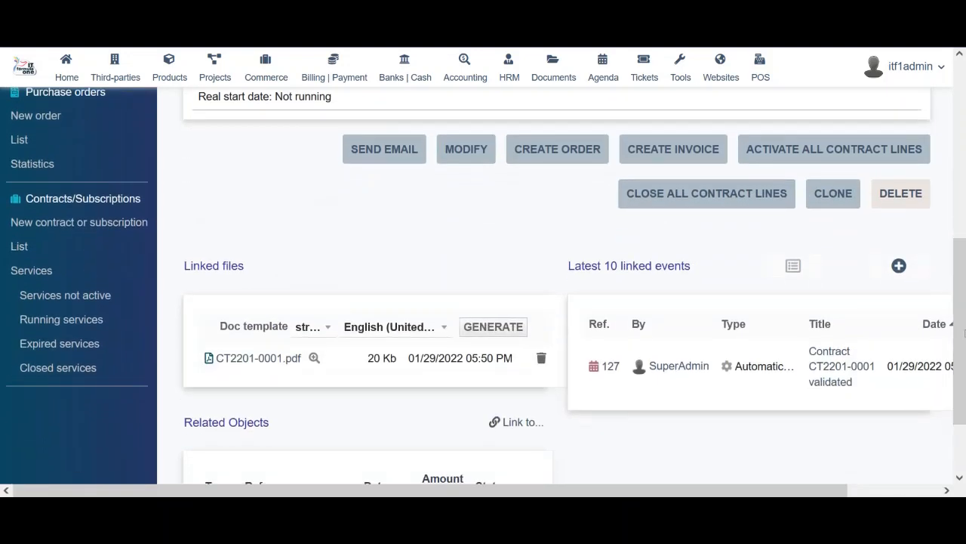
# Preview CT2201-0001.pdf, close it, and review the amc service line at 100.00 with 6% tax
pyautogui.click(314, 358)
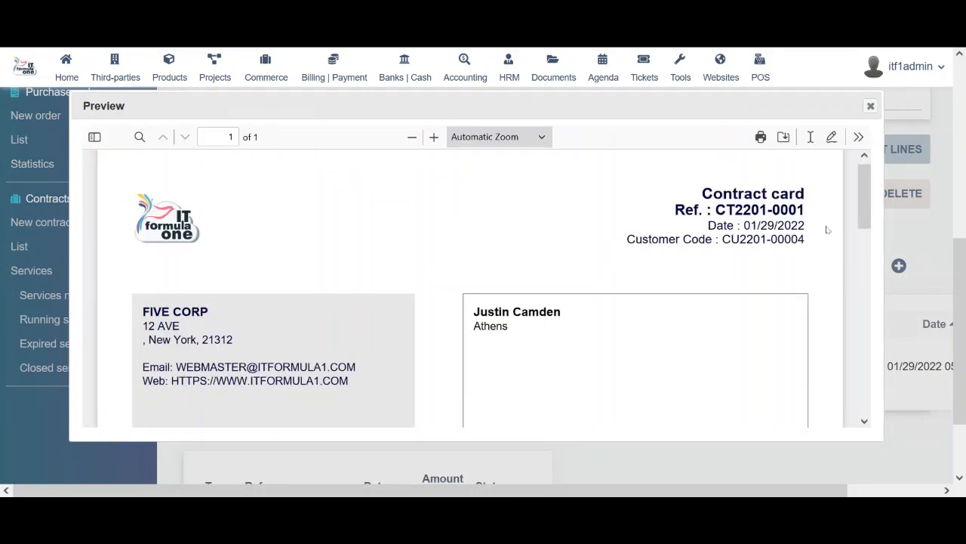
pyautogui.moveTo(864, 189)
pyautogui.mouseDown()
pyautogui.moveTo(875, 345)
pyautogui.moveTo(892, 140)
pyautogui.mouseUp()
pyautogui.click(870, 105)
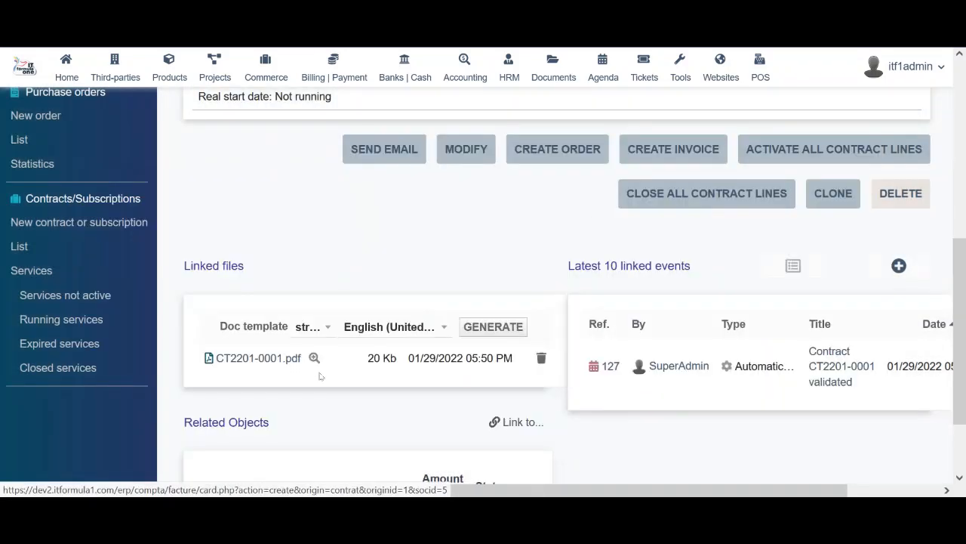
pyautogui.moveTo(965, 280); pyautogui.dragTo(965, 211)
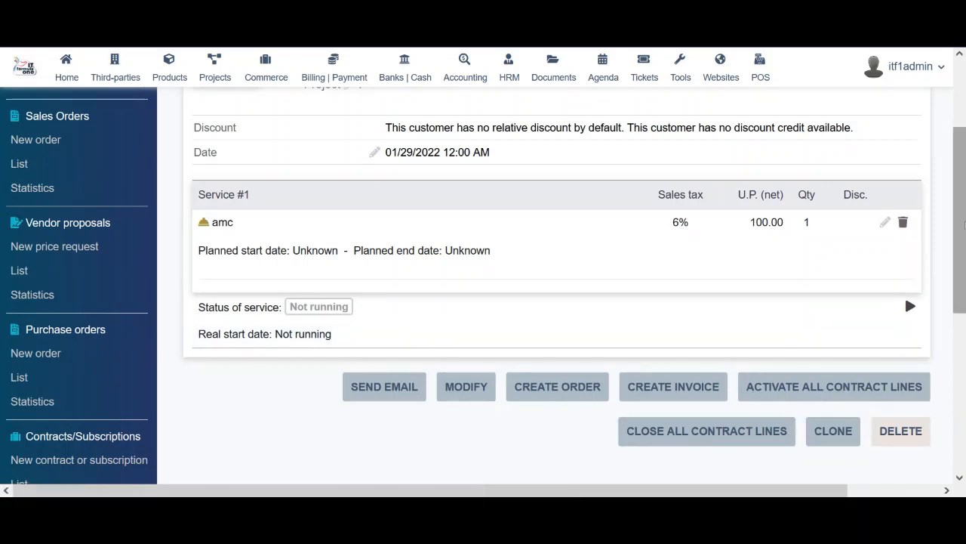
pyautogui.moveTo(964, 195); pyautogui.dragTo(964, 136)
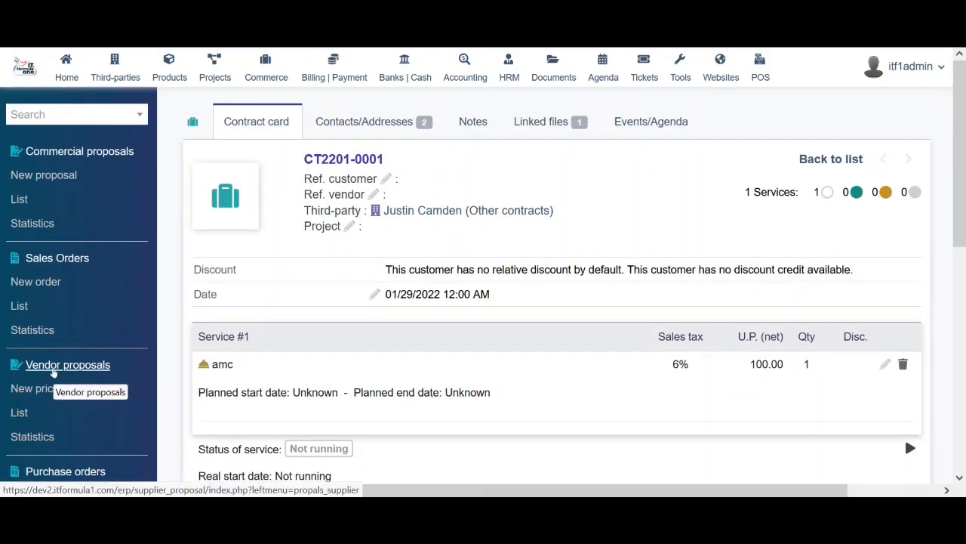
pyautogui.moveTo(964, 180); pyautogui.dragTo(965, 345)
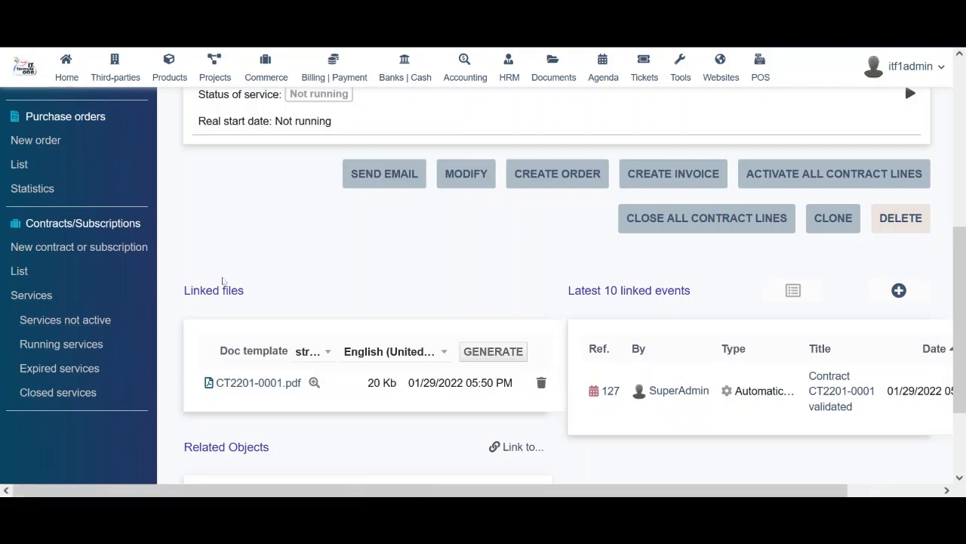
pyautogui.scroll(5, 270, 231)
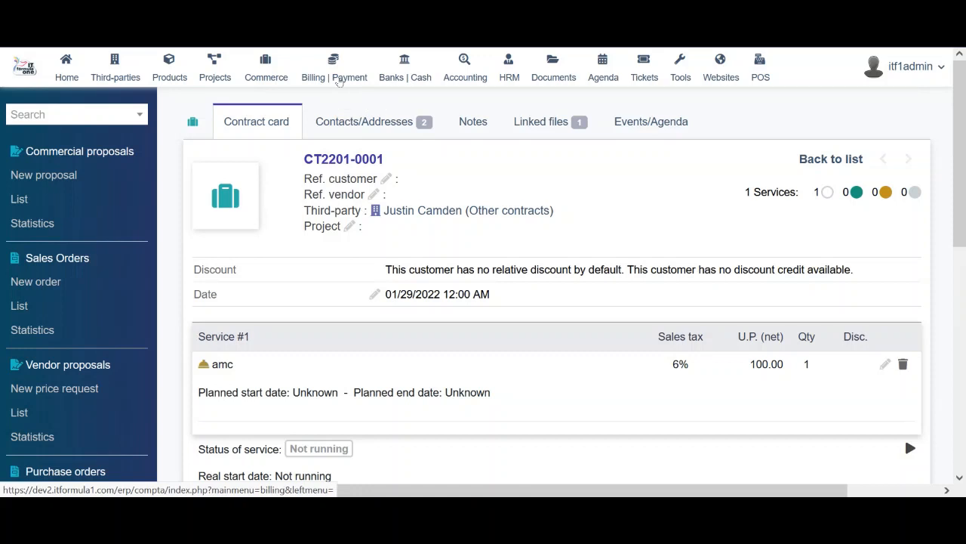
# Go to Billing | Payment and open the full customer invoices list
pyautogui.click(339, 82)
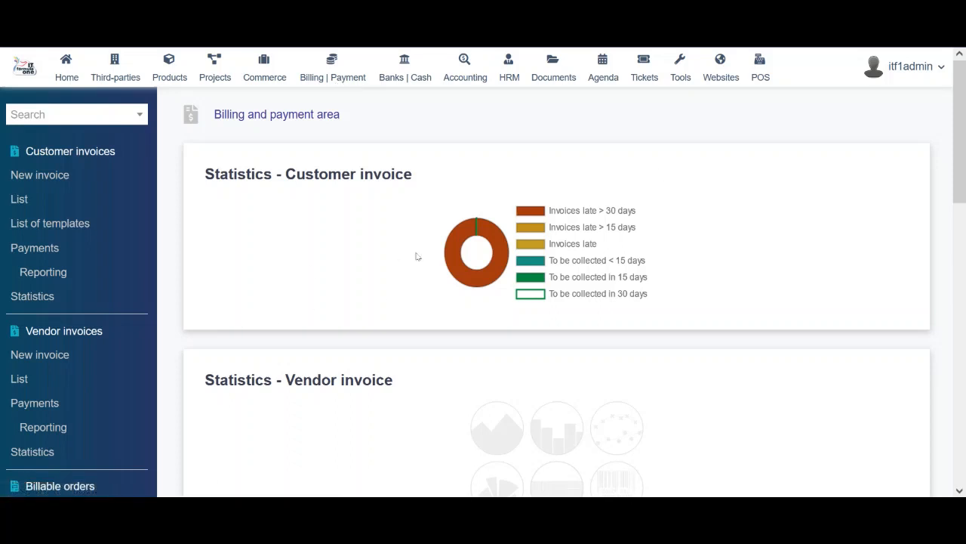
pyautogui.scroll(-4, 417, 257)
pyautogui.scroll(4, 418, 256)
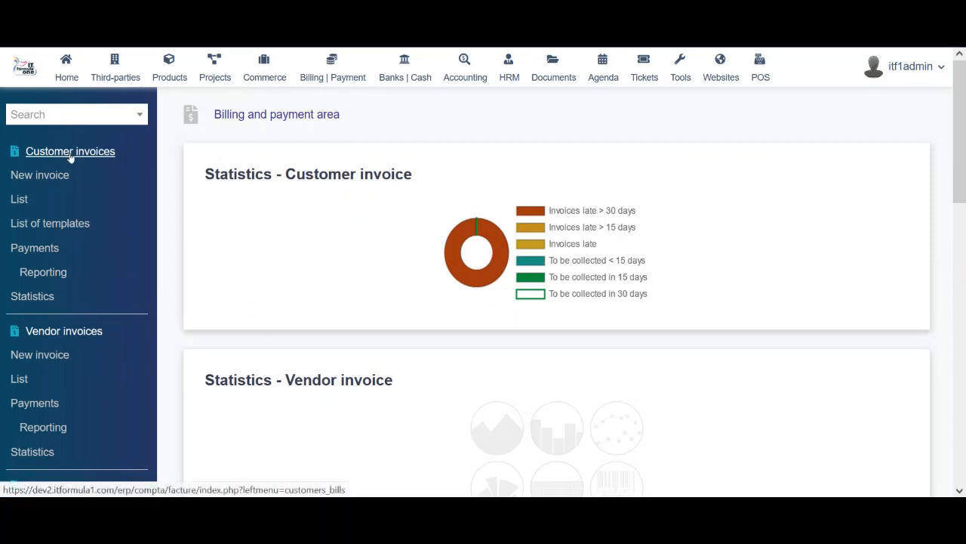
pyautogui.moveTo(964, 134)
pyautogui.mouseDown()
pyautogui.moveTo(964, 336)
pyautogui.moveTo(962, 129)
pyautogui.mouseUp()
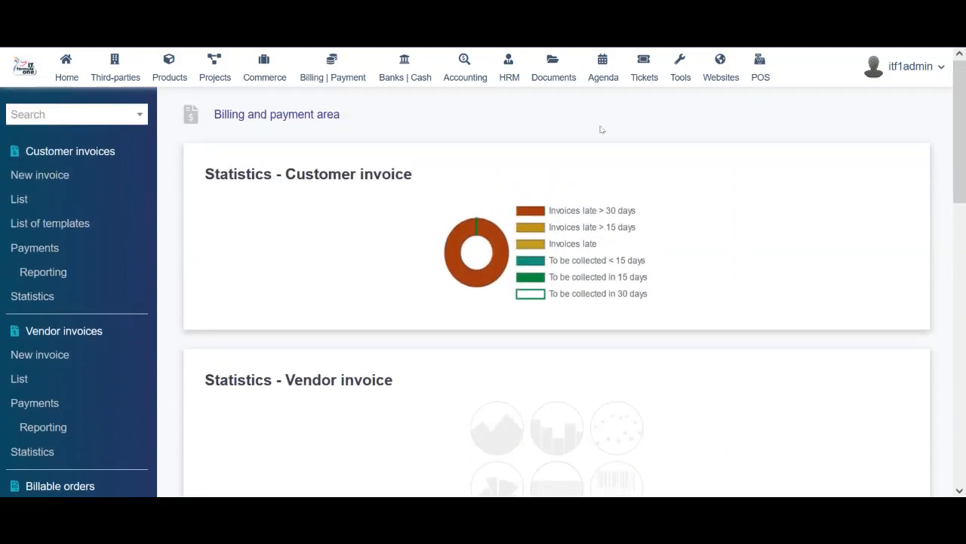
pyautogui.click(20, 198)
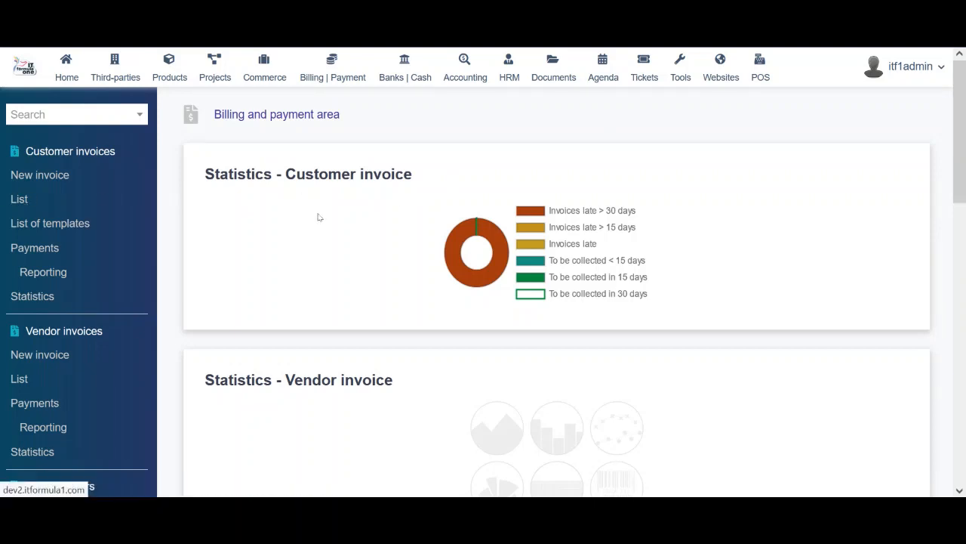
# Try the user, category, sales representative and customer tag filters without selecting anything, then browse the invoices
pyautogui.click(570, 158)
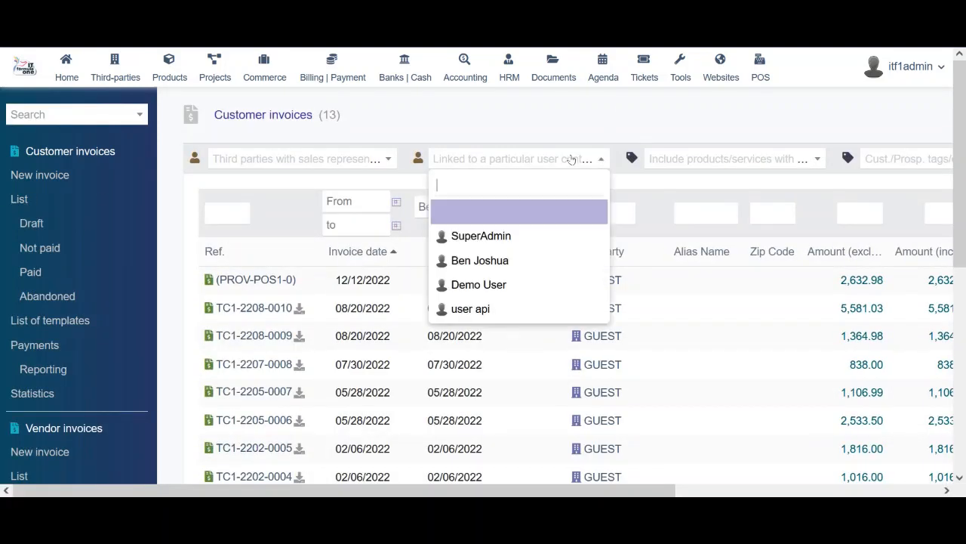
pyautogui.click(698, 161)
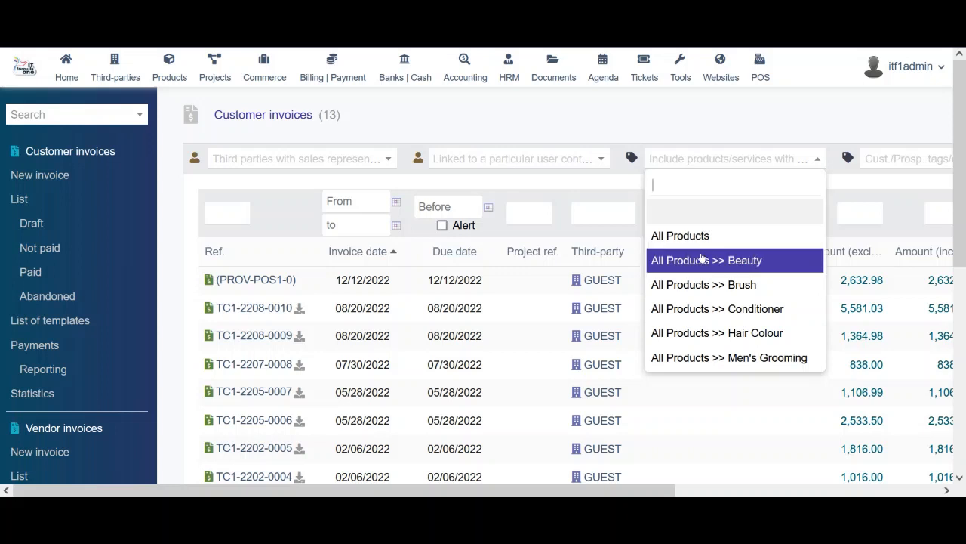
pyautogui.click(704, 124)
pyautogui.click(291, 160)
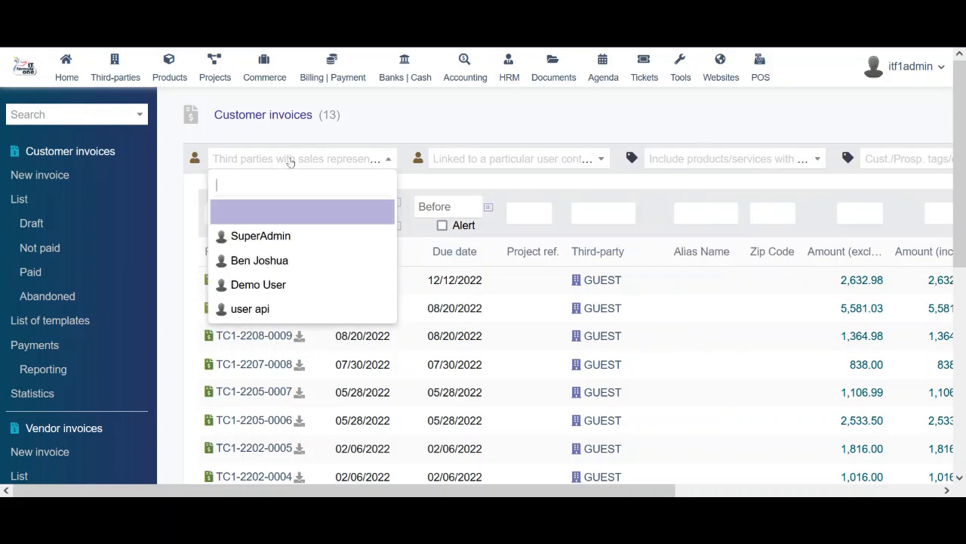
pyautogui.click(624, 116)
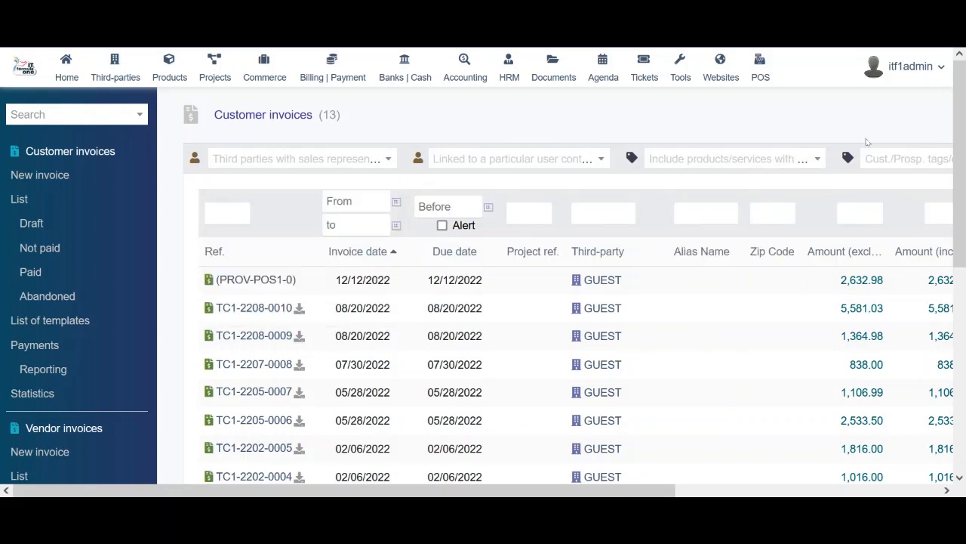
pyautogui.click(900, 168)
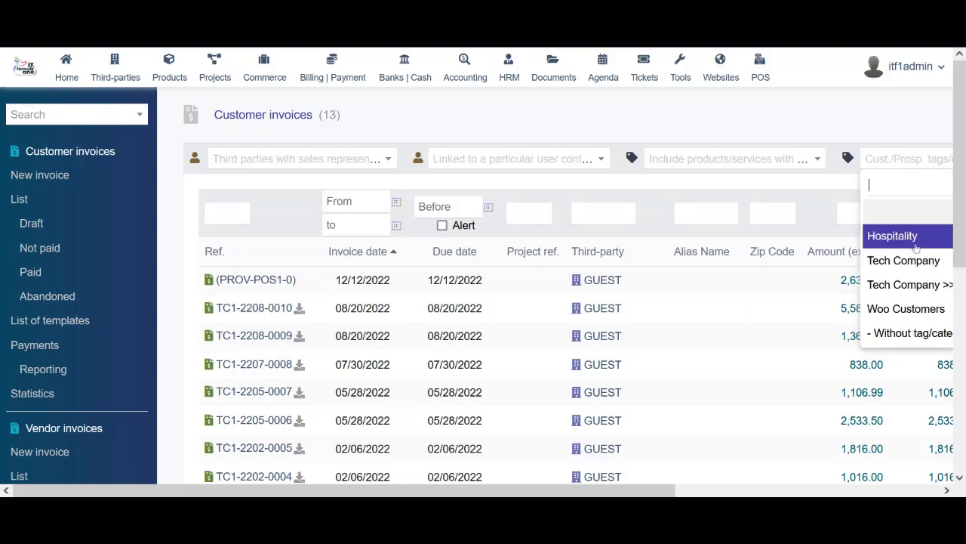
pyautogui.click(912, 128)
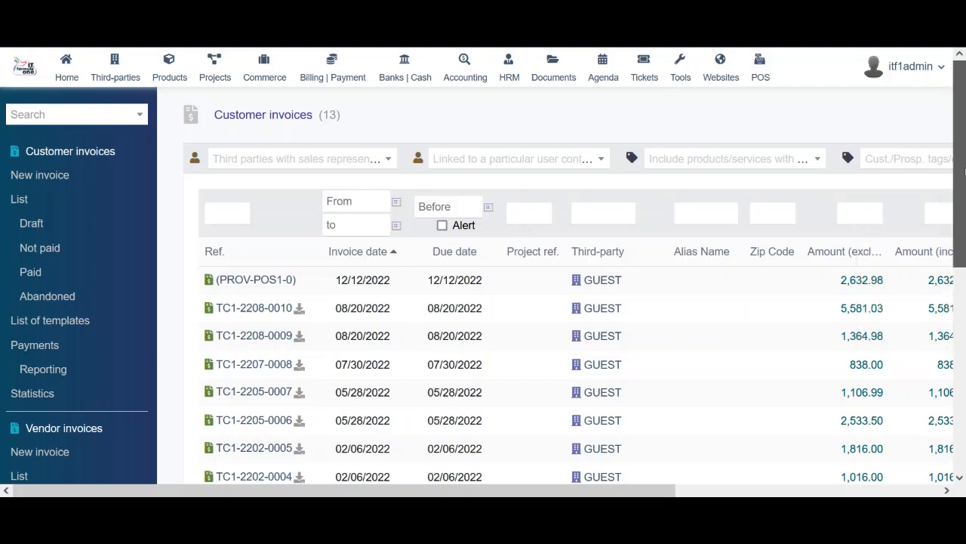
pyautogui.scroll(-3, 964, 239)
pyautogui.moveTo(384, 489); pyautogui.dragTo(679, 494)
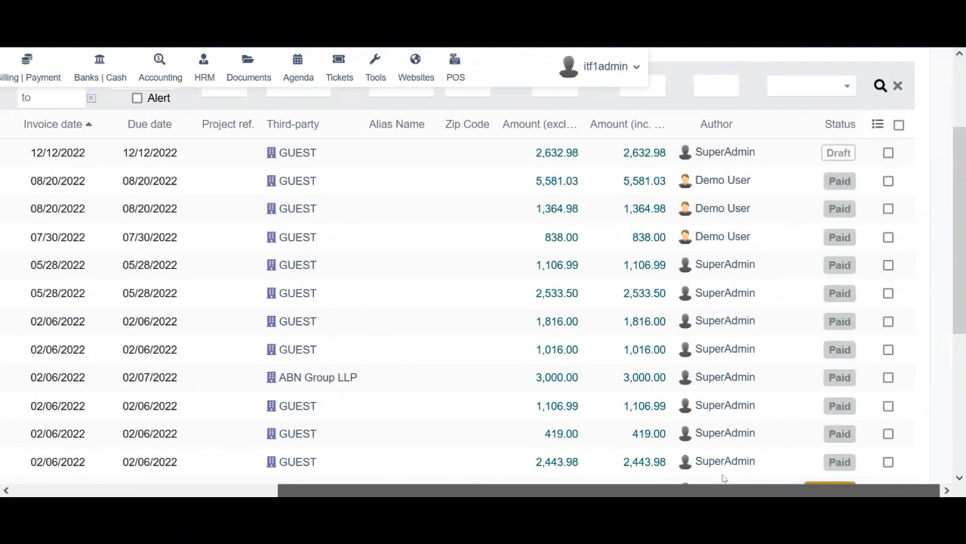
pyautogui.moveTo(723, 479); pyautogui.dragTo(347, 456)
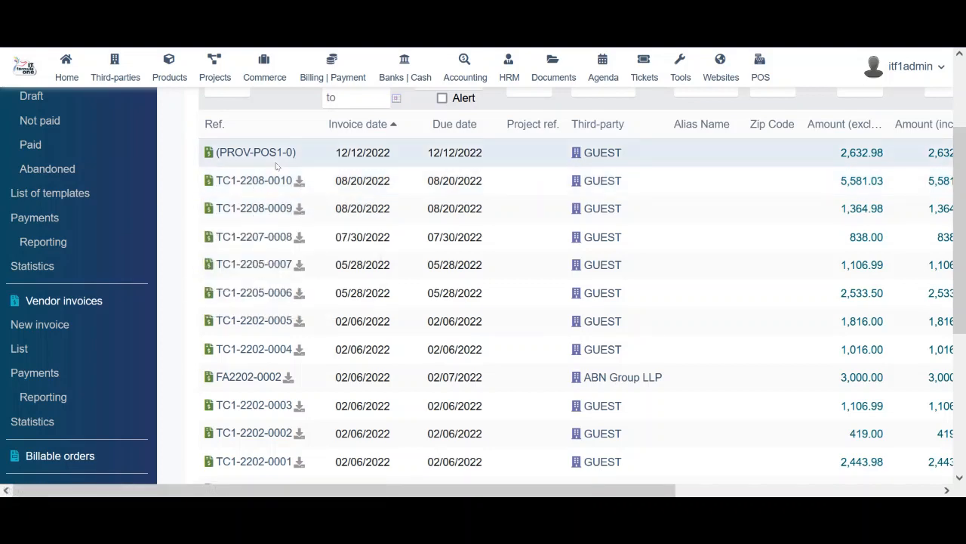
pyautogui.moveTo(255, 187)
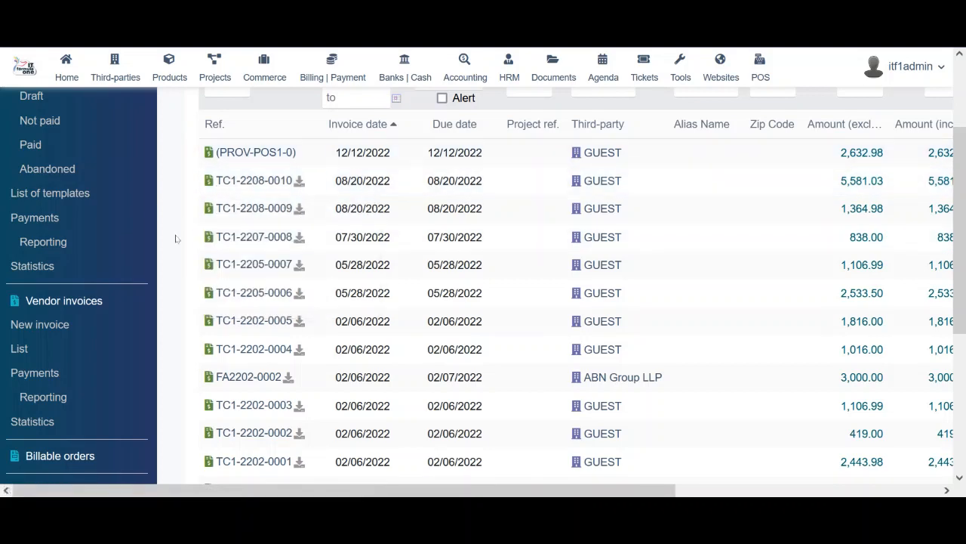
pyautogui.scroll(3, 175, 239)
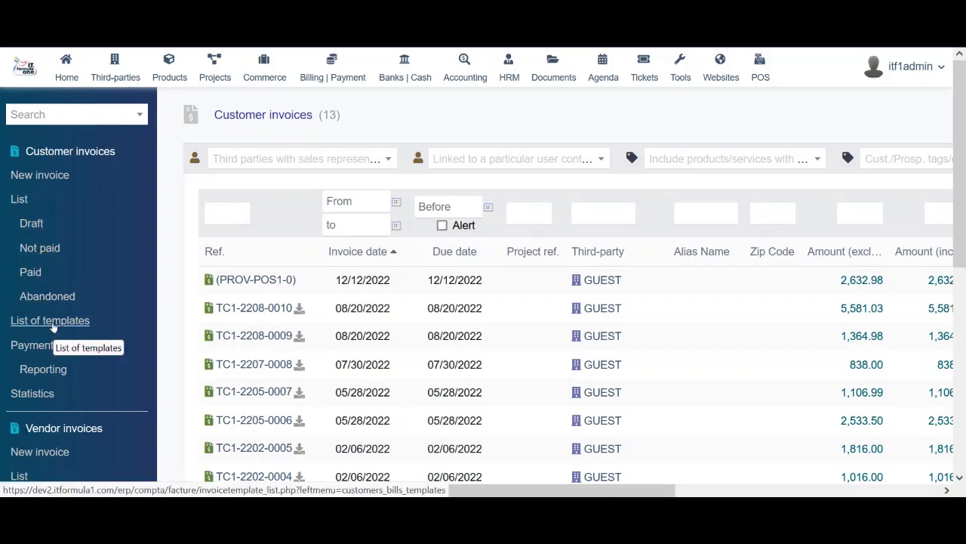
# Check the list of invoice templates, which is empty
pyautogui.click(52, 321)
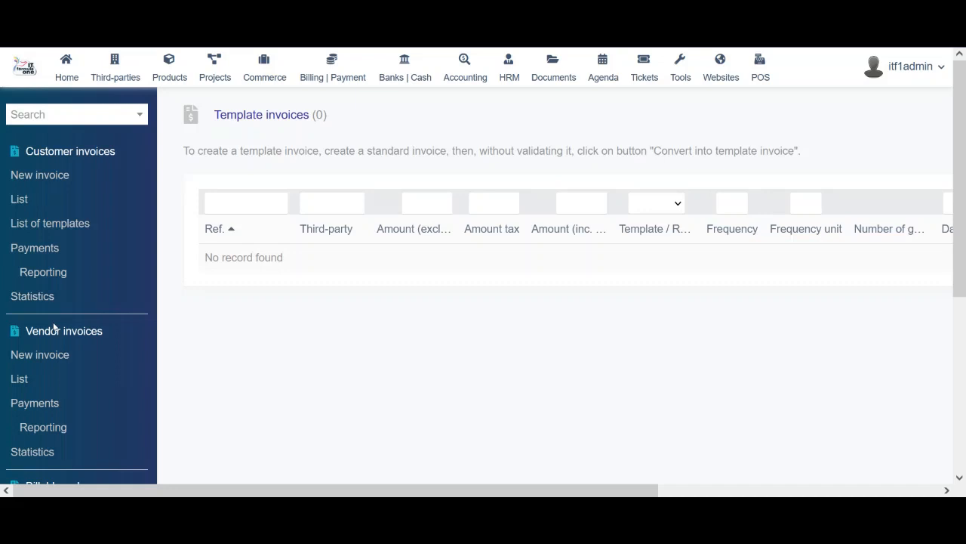
pyautogui.scroll(-5, 171, 359)
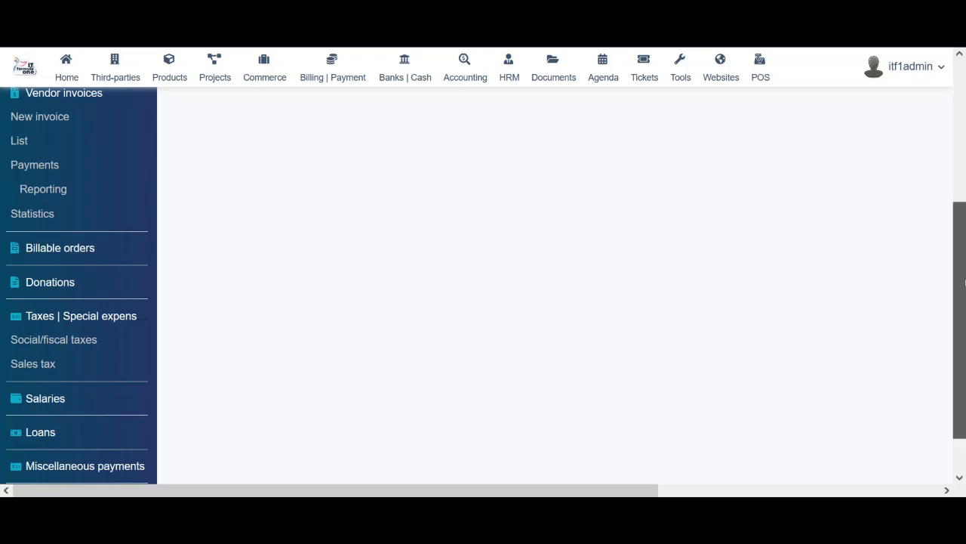
pyautogui.scroll(1, 314, 216)
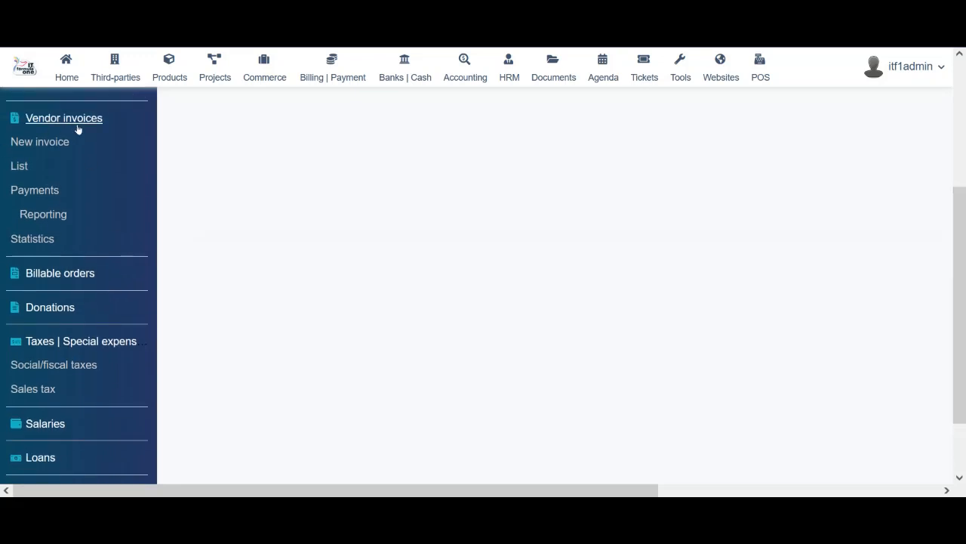
# Open the vendor invoices list, showing 0 invoices
pyautogui.click(18, 167)
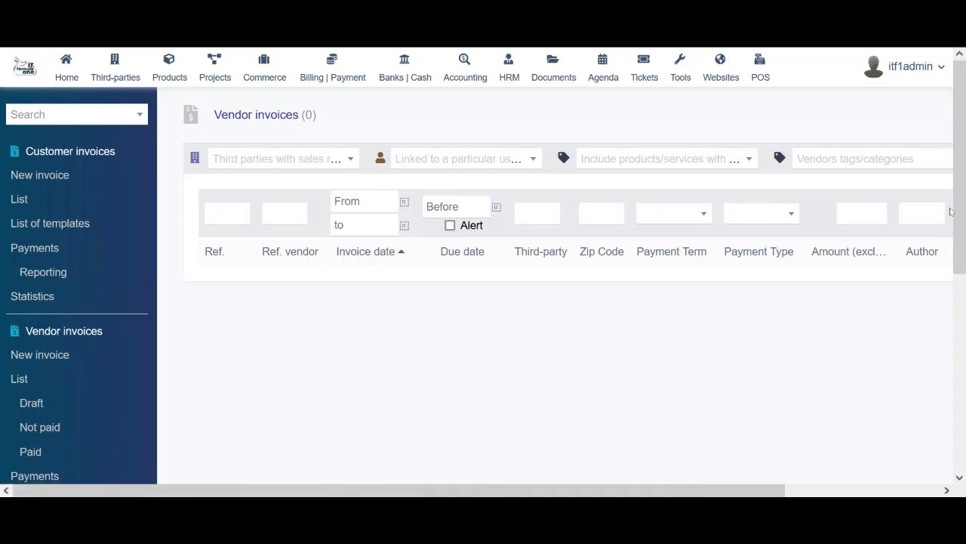
pyautogui.scroll(-5, 960, 210)
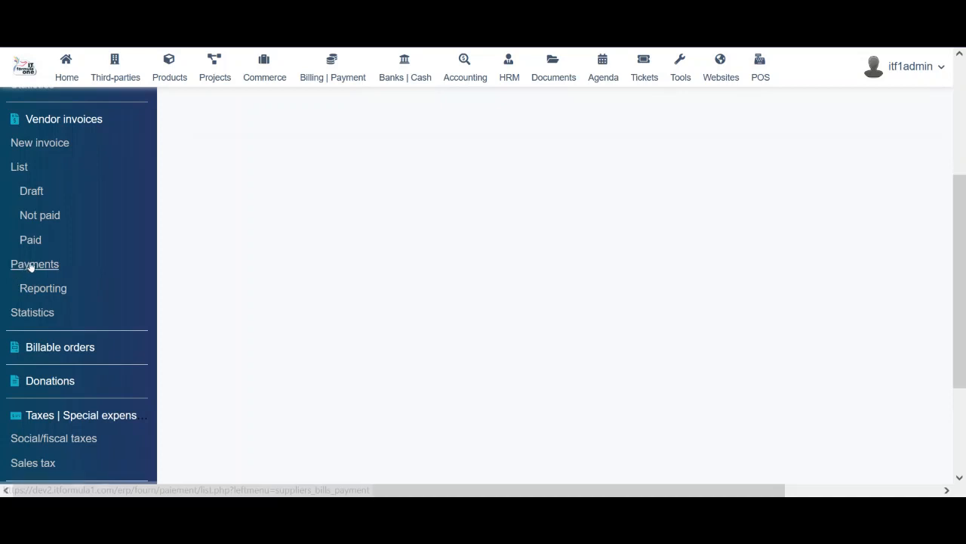
pyautogui.scroll(3, 960, 264)
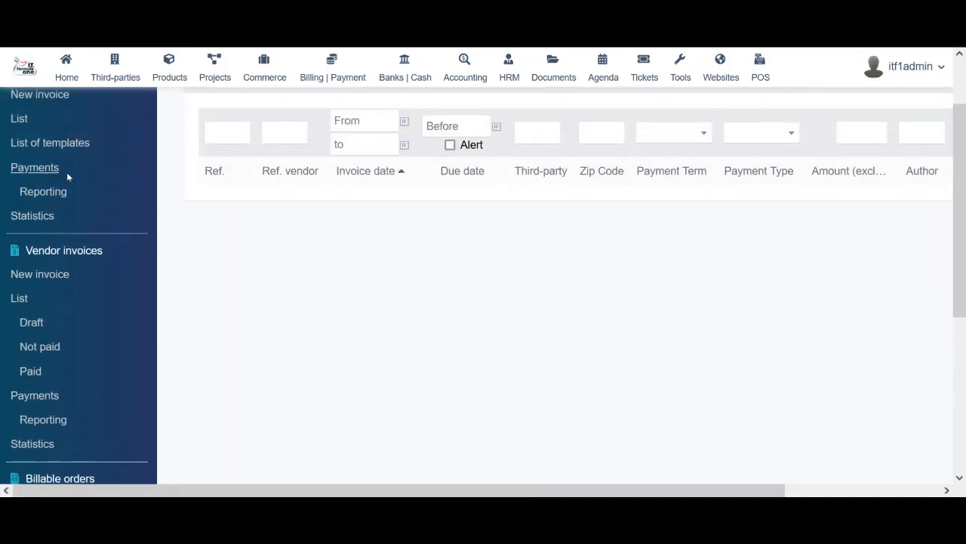
# Review 2022 customer invoice statistics (13 invoices, 95,829.87), then open the billable orders list
pyautogui.click(33, 220)
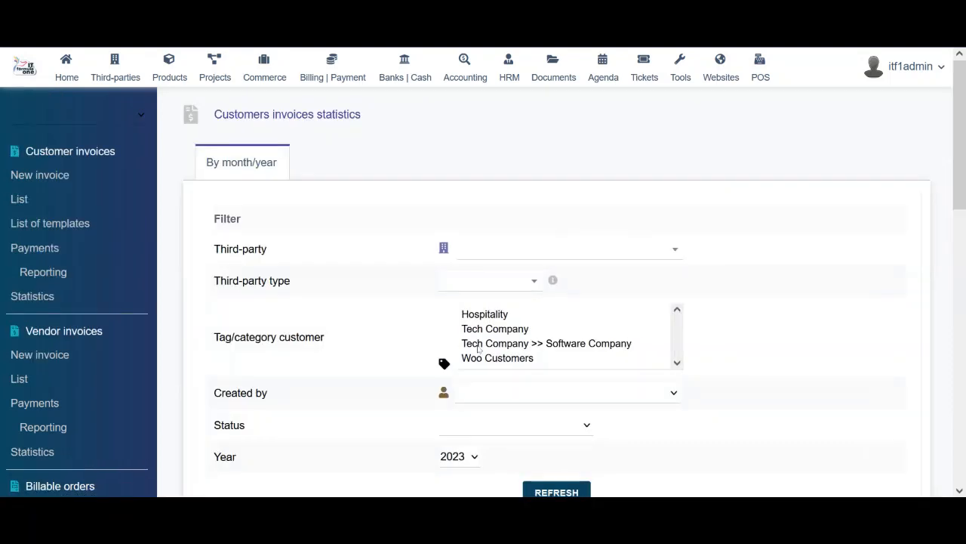
pyautogui.moveTo(964, 197); pyautogui.dragTo(964, 308)
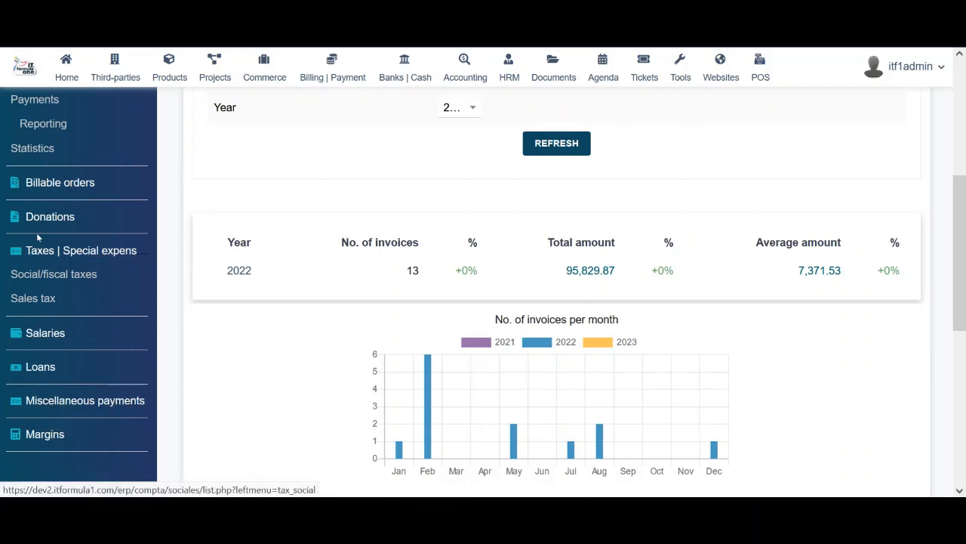
pyautogui.click(59, 184)
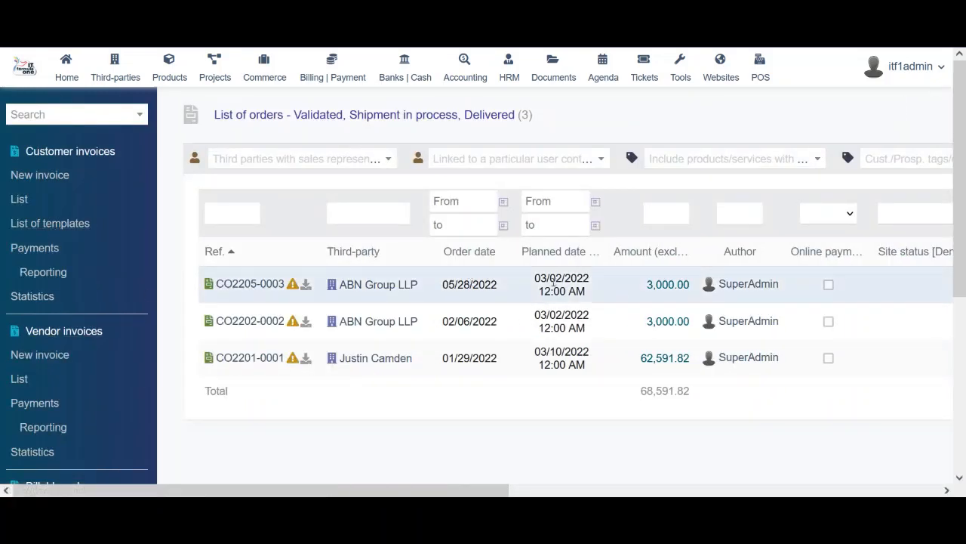
# Open billable order CO2205-0003 and scroll to its linked files
pyautogui.scroll(-2, 964, 172)
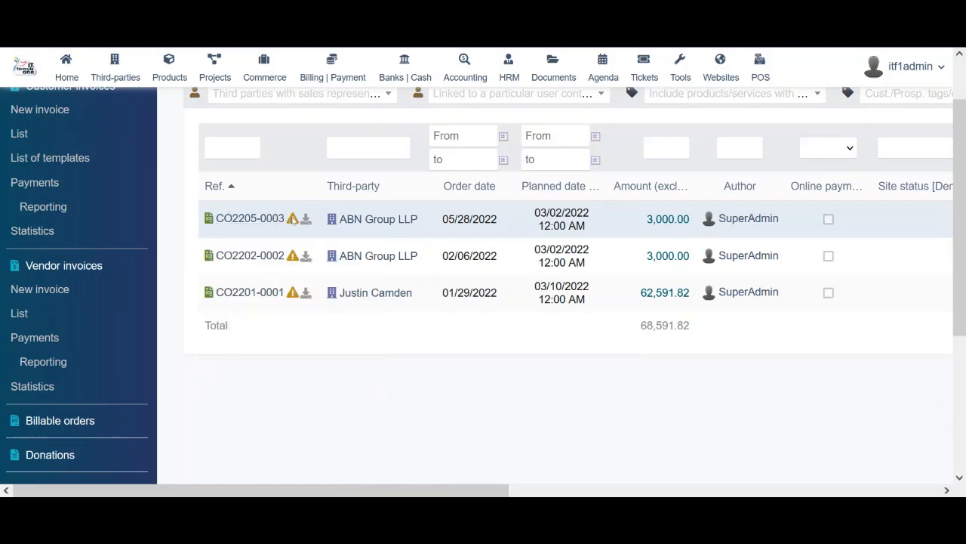
pyautogui.click(256, 218)
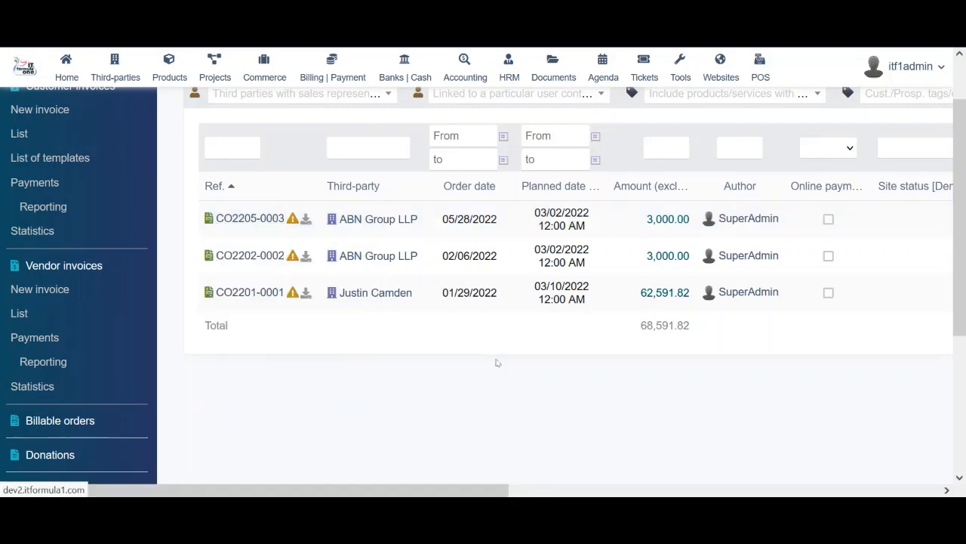
pyautogui.moveTo(964, 195); pyautogui.dragTo(962, 427)
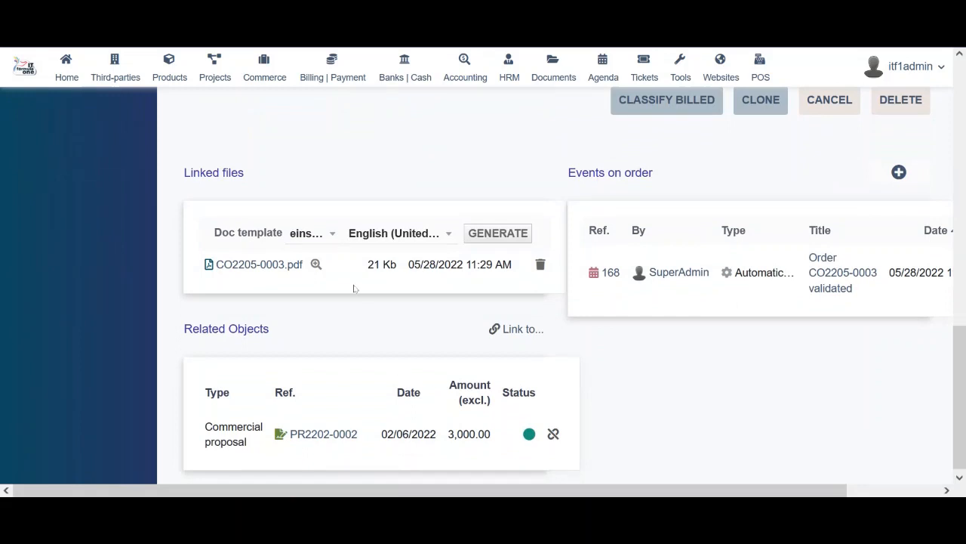
# Preview and scroll through CO2205-0003.pdf, close it, and return to the Treadmill line
pyautogui.click(317, 265)
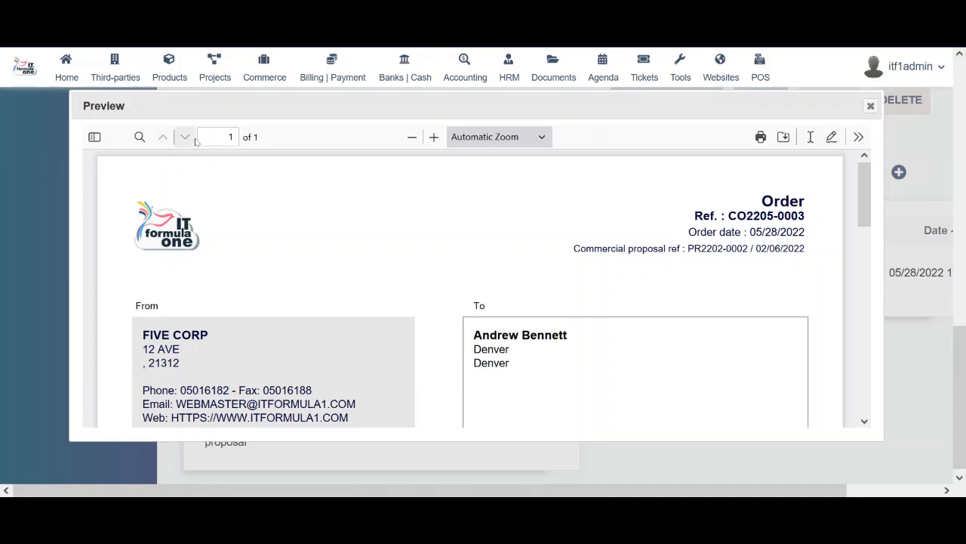
pyautogui.scroll(-2, 383, 297)
pyautogui.scroll(-3, 384, 298)
pyautogui.scroll(4, 383, 297)
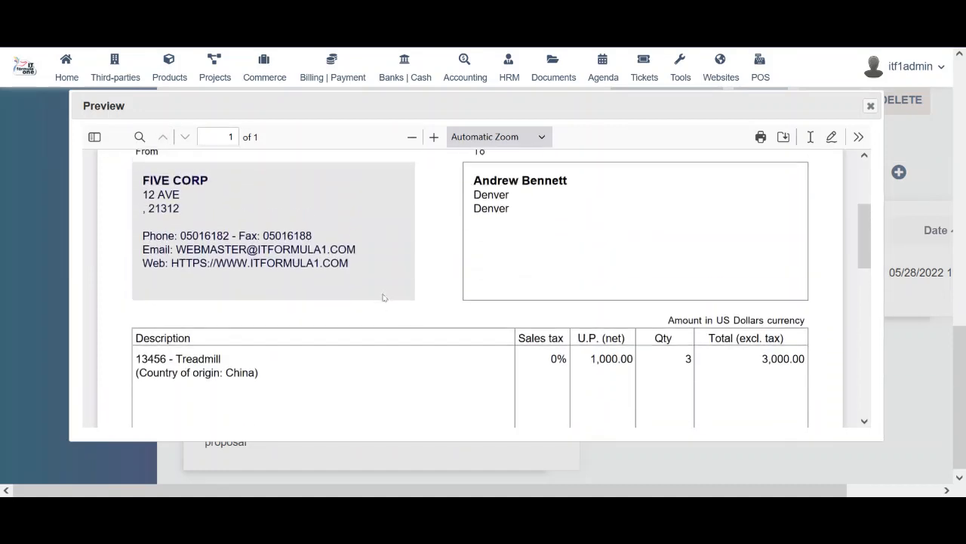
pyautogui.scroll(-5, 384, 298)
pyautogui.scroll(-2, 384, 298)
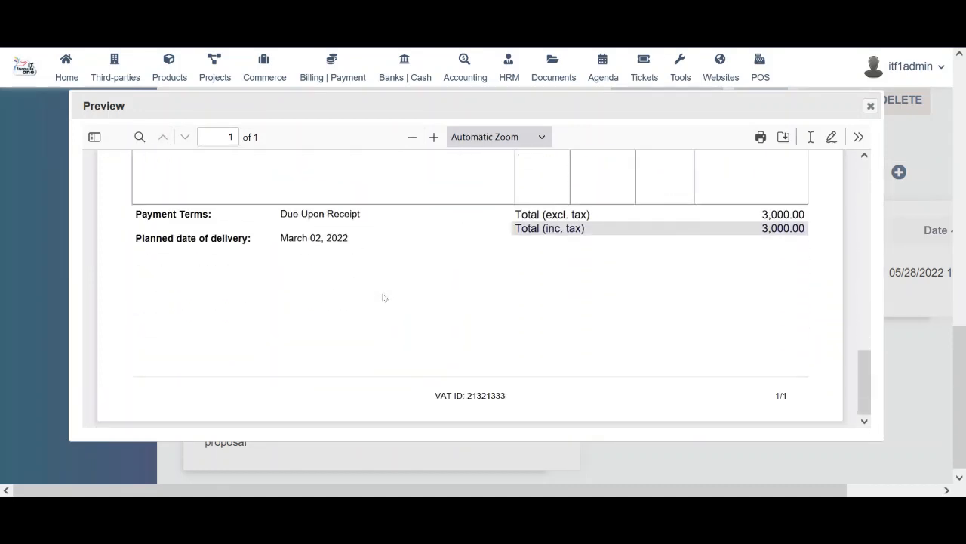
pyautogui.click(870, 106)
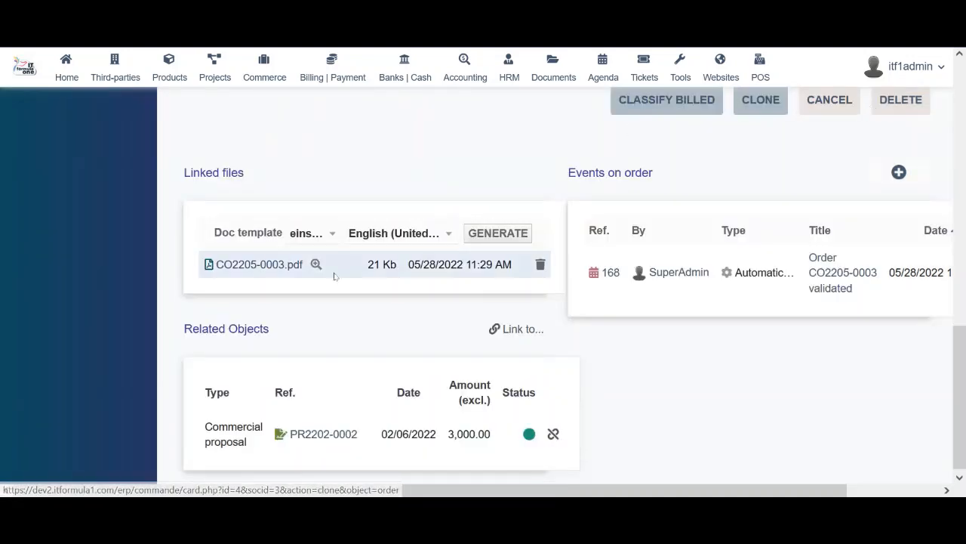
pyautogui.scroll(6, 276, 205)
pyautogui.scroll(-1, 276, 200)
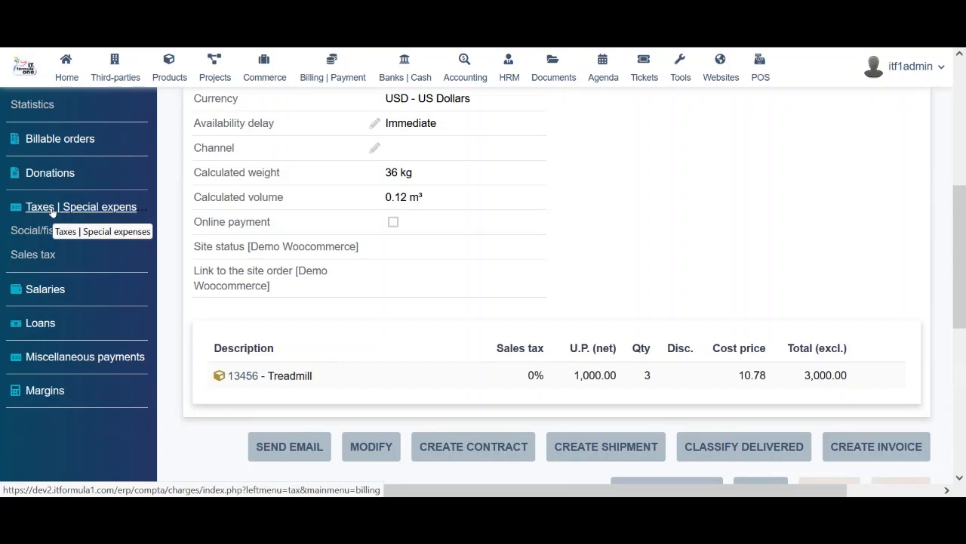
# Look through the empty donations area
pyautogui.click(56, 175)
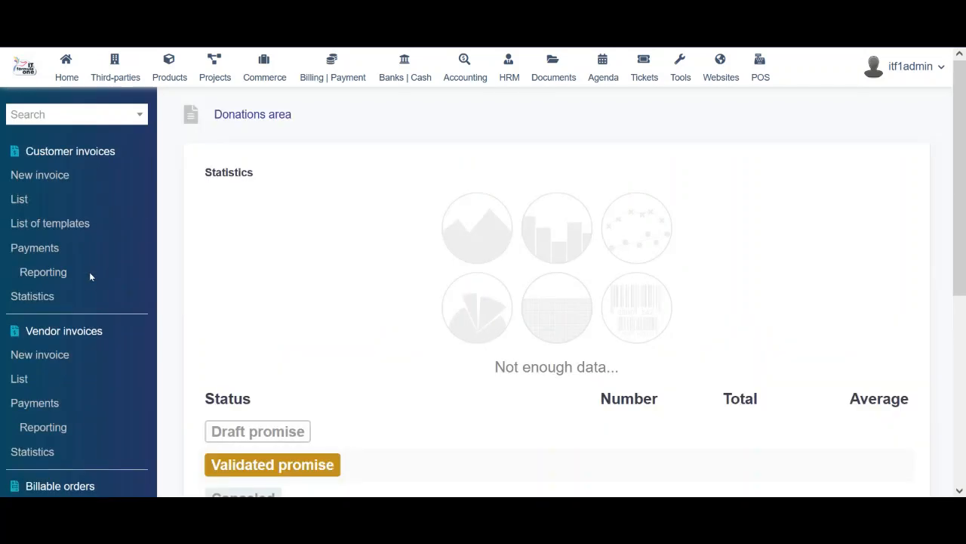
pyautogui.scroll(-3, 414, 274)
pyautogui.scroll(-2, 413, 274)
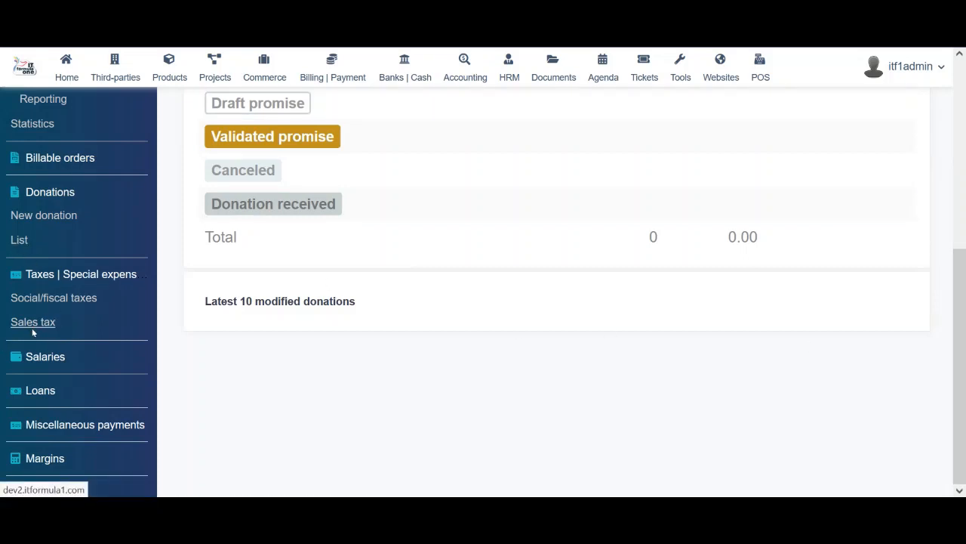
pyautogui.moveTo(961, 219); pyautogui.dragTo(965, 458)
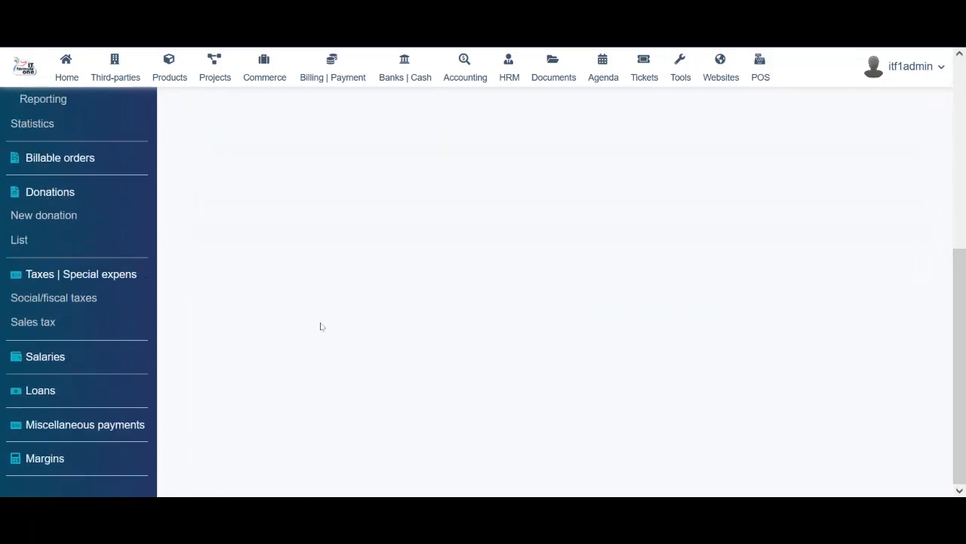
# Check the social/fiscal taxes list, then open the empty Salaries list
pyautogui.click(35, 306)
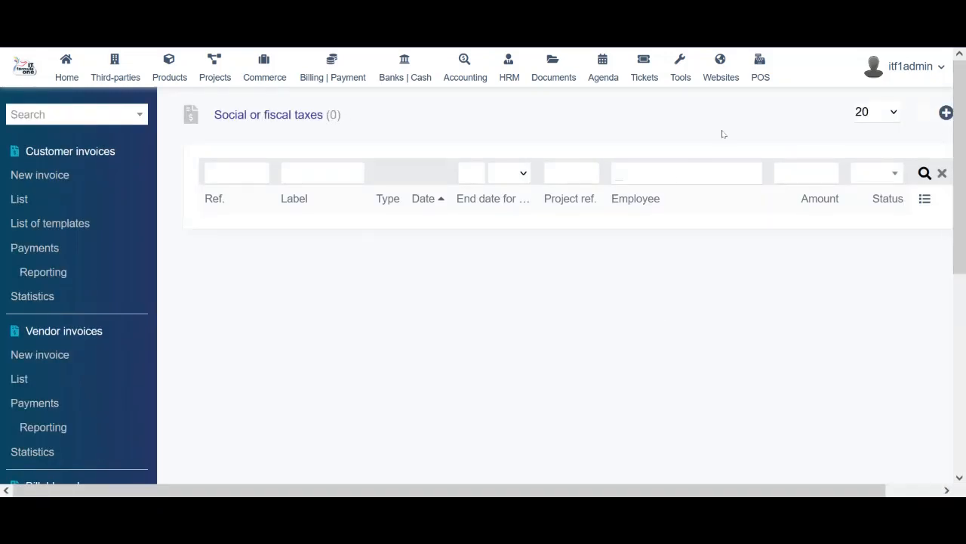
pyautogui.moveTo(962, 135); pyautogui.dragTo(965, 330)
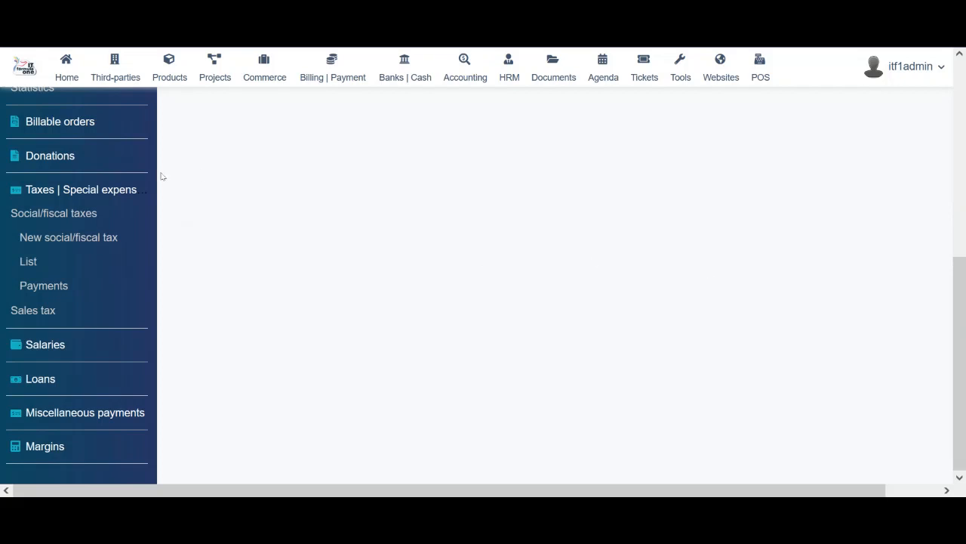
pyautogui.click(28, 262)
pyautogui.moveTo(965, 211); pyautogui.dragTo(965, 328)
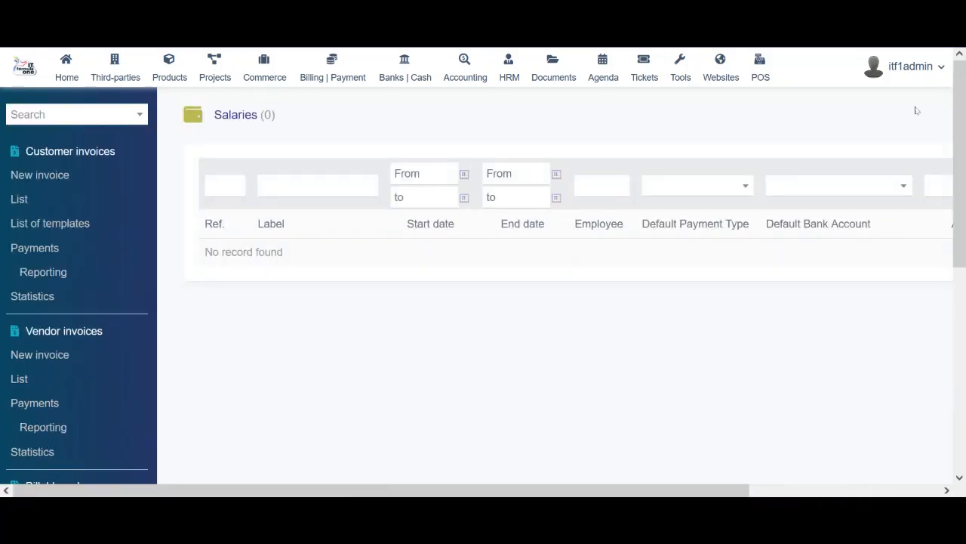
# Start a new salary for the chosen employee with an amount of 30000
pyautogui.moveTo(634, 490); pyautogui.dragTo(887, 466)
pyautogui.click(898, 121)
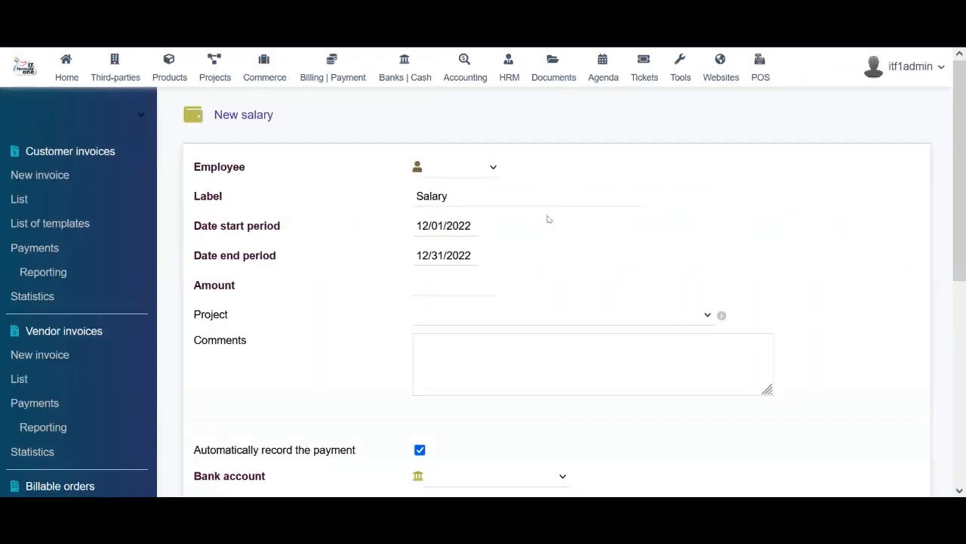
pyautogui.click(461, 169)
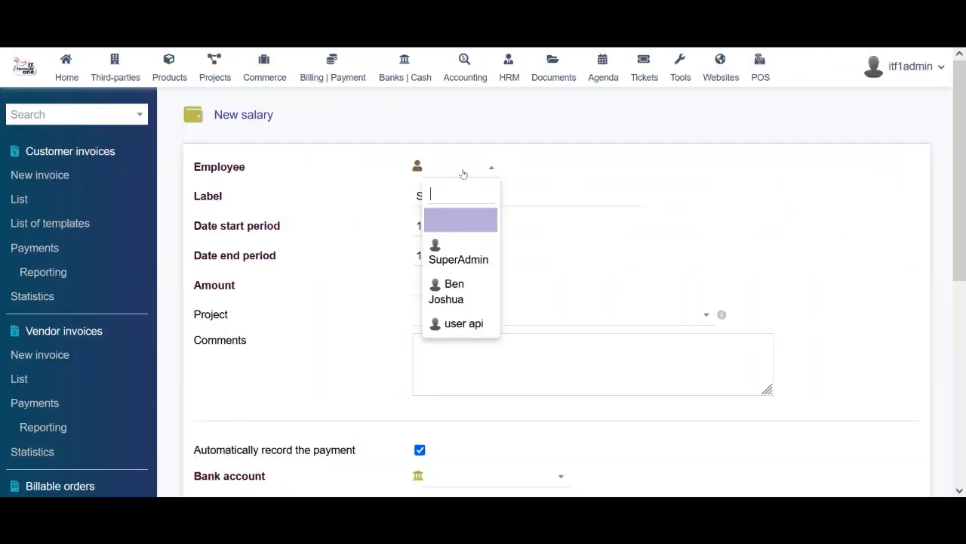
pyautogui.click(454, 294)
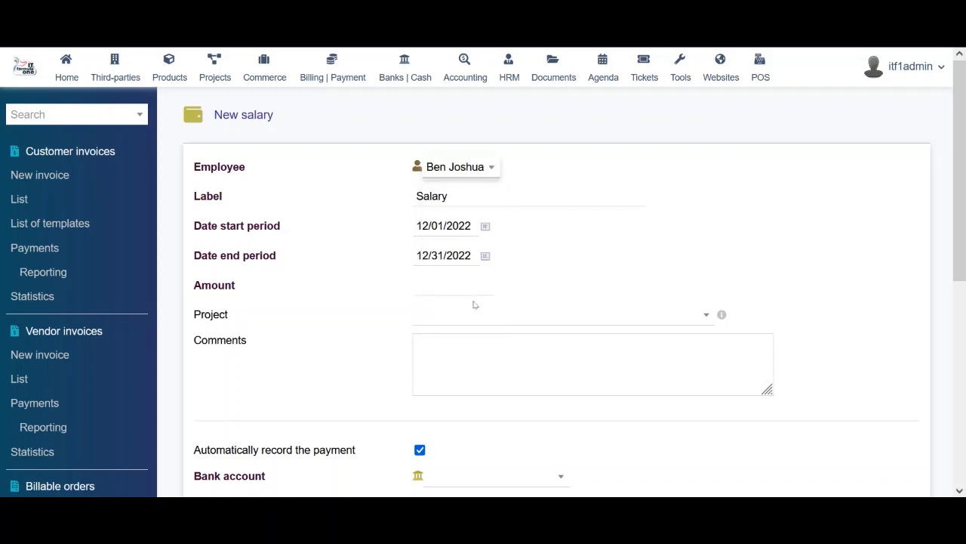
pyautogui.click(456, 287)
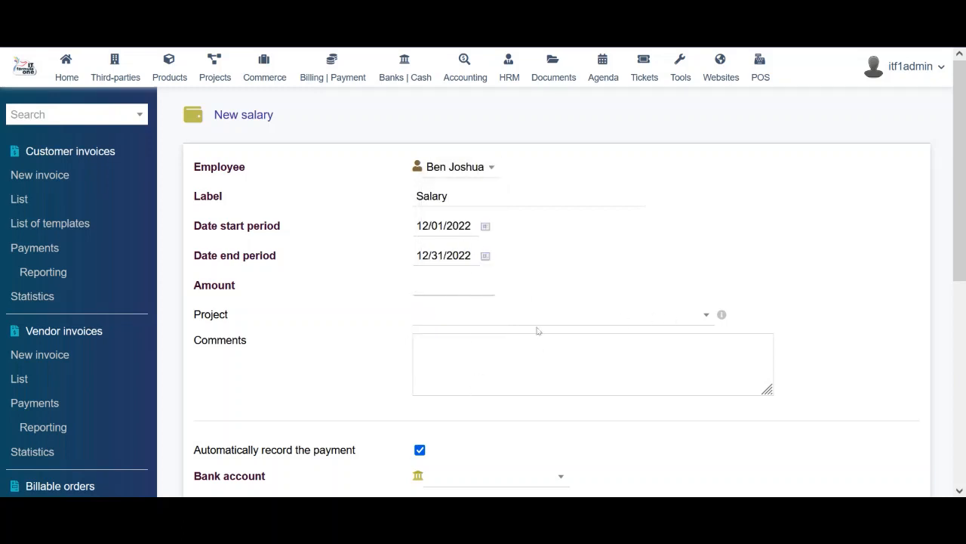
pyautogui.write('30000')
# Leave the project unset and pay from BANK and CREDIT CARD by Bank transfer
pyautogui.click(579, 312)
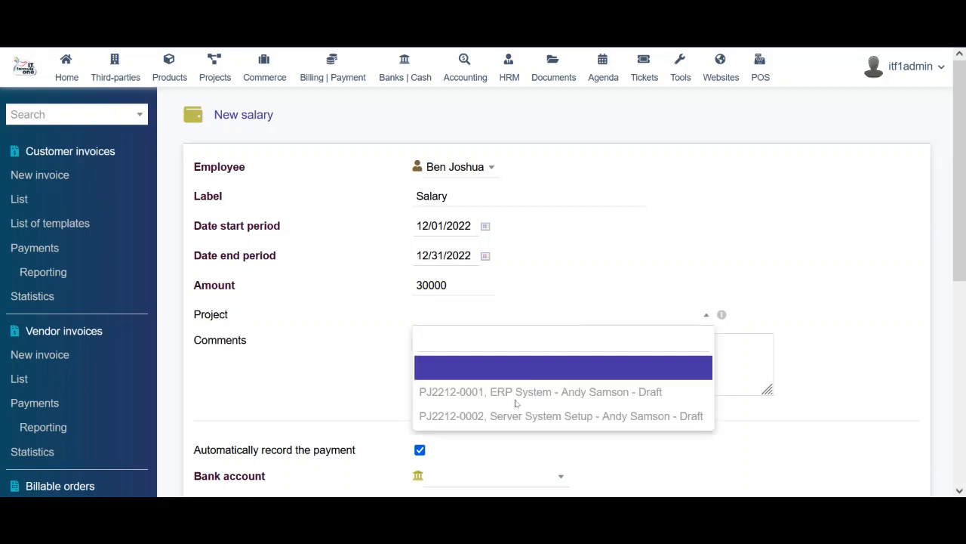
pyautogui.click(643, 268)
pyautogui.scroll(-3, 954, 238)
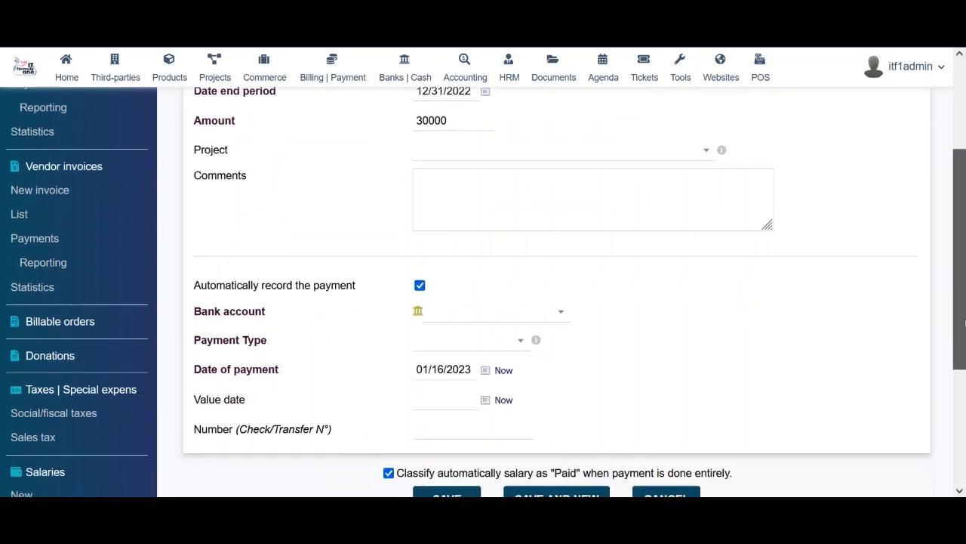
pyautogui.click(487, 238)
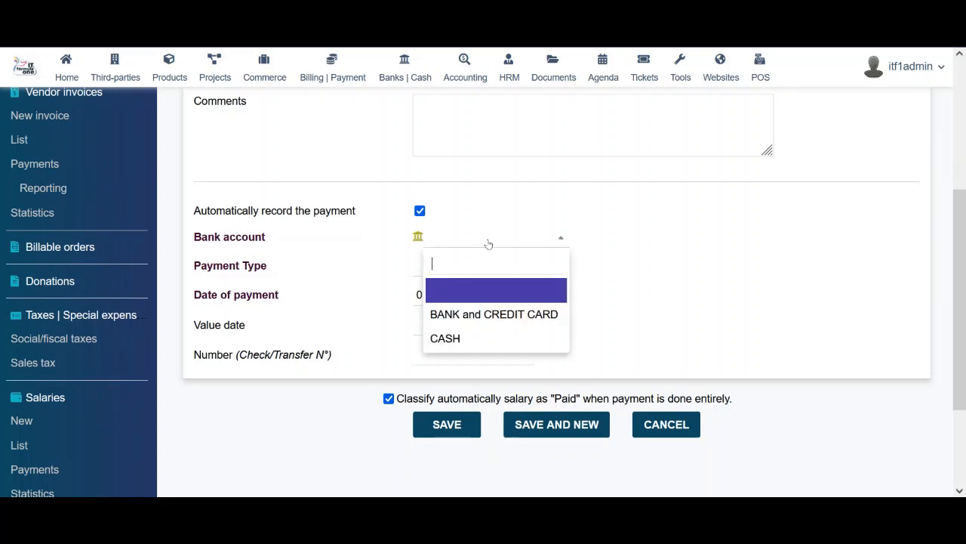
pyautogui.click(468, 314)
pyautogui.click(472, 272)
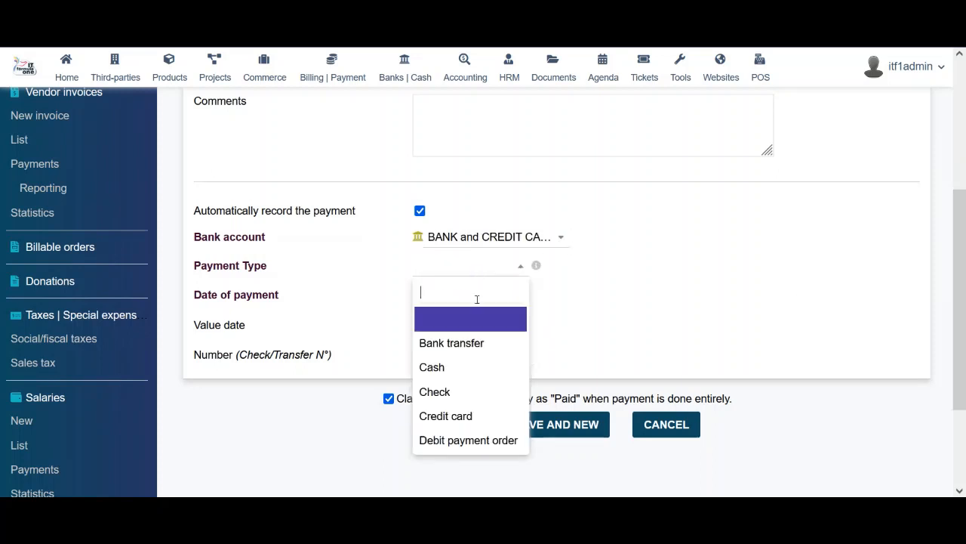
pyautogui.click(517, 344)
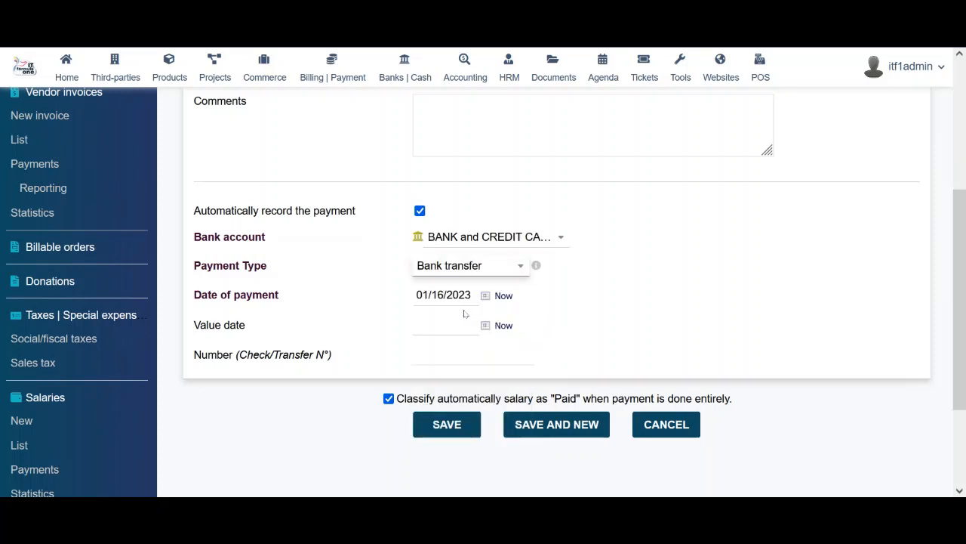
pyautogui.click(457, 339)
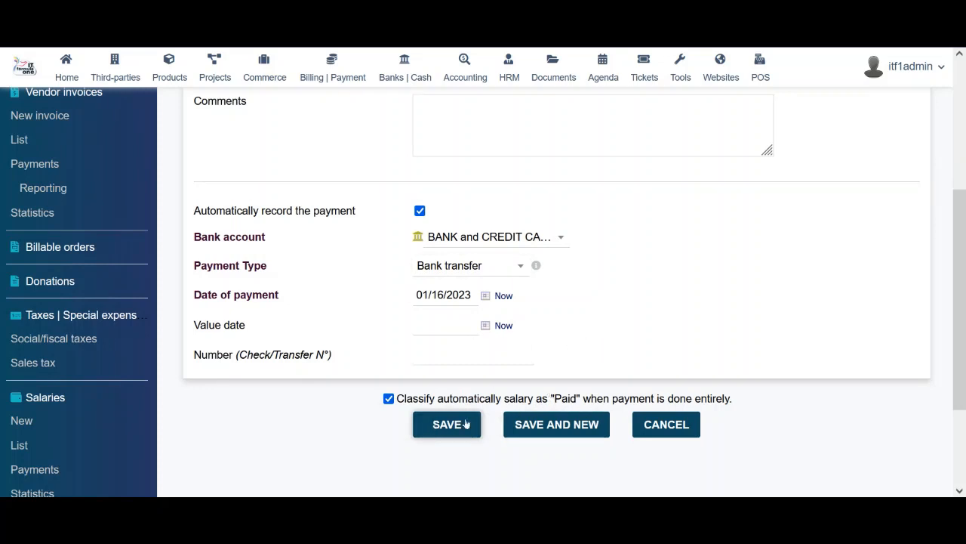
pyautogui.moveTo(960, 378); pyautogui.dragTo(965, 456)
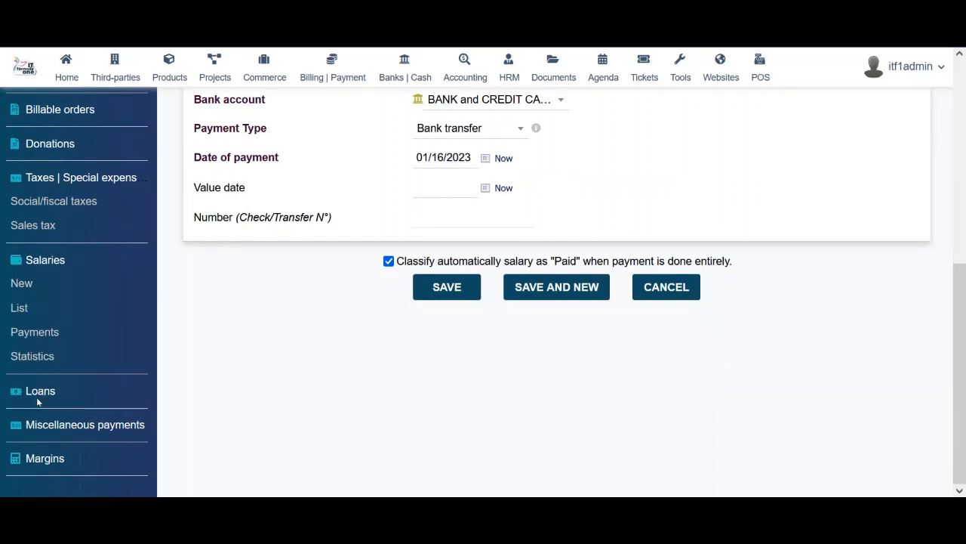
# Scroll the empty 2021–2023 salary statistics charts, then move on to the Loans list
pyautogui.click(33, 357)
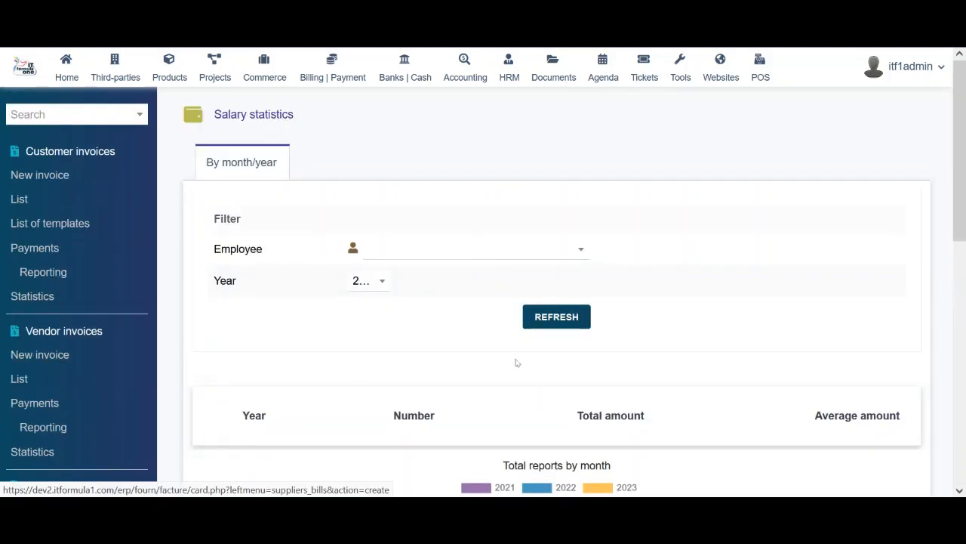
pyautogui.moveTo(964, 279); pyautogui.dragTo(964, 388)
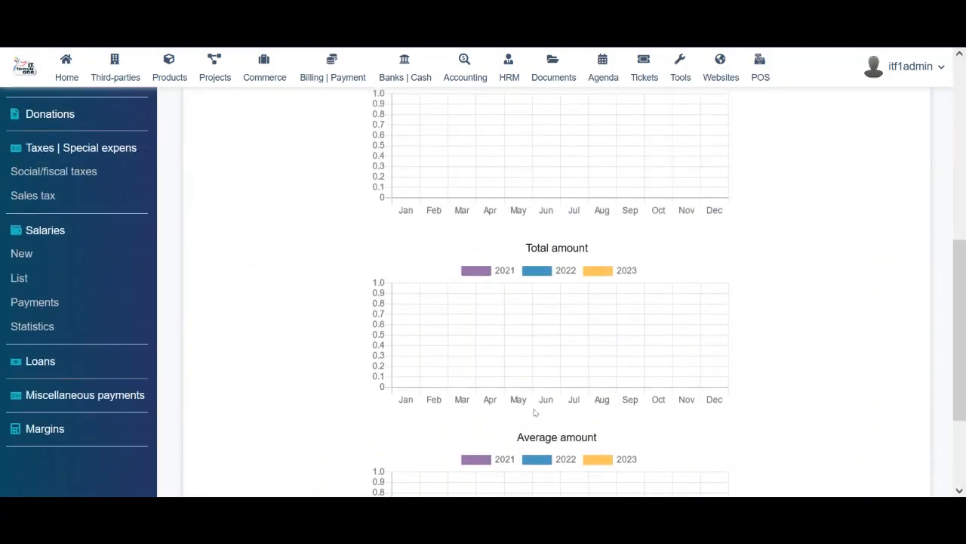
pyautogui.click(49, 366)
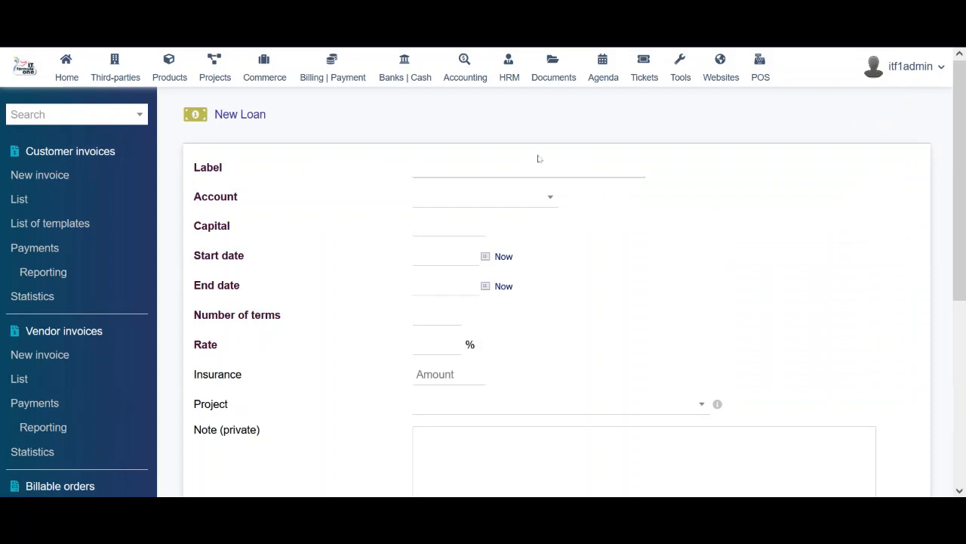
# Set the new loan's account to BANK and CREDIT CARD, leaving capital, start date and insurance blank
pyautogui.click(515, 197)
pyautogui.click(465, 274)
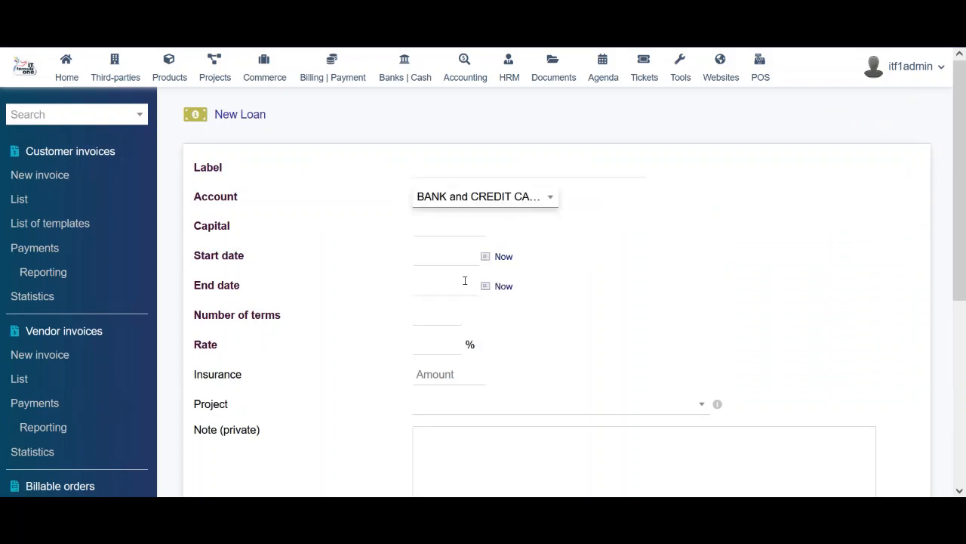
pyautogui.click(465, 230)
pyautogui.click(448, 255)
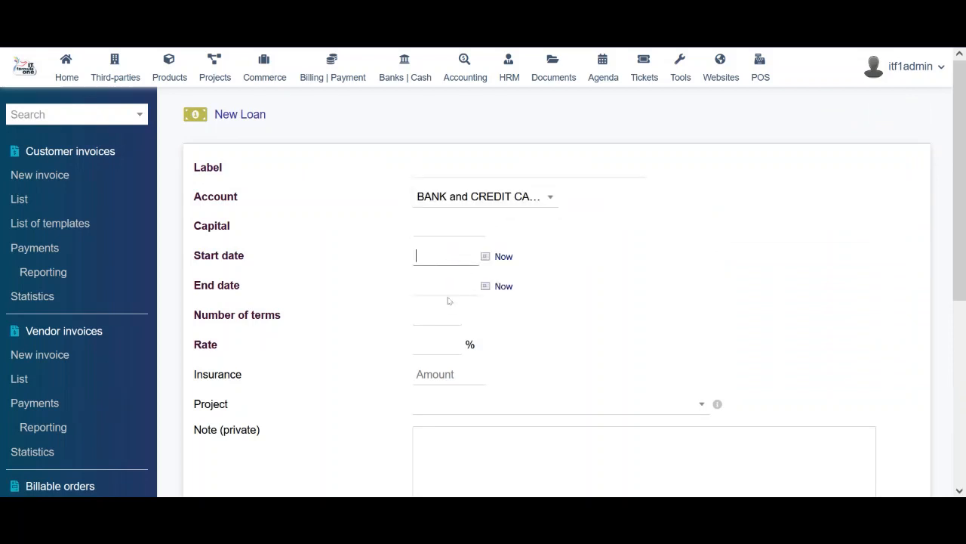
pyautogui.click(432, 364)
pyautogui.click(437, 373)
# Leave the project and the capital, insurance and interest accounting accounts empty, then go to miscellaneous payments
pyautogui.click(619, 403)
pyautogui.click(813, 285)
pyautogui.scroll(-1, 964, 207)
pyautogui.scroll(-4, 964, 208)
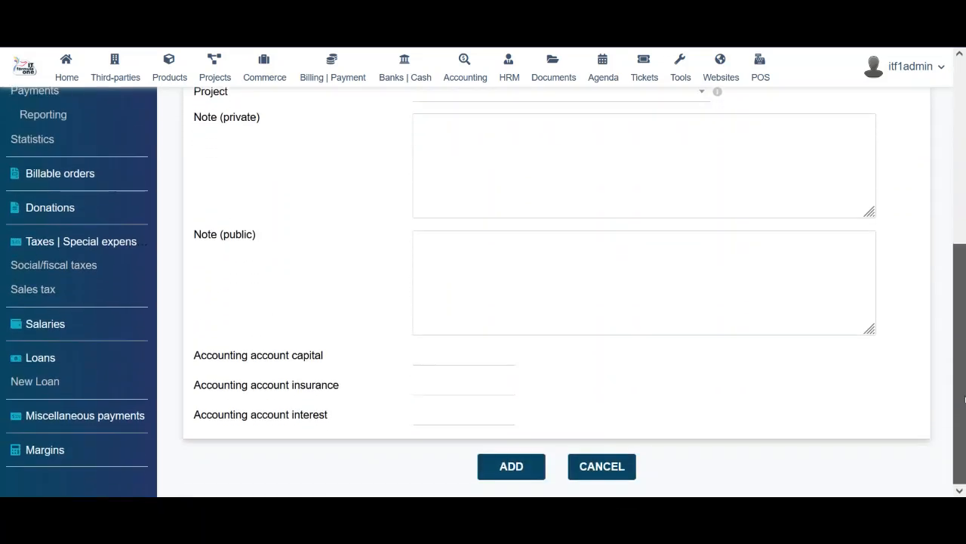
pyautogui.click(422, 361)
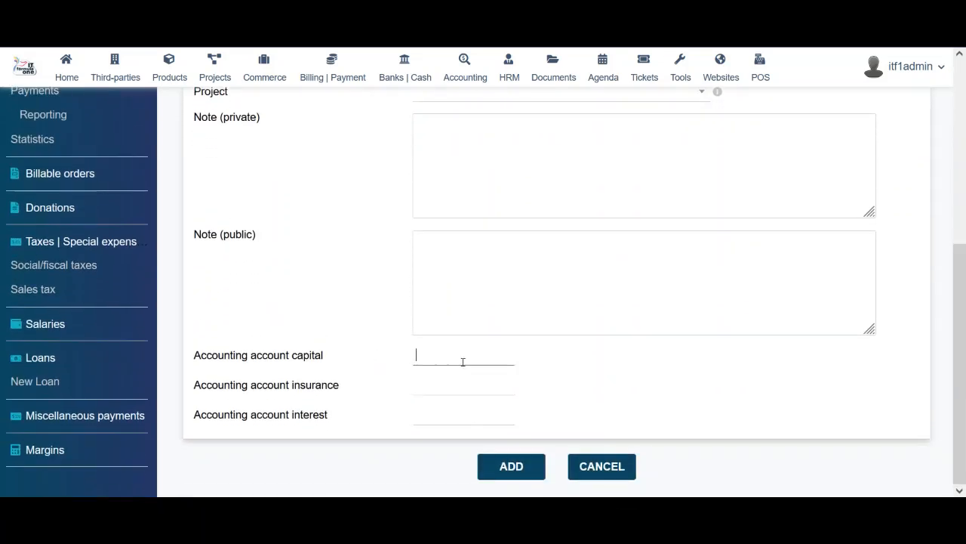
pyautogui.click(462, 387)
pyautogui.click(454, 410)
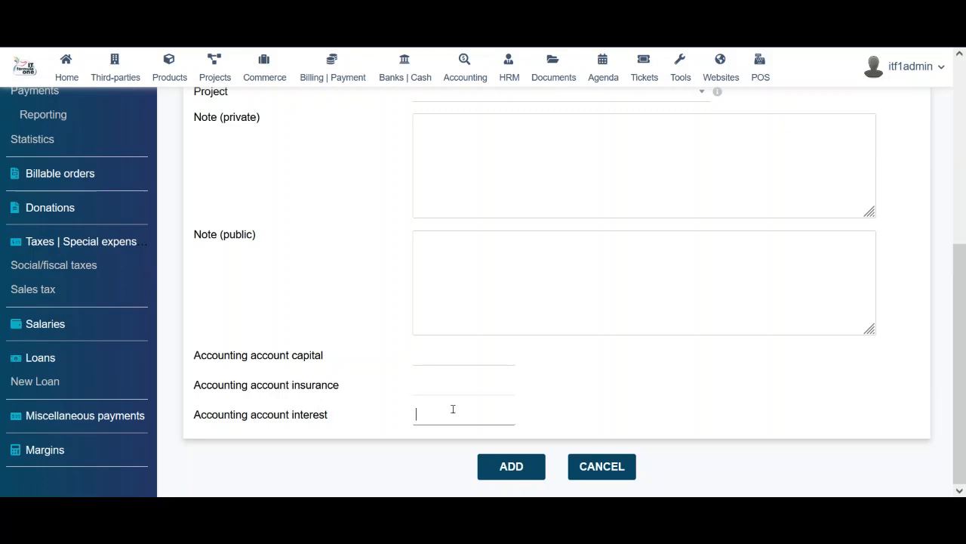
pyautogui.click(445, 360)
pyautogui.click(444, 380)
pyautogui.click(432, 415)
pyautogui.click(52, 416)
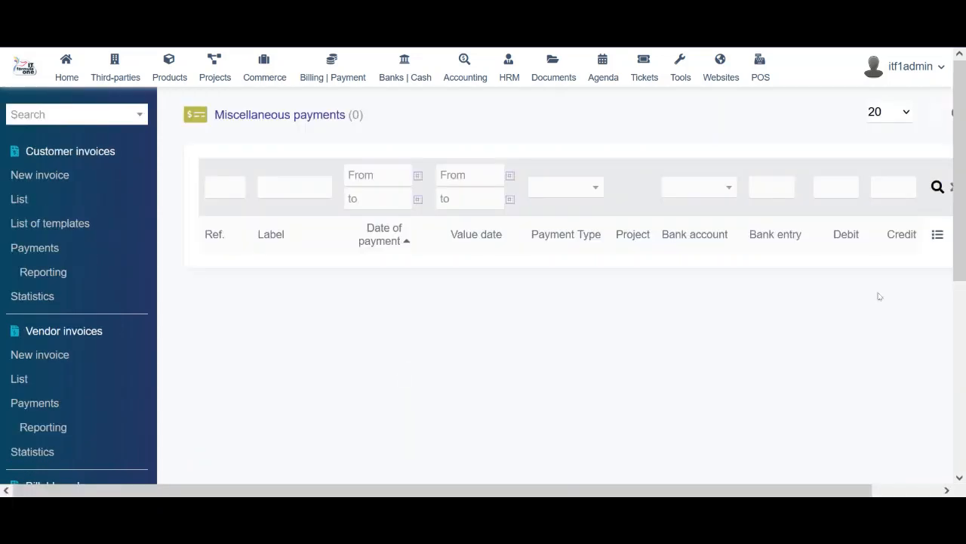
# Start a new miscellaneous payment with its preset label, leaving the Project field empty
pyautogui.moveTo(729, 488); pyautogui.dragTo(851, 486)
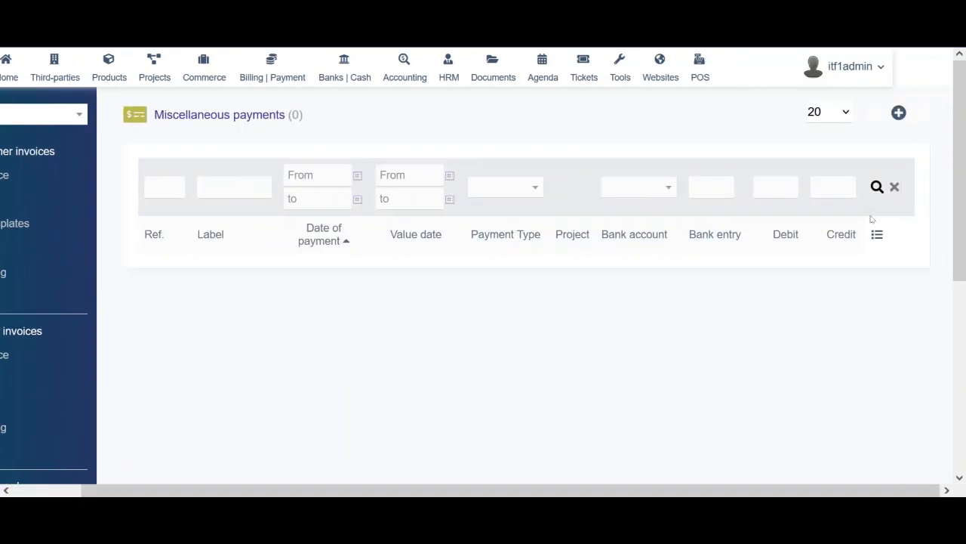
pyautogui.click(899, 112)
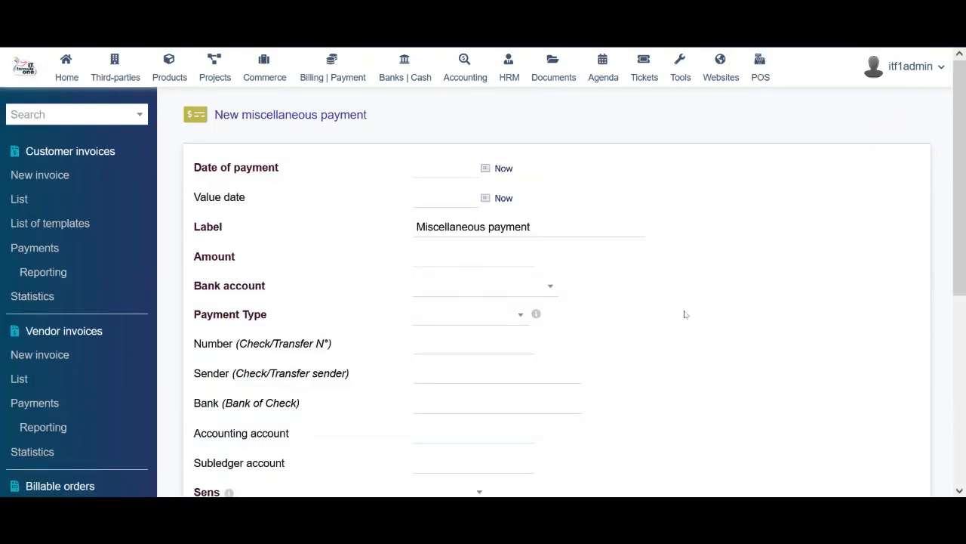
pyautogui.scroll(-3, 709, 327)
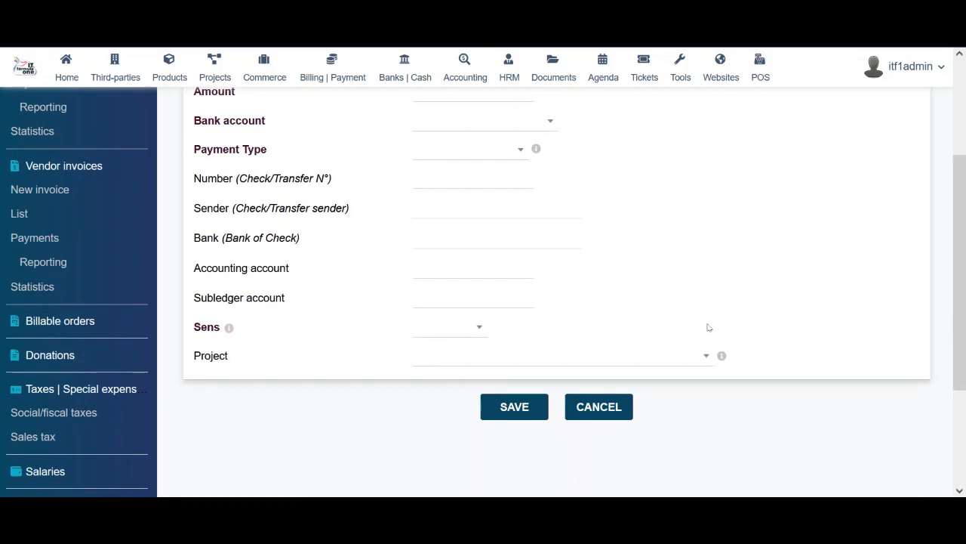
pyautogui.scroll(-3, 709, 327)
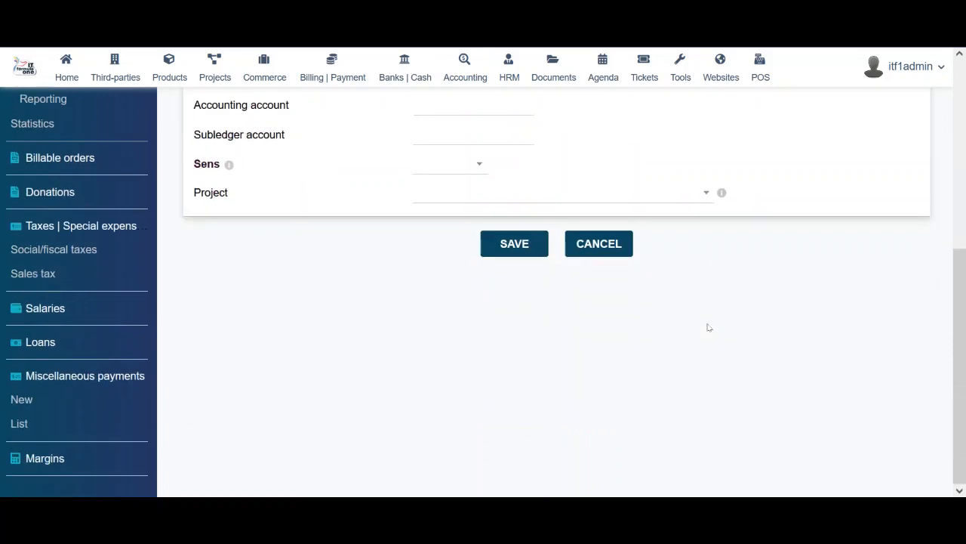
pyautogui.click(447, 194)
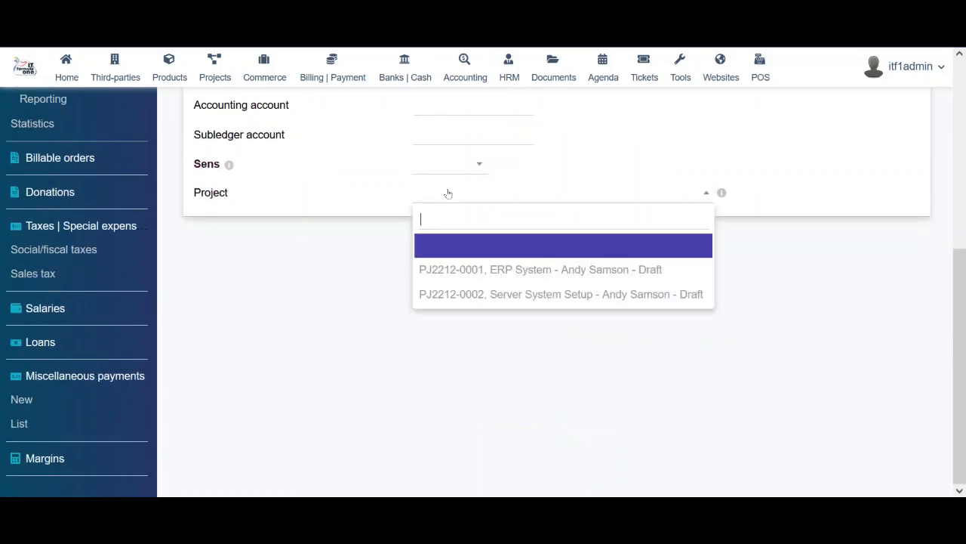
pyautogui.click(396, 267)
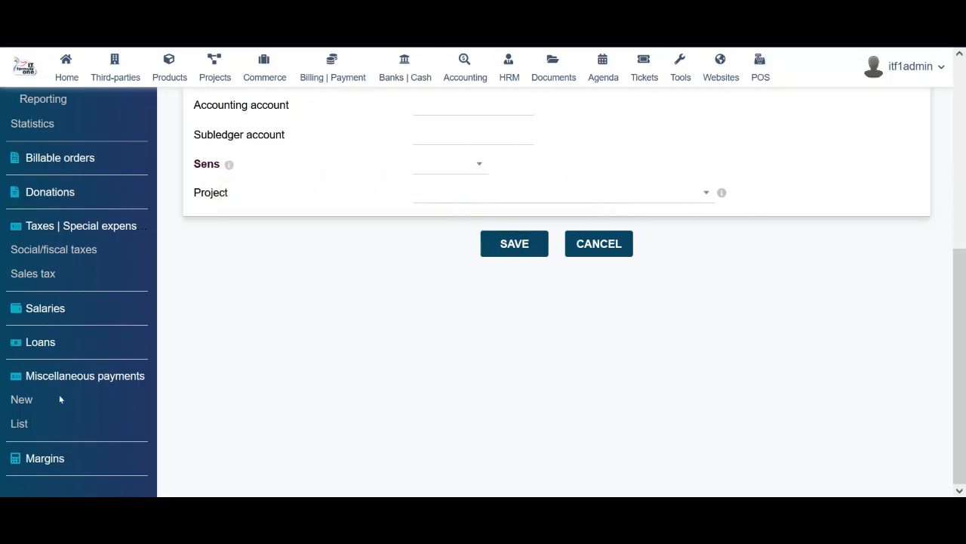
# Open the Margins report and scroll through the product margins table
pyautogui.click(47, 468)
pyautogui.scroll(-7, 586, 308)
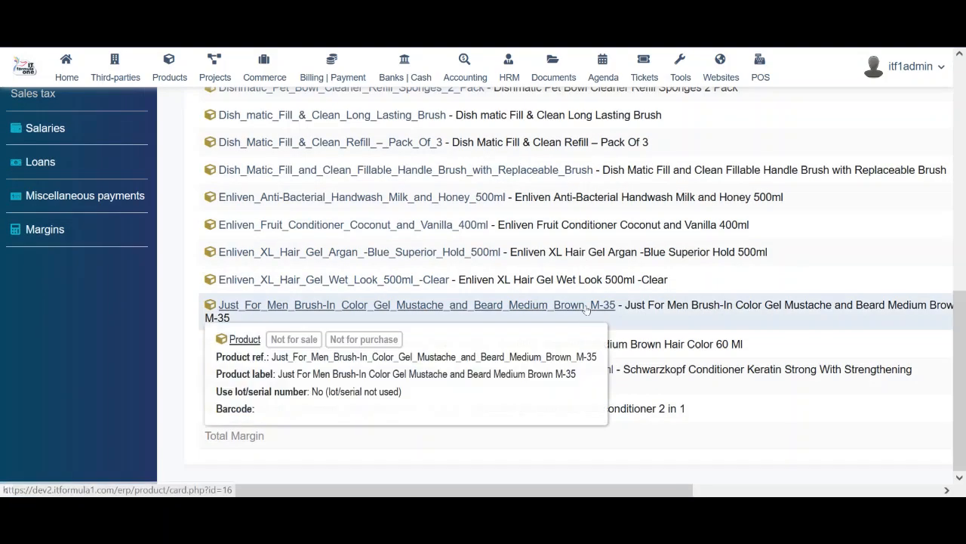
pyautogui.scroll(3, 465, 377)
pyautogui.moveTo(465, 489); pyautogui.dragTo(713, 489)
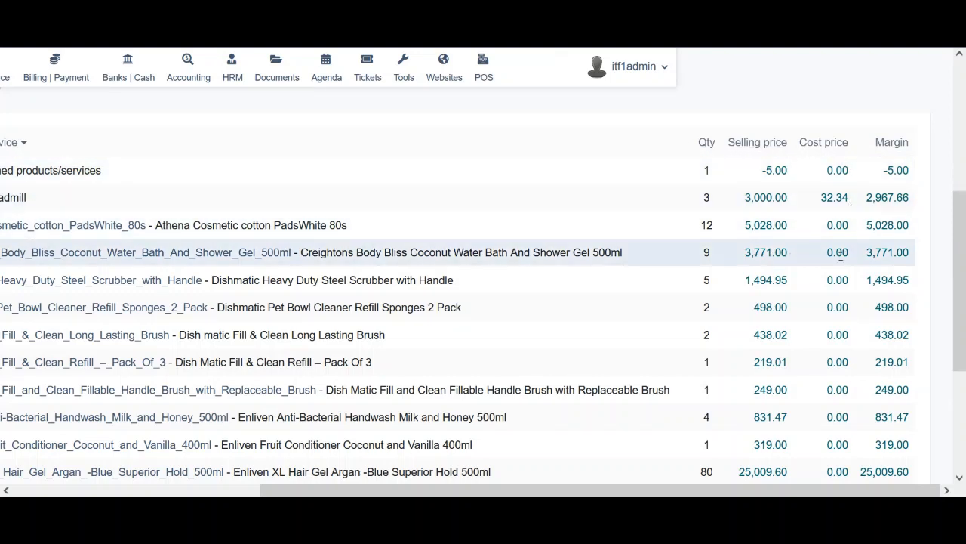
pyautogui.moveTo(963, 299); pyautogui.dragTo(965, 400)
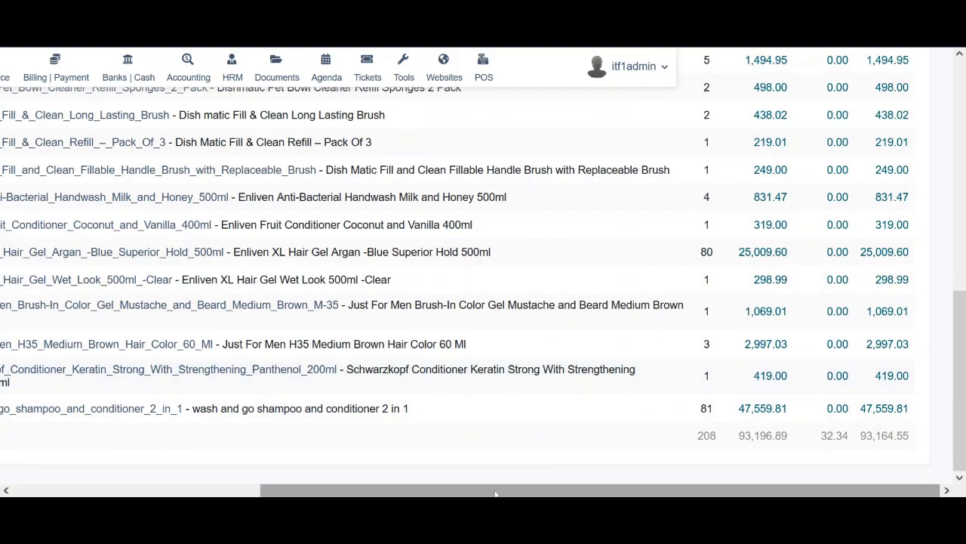
pyautogui.moveTo(502, 490); pyautogui.dragTo(354, 490)
pyautogui.moveTo(247, 479); pyautogui.dragTo(191, 476)
pyautogui.scroll(10, 261, 333)
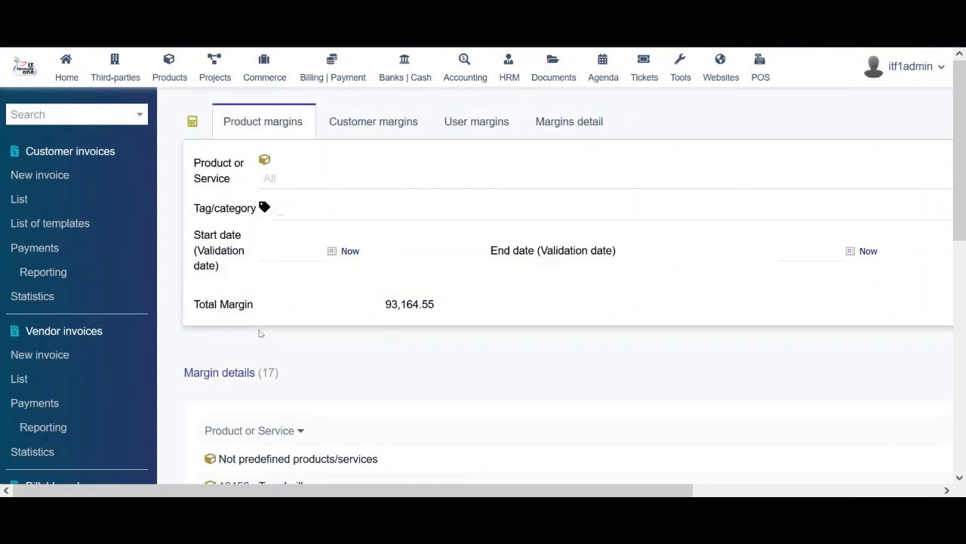
# Compare the Customer and User margins views, ending on the 35-line Margins detail list
pyautogui.click(381, 122)
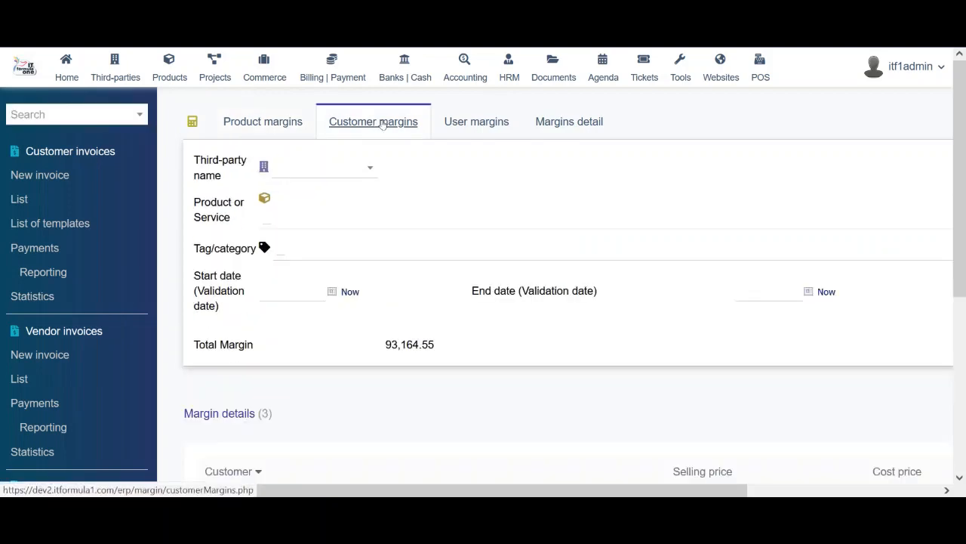
pyautogui.click(482, 123)
pyautogui.click(582, 123)
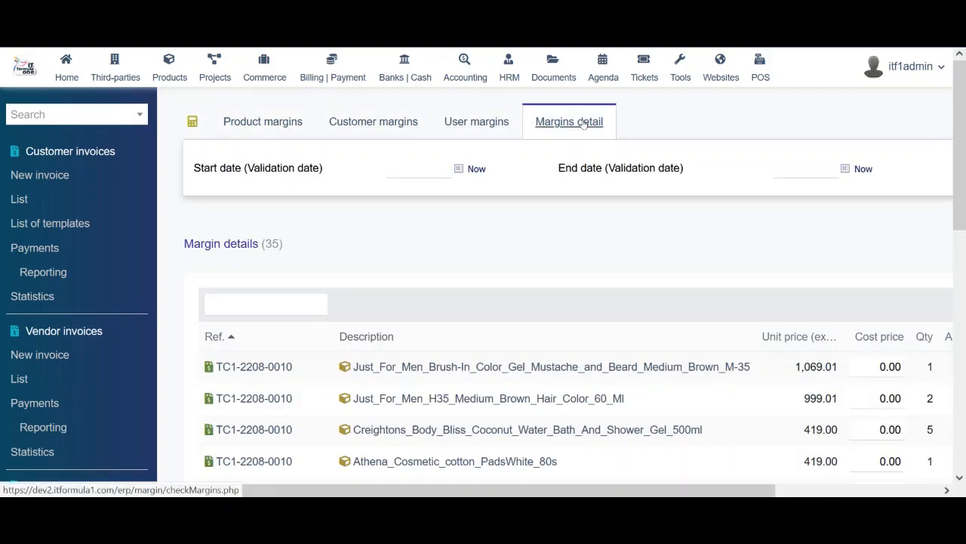
pyautogui.click(495, 123)
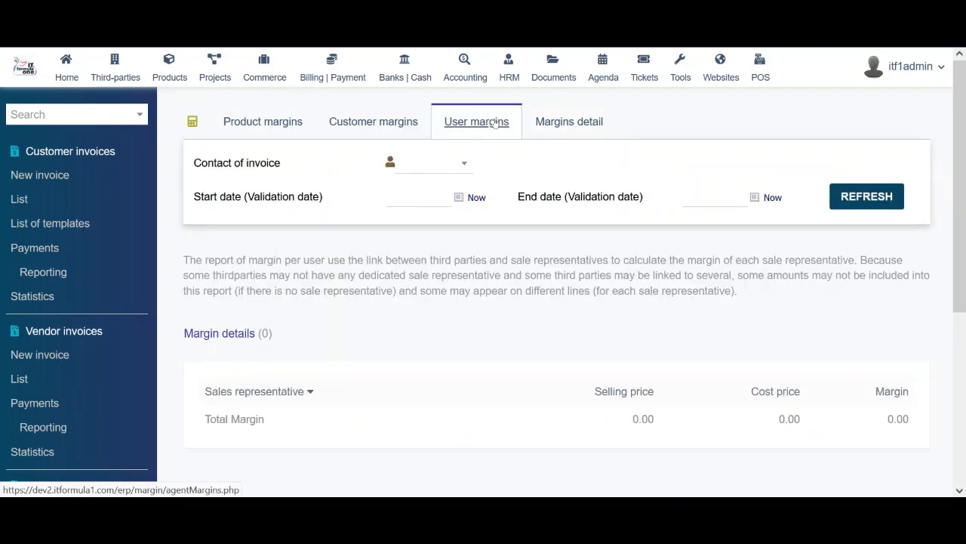
pyautogui.click(554, 123)
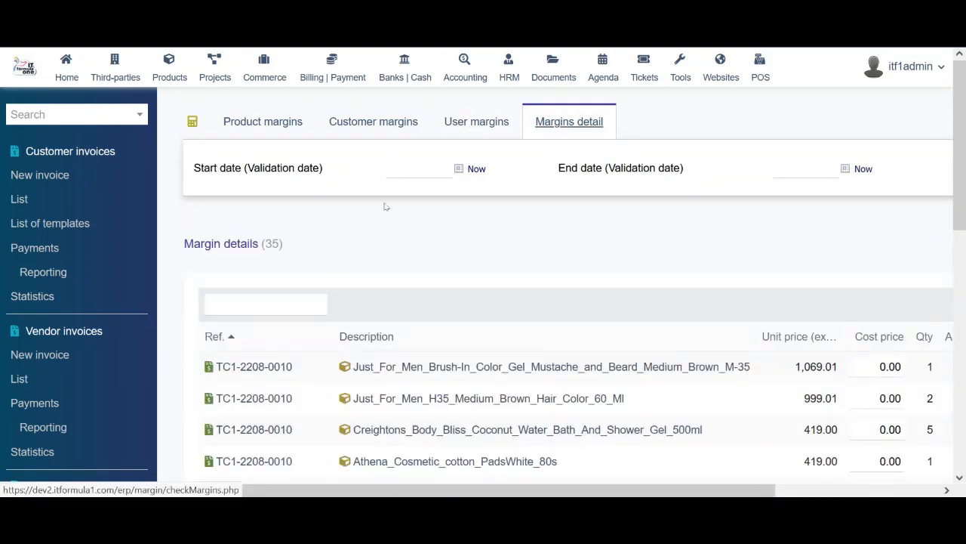
pyautogui.moveTo(961, 157); pyautogui.dragTo(964, 249)
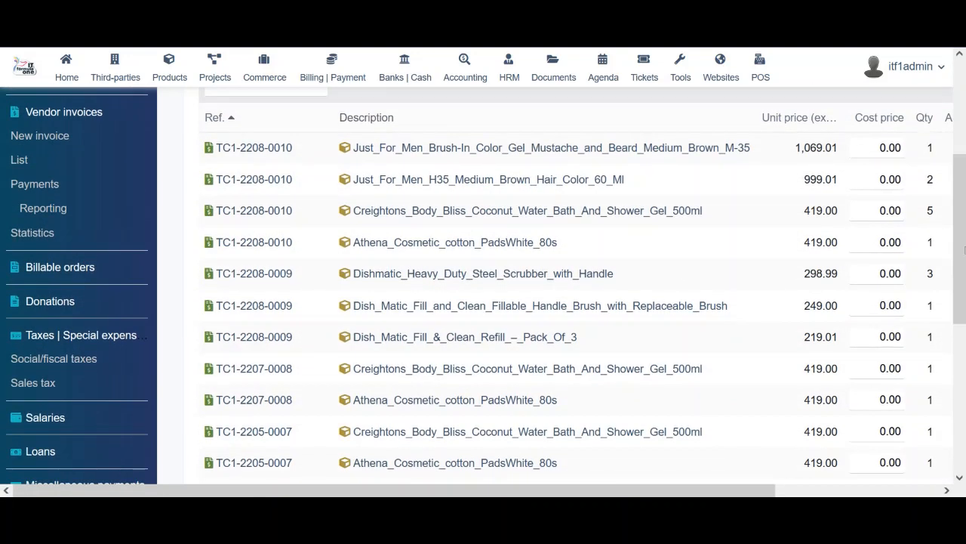
pyautogui.scroll(-4, 39, 313)
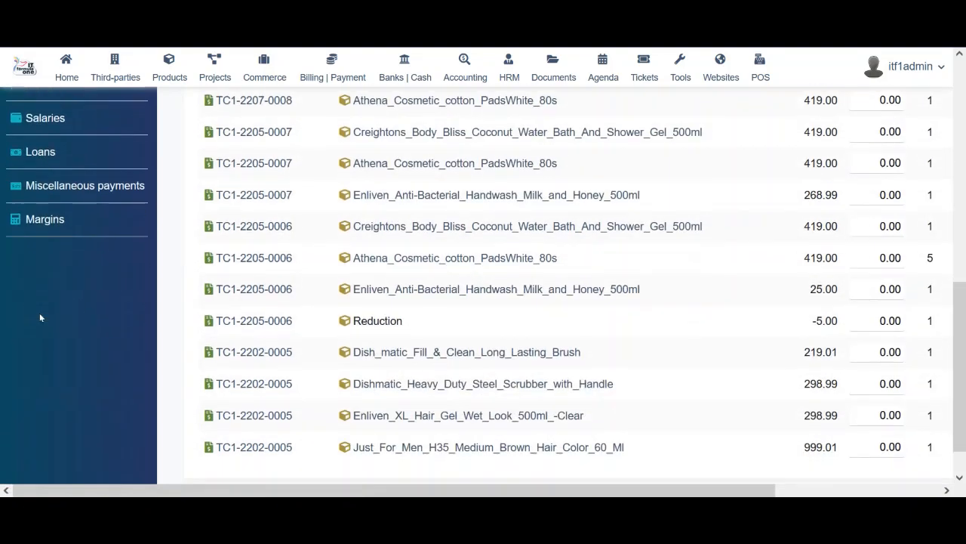
pyautogui.scroll(2, 40, 313)
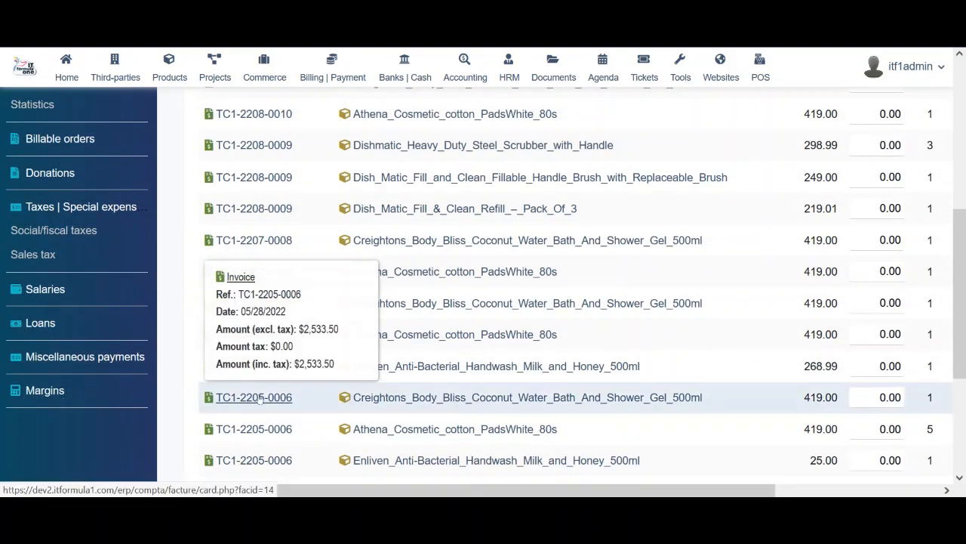
pyautogui.scroll(5, 259, 399)
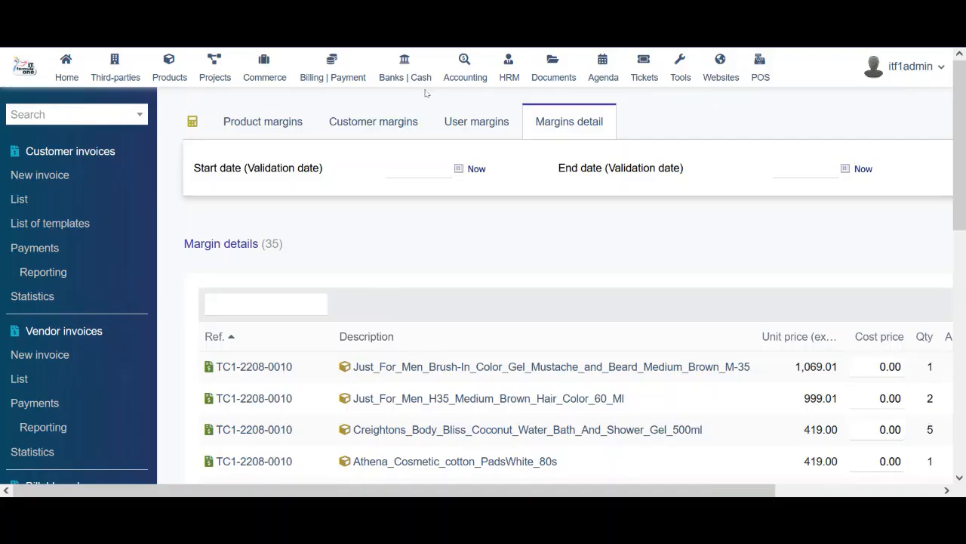
# List all 15 unreconciled bank entries across accounts 1333 and 1334 under Banks | Cash
pyautogui.click(414, 79)
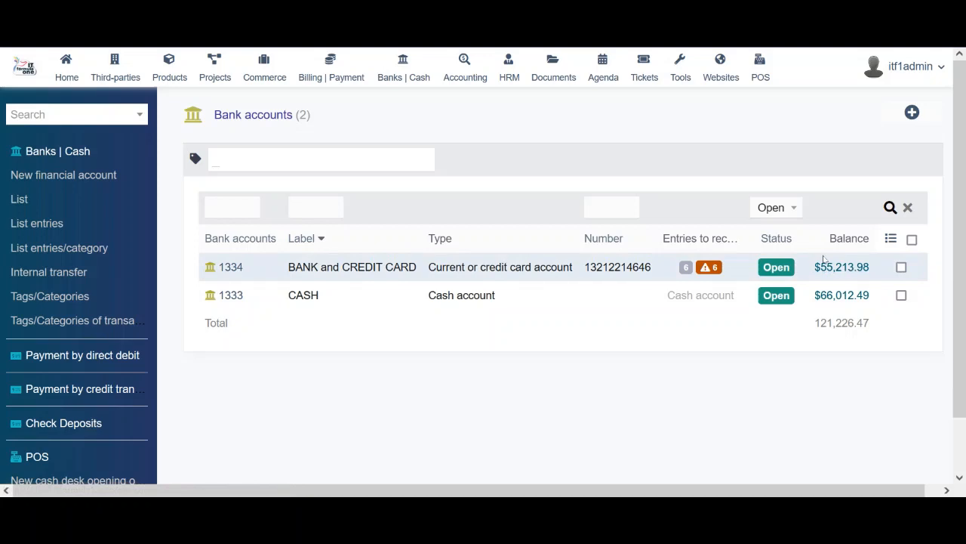
pyautogui.click(32, 226)
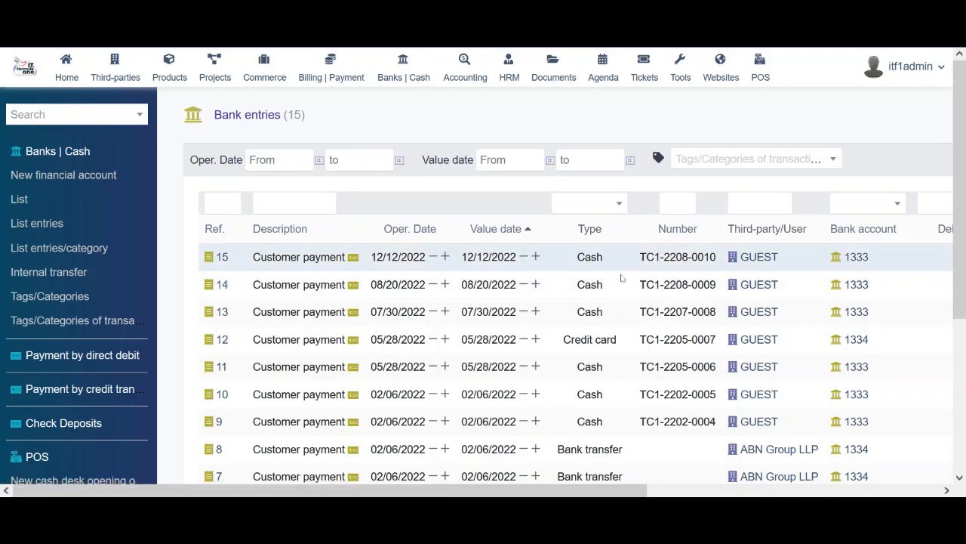
pyautogui.moveTo(964, 181); pyautogui.dragTo(965, 249)
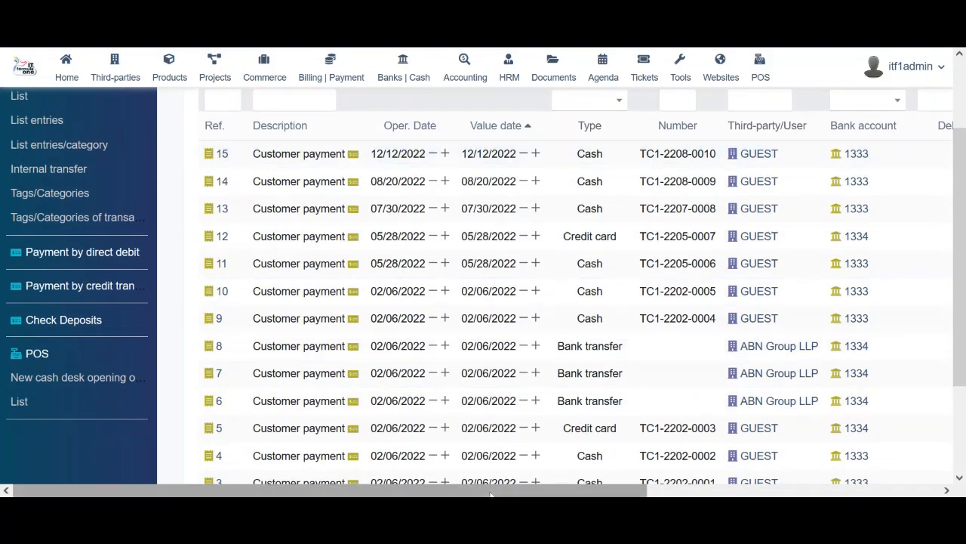
pyautogui.moveTo(491, 493); pyautogui.dragTo(302, 400)
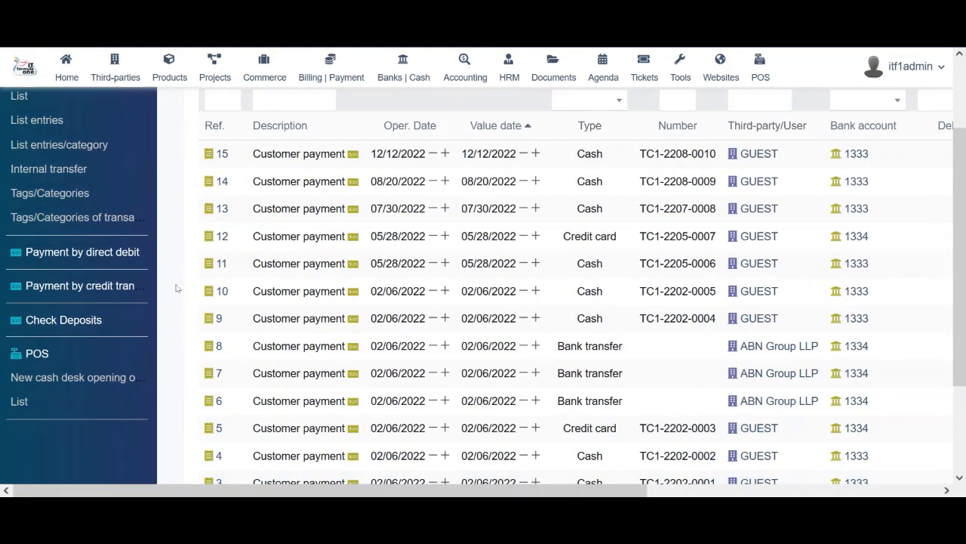
pyautogui.scroll(2, 175, 288)
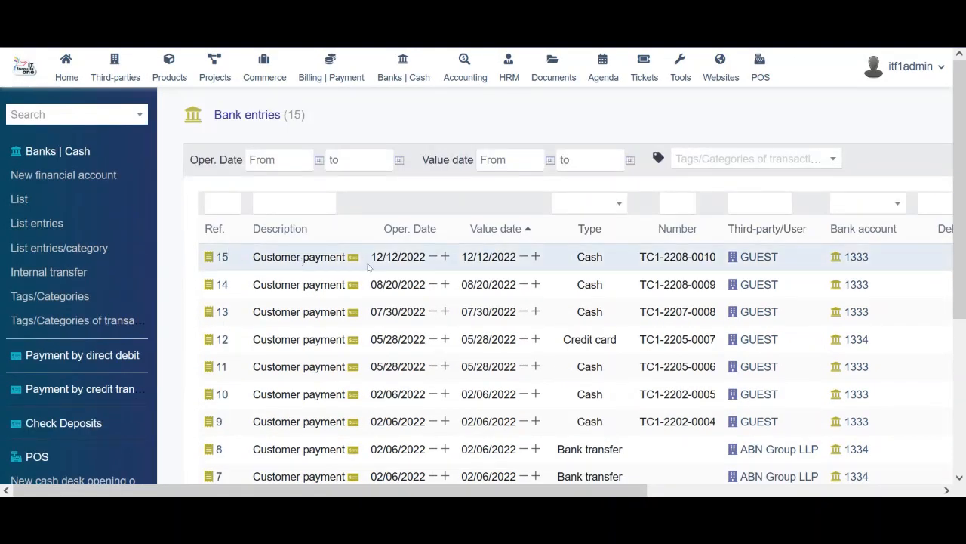
pyautogui.moveTo(352, 259)
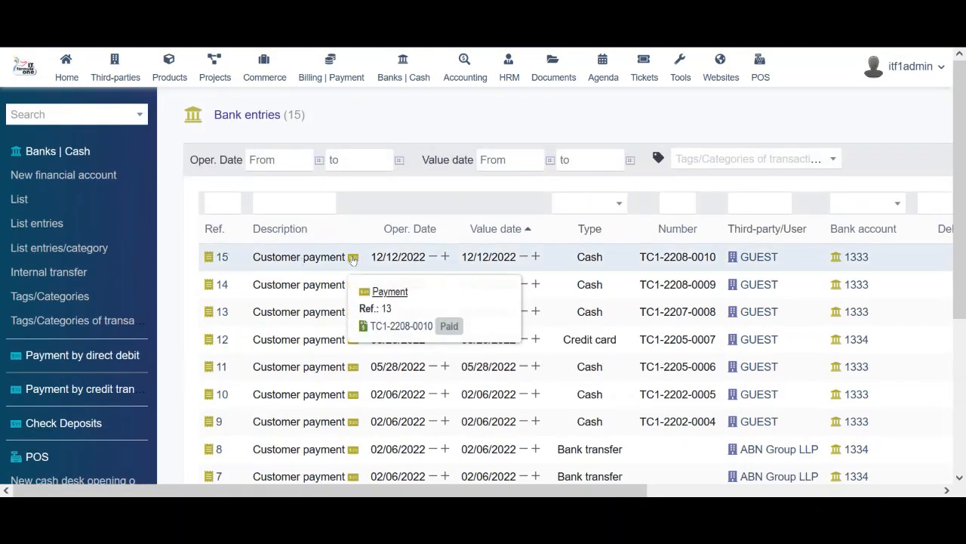
# Prepare an internal transfer from BANK and CREDIT CARD (USD) to CASH (USD), amount still empty
pyautogui.click(47, 253)
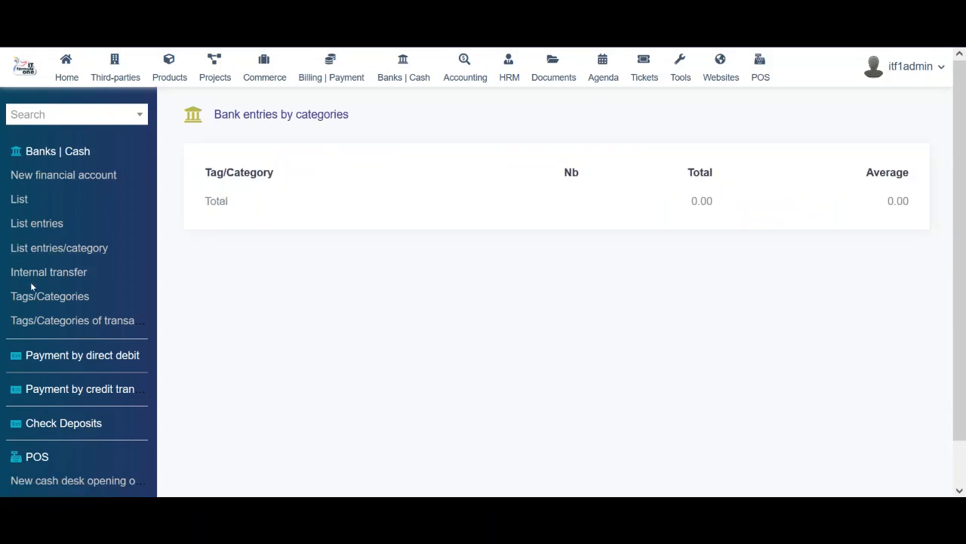
pyautogui.click(47, 278)
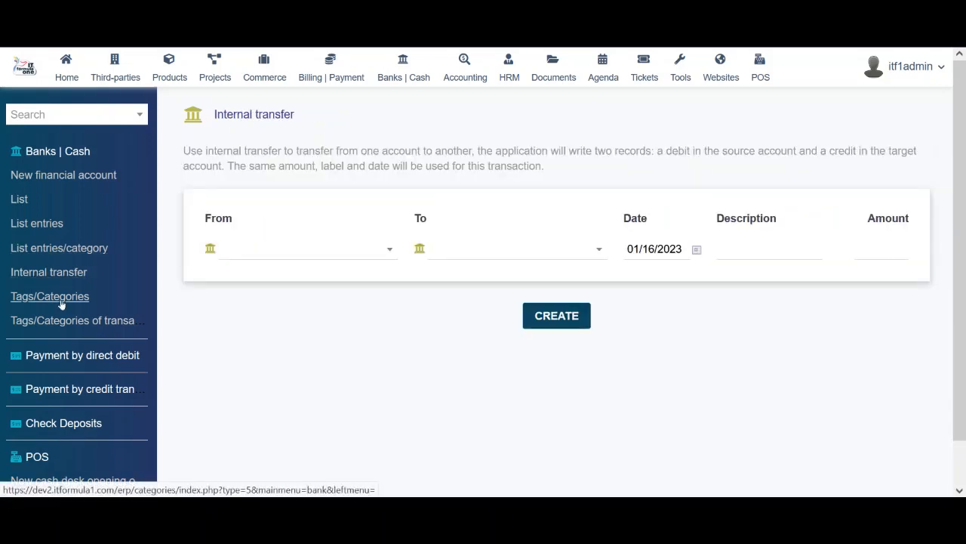
pyautogui.click(354, 249)
pyautogui.click(306, 323)
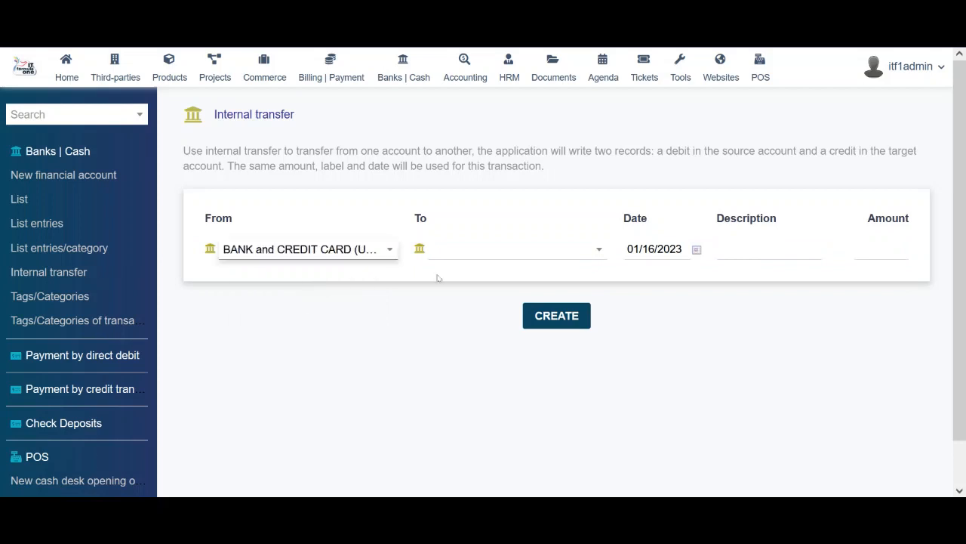
pyautogui.click(476, 248)
pyautogui.click(438, 353)
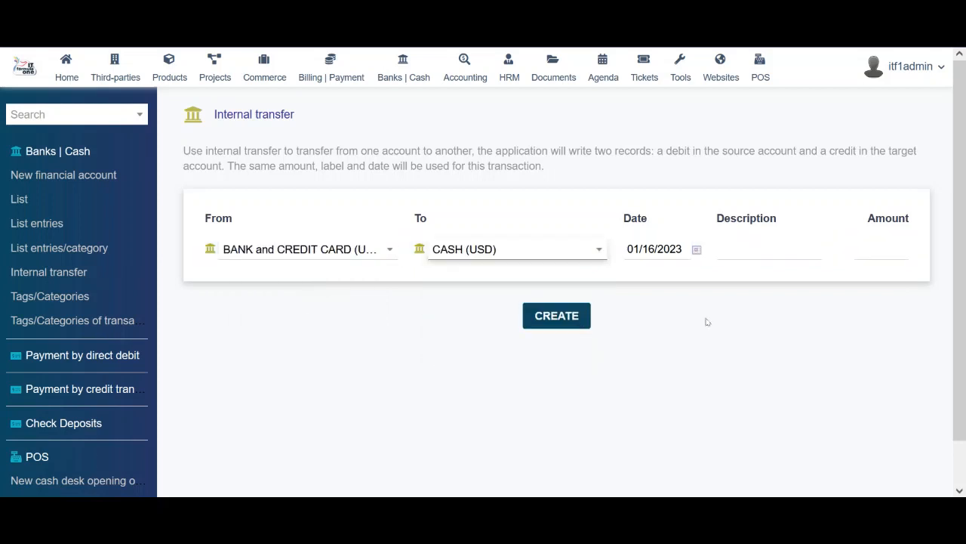
pyautogui.click(781, 251)
pyautogui.click(885, 256)
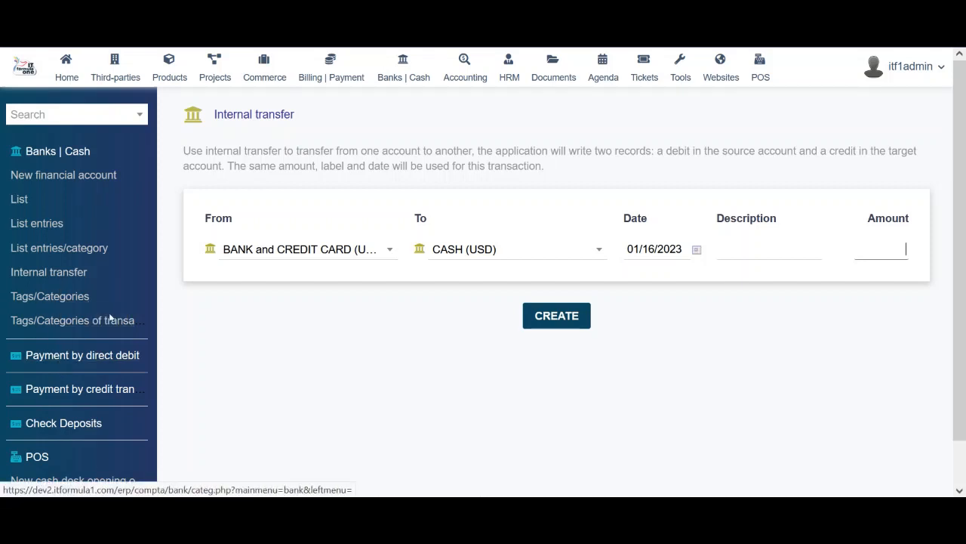
# View the direct debit payments page and dismiss its incomplete setup warning
pyautogui.click(105, 359)
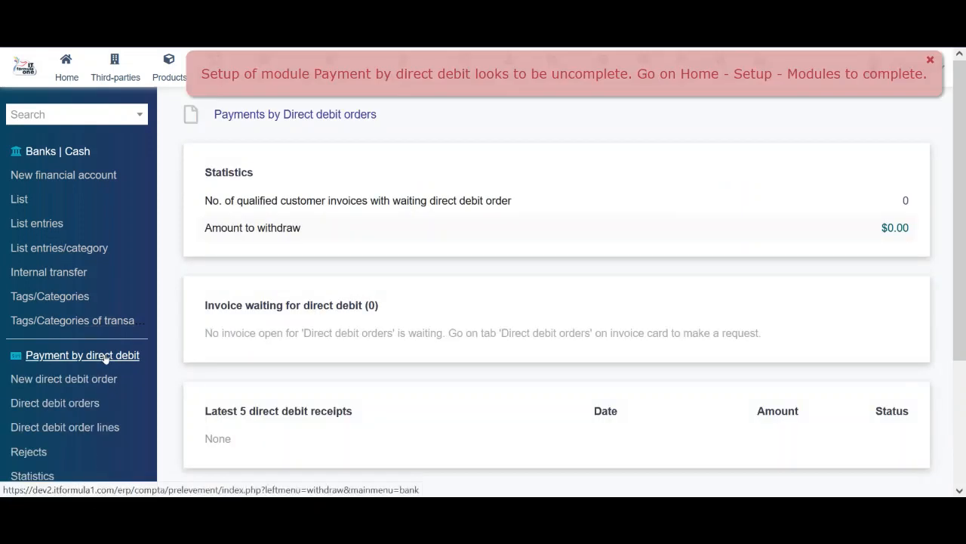
pyautogui.scroll(-3, 386, 280)
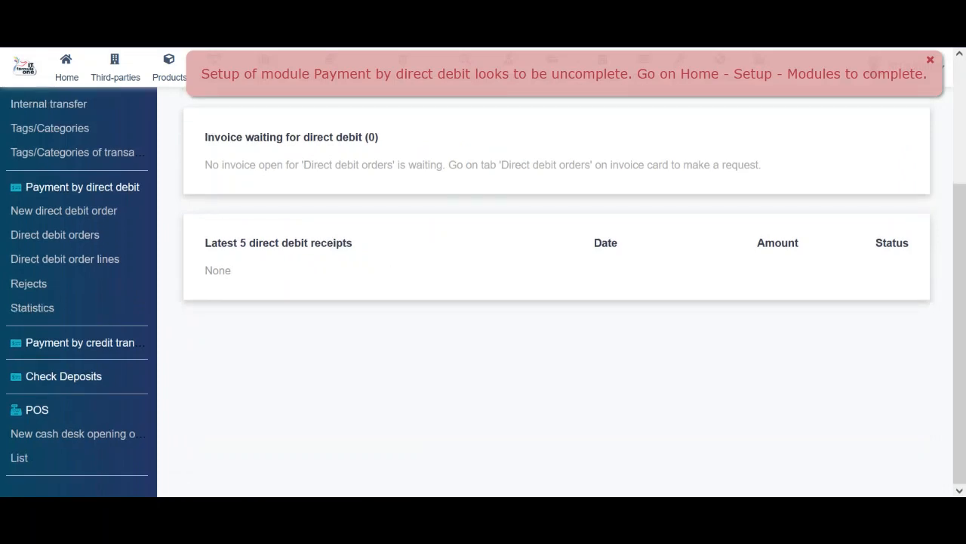
pyautogui.click(930, 60)
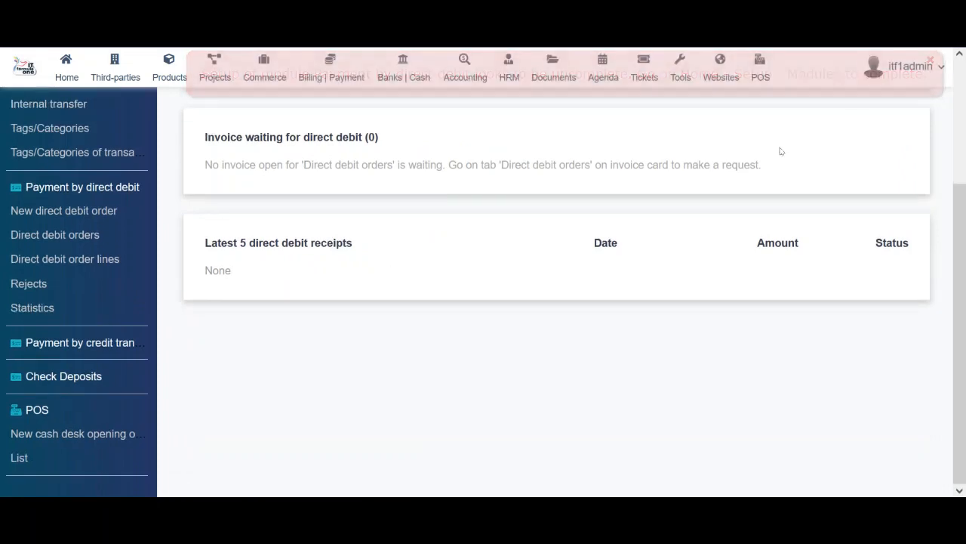
pyautogui.scroll(3, 229, 345)
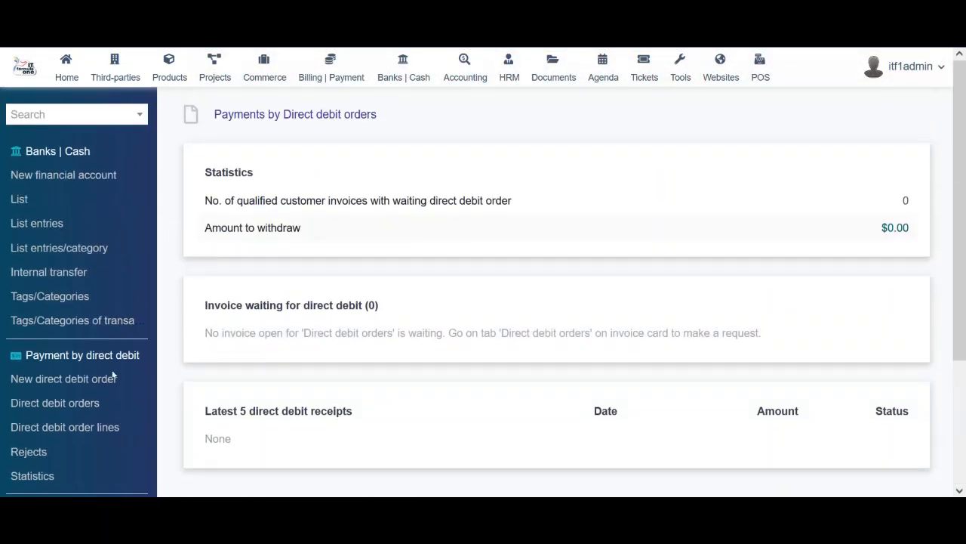
pyautogui.scroll(-2, 68, 413)
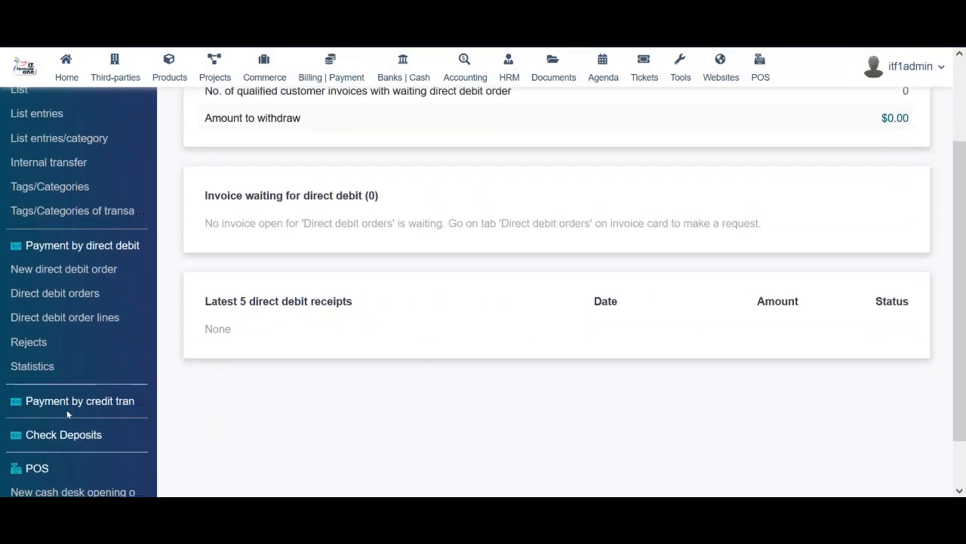
pyautogui.scroll(-1, 66, 409)
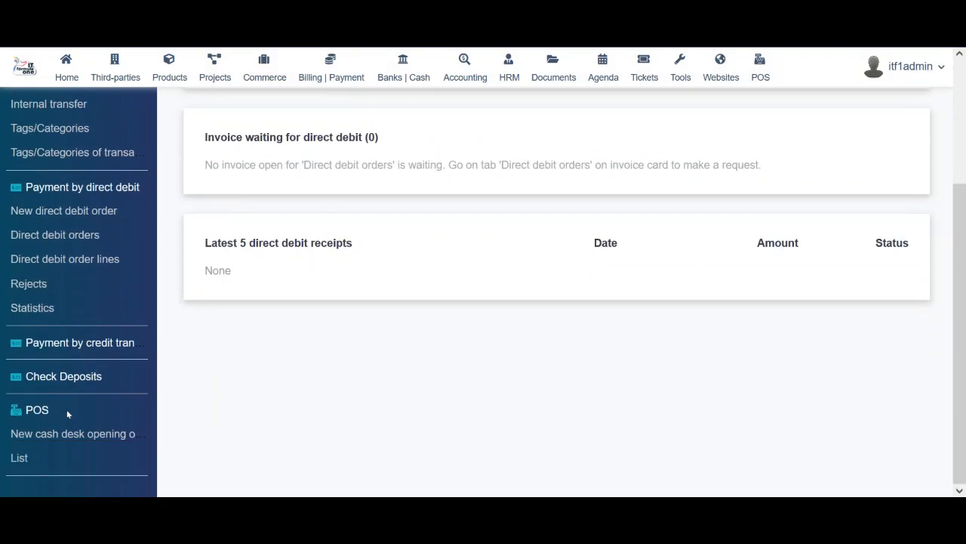
# View the credit transfer payments page and dismiss its incomplete setup warning
pyautogui.click(69, 344)
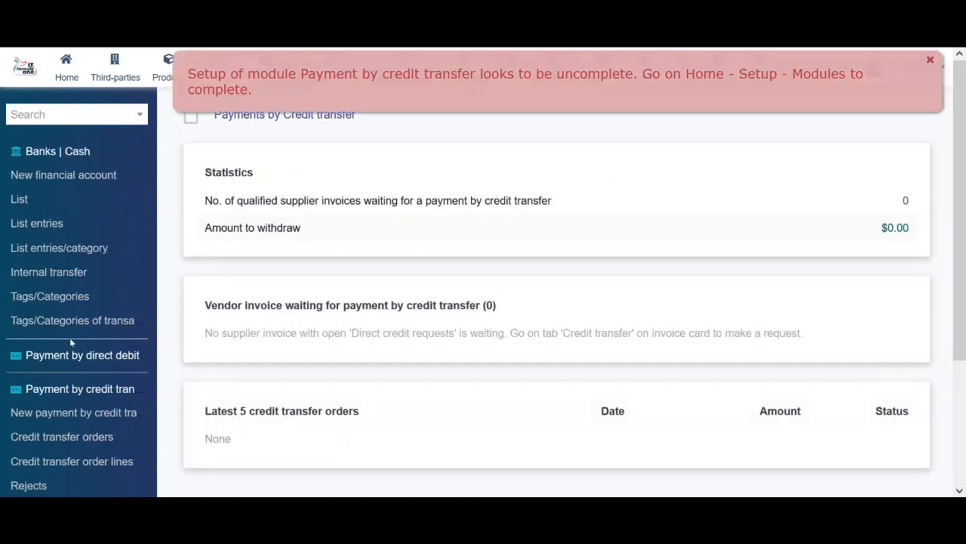
pyautogui.click(933, 61)
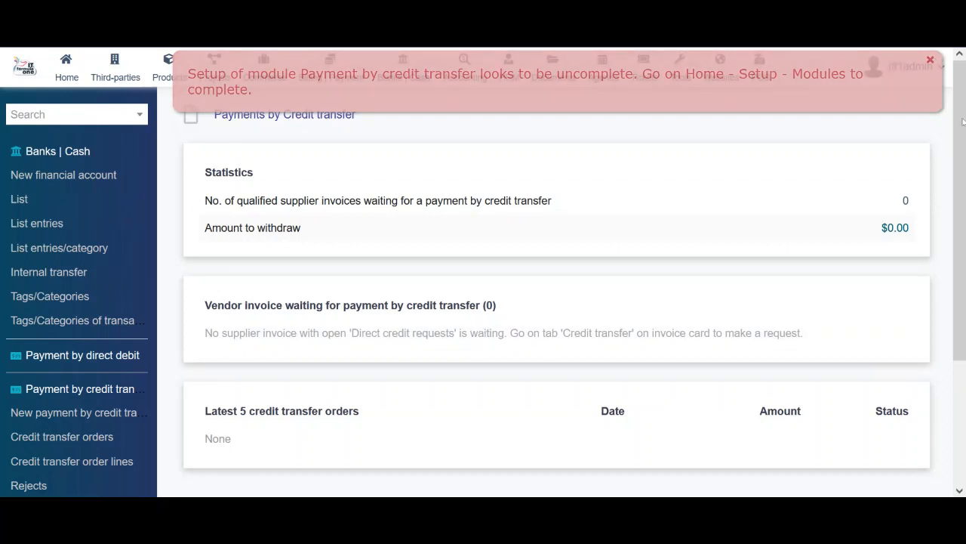
pyautogui.moveTo(964, 186); pyautogui.dragTo(965, 308)
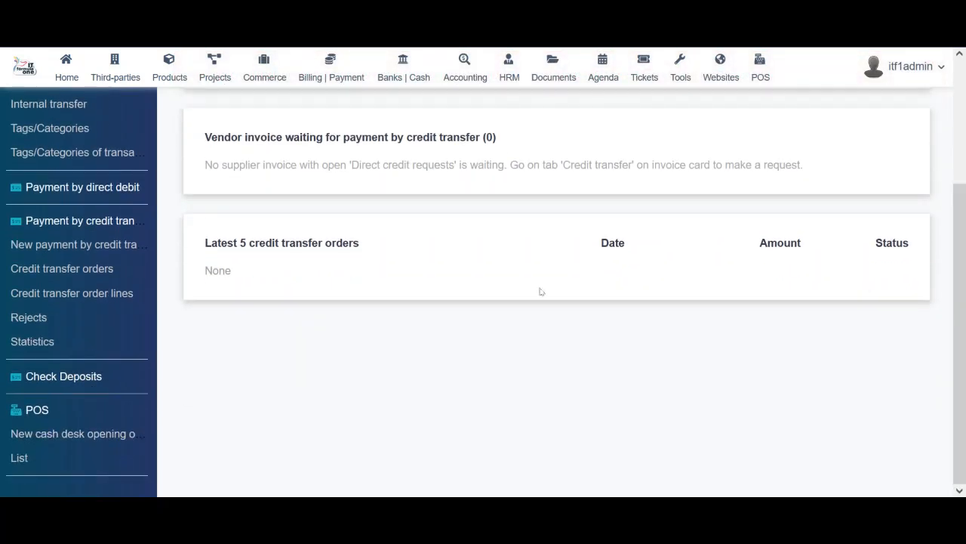
# Review the Check deposits area, showing 0 checks awaiting deposit
pyautogui.click(63, 378)
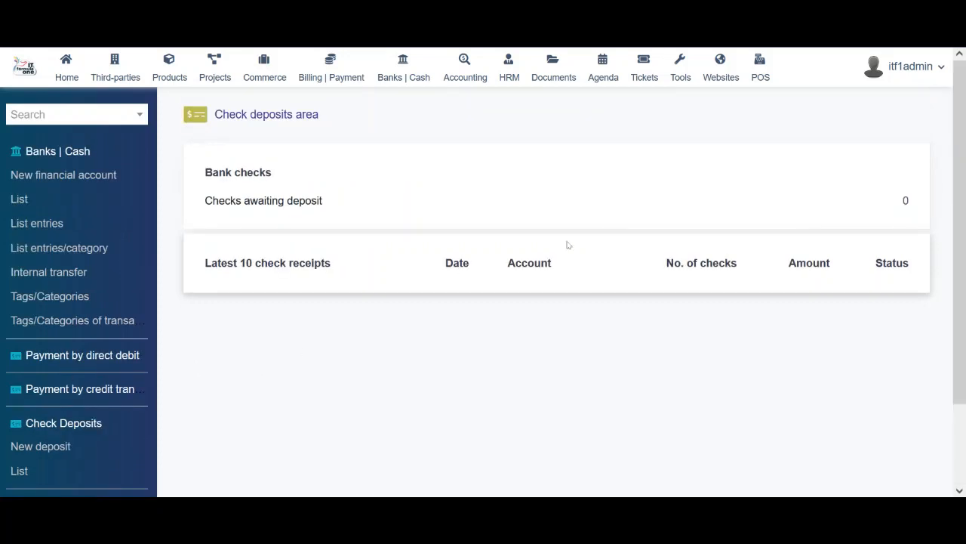
pyautogui.scroll(-2, 450, 305)
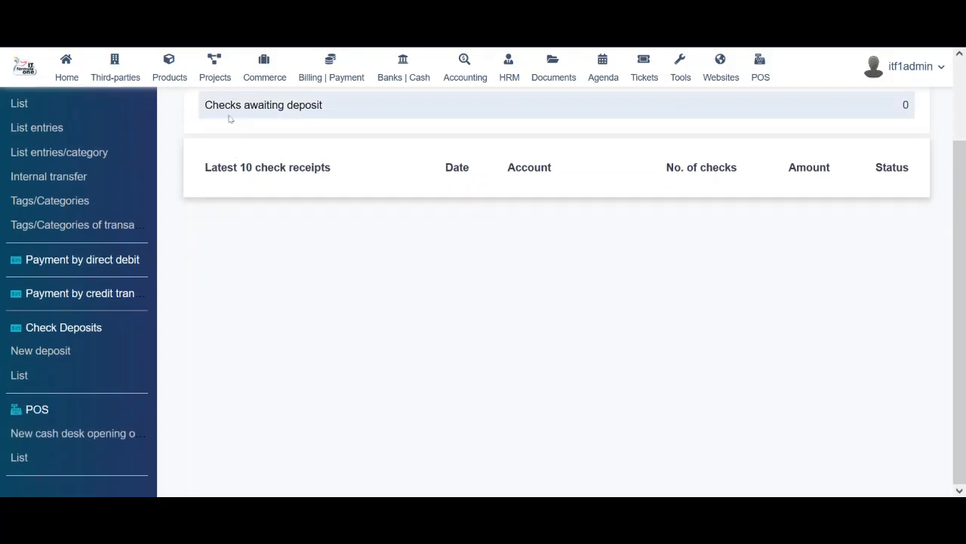
pyautogui.moveTo(230, 113); pyautogui.dragTo(355, 118)
pyautogui.click(362, 288)
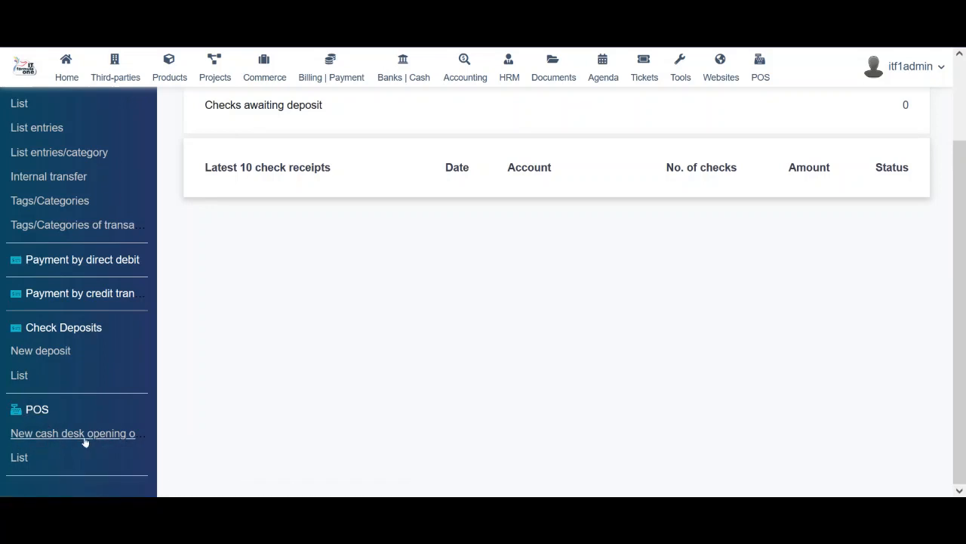
# From the POS list, open draft cash desk control ref 1 for takepos terminal 1 ($2,500.00 initial cash)
pyautogui.click(18, 458)
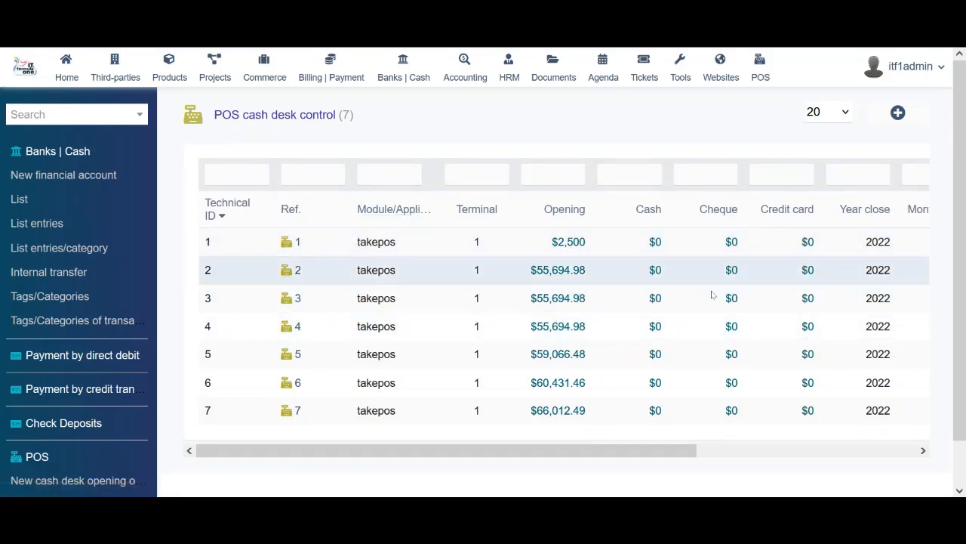
pyautogui.moveTo(578, 454); pyautogui.dragTo(800, 432)
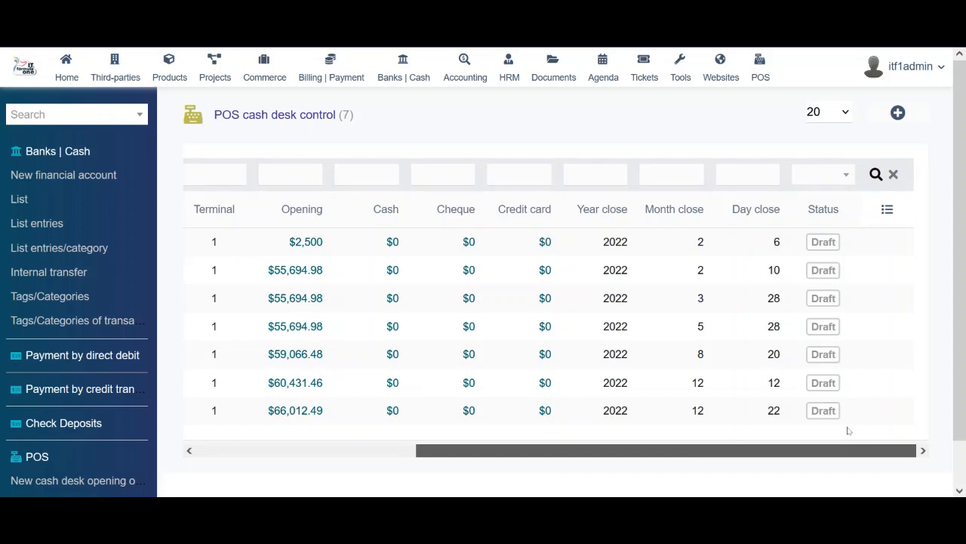
pyautogui.hscroll(-5, 755, 411)
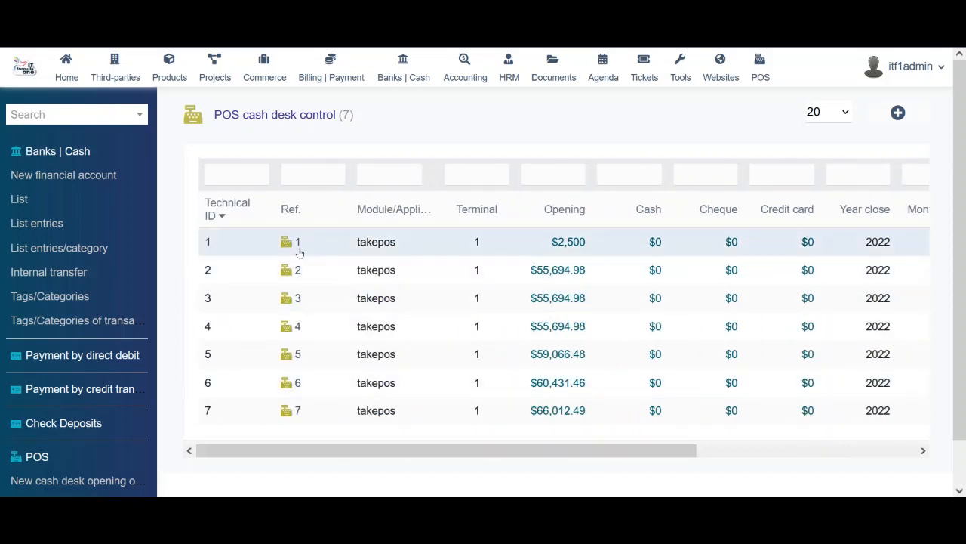
pyautogui.click(287, 248)
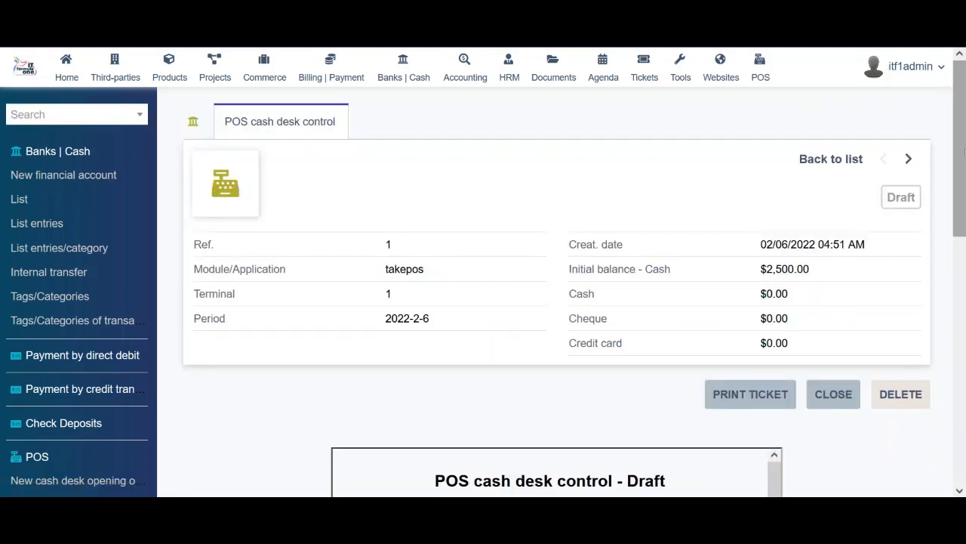
pyautogui.moveTo(960, 140); pyautogui.dragTo(960, 113)
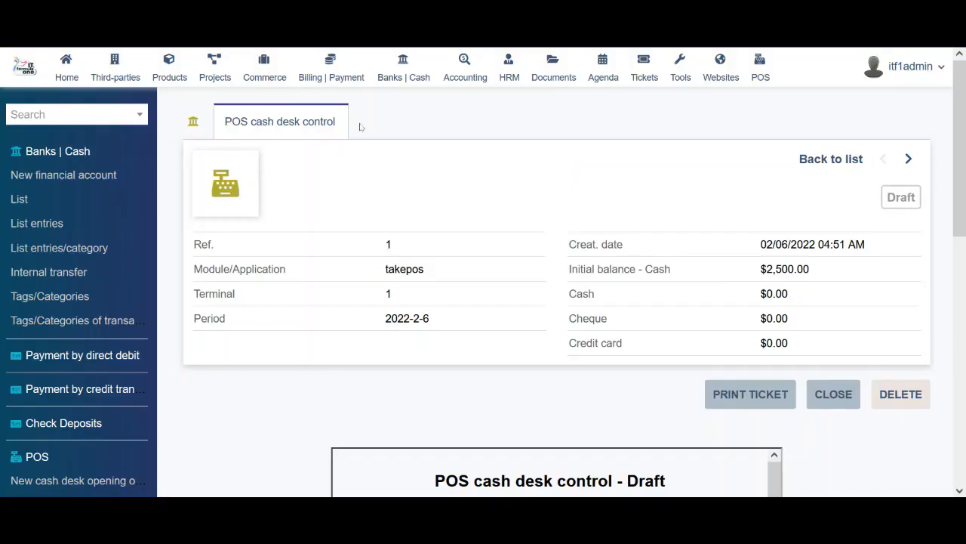
# Scroll the 2020–2023 income and expenses report in Accounting Reporting, with 2022 income 21,226.47
pyautogui.click(465, 76)
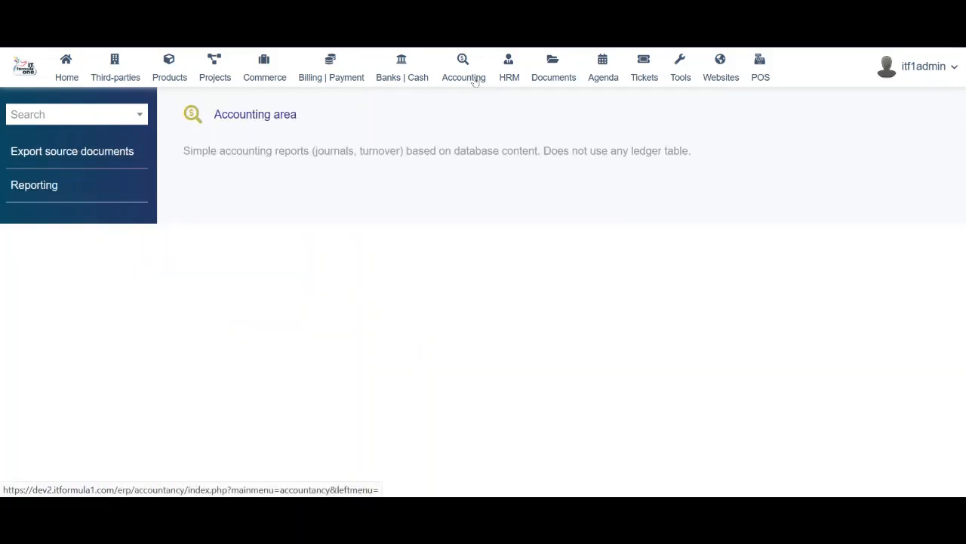
pyautogui.click(19, 190)
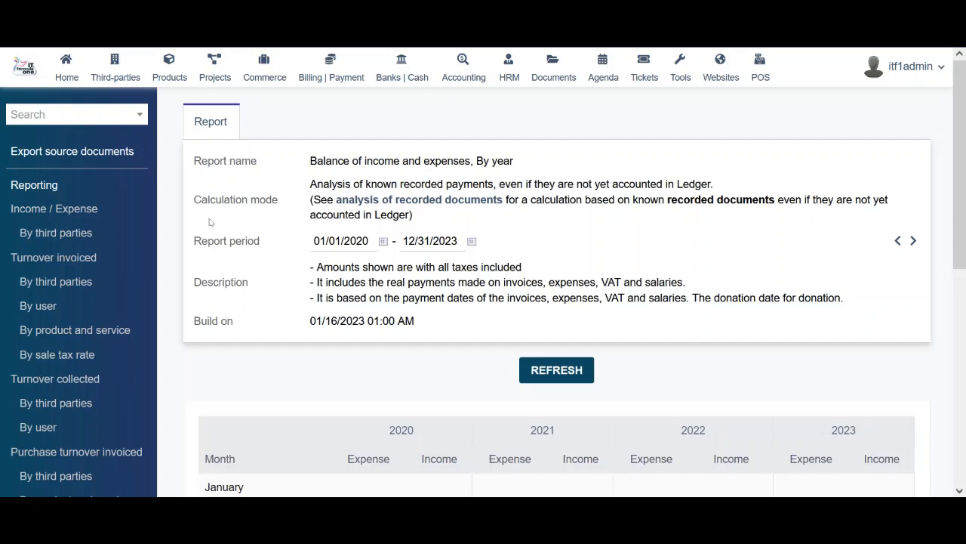
pyautogui.scroll(-5, 399, 363)
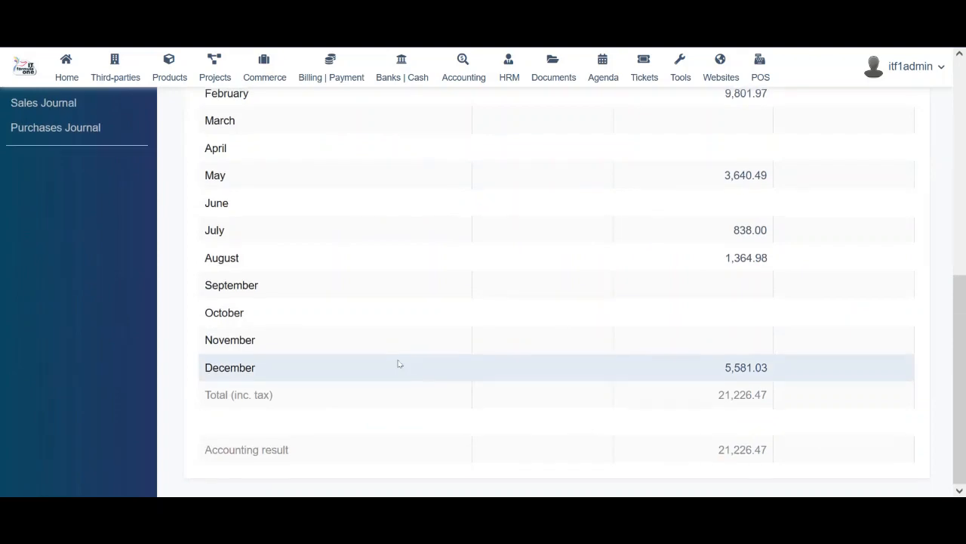
pyautogui.scroll(5, 399, 363)
pyautogui.scroll(-5, 399, 363)
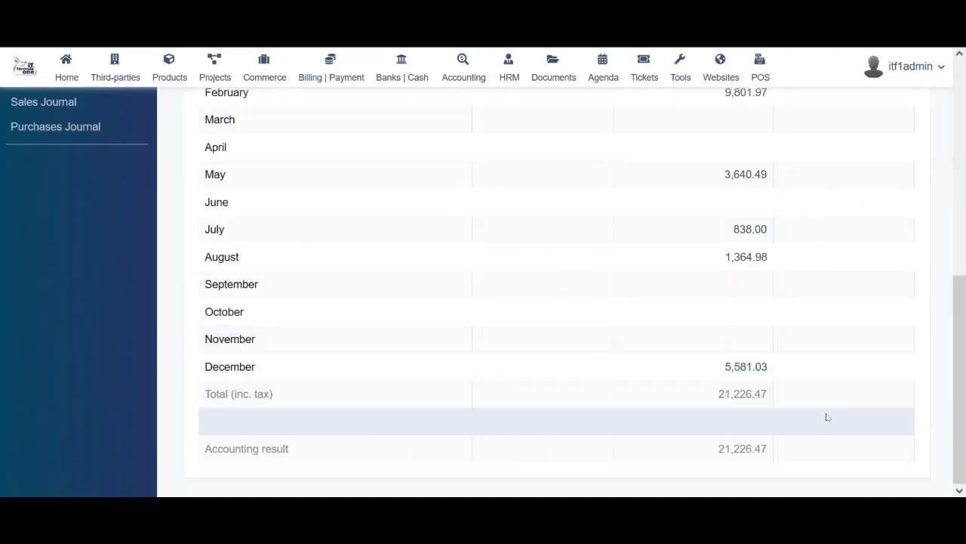
pyautogui.moveTo(960, 378)
pyautogui.mouseDown()
pyautogui.moveTo(963, 221)
pyautogui.moveTo(964, 376)
pyautogui.mouseUp()
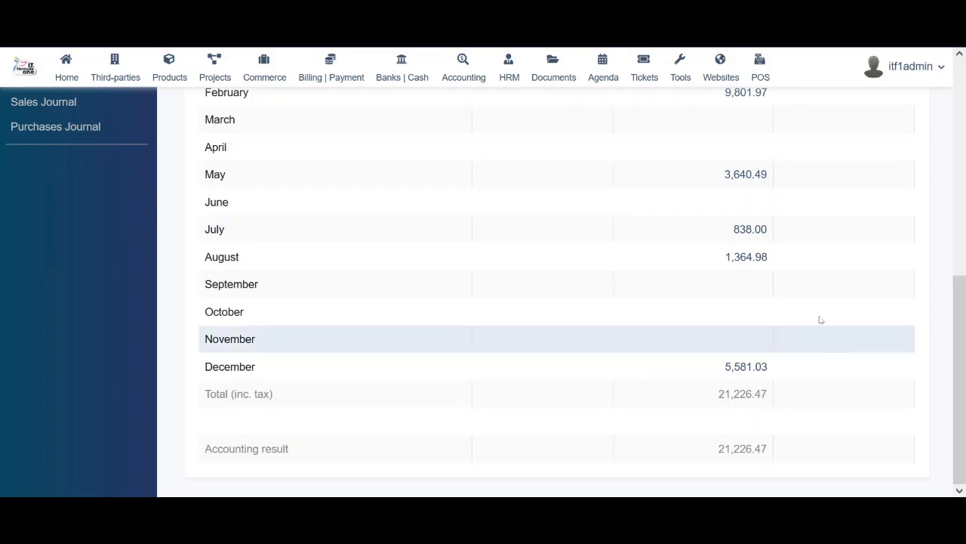
pyautogui.moveTo(961, 312); pyautogui.dragTo(964, 100)
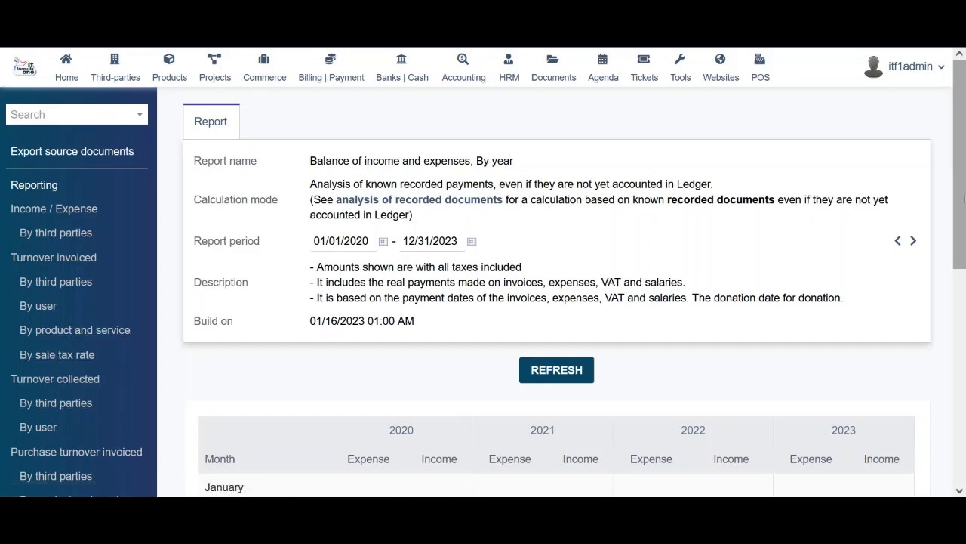
pyautogui.moveTo(960, 201); pyautogui.dragTo(964, 262)
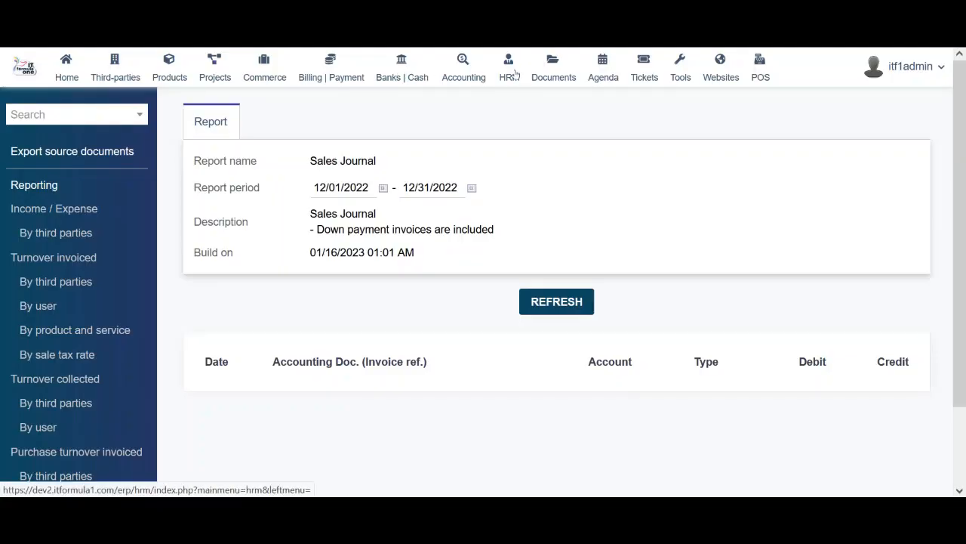
# In HRM, look at the expense reports, then open the empty 2023 Week 03 time-spent page
pyautogui.click(508, 72)
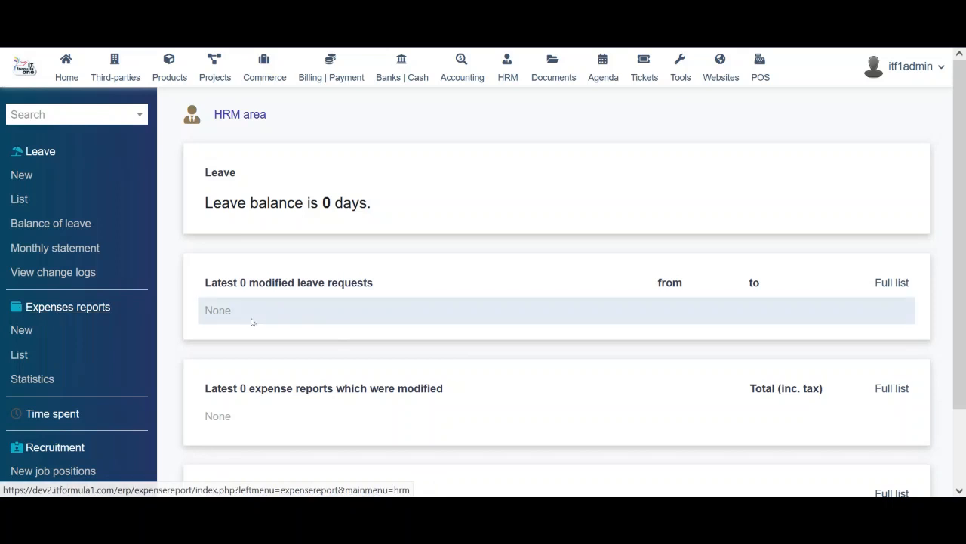
pyautogui.click(18, 355)
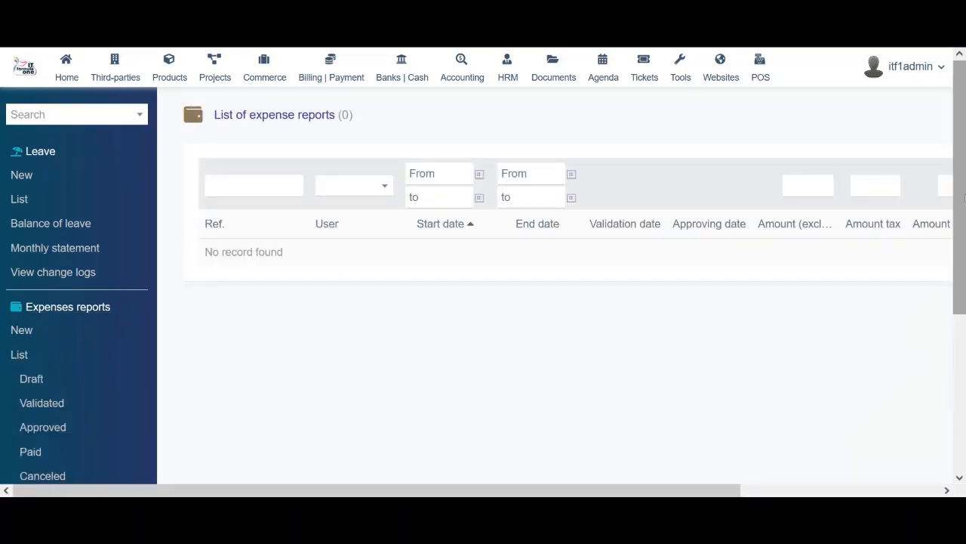
pyautogui.moveTo(965, 196); pyautogui.dragTo(965, 374)
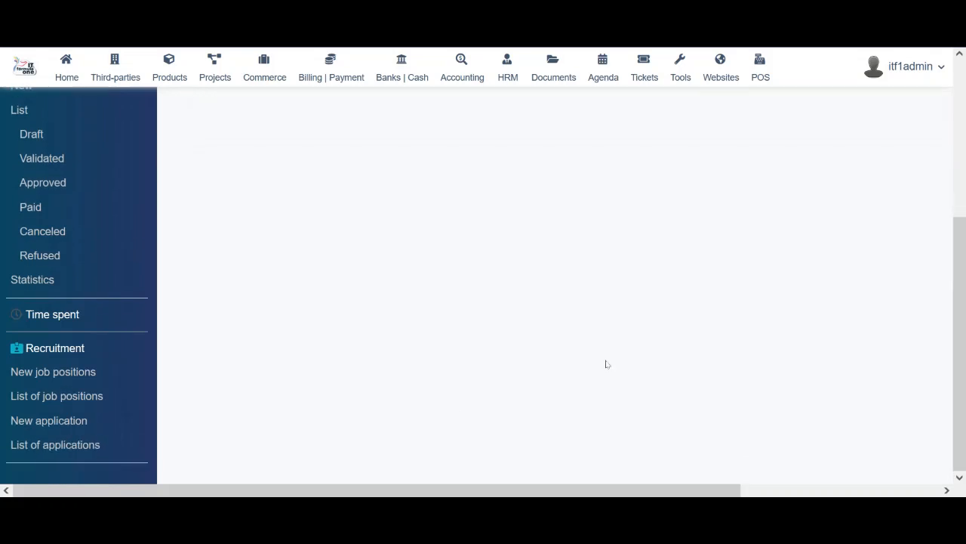
pyautogui.click(64, 317)
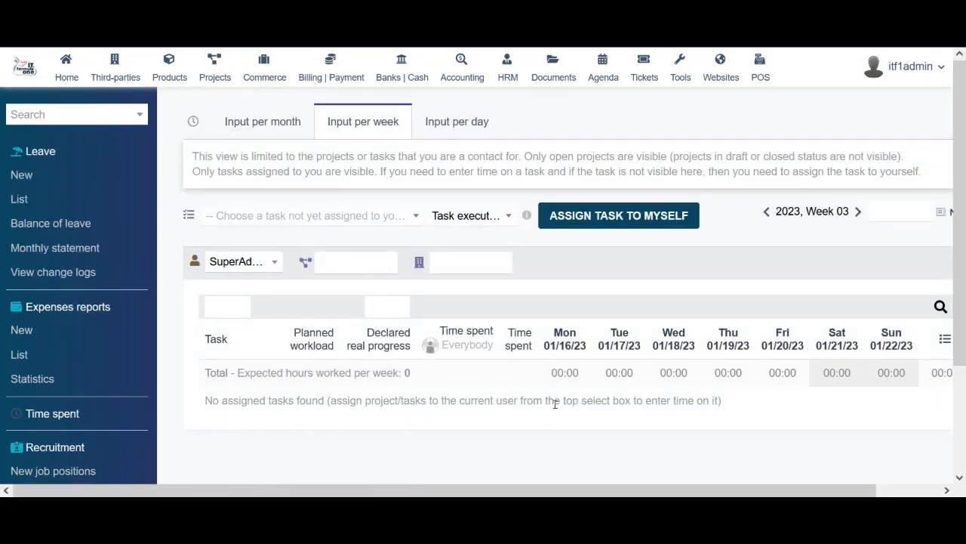
pyautogui.scroll(-2, 948, 211)
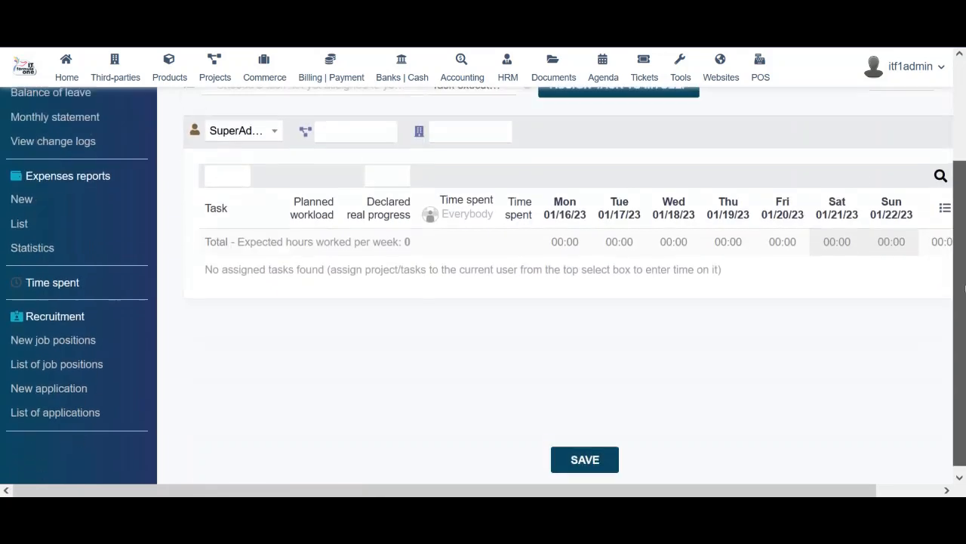
# Open a new job position form and move to the expected employees field, kept at 1
pyautogui.click(57, 337)
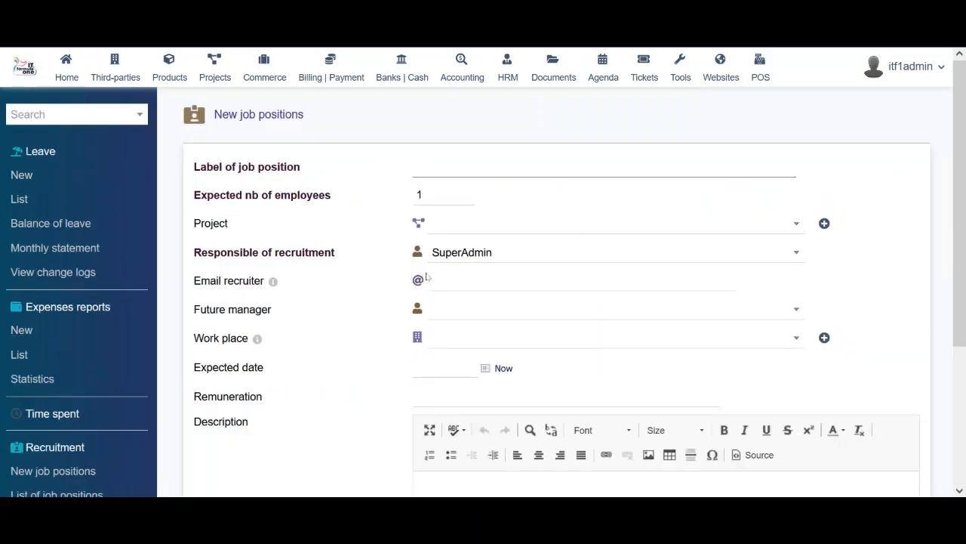
pyautogui.moveTo(960, 247)
pyautogui.mouseDown()
pyautogui.moveTo(965, 385)
pyautogui.moveTo(963, 248)
pyautogui.moveTo(962, 259)
pyautogui.mouseUp()
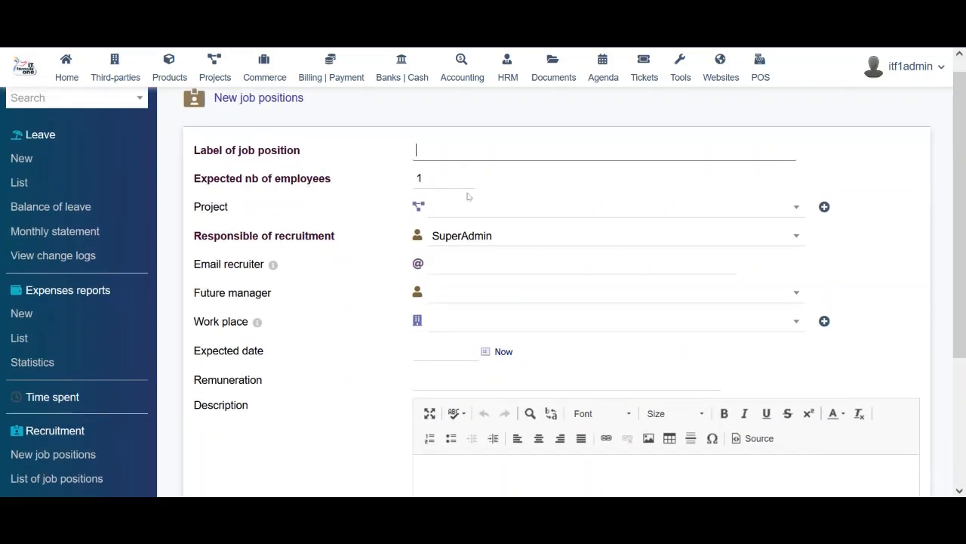
pyautogui.press('Tab')
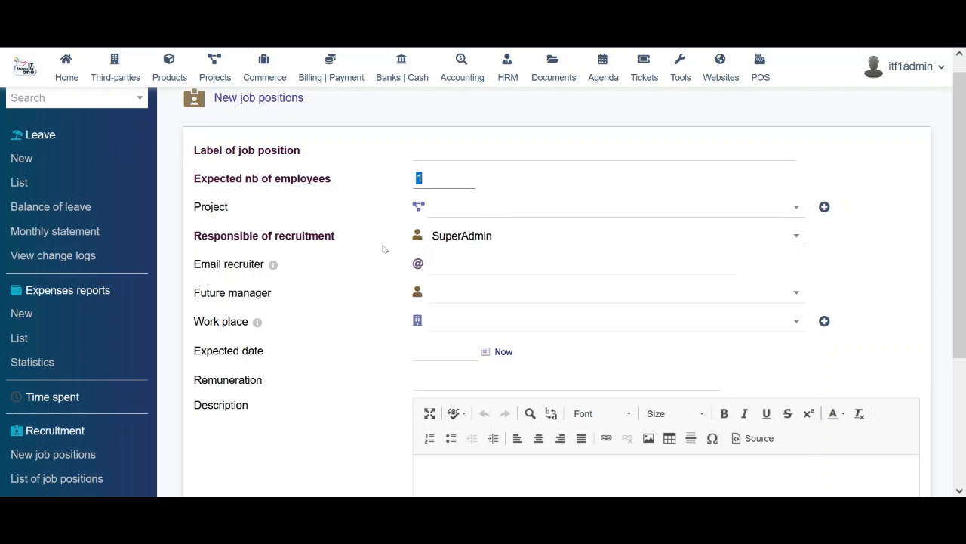
# Check the responsible-of-recruitment choices and keep SuperAdmin selected
pyautogui.click(519, 236)
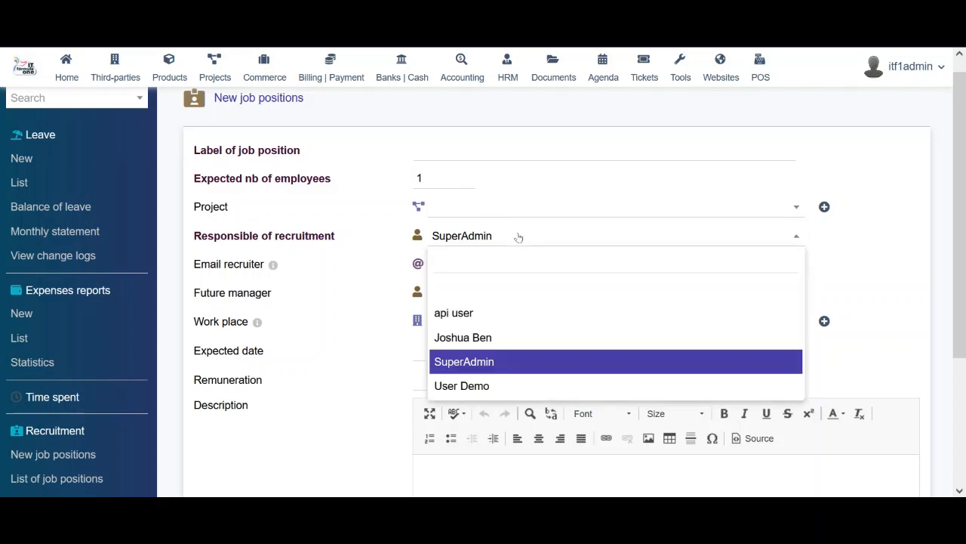
pyautogui.click(519, 236)
pyautogui.click(498, 269)
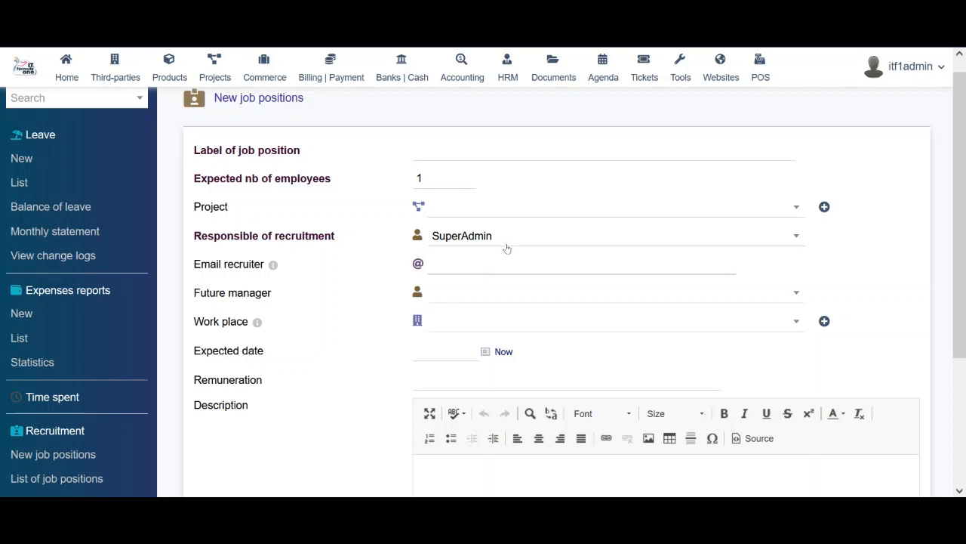
pyautogui.click(506, 237)
pyautogui.doubleClick(306, 236)
pyautogui.click(370, 235)
pyautogui.click(545, 268)
pyautogui.moveTo(275, 266)
# Leave future manager, work place and expected date empty, then review the rest of the form
pyautogui.click(476, 302)
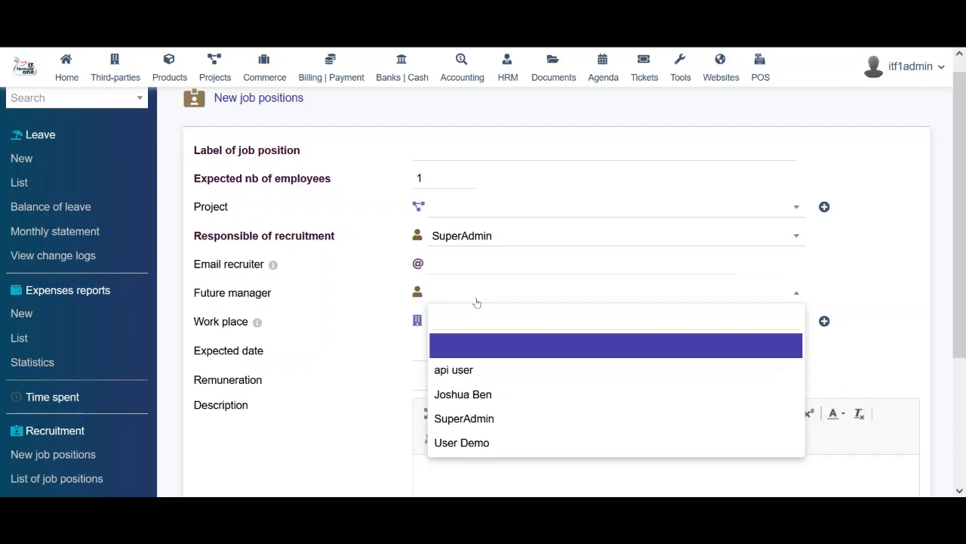
pyautogui.click(476, 303)
pyautogui.click(478, 325)
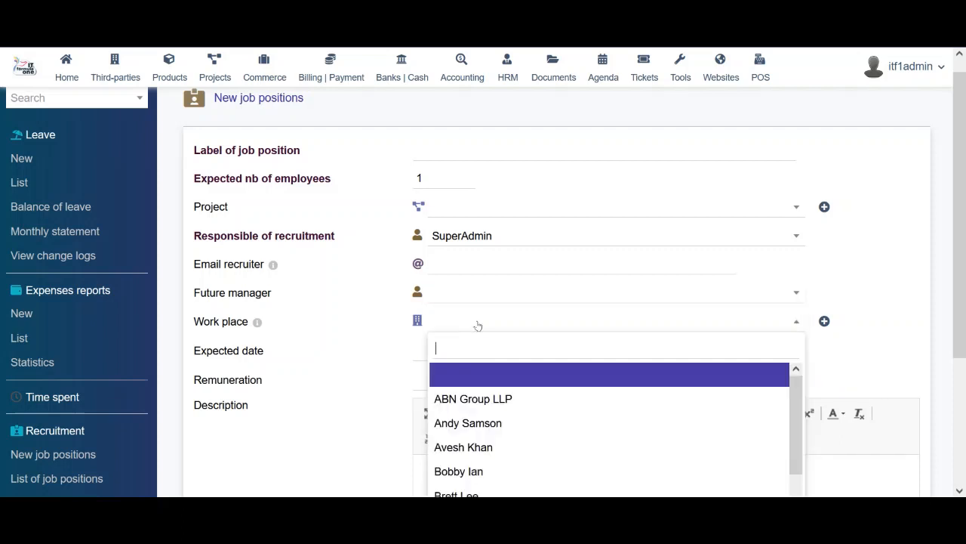
pyautogui.click(362, 369)
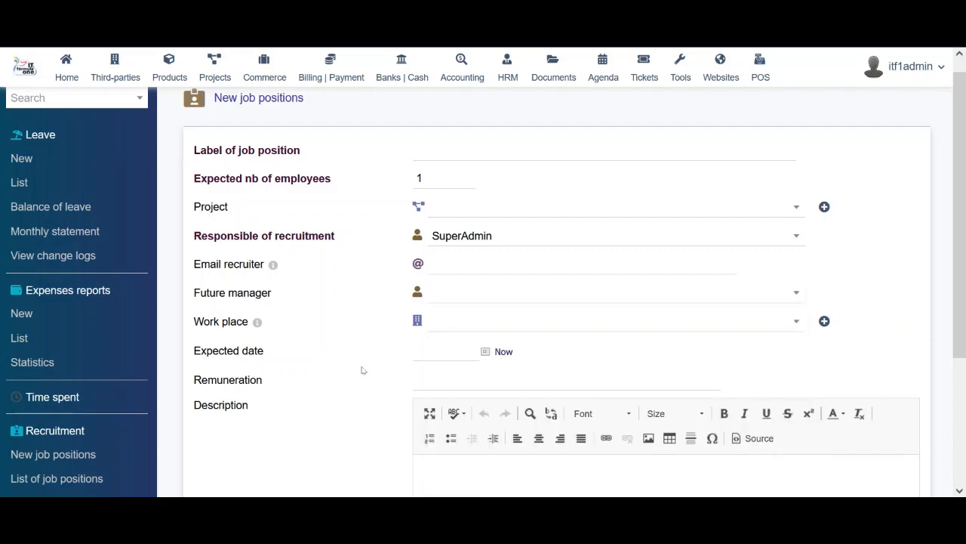
pyautogui.click(475, 354)
pyautogui.click(318, 382)
pyautogui.scroll(-3, 964, 163)
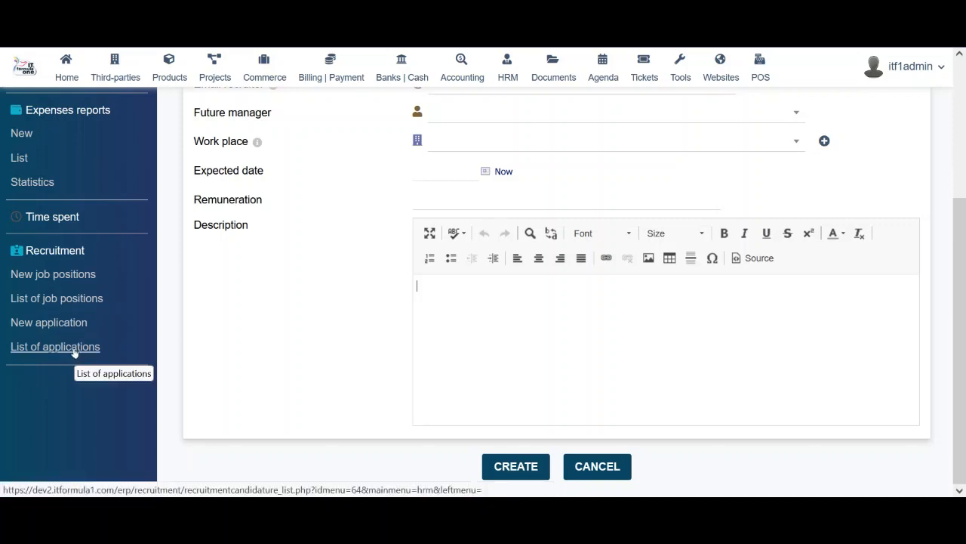
pyautogui.scroll(3, 370, 249)
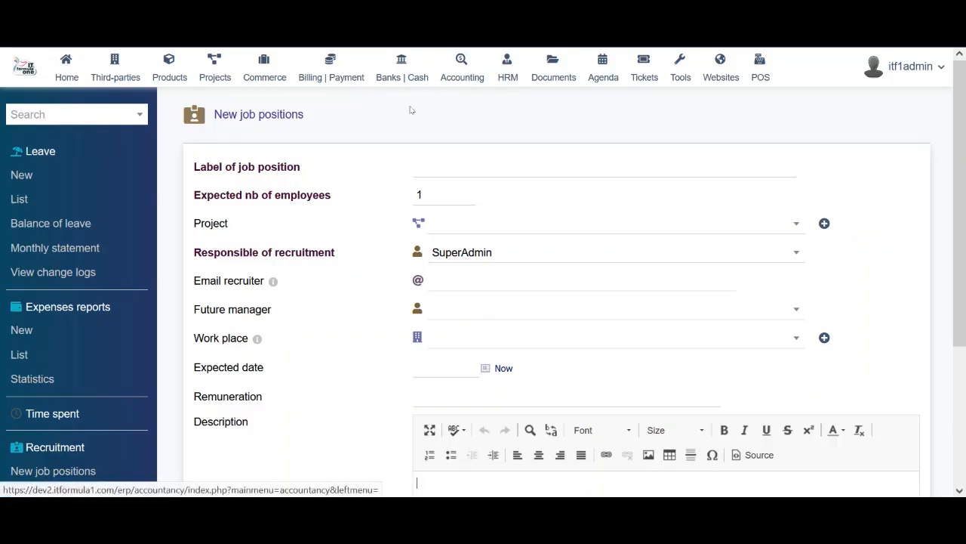
# Show the Documents area's automatic tree of module directories such as Bank account and Contracts
pyautogui.click(552, 78)
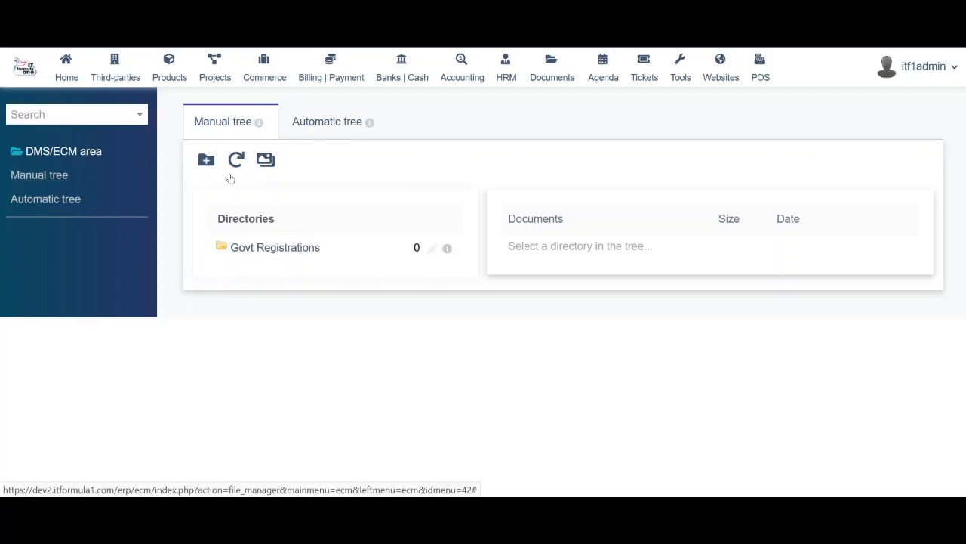
pyautogui.click(80, 199)
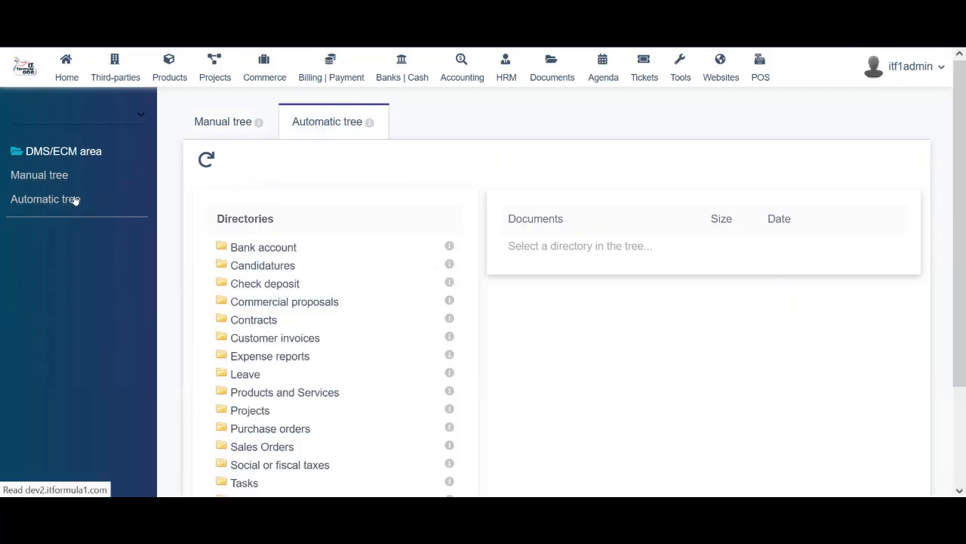
pyautogui.scroll(-2, 536, 295)
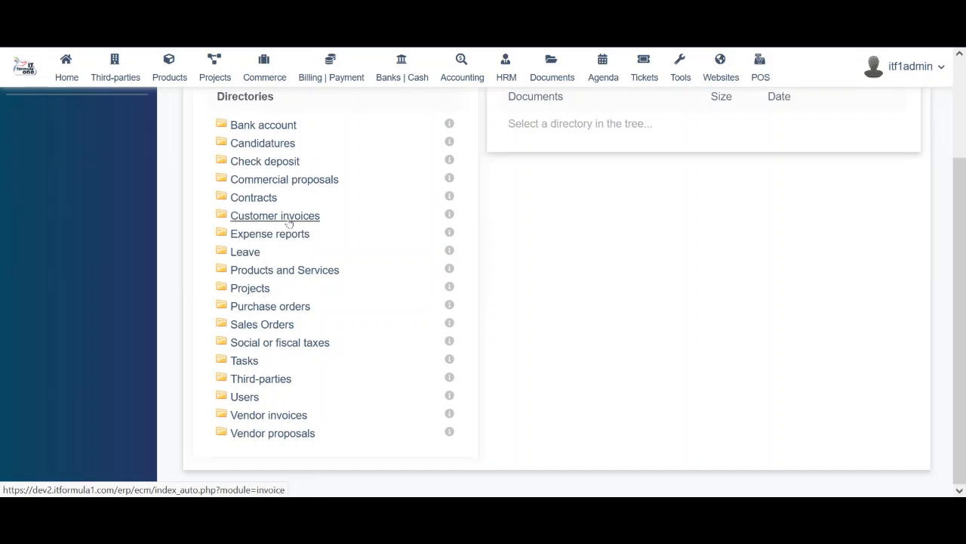
pyautogui.scroll(2, 651, 318)
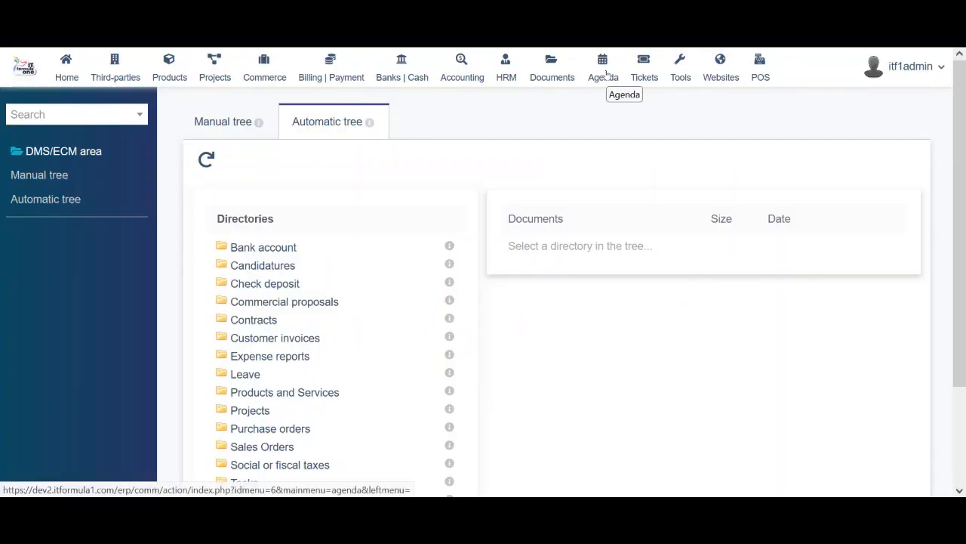
# Open the Agenda, preview its event cards, and switch to the January 2023 month view
pyautogui.click(606, 72)
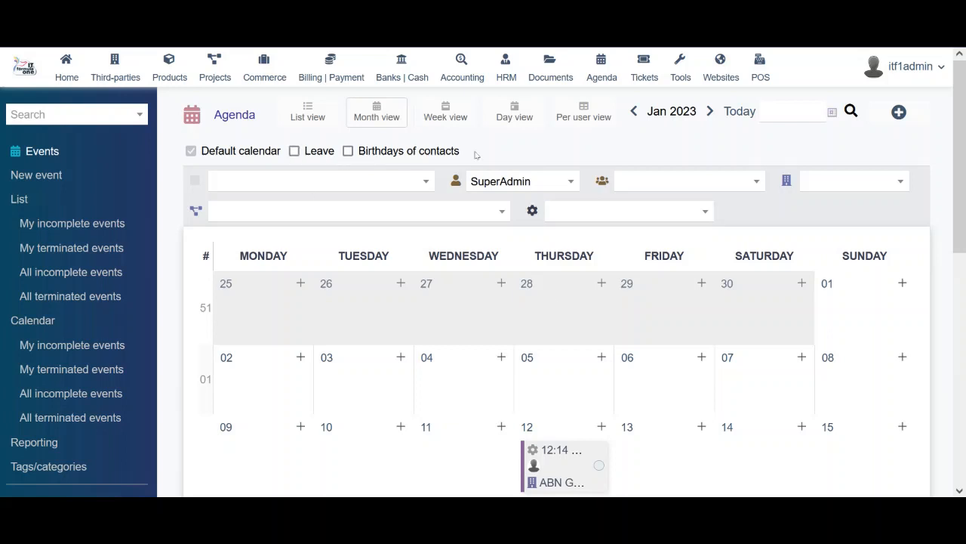
pyautogui.scroll(-3, 656, 203)
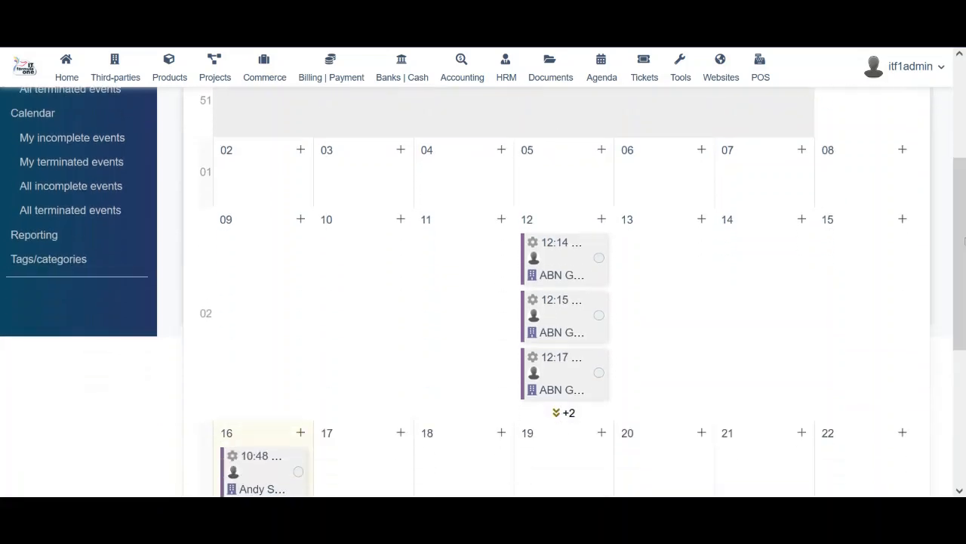
pyautogui.moveTo(560, 247)
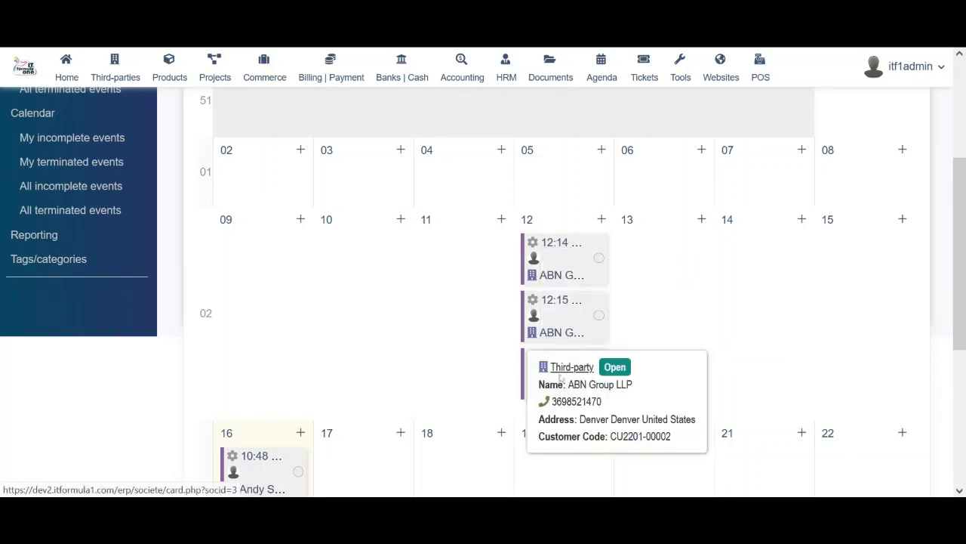
pyautogui.moveTo(586, 368)
pyautogui.scroll(-3, 964, 350)
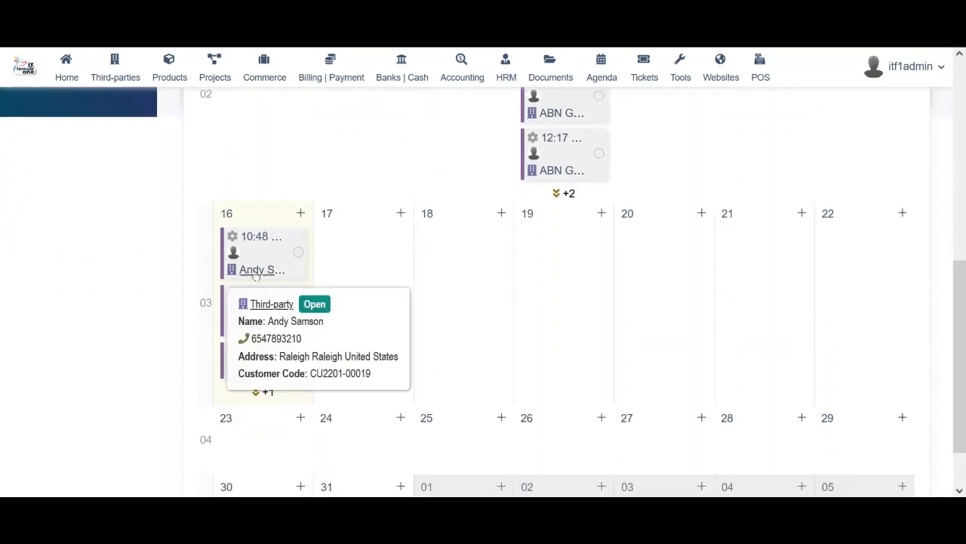
pyautogui.moveTo(256, 325)
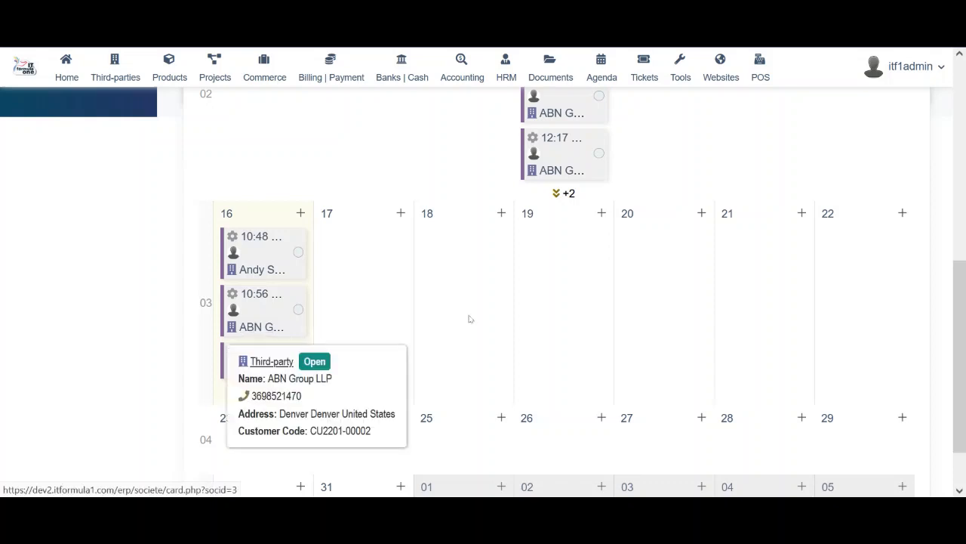
pyautogui.moveTo(964, 369); pyautogui.dragTo(964, 107)
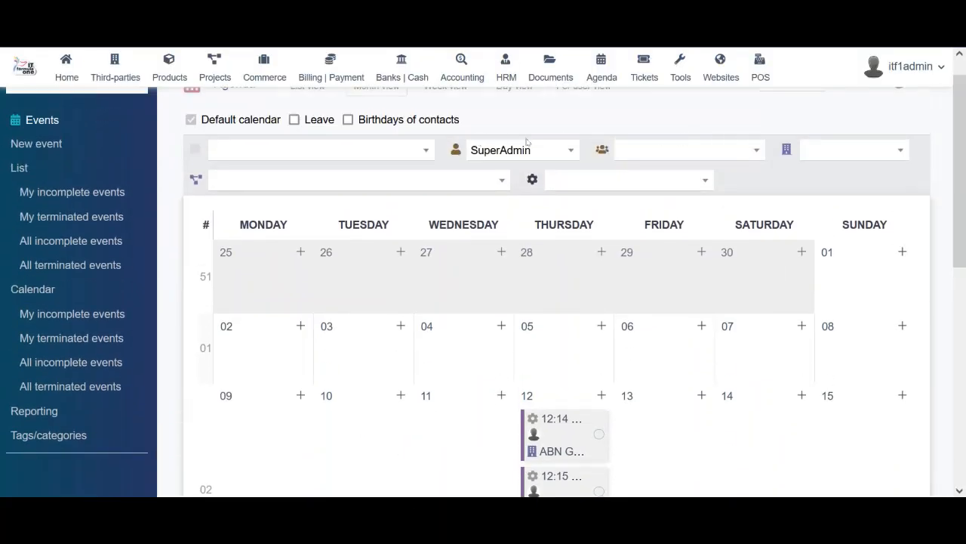
pyautogui.scroll(1, 527, 142)
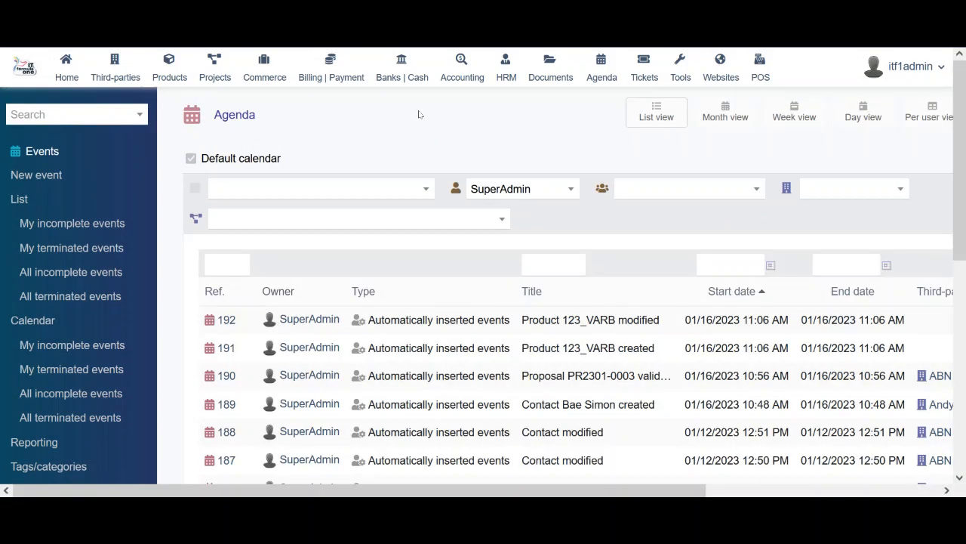
pyautogui.click(727, 116)
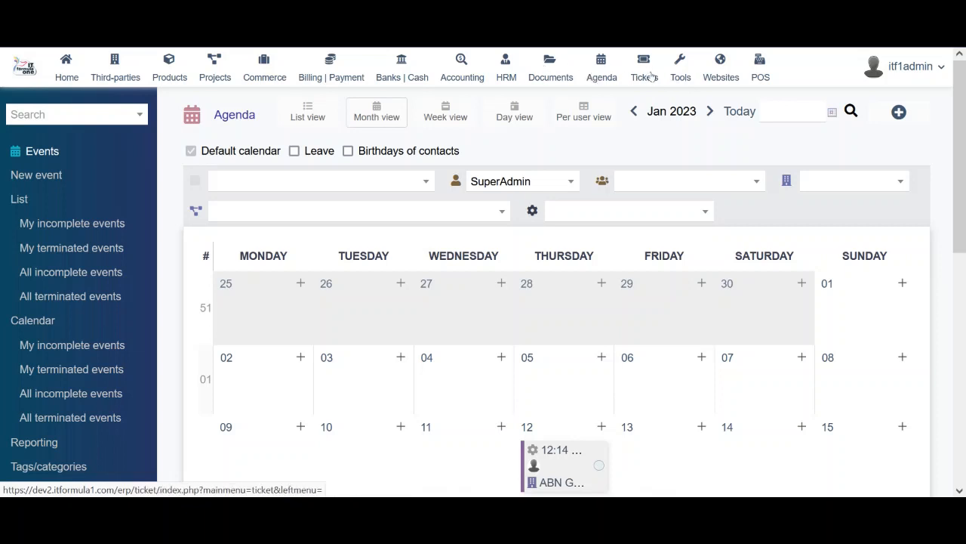
# Open the Tickets area and show its ticket list, which has 0 tickets
pyautogui.click(652, 76)
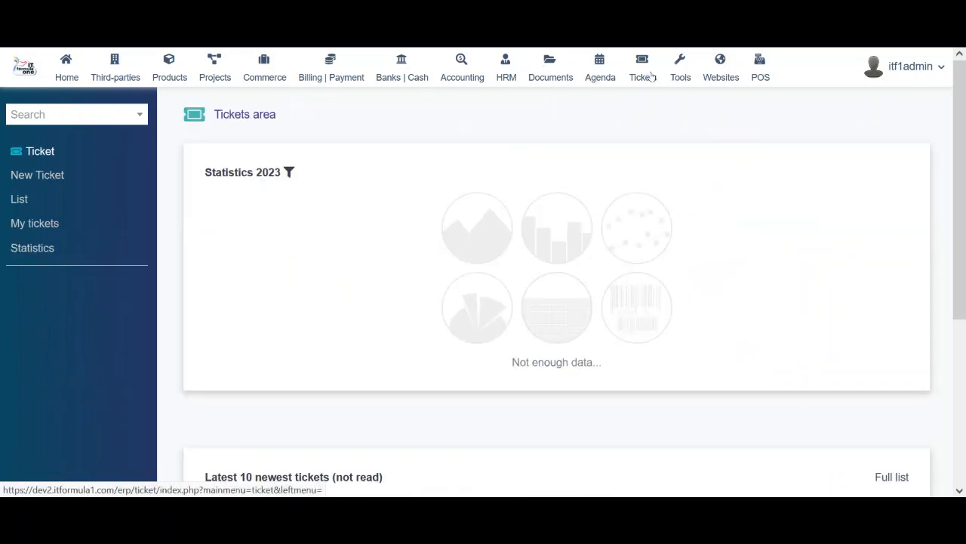
pyautogui.scroll(-3, 580, 332)
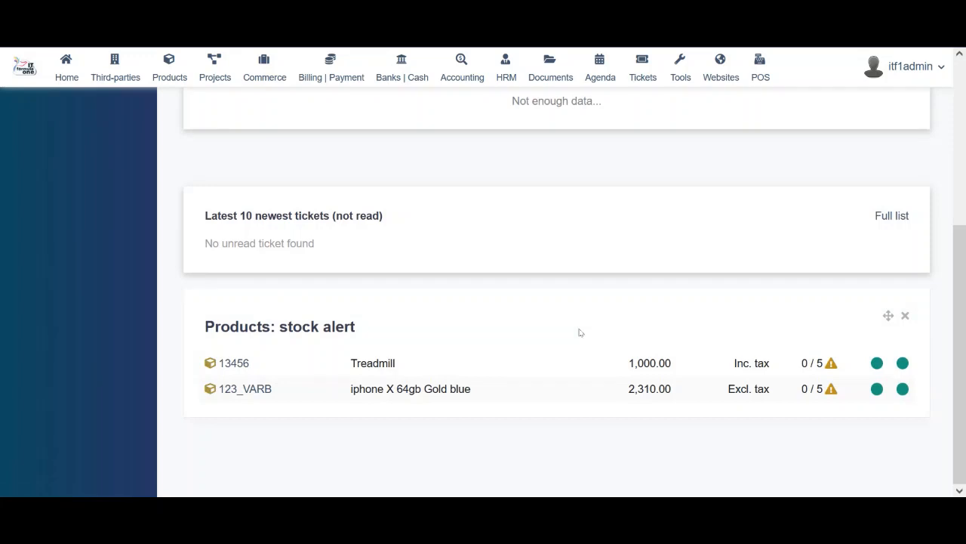
pyautogui.scroll(3, 580, 332)
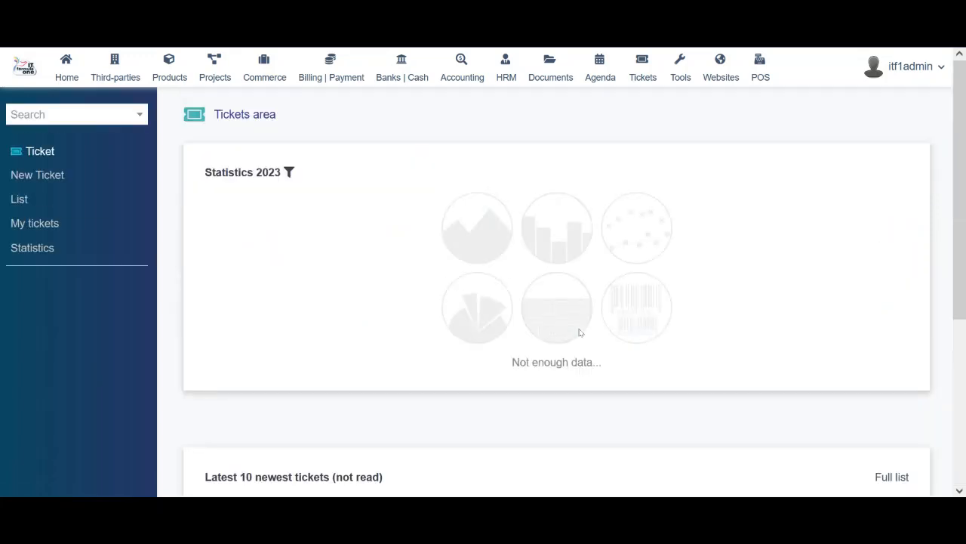
pyautogui.click(19, 199)
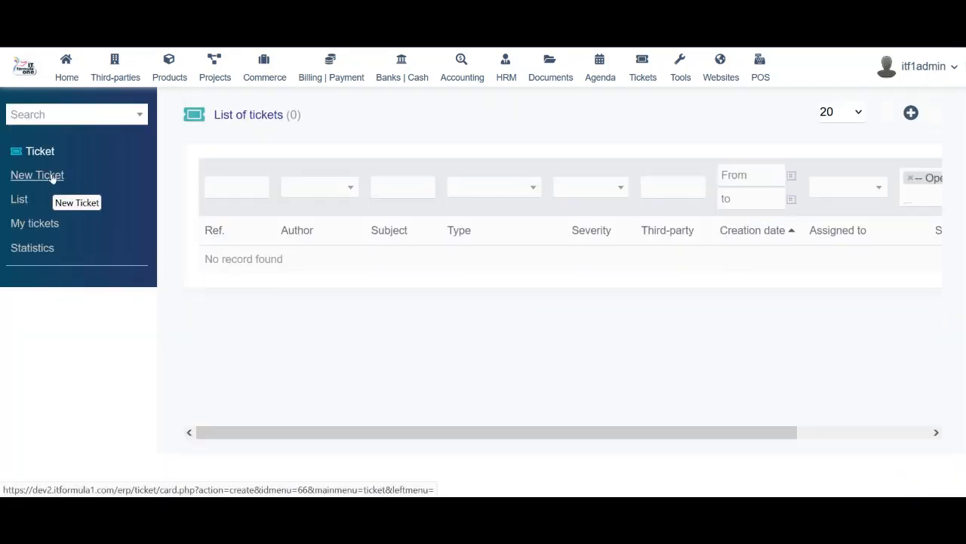
pyautogui.click(52, 182)
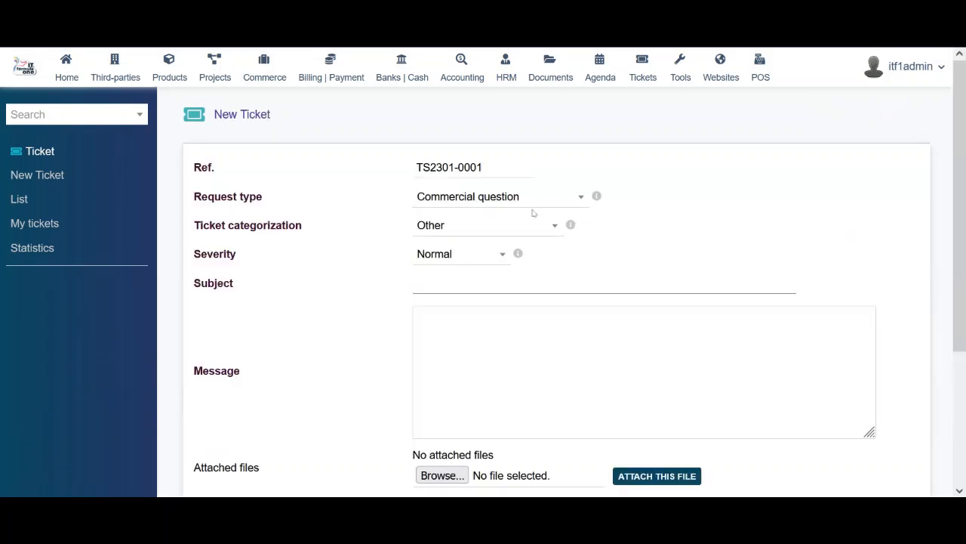
pyautogui.scroll(-3, 485, 298)
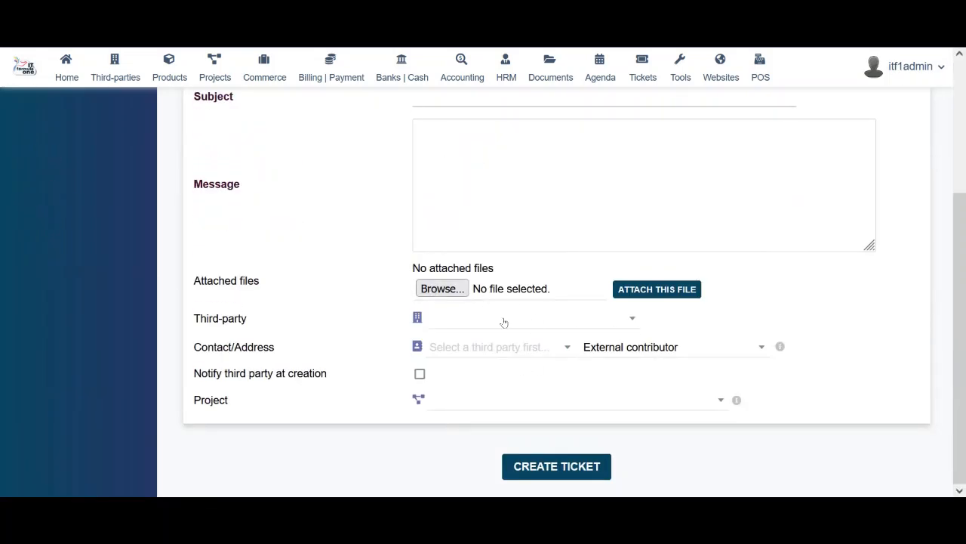
pyautogui.click(504, 320)
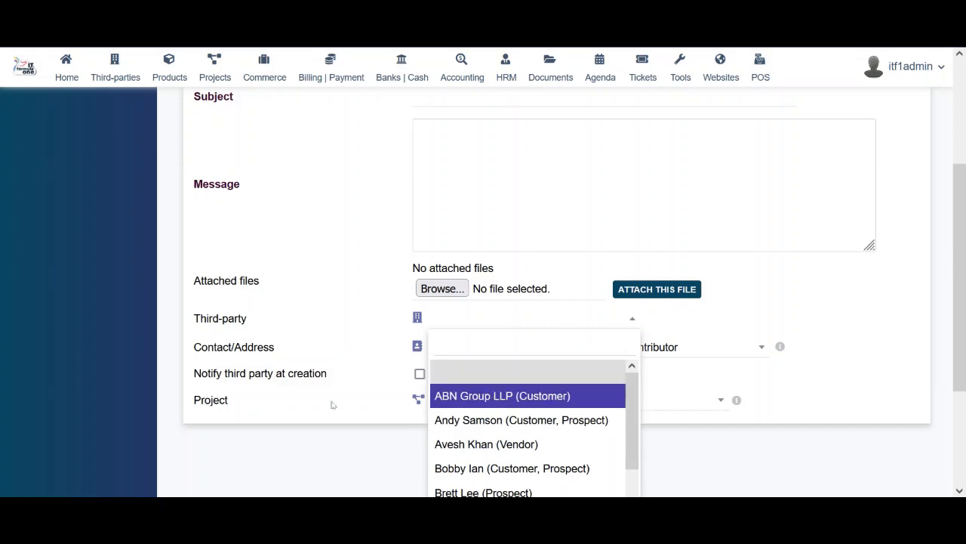
pyautogui.click(354, 375)
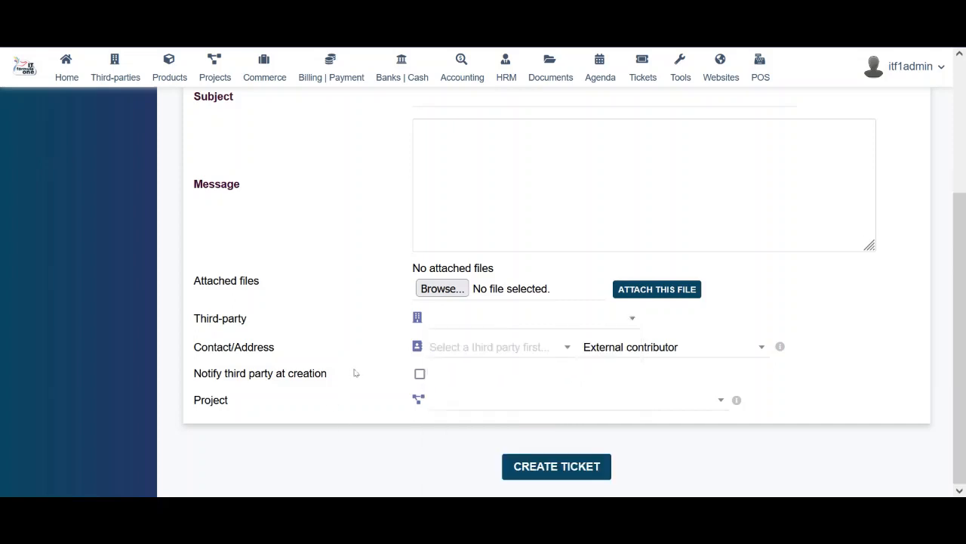
pyautogui.click(500, 355)
pyautogui.click(703, 351)
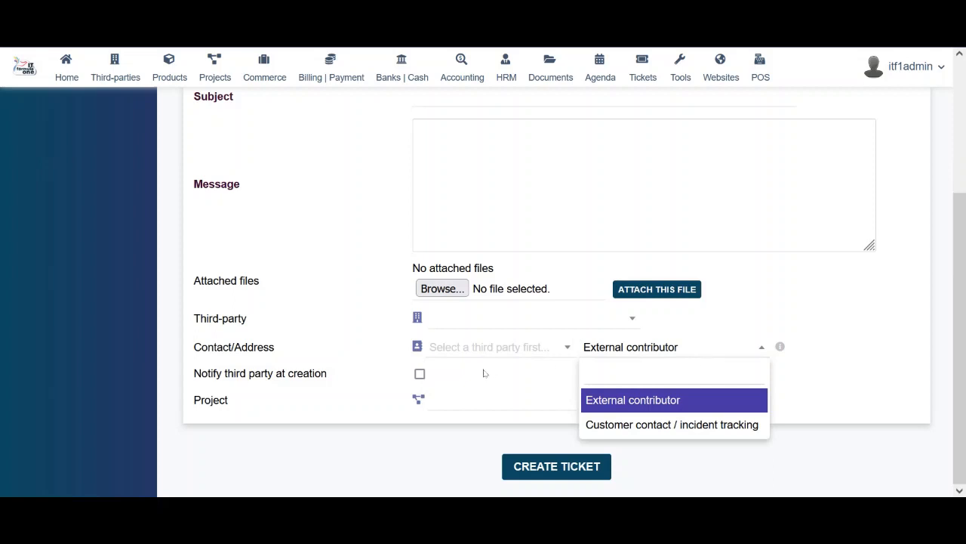
pyautogui.click(348, 375)
pyautogui.click(469, 406)
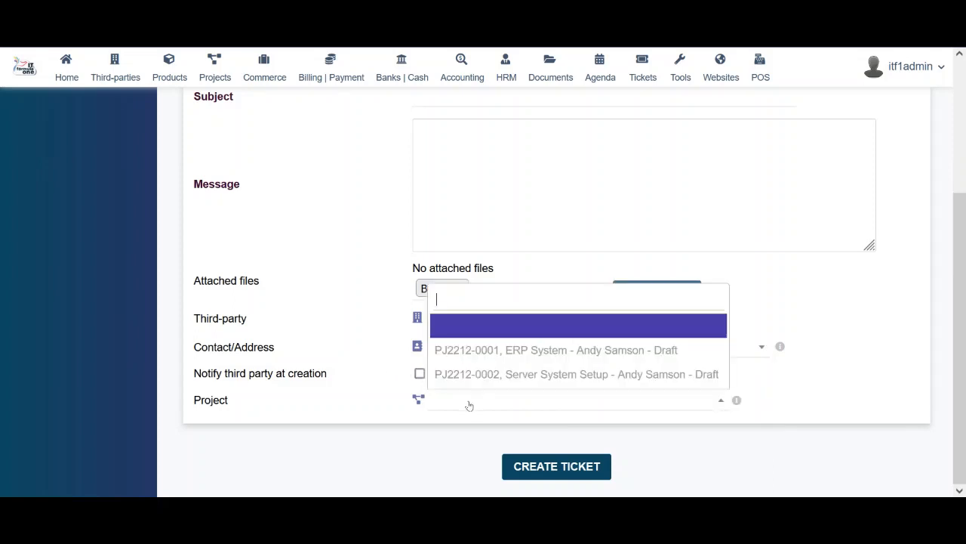
pyautogui.click(469, 406)
pyautogui.scroll(3, 346, 305)
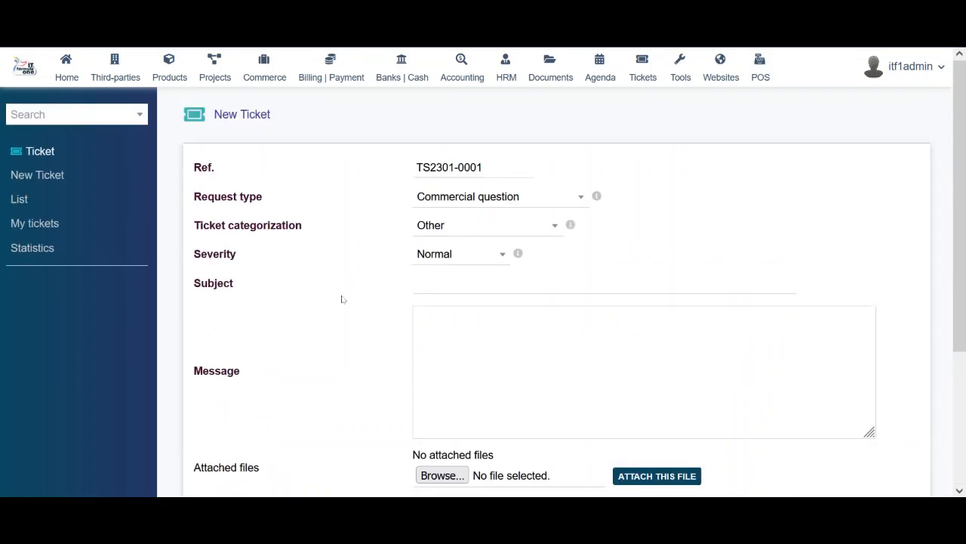
pyautogui.click(438, 257)
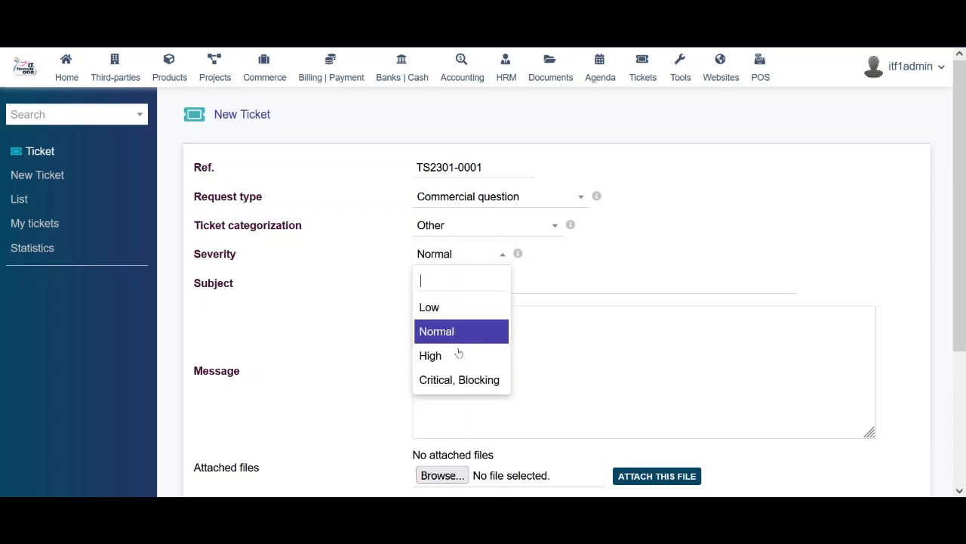
pyautogui.click(587, 254)
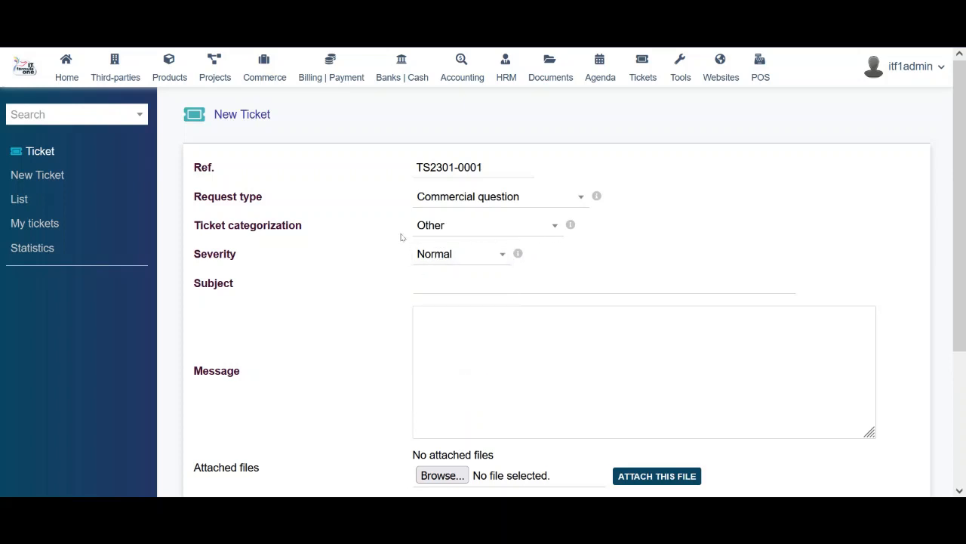
pyautogui.click(451, 226)
pyautogui.click(327, 220)
pyautogui.scroll(-3, 336, 253)
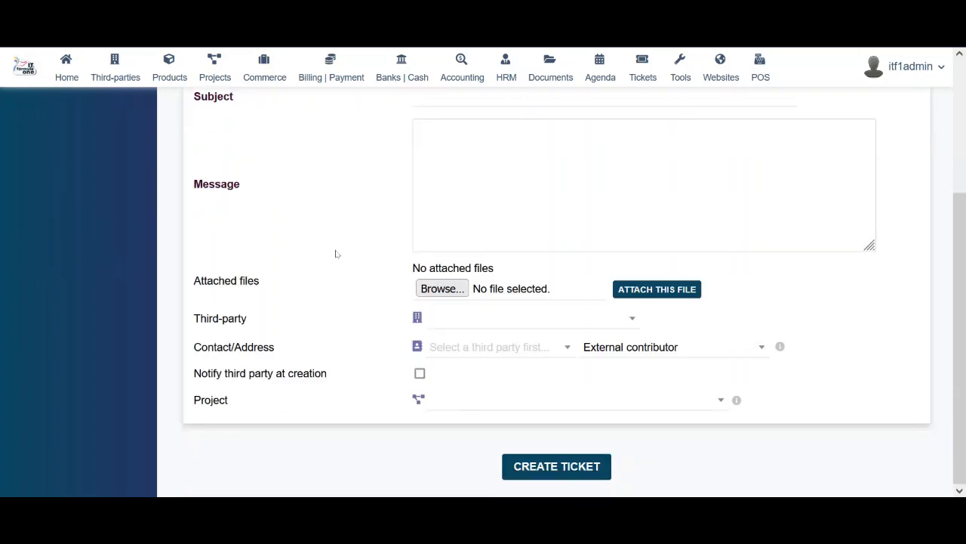
pyautogui.scroll(3, 336, 254)
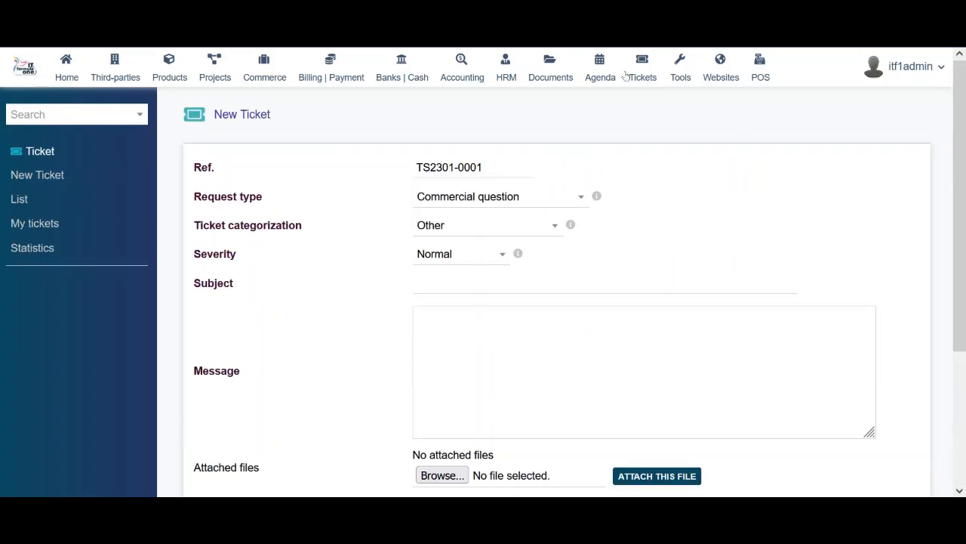
# Open the Email templates setup from Tools via the EMailings list
pyautogui.click(682, 76)
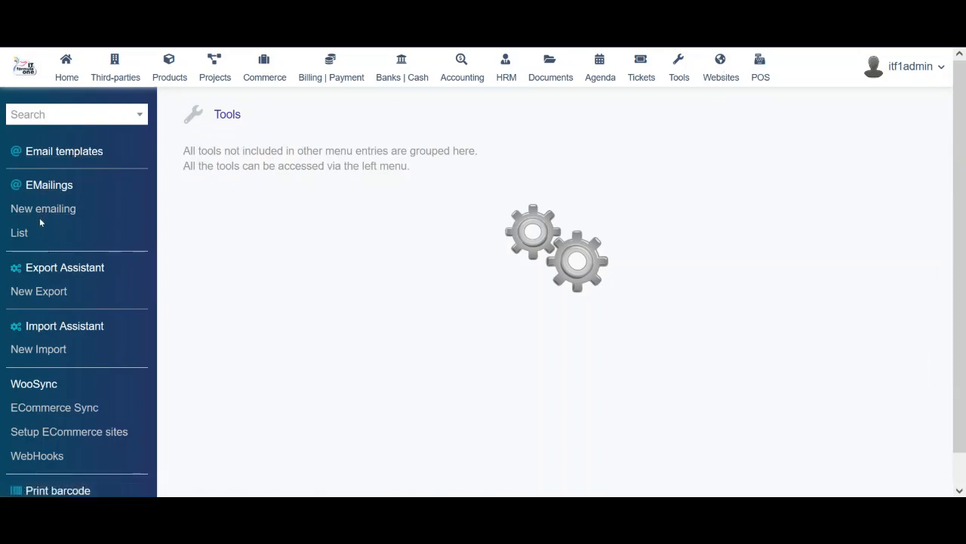
pyautogui.click(18, 234)
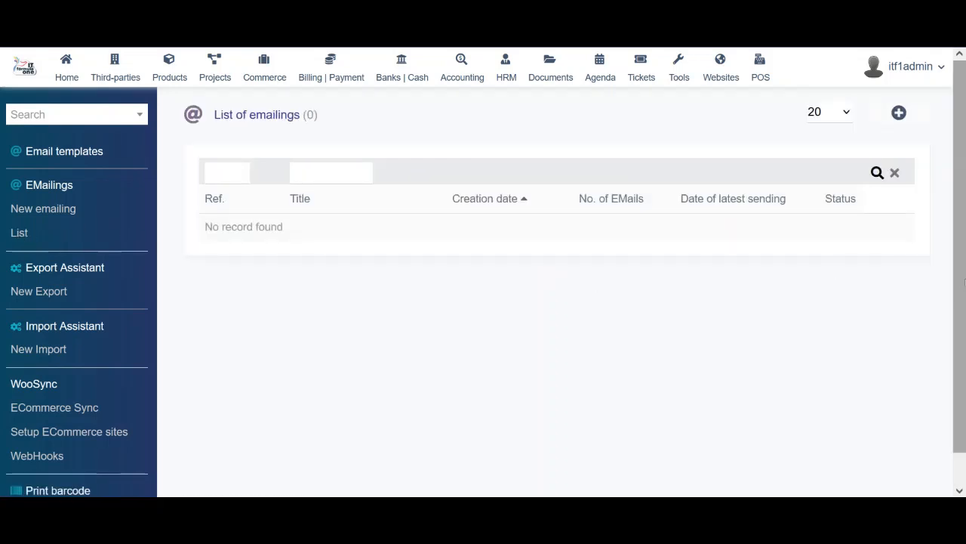
pyautogui.click(68, 154)
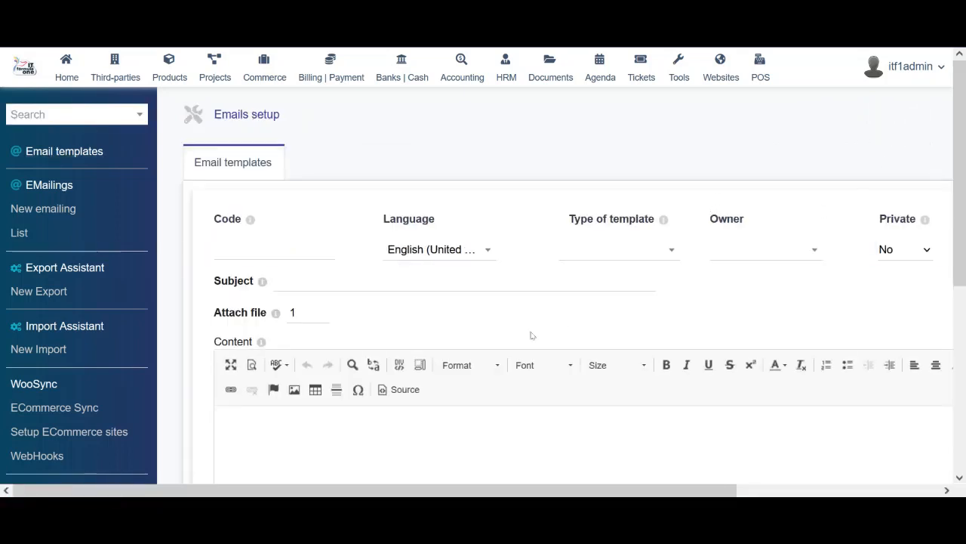
# Browse the Type of template choices and close them without picking one
pyautogui.click(622, 249)
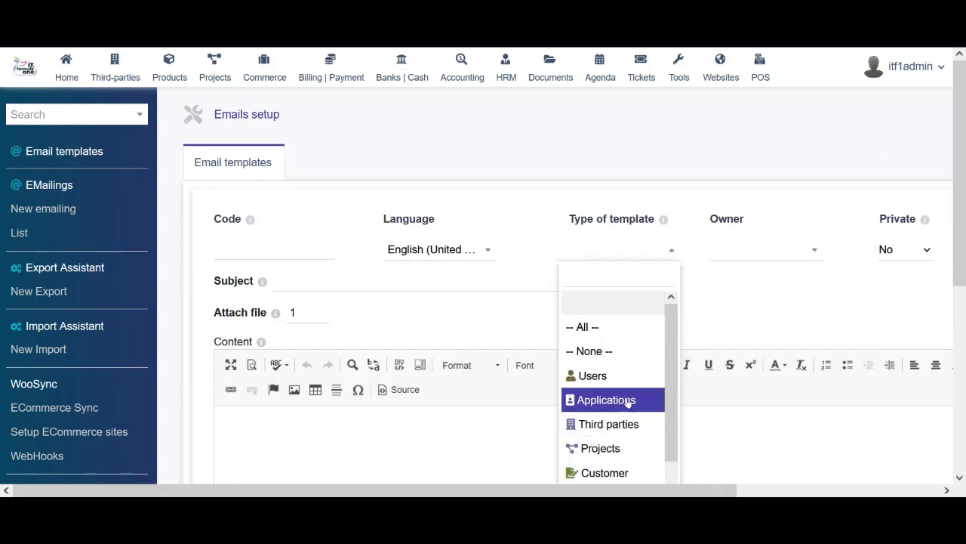
pyautogui.moveTo(672, 400); pyautogui.dragTo(670, 453)
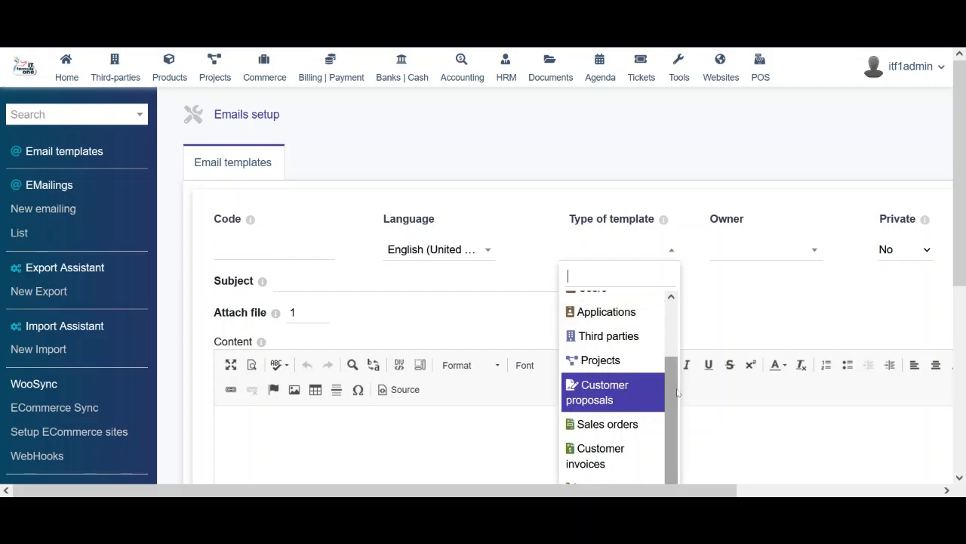
pyautogui.scroll(-2, 672, 459)
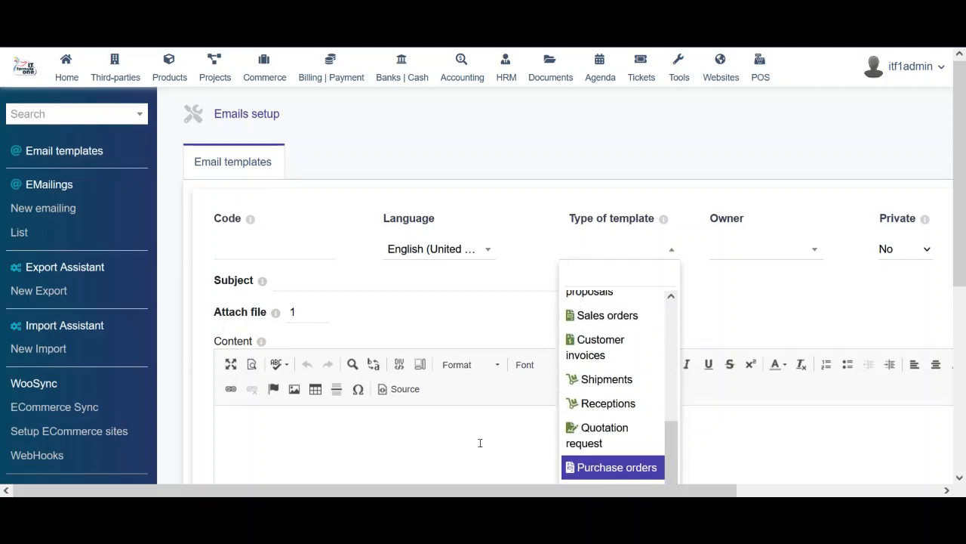
pyautogui.scroll(-4, 479, 442)
pyautogui.scroll(3, 479, 446)
pyautogui.scroll(2, 480, 446)
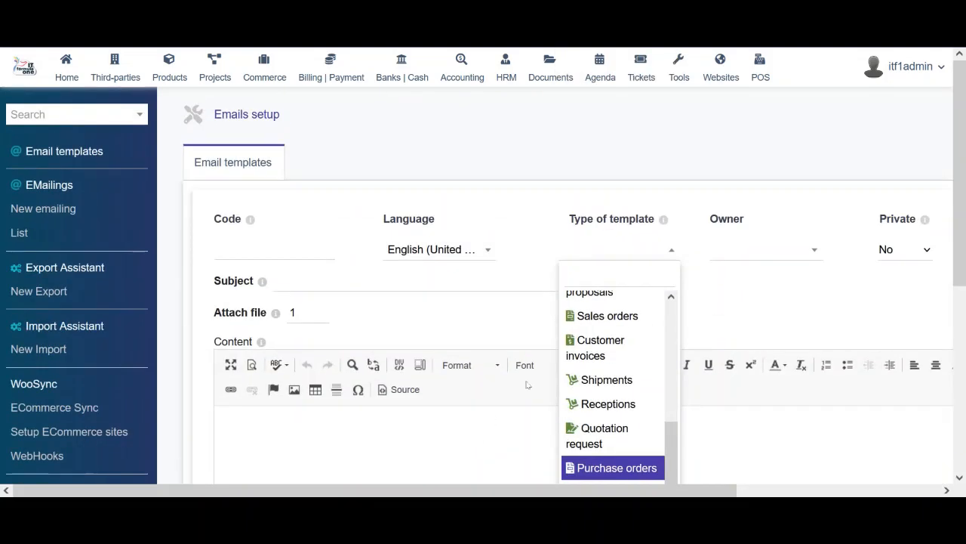
pyautogui.click(812, 276)
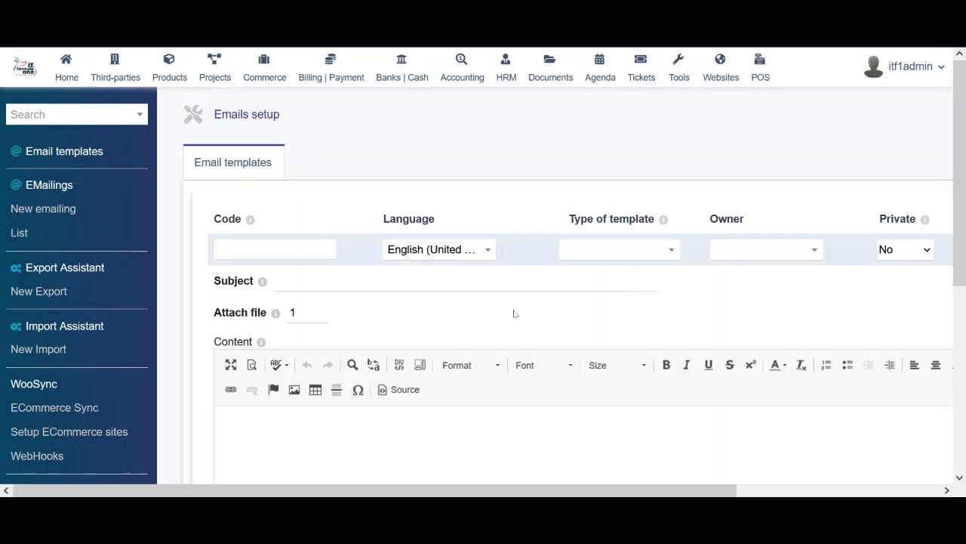
# Return to the EMailings list and view a new emailing form
pyautogui.click(19, 235)
pyautogui.click(52, 215)
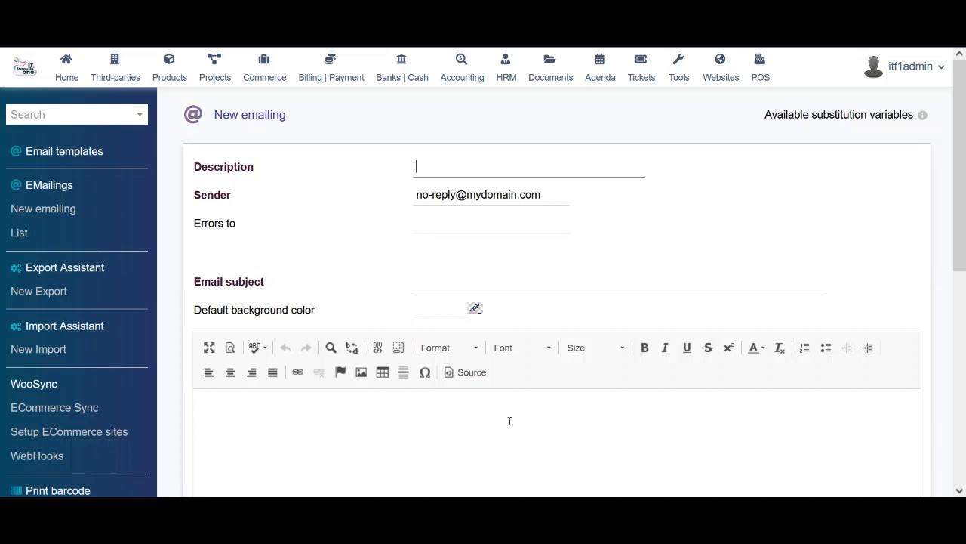
pyautogui.scroll(-6, 510, 421)
pyautogui.scroll(6, 509, 421)
# Start a new export and browse exportable datasets like Users and Projects and tasks
pyautogui.click(42, 295)
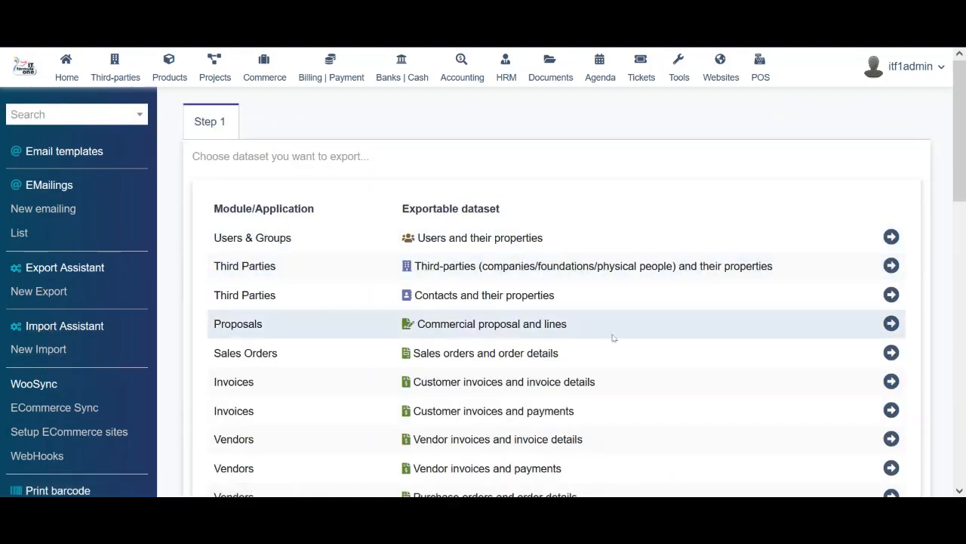
pyautogui.scroll(-10, 612, 337)
pyautogui.scroll(-3, 613, 338)
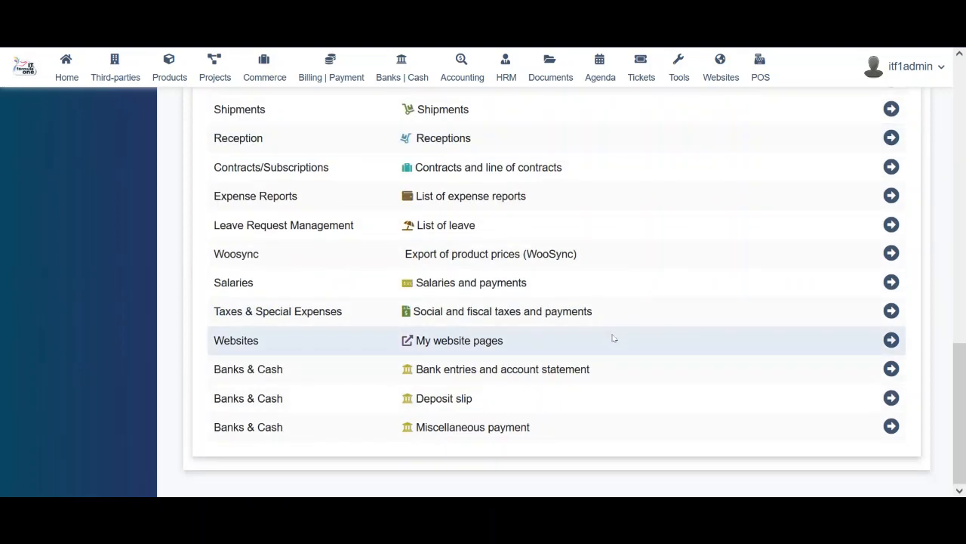
pyautogui.scroll(15, 613, 338)
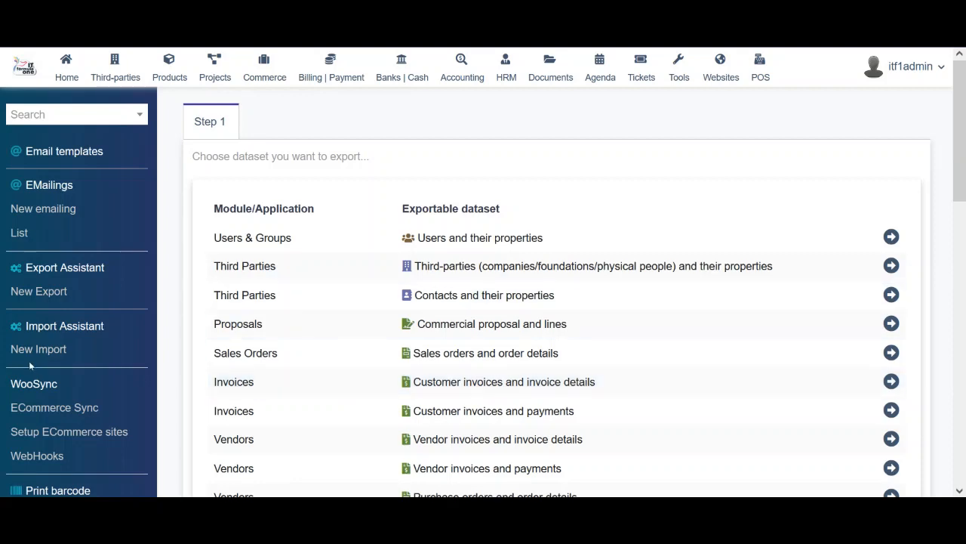
pyautogui.scroll(-3, 28, 361)
pyautogui.scroll(2, 30, 365)
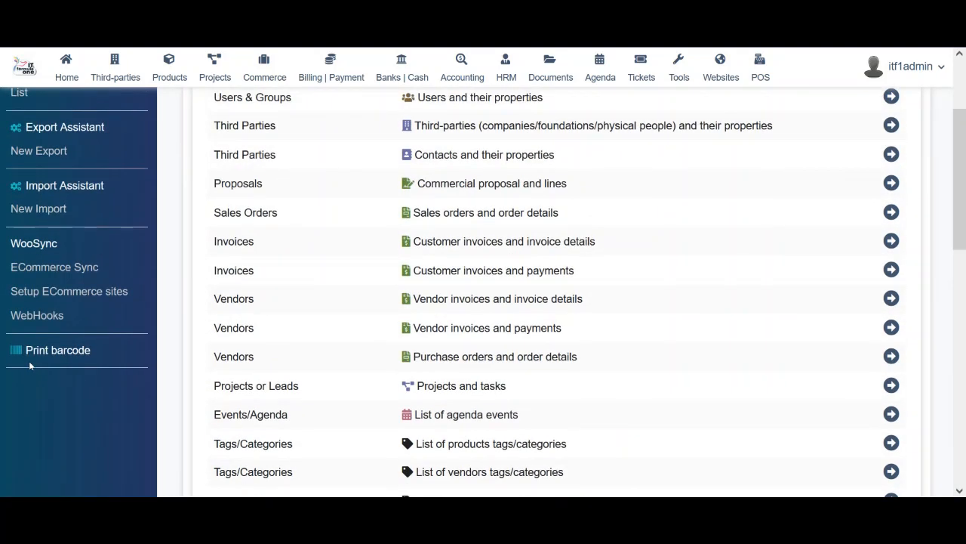
# Review the WooCommerce site sync settings, then go to the Print barcode page
pyautogui.click(69, 269)
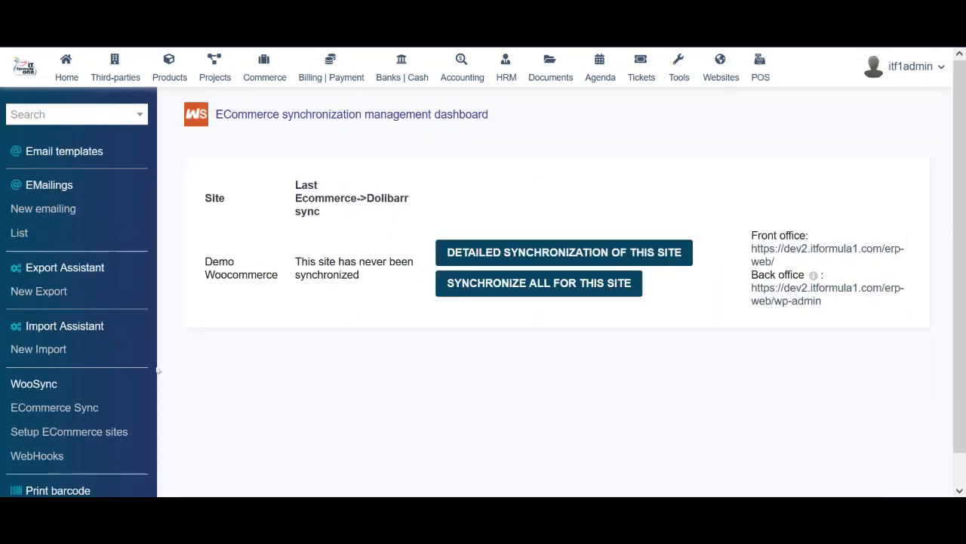
pyautogui.moveTo(959, 308); pyautogui.dragTo(964, 357)
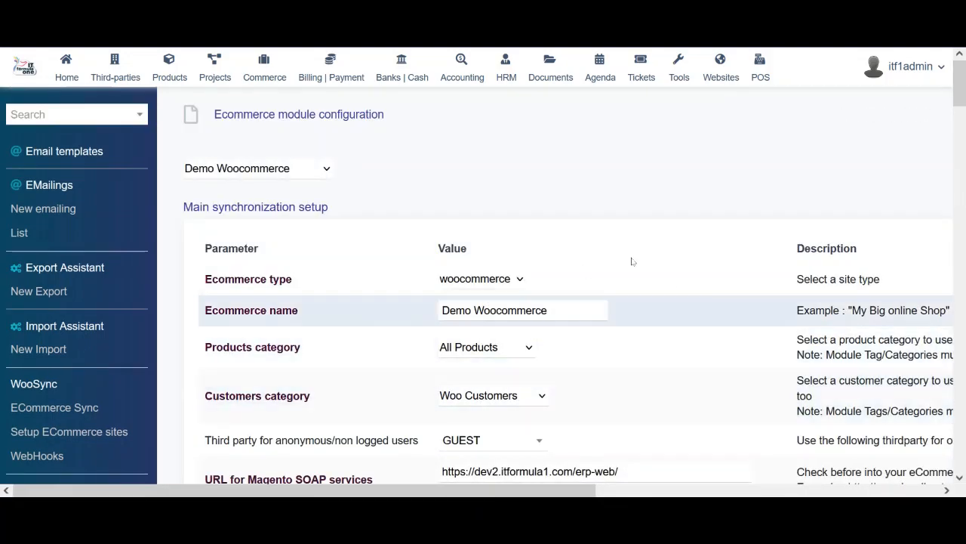
pyautogui.scroll(-5, 671, 289)
pyautogui.scroll(4, 671, 289)
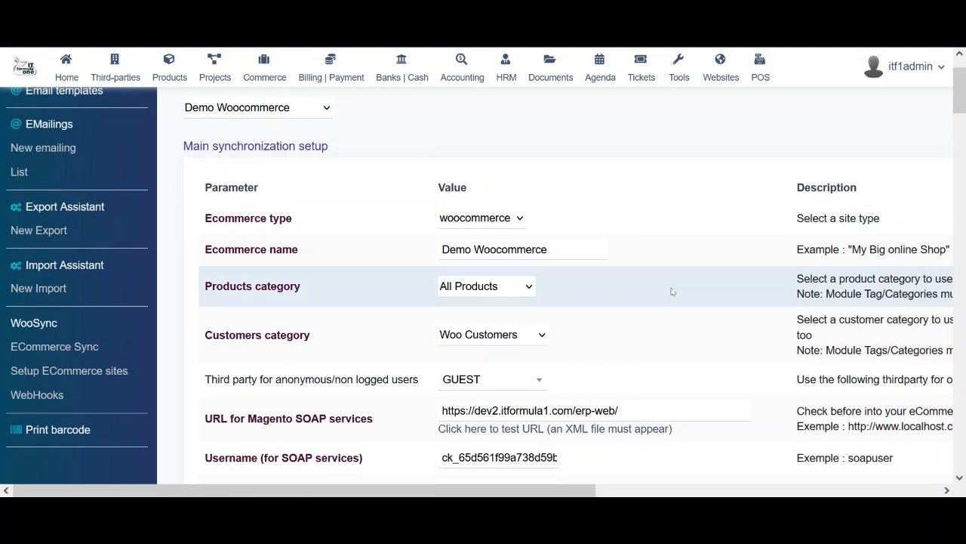
pyautogui.moveTo(960, 85)
pyautogui.mouseDown()
pyautogui.moveTo(963, 294)
pyautogui.moveTo(963, 79)
pyautogui.mouseUp()
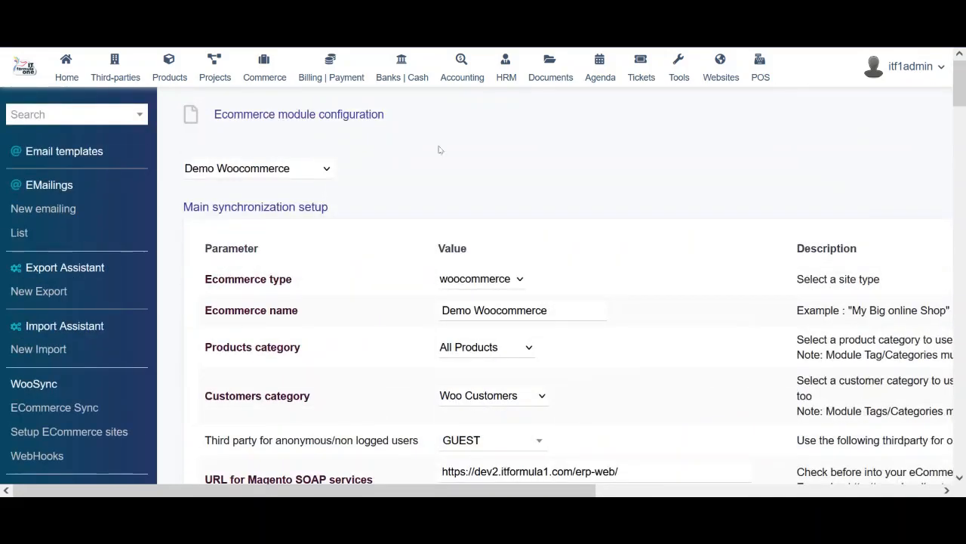
pyautogui.scroll(-5, 3, 332)
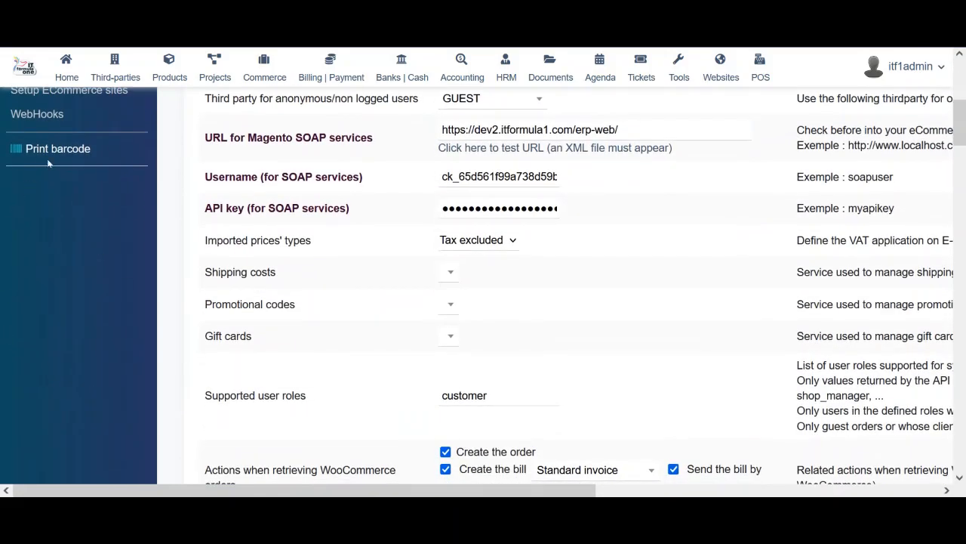
pyautogui.click(58, 149)
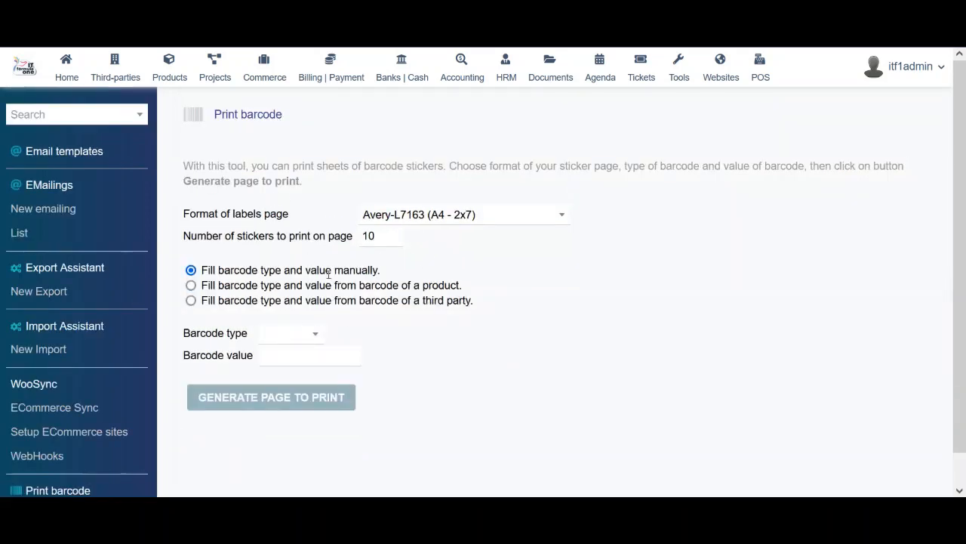
# Keep the Avery-L7163 label format and barcode type unchanged, then go to Websites
pyautogui.click(421, 217)
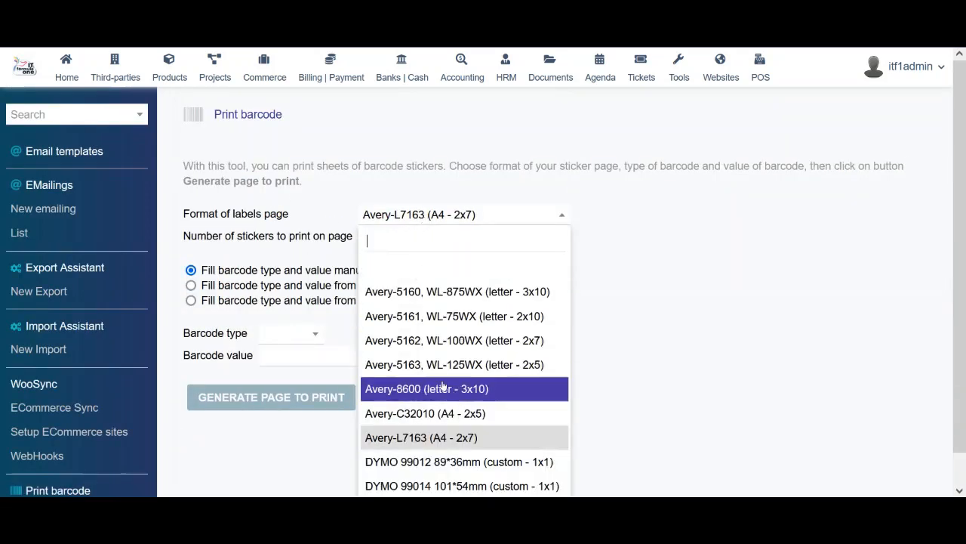
pyautogui.click(640, 382)
pyautogui.click(297, 343)
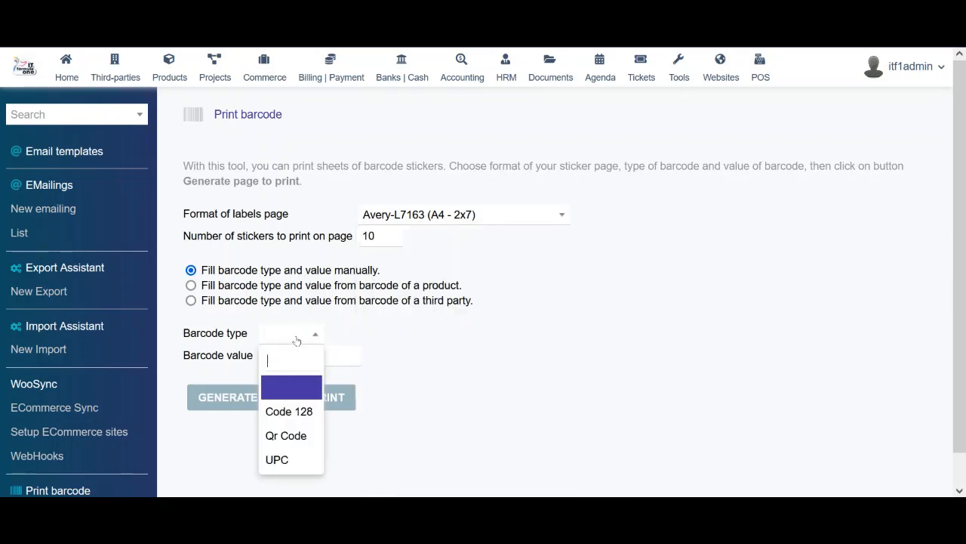
pyautogui.click(346, 353)
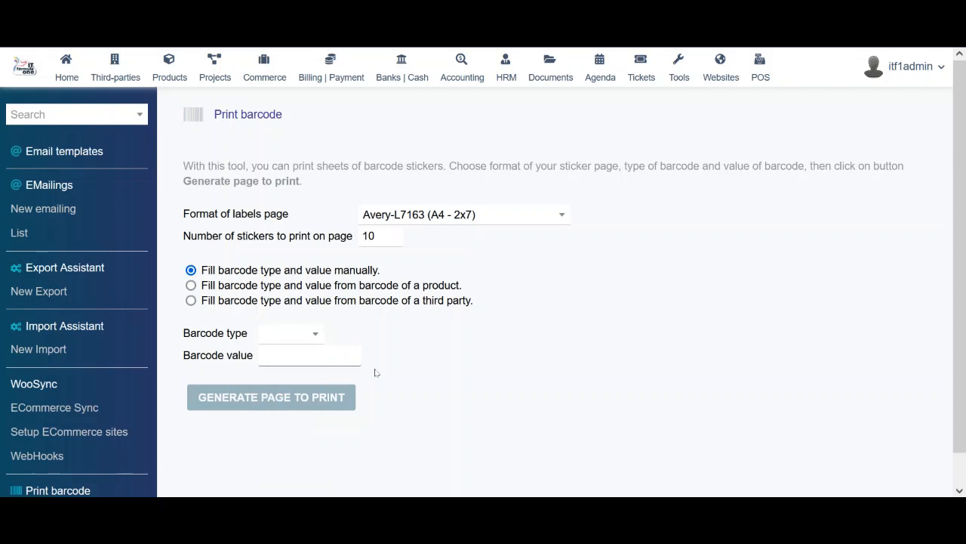
pyautogui.click(429, 369)
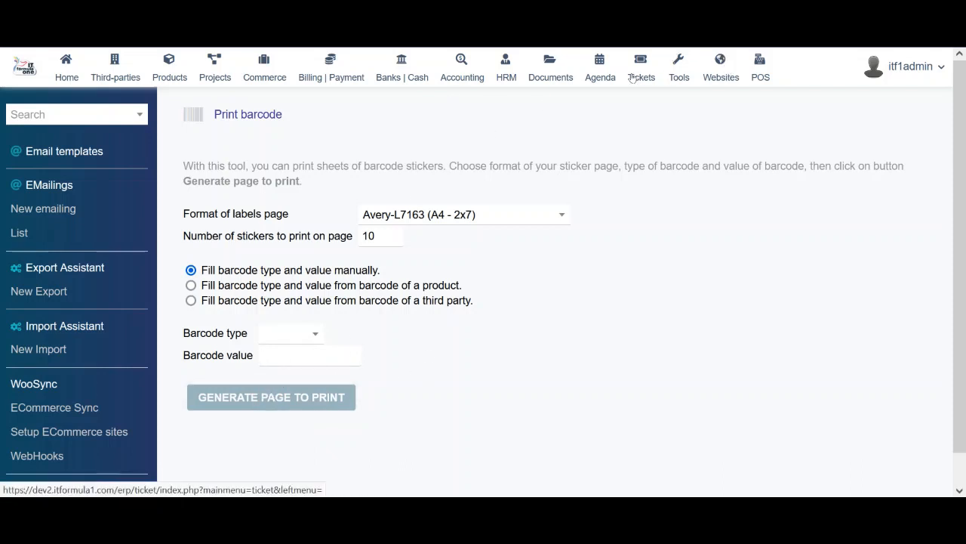
pyautogui.click(706, 78)
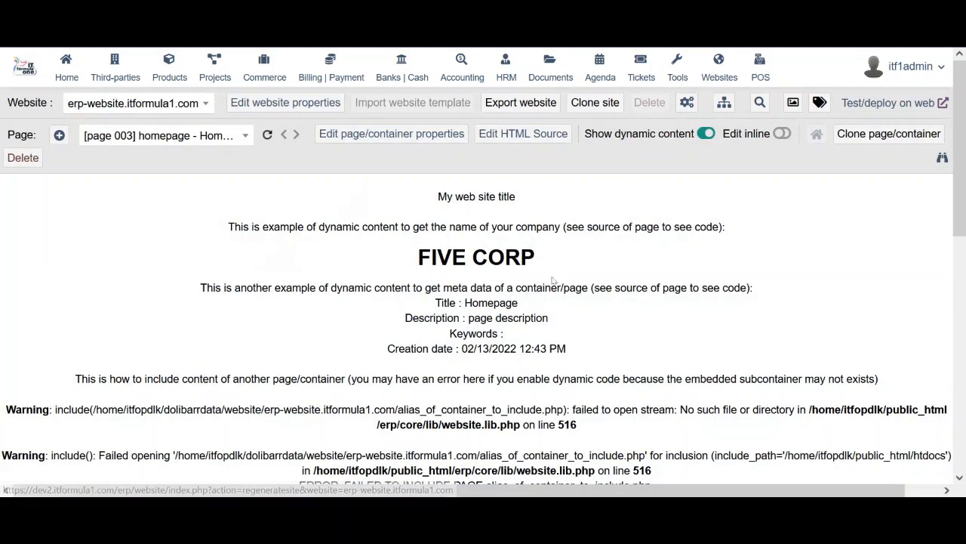
# Review the homepage's dynamic content example and its HTML source code
pyautogui.moveTo(439, 208); pyautogui.dragTo(512, 302)
pyautogui.click(512, 302)
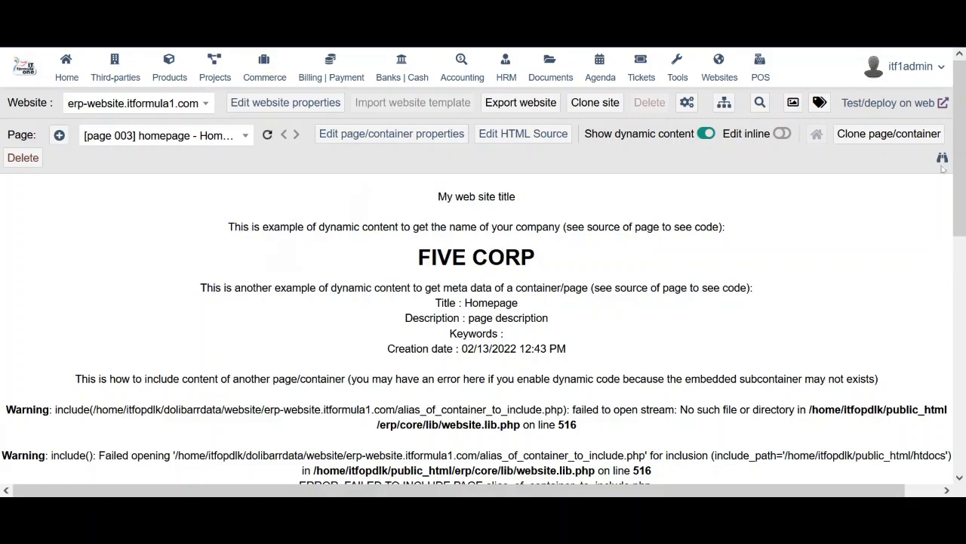
pyautogui.moveTo(960, 193)
pyautogui.mouseDown()
pyautogui.moveTo(960, 427)
pyautogui.moveTo(959, 189)
pyautogui.mouseUp()
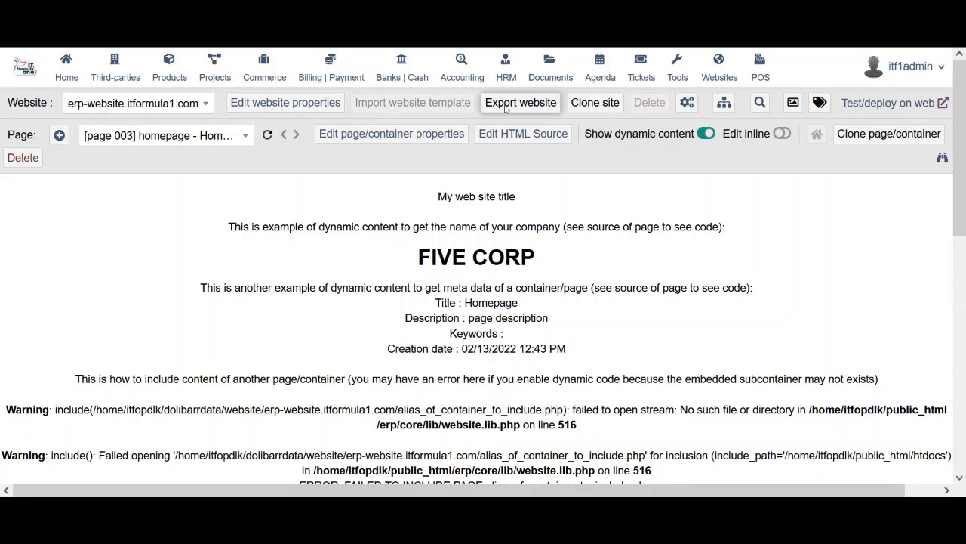
pyautogui.click(507, 136)
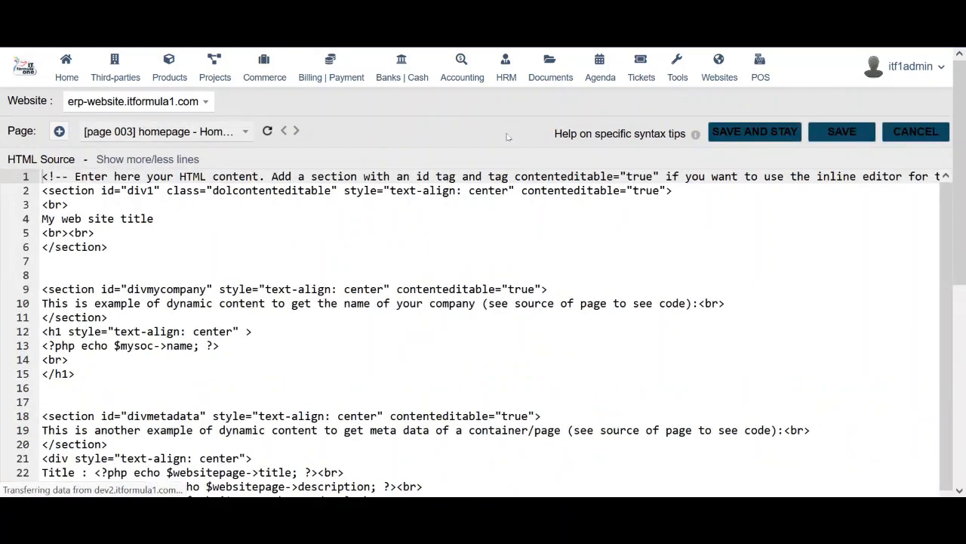
pyautogui.click(304, 316)
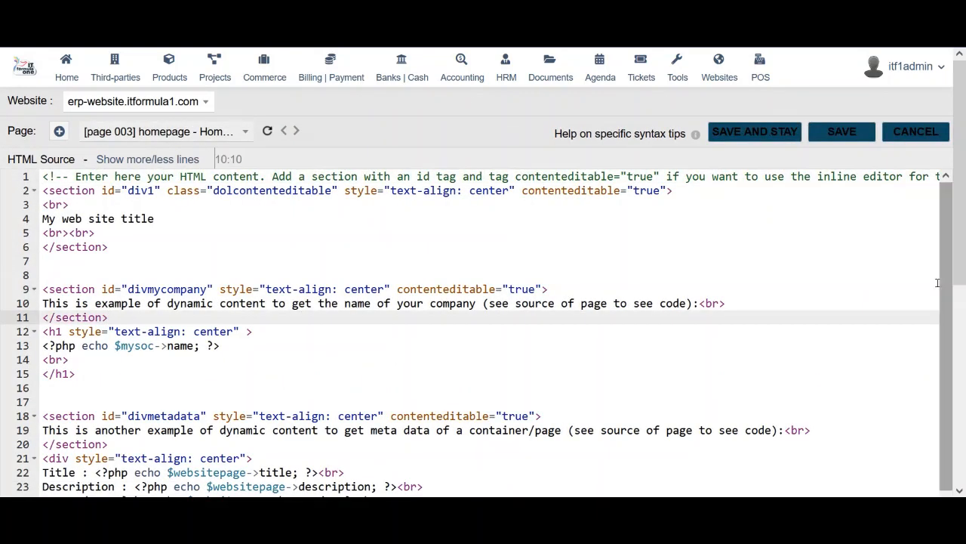
pyautogui.moveTo(965, 247); pyautogui.dragTo(959, 467)
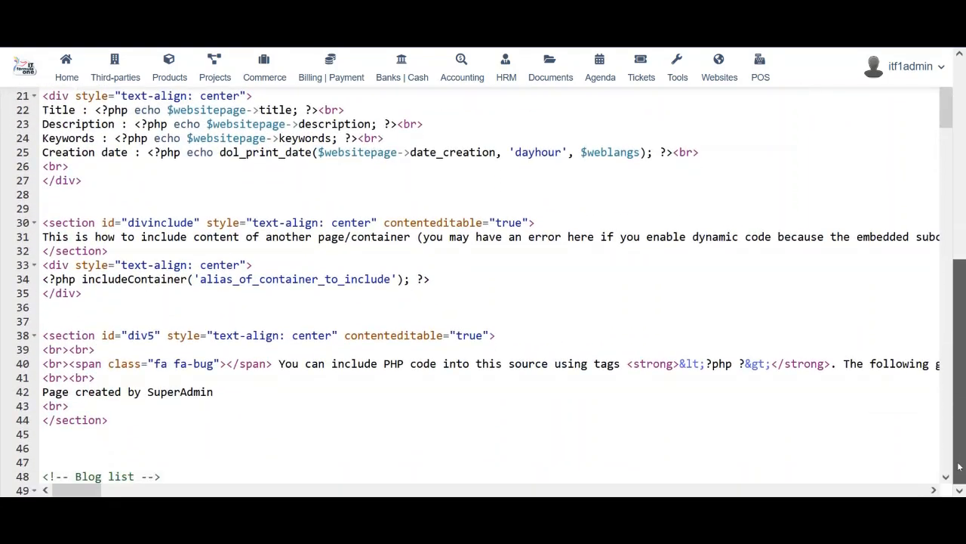
pyautogui.scroll(6, 764, 190)
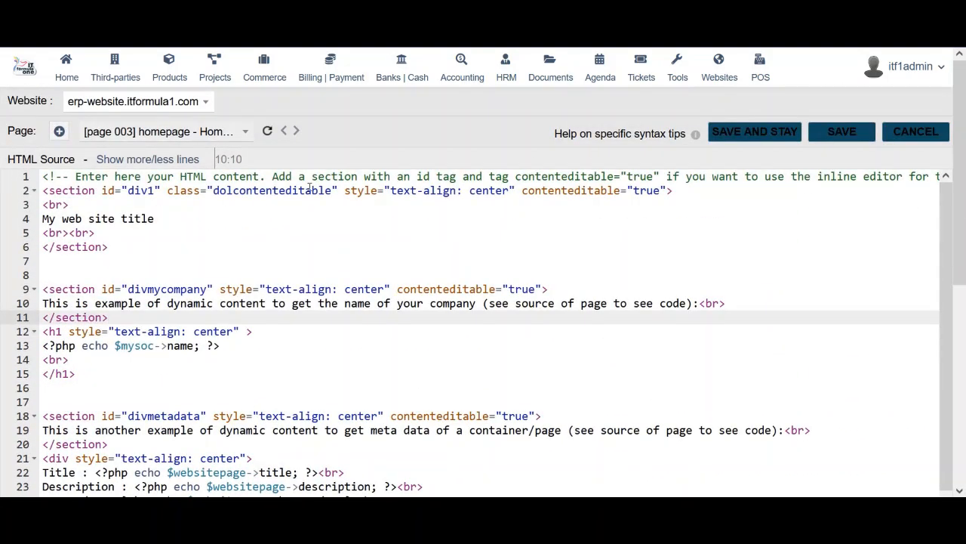
# Add a new page using 'Create page/container by fetching page from external URL'
pyautogui.click(60, 132)
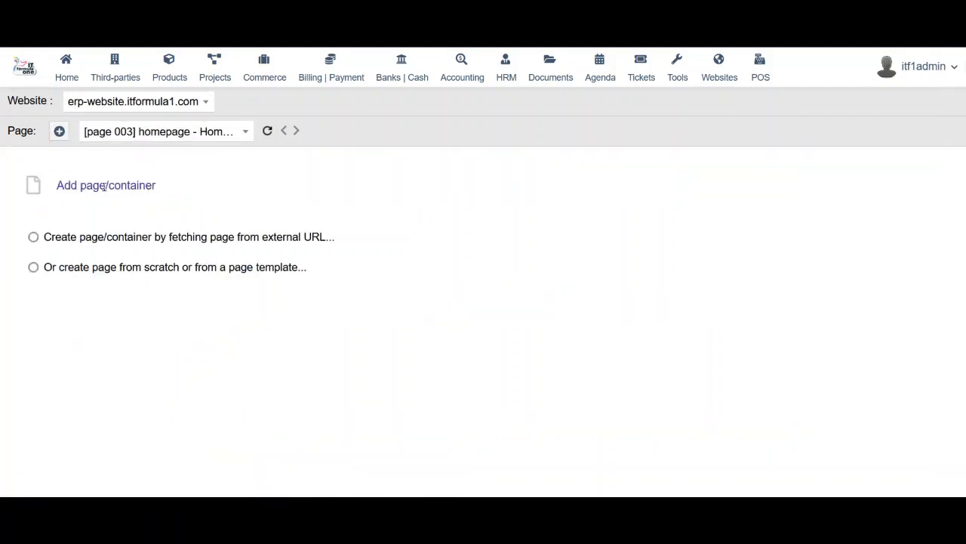
pyautogui.click(121, 237)
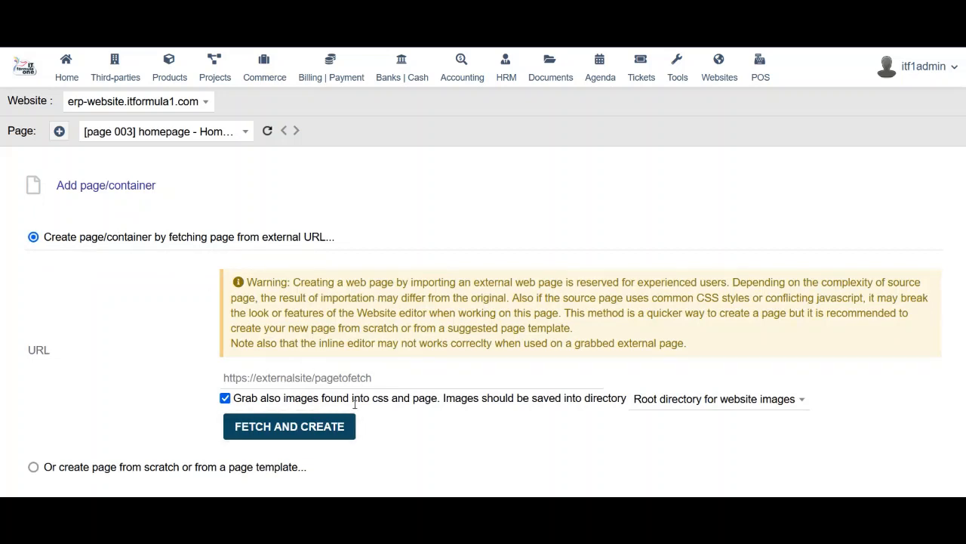
pyautogui.click(368, 377)
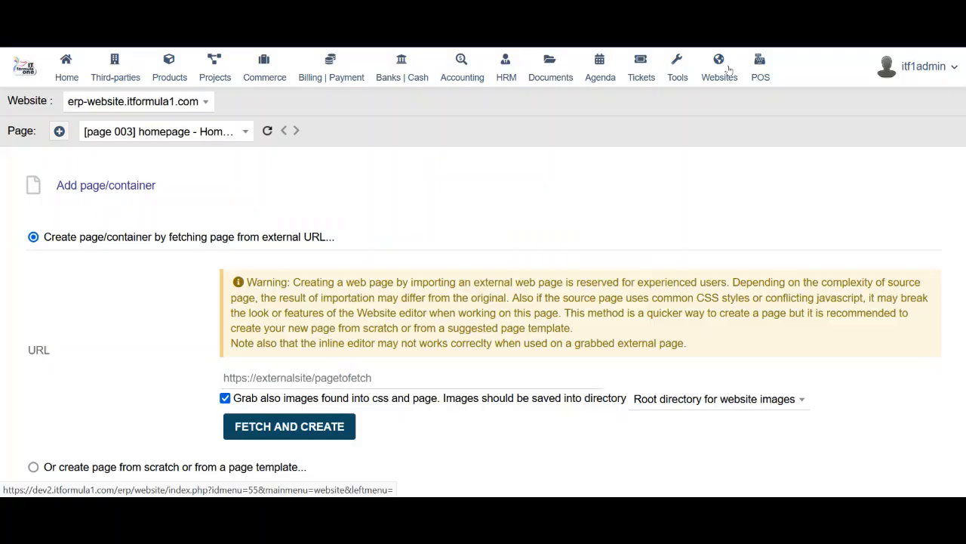
# Start a TakePOS cash desk for terminal 1 on 2023 Jan 16 and save the 66,012.49 opening balance
pyautogui.click(729, 72)
pyautogui.click(771, 74)
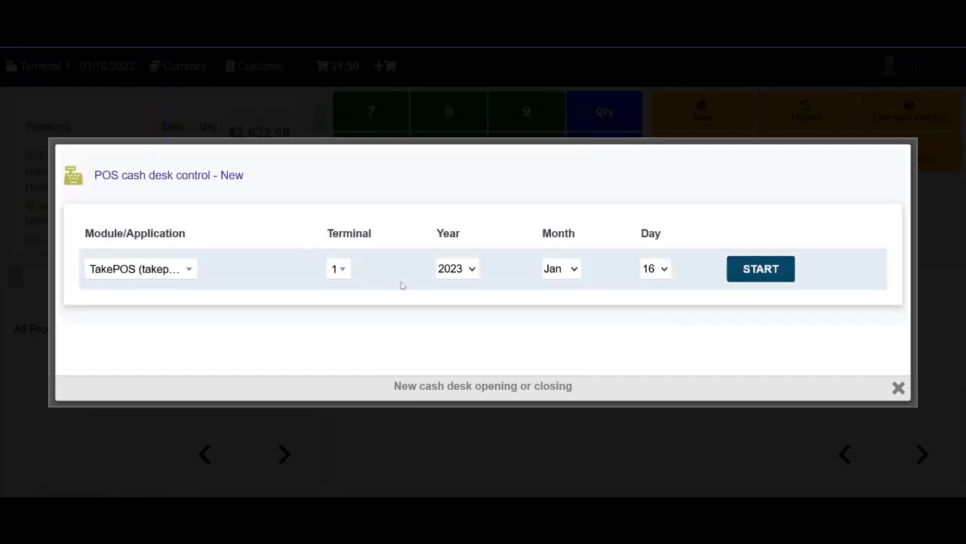
pyautogui.click(775, 269)
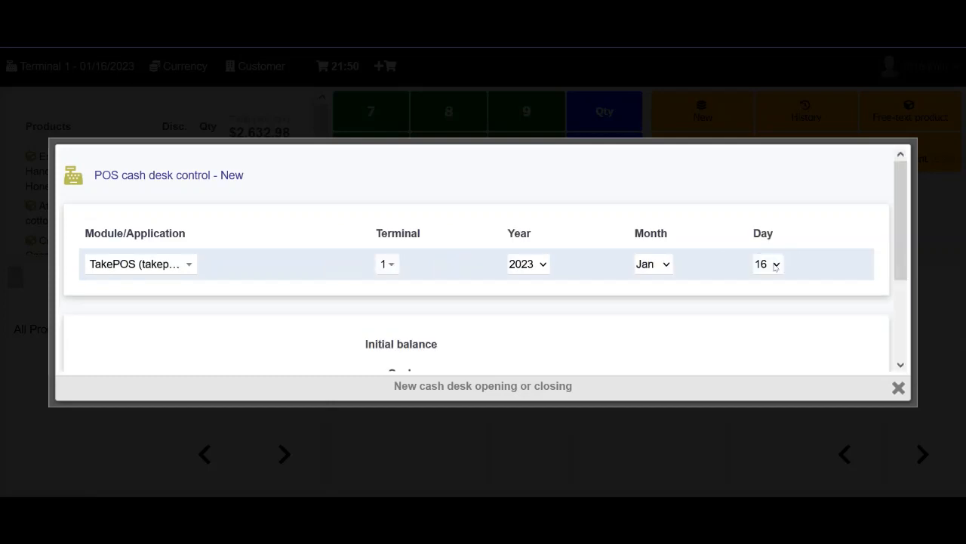
pyautogui.moveTo(906, 257); pyautogui.dragTo(902, 338)
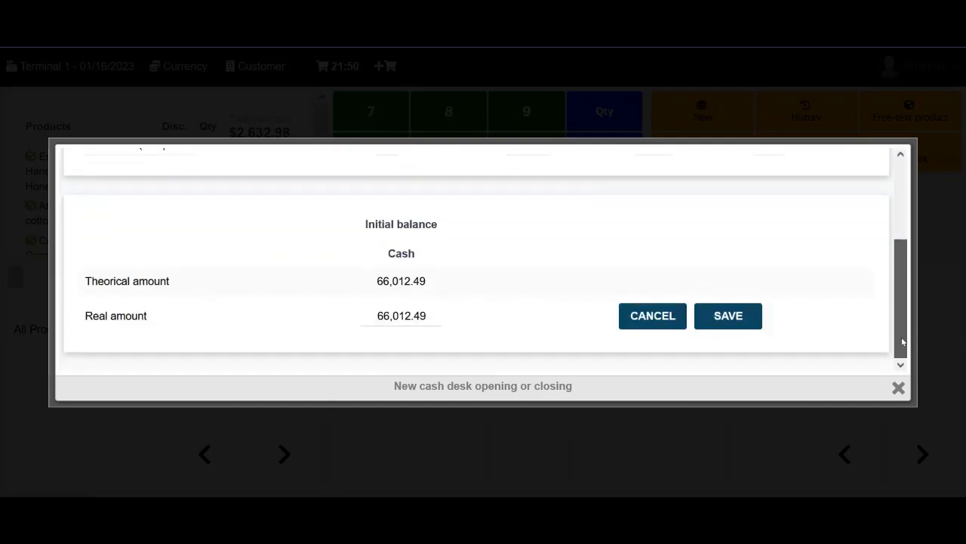
pyautogui.click(716, 317)
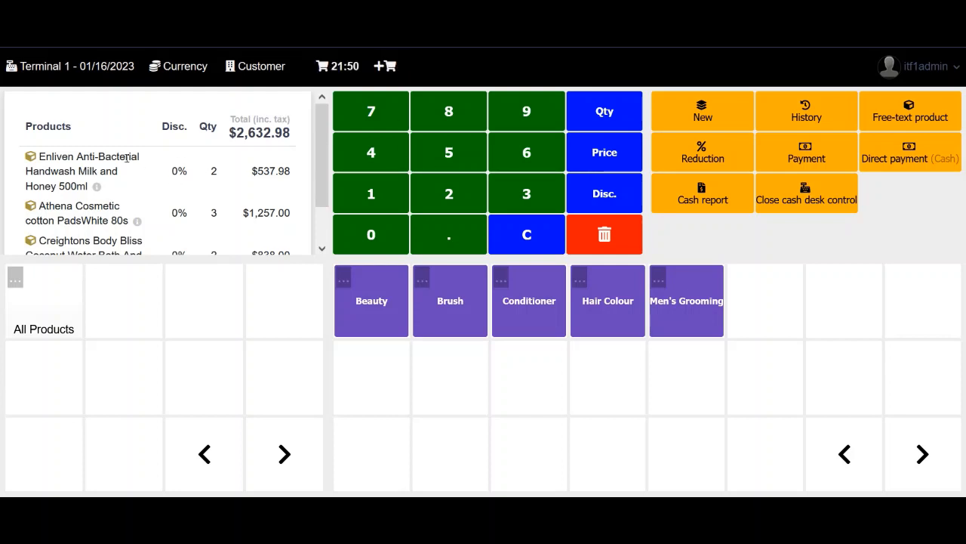
# Leave the 21:50 sale with its handwash line and start a new empty sale
pyautogui.click(95, 175)
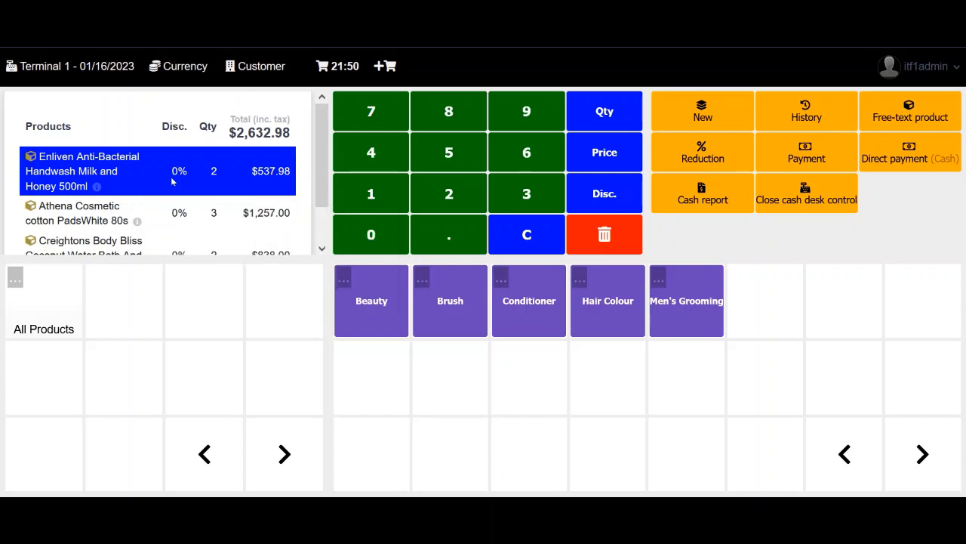
pyautogui.moveTo(322, 158); pyautogui.dragTo(306, 128)
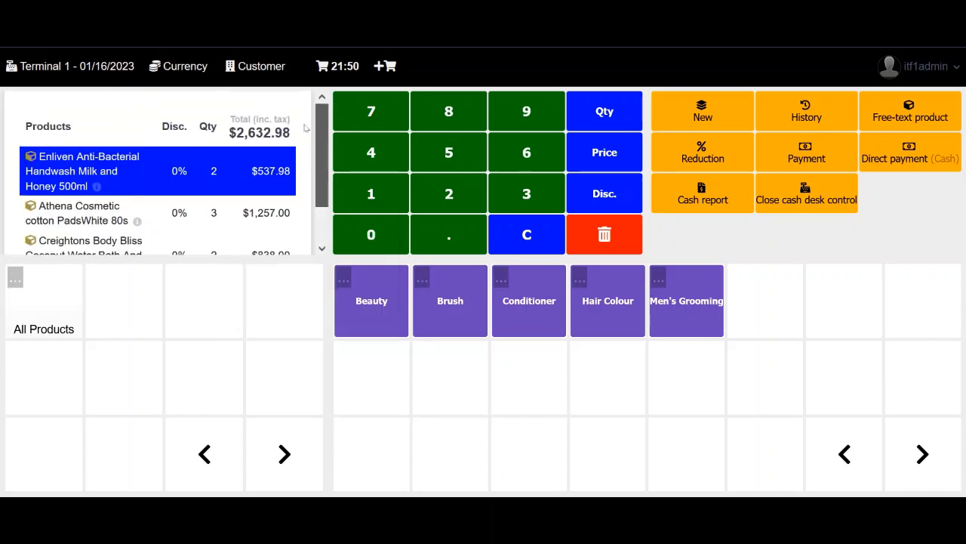
pyautogui.click(327, 74)
pyautogui.click(394, 72)
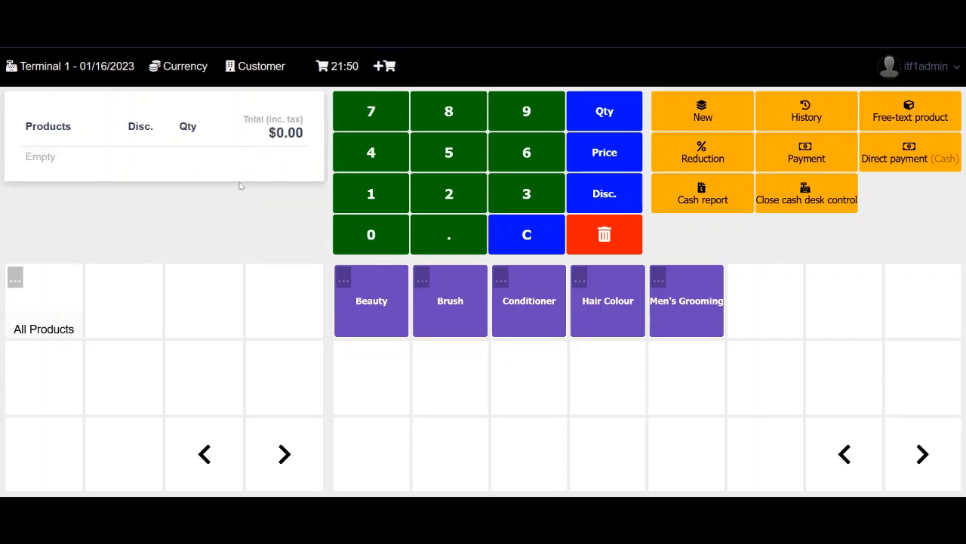
# From Beauty, add three Creightons Body Bliss shower gels and one Athena Cosmetic cotton pads
pyautogui.click(378, 296)
pyautogui.click(369, 300)
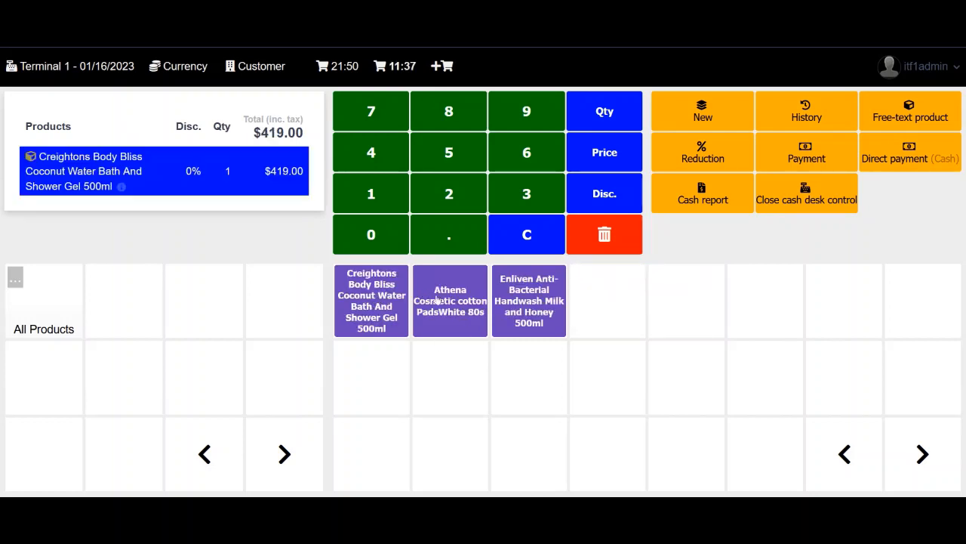
pyautogui.click(371, 313)
pyautogui.click(371, 312)
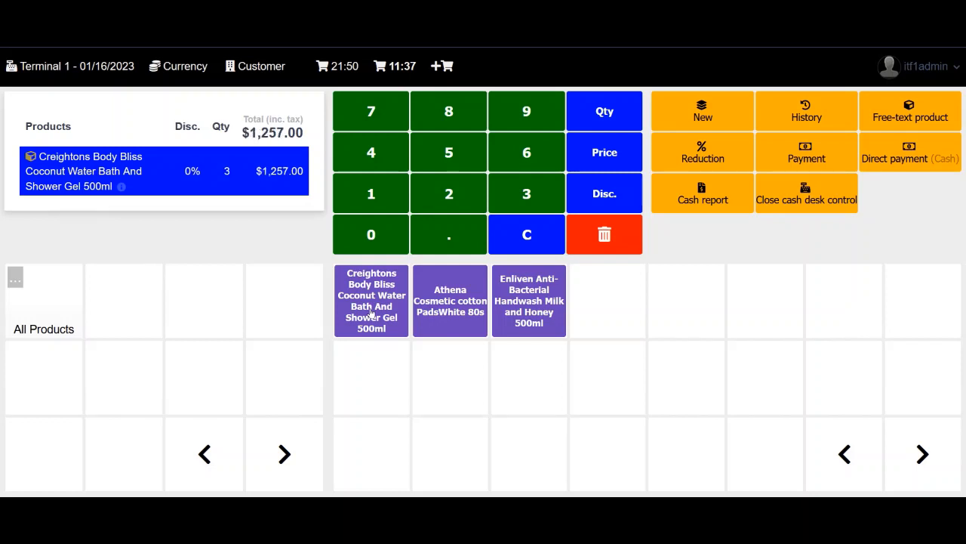
pyautogui.click(437, 312)
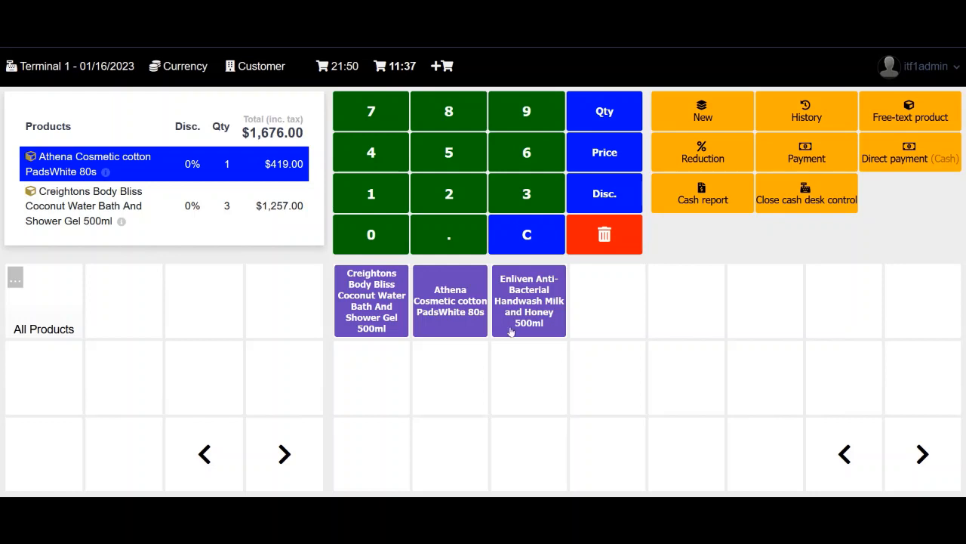
# Add the Schwarzkopf conditioner from the Conditioner category, then return to the categories
pyautogui.click(60, 307)
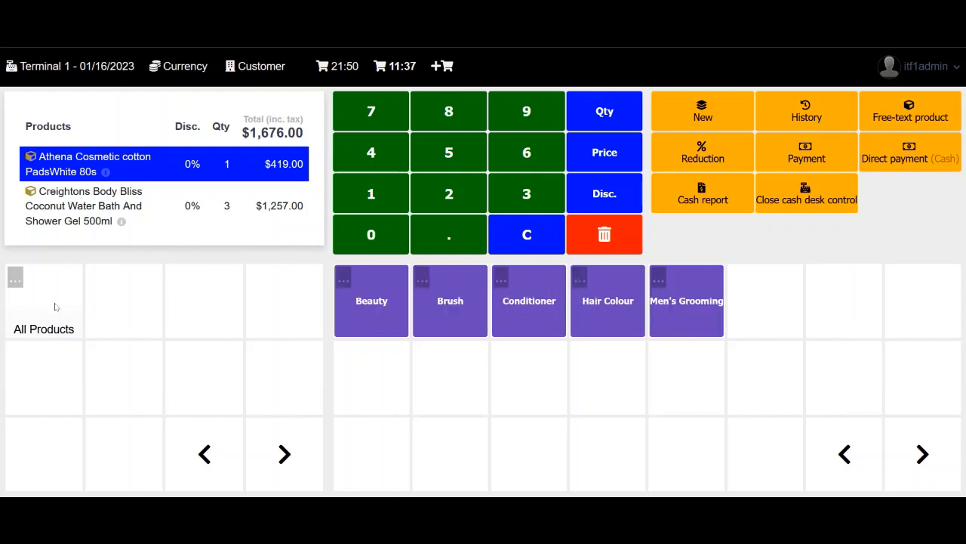
pyautogui.click(540, 322)
pyautogui.click(517, 313)
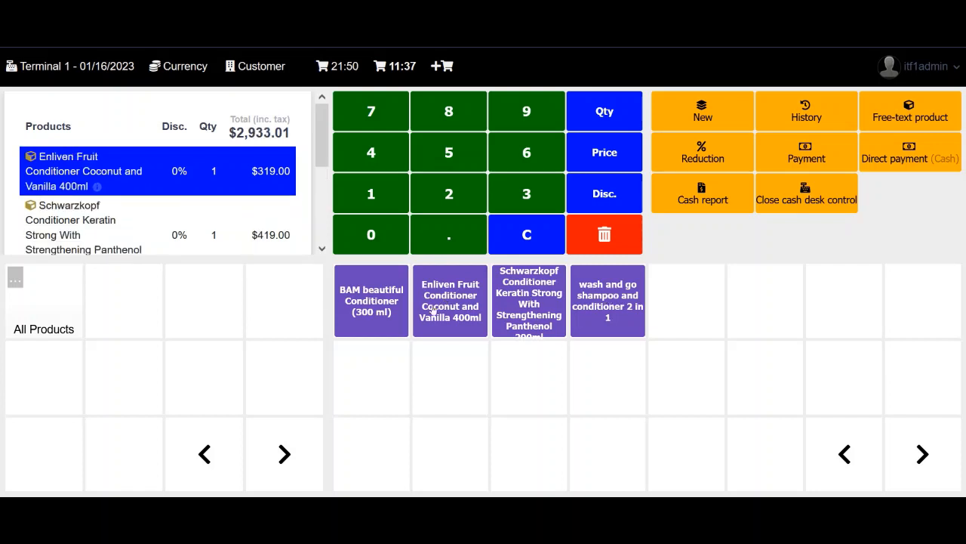
pyautogui.click(64, 313)
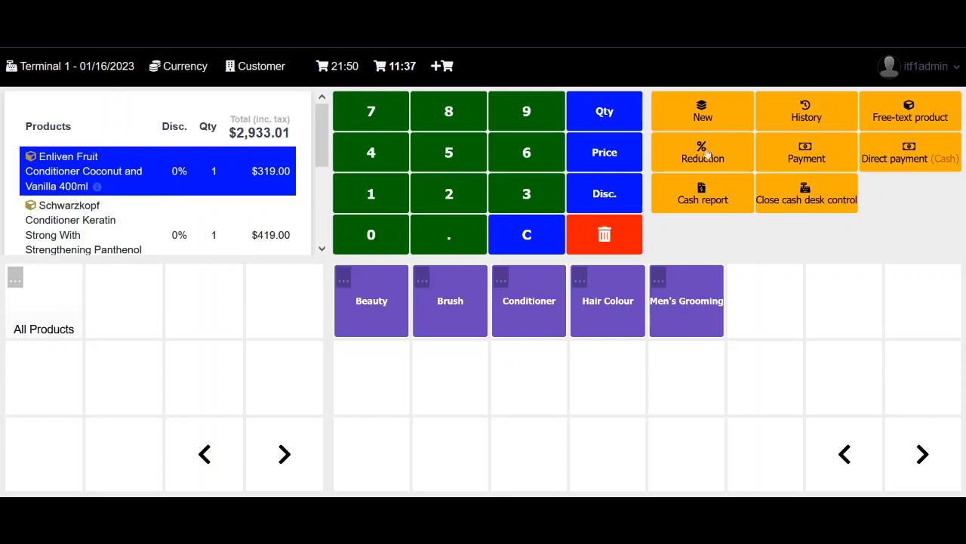
# Add the free-text item 'Hard disk 512g' priced at 4000 with 6% sales tax
pyautogui.click(906, 112)
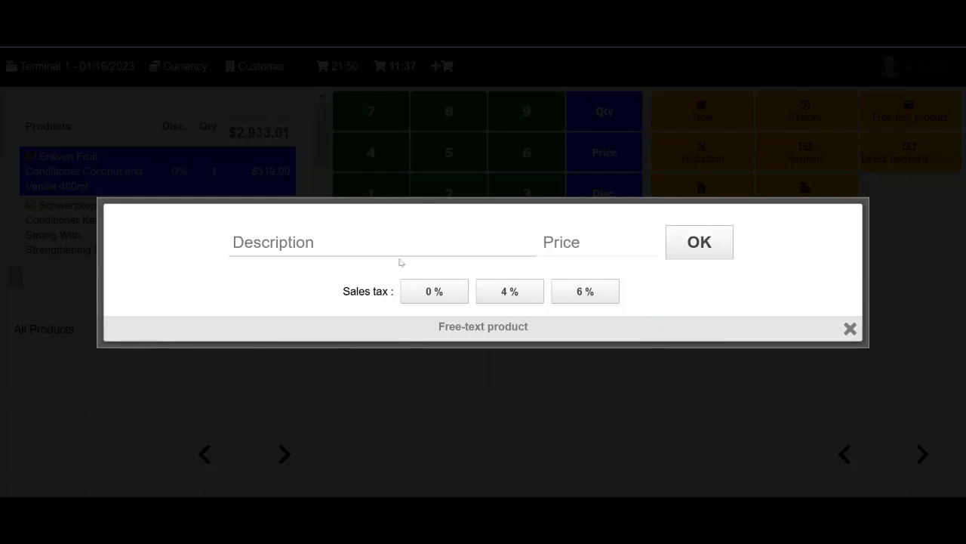
pyautogui.click(400, 248)
pyautogui.click(657, 241)
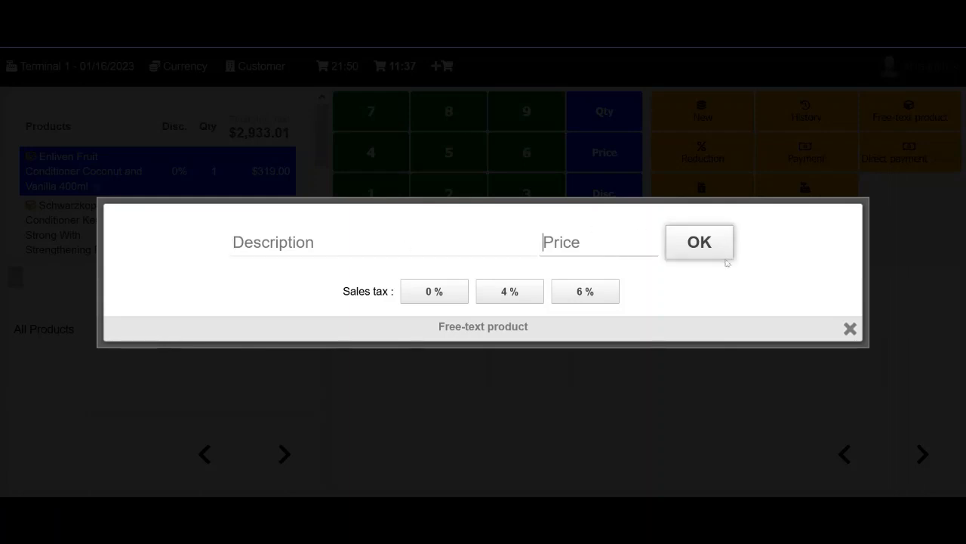
pyautogui.click(417, 242)
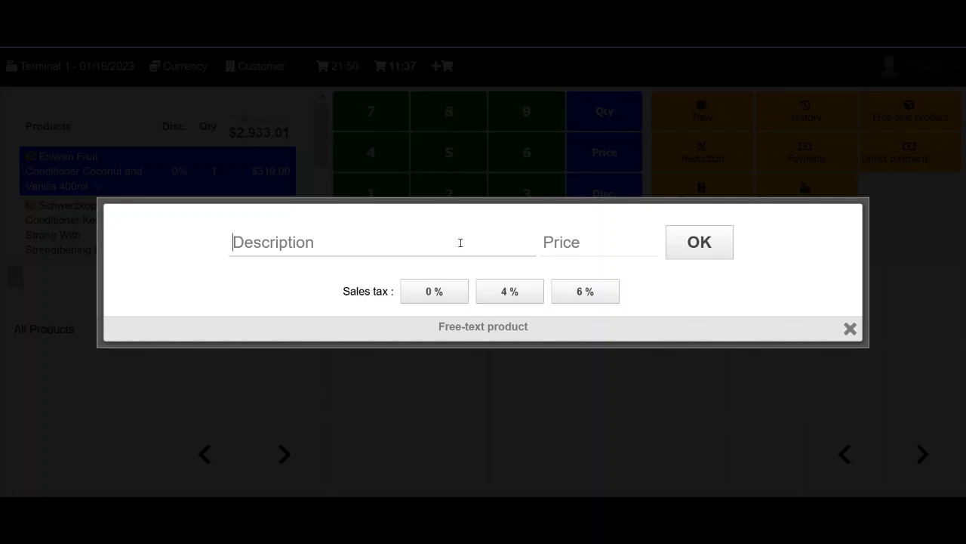
pyautogui.write('H')
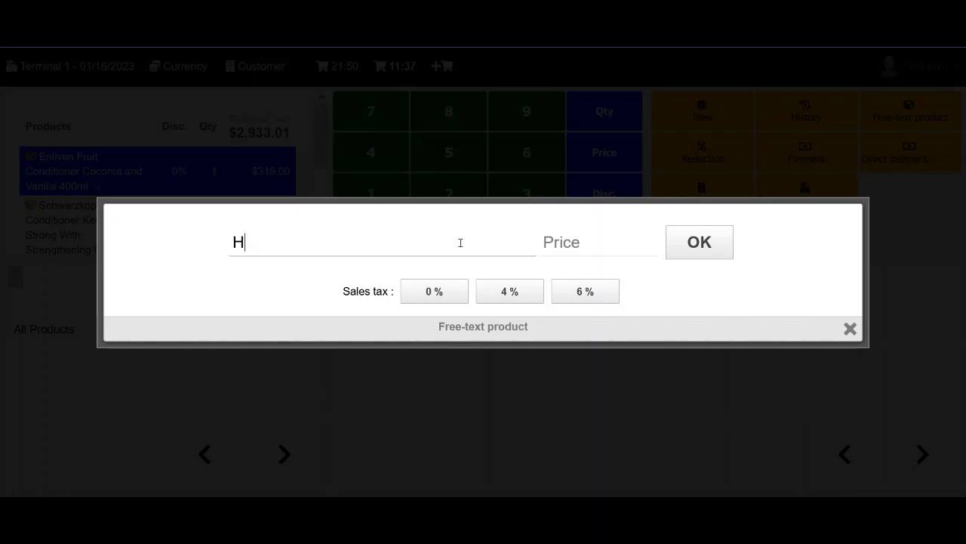
pyautogui.write('ard disk 51')
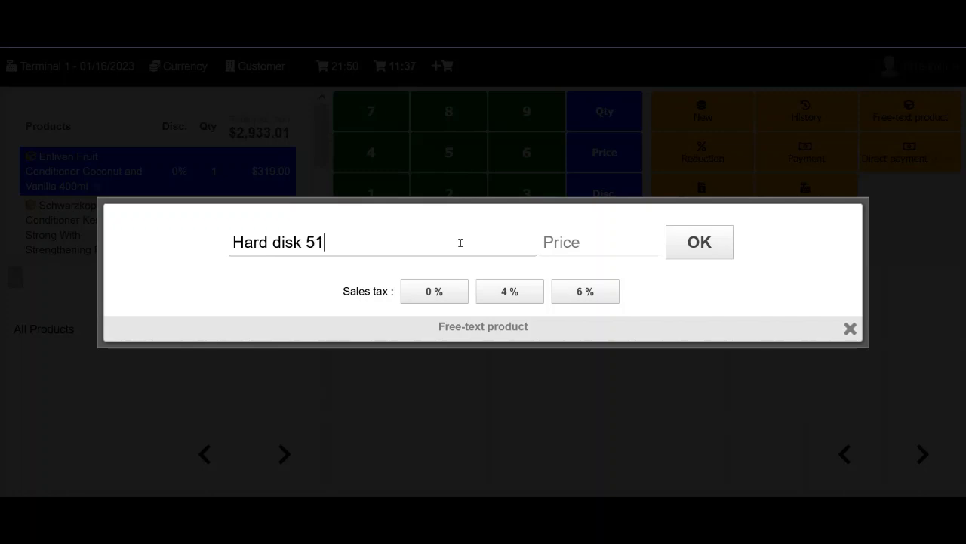
pyautogui.write('2g')
pyautogui.click(596, 250)
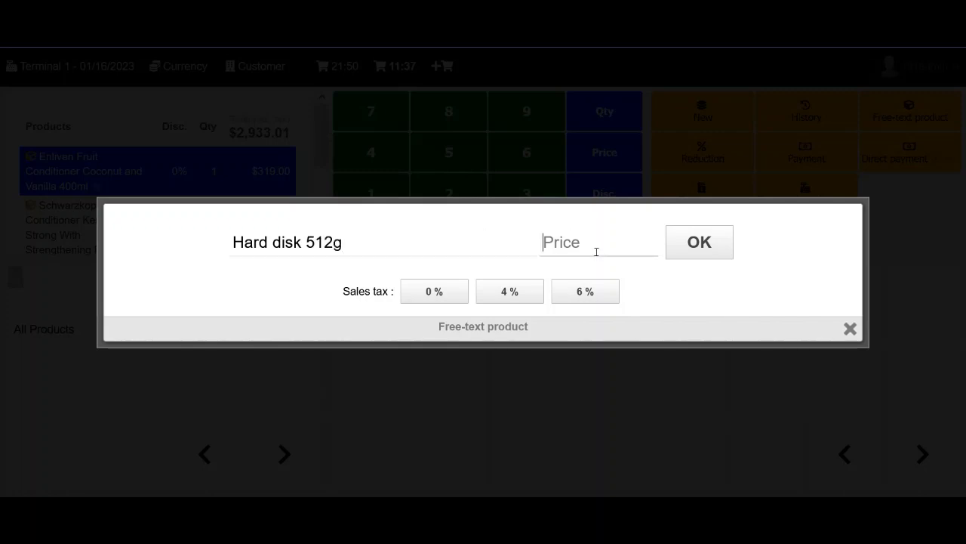
pyautogui.write('4000')
pyautogui.click(579, 297)
pyautogui.click(700, 243)
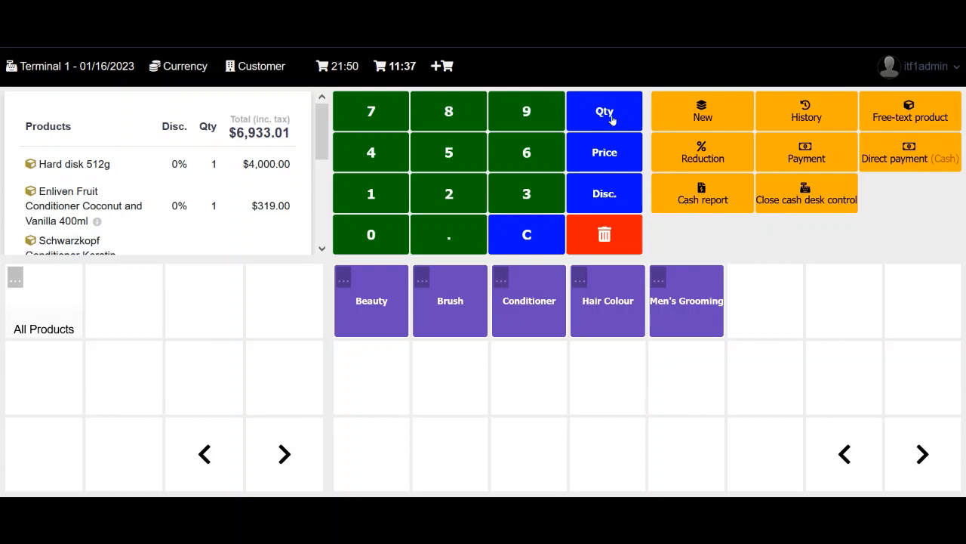
# Give the Hard disk 512g line a 500% discount
pyautogui.moveTo(296, 189)
pyautogui.click(174, 161)
pyautogui.click(605, 194)
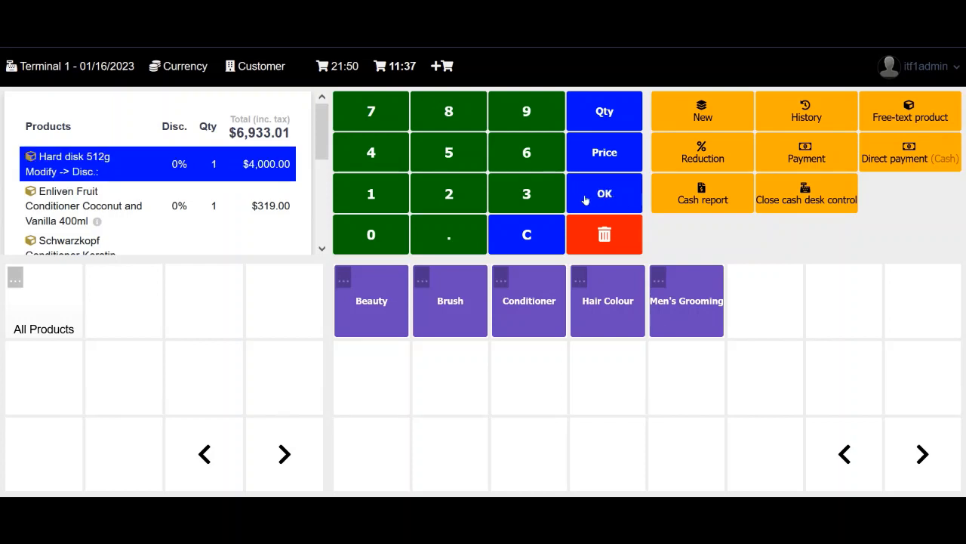
pyautogui.click(447, 155)
pyautogui.click(373, 236)
pyautogui.click(604, 193)
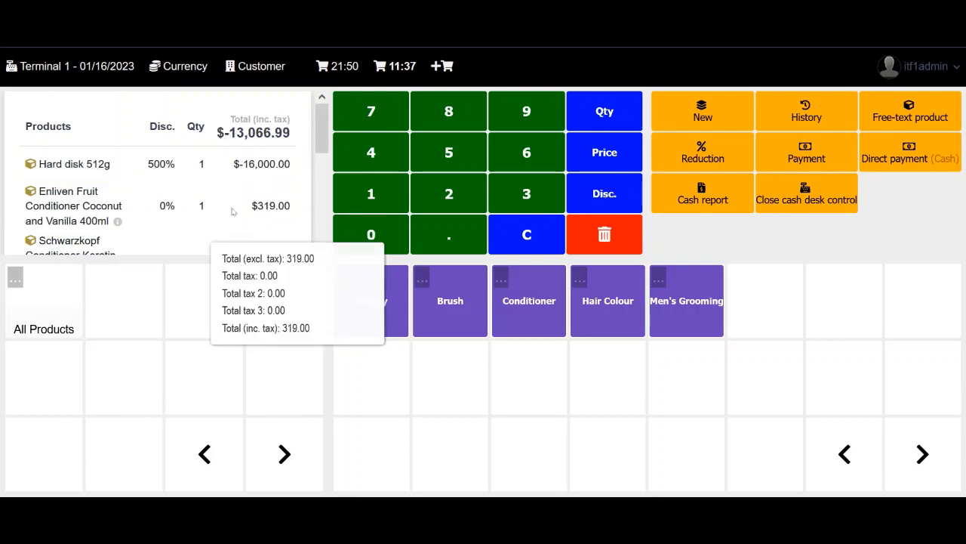
# Delete the Hard disk 512g line from the sale
pyautogui.click(162, 163)
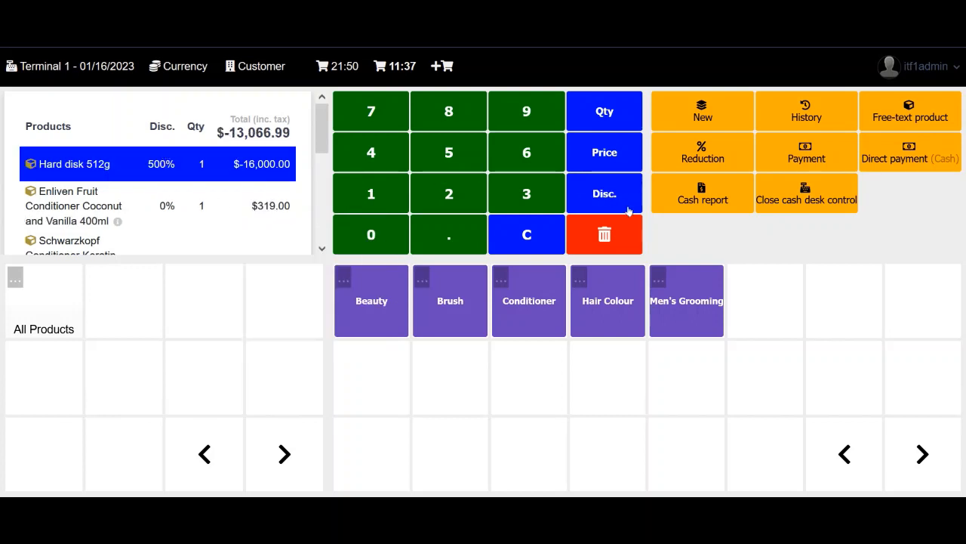
pyautogui.click(608, 195)
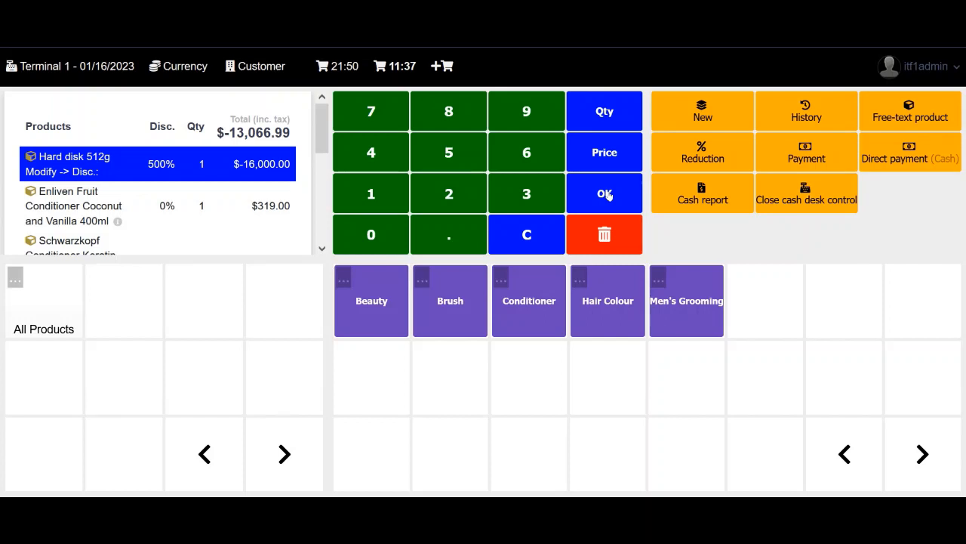
pyautogui.click(598, 234)
pyautogui.doubleClick(192, 264)
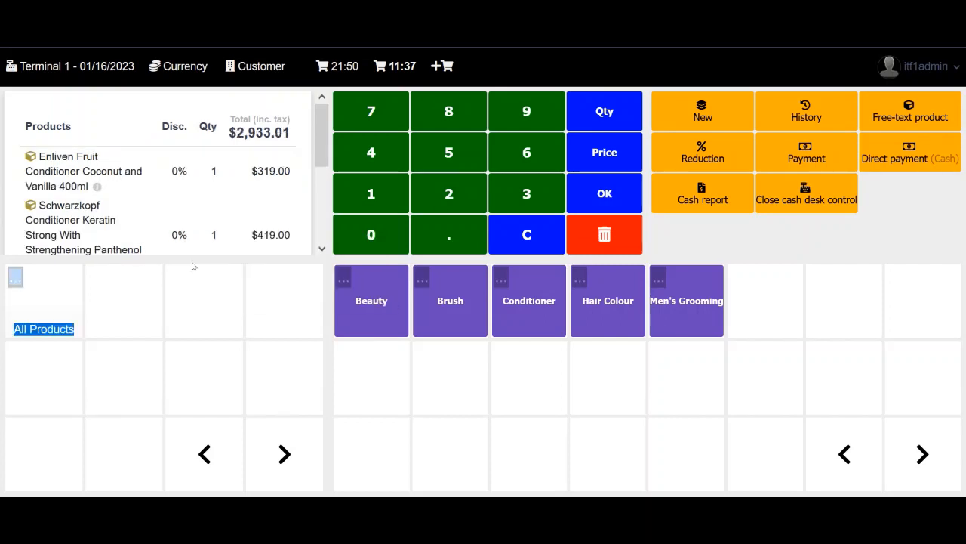
pyautogui.click(852, 233)
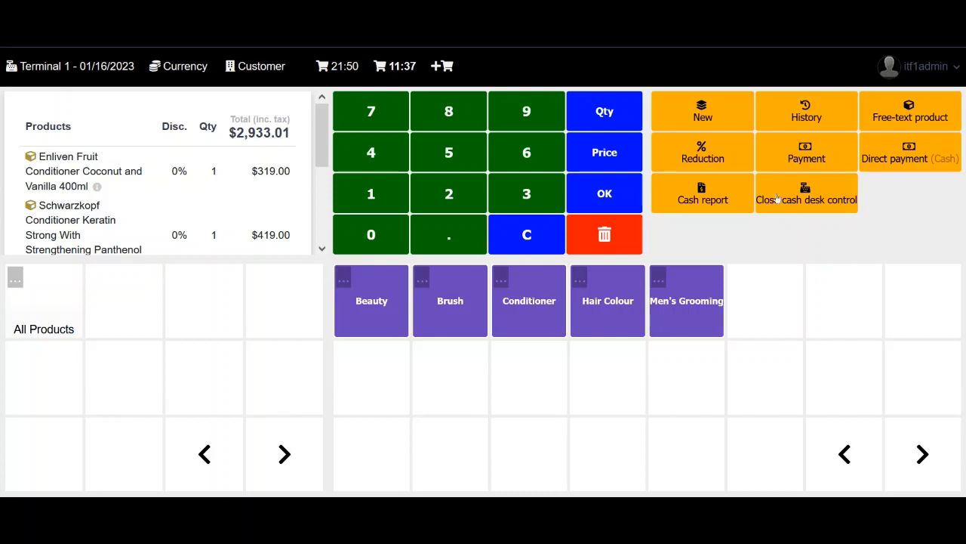
pyautogui.click(255, 67)
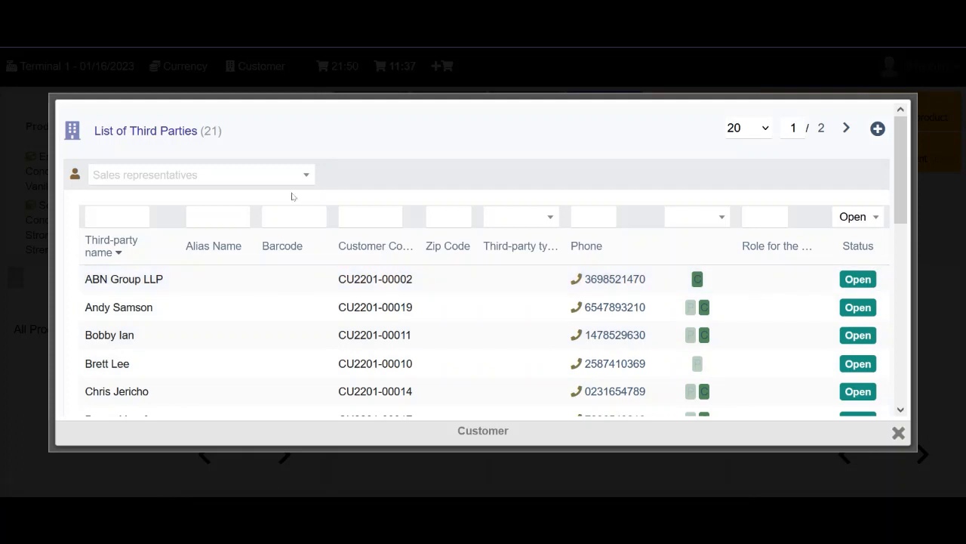
pyautogui.click(293, 178)
pyautogui.click(293, 177)
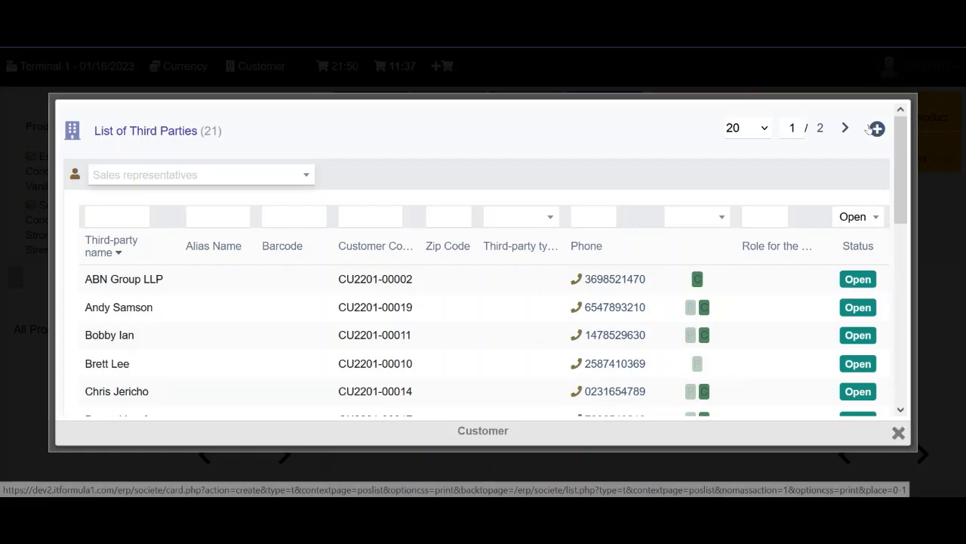
pyautogui.click(899, 432)
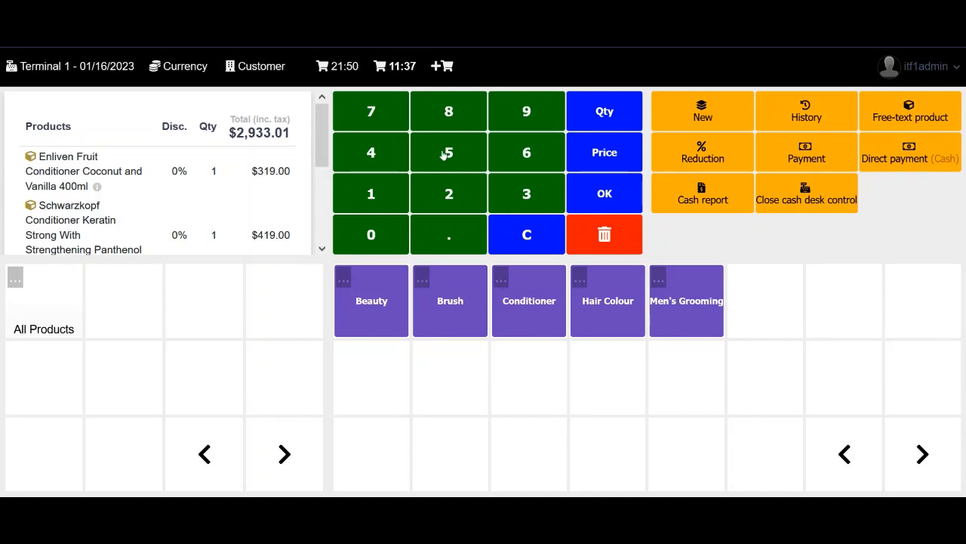
pyautogui.click(337, 67)
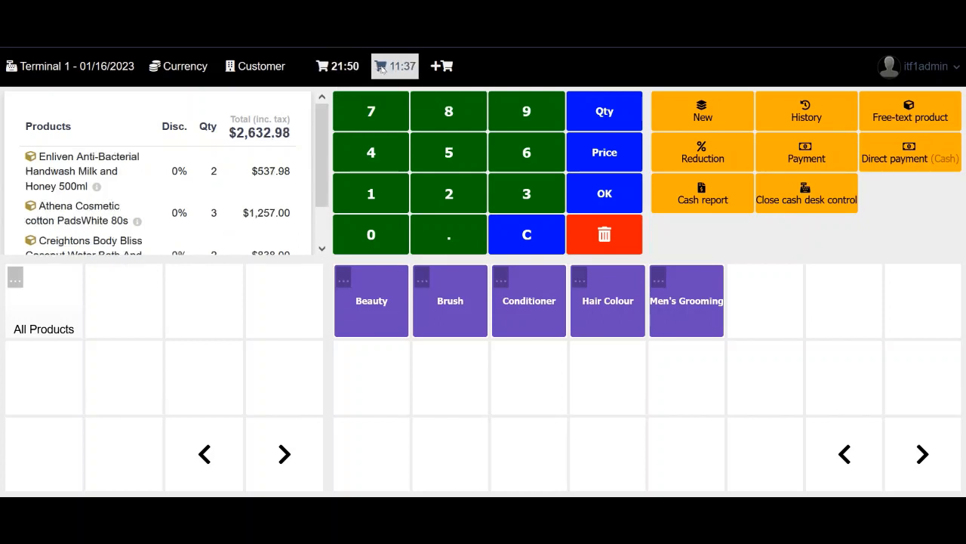
pyautogui.click(395, 66)
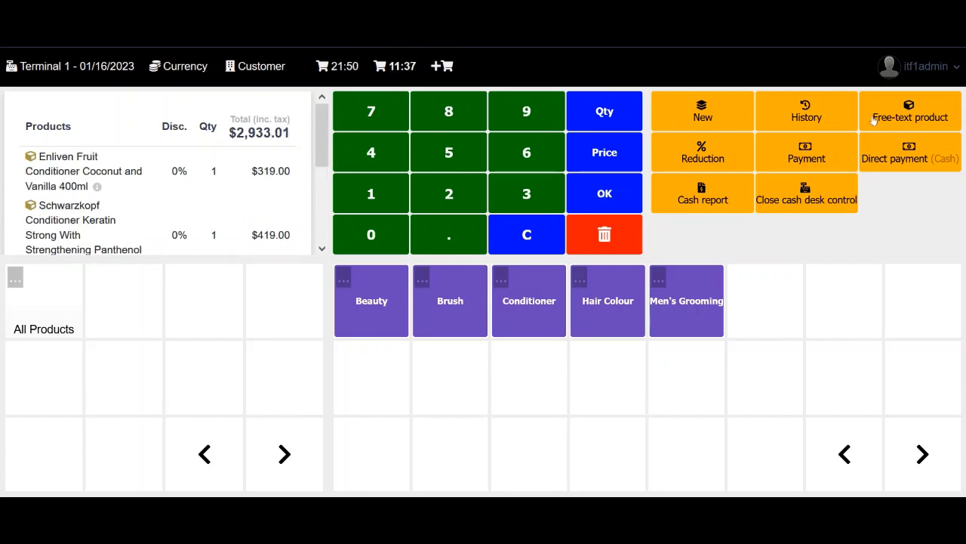
pyautogui.click(800, 117)
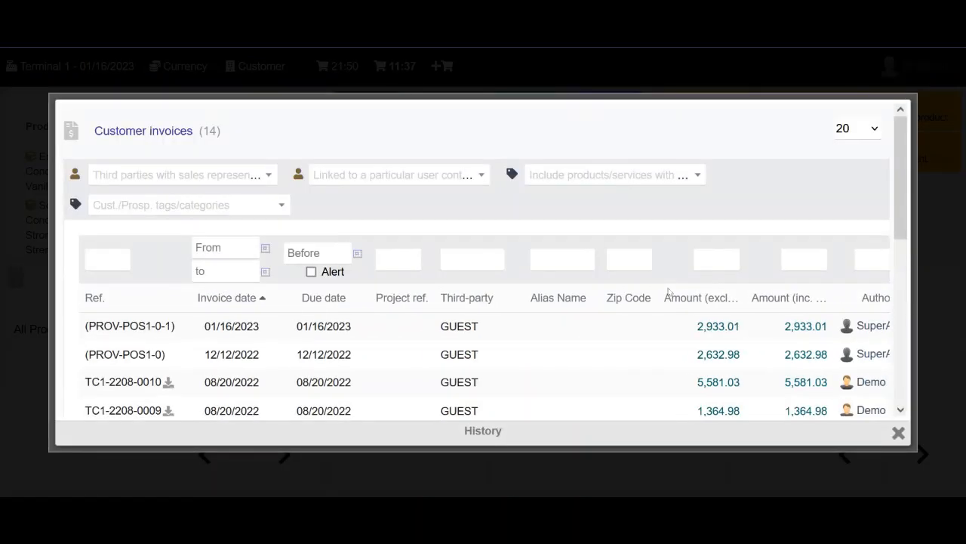
pyautogui.scroll(-8, 570, 370)
pyautogui.scroll(10, 569, 371)
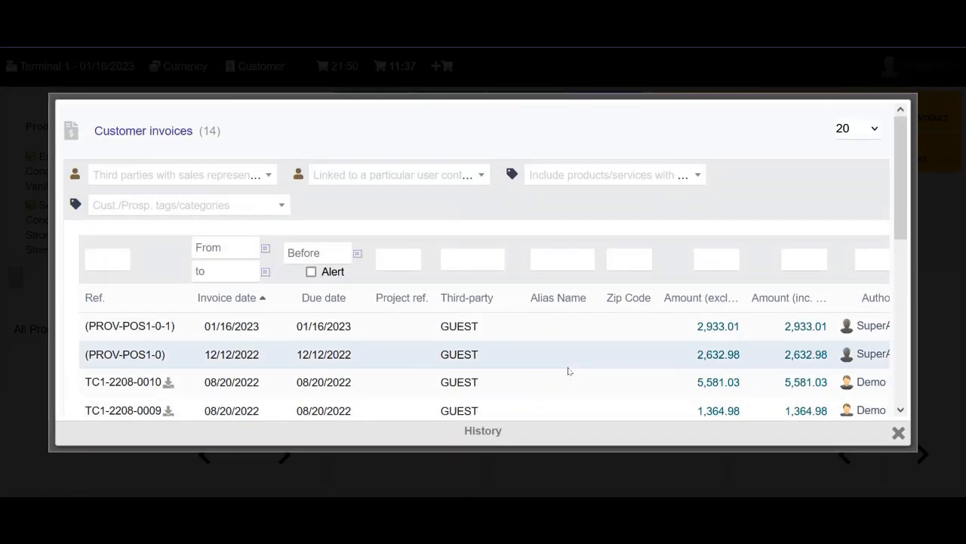
pyautogui.click(899, 434)
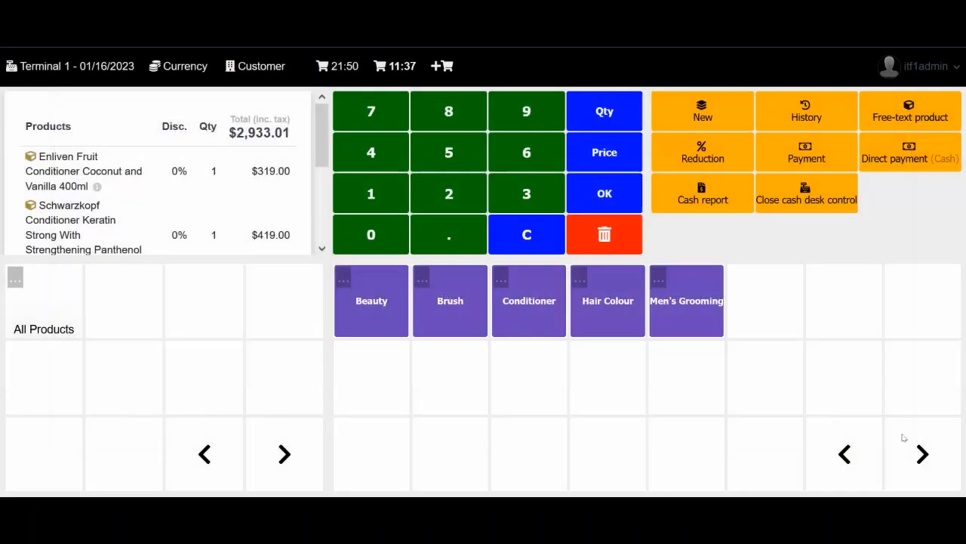
# Pay the $2,933.01 sale in cash with 3000 received, leaving 66.99 change
pyautogui.click(772, 149)
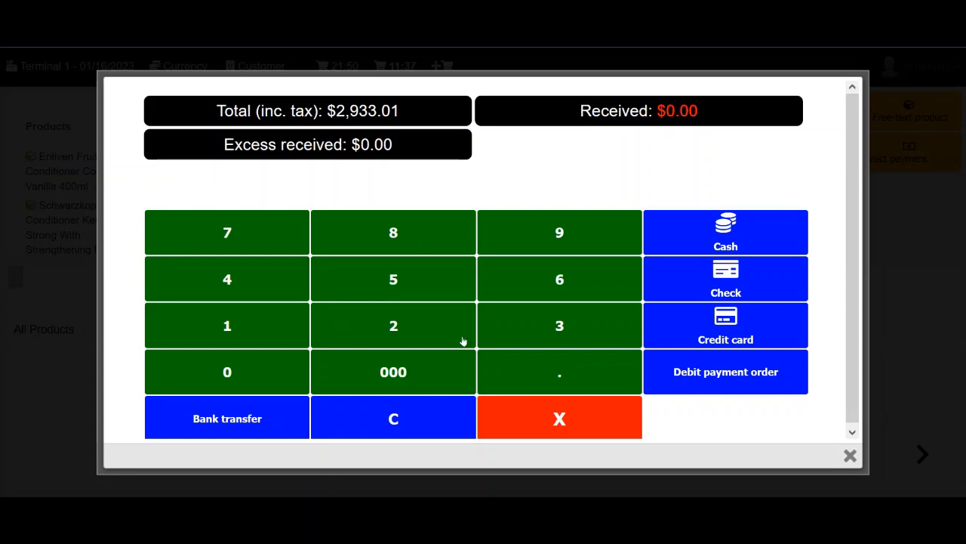
pyautogui.click(532, 337)
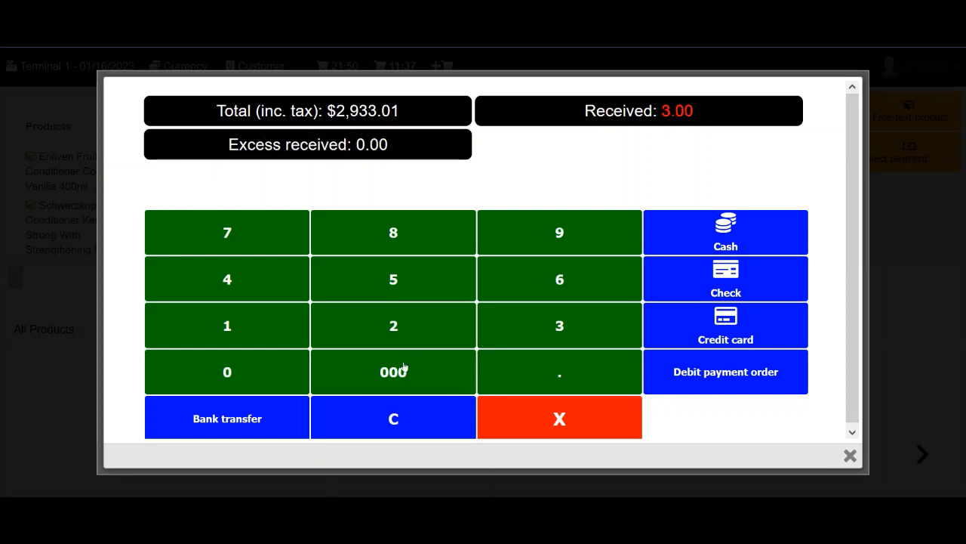
pyautogui.click(404, 368)
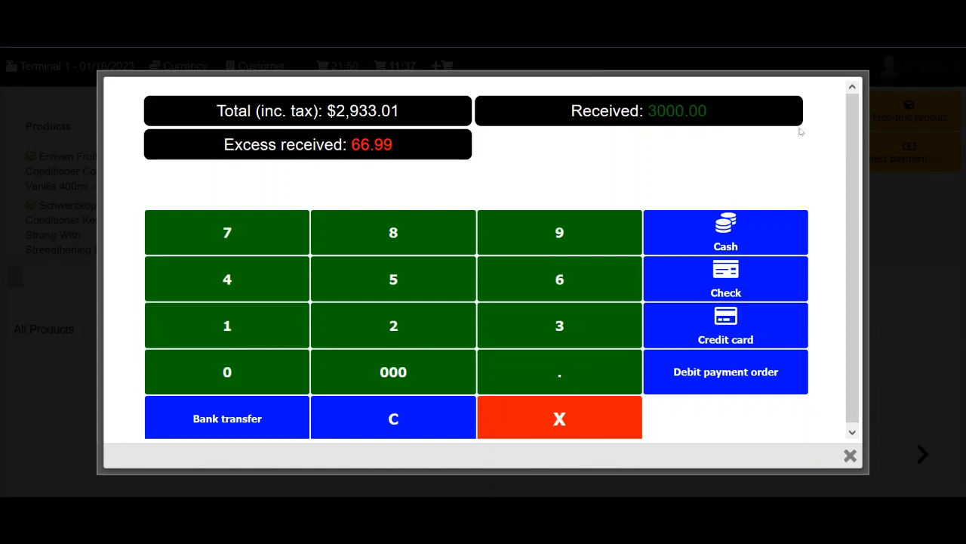
pyautogui.scroll(-1, 792, 168)
pyautogui.scroll(1, 792, 168)
pyautogui.scroll(-1, 791, 167)
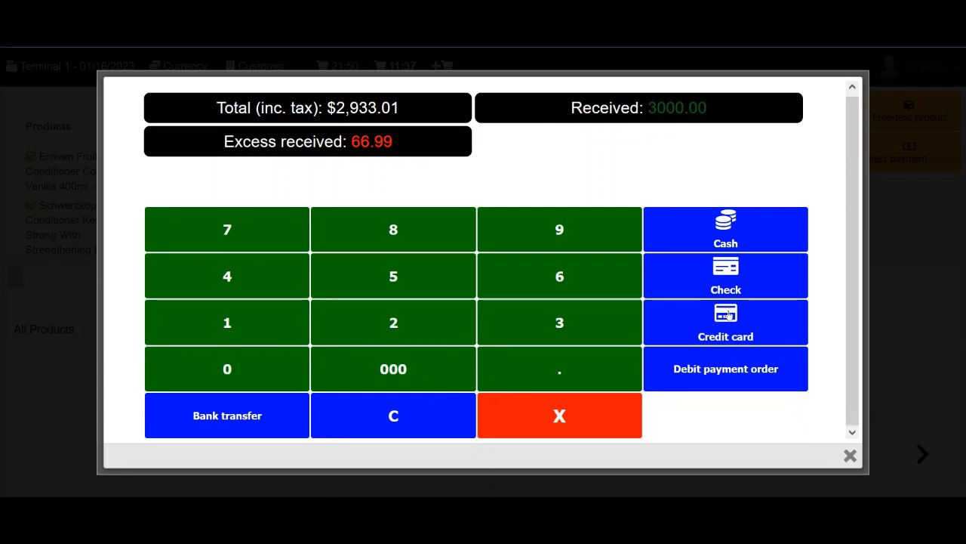
pyautogui.click(747, 235)
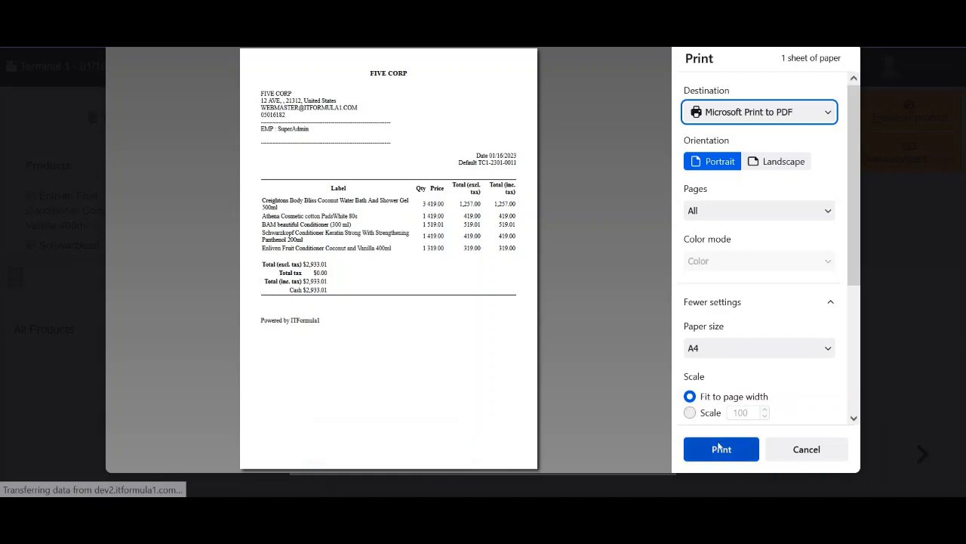
# Cancel printing the TC1-2301-0011 receipt, close the ticket popup, and return Home
pyautogui.click(690, 413)
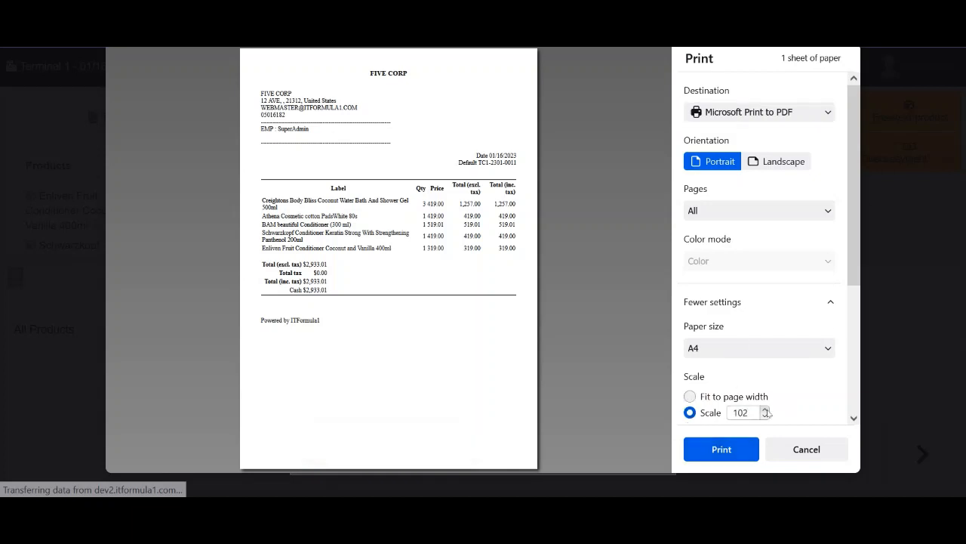
pyautogui.click(692, 397)
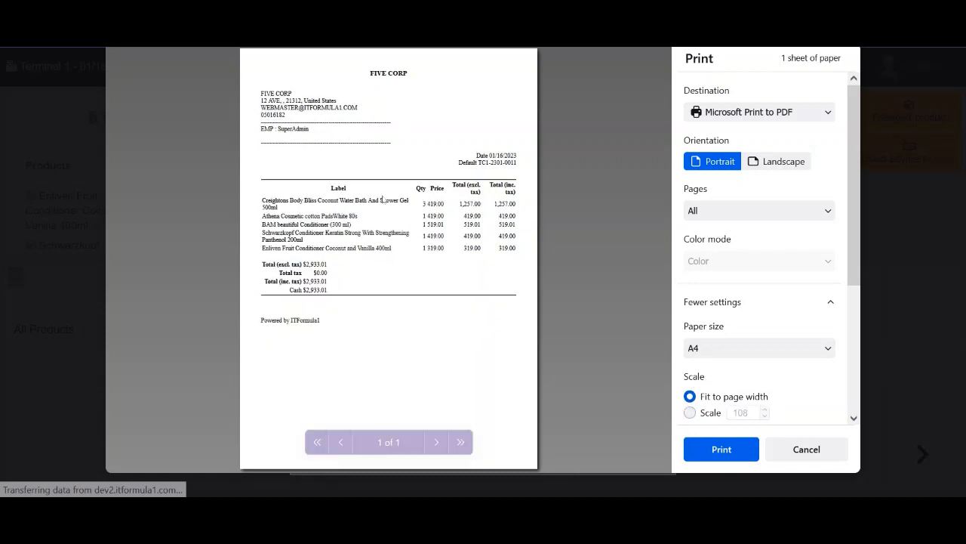
pyautogui.click(803, 456)
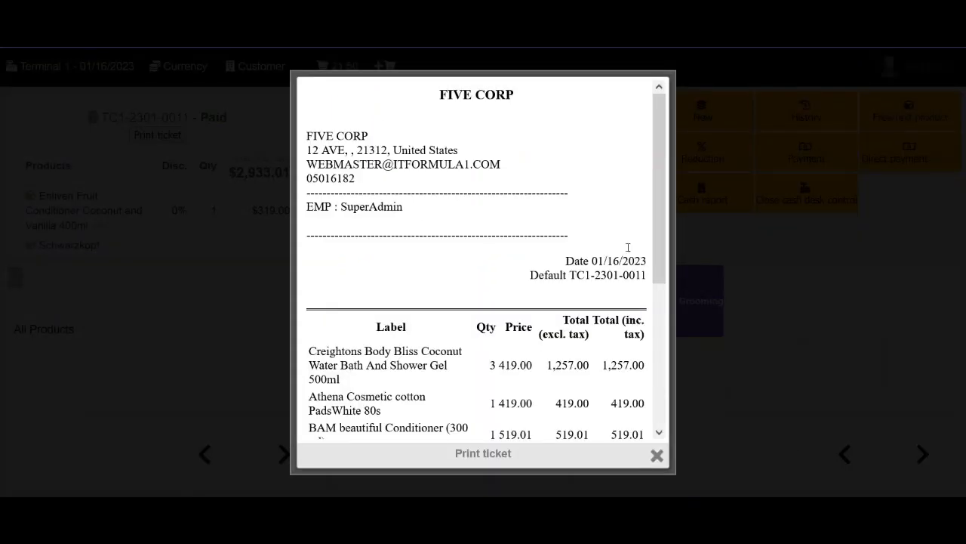
pyautogui.scroll(-3, 594, 366)
pyautogui.scroll(3, 595, 365)
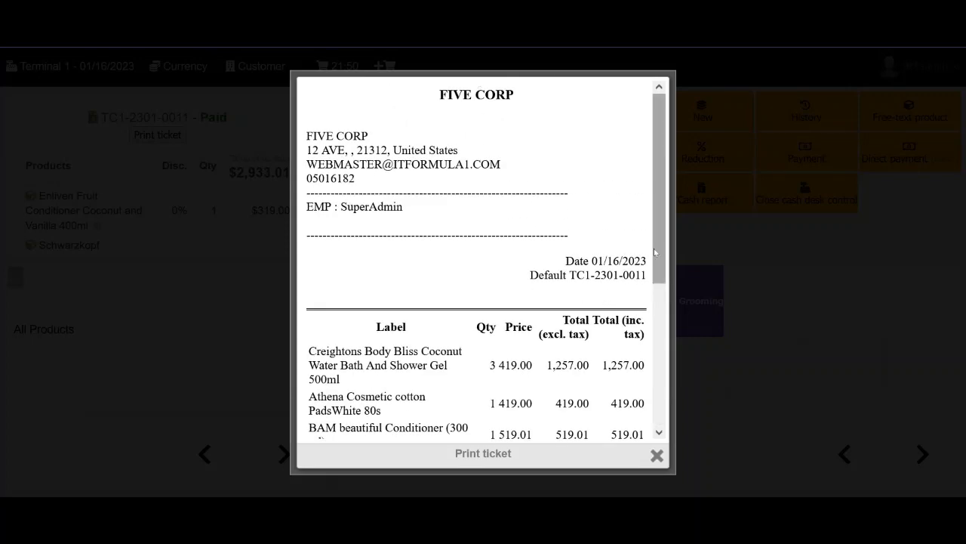
pyautogui.scroll(-3, 613, 317)
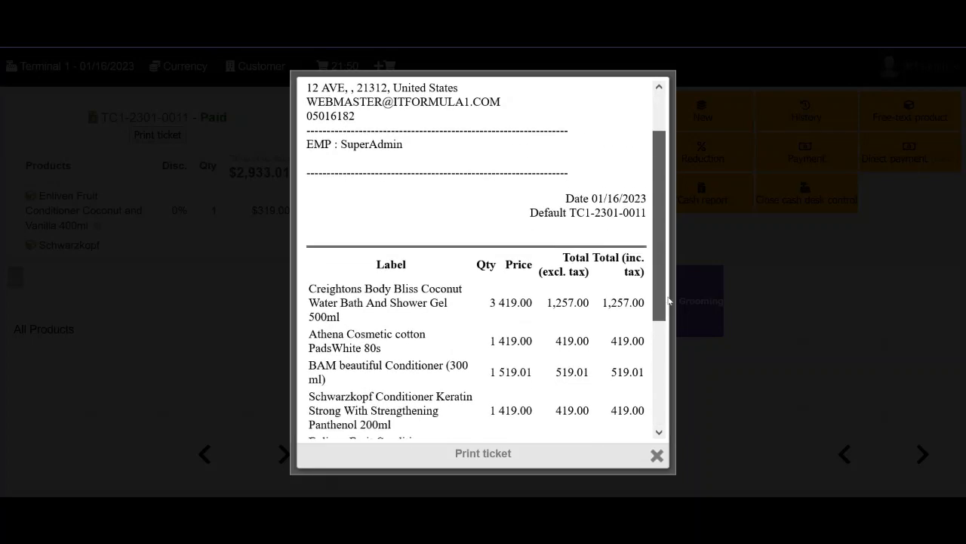
pyautogui.click(656, 455)
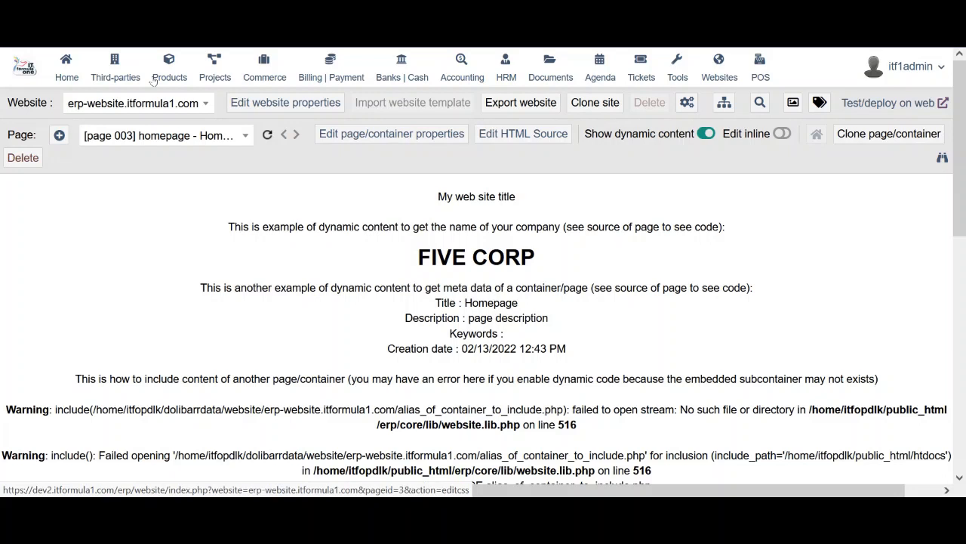
pyautogui.click(65, 71)
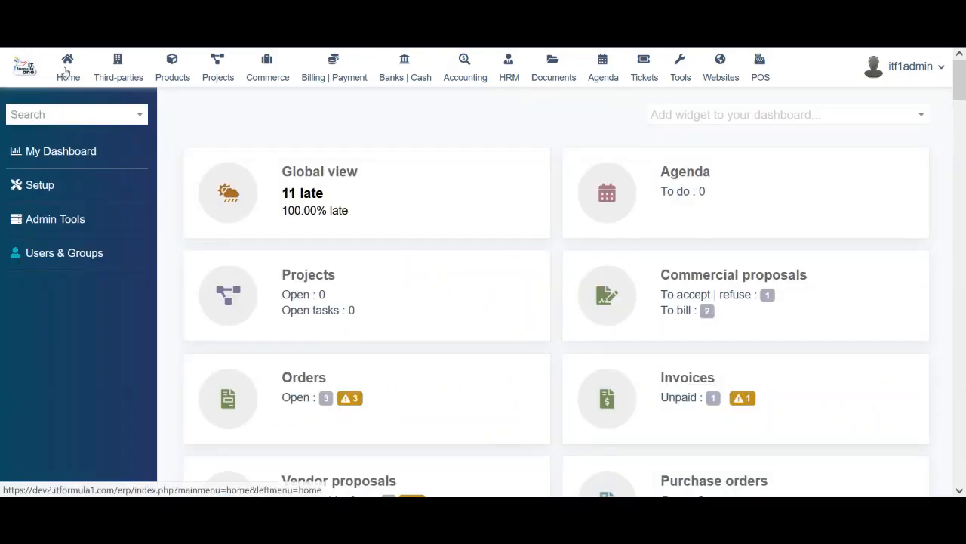